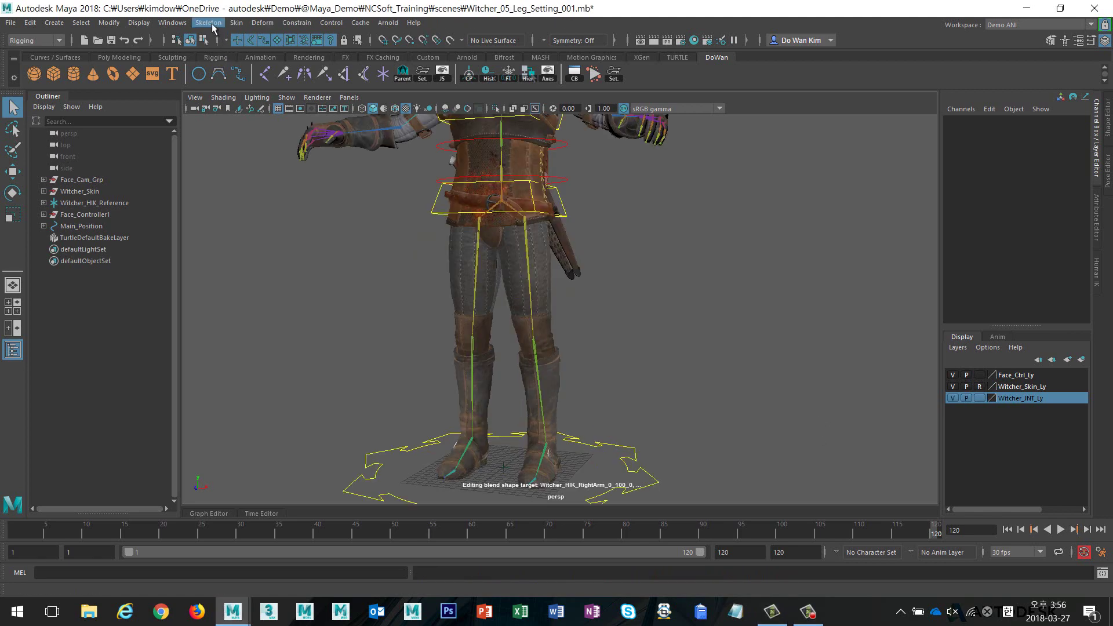
Set the Create IK Handle tool to use the Rotate-Plane Solver
left_click(208, 23)
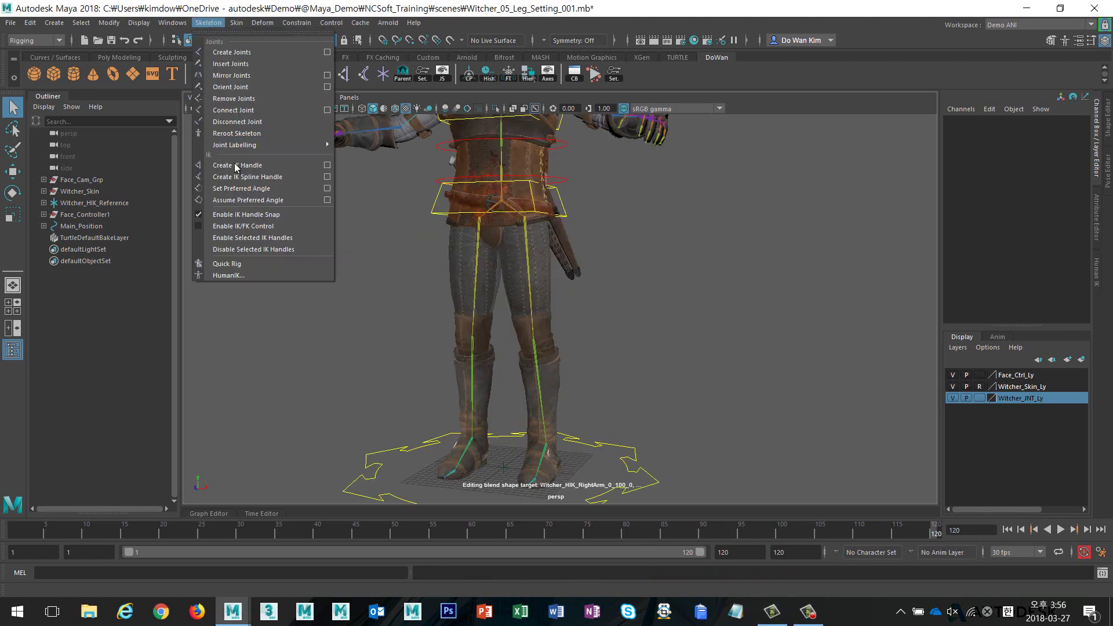
left_click(327, 166)
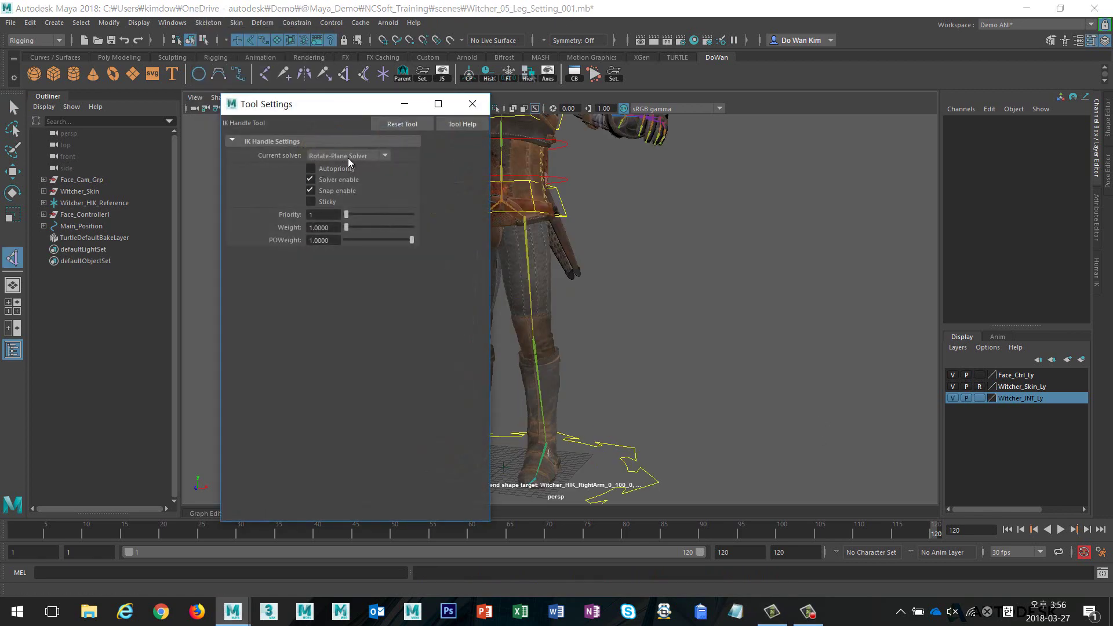
left_click(472, 104)
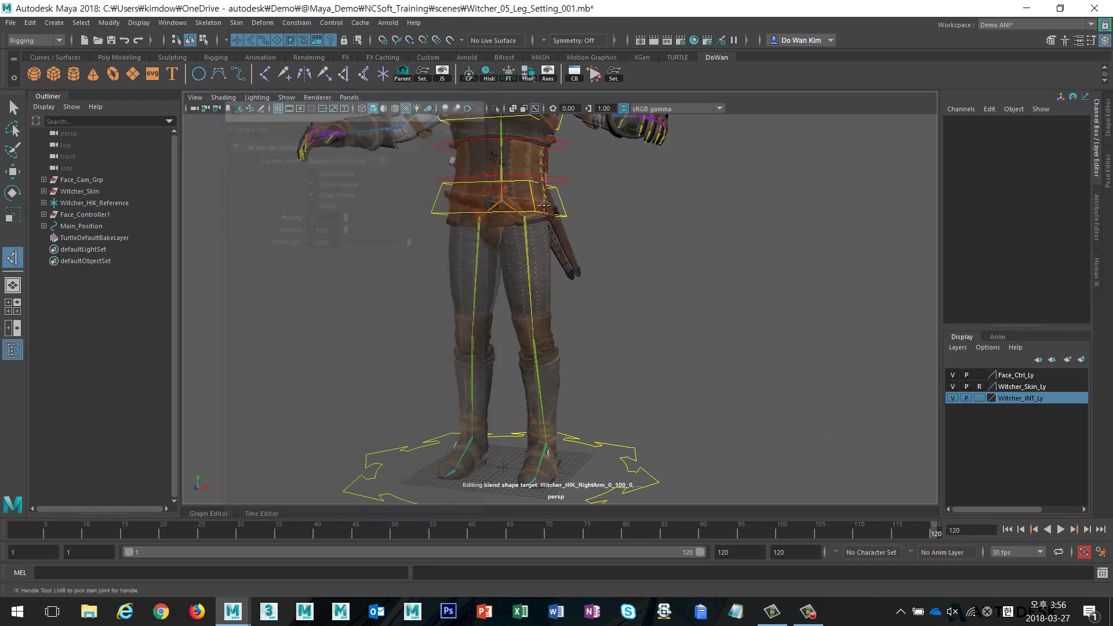
Create ikHandle2 from Witcher_HIK_LeftUpLeg to the left ankle, then frame the legs
left_click(525, 219)
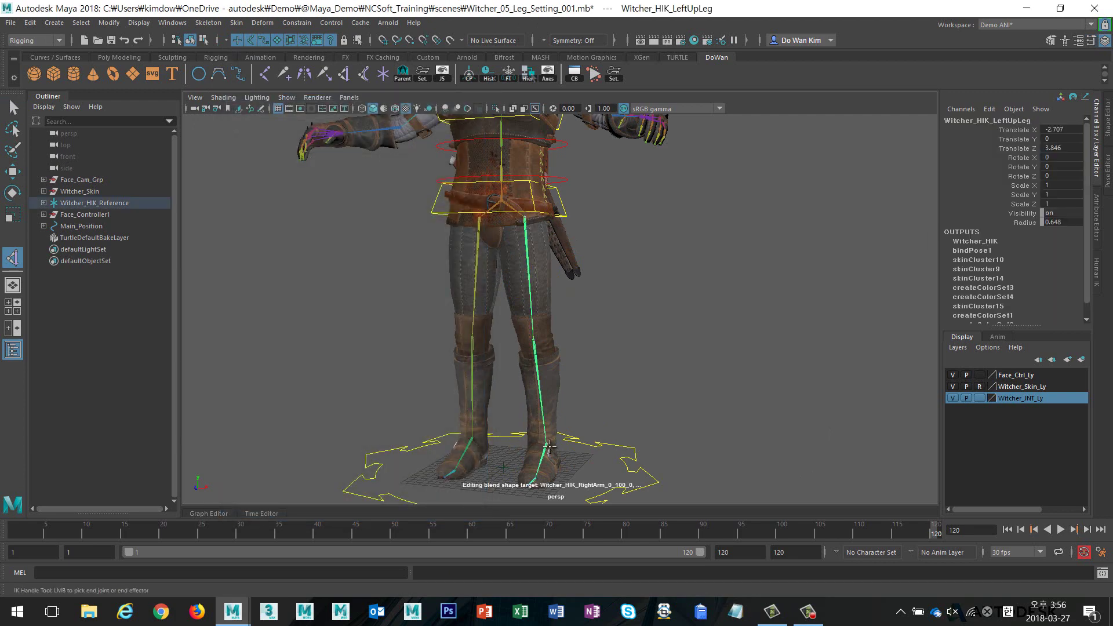
left_click(548, 447)
middle_click_drag(621, 398, 617, 335, "alt")
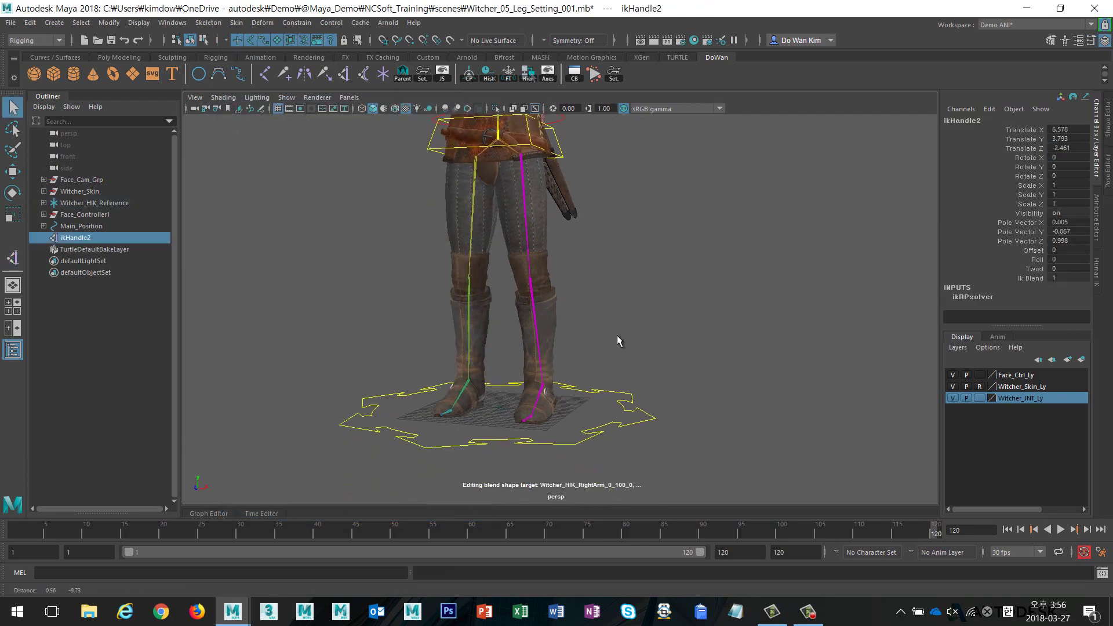
key("w")
left_click_drag(711, 298, 684, 296, "alt")
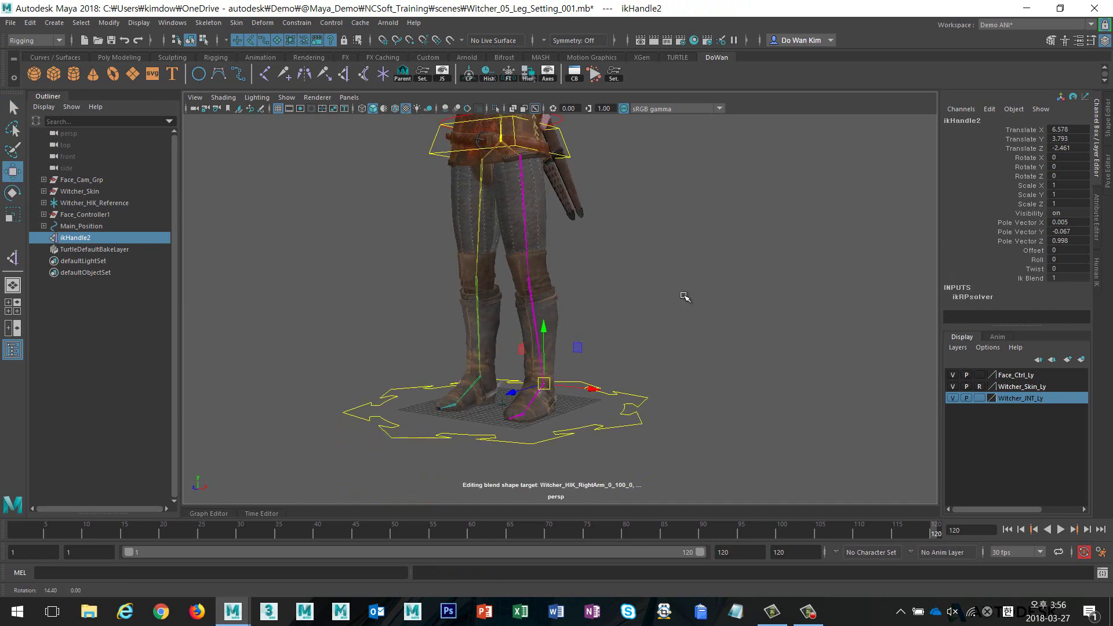
mouse_move(685, 297)
right_mouse_down("alt")
mouse_move(758, 298)
mouse_move(760, 286)
right_mouse_up("alt")
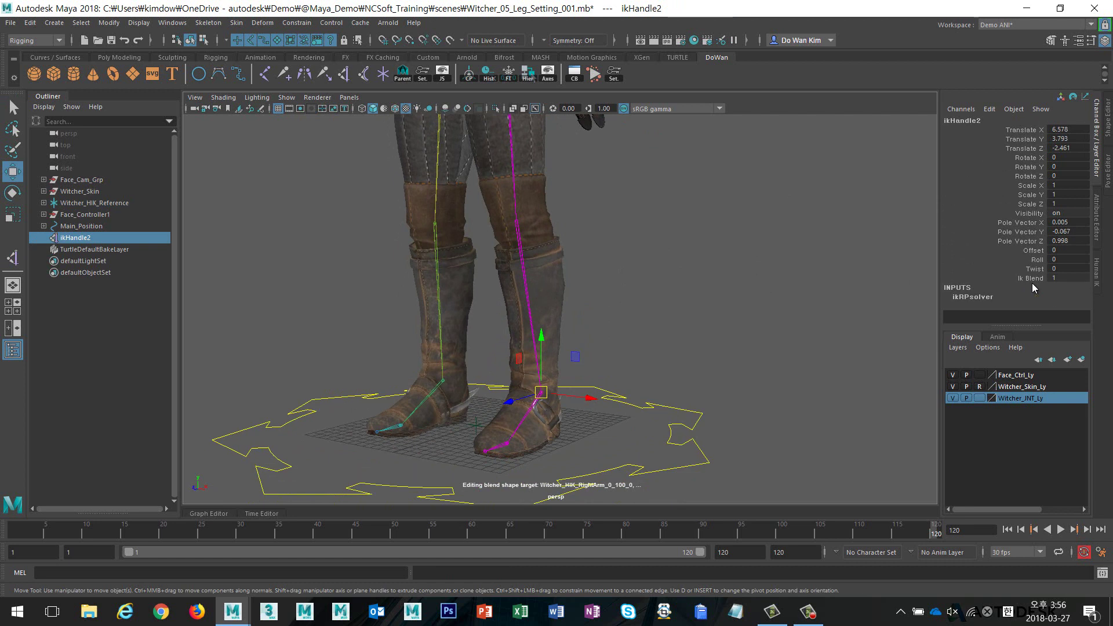
Switch to the Animation menu set and tear off the Key > IK/FK Keys menu, then close it
left_click(61, 43)
left_click(40, 77)
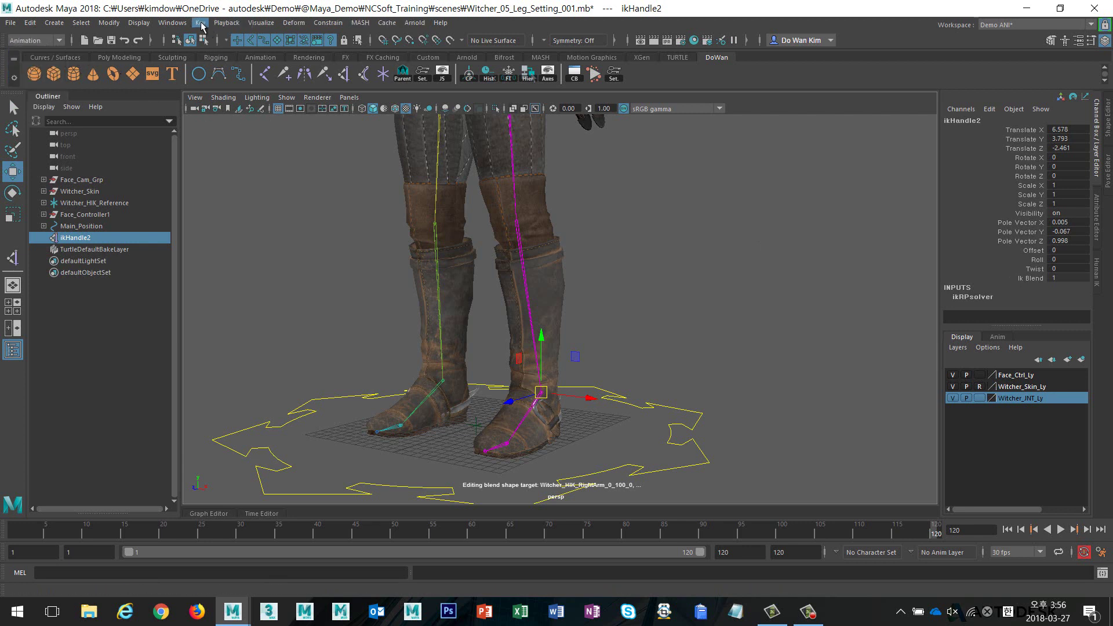
left_click(201, 23)
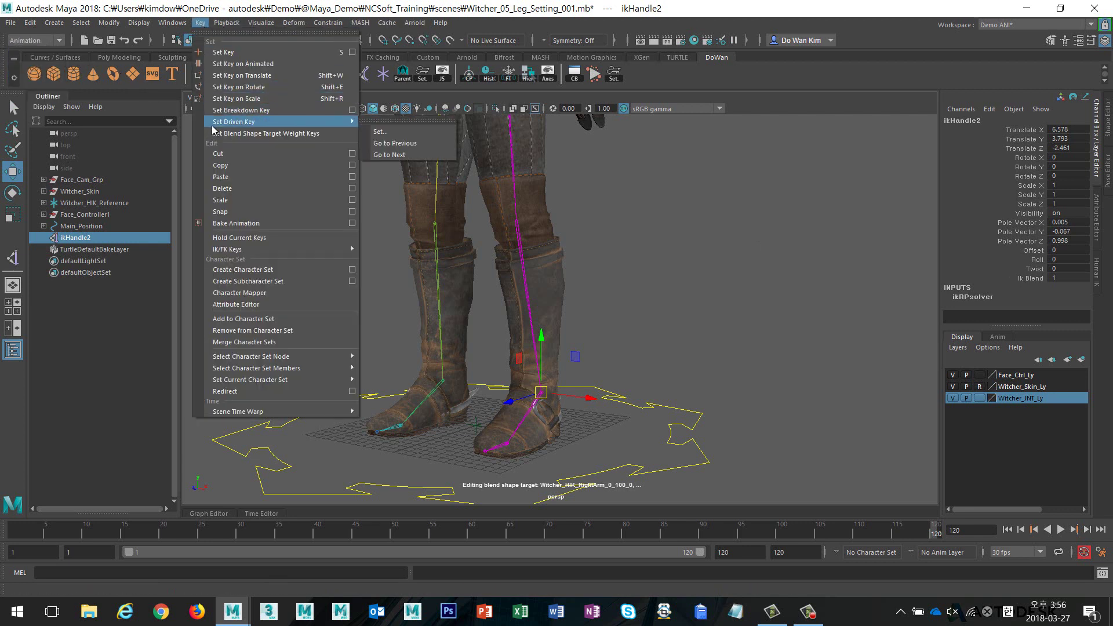
mouse_move(228, 249)
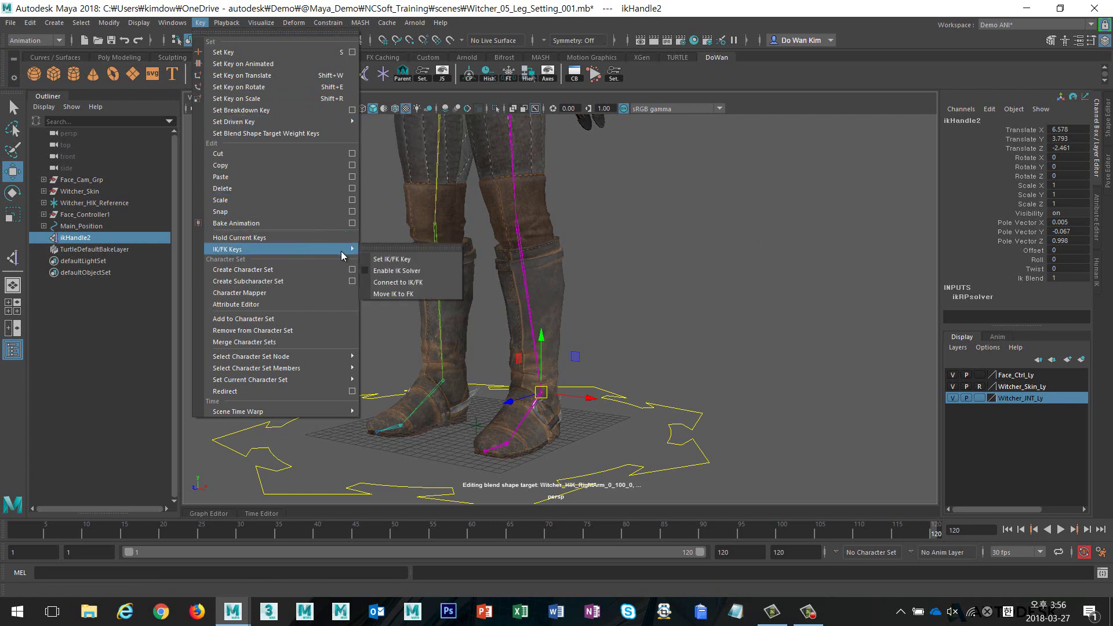
left_click(385, 246)
left_click_drag(414, 228, 259, 131)
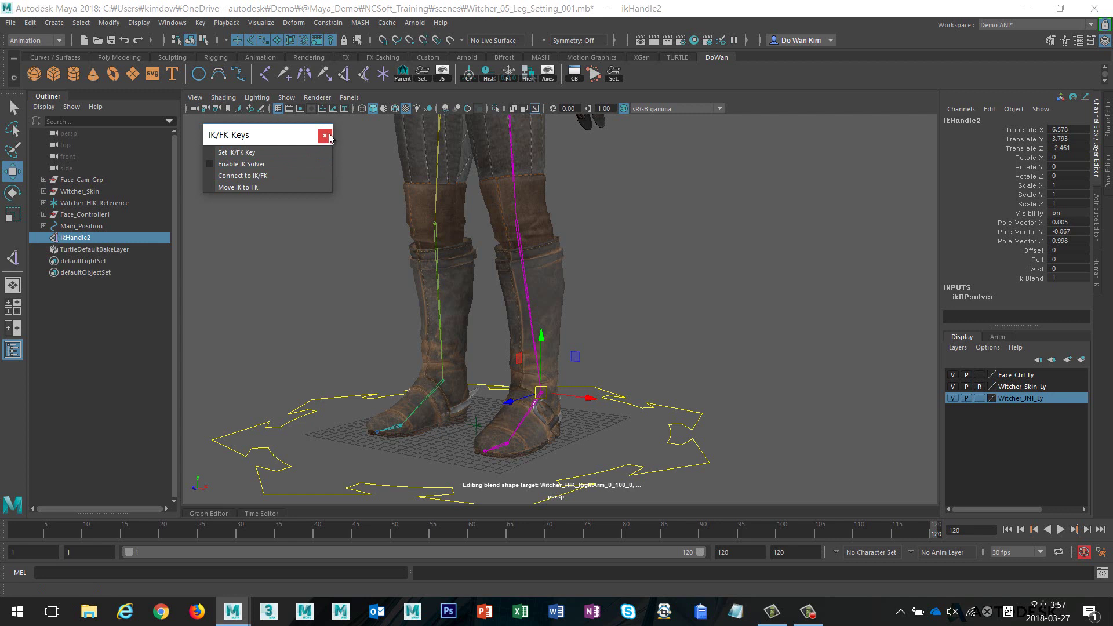
left_click(325, 137)
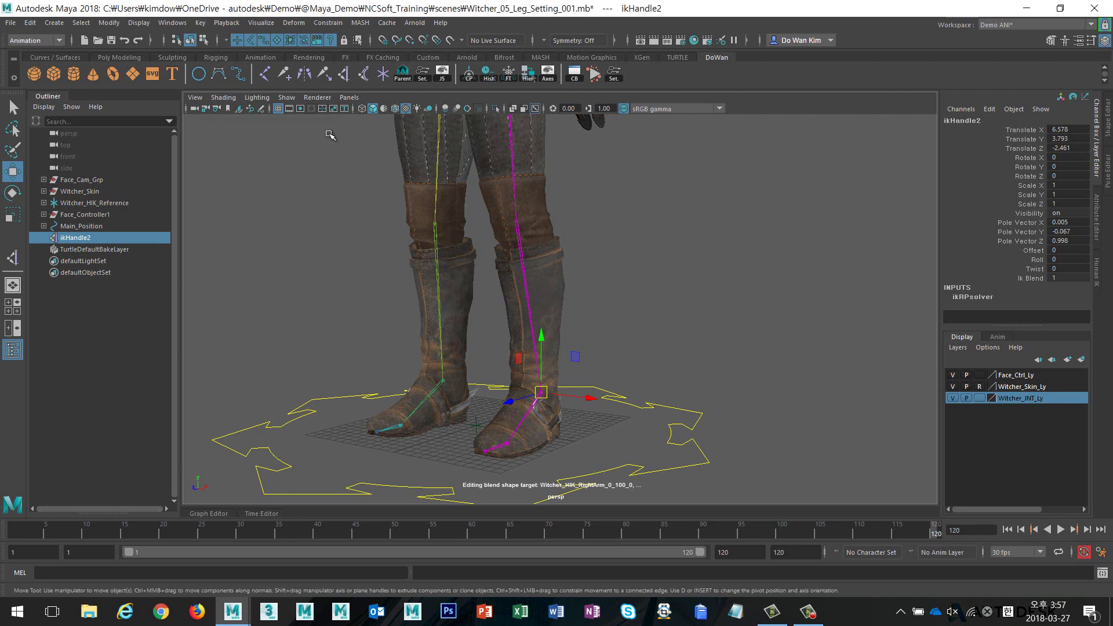
Delete ikHandle2, then zoom out and orbit to frame the whole Witcher character
scroll(652, 326, "down", 3)
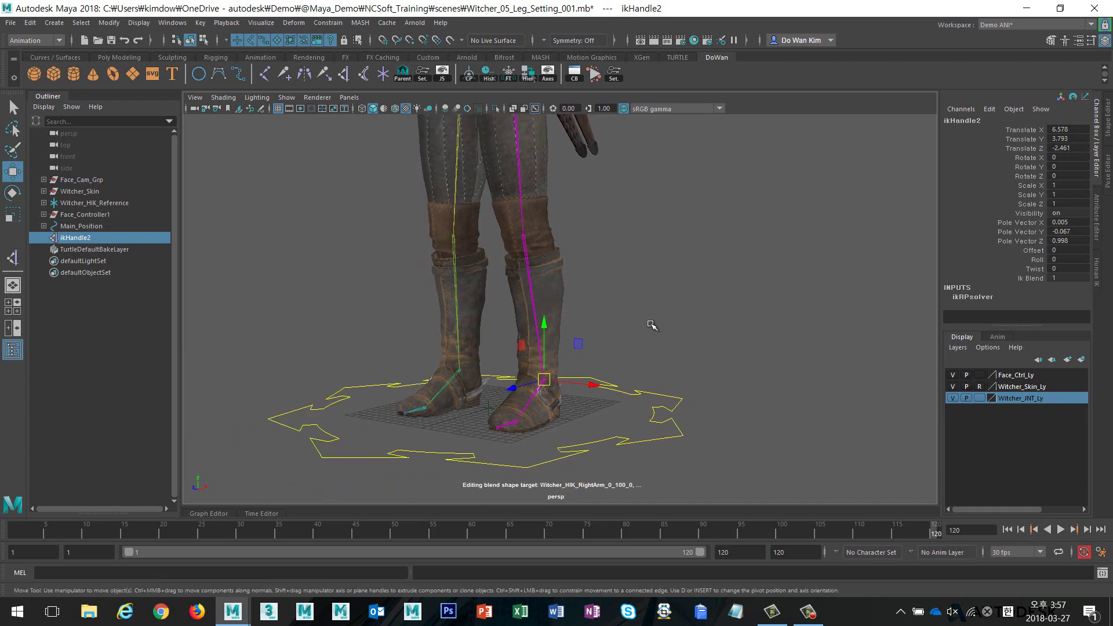
key("Delete")
scroll(648, 325, "down", 2)
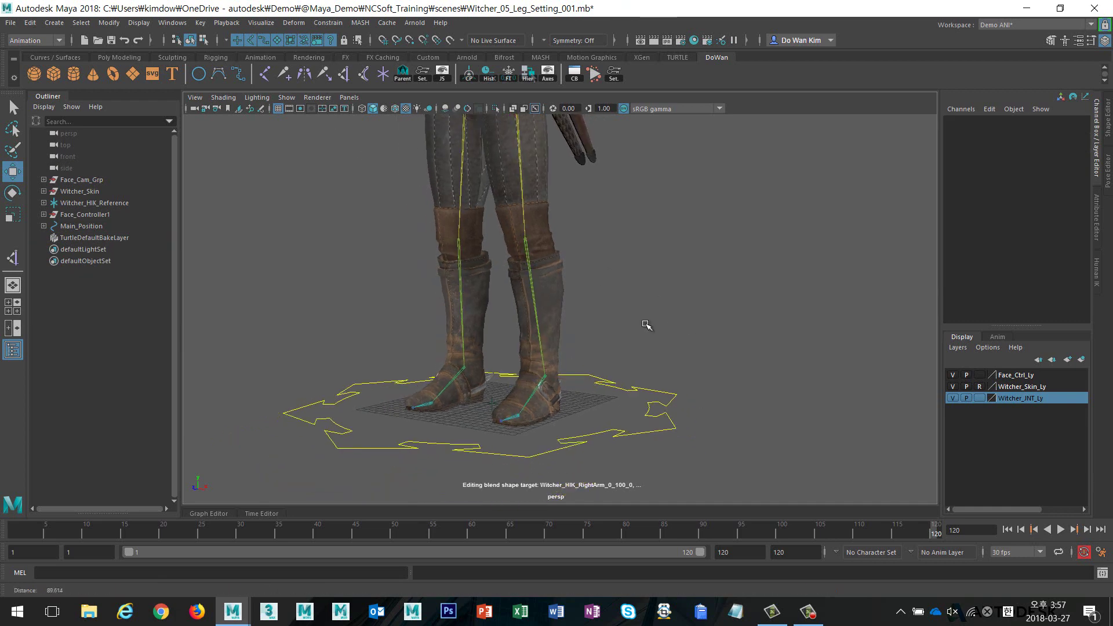
scroll(632, 324, "down", 2)
scroll(655, 329, "down", 2)
scroll(657, 333, "down", 1)
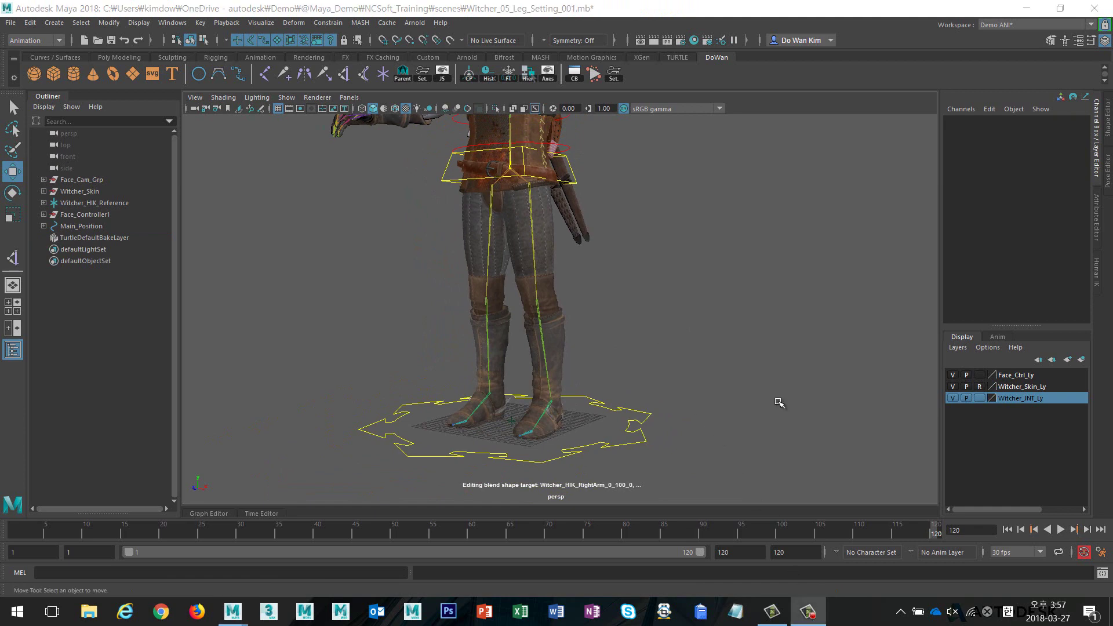
left_click_drag(599, 339, 595, 339, "alt")
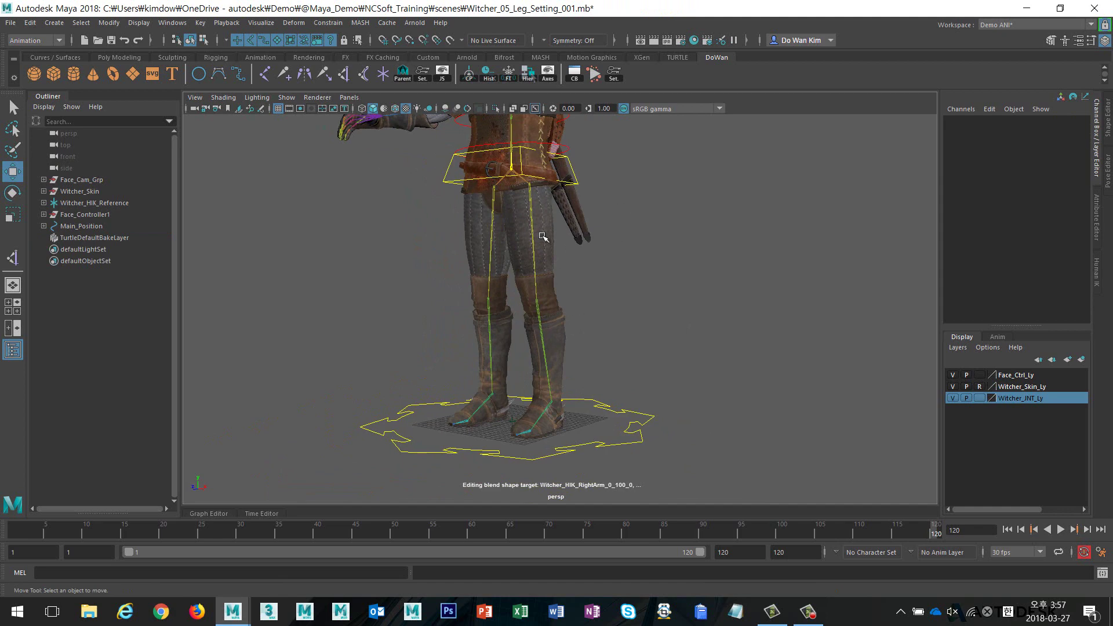
left_click_drag(615, 252, 610, 261, "alt")
middle_click_drag(610, 261, 638, 319, "alt")
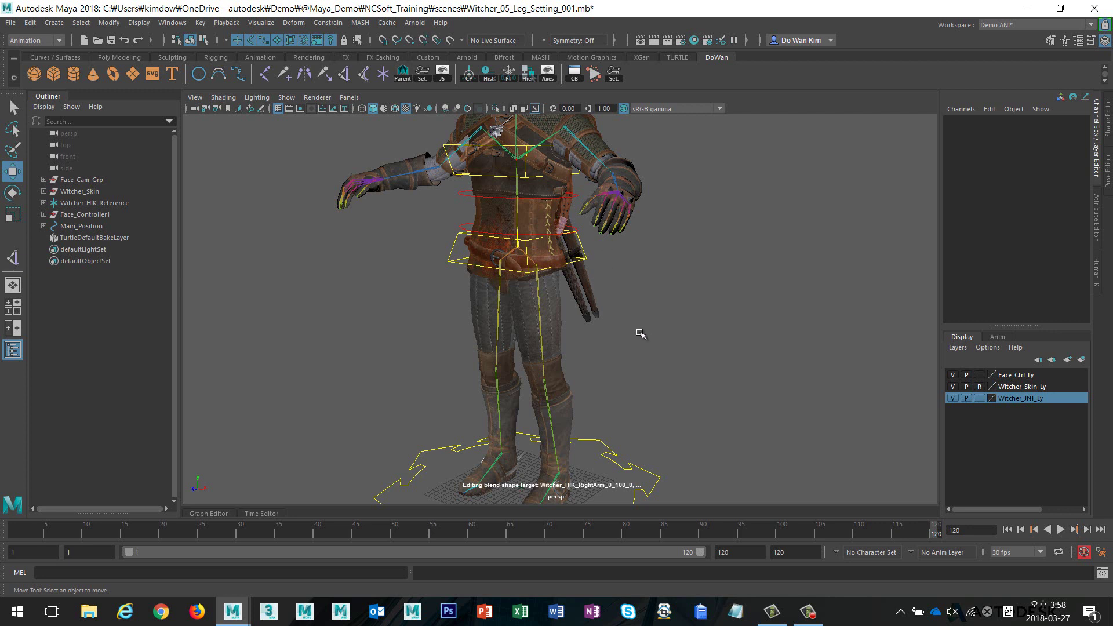
Duplicate Witcher_HIK_Hips, hide the original joint layer, and unparent Witcher_HIK_Hips1 to the top level
left_click(528, 257)
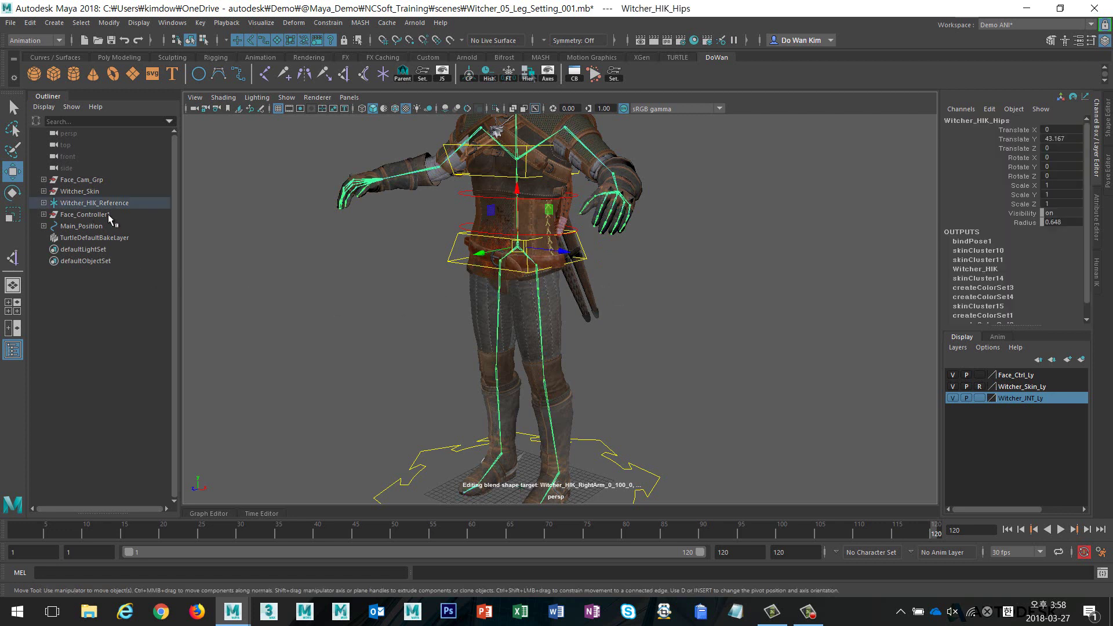
key("ctrl+d")
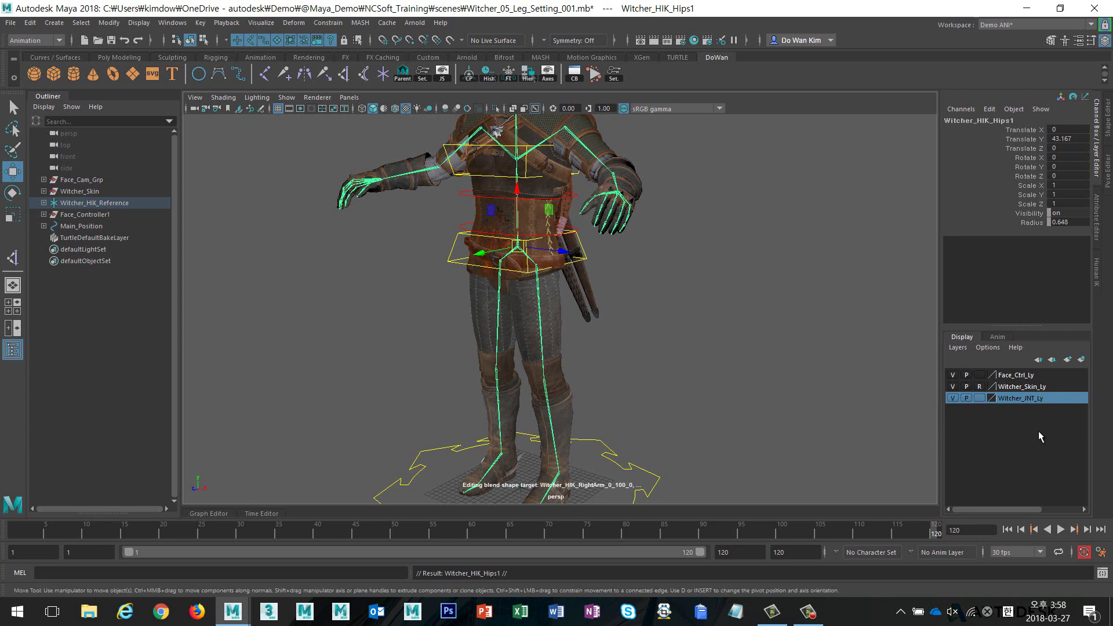
left_click(952, 398)
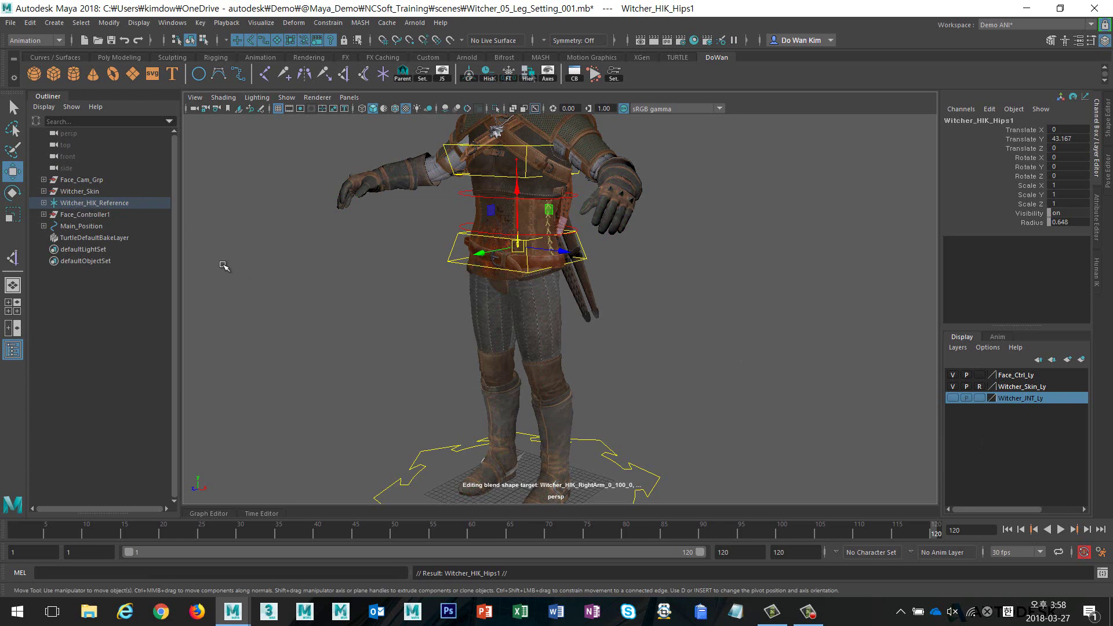
key("shift+p")
Orbit to an angled front view and select an upper-leg joint of the duplicate
mouse_move(401, 310)
left_mouse_down("alt")
mouse_move(319, 309)
mouse_move(454, 317)
left_mouse_up("alt")
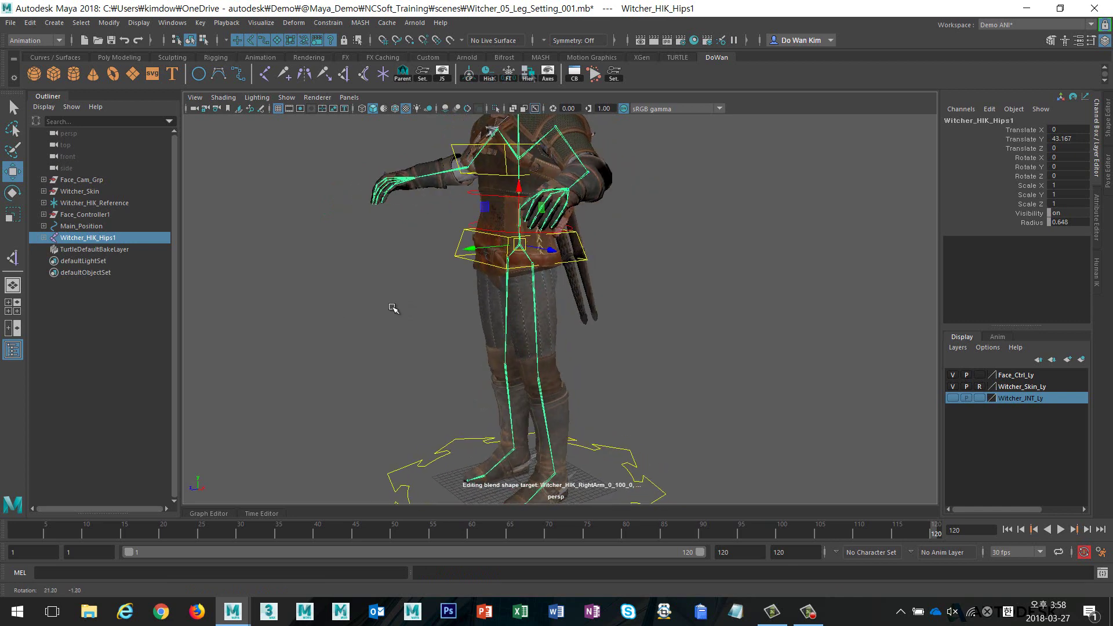
mouse_move(577, 329)
left_mouse_down("alt")
mouse_move(686, 356)
mouse_move(662, 361)
left_mouse_up("alt")
left_click(662, 361)
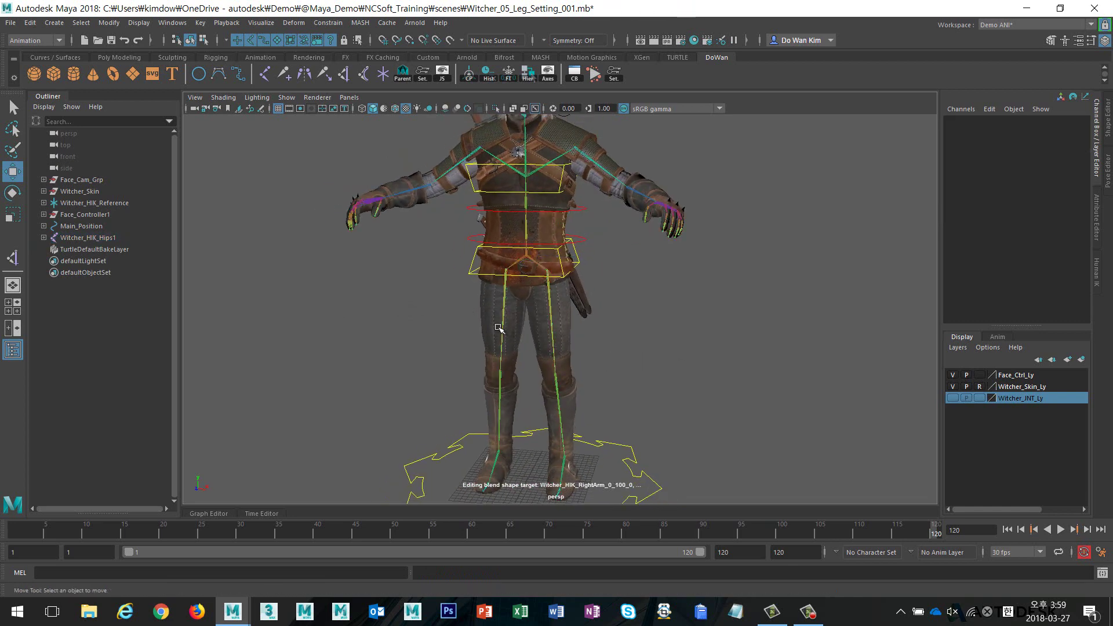
left_click(516, 347)
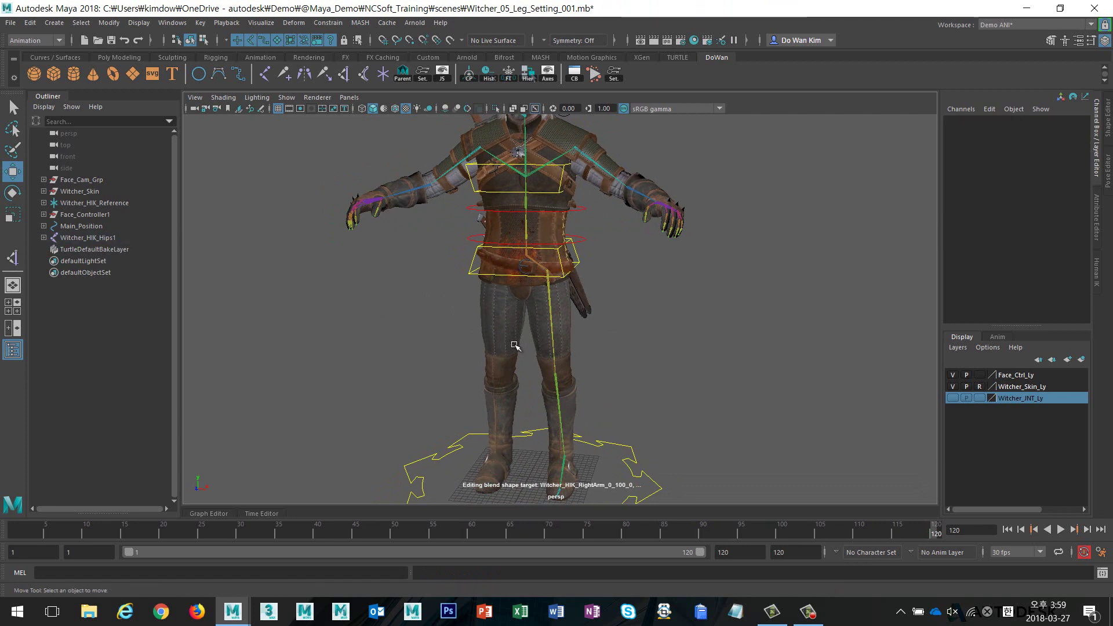
Unparent the duplicated Witcher_HIK_LeftUpLeg chain to the top level
left_click(553, 302)
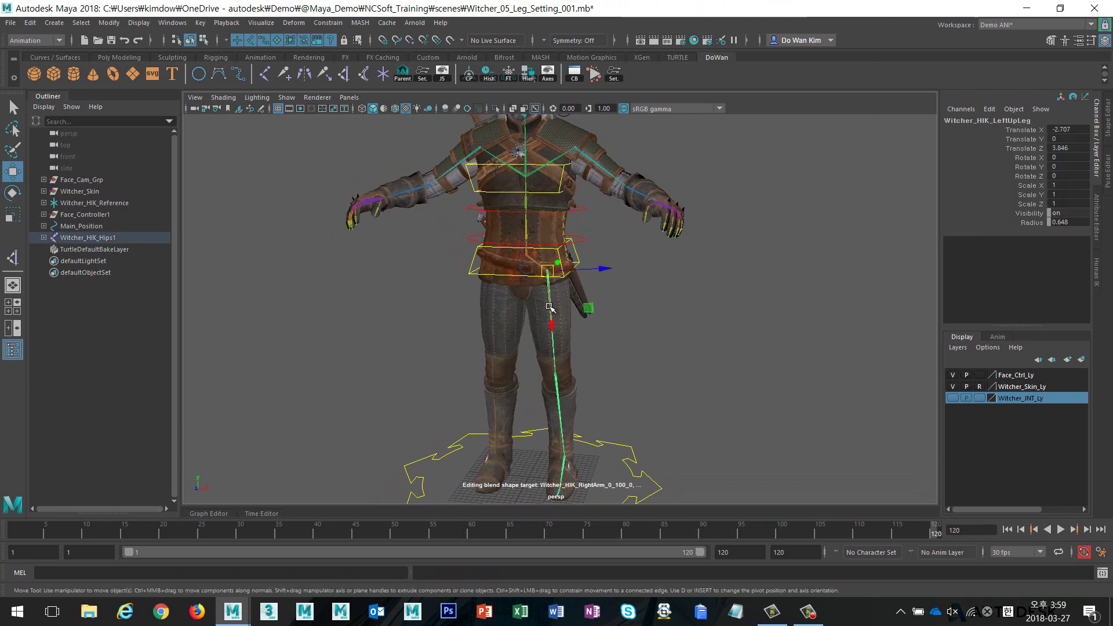
key("shift+p")
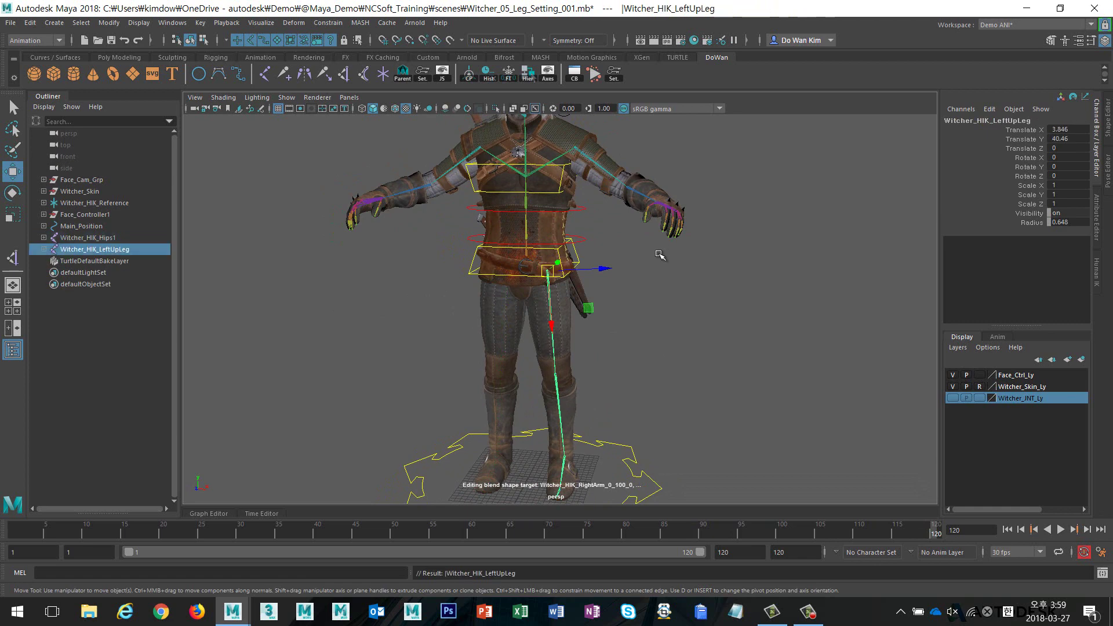
left_click(664, 251)
left_click(526, 256)
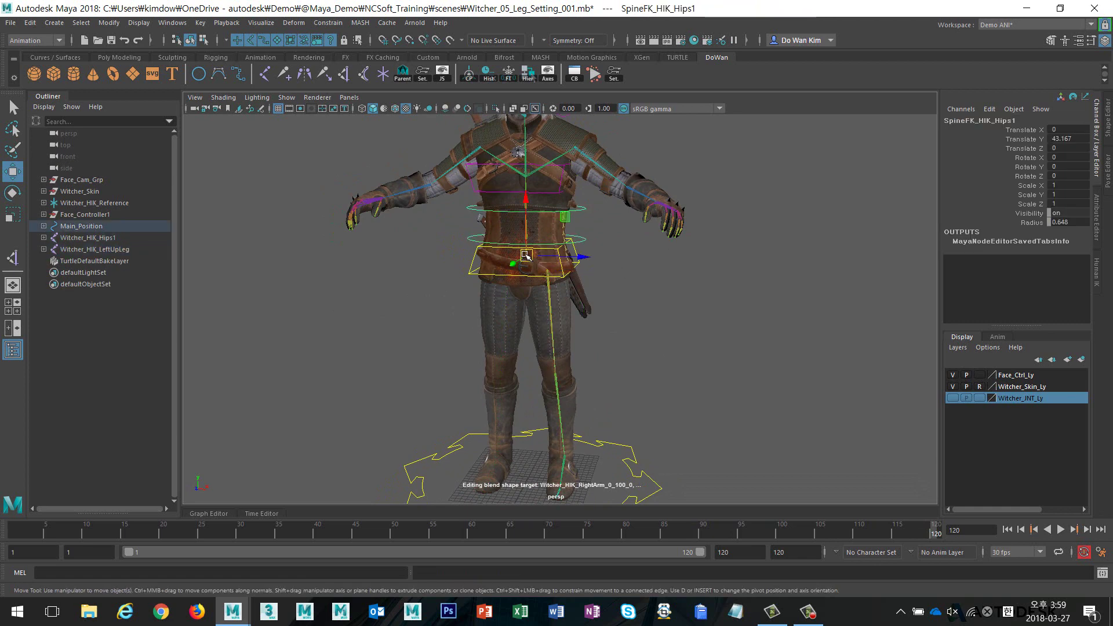
left_click(664, 271)
left_click_drag(527, 321, 475, 313, "alt")
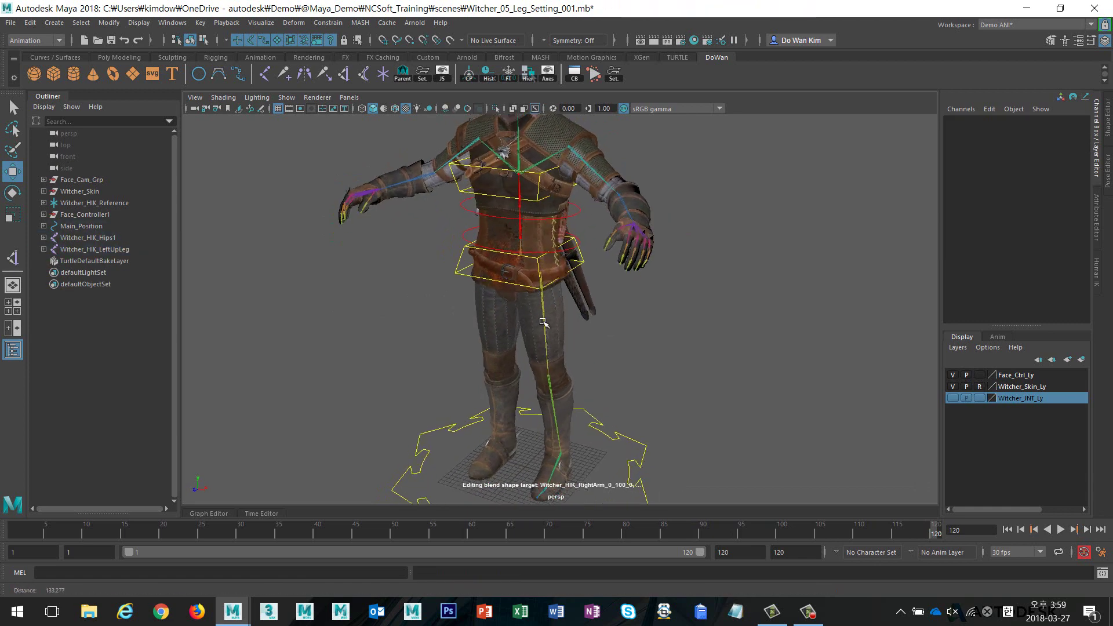
Delete the leftover Witcher_HIK_Hips1 skeleton and select the Witcher_HIK_LeftUpLeg chain
left_click(91, 238)
key("Delete")
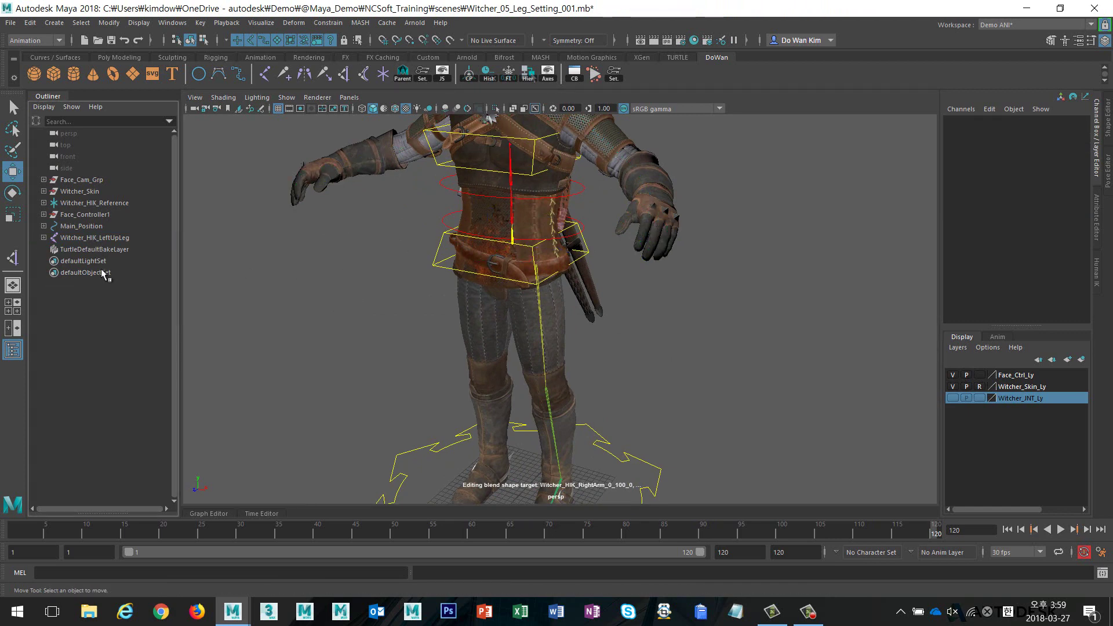
left_click(105, 237)
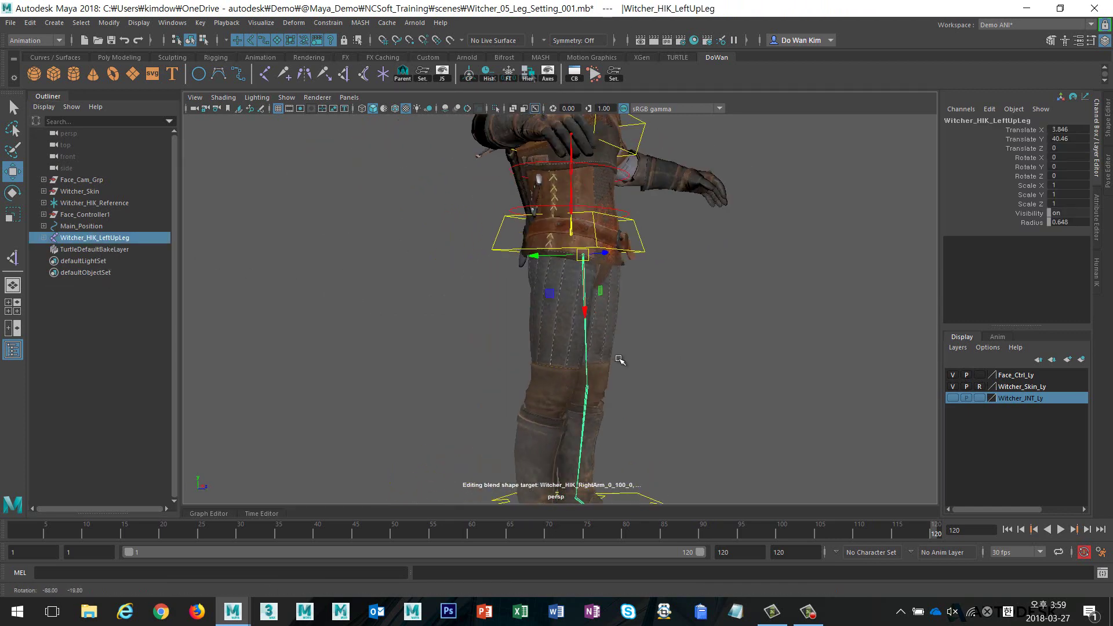
left_click_drag(475, 378, 470, 380, "alt")
middle_click_drag(560, 414, 592, 367, "alt")
scroll(598, 377, "down", 2)
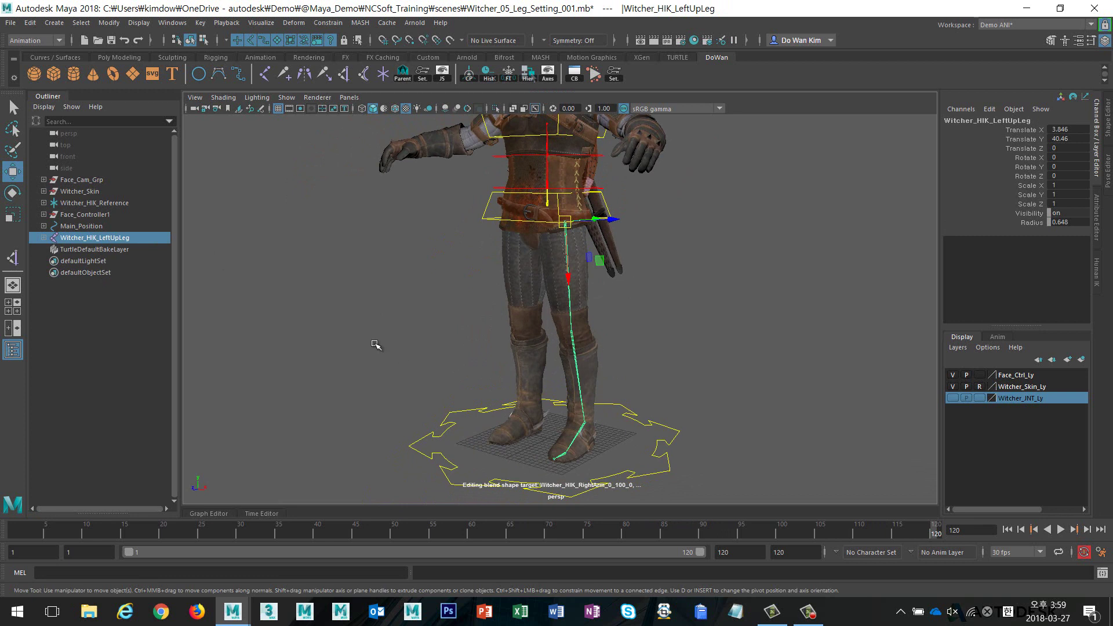
Replace 'Witcher' with 'IKLeft' across the leg chain hierarchy using Search and Replace Names
left_click(106, 23)
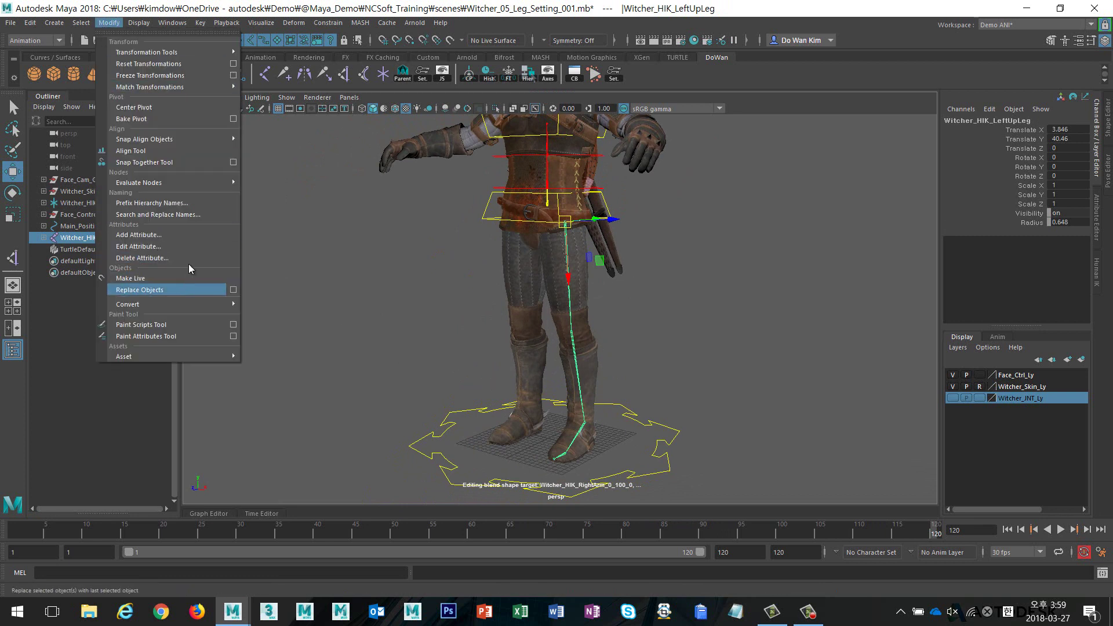
left_click(158, 214)
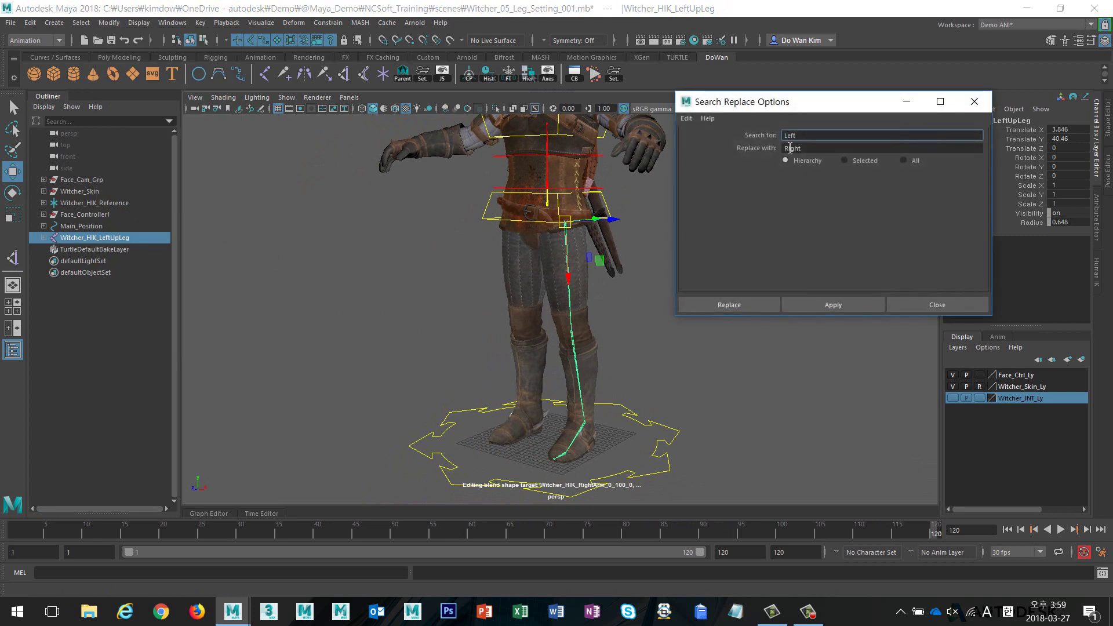
left_click_drag(810, 136, 761, 140)
type("Witc")
type("her")
left_click_drag(824, 148, 734, 153)
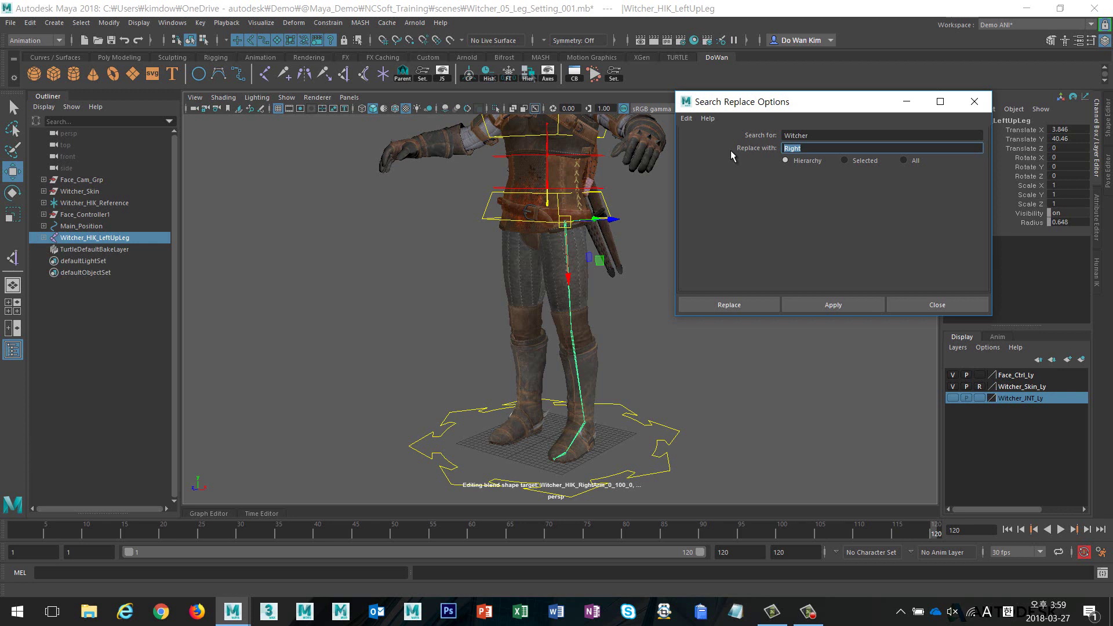
key("BackSpace")
type("eft")
type("Leg")
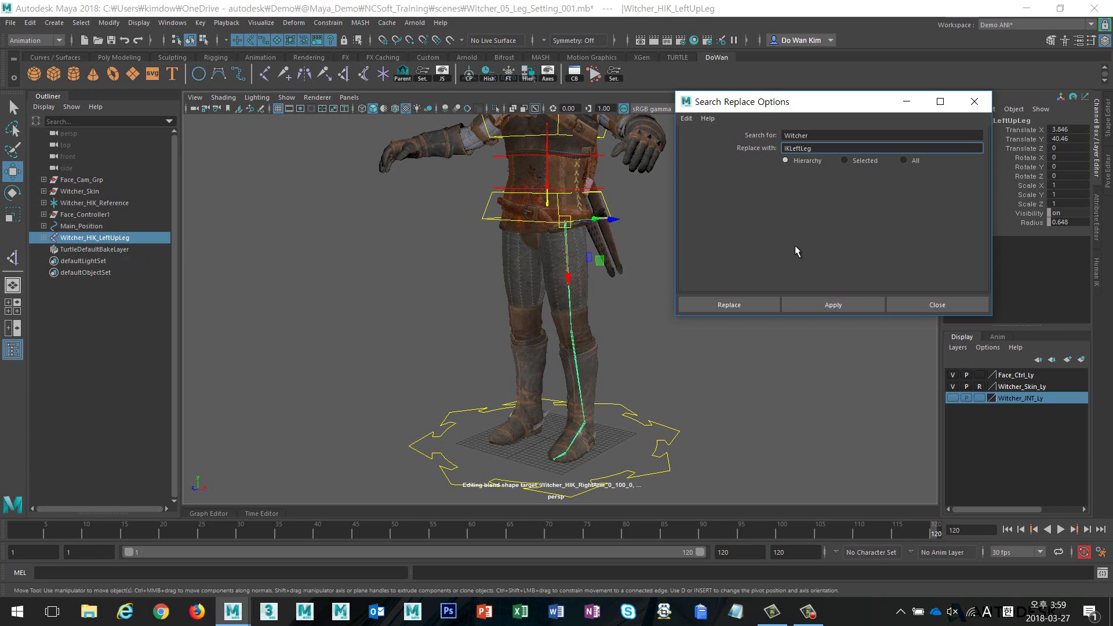
key("BackSpace")
key("BackSpace")
left_click(802, 306)
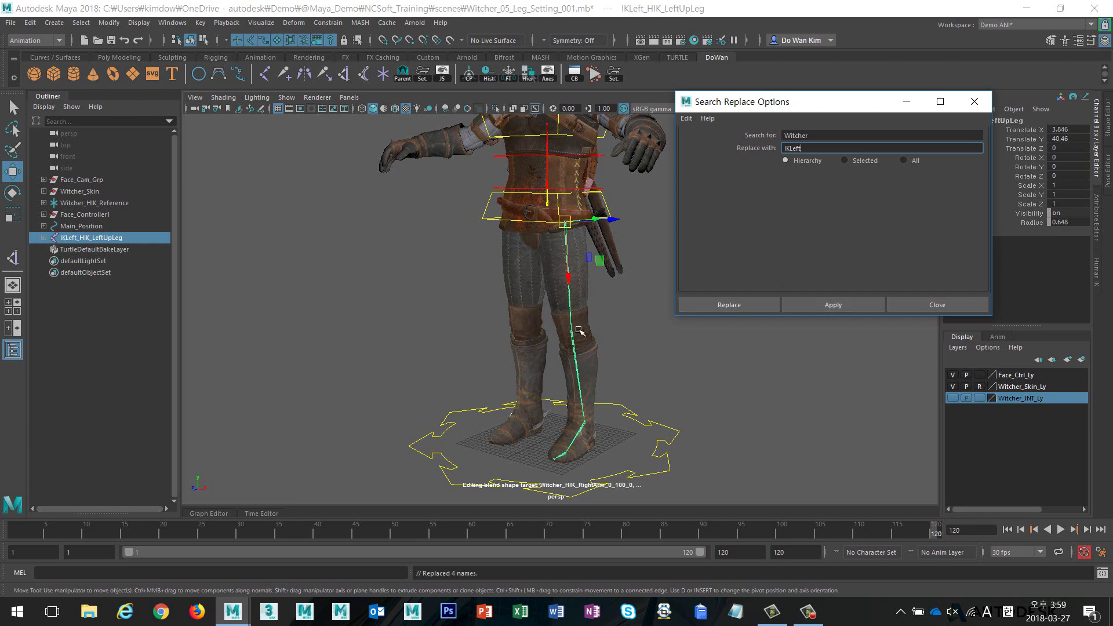
Expand and collapse IKLeft_HIK_LeftUpLeg in the Outliner to check the renamed child joints
left_click(44, 238)
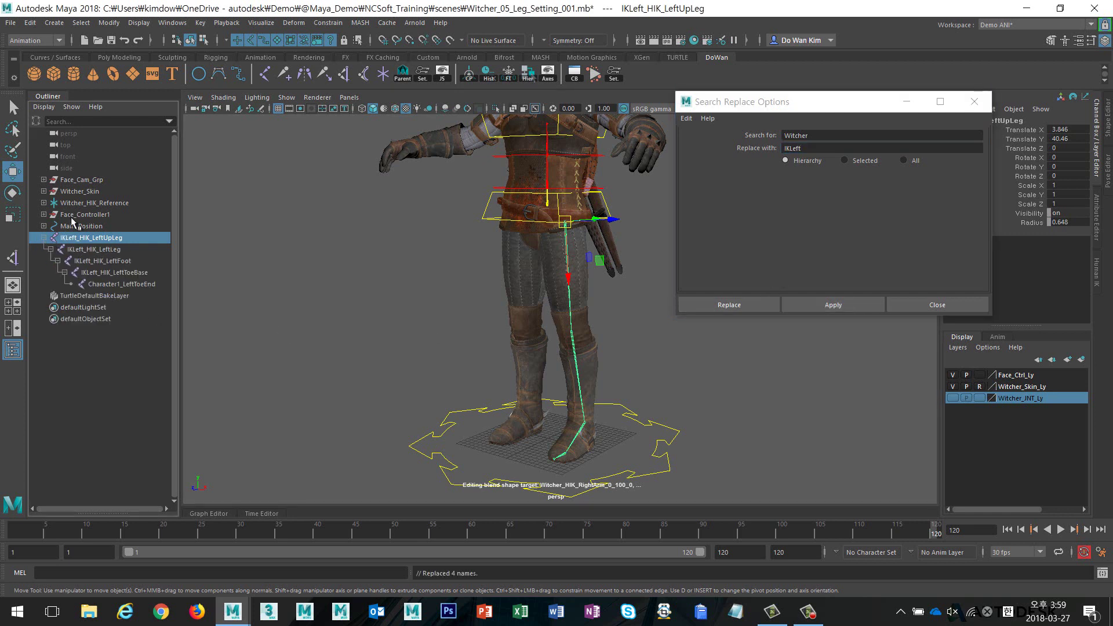
left_click(64, 273)
left_click(44, 237)
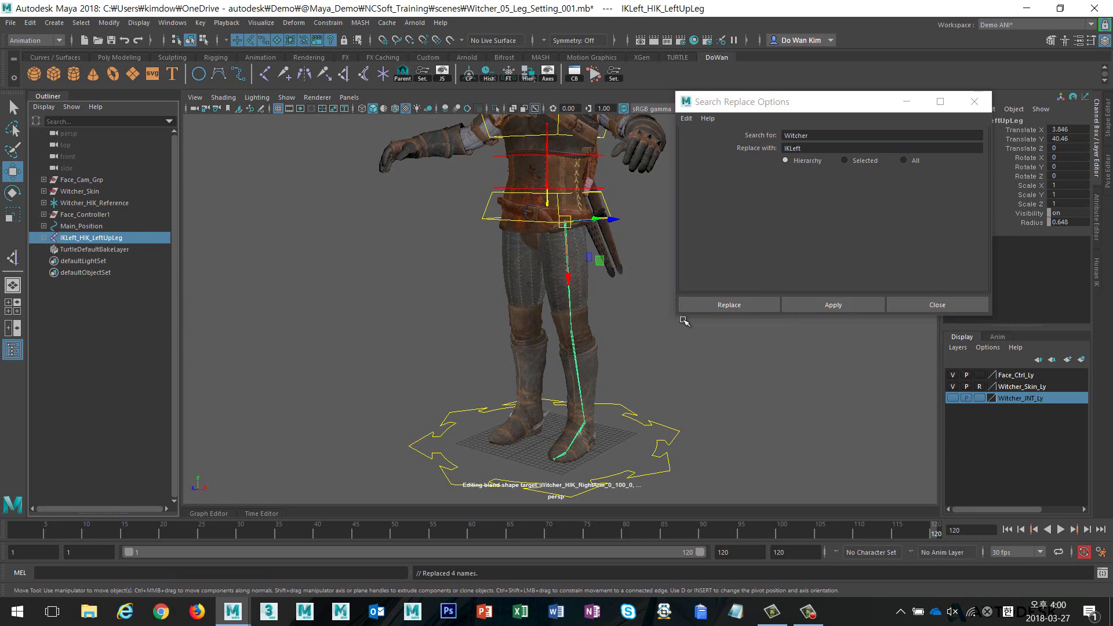
Set the manipulator to World axes and test-rotate the IK upper leg
left_click(913, 304)
left_click_drag(833, 342, 710, 347, "alt")
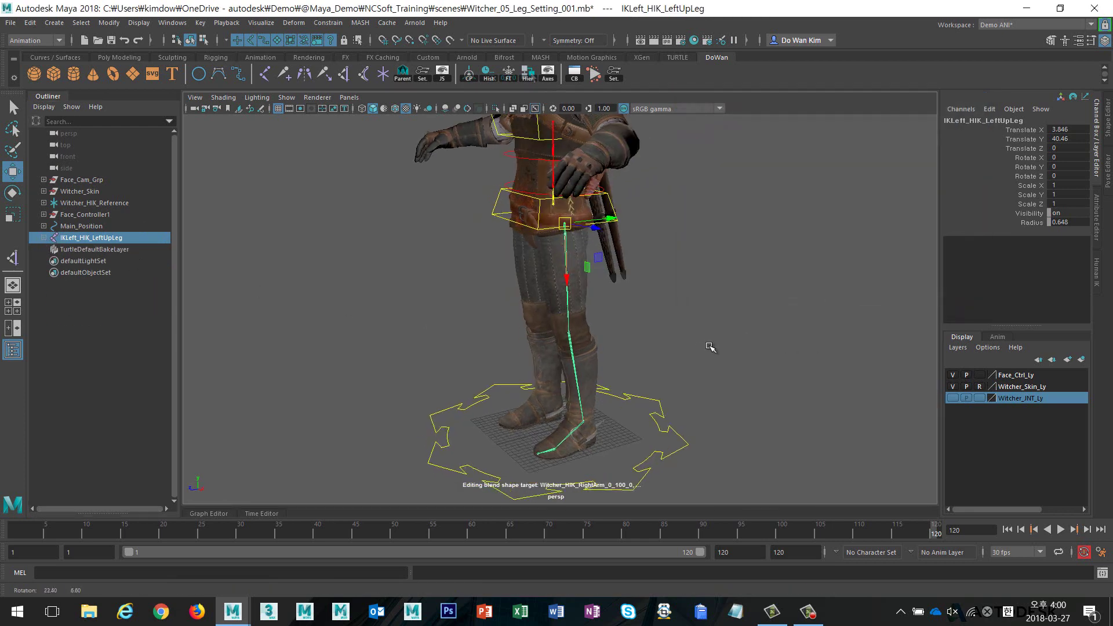
scroll(712, 345, "up", 3)
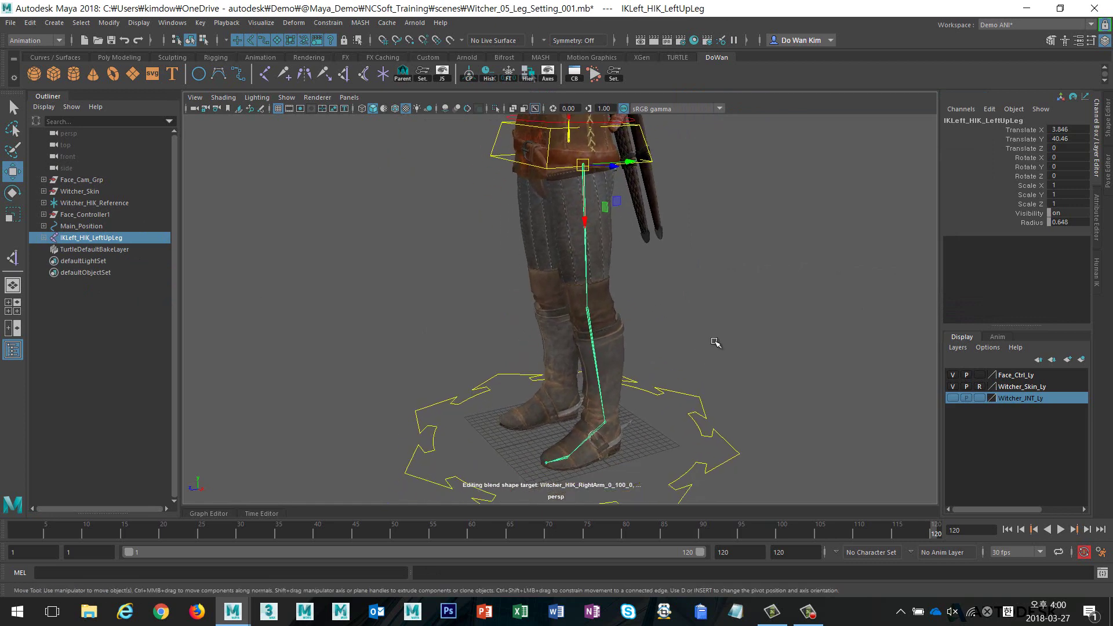
scroll(763, 335, "down", 4)
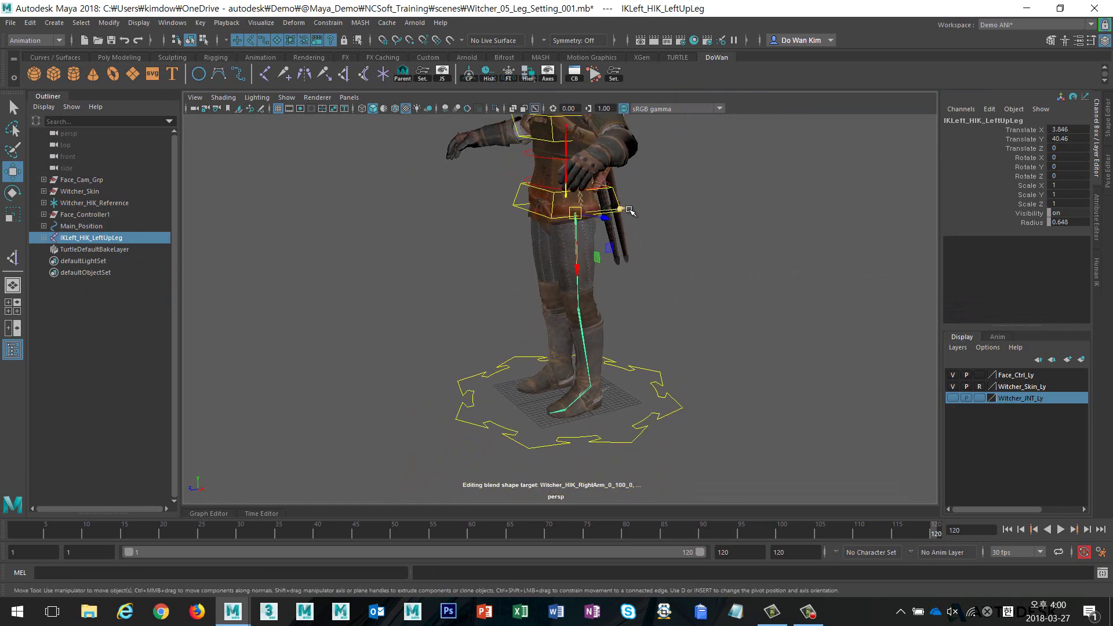
left_click_drag(582, 214, 534, 216)
left_click_drag(688, 265, 664, 290, "alt")
key("e")
mouse_move(577, 260)
left_mouse_down()
mouse_move(550, 238)
mouse_move(645, 265)
left_mouse_up()
Make the joint layer visible again and reselect the IK upper leg joint
left_click(953, 399)
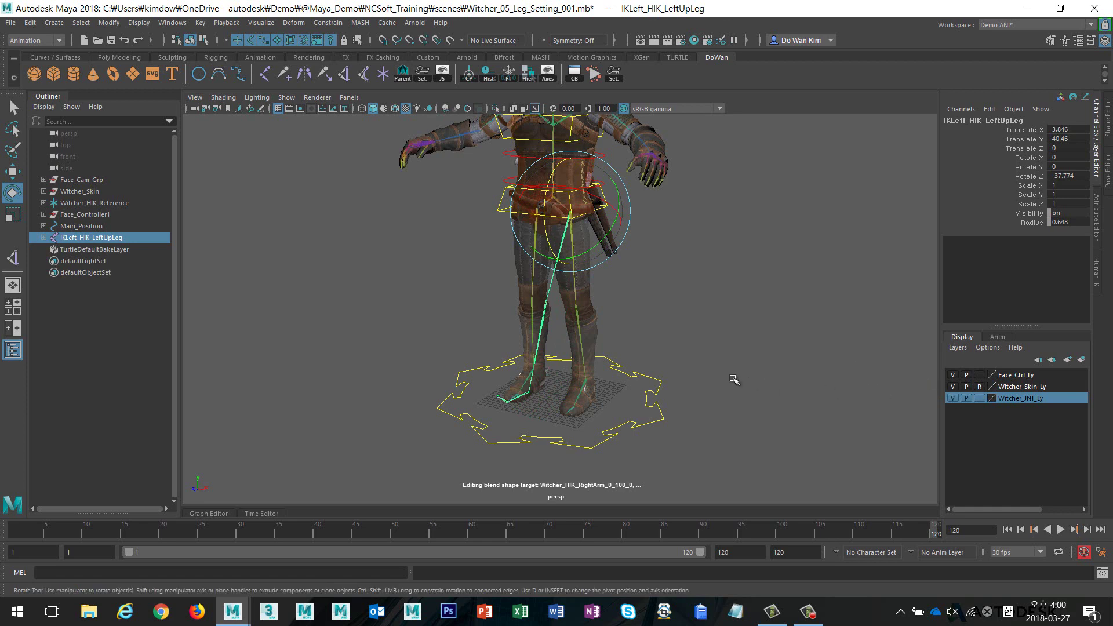
mouse_move(735, 379)
left_mouse_down("alt")
mouse_move(690, 351)
mouse_move(835, 342)
mouse_move(701, 341)
left_mouse_up("alt")
left_click(686, 348)
left_click(546, 256)
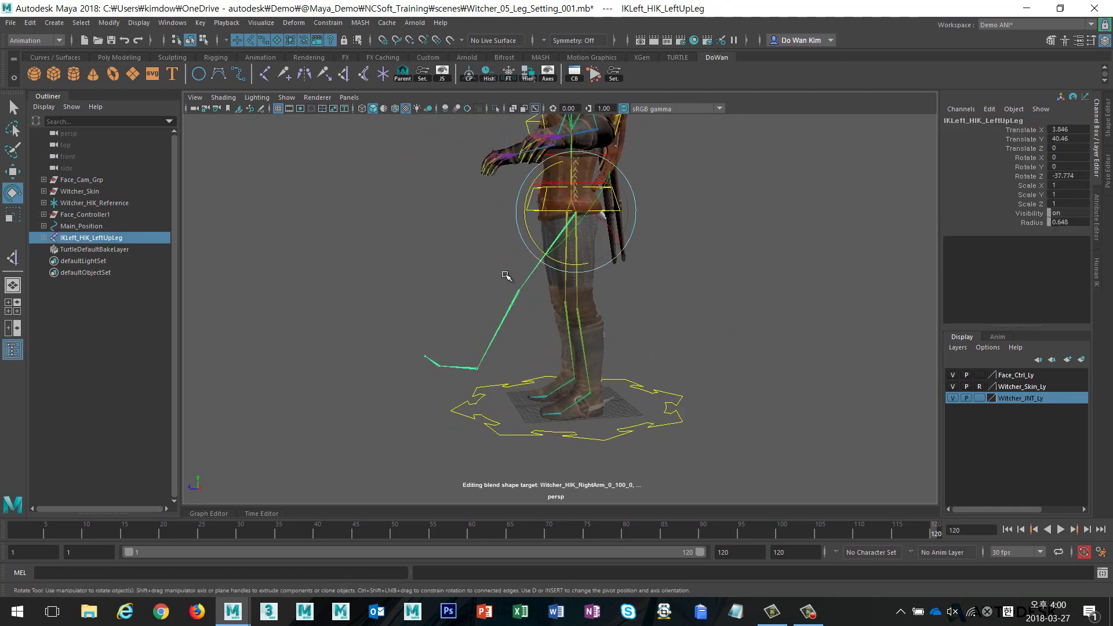
left_click(651, 313)
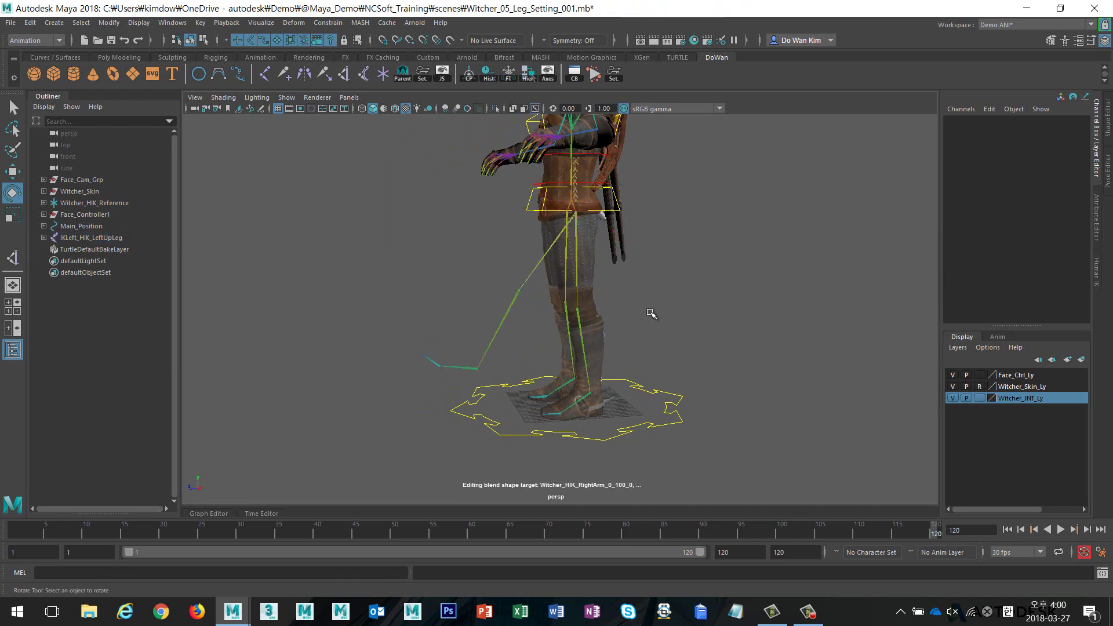
scroll(651, 313, "up", 3)
left_click(527, 242)
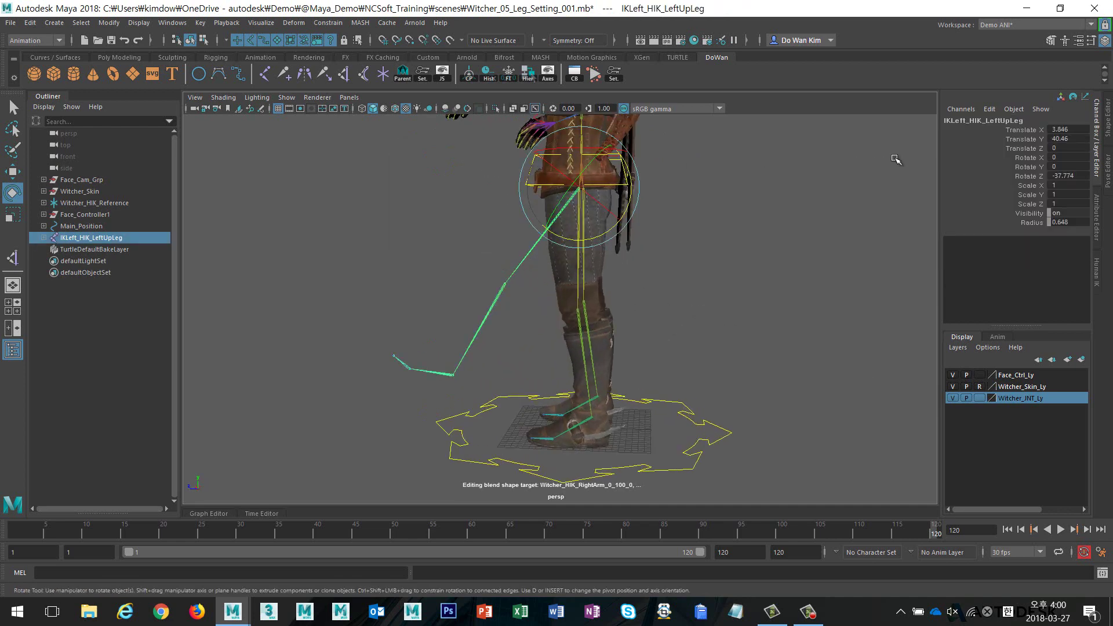
left_click_drag(667, 258, 615, 290, "alt")
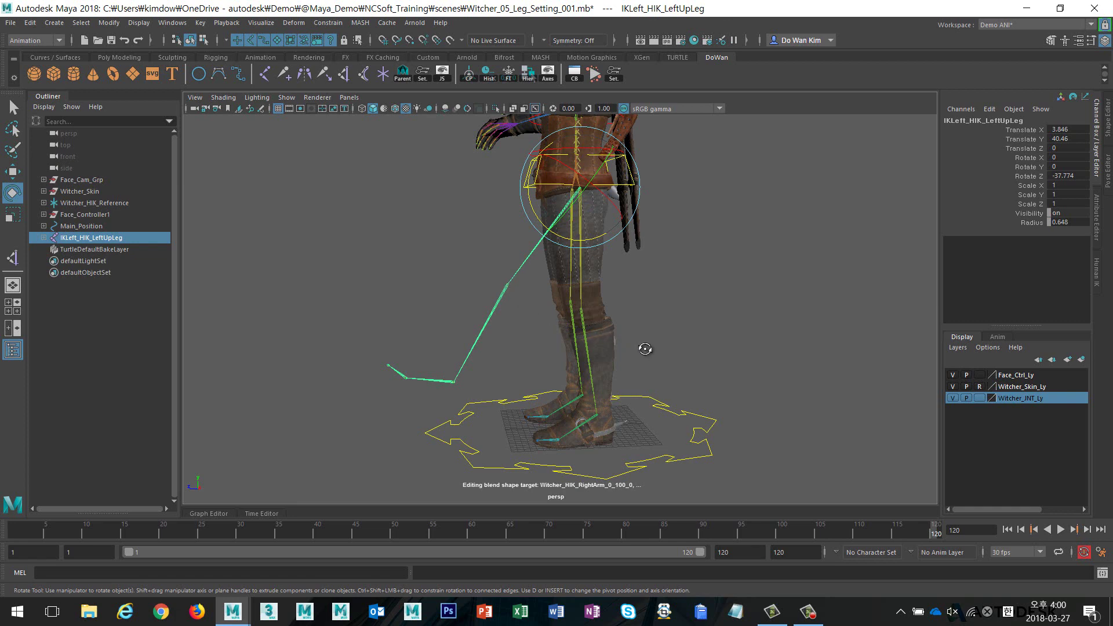
left_click_drag(645, 349, 676, 351, "alt")
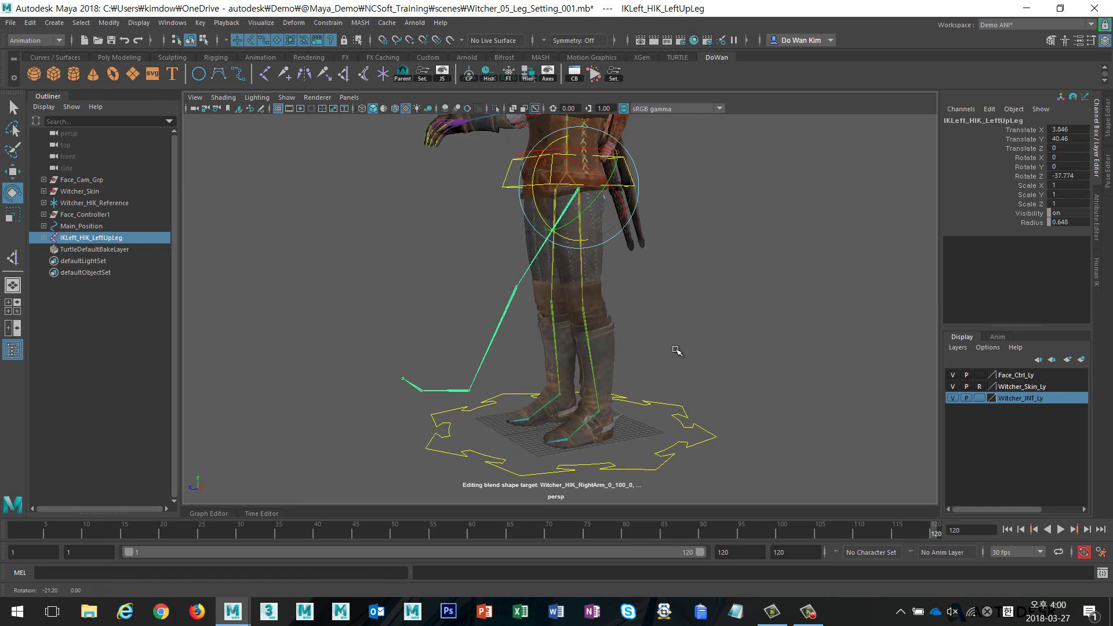
Set IKLeft_HIK_LeftUpLeg's Rotate Z to 0 to realign the leg
left_click(1062, 175)
type("0")
key("Return")
left_click_drag(800, 285, 123, 287, "alt")
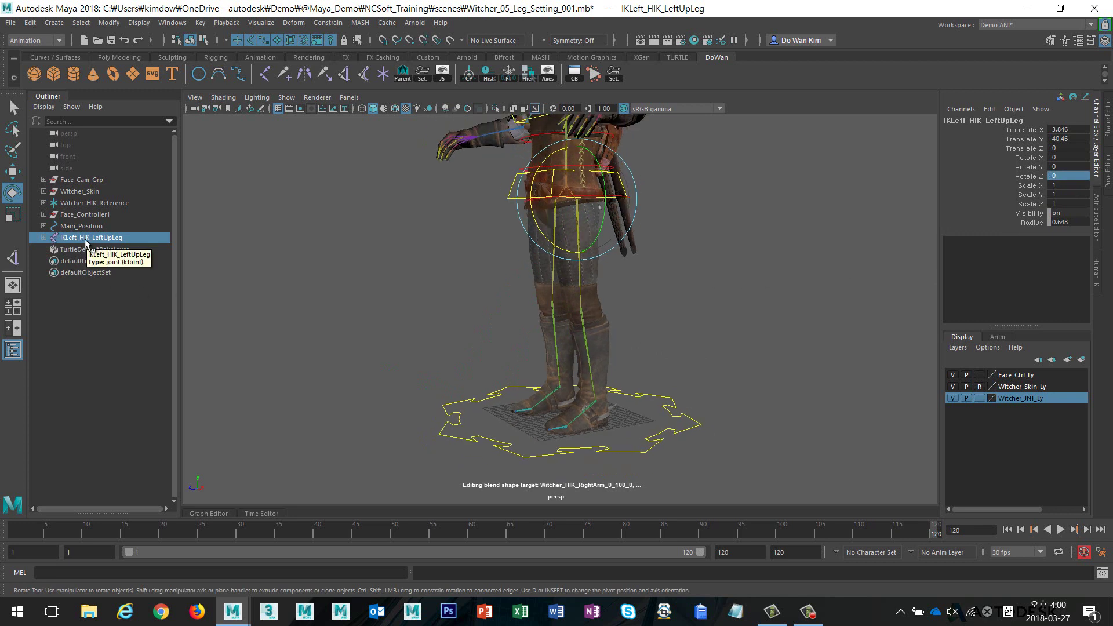
Duplicate the IK leg chain and set Search and Replace Names to swap IK for FK
key("ctrl+d")
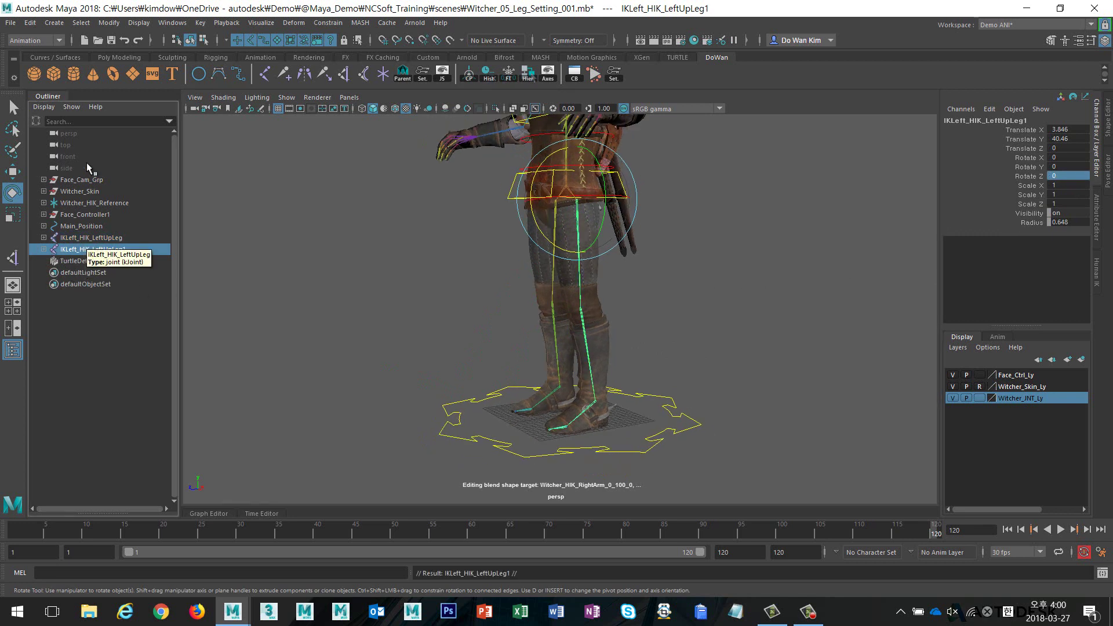
left_click(109, 25)
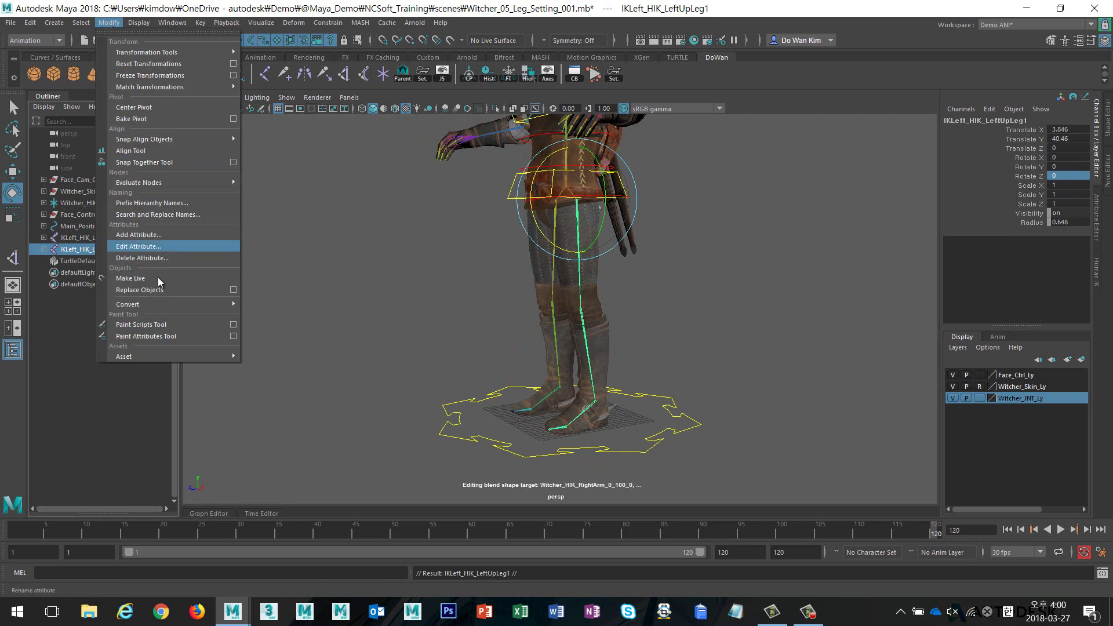
left_click(170, 216)
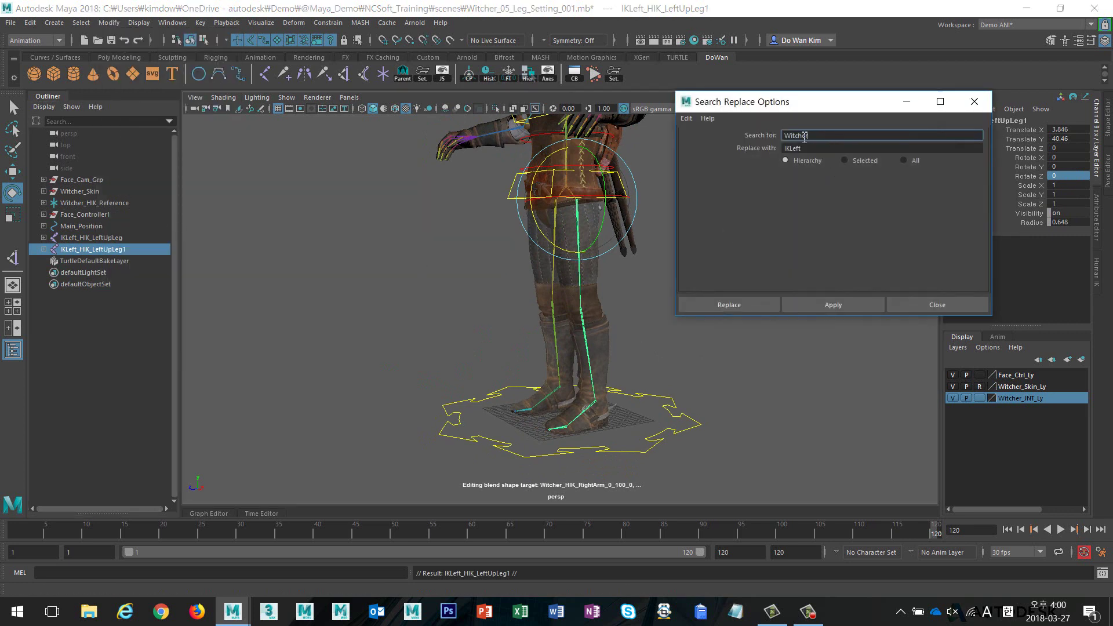
key("ctrl+a")
left_click_drag(793, 148, 780, 148)
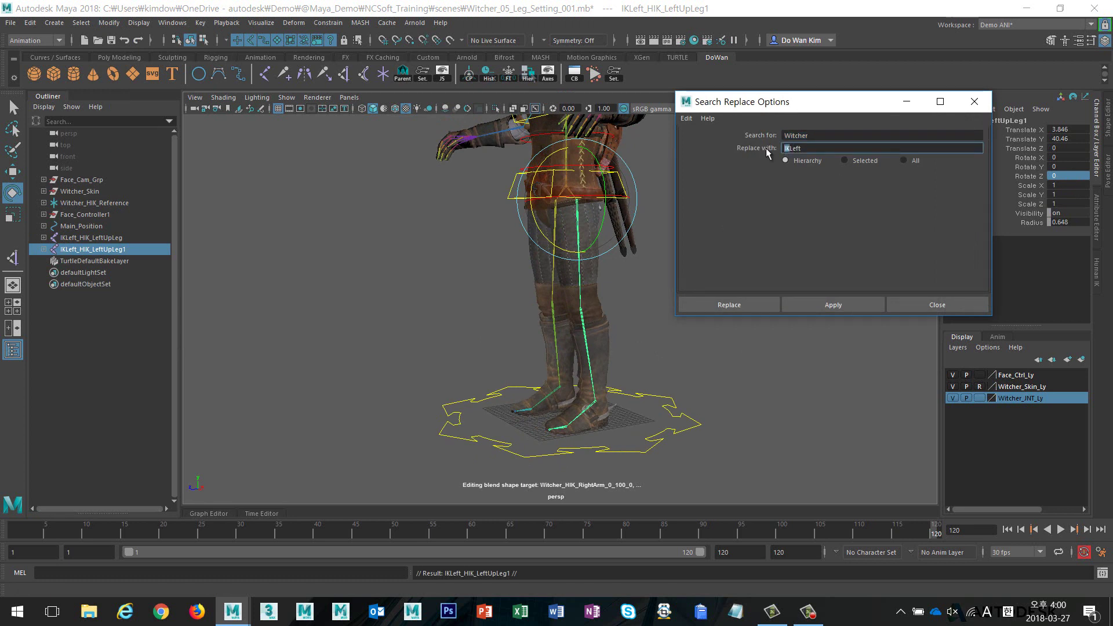
key("shift+Tab")
key("ctrl+a")
key("ctrl+v")
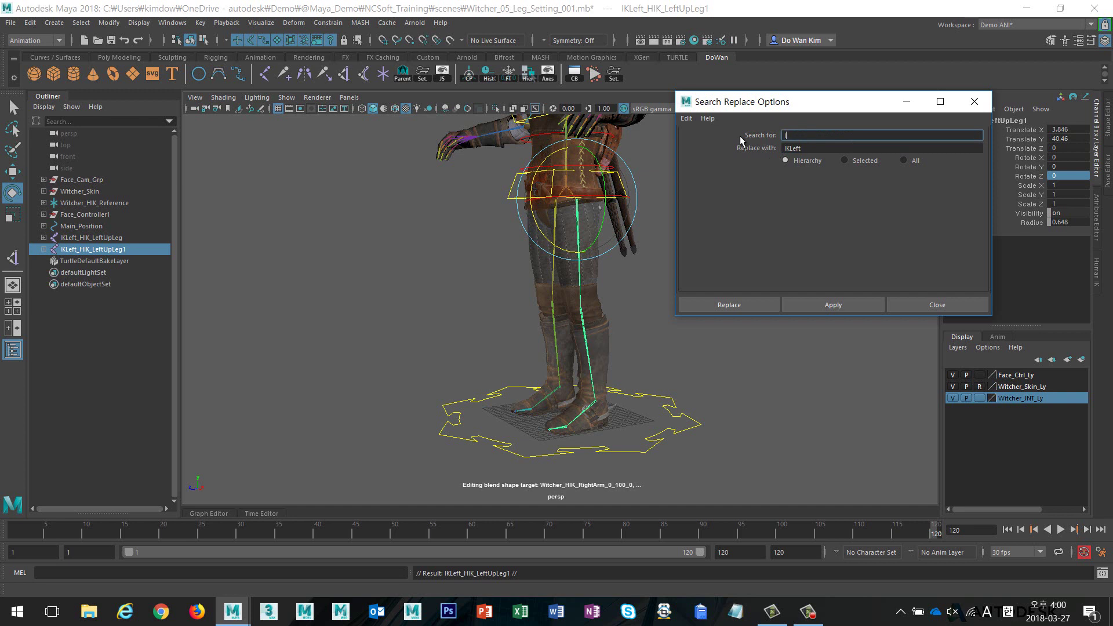
left_click(792, 149)
key("ctrl+a")
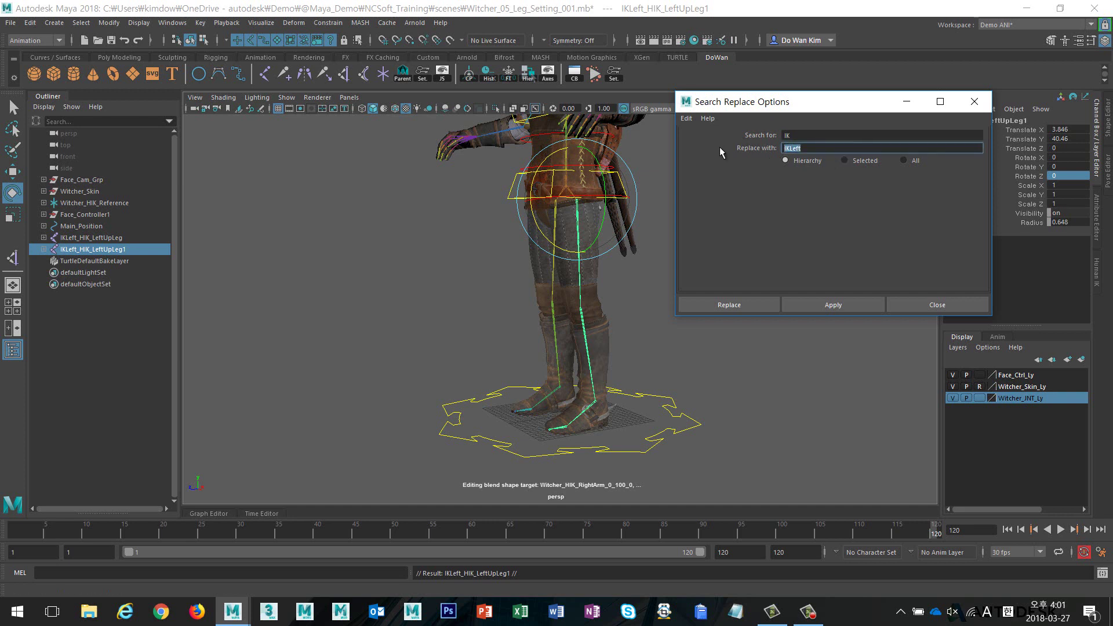
type("FK")
Apply the IK-to-FK rename and drop the trailing 1, naming the top joint FKLeft_HIK_LeftUpLeg
left_click(812, 305)
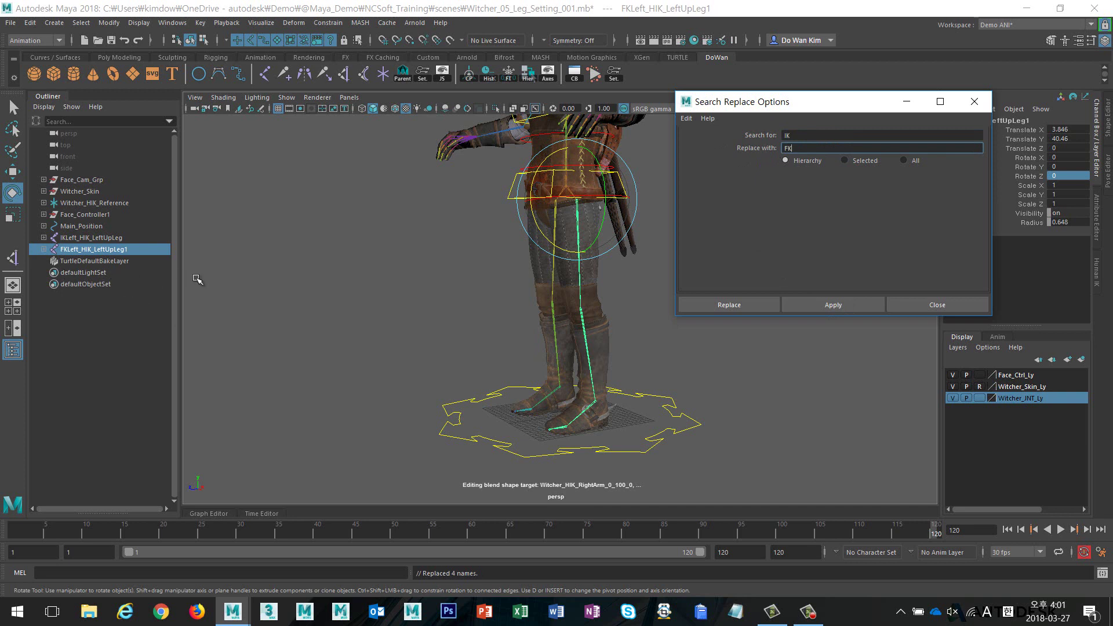
double_click(135, 248)
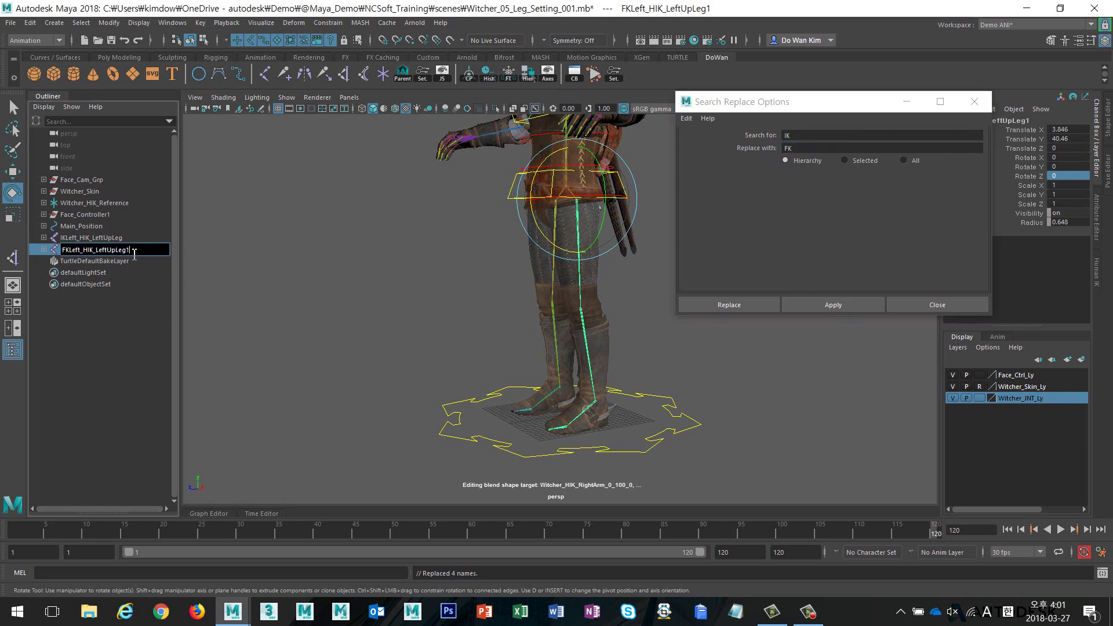
key("Return")
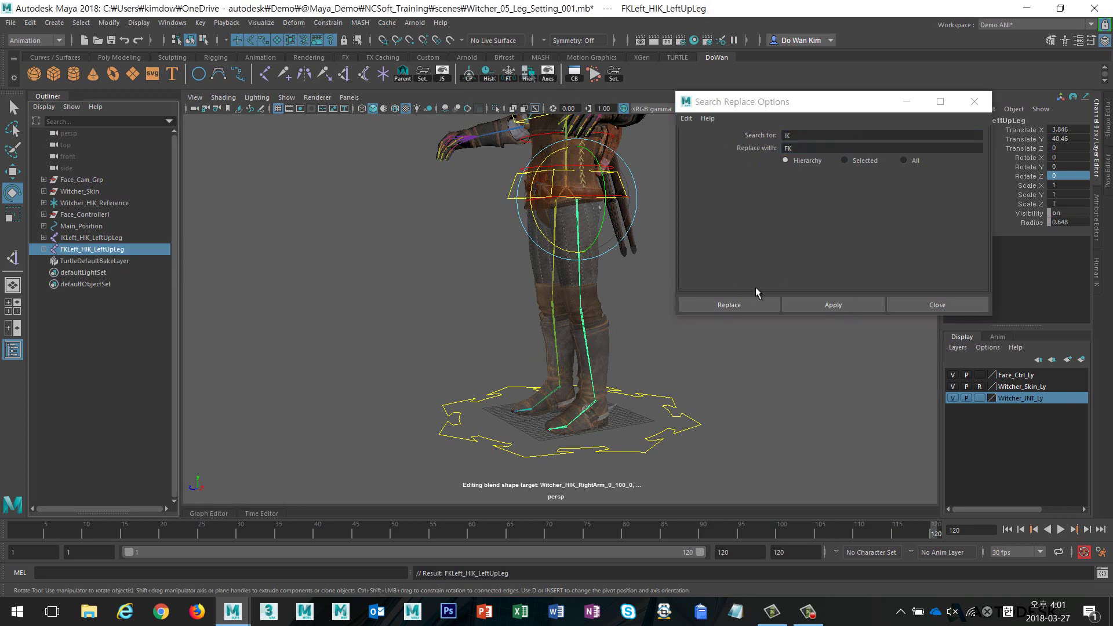
Test-rotate the FK and IK upper-leg joints from a side view
left_click(898, 304)
left_click_drag(580, 302, 281, 300, "alt")
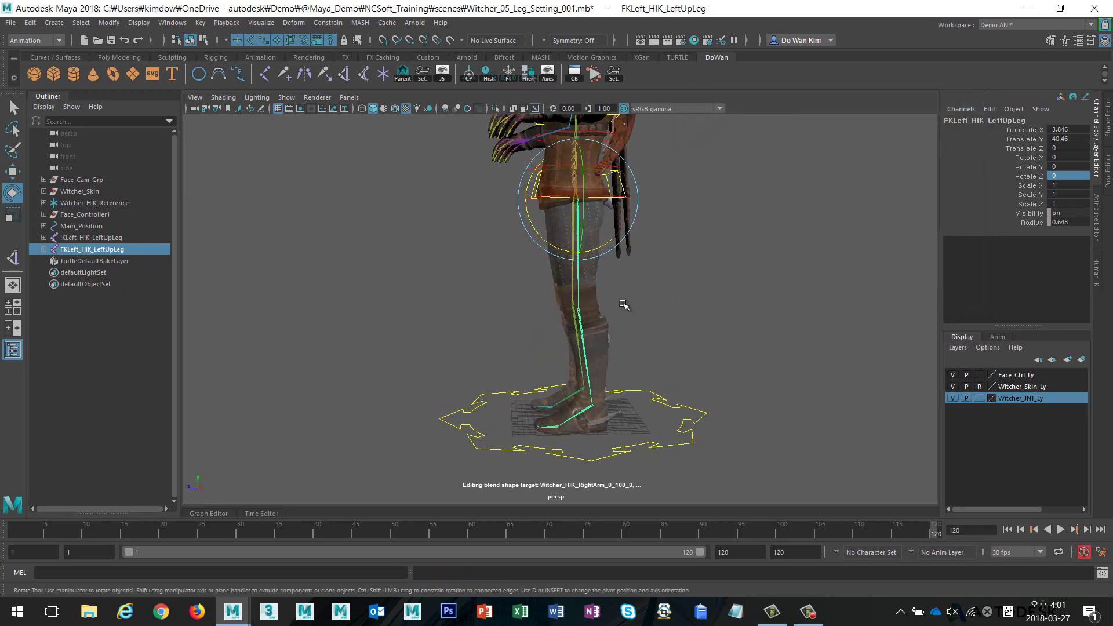
left_click_drag(551, 246, 367, 264)
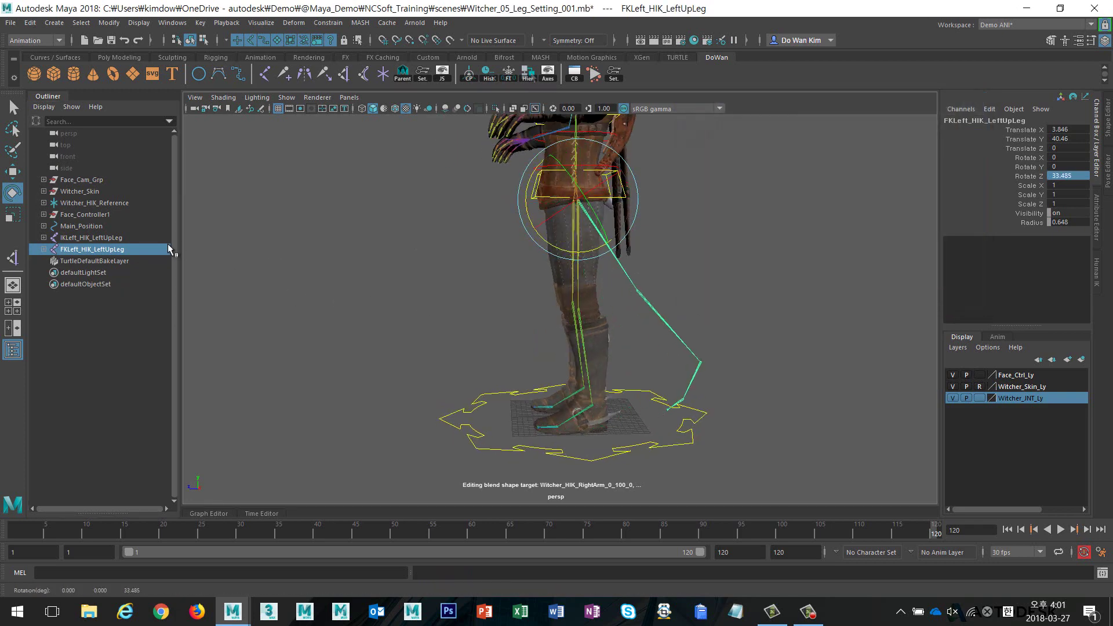
left_click(140, 239)
left_click_drag(543, 243, 491, 225)
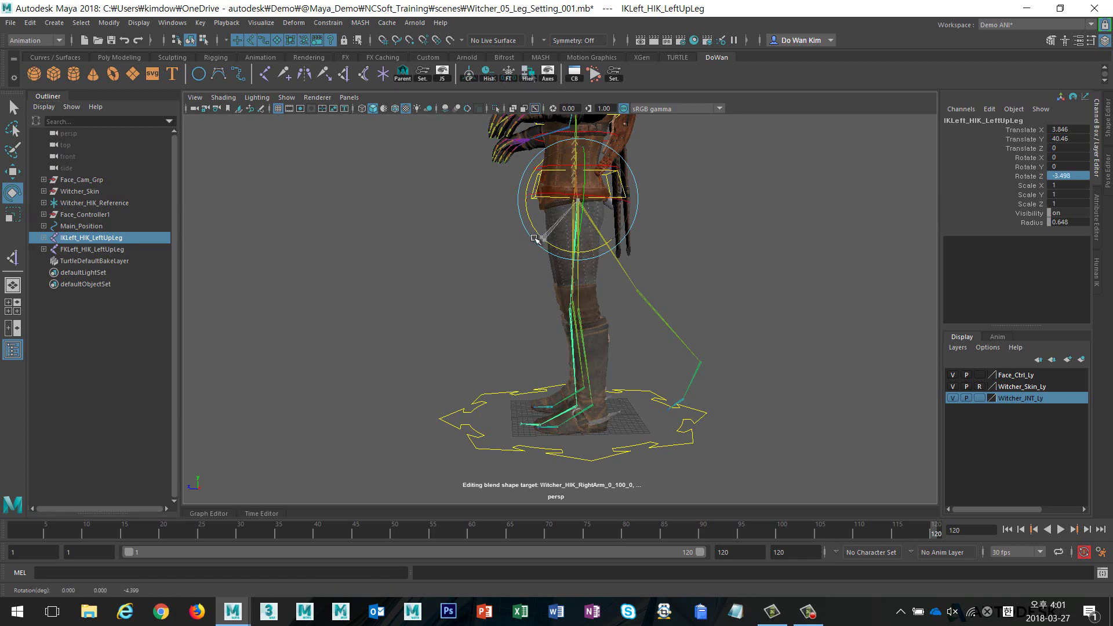
left_click(649, 299)
mouse_move(645, 294)
left_mouse_down("alt")
mouse_move(682, 333)
mouse_move(656, 298)
left_mouse_up("alt")
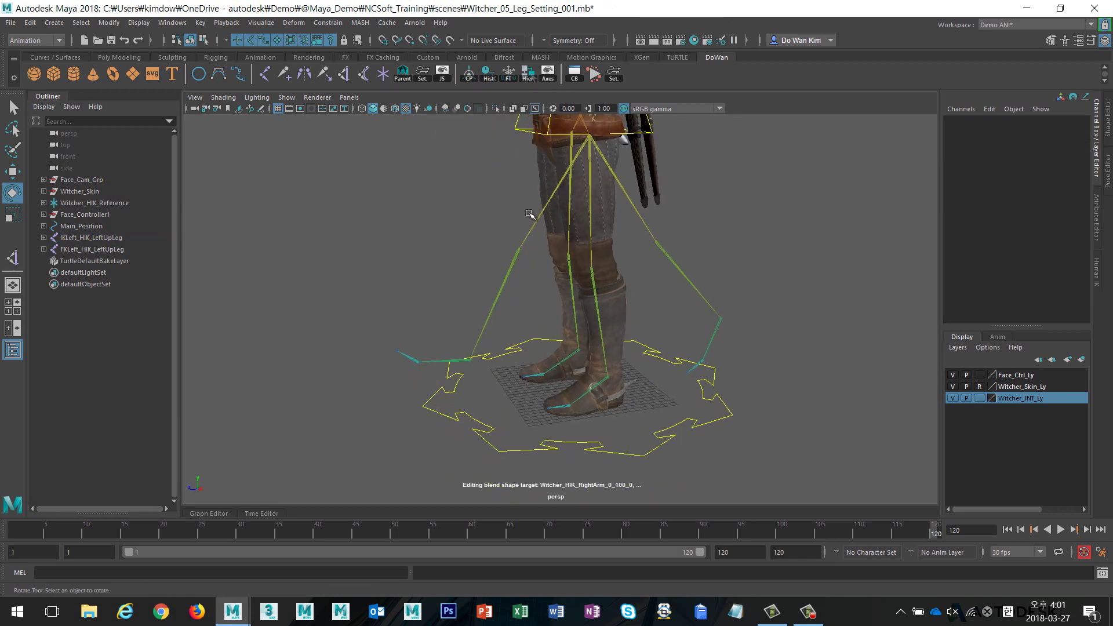
Swing the bind joint Witcher_HIK_LeftUpLeg forward to check the skinned leg, then undo it
left_click(514, 274)
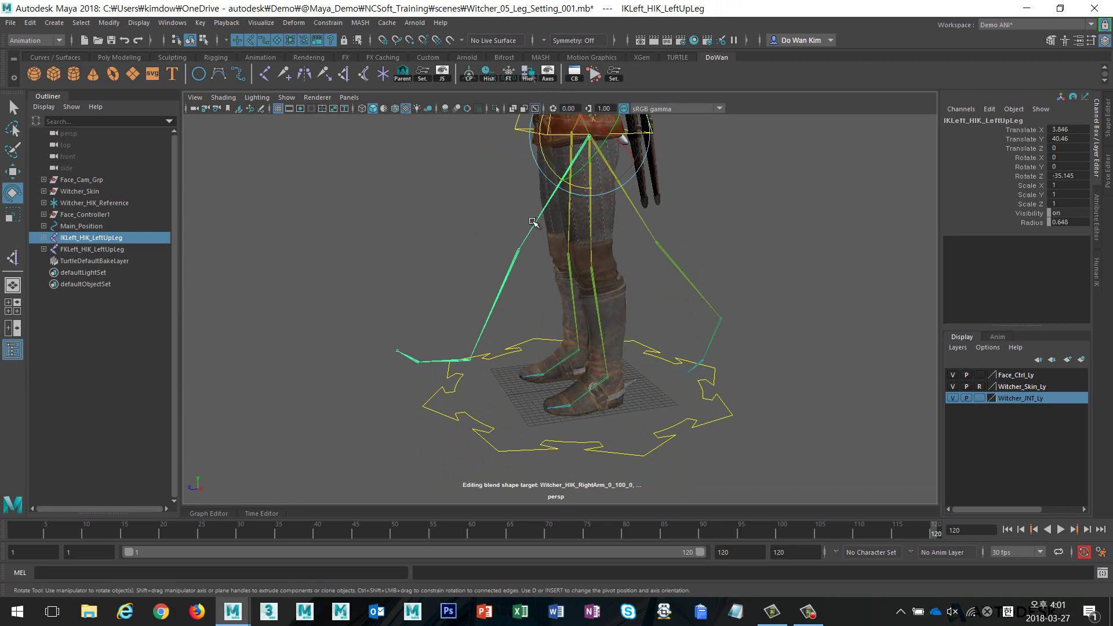
left_click(642, 215)
left_click_drag(641, 215, 704, 256, "alt")
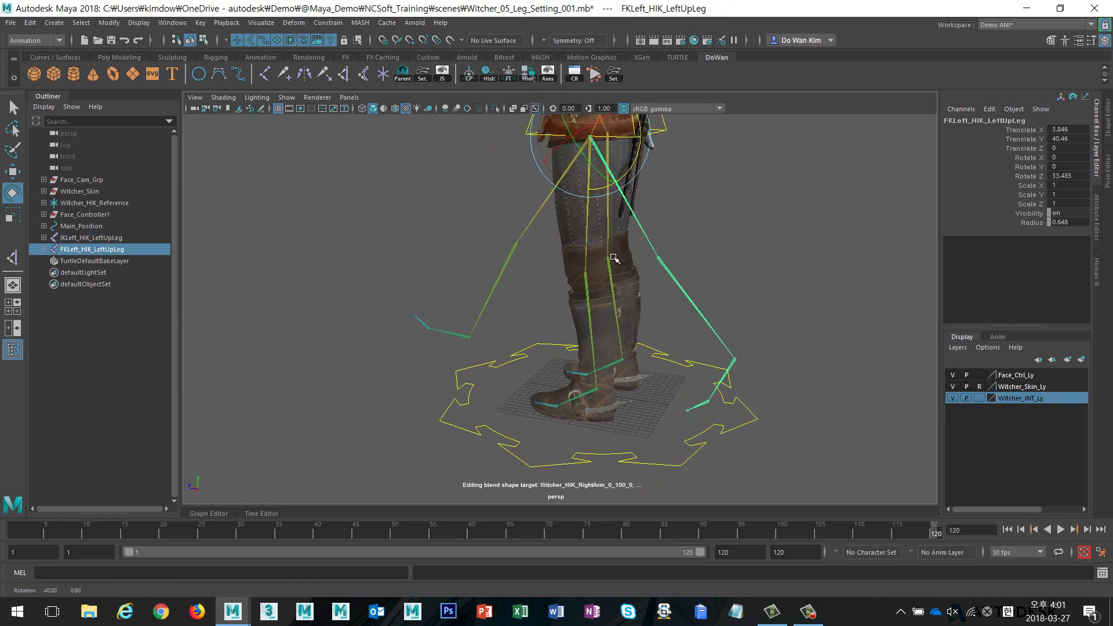
left_click(743, 227)
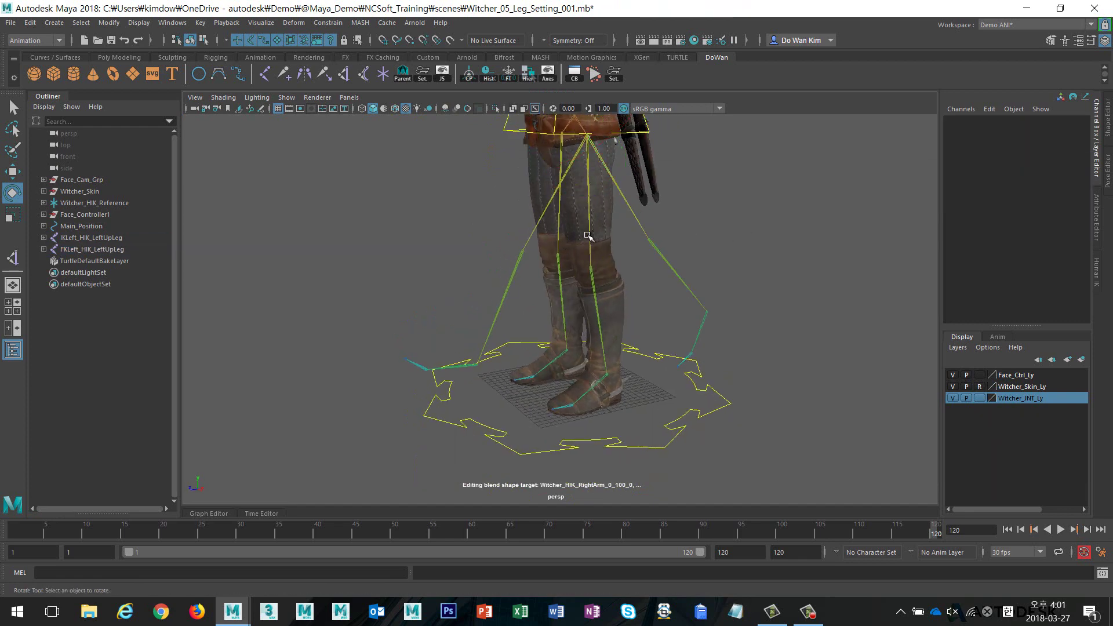
left_click(591, 238)
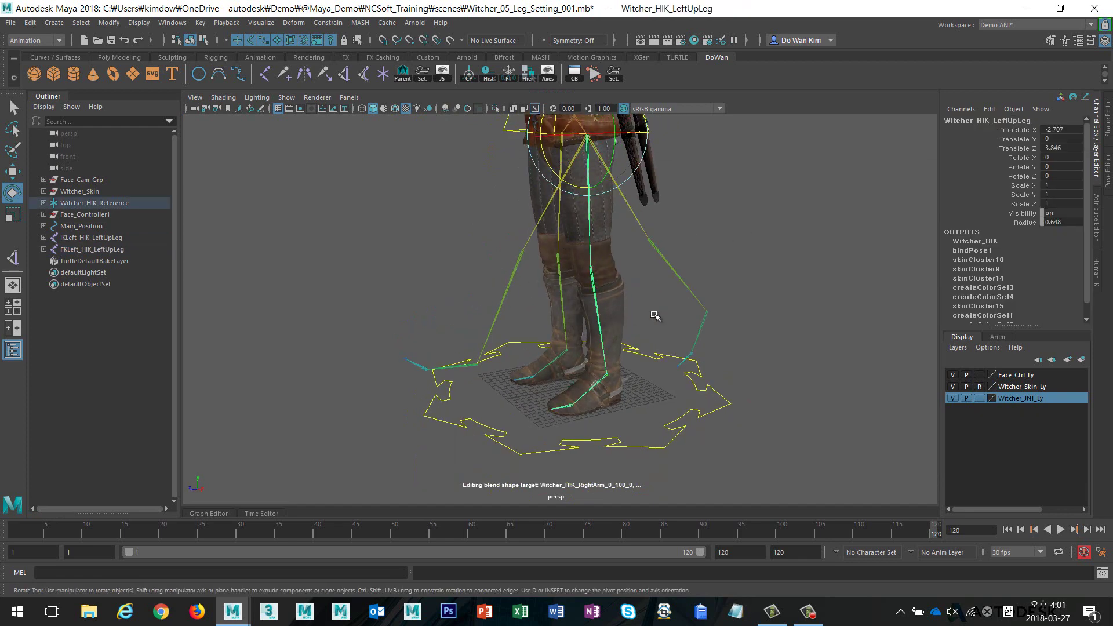
mouse_move(567, 182)
left_mouse_down()
mouse_move(547, 171)
mouse_move(593, 190)
left_mouse_up()
key("ctrl+z")
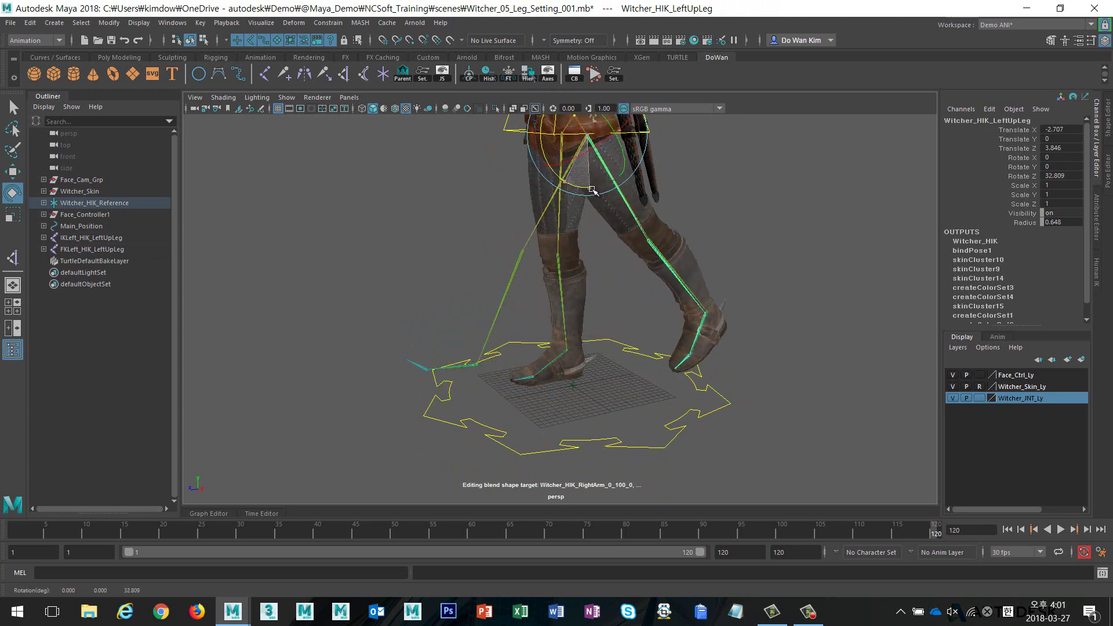
key("ctrl+z")
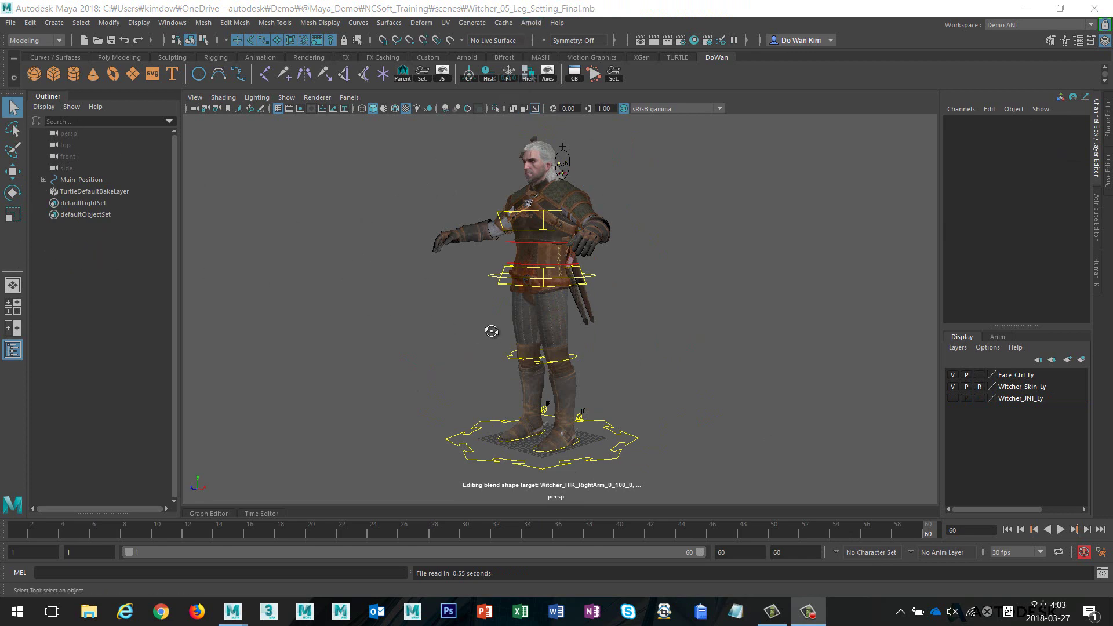
Inspect the finished rig: expand and collapse Main_Position in the Outliner, then zoom in on the legs
mouse_move(488, 329)
left_mouse_down("alt")
mouse_move(478, 328)
mouse_move(503, 330)
left_mouse_up("alt")
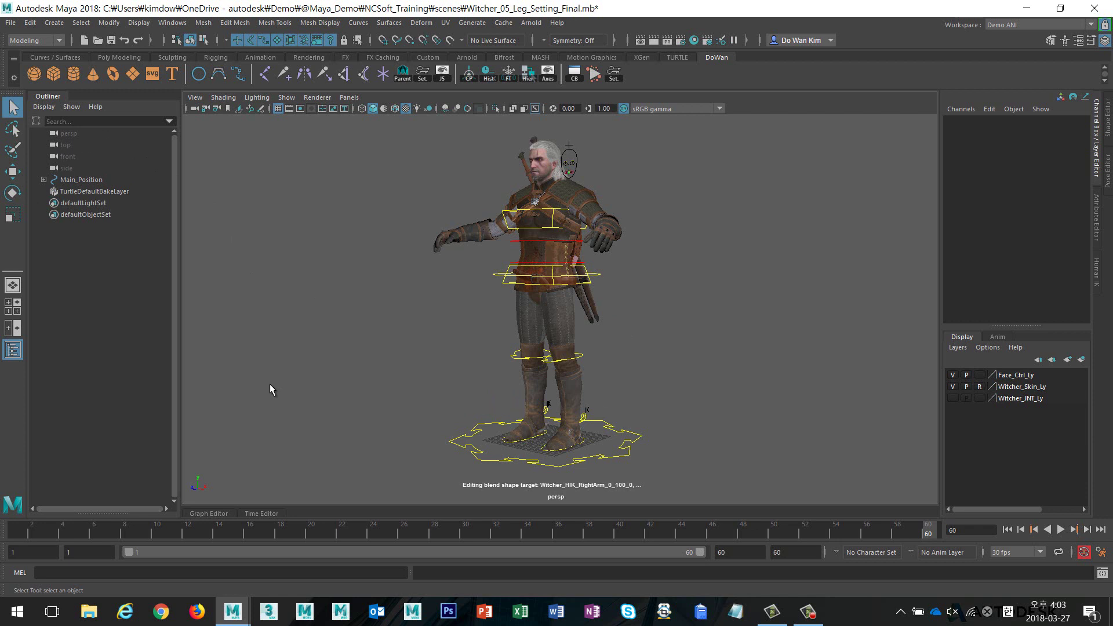
left_click(43, 180, "shift")
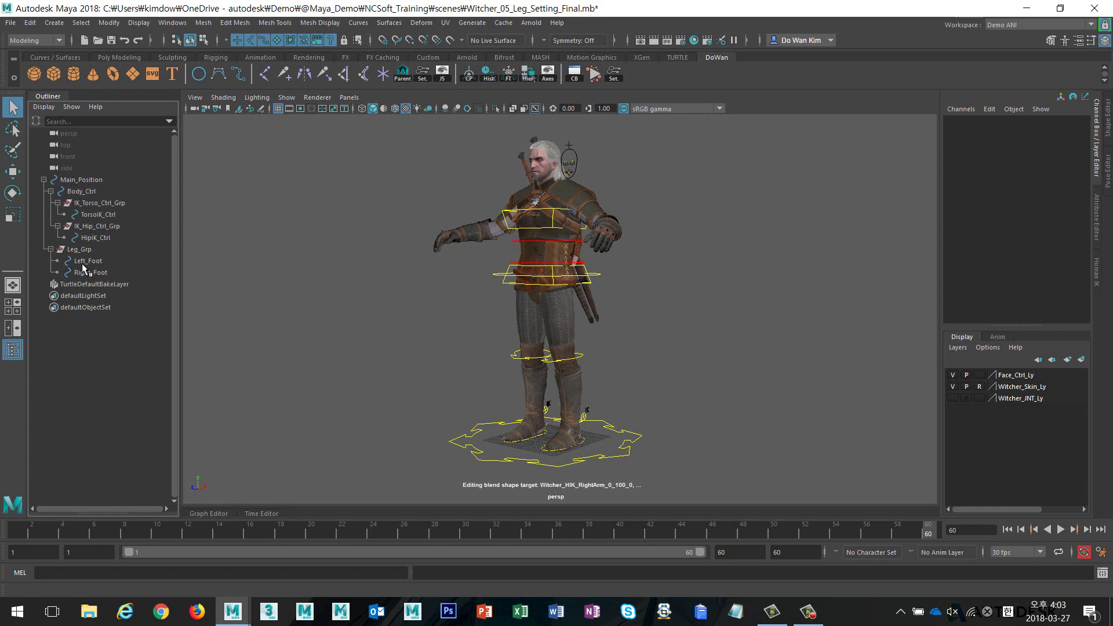
left_click(43, 180)
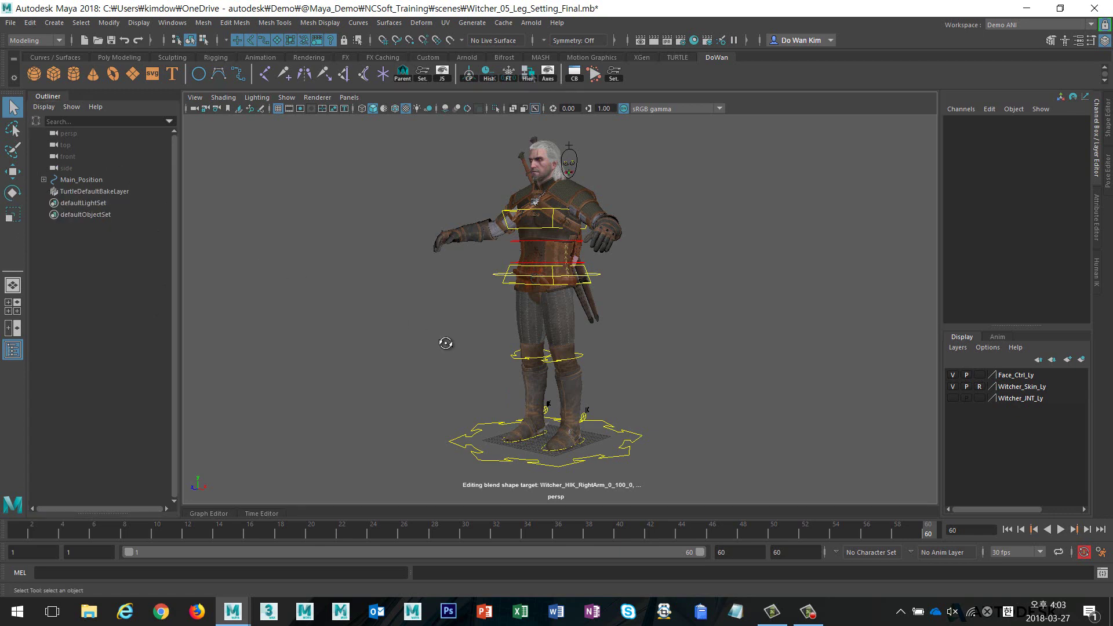
left_click_drag(442, 343, 439, 387, "alt")
mouse_move(437, 386)
right_mouse_down("alt")
mouse_move(803, 412)
mouse_move(589, 307)
right_mouse_up("alt")
Show the Witcher_INT_Ly joint layer and lift Left_Foot so the IK knee bends
left_click(952, 398)
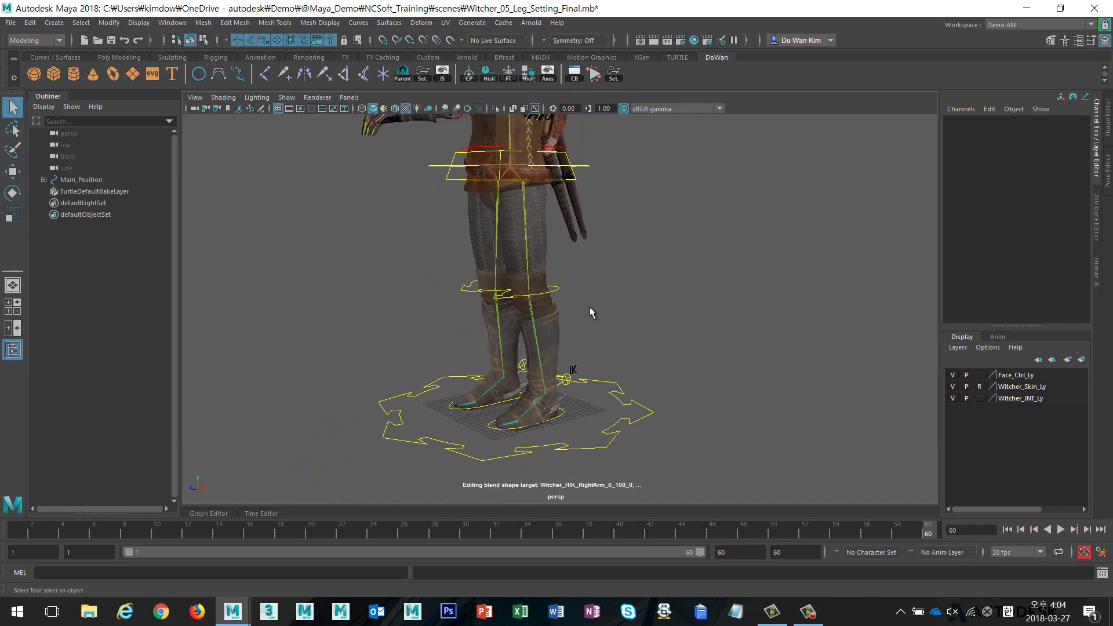
left_click_drag(614, 347, 566, 408, "alt")
left_click(534, 412)
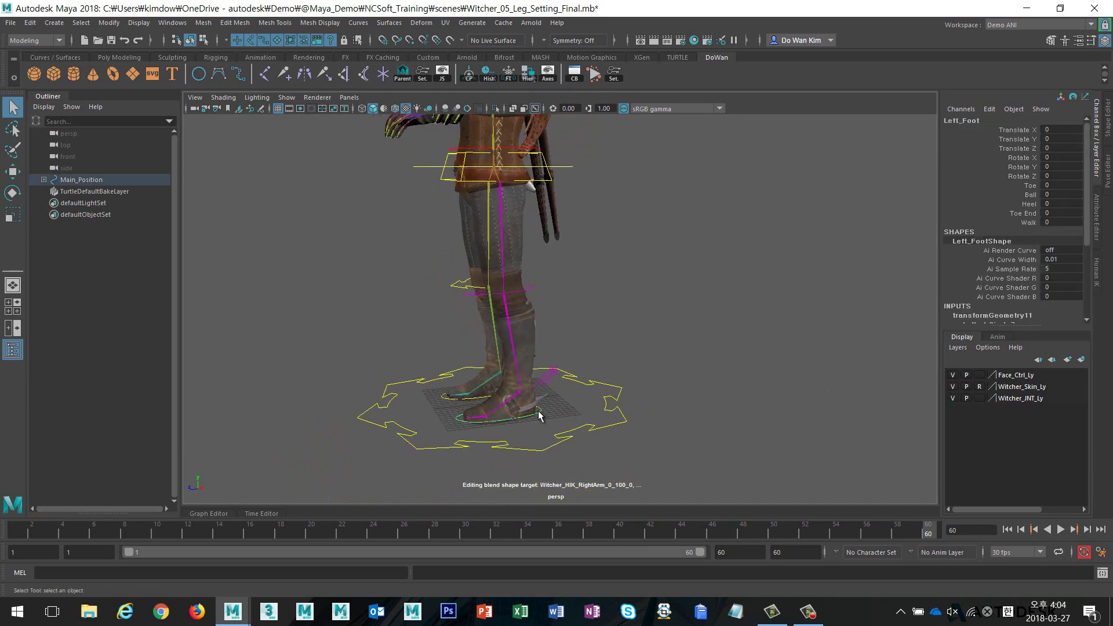
key("w")
mouse_move(462, 303)
left_mouse_down()
mouse_move(383, 309)
mouse_move(495, 343)
mouse_move(460, 217)
left_mouse_up()
left_click(453, 319)
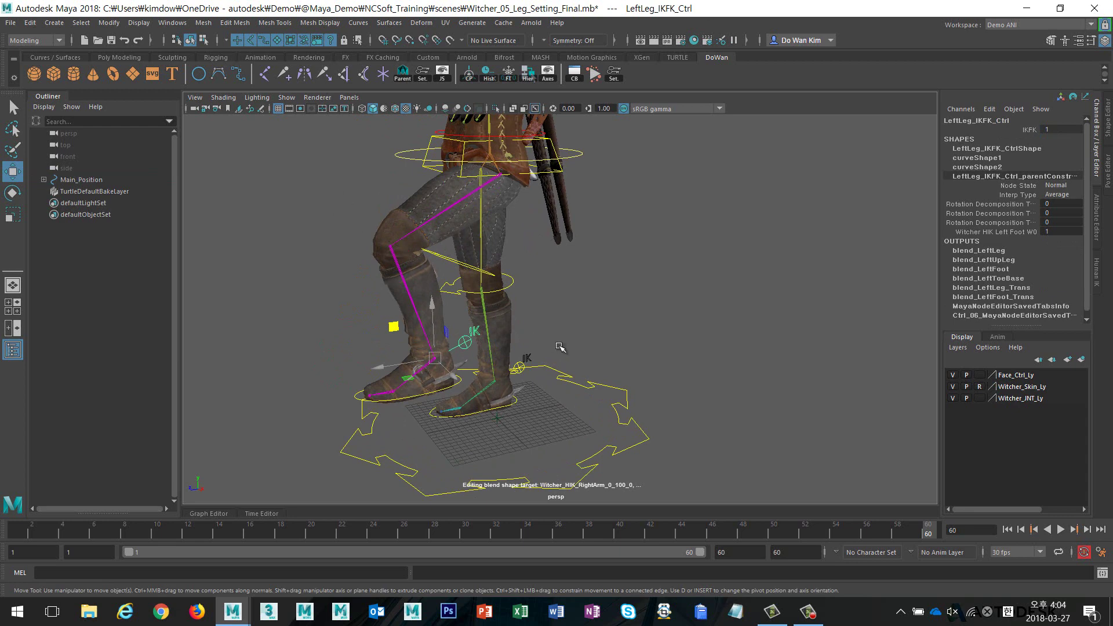
Set IKFK to 0 and pose the FK leg, swinging the thigh forward and bending the knee
left_click_drag(562, 348, 525, 320, "alt")
left_click(991, 130)
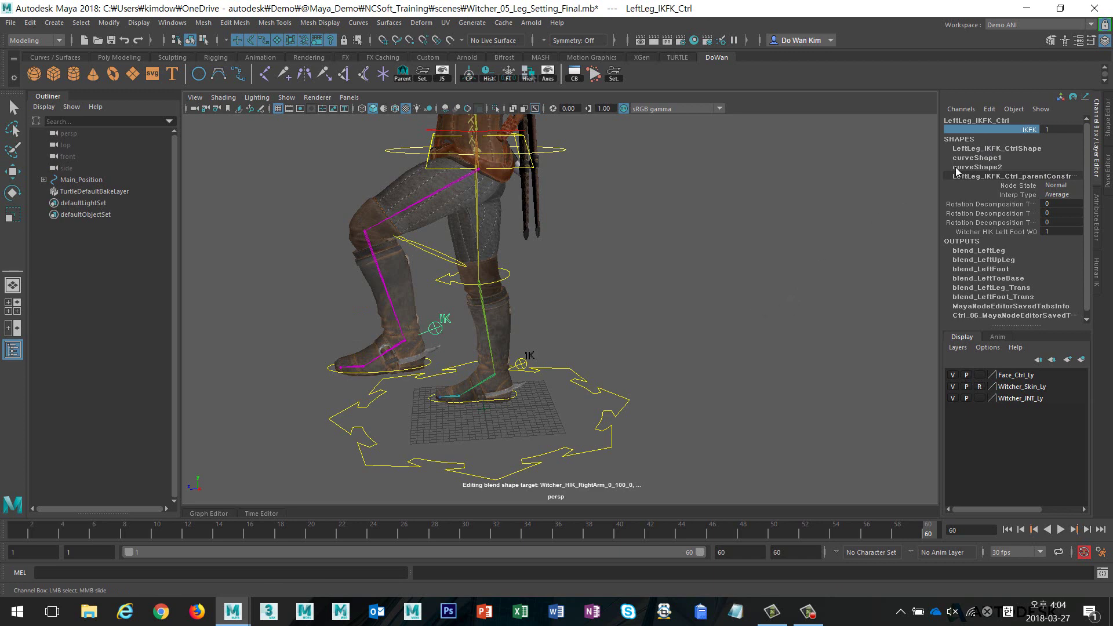
middle_click_drag(780, 246, 770, 249)
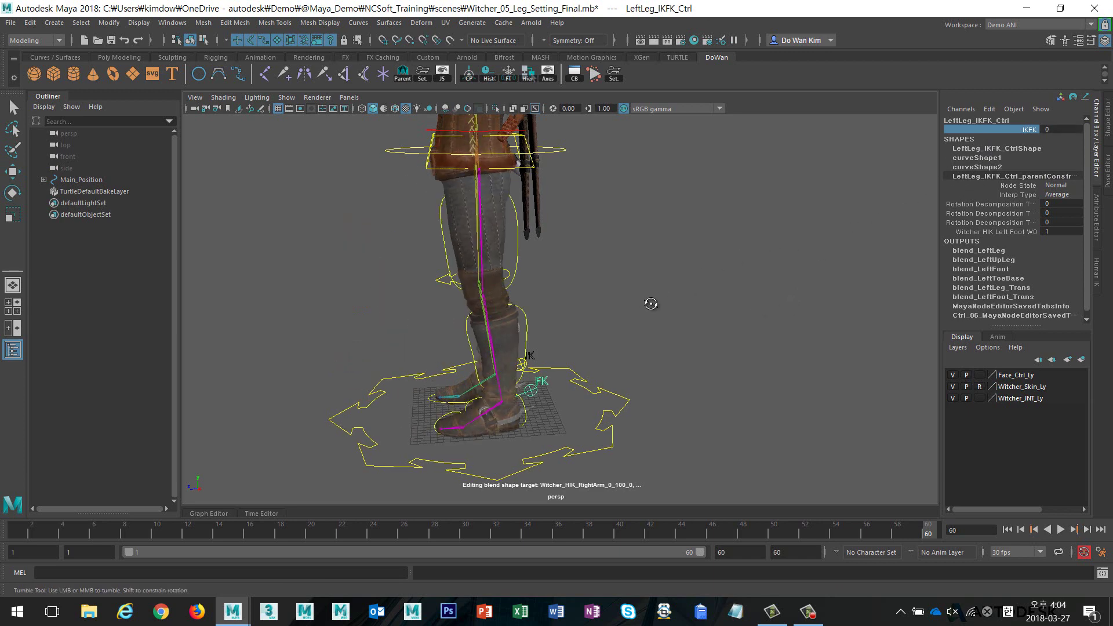
left_click_drag(651, 301, 667, 308, "alt")
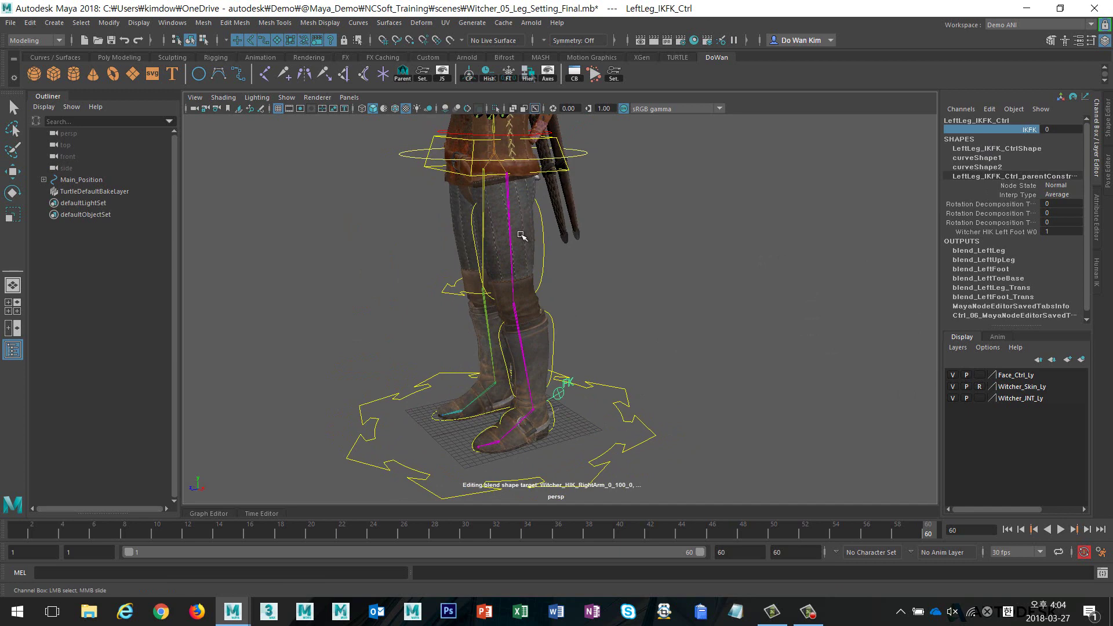
mouse_move(658, 295)
left_mouse_down("alt")
mouse_move(690, 293)
mouse_move(520, 253)
left_mouse_up("alt")
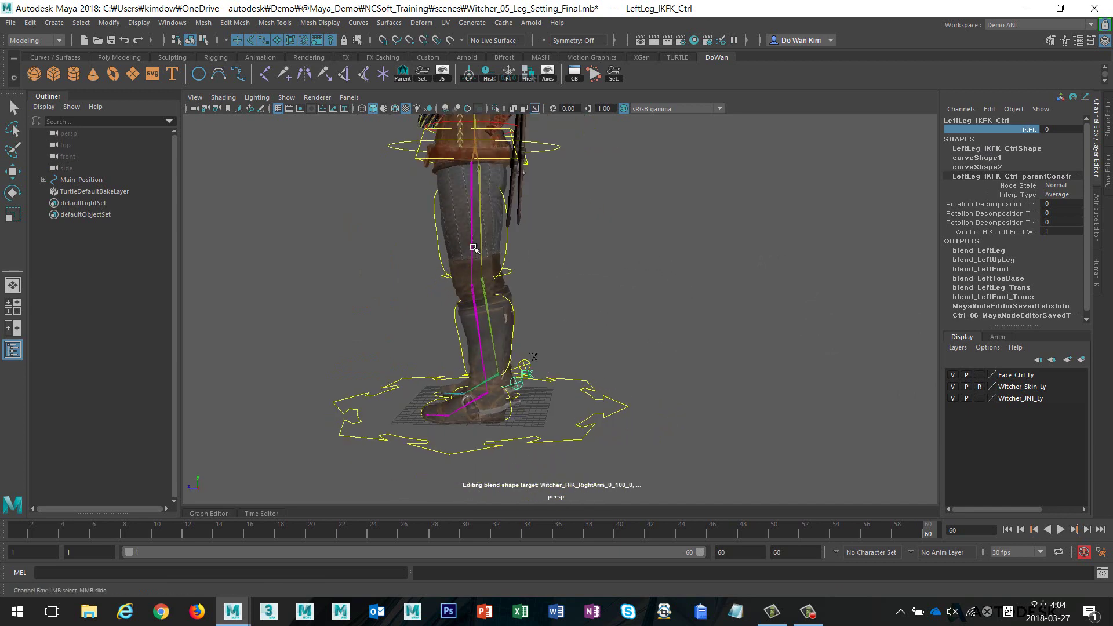
left_click(436, 252)
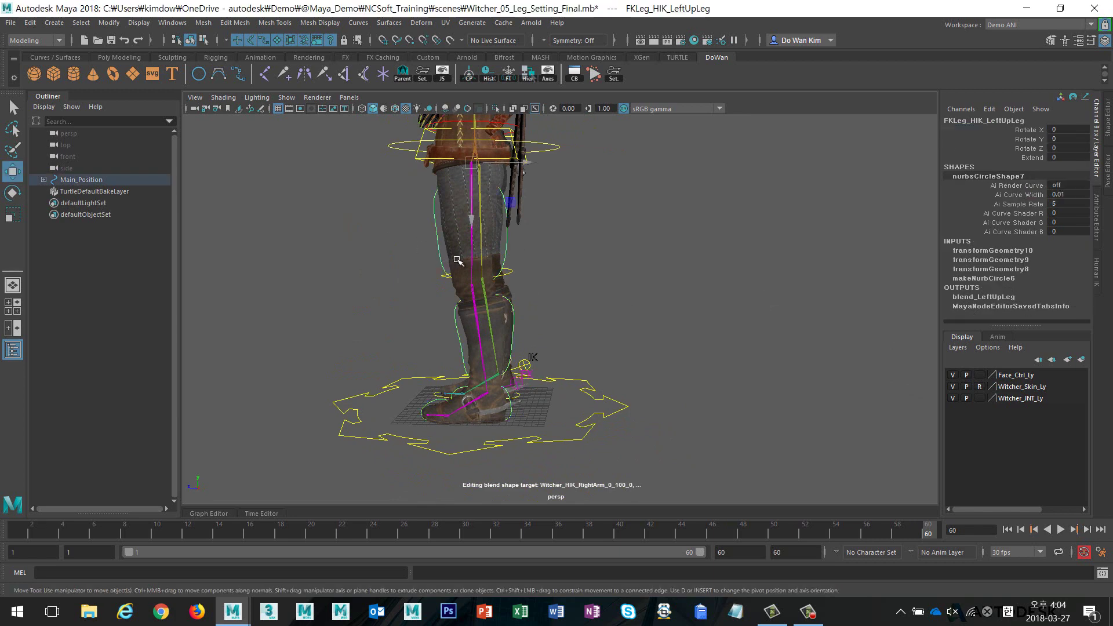
key("e")
mouse_move(519, 199)
left_mouse_down()
mouse_move(615, 220)
mouse_move(686, 167)
left_mouse_up()
left_click(625, 226)
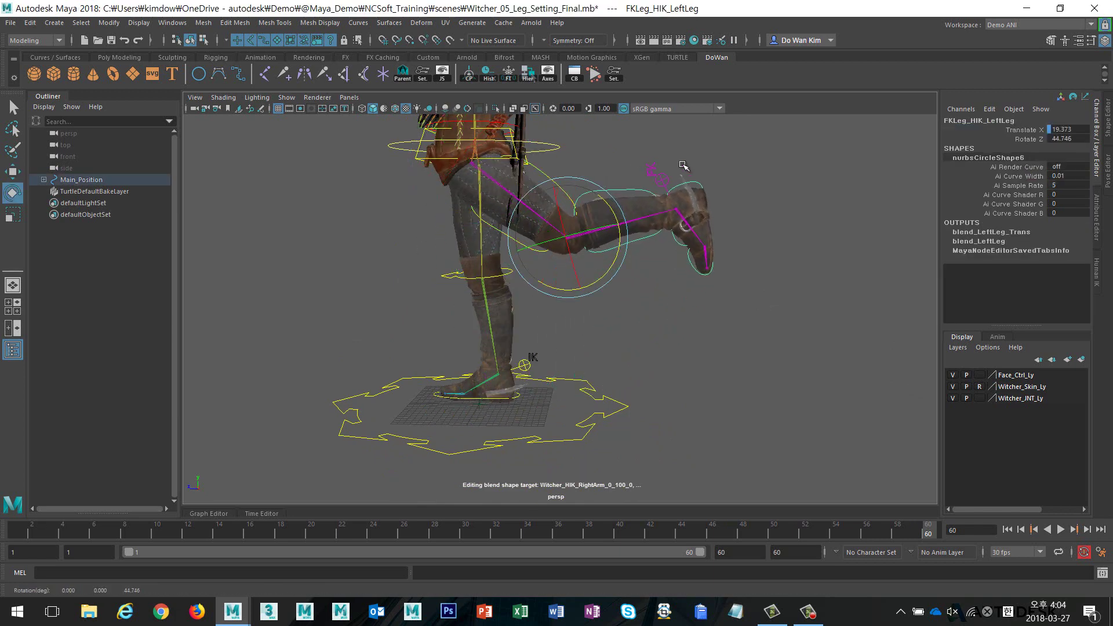
left_click_drag(763, 268, 731, 249, "alt")
left_click(724, 249)
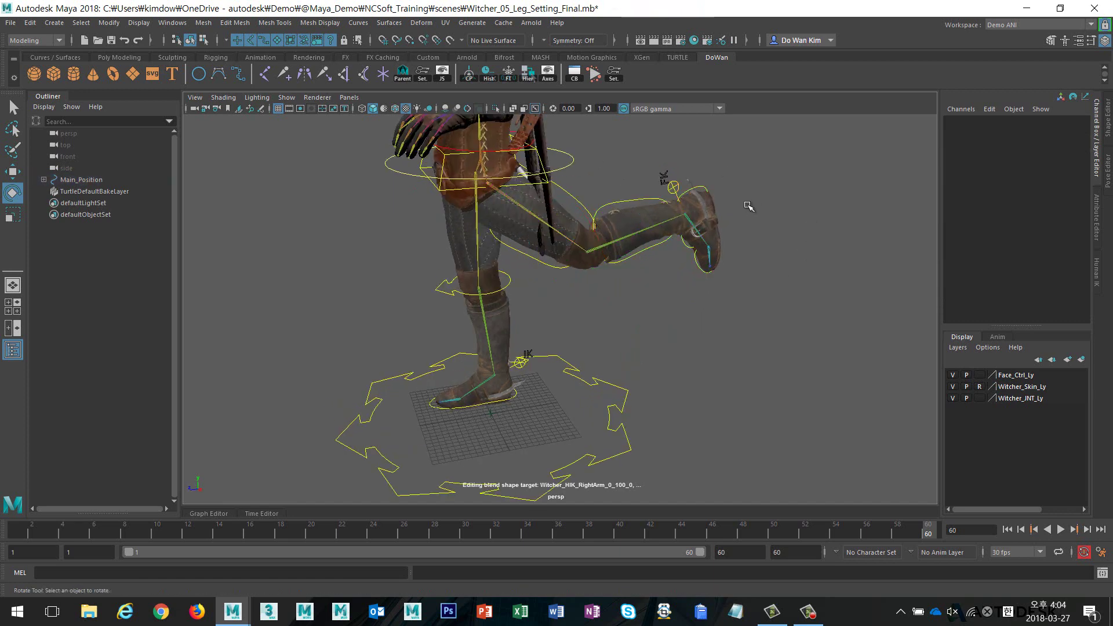
Set IKFK back to 1, then raise Left_Foot behind the body and tilt it downward
left_click(672, 183)
left_click_drag(673, 184, 792, 231, "alt")
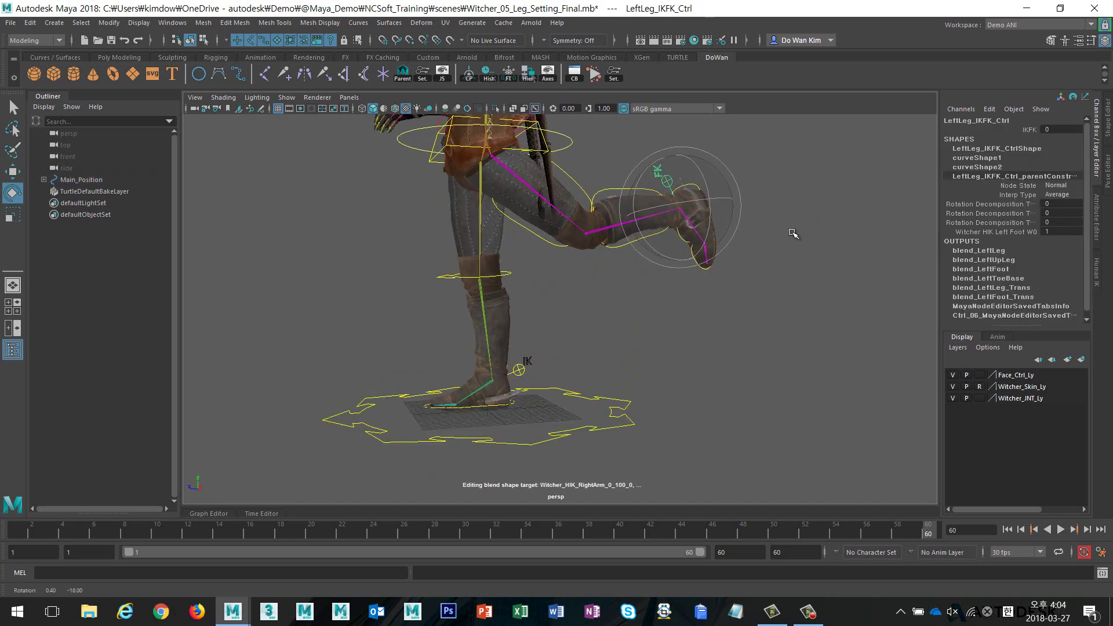
middle_click_drag(769, 276, 745, 305)
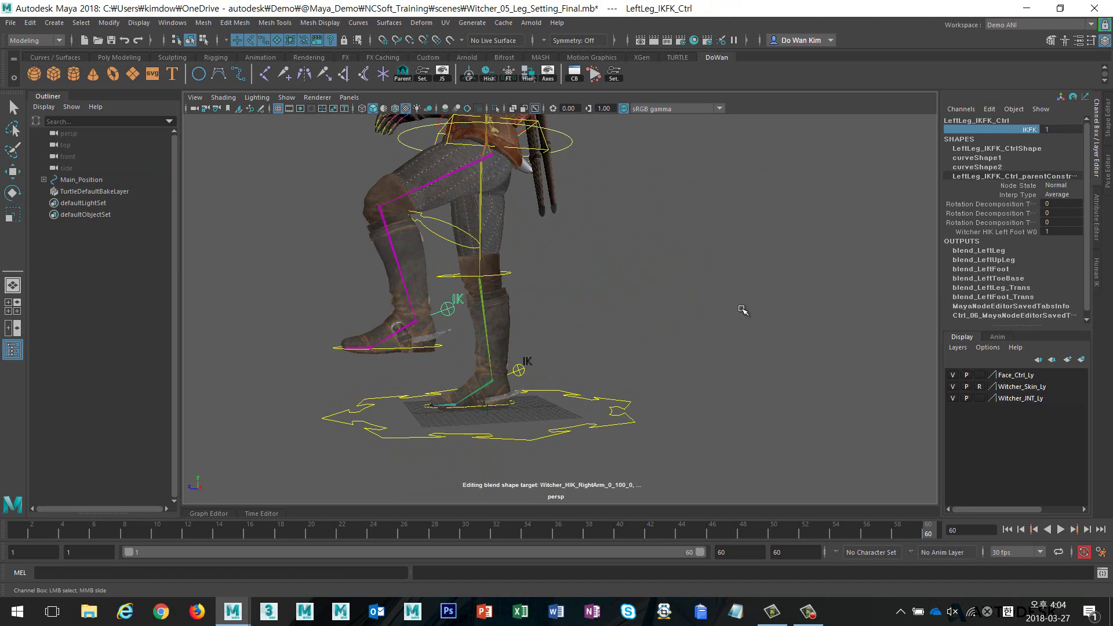
left_click_drag(742, 310, 510, 330, "alt")
left_click(420, 354)
key("w")
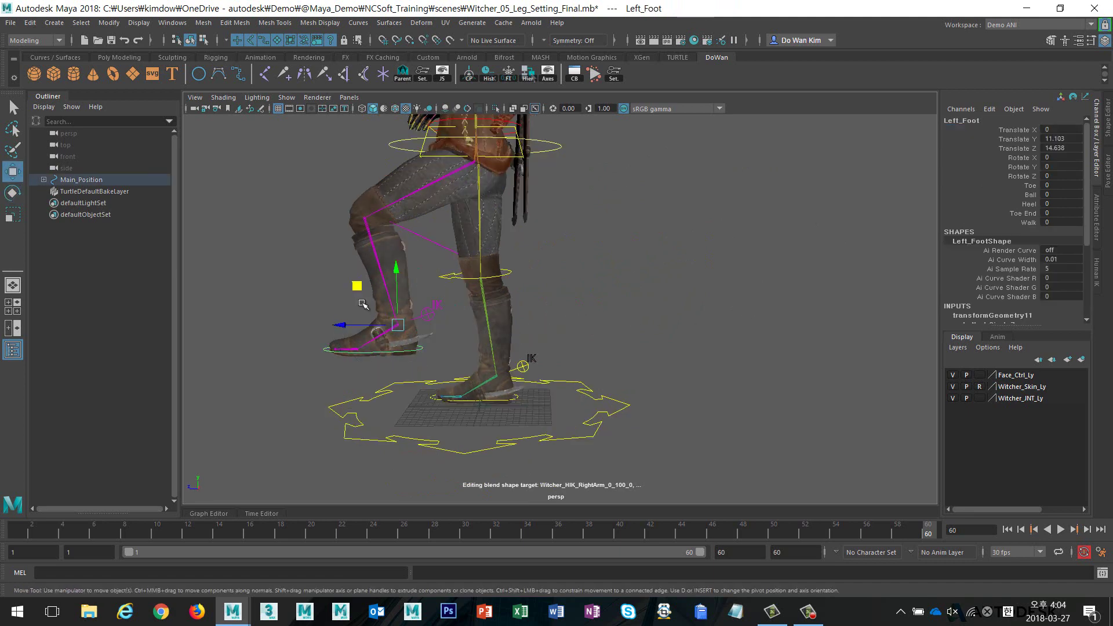
middle_click_drag(363, 304, 565, 248)
key("e")
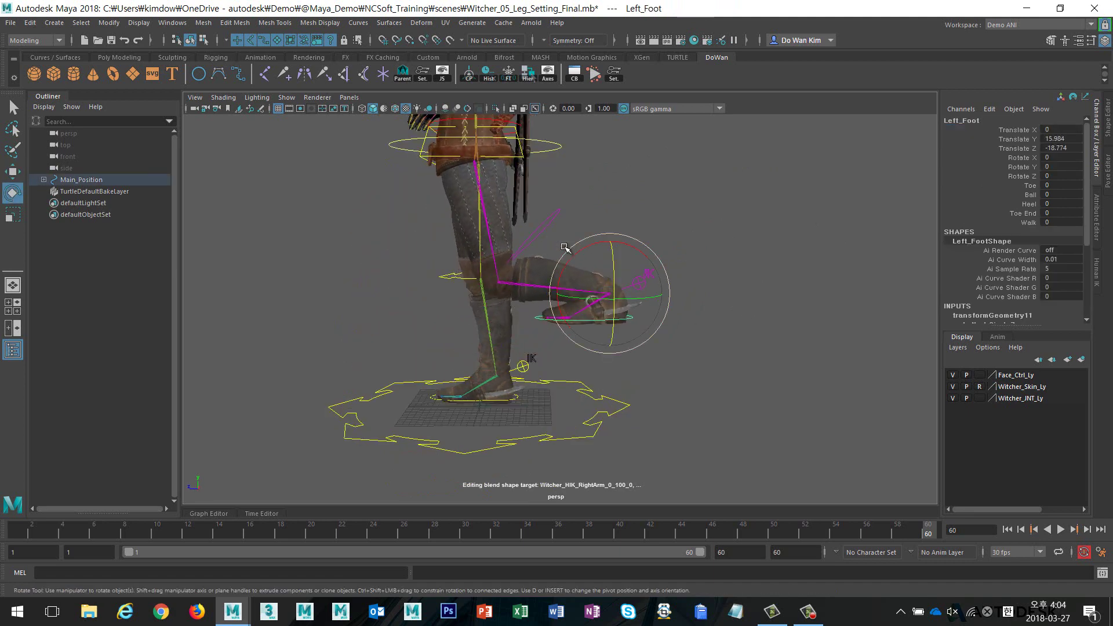
left_click_drag(565, 248, 585, 316)
left_click(635, 265)
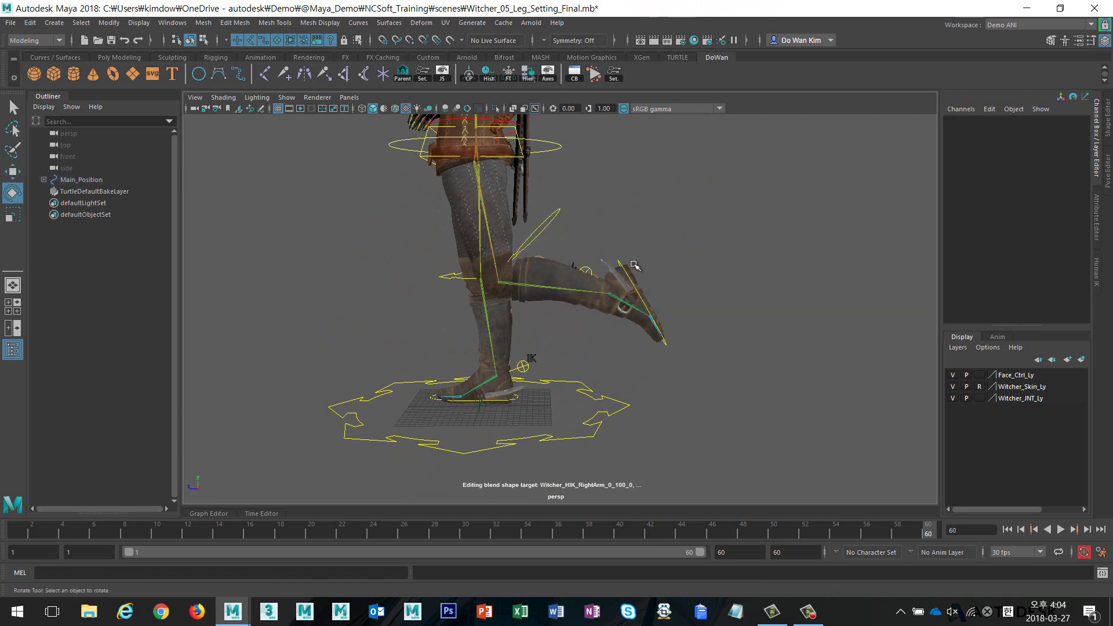
Slide the IKFK attribute to blend the leg between FK and IK poses
left_click(587, 269)
left_click(1037, 130)
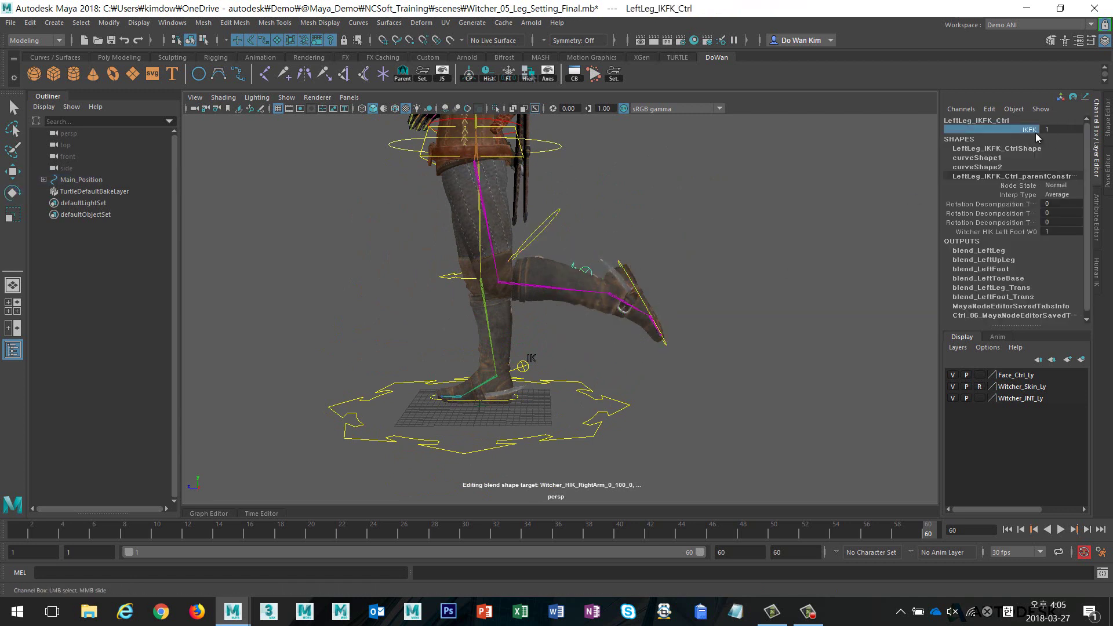
middle_click_drag(837, 247, 830, 268)
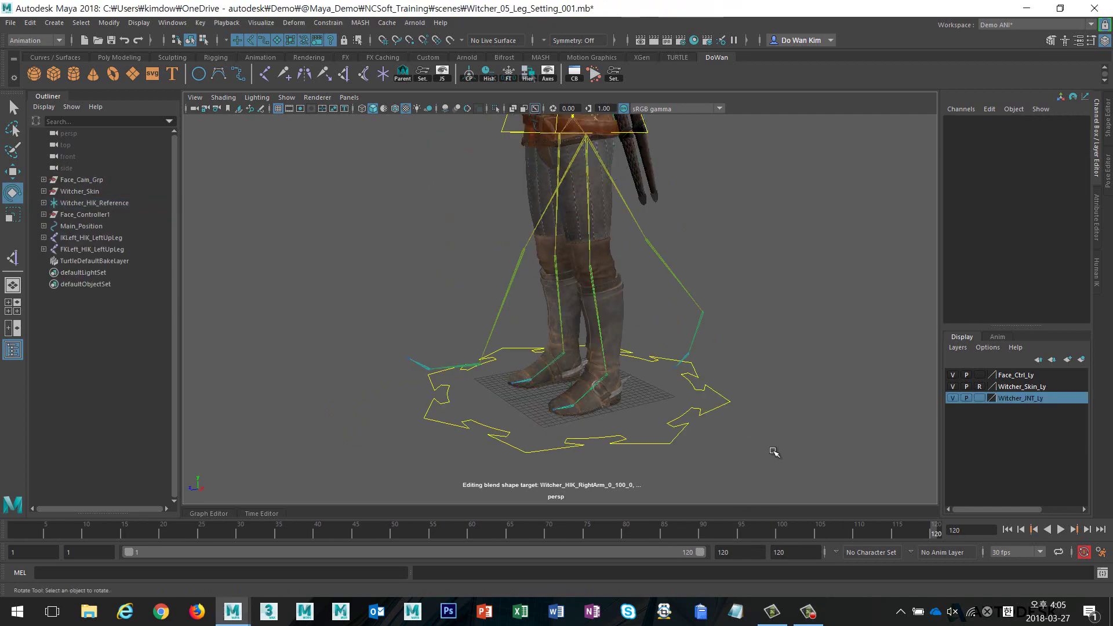
Import Ctrl_07.mb from the Content Browser's Controller assets into the leg scene
mouse_move(775, 450)
left_mouse_down("alt")
mouse_move(665, 450)
mouse_move(767, 448)
left_mouse_up("alt")
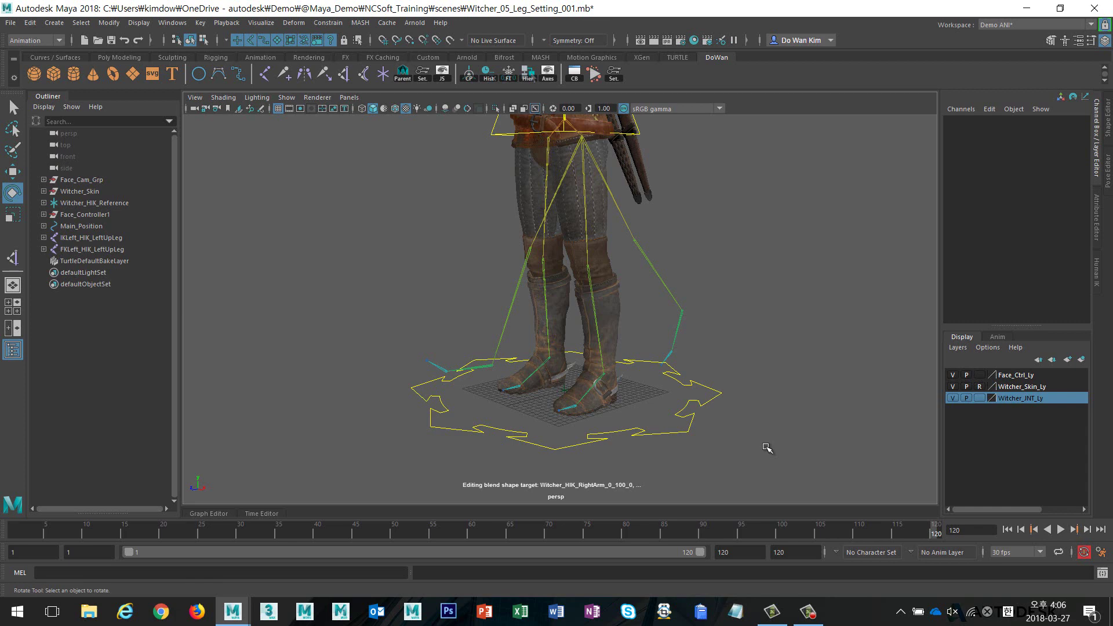
left_click(172, 23)
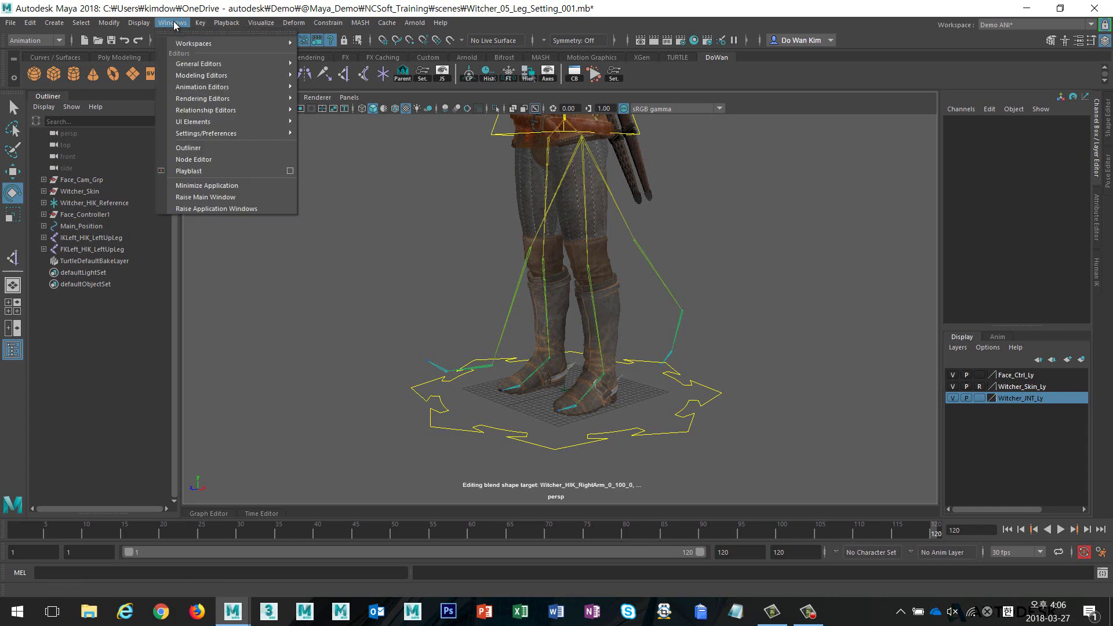
left_click(345, 98)
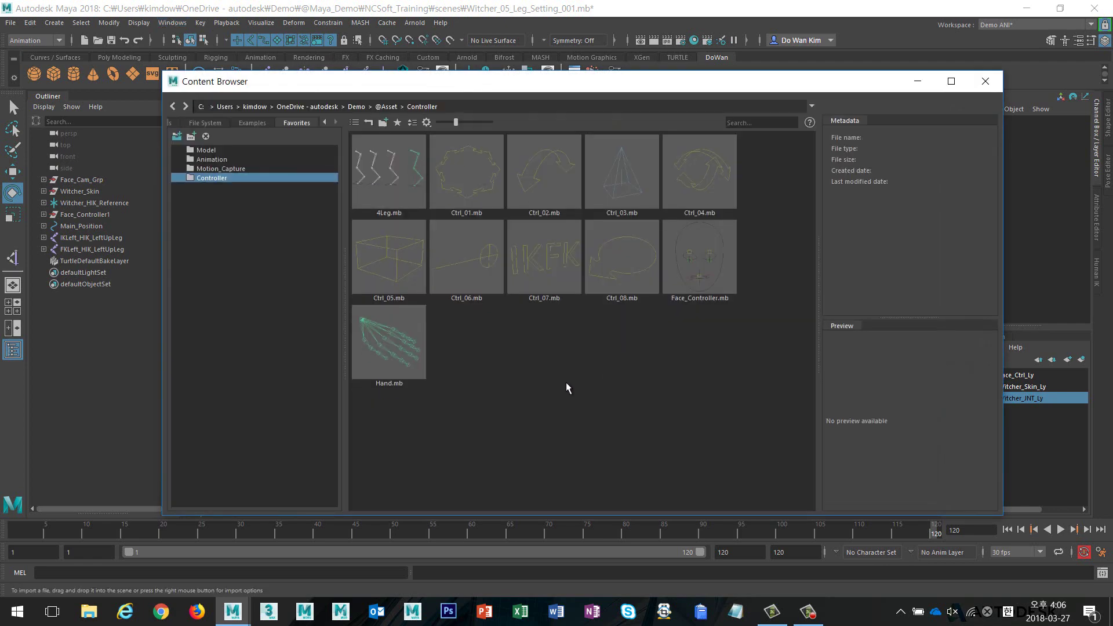
left_click(473, 262)
left_click(539, 258)
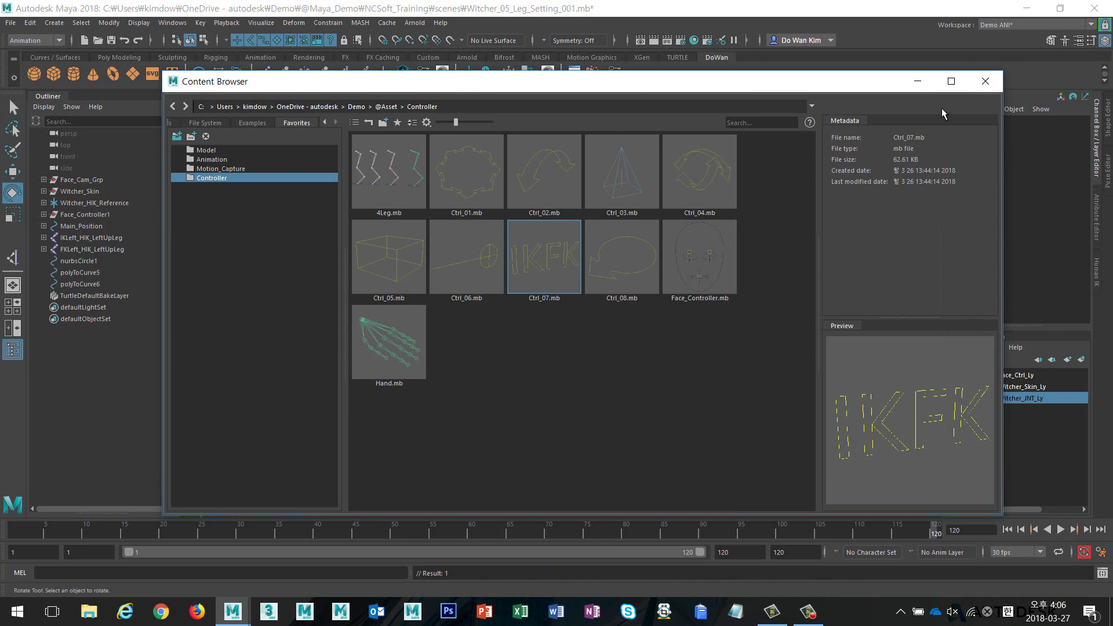
left_click(985, 81)
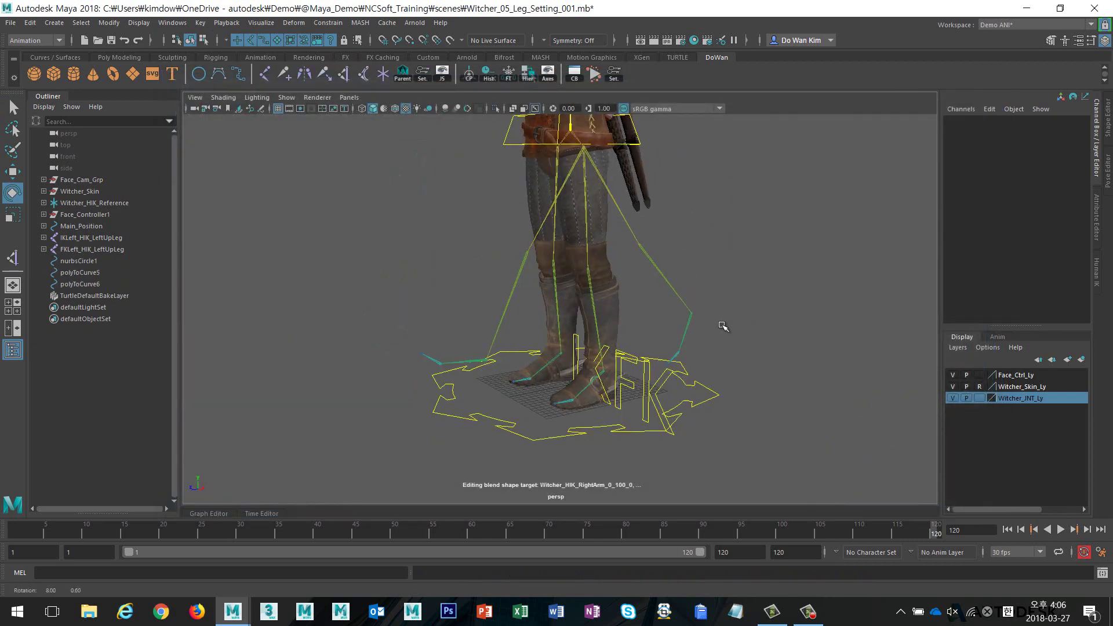
Hide the character skin layer and slide the polyToCurve6 FK lettering along X
left_click_drag(723, 327, 690, 326, "alt")
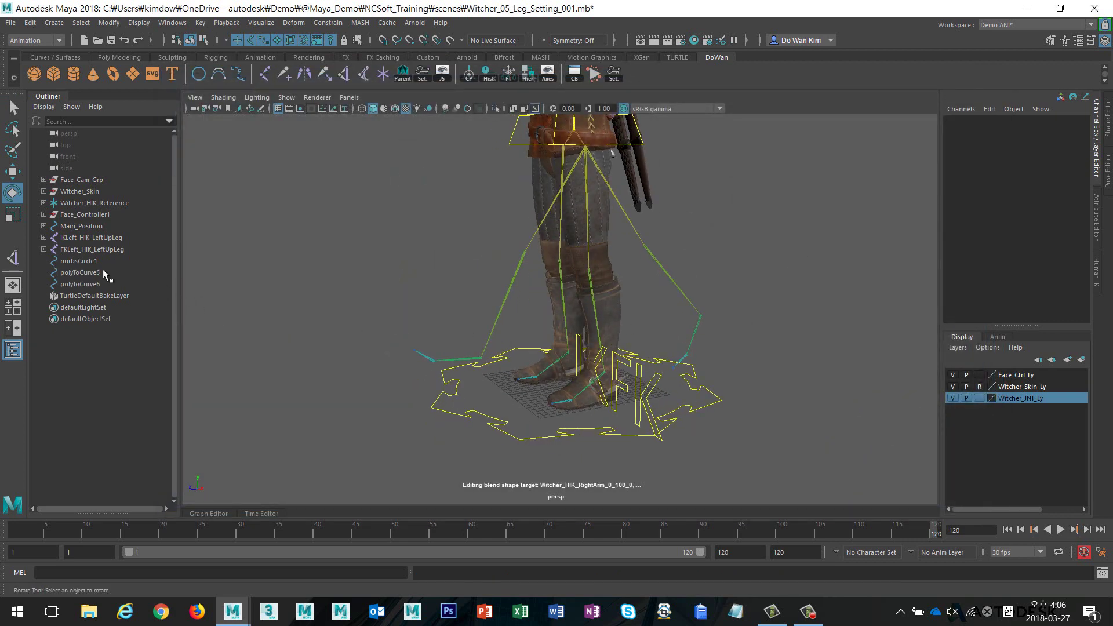
left_click(87, 261)
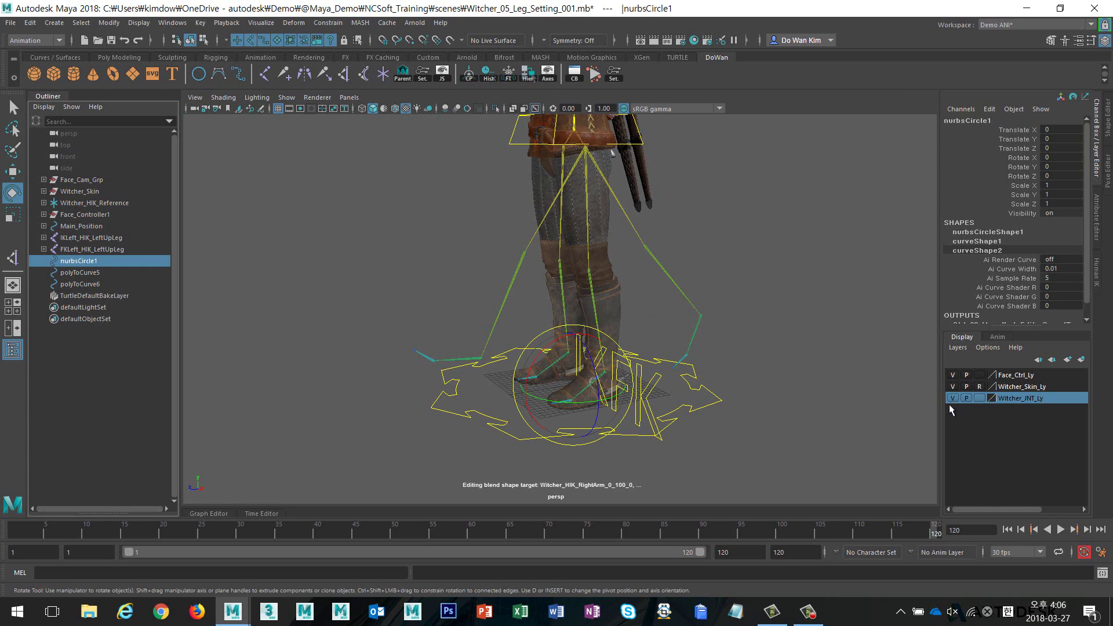
left_click(953, 386)
mouse_move(666, 261)
left_mouse_down("alt")
mouse_move(695, 360)
mouse_move(669, 367)
mouse_move(515, 332)
mouse_move(567, 303)
mouse_move(603, 307)
left_mouse_up("alt")
key("w")
left_click(508, 331)
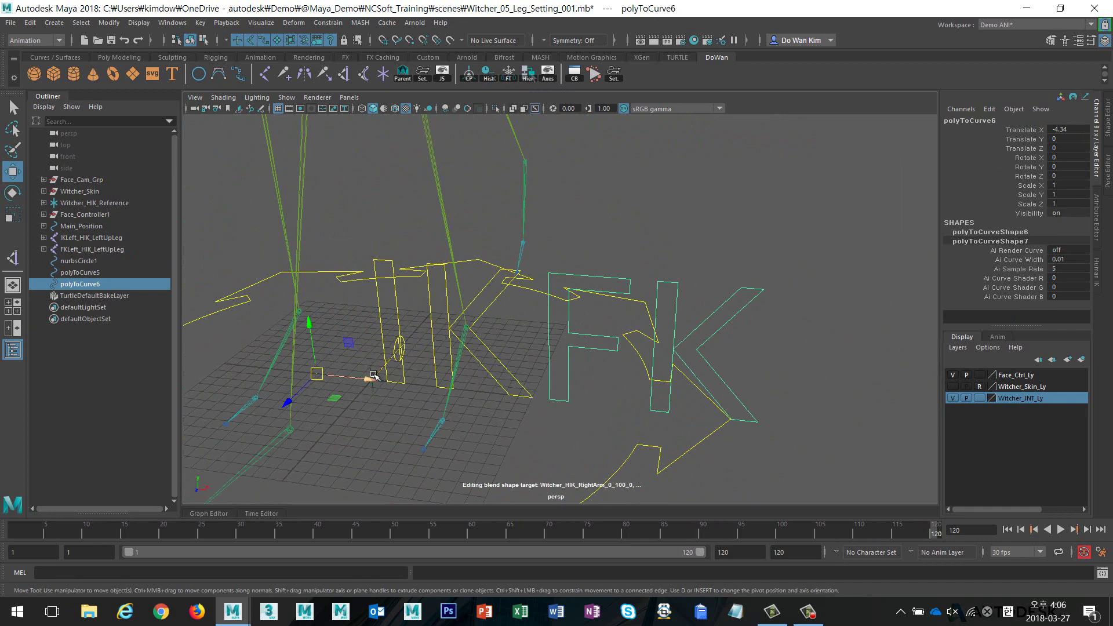
left_click_drag(357, 379, 224, 374)
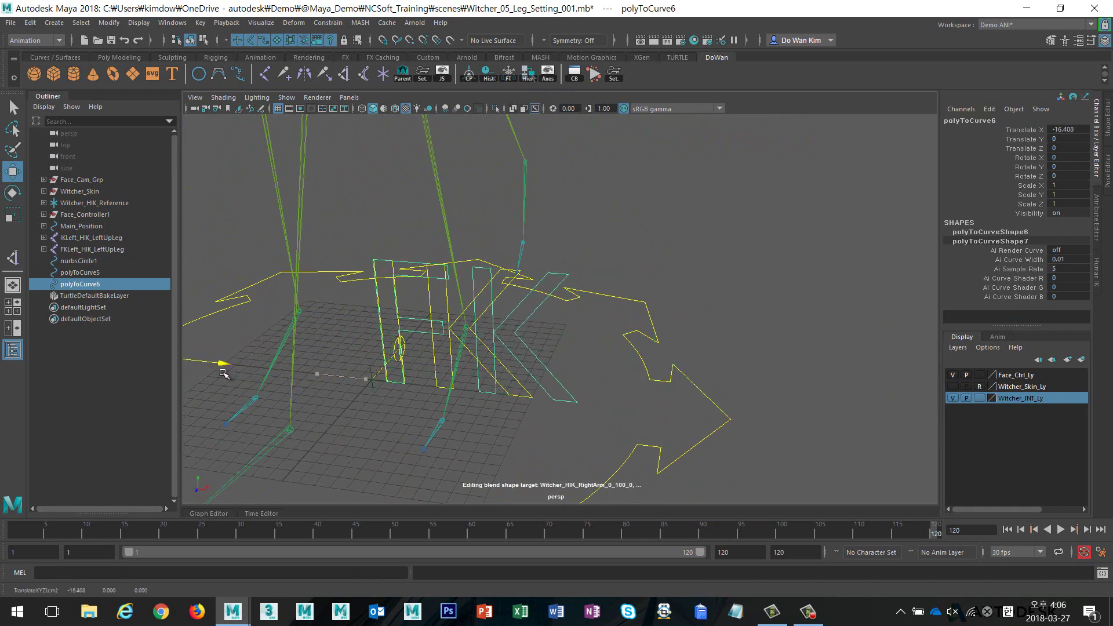
Center the pivot on polyToCurve5 and polyToCurve6 and set their Rotate Y to 90
left_click(394, 311, "shift")
key("space")
left_click_drag(396, 311, 396, 279)
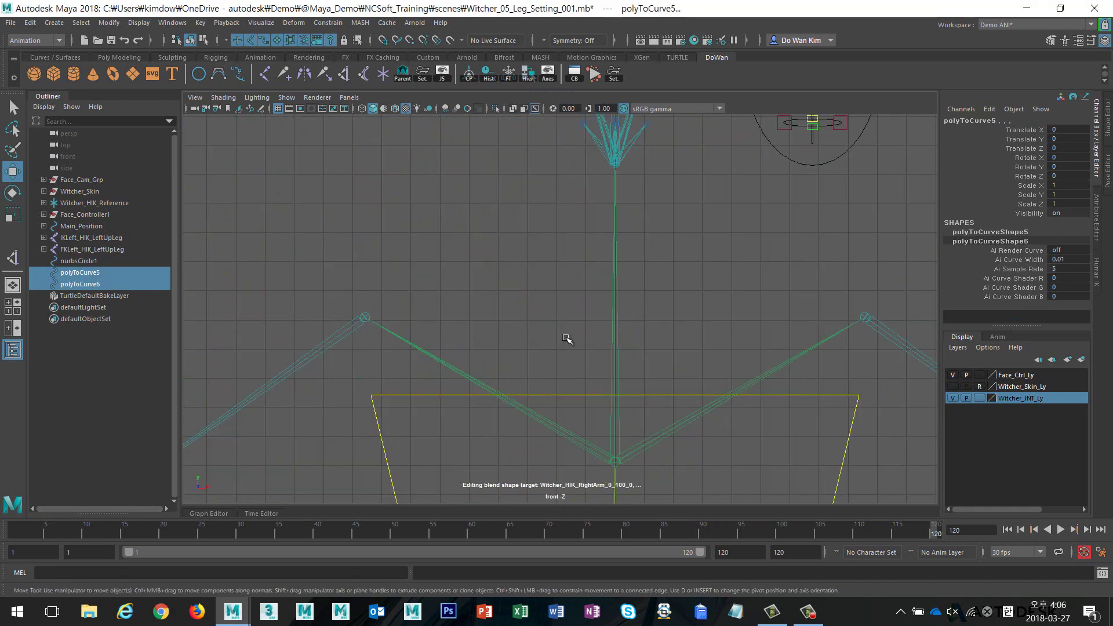
left_click_drag(465, 314, 496, 192, "alt")
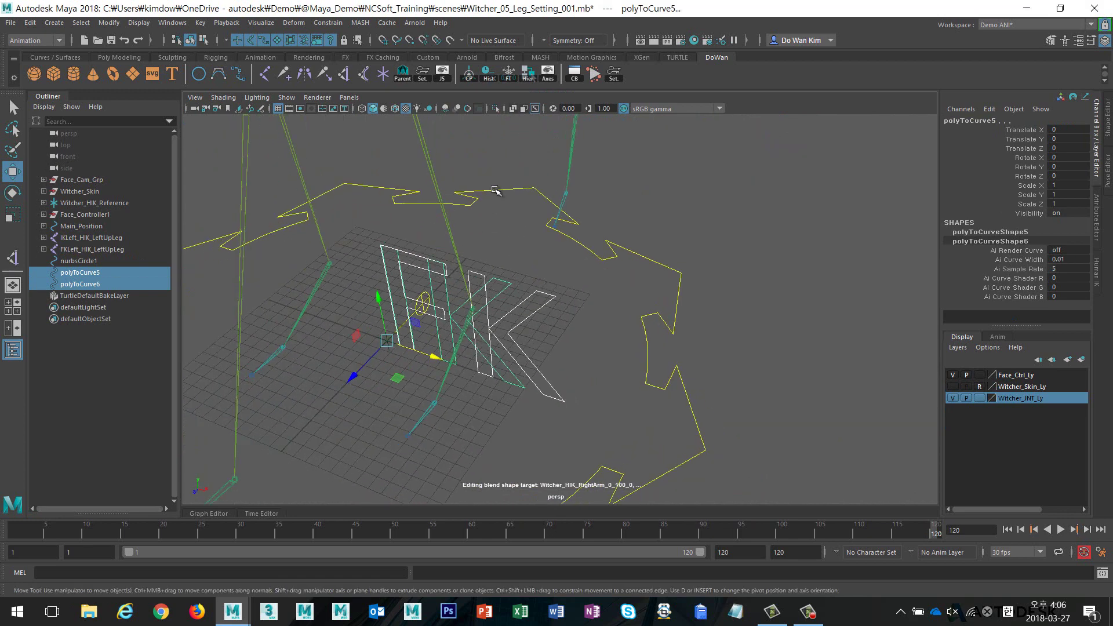
left_click(471, 76)
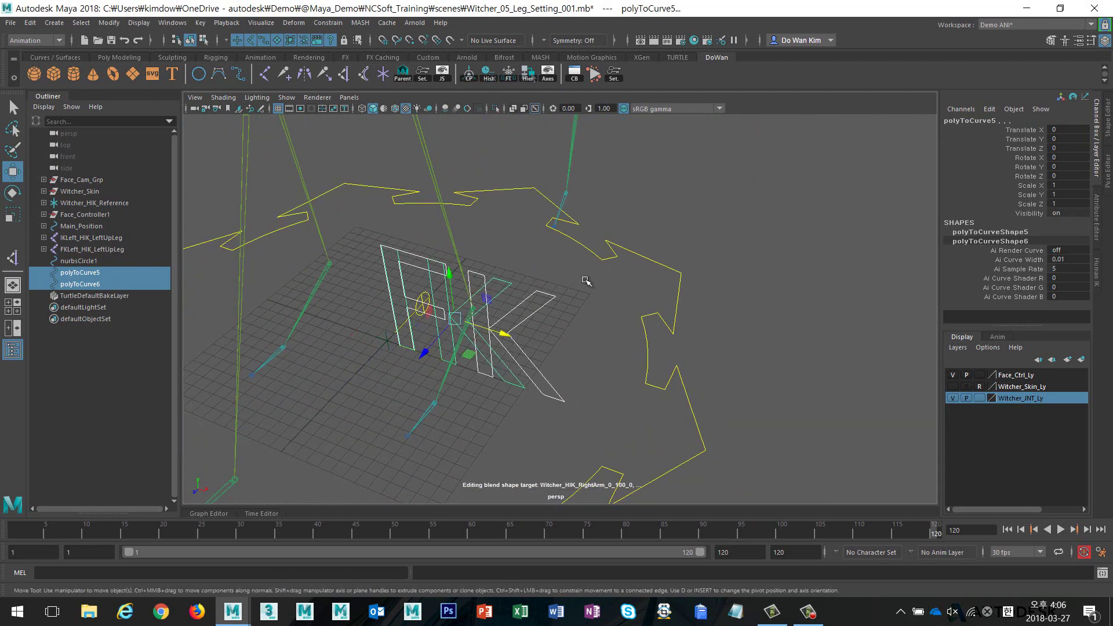
left_click_drag(589, 281, 612, 294, "alt")
key("e")
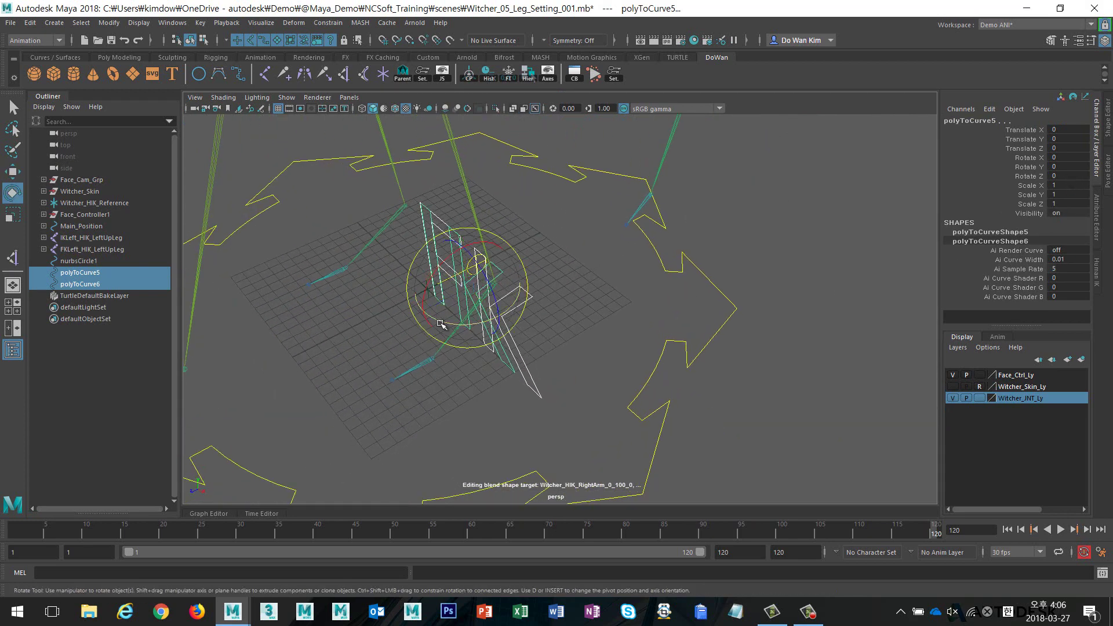
left_click_drag(441, 325, 449, 328)
left_click(1079, 167)
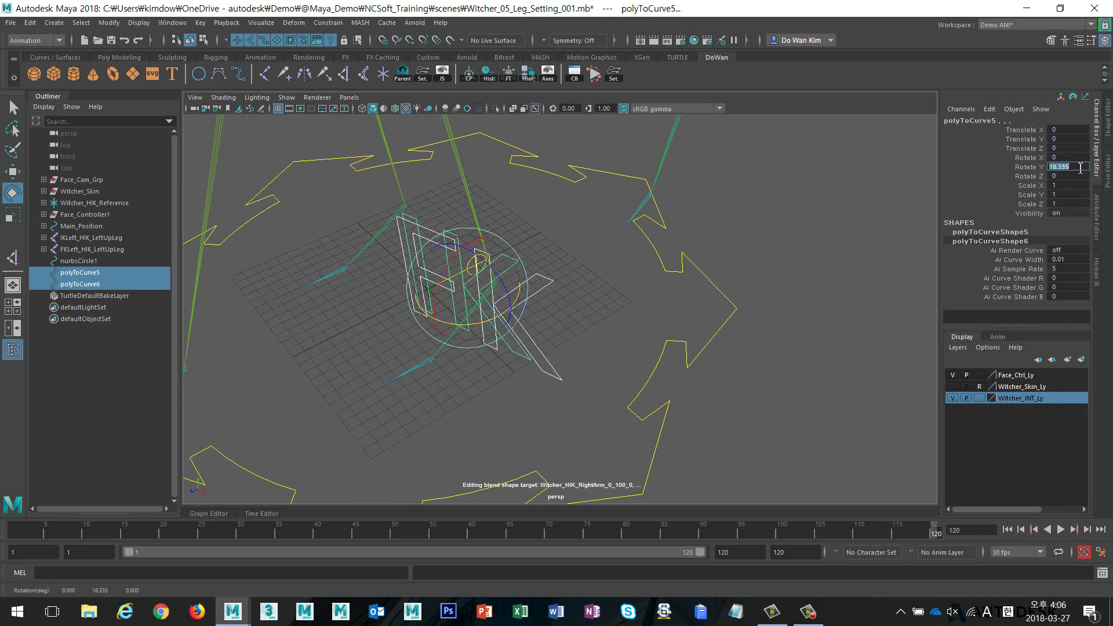
type("90")
key("Return")
Move the lettering to Z -8 and scale it to 0.398, adjusting in side view
key("w")
mouse_move(552, 356)
left_mouse_down("alt")
mouse_move(562, 368)
mouse_move(401, 339)
mouse_move(570, 323)
left_mouse_up("alt")
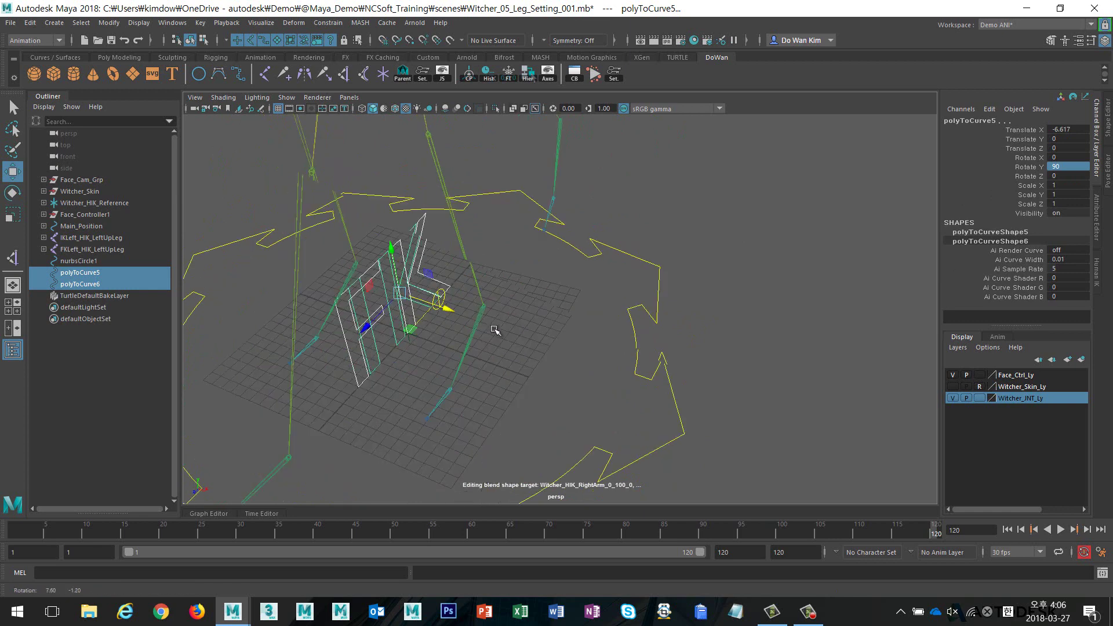
scroll(570, 323, "up", 3)
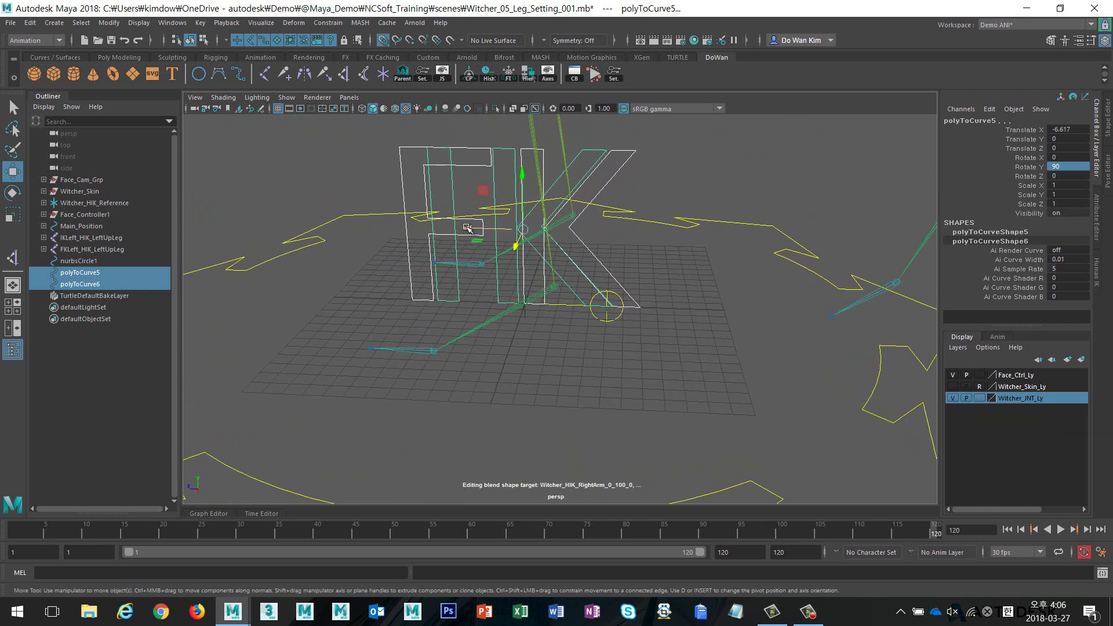
mouse_move(522, 230)
left_mouse_down()
mouse_move(661, 235)
mouse_move(586, 242)
mouse_move(658, 232)
left_mouse_up()
key("r")
key("space")
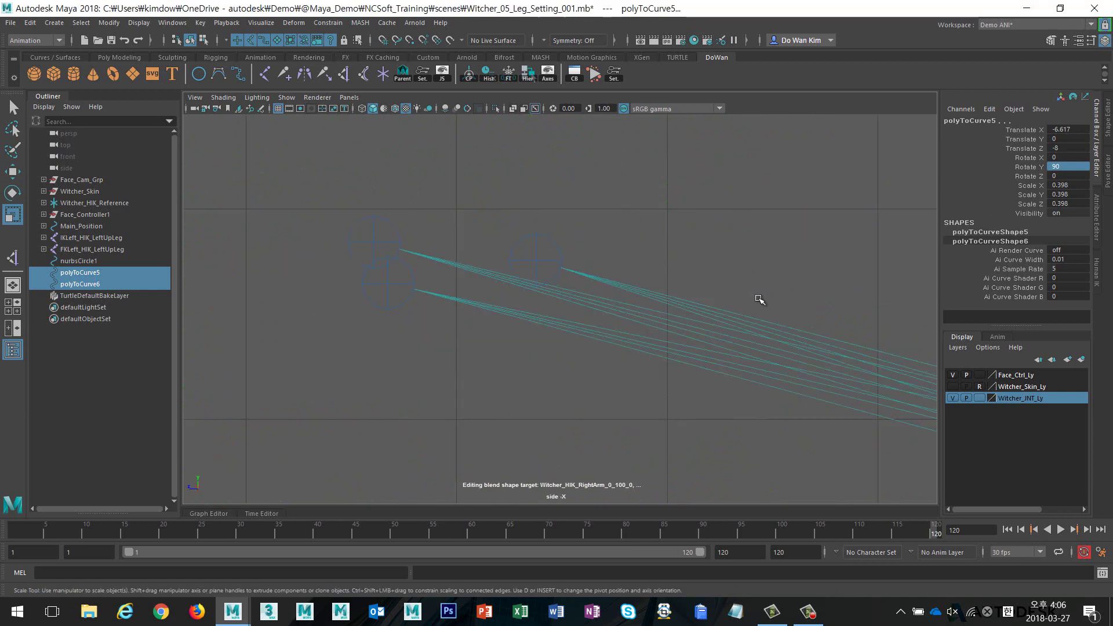
scroll(758, 299, "up", 3)
scroll(644, 341, "up", 3)
scroll(644, 340, "down", 5)
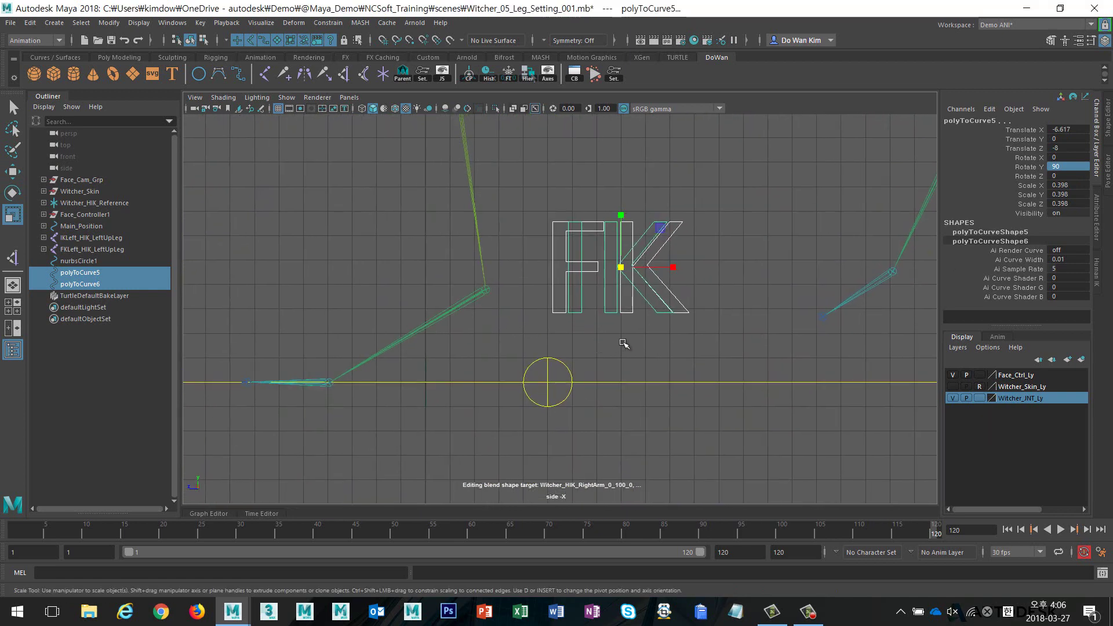
key("w")
mouse_move(623, 279)
left_mouse_down()
mouse_move(643, 314)
mouse_move(609, 325)
mouse_move(620, 268)
mouse_move(622, 323)
left_mouse_up()
Shrink the lettering to 0.236 and select the circle control nurbsCircle1
key("r")
key("w")
key("space")
right_click_drag(622, 323, 845, 323, "alt")
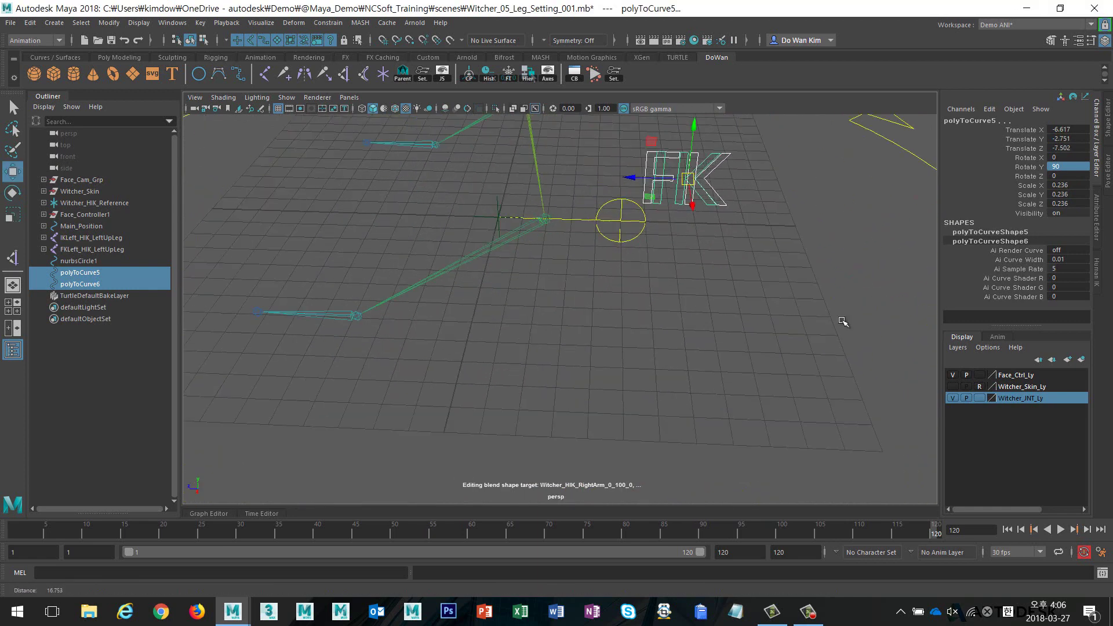
mouse_move(728, 360)
right_mouse_down("alt")
mouse_move(821, 344)
mouse_move(812, 340)
right_mouse_up("alt")
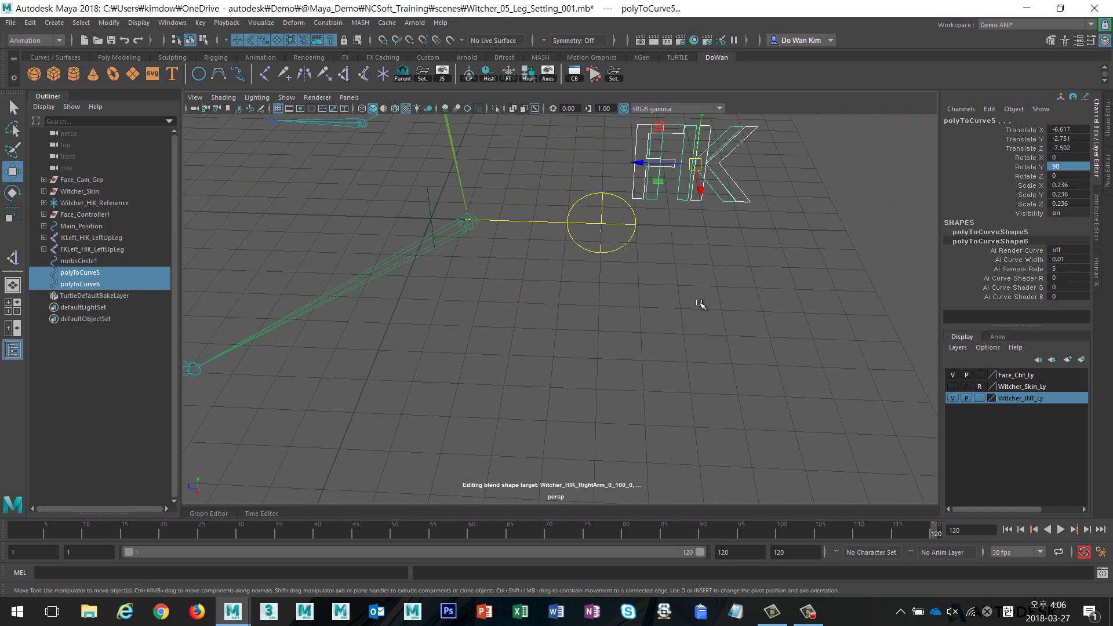
left_click(579, 209)
left_click_drag(727, 233, 683, 261, "alt")
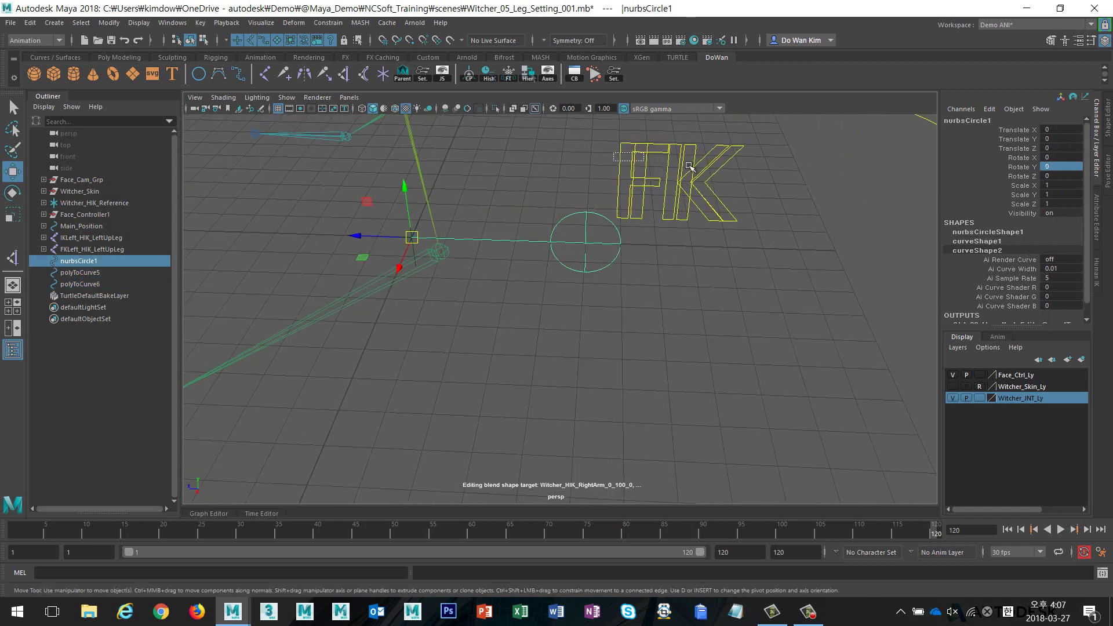
Parent the FK lettering under nurbsCircle1 and snap the circle onto the leg's end joint
left_click_drag(690, 167, 691, 168)
left_click(577, 248, "shift")
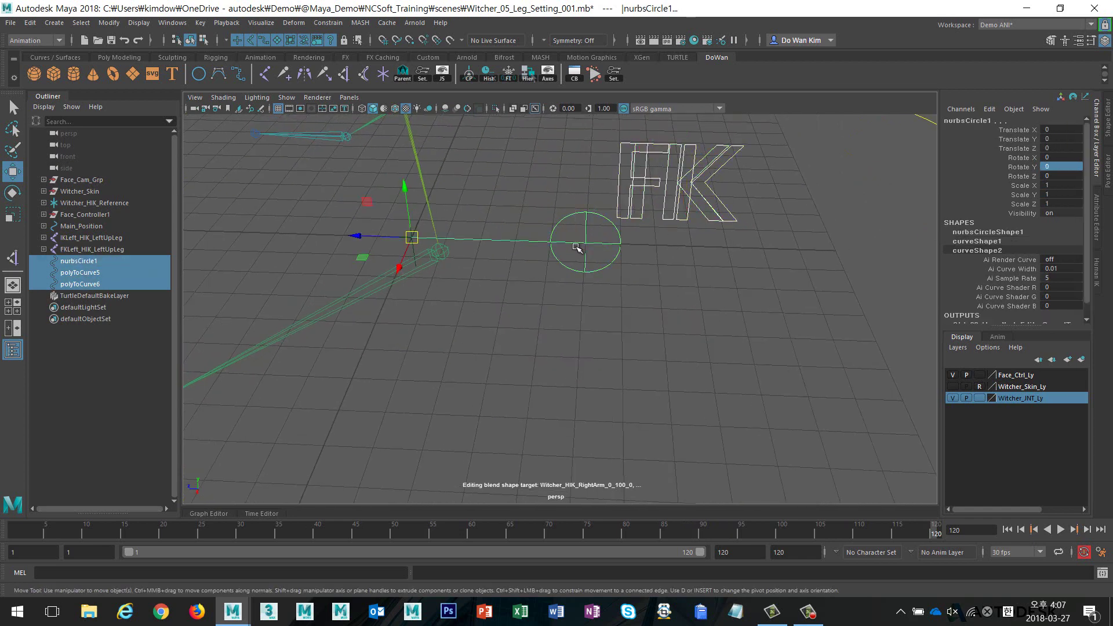
key("p")
mouse_move(698, 286)
left_mouse_down("alt")
mouse_move(367, 281)
mouse_move(462, 316)
left_mouse_up("alt")
scroll(464, 290, "down", 3)
scroll(330, 274, "down", 5)
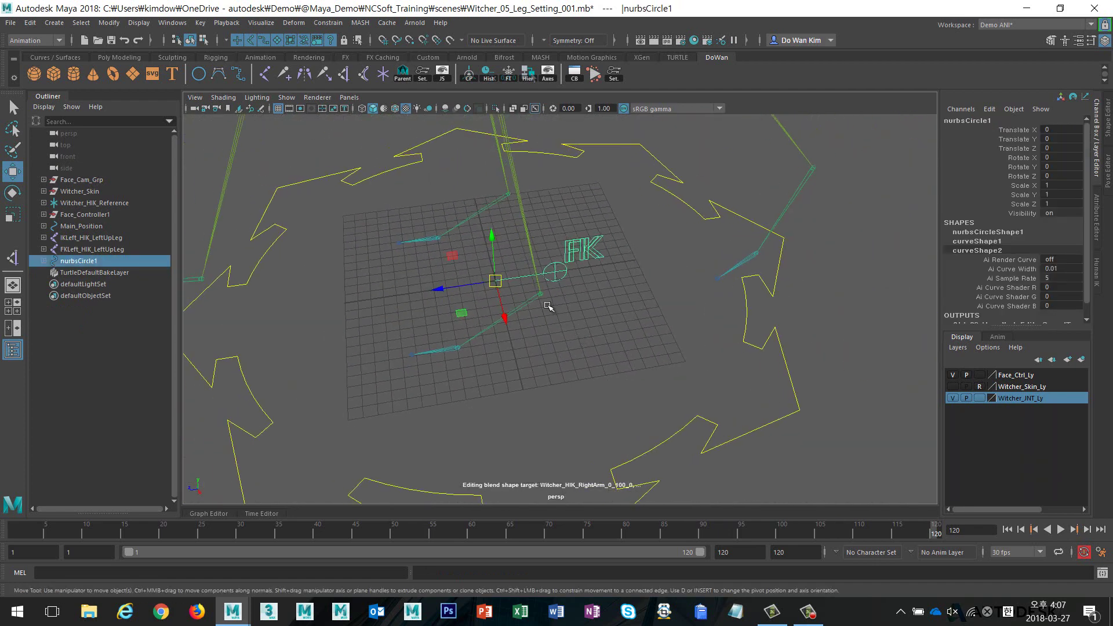
middle_click_drag(545, 302, 540, 296)
mouse_move(542, 301)
left_mouse_down("alt")
mouse_move(754, 319)
mouse_move(686, 352)
left_mouse_up("alt")
scroll(754, 319, "up", 3)
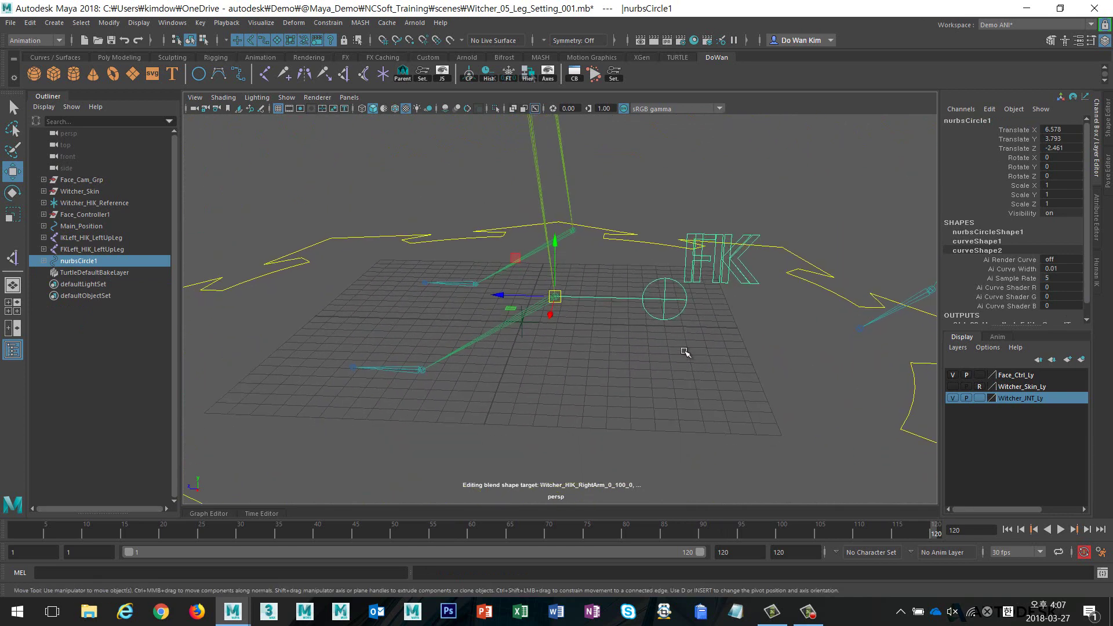
Show the skin layer again and scale the FK control down to 0.878
left_click(953, 386)
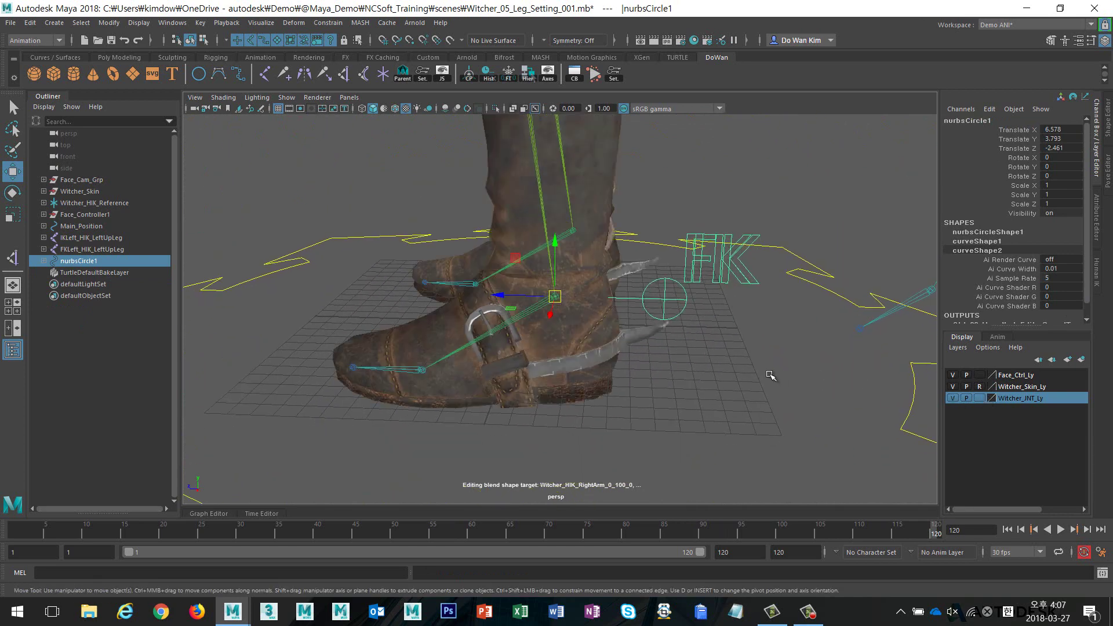
left_click_drag(580, 348, 641, 361, "alt")
key("r")
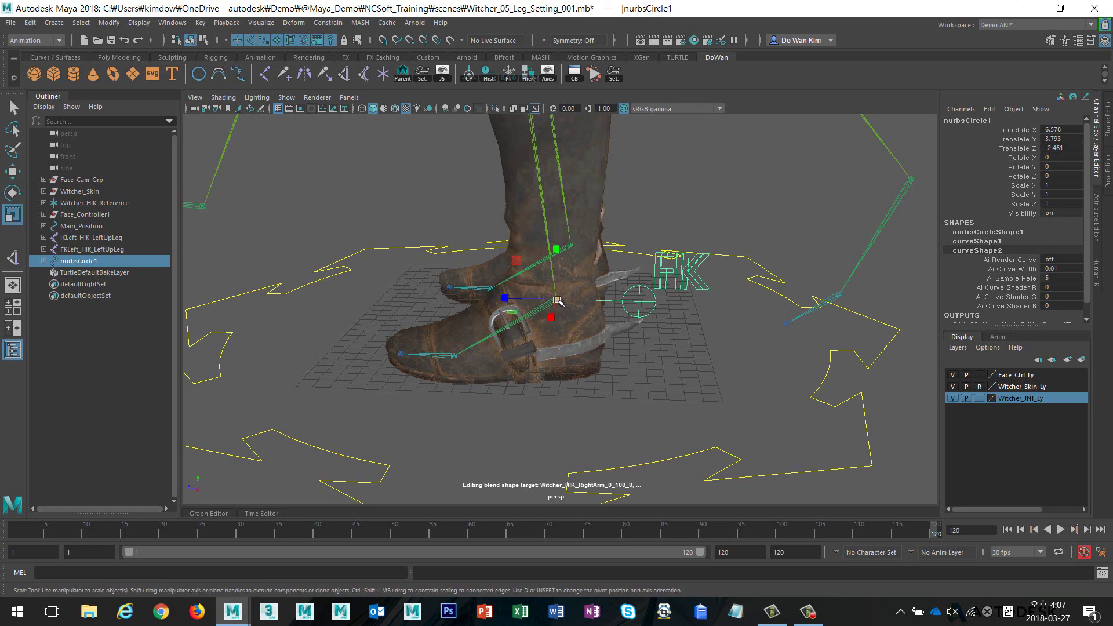
left_click_drag(557, 299, 532, 301)
left_click(713, 440)
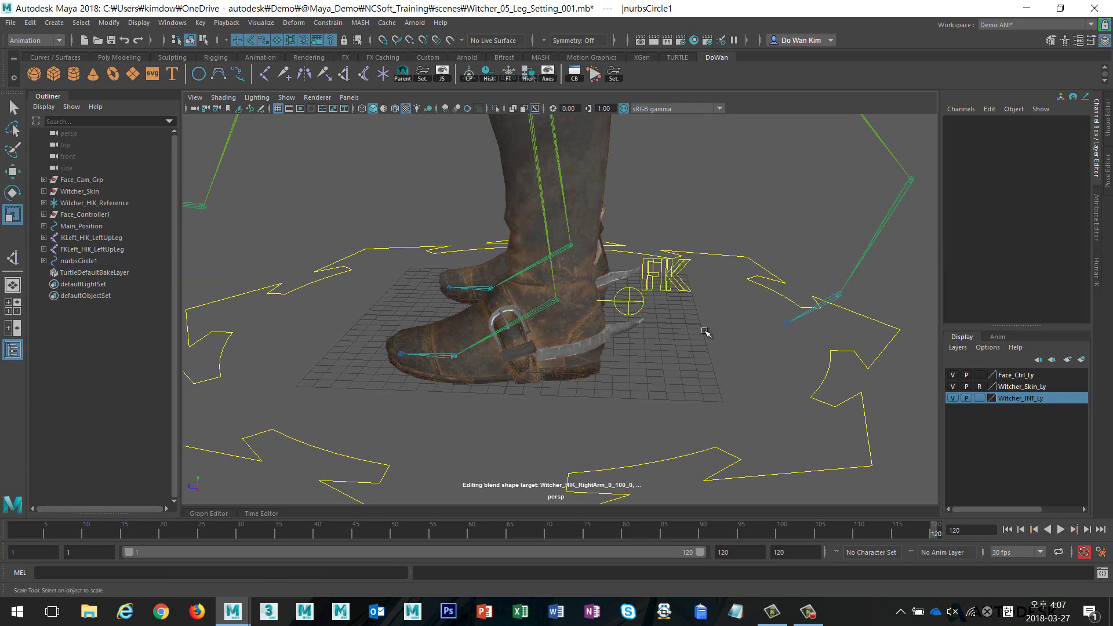
Show the joints with the skin hidden, then duplicate the FK control with Ctrl+D
left_click_drag(580, 348, 696, 325, "alt")
left_click(953, 399)
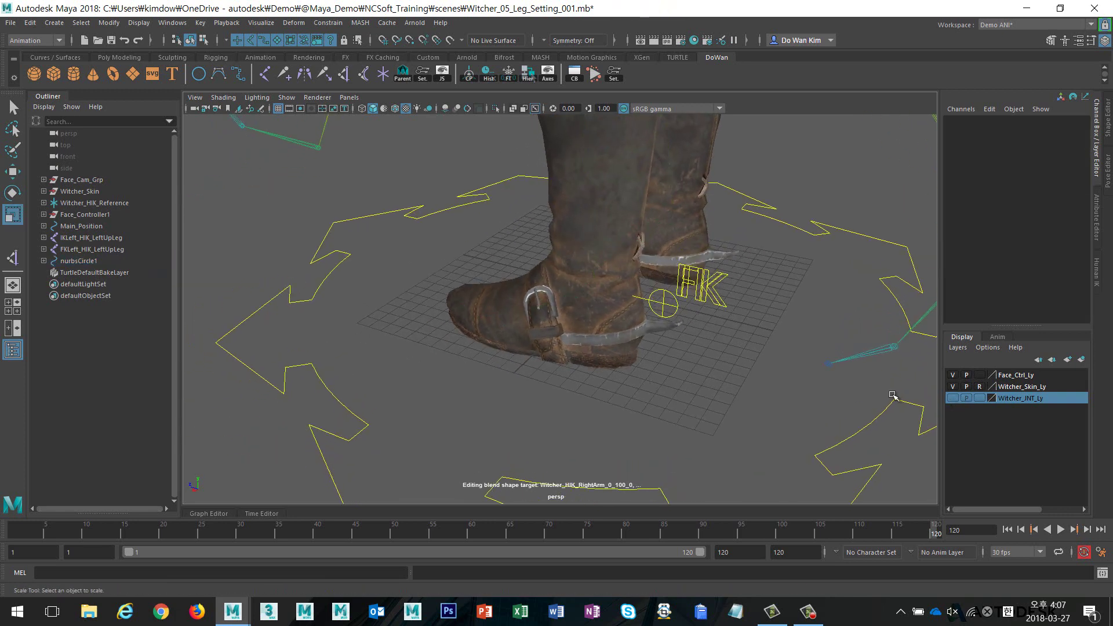
left_click_drag(762, 365, 812, 360, "alt")
left_click(952, 398)
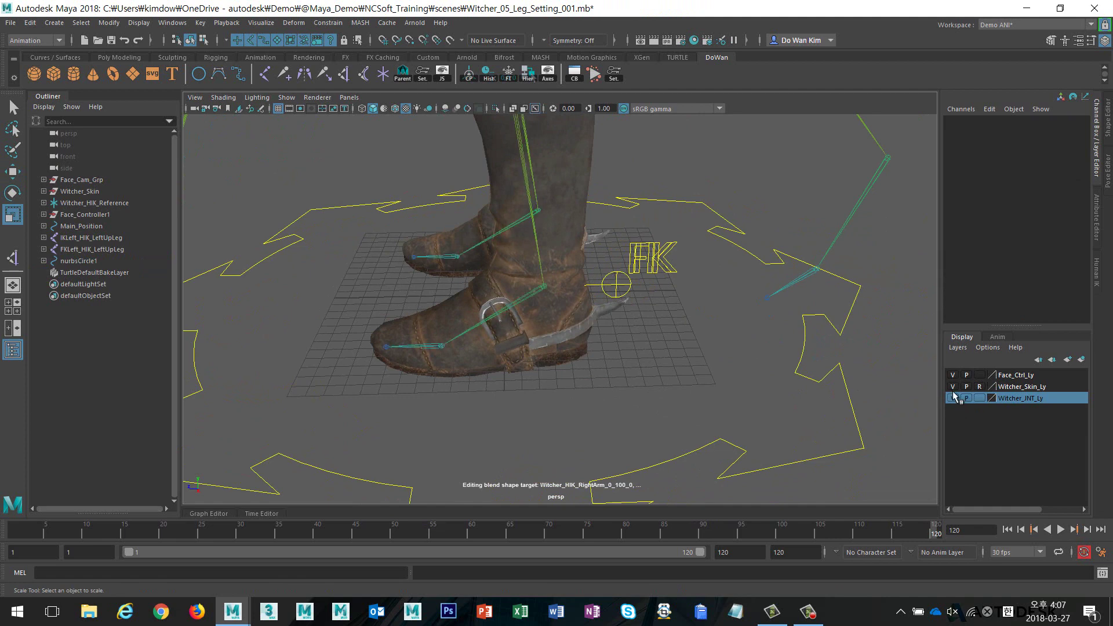
left_click_drag(728, 336, 674, 333, "alt")
left_click_drag(612, 312, 610, 312)
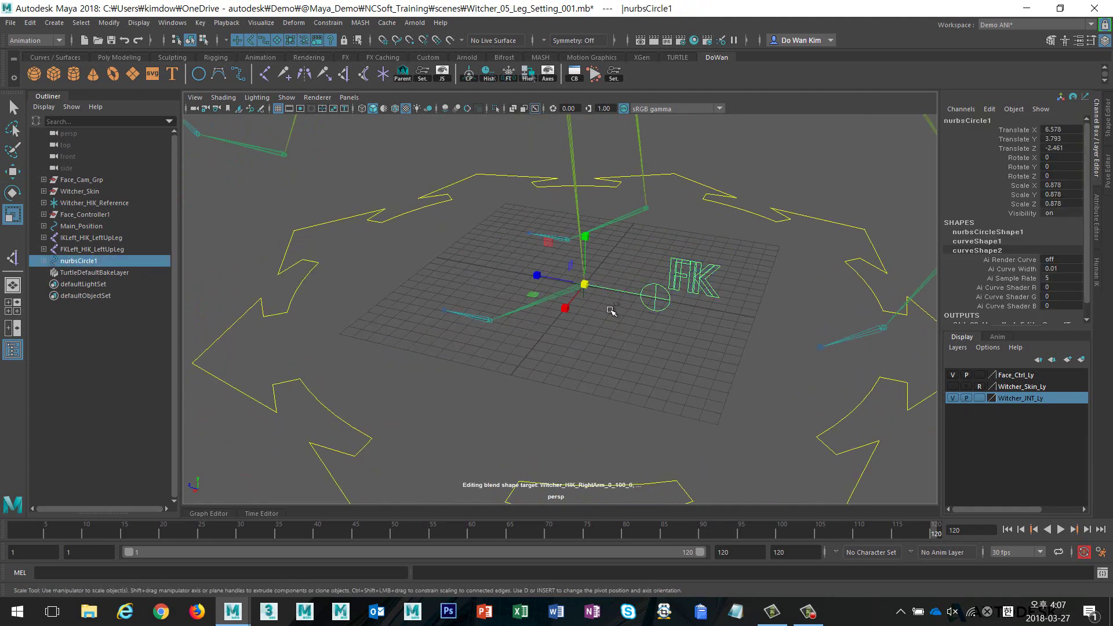
key("ctrl+d")
Move the duplicate toward the other leg and freeze transformations on both FK controls
key("w")
middle_click_drag(639, 227, 653, 211)
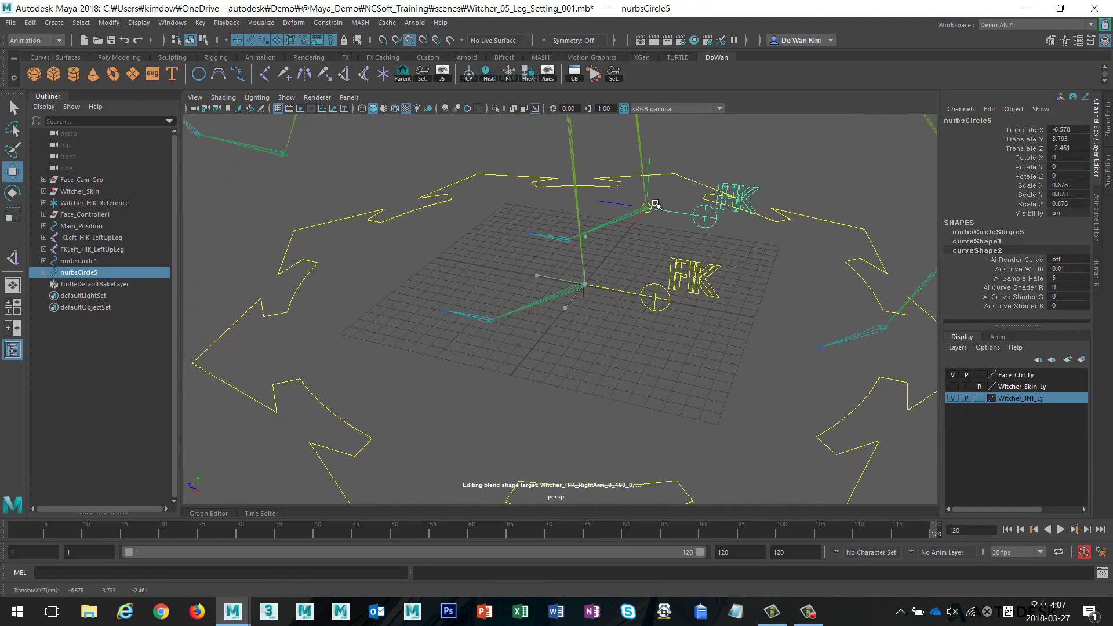
left_click(684, 229)
mouse_move(698, 322)
left_mouse_down("alt")
mouse_move(656, 345)
mouse_move(701, 343)
mouse_move(625, 229)
left_mouse_up("alt")
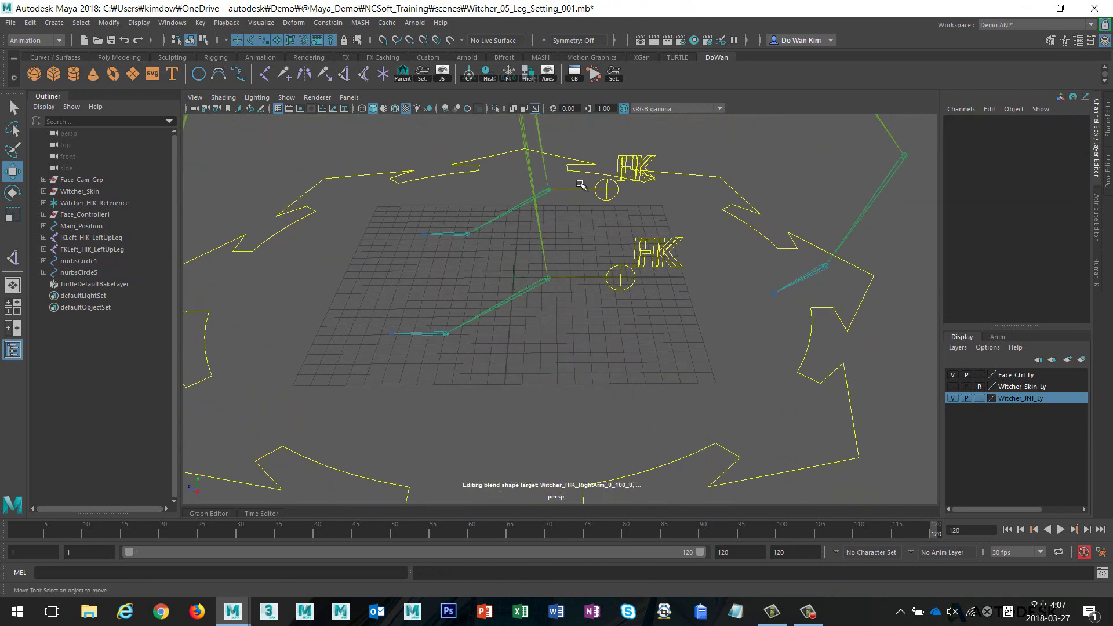
left_click_drag(582, 182, 583, 320)
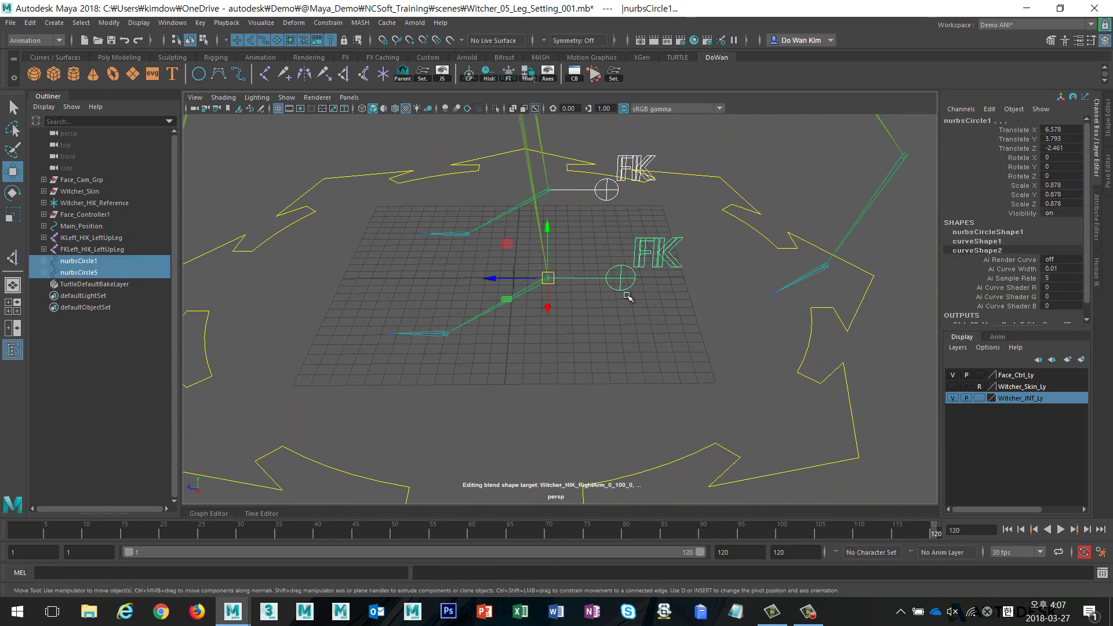
left_click(508, 74)
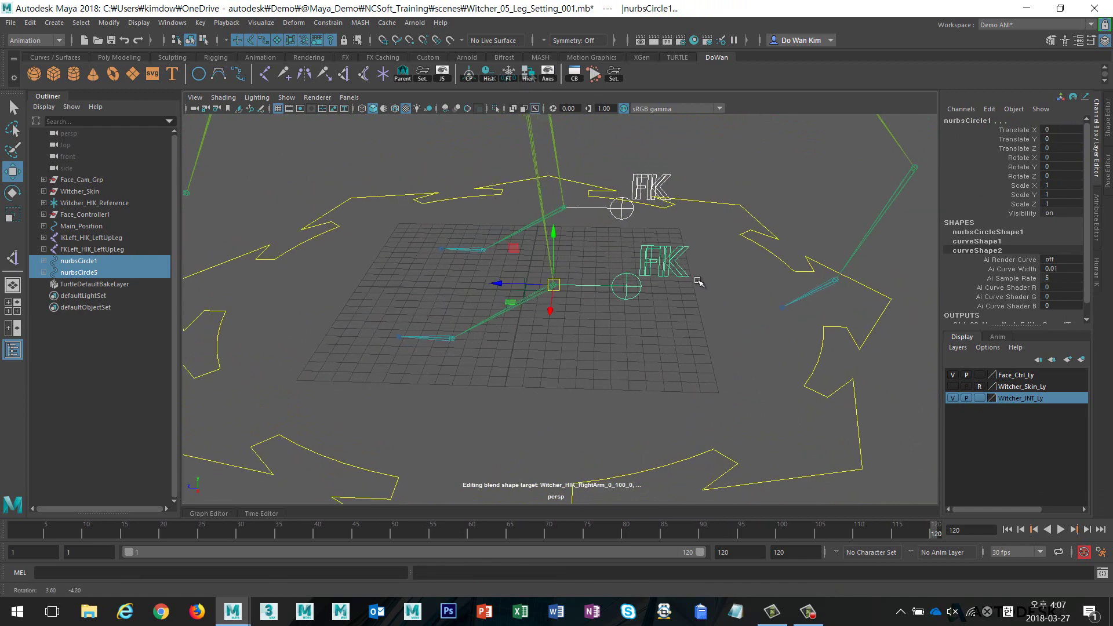
Inspect nurbsCircle5 and its child curves polyToCurve6 and polyToCurve5 in the Outliner
left_click_drag(706, 287, 698, 281, "alt")
left_click(734, 296)
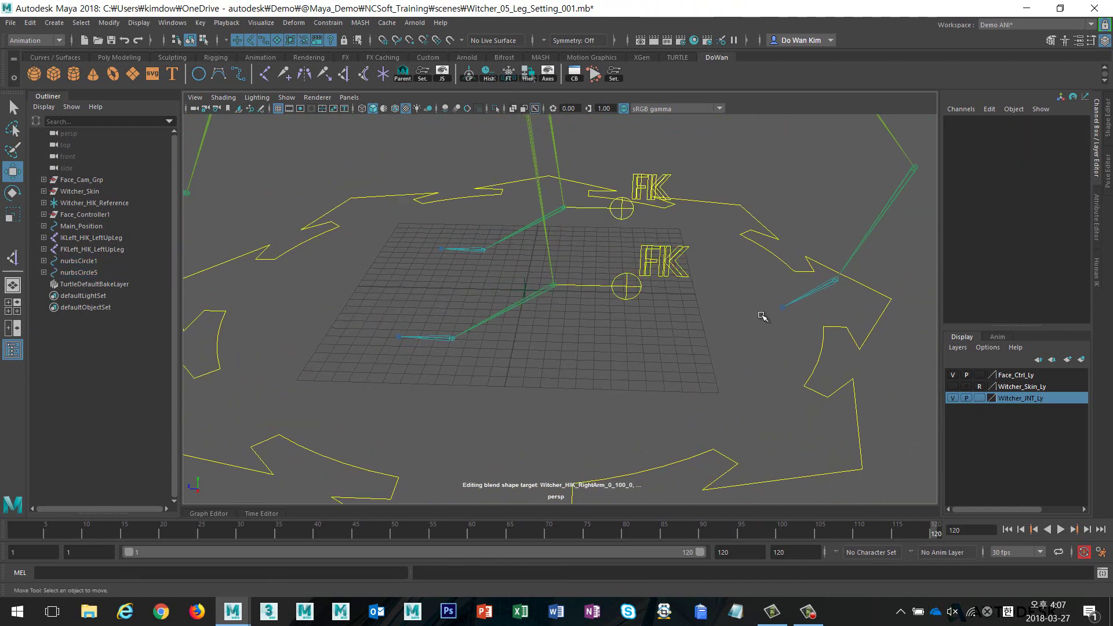
left_click_drag(760, 313, 691, 307, "alt")
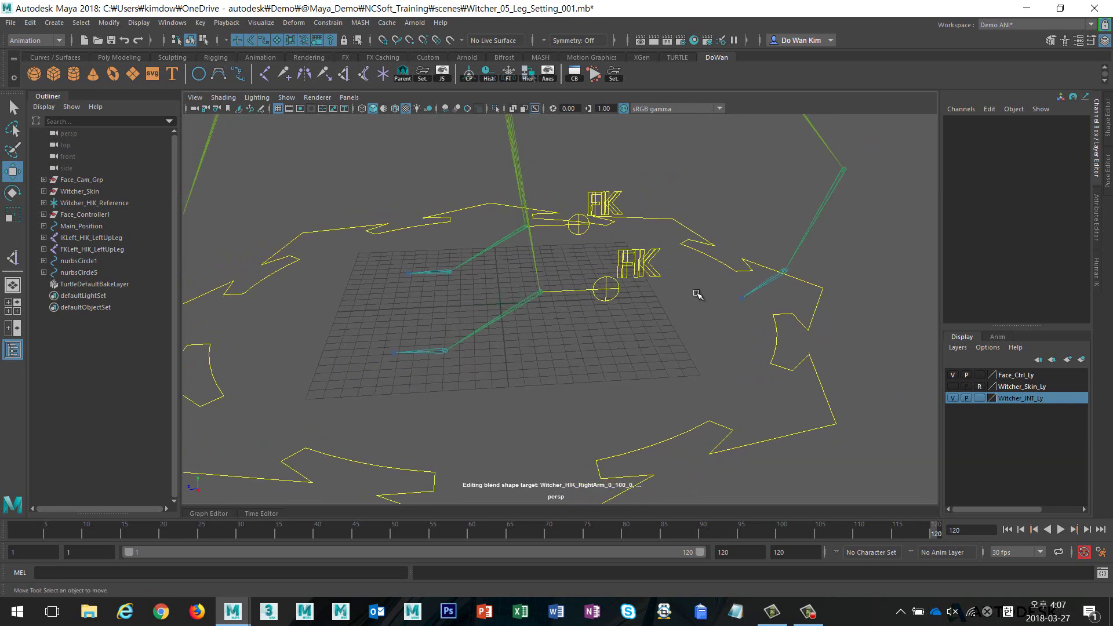
left_click(76, 272)
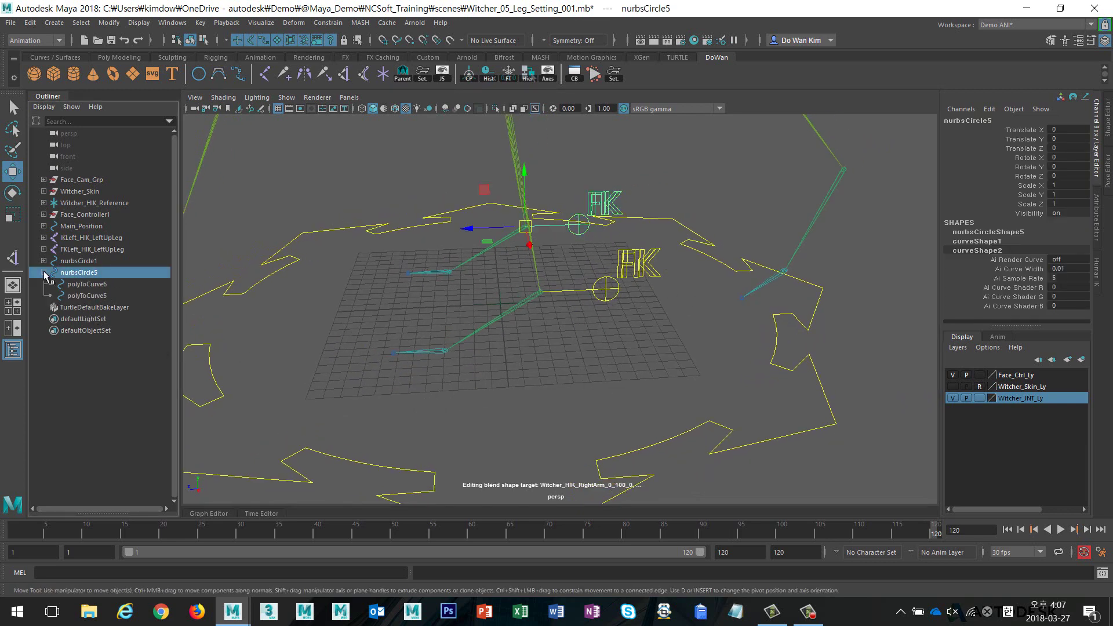
left_click(85, 284)
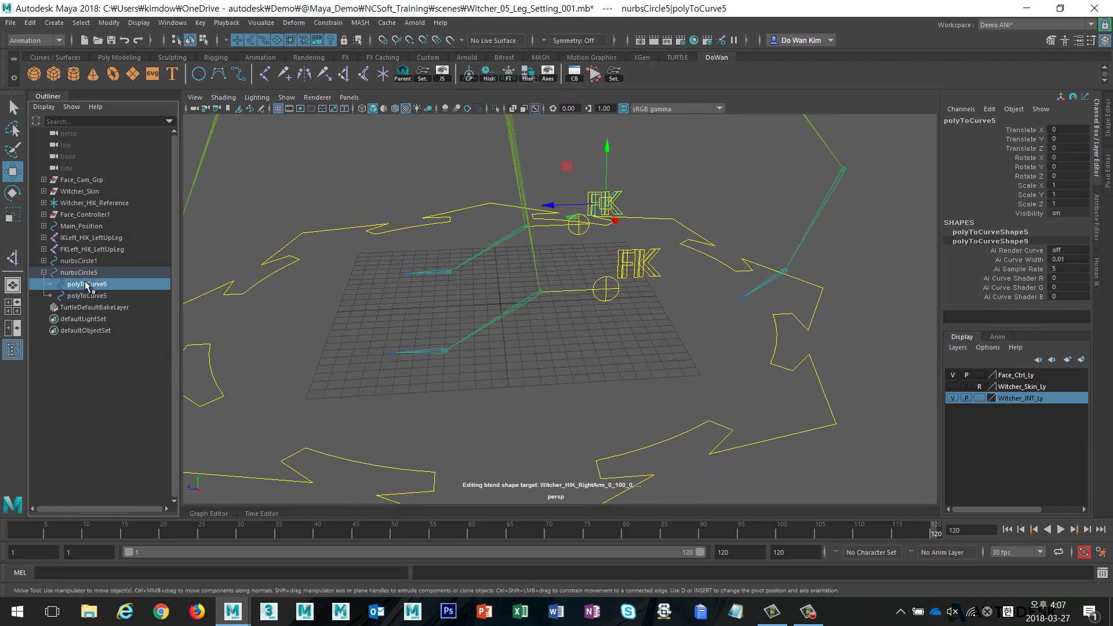
left_click(87, 296)
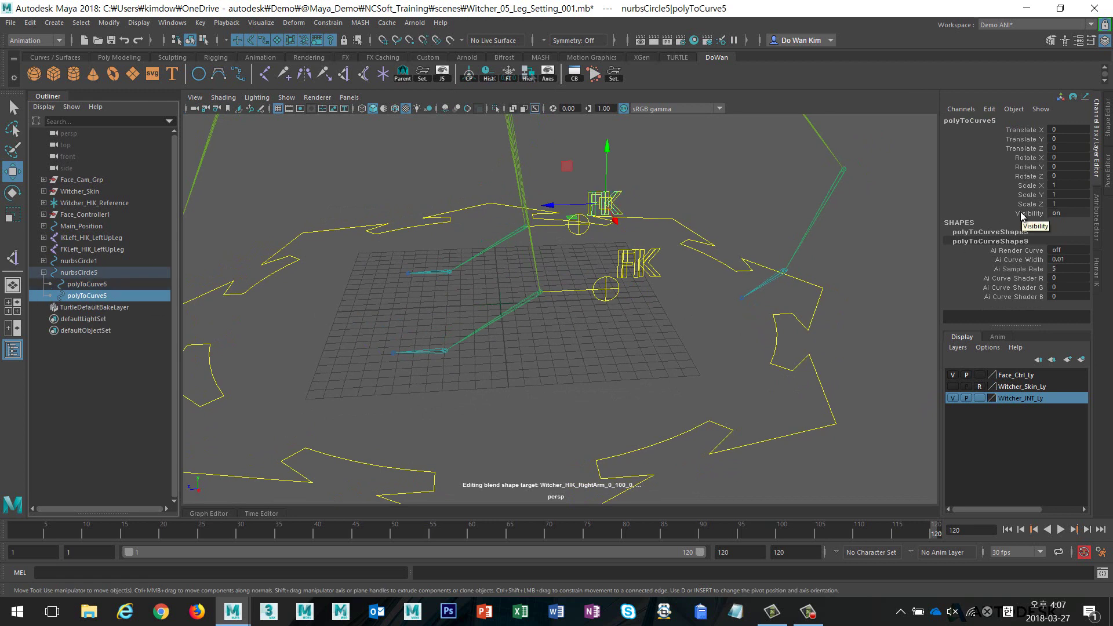
Select the upper control nurbsCircle5 in the viewport and delete it
left_click(745, 299)
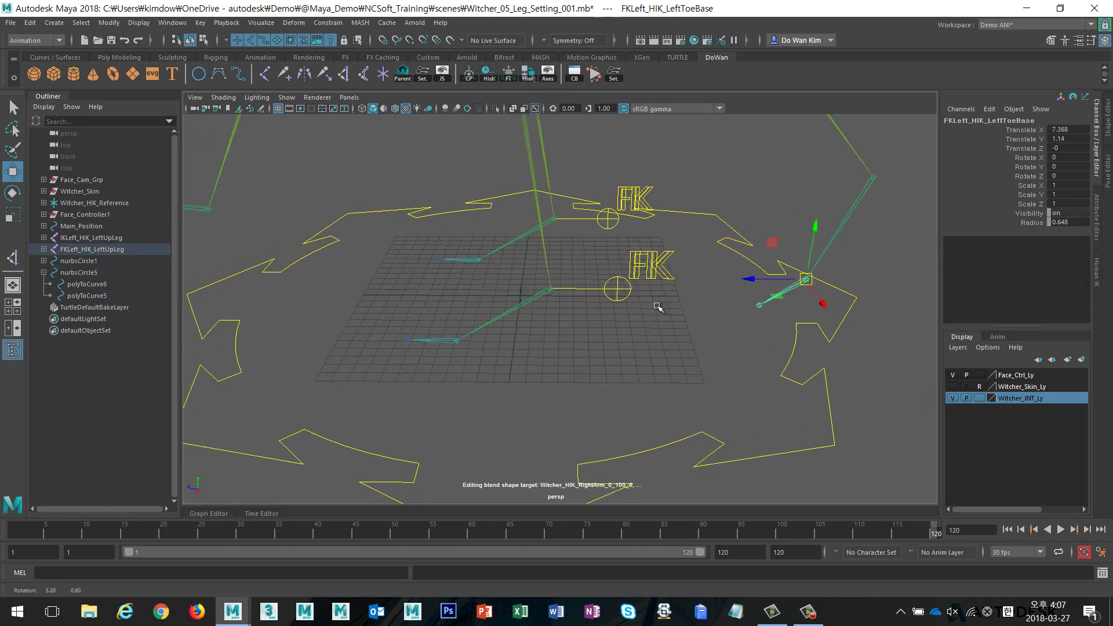
left_click_drag(744, 298, 711, 213, "alt")
left_click(691, 188)
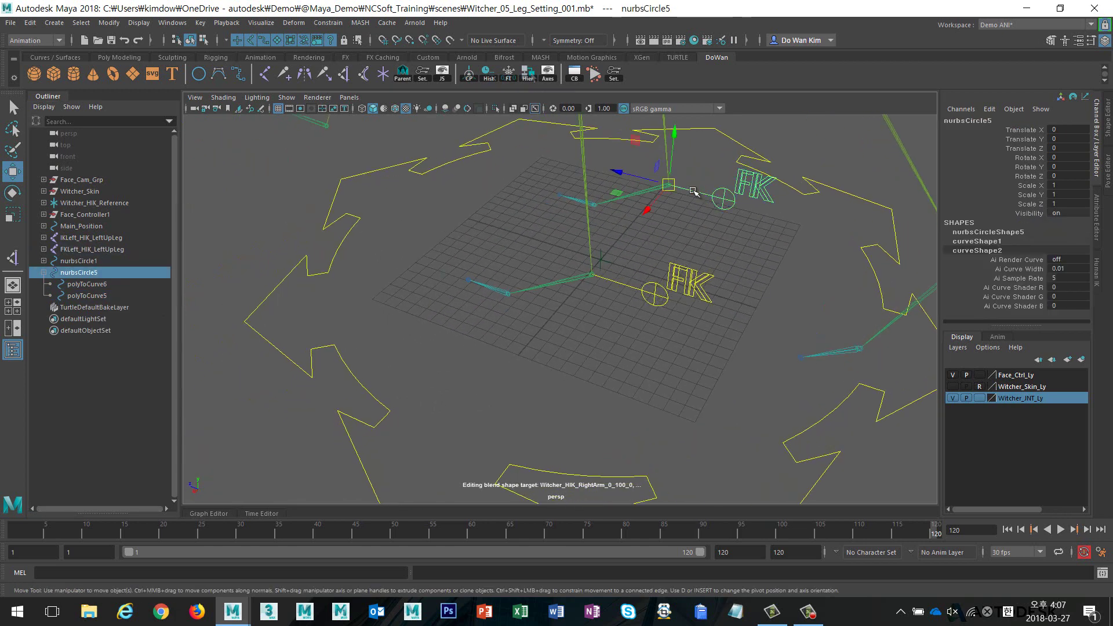
key("Delete")
mouse_move(611, 360)
left_mouse_down("alt")
mouse_move(578, 360)
mouse_move(699, 360)
left_mouse_up("alt")
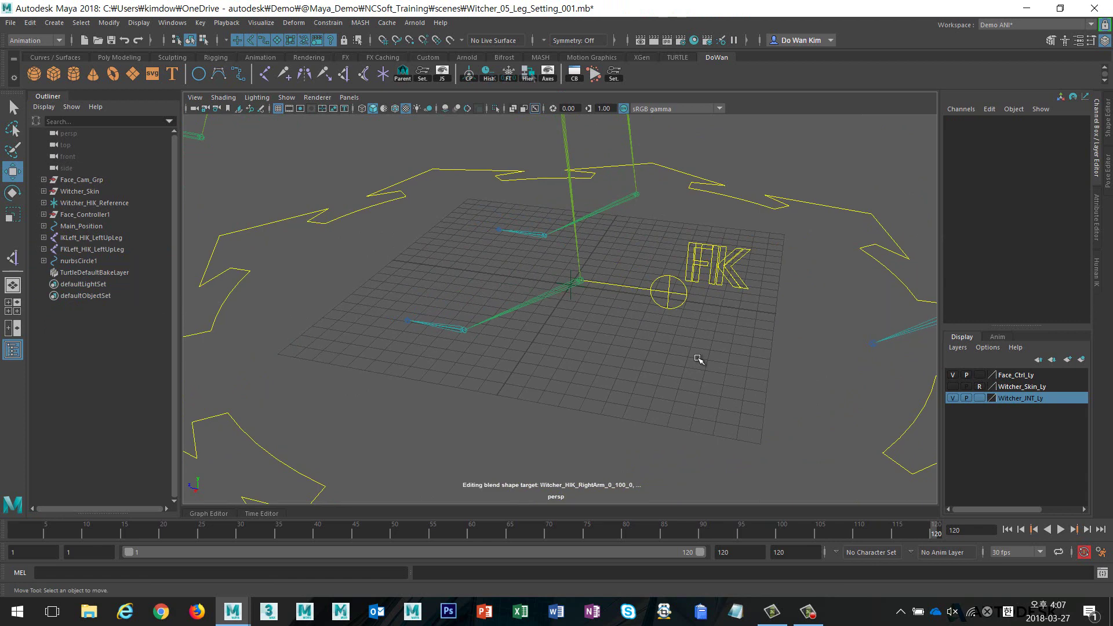
Select the FK circle control nurbsCircle1
scroll(651, 368, "down", 3)
scroll(652, 365, "down", 3)
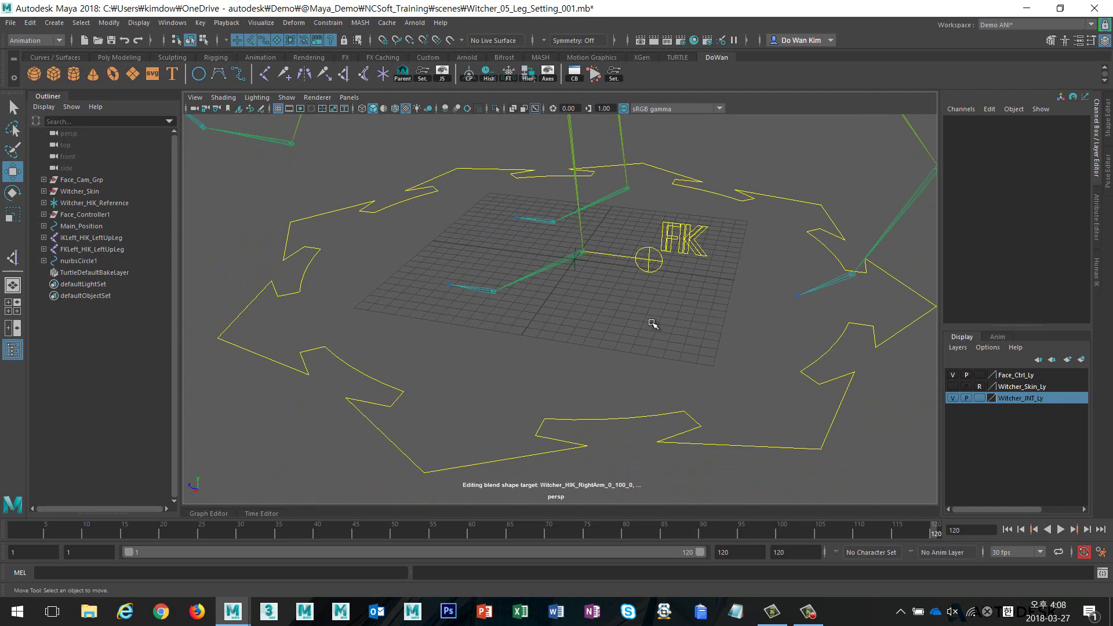
mouse_move(653, 323)
left_mouse_down("alt")
mouse_move(667, 307)
mouse_move(656, 293)
mouse_move(766, 293)
mouse_move(746, 288)
left_mouse_up("alt")
left_click(607, 277)
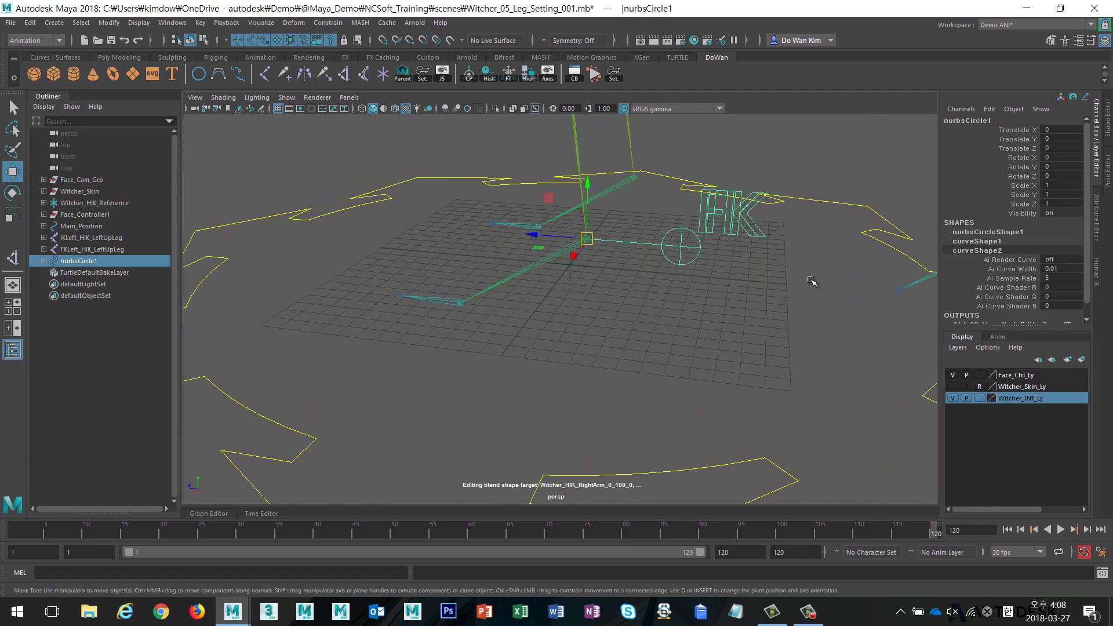
left_click_drag(816, 281, 671, 251, "alt")
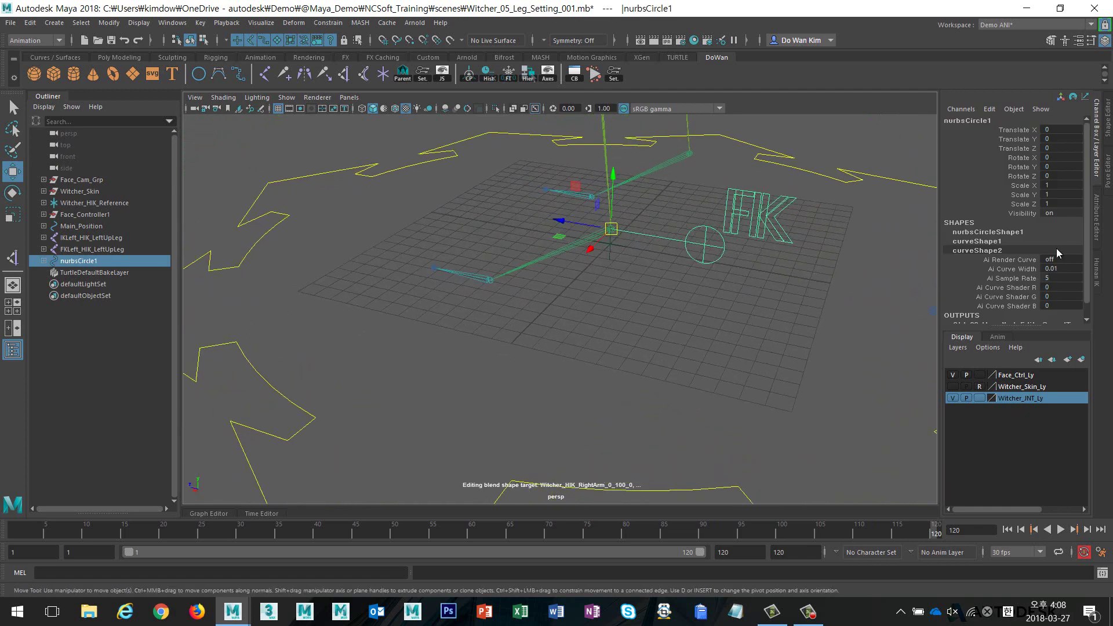
Add a float IKFK attribute to nurbsCircle1 with minimum 0 and maximum 1
left_click(109, 22)
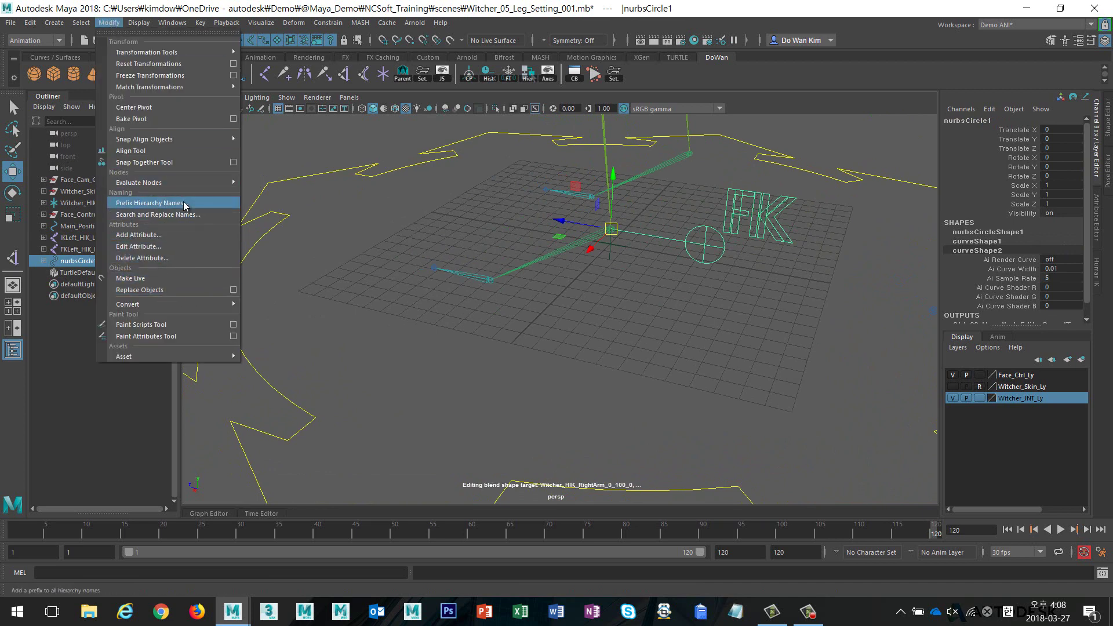
left_click(184, 235)
type("IKFK")
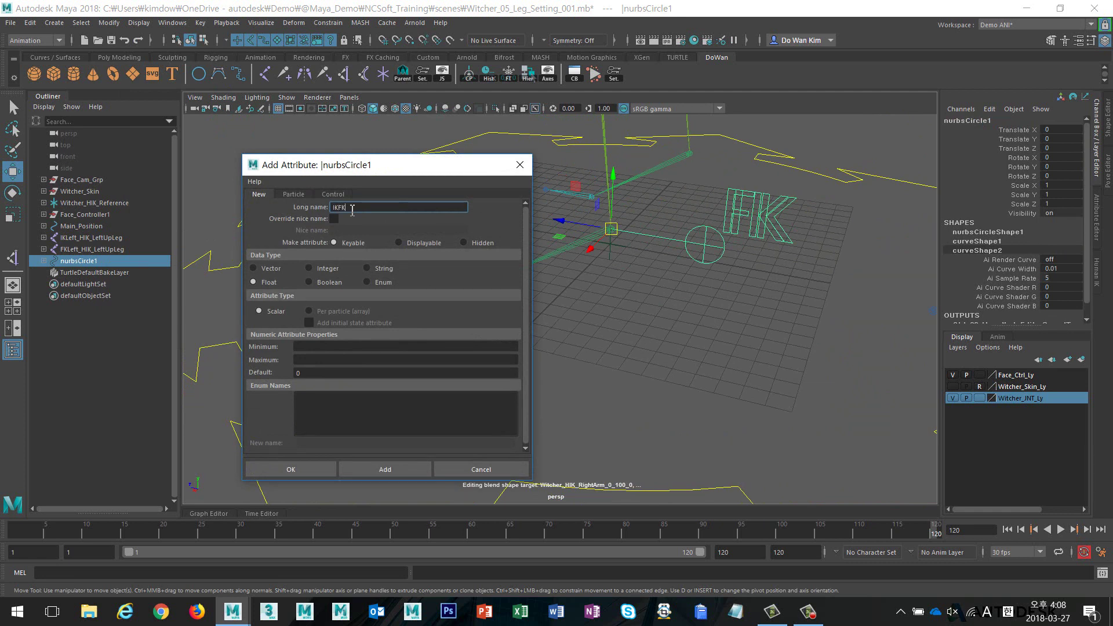
left_click(338, 346)
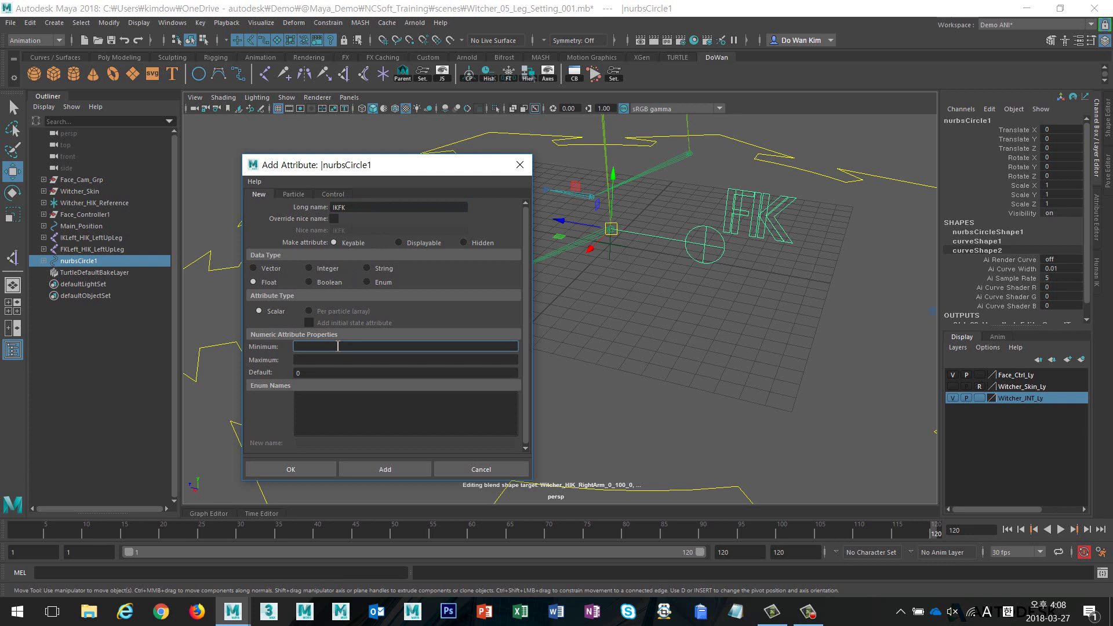
type("0")
key("Tab")
type("1")
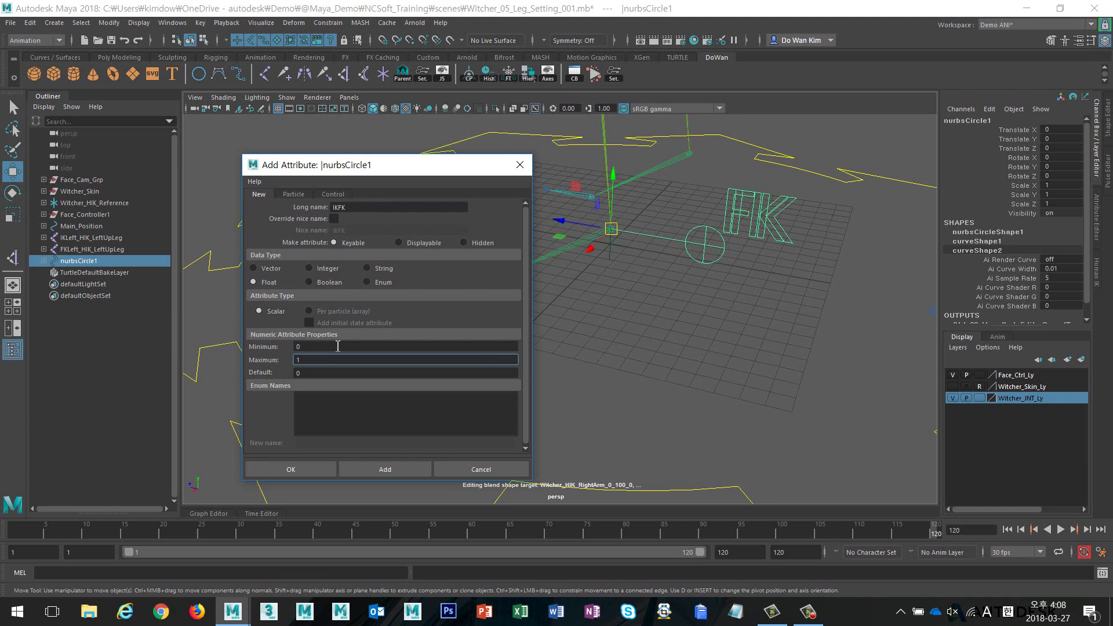
left_click(291, 470)
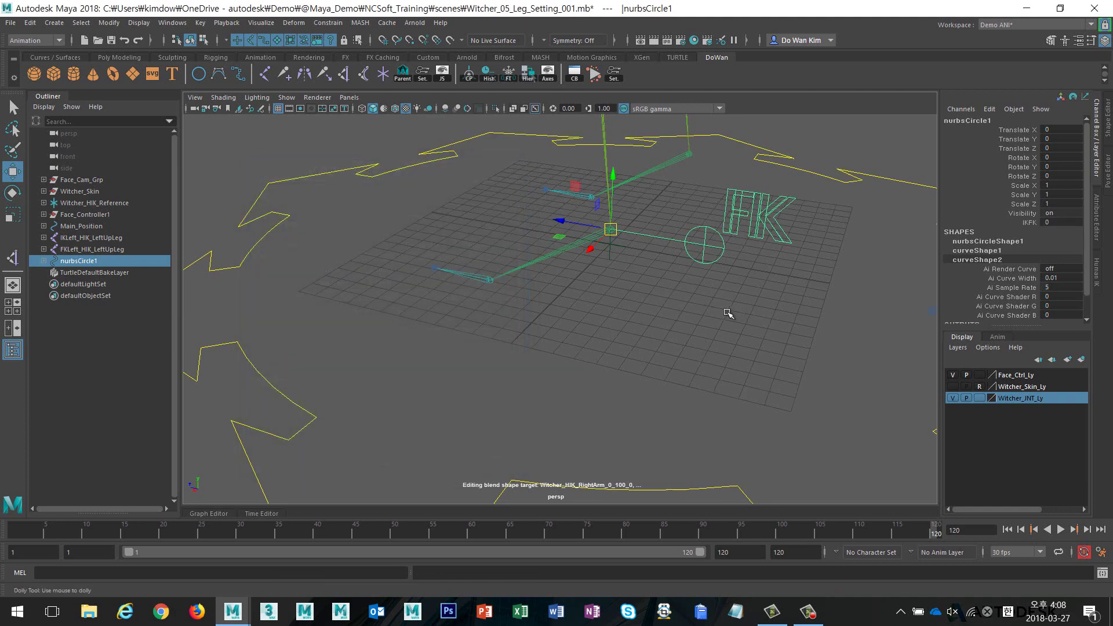
mouse_move(729, 315)
left_mouse_down("alt")
mouse_move(637, 310)
mouse_move(655, 325)
left_mouse_up("alt")
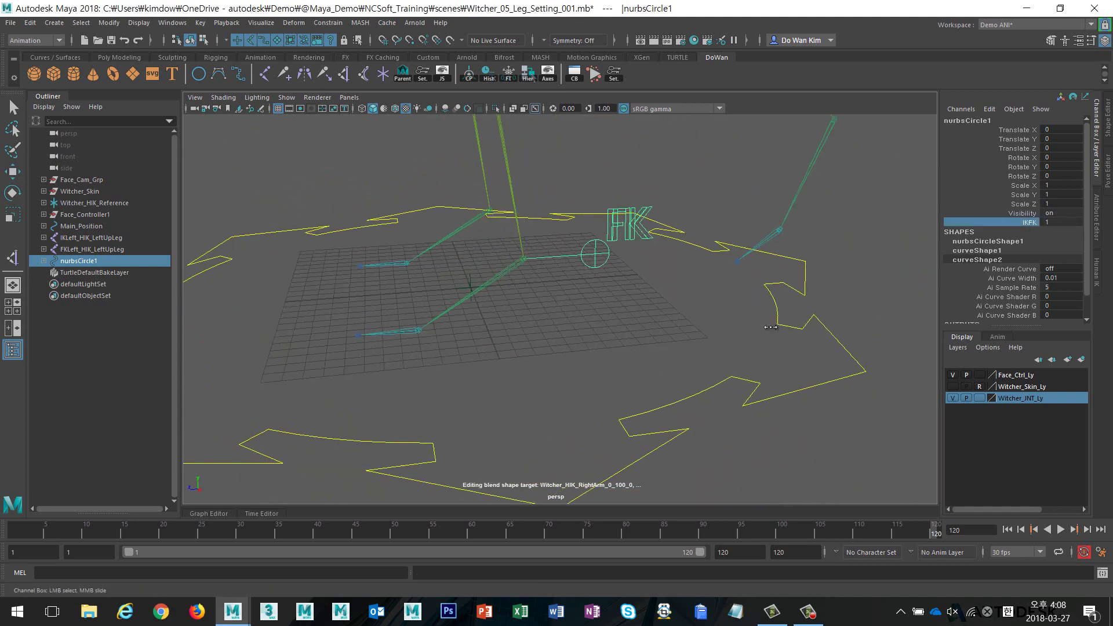
left_click_drag(352, 318, 603, 328, "alt")
mouse_move(604, 328)
right_mouse_down("alt")
mouse_move(574, 332)
mouse_move(572, 345)
mouse_move(624, 345)
right_mouse_up("alt")
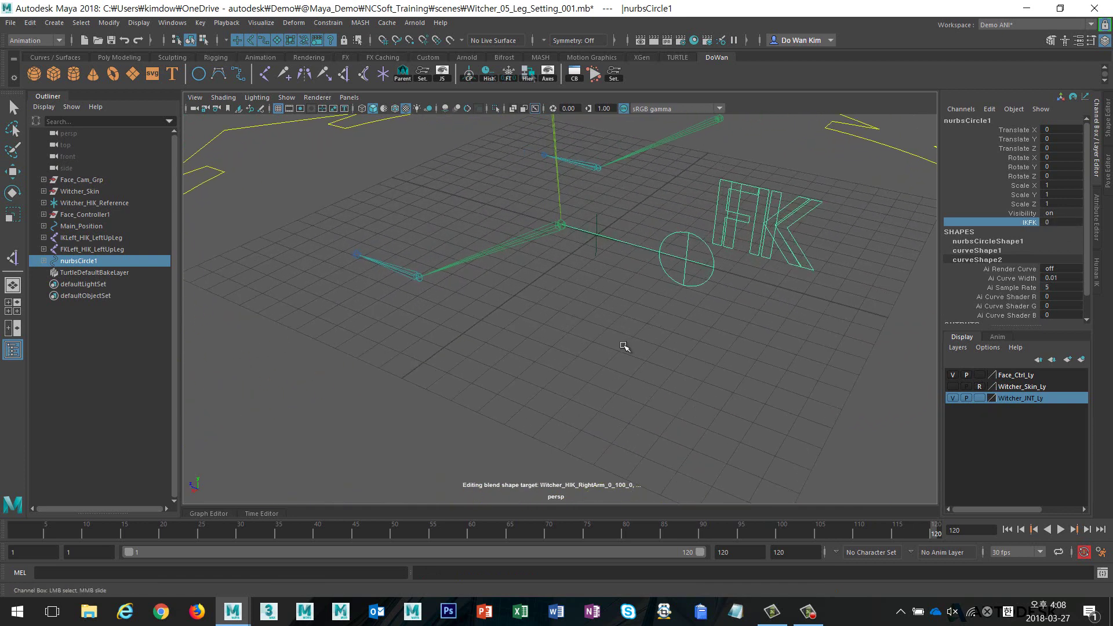
left_click_drag(623, 345, 655, 344, "alt")
key("w")
right_click_drag(746, 326, 661, 317, "alt")
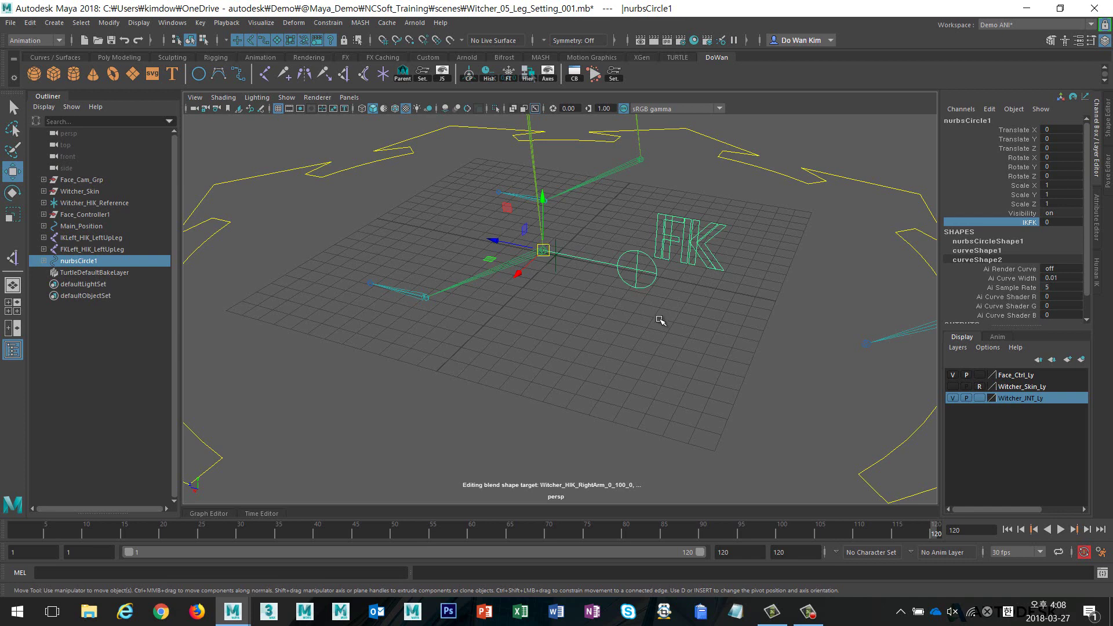
Rename the polyToCurve6 text curve under nurbsCircle1 to FK_Curve
left_click(44, 261)
left_click_drag(342, 306, 232, 296, "alt")
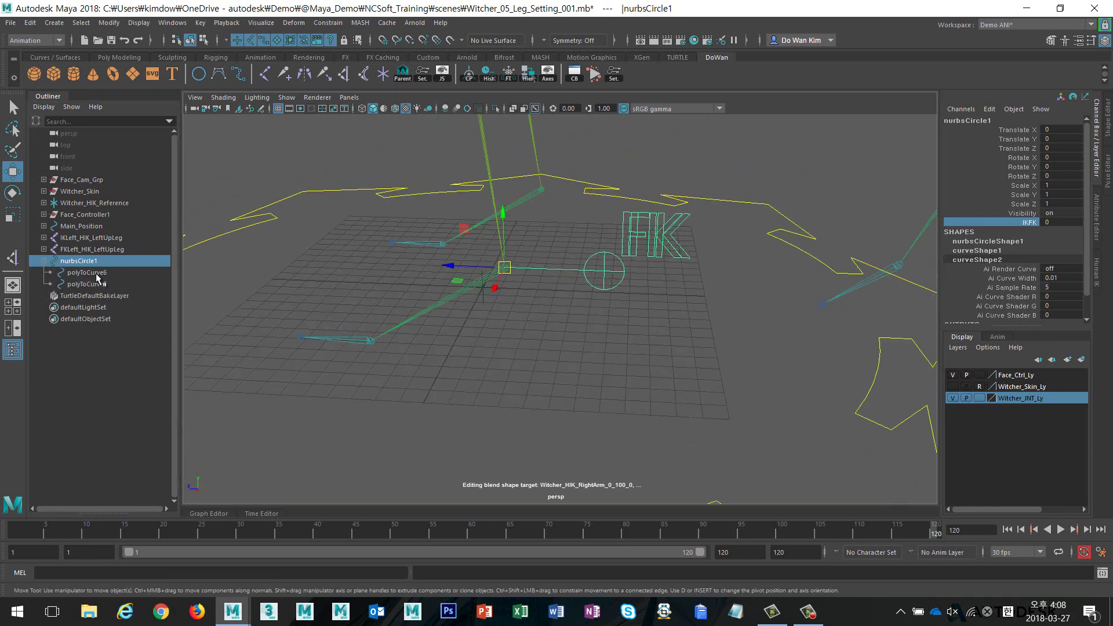
left_click(96, 274)
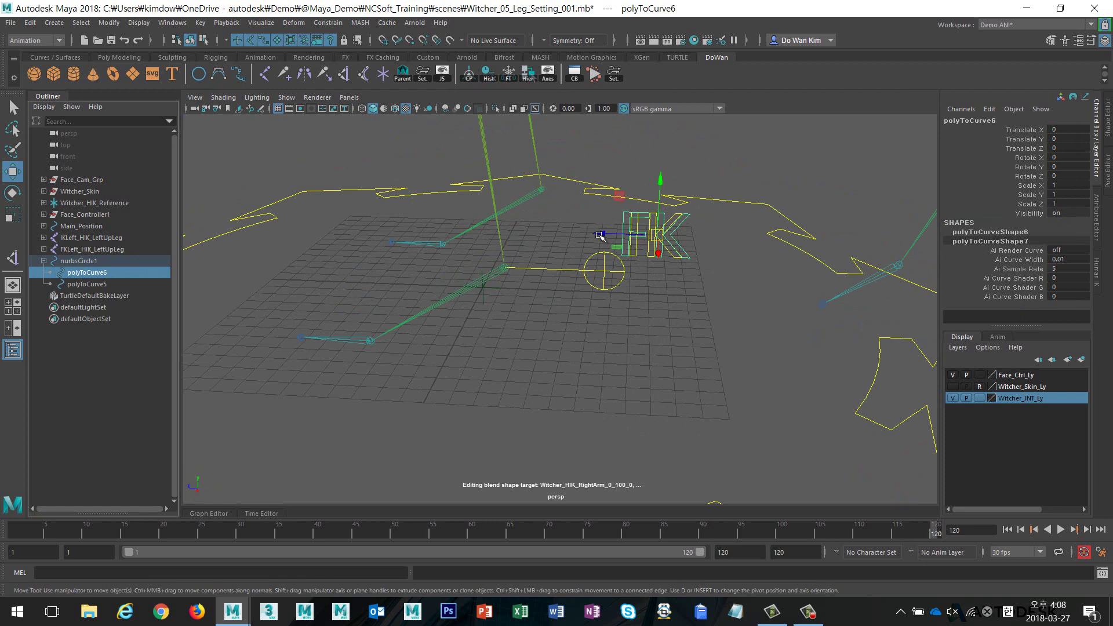
left_click_drag(600, 236, 710, 235)
key("ctrl+z")
double_click(982, 122)
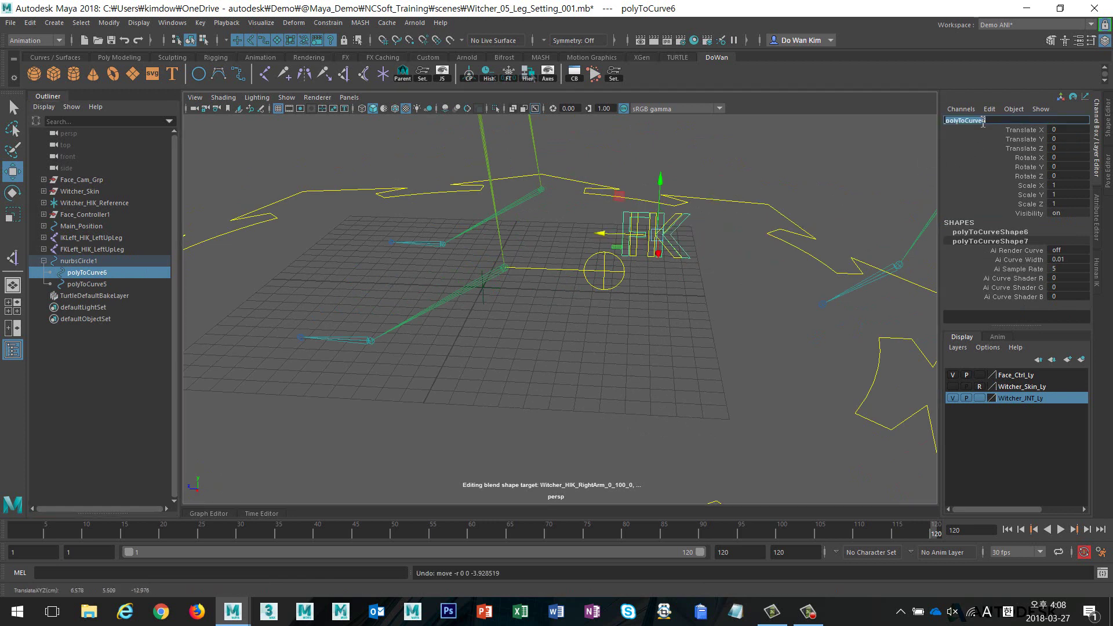
type("FK_Curv")
type("e")
key("Return")
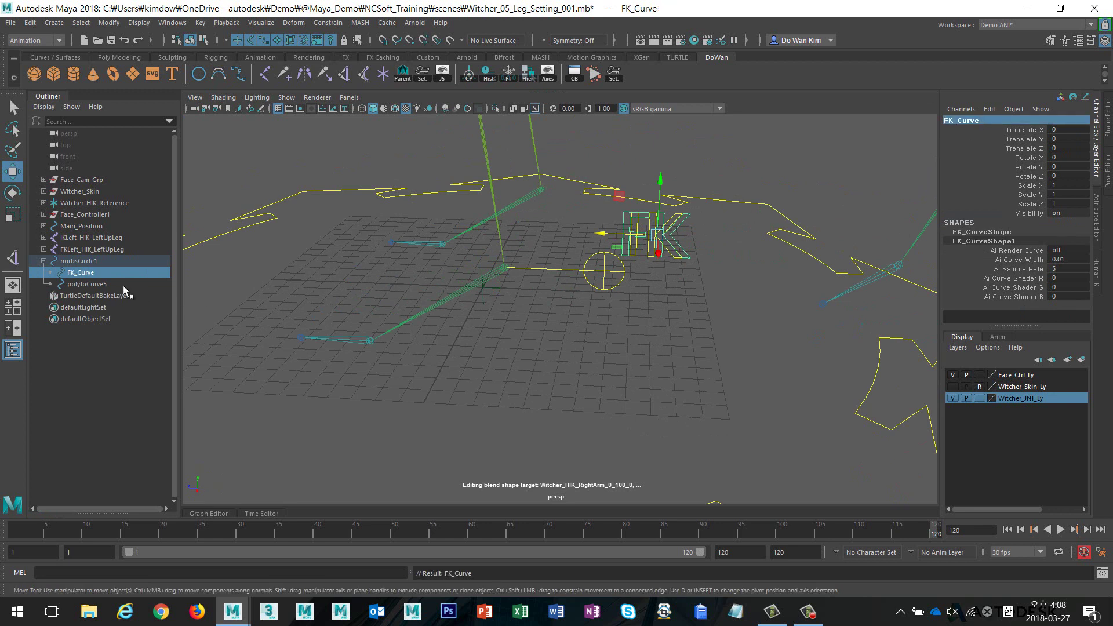
Rename polyToCurve5 to IK_Curve, then select both FK_Curve and IK_Curve
left_click(119, 284)
double_click(991, 122)
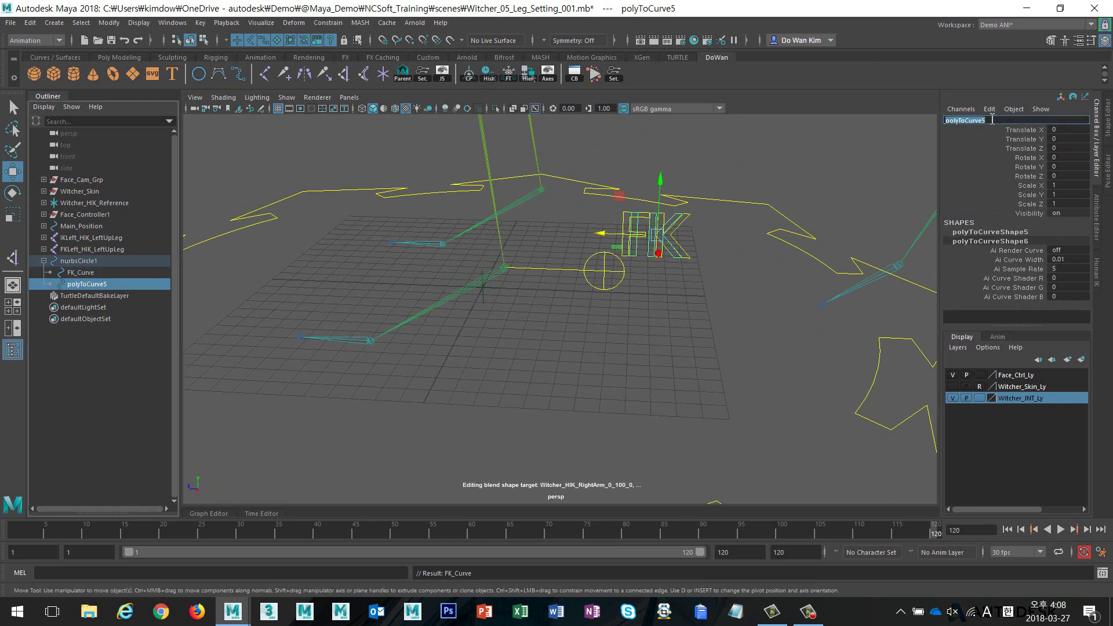
type("IK_Curve")
key("Return")
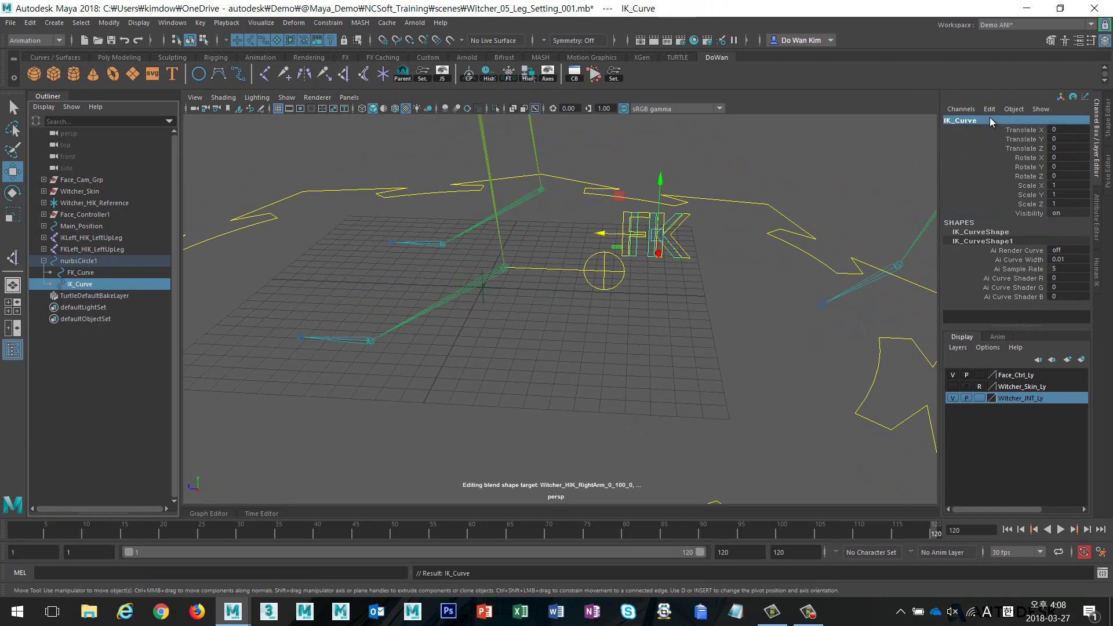
left_click_drag(614, 328, 687, 361, "alt")
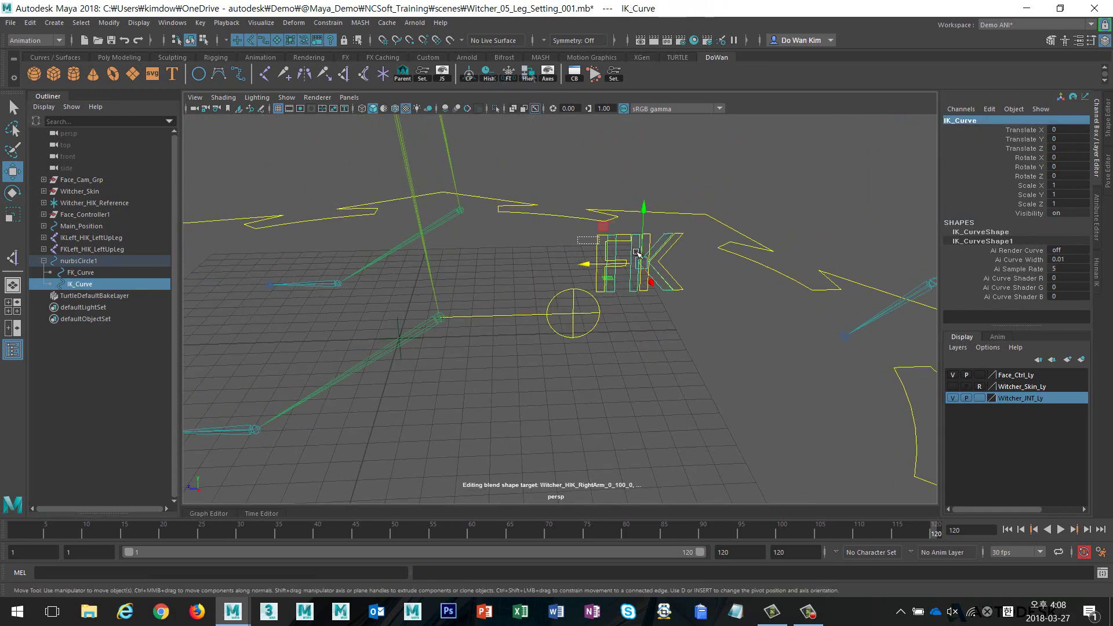
left_click(643, 257, "shift")
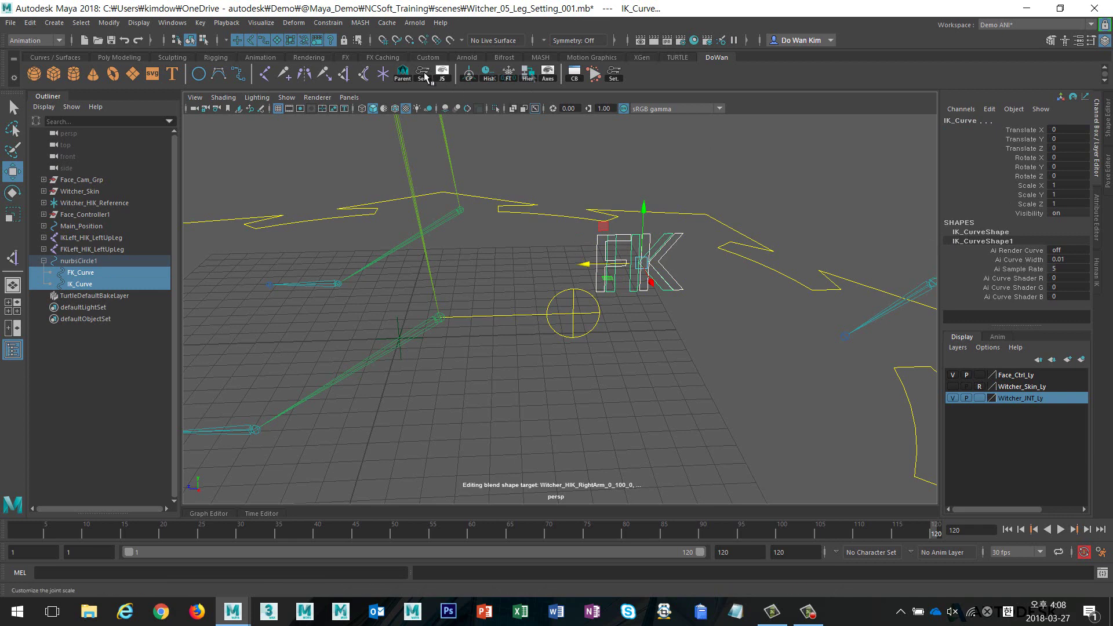
Load FK_Curve and IK_Curve as driven objects and nurbsCircle1's IKFK as the driver
left_click_drag(819, 319, 821, 326)
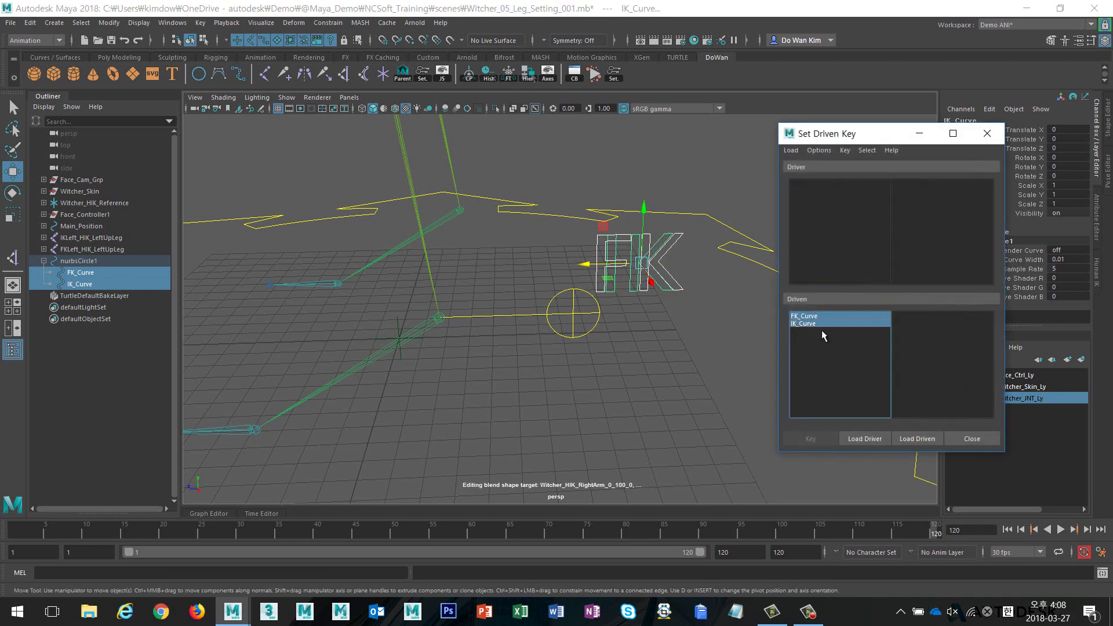
left_click(541, 305)
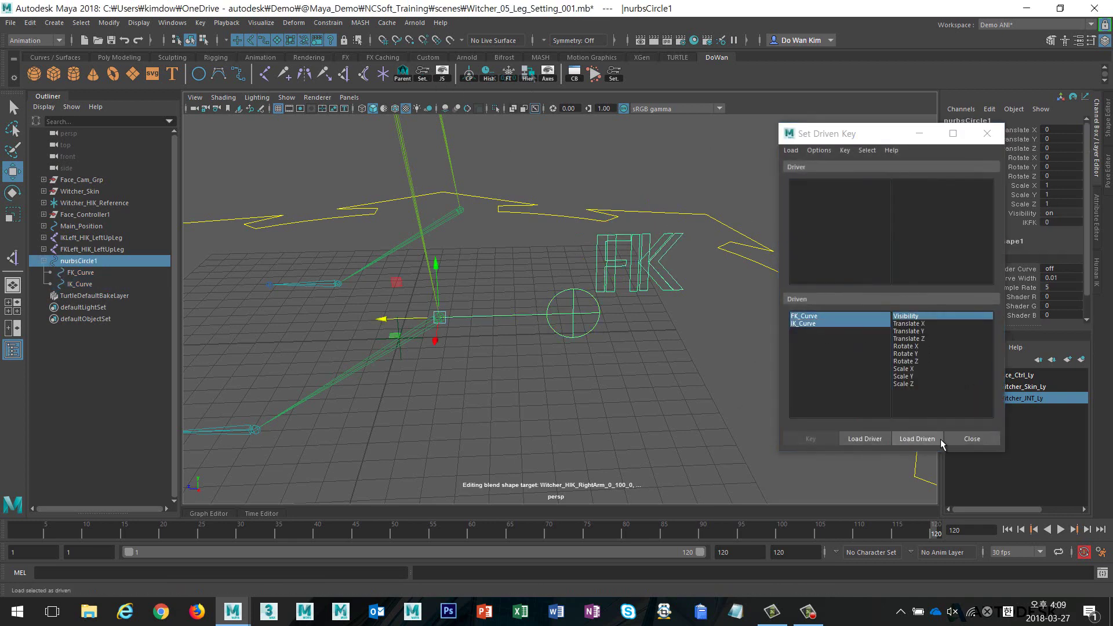
left_click(865, 439)
left_click(927, 259)
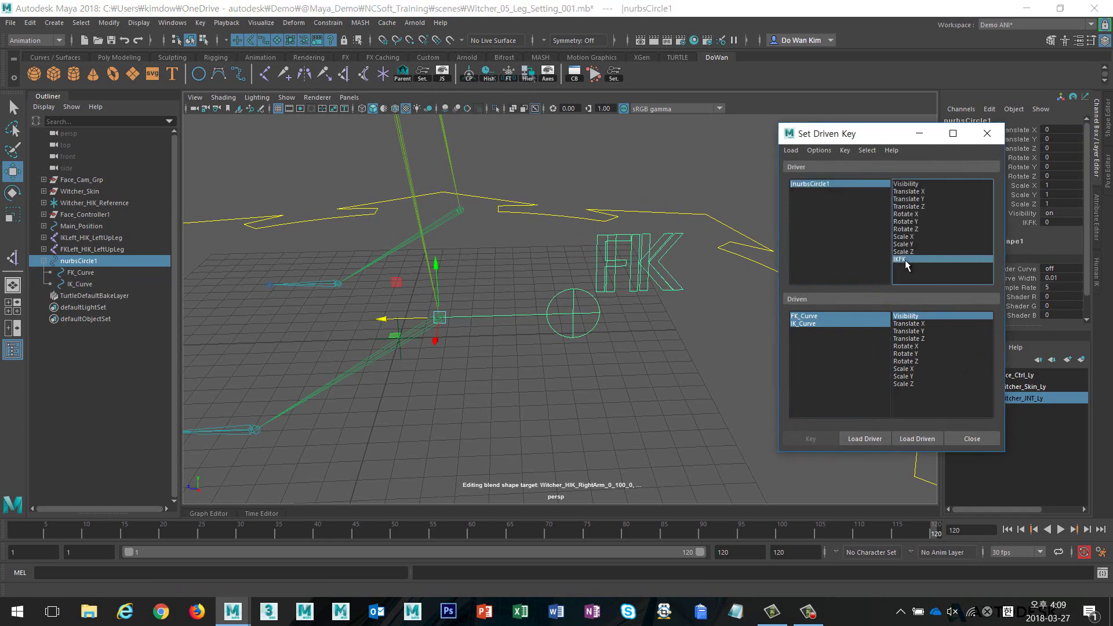
mouse_move(671, 365)
middle_mouse_down("alt")
mouse_move(645, 365)
mouse_move(627, 438)
middle_mouse_up("alt")
left_click_drag(848, 134, 784, 65)
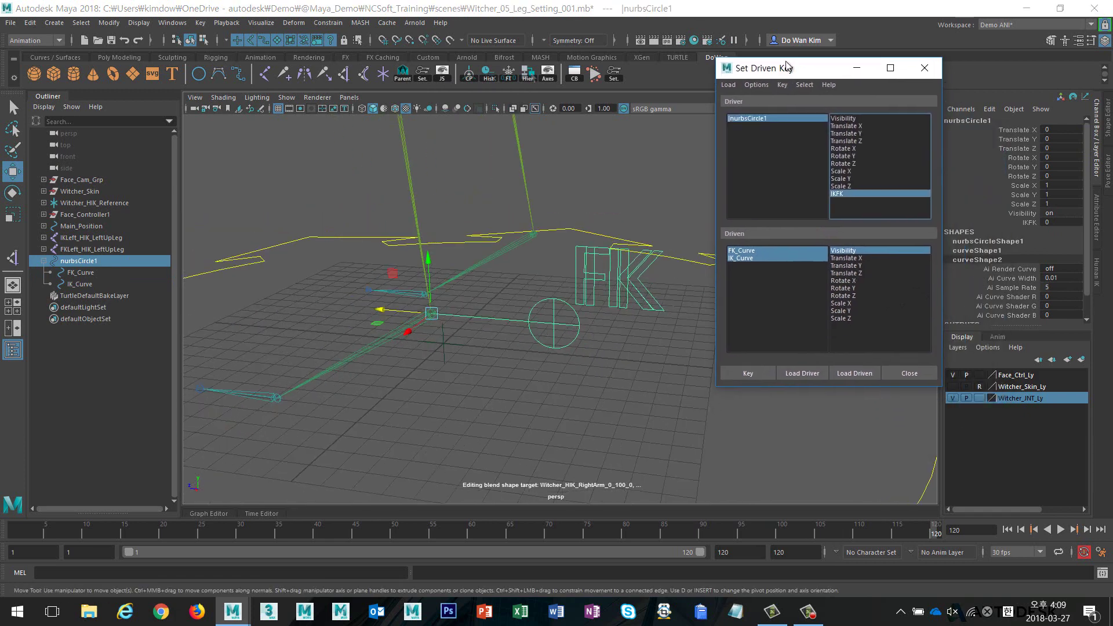
middle_click_drag(582, 268, 490, 204, "alt")
right_click_drag(490, 204, 492, 249, "alt")
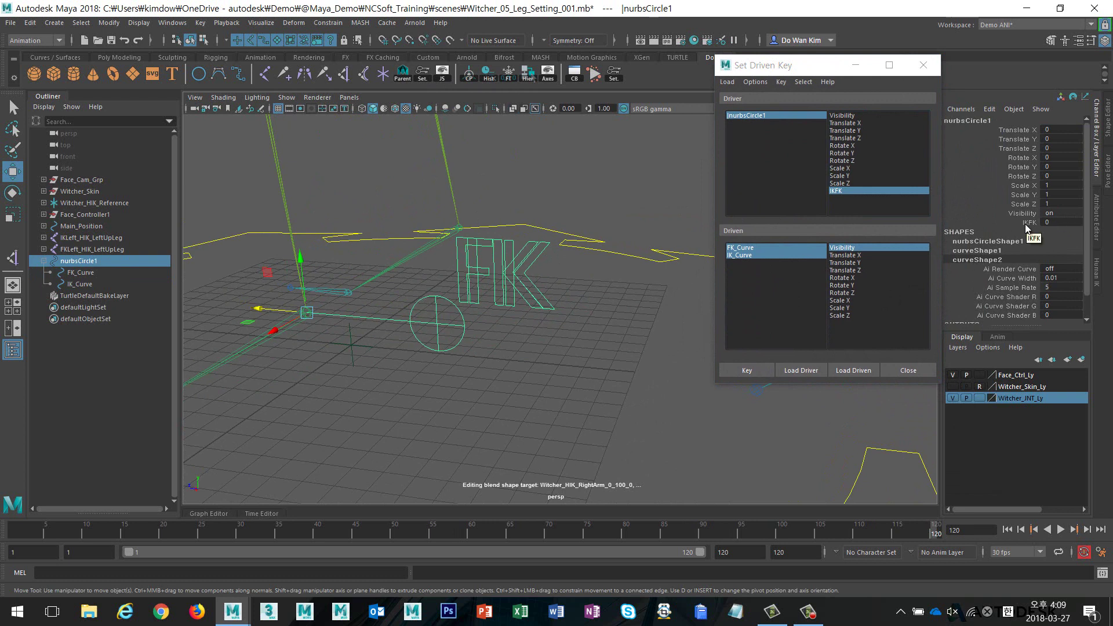
Set FK_Curve's visibility to 0 so the FK label is hidden
left_click(753, 248)
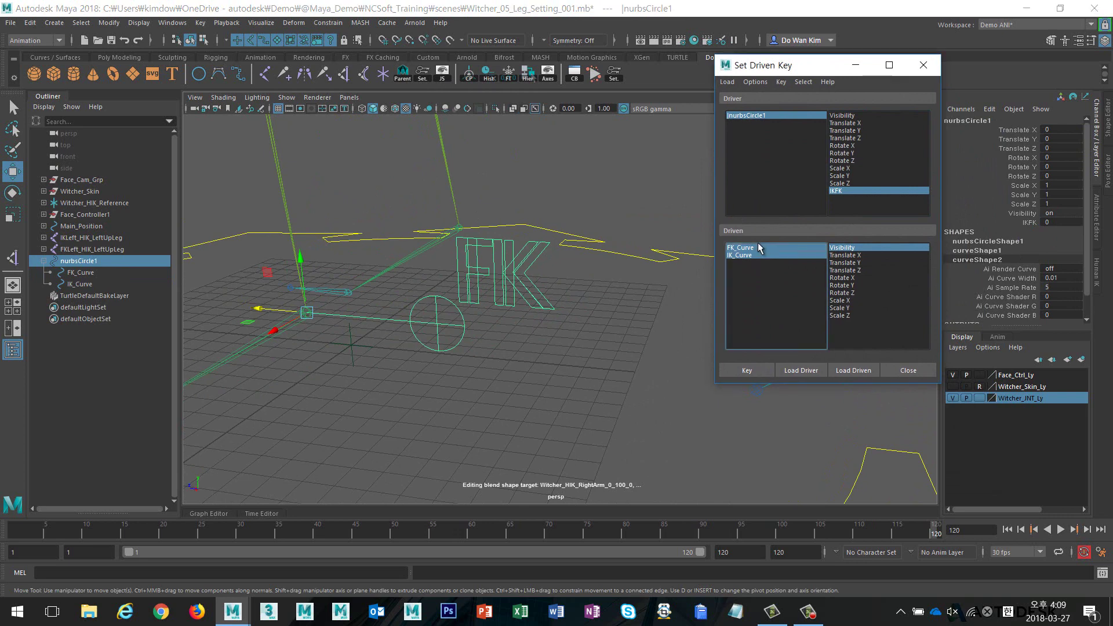
left_click(1069, 213)
type("0")
key("Return")
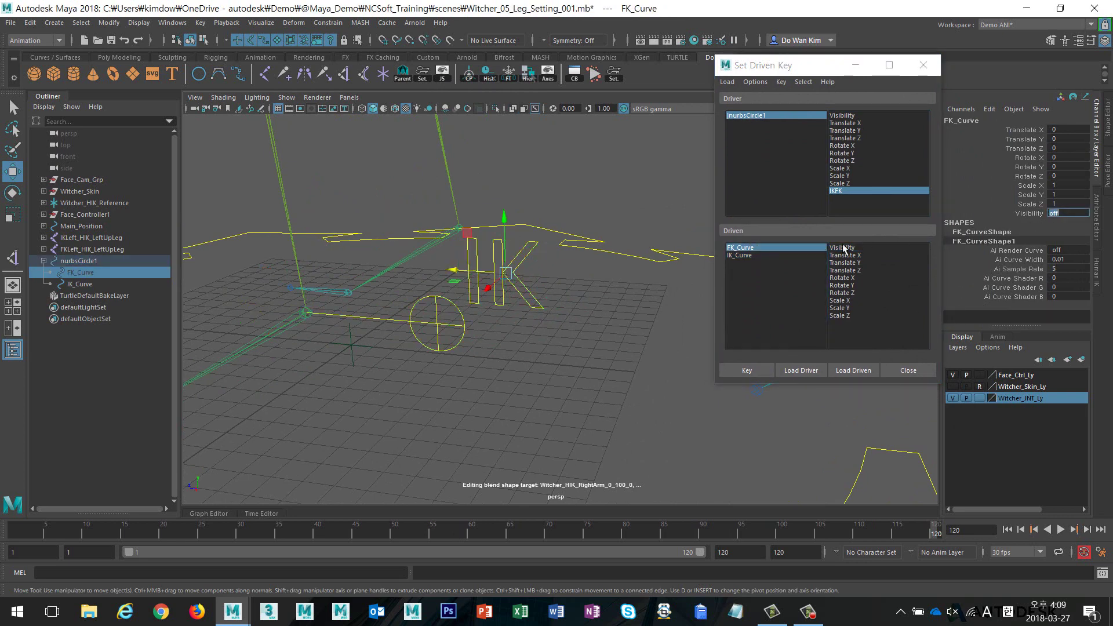
Select both curves with Visibility as the driven attribute and attempt a key
left_click(755, 255)
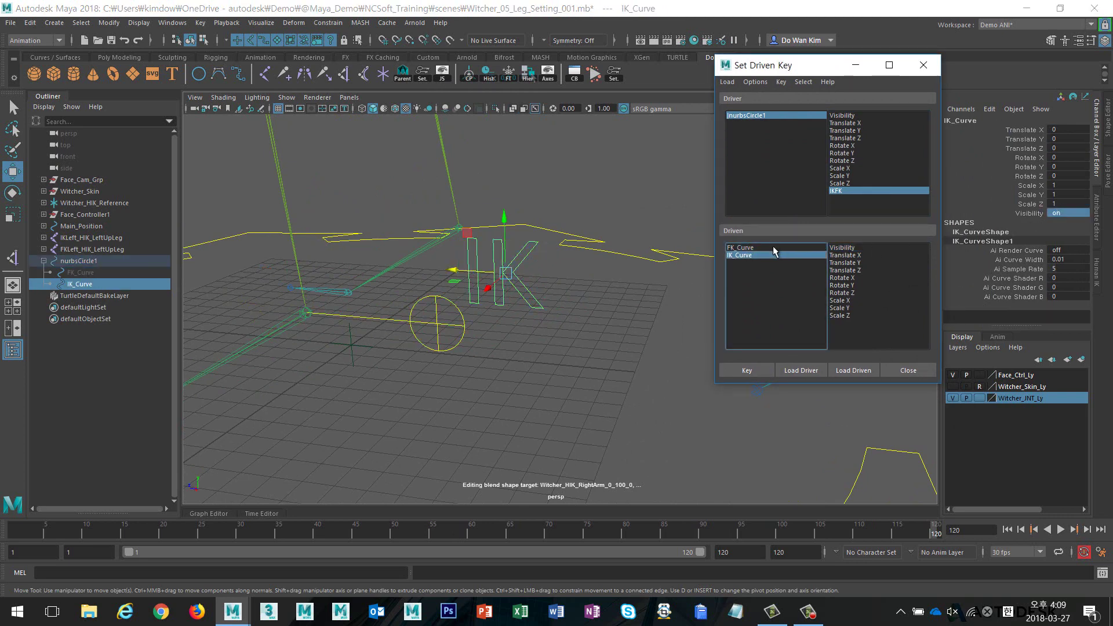
left_click(773, 247, "shift")
left_click(747, 369)
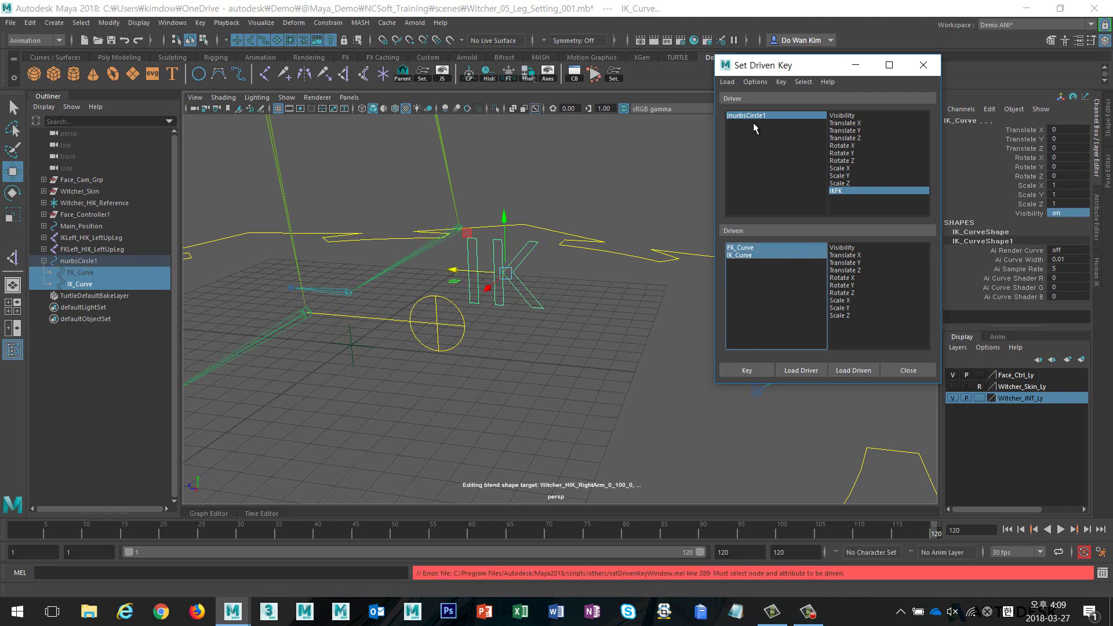
left_click_drag(626, 304, 765, 307, "alt")
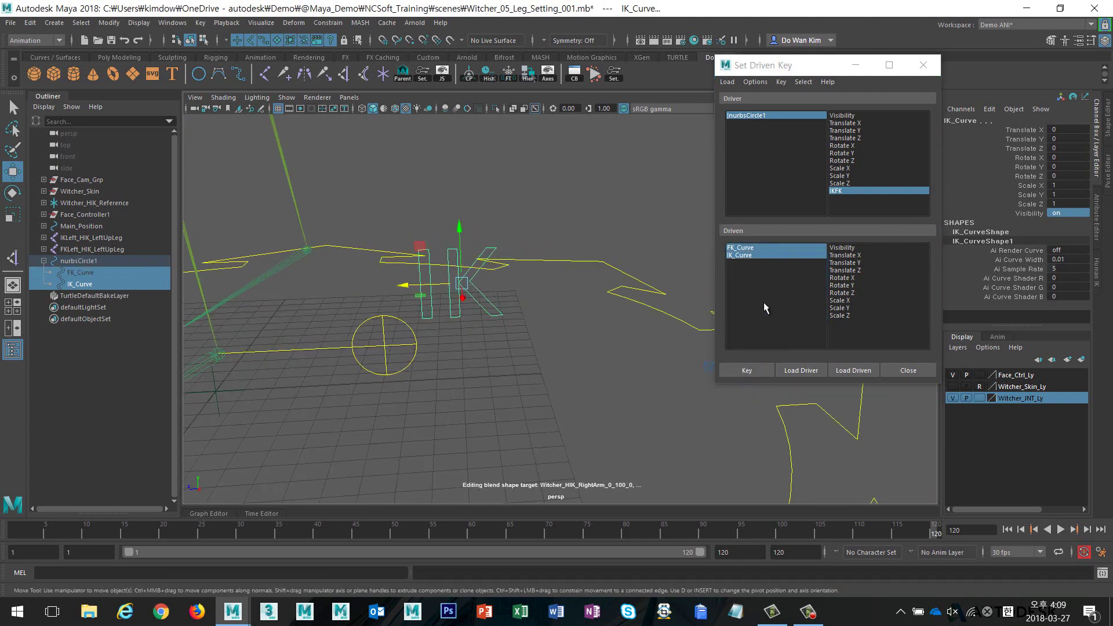
left_click(844, 248)
left_click_drag(632, 366, 579, 366, "alt")
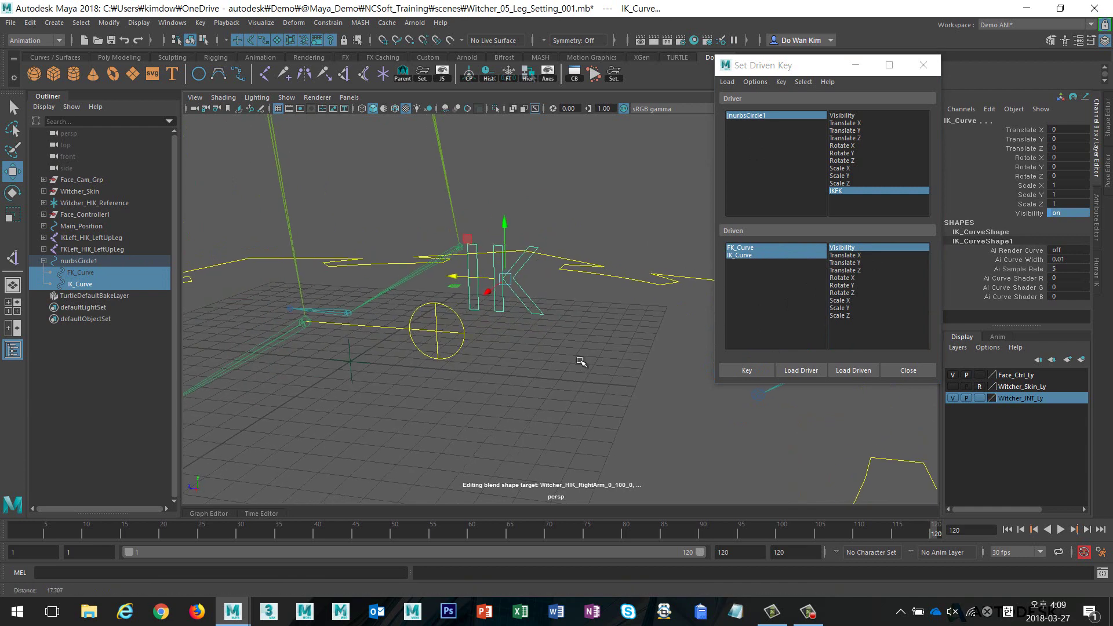
Set IK_Curve's visibility to 1 so the IK label shows
left_click(780, 114)
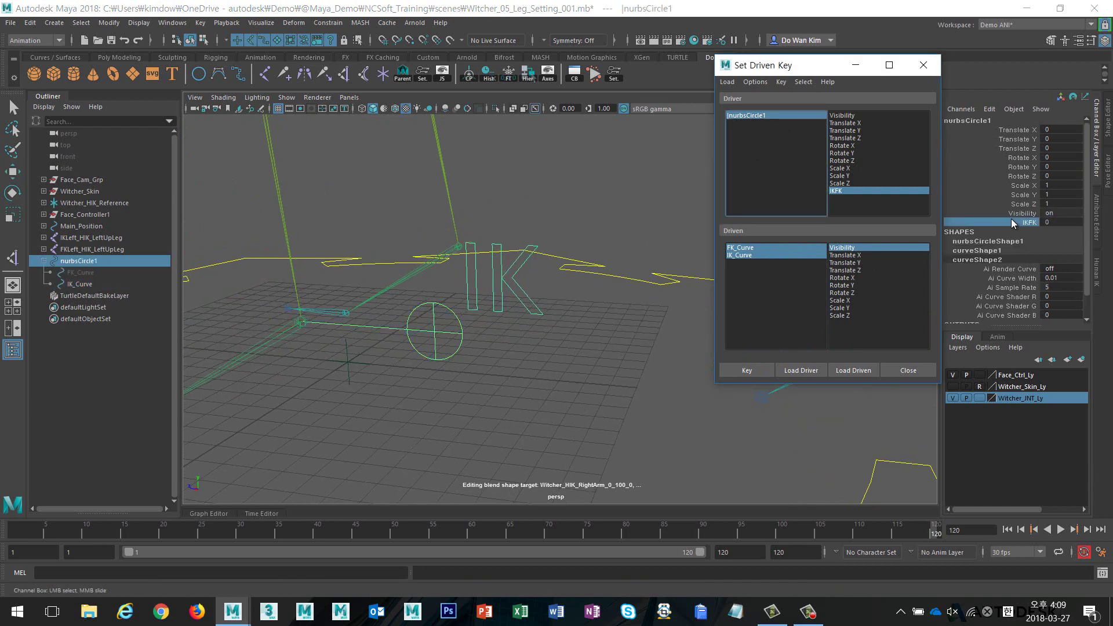
left_click(809, 248)
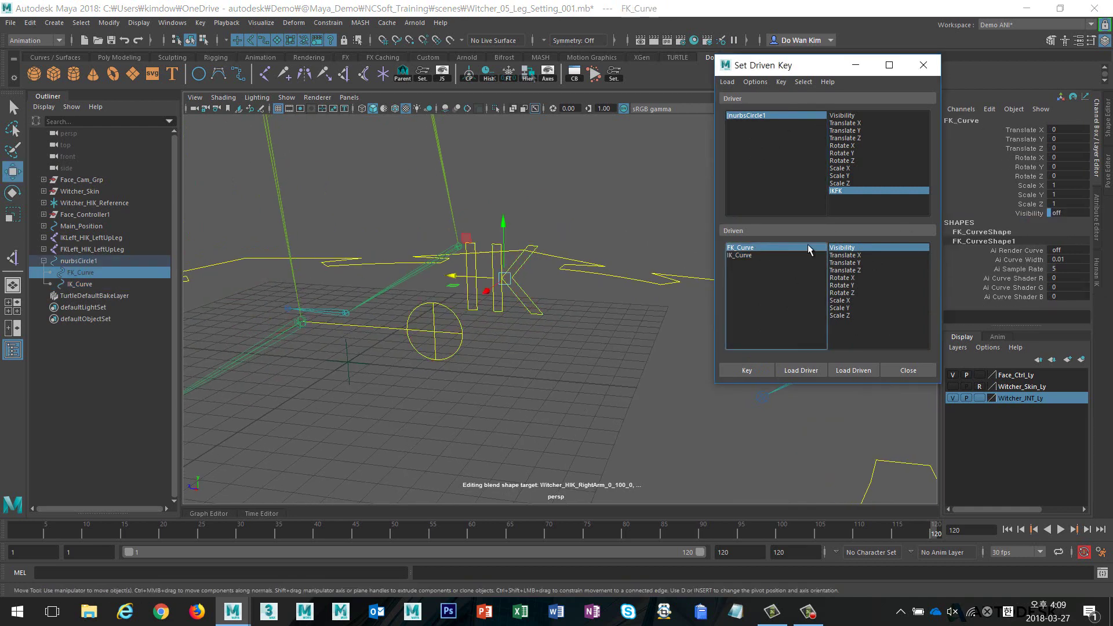
left_click(1072, 213)
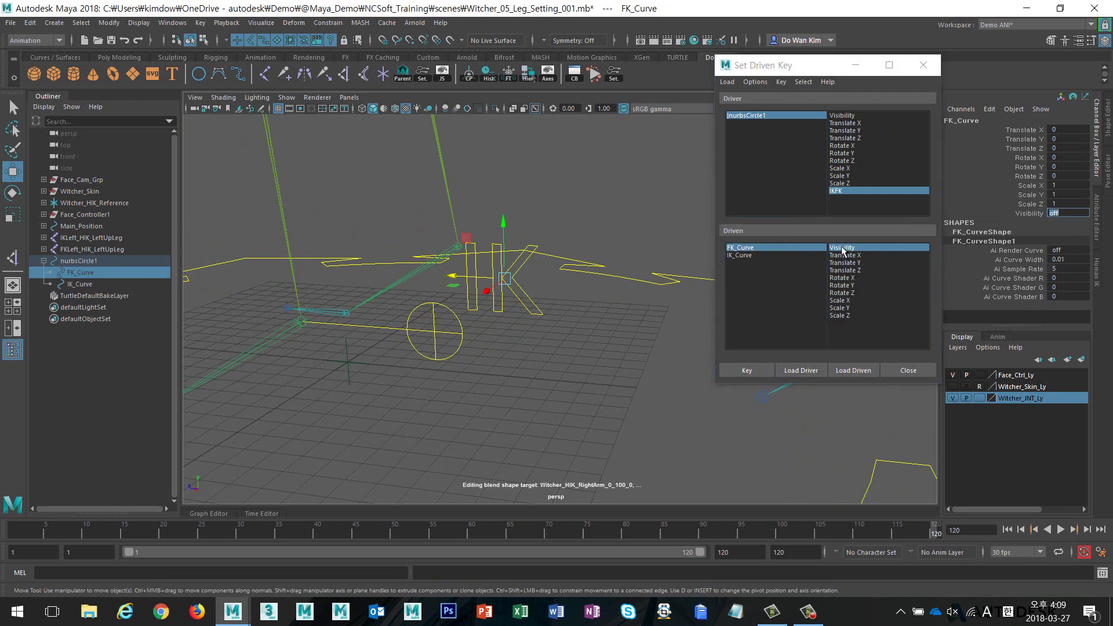
left_click(761, 262)
left_click(756, 255)
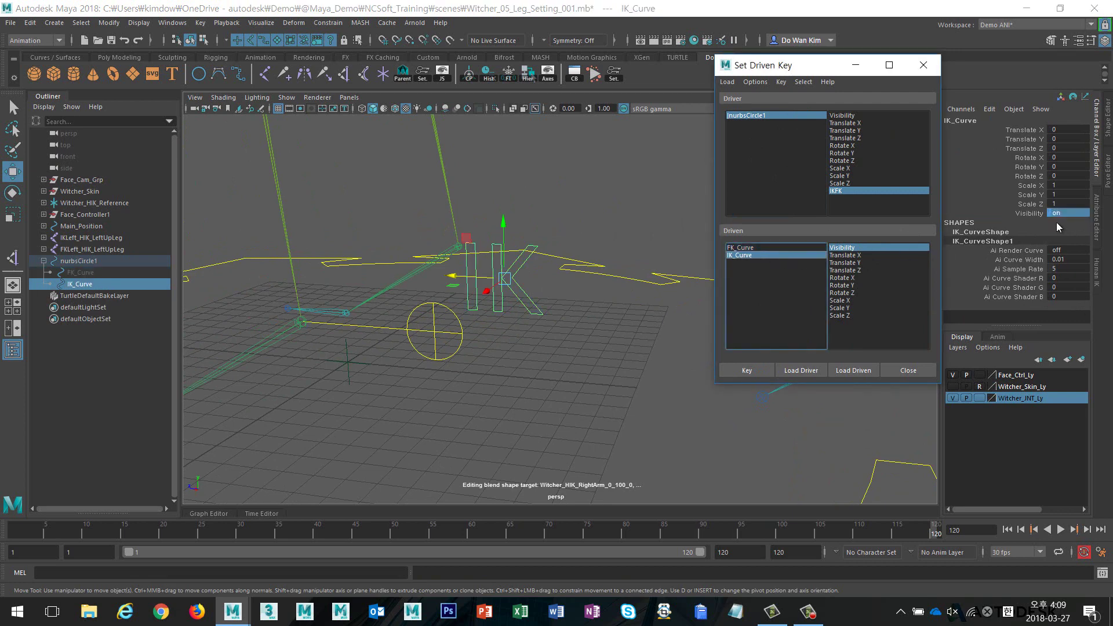
left_click(1068, 213)
type("1")
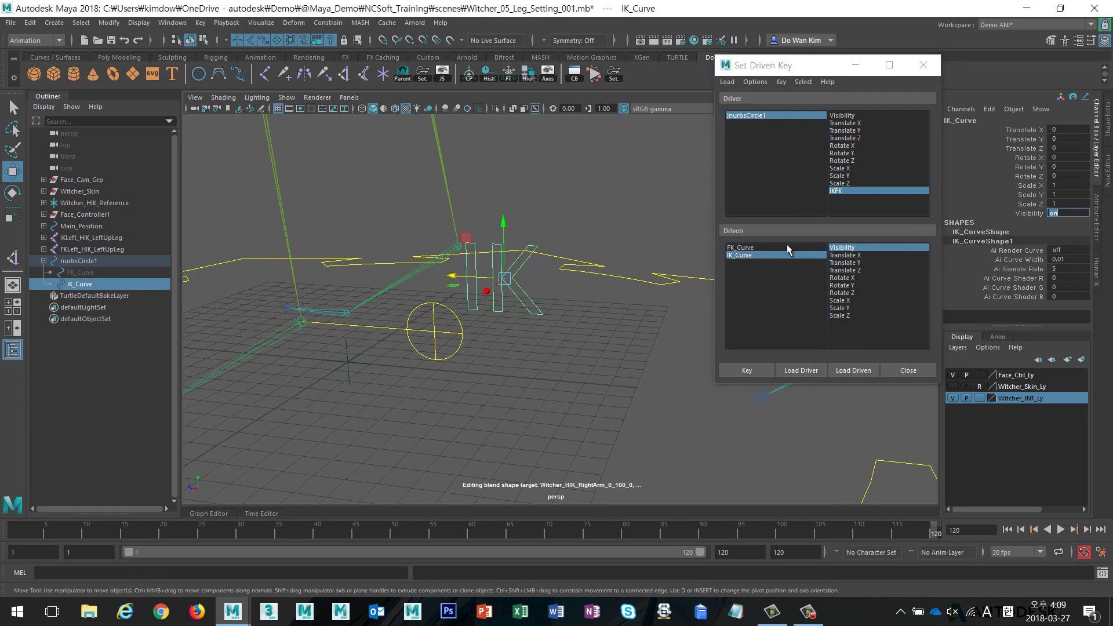
Key both curves' visibility at IKFK 0 and close the Set Driven Key window
left_click(788, 248, "shift")
left_click(749, 371)
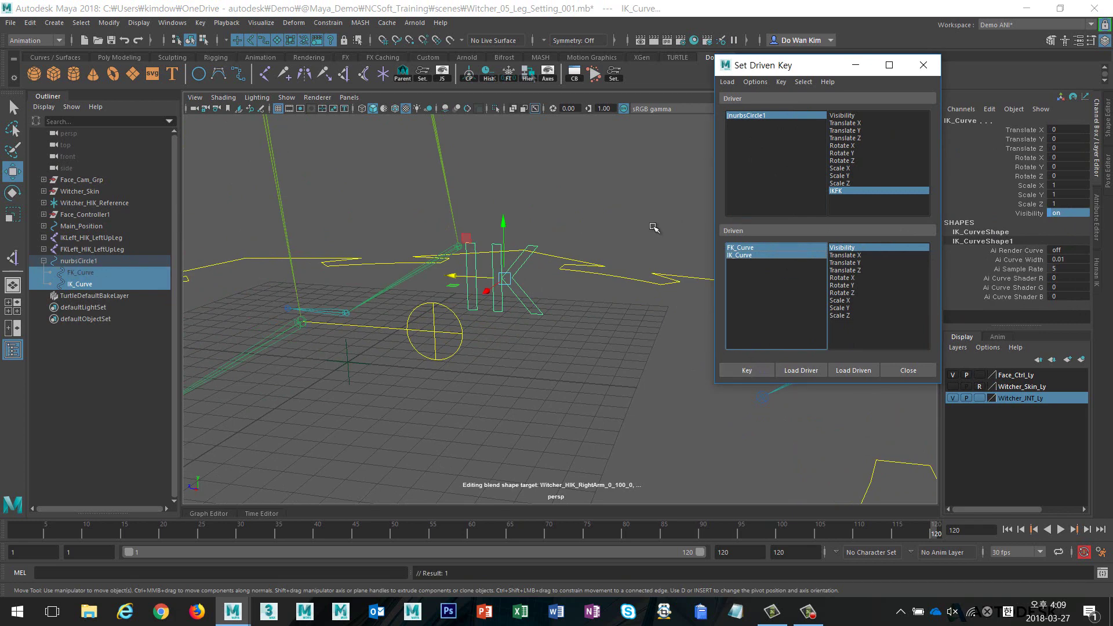
left_click(923, 65)
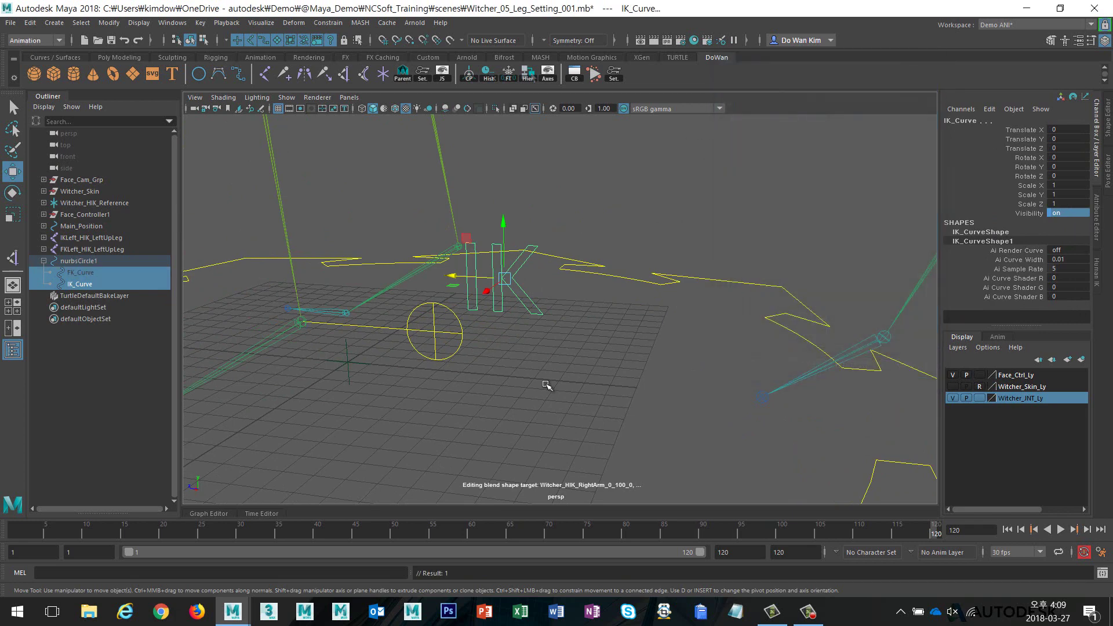
left_click(478, 348)
Bring up Set Driven Key with nurbsCircle1's IKFK channel selected
left_click(1022, 223)
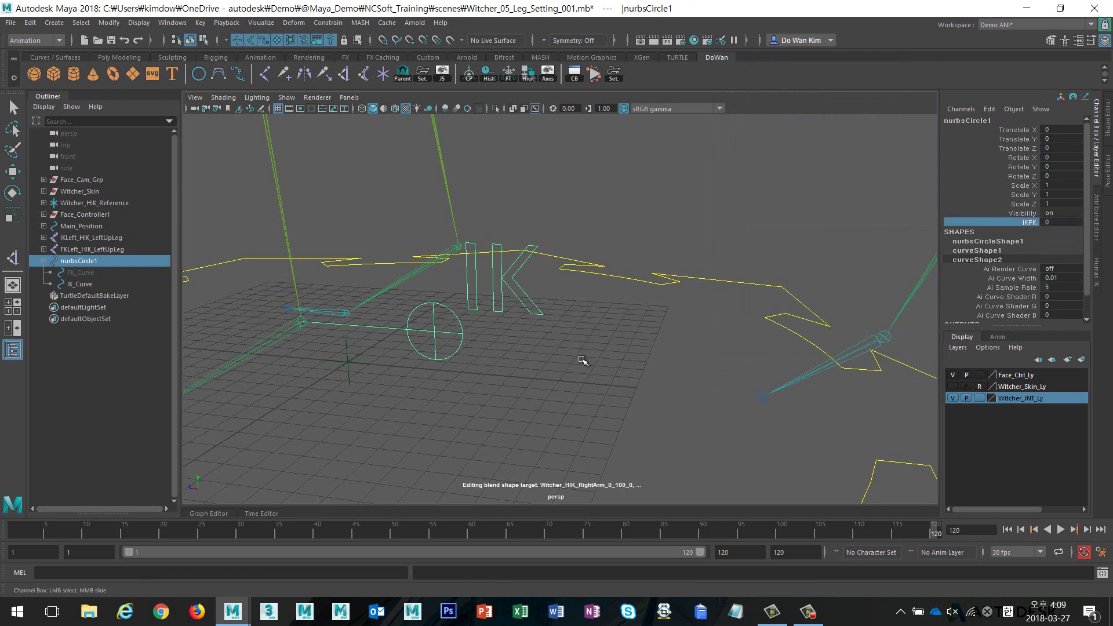
mouse_move(541, 364)
left_mouse_down("alt")
mouse_move(677, 364)
mouse_move(643, 365)
left_mouse_up("alt")
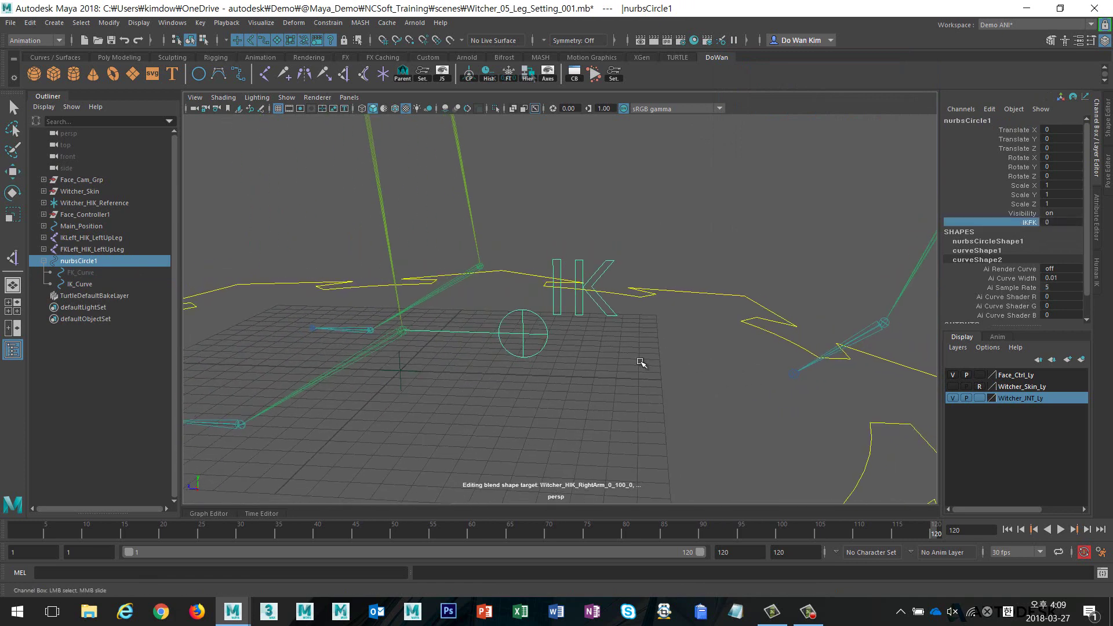
left_click(423, 73)
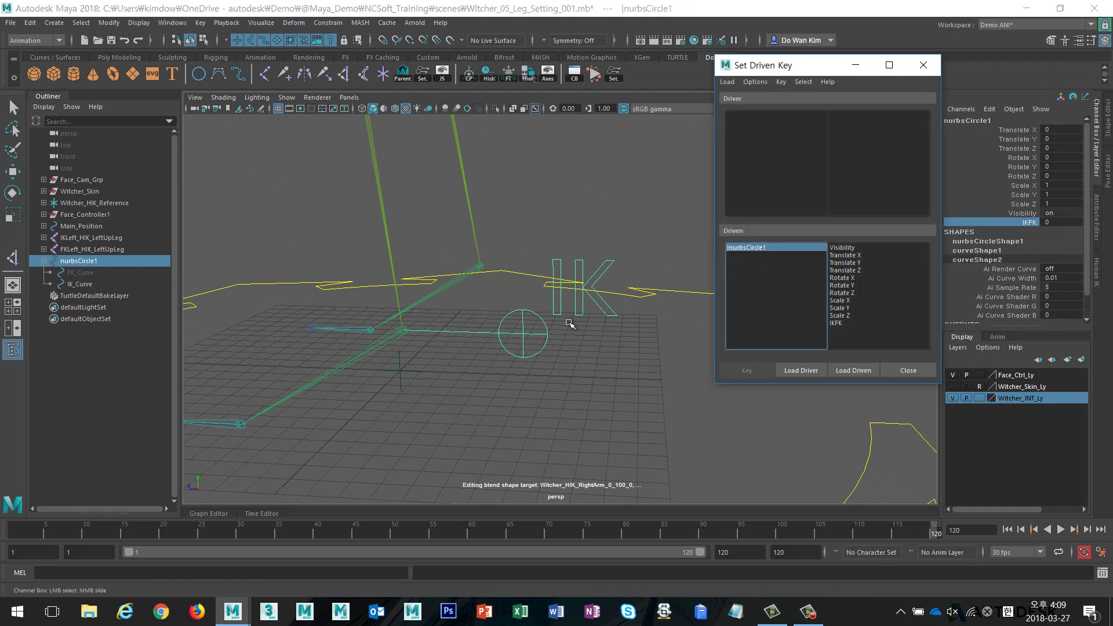
left_click_drag(571, 324, 561, 352, "alt")
Load FK_Curve and IK_Curve as driven and nurbsCircle1's IKFK as the driver
left_click_drag(96, 273, 96, 284)
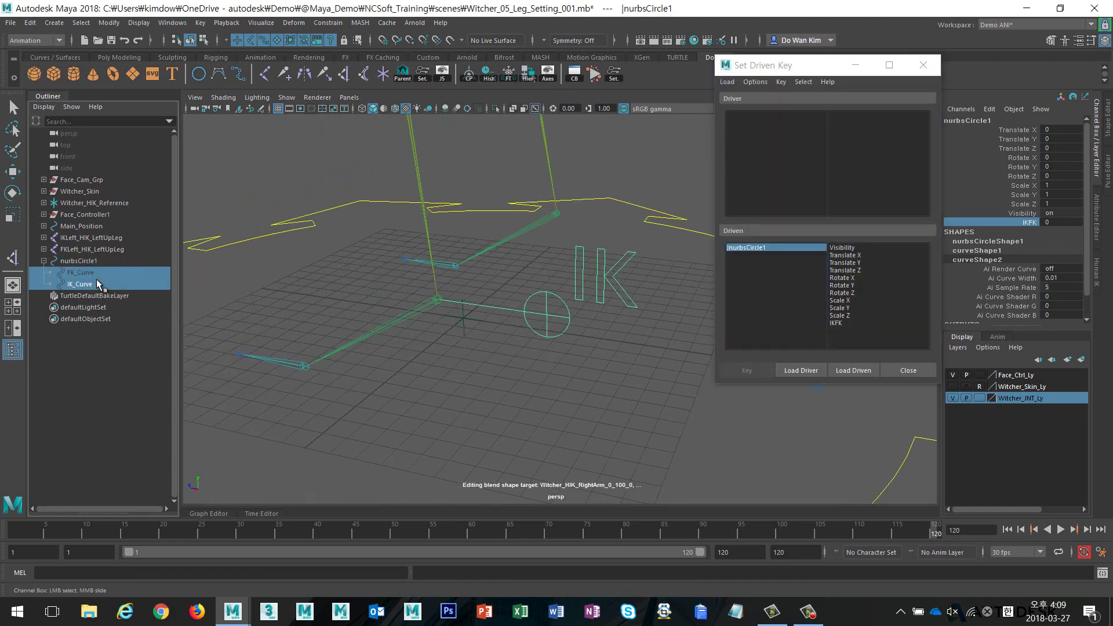
key("w")
left_click(868, 371)
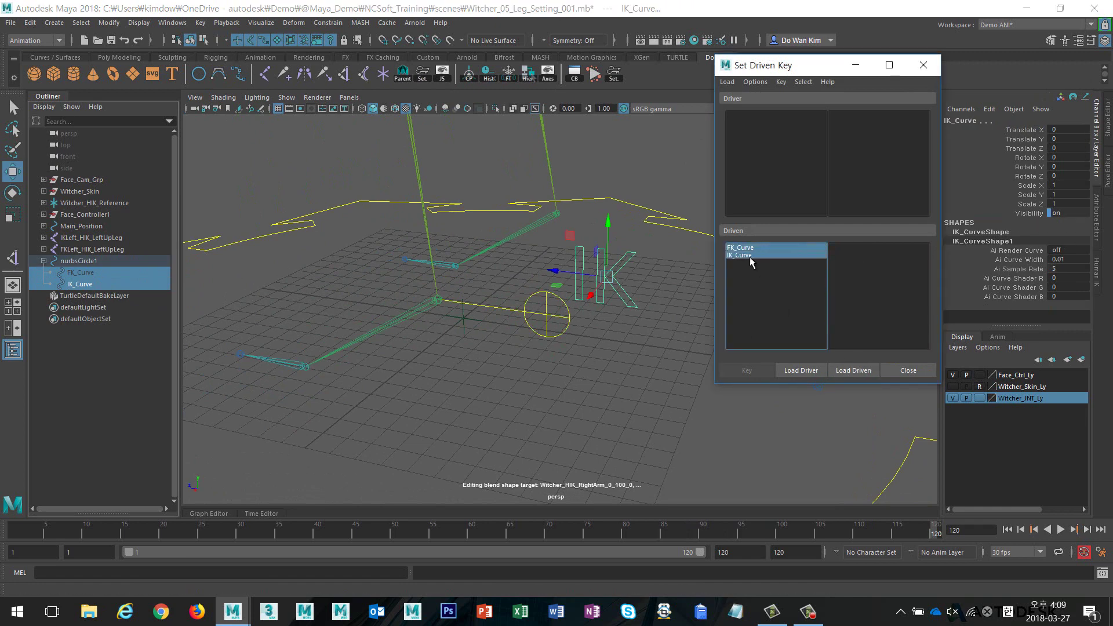
key("Up")
left_click(794, 370)
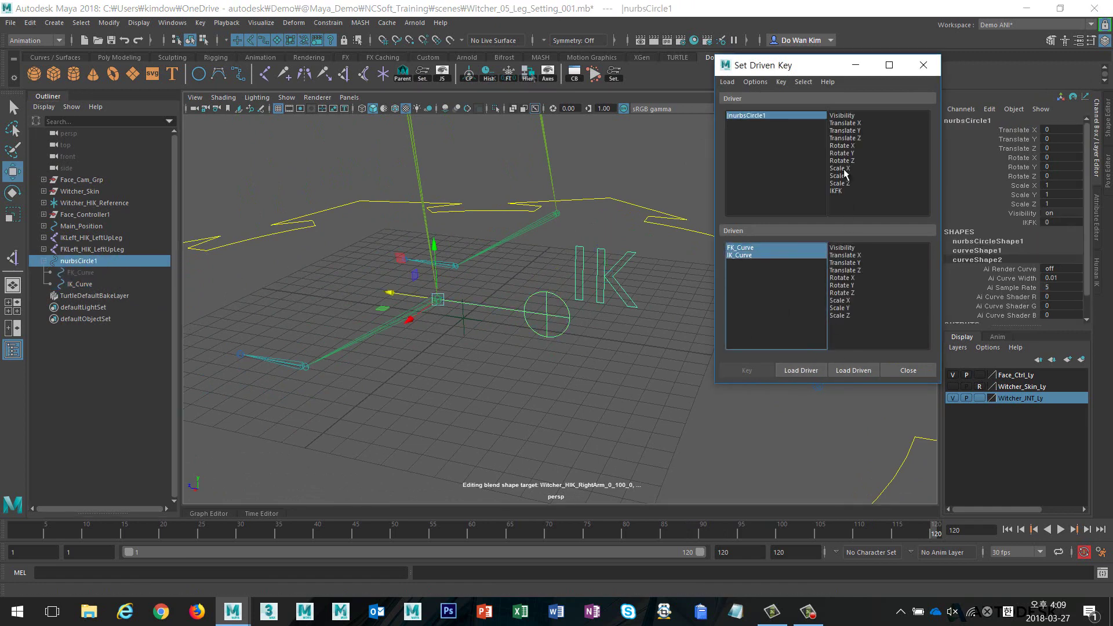
left_click(851, 116)
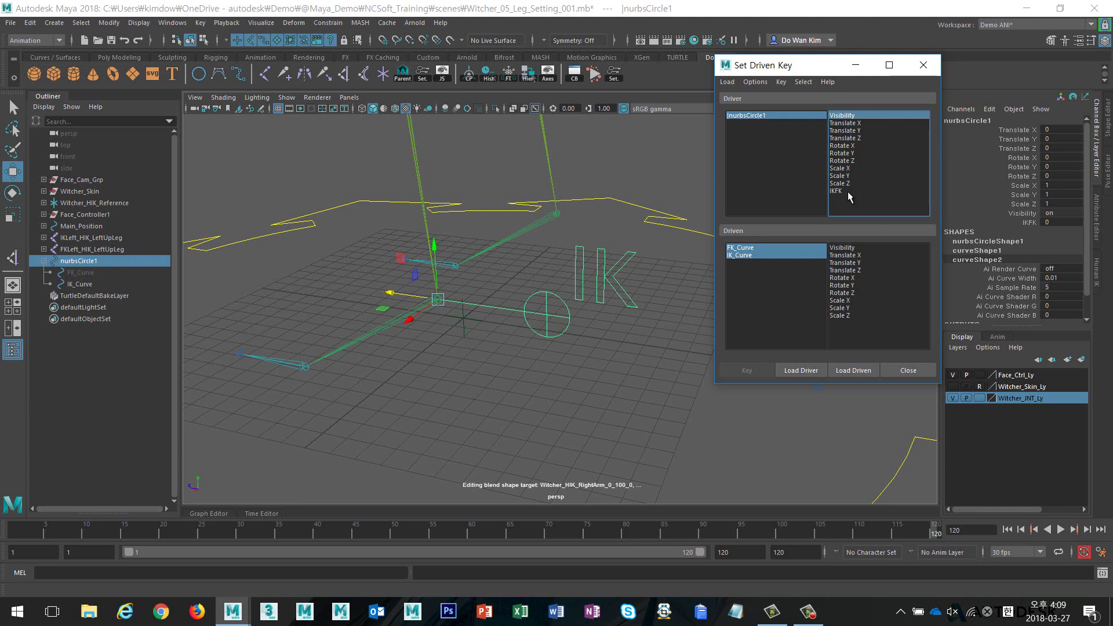
left_click(846, 191)
Choose Visibility on both curves as the driven attribute against IKFK
left_click(798, 248)
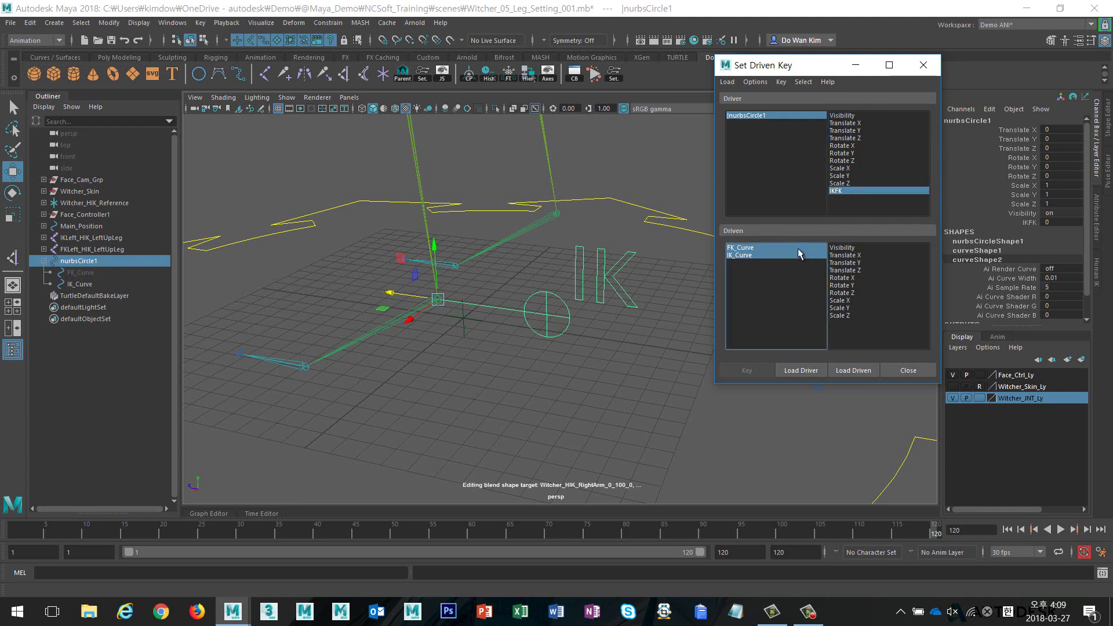
left_click(809, 255, "shift")
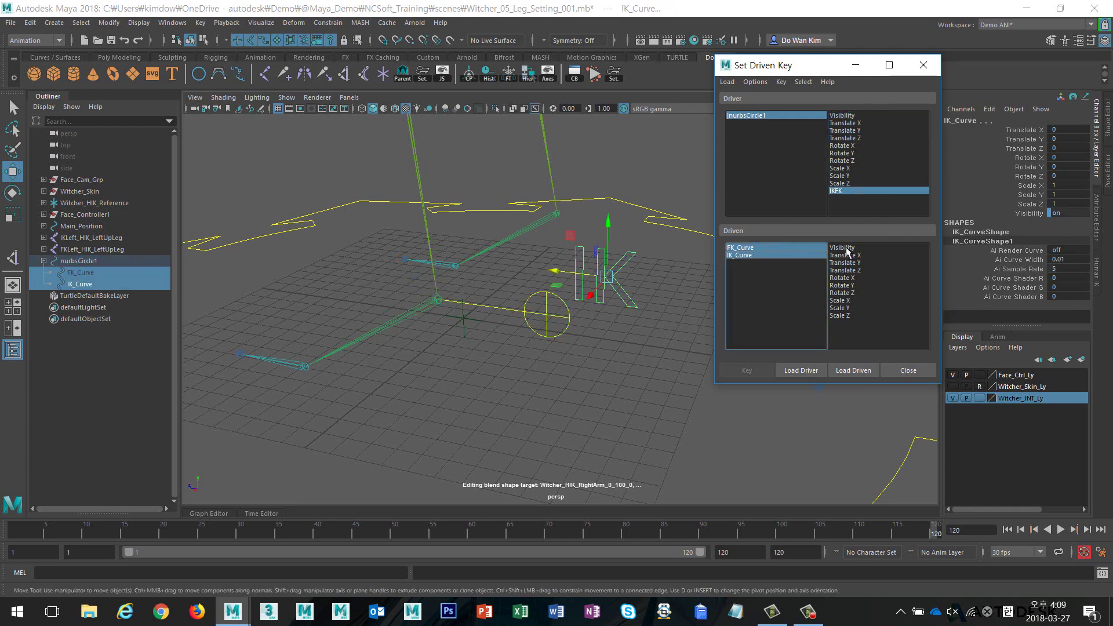
left_click(843, 247)
left_click(771, 117)
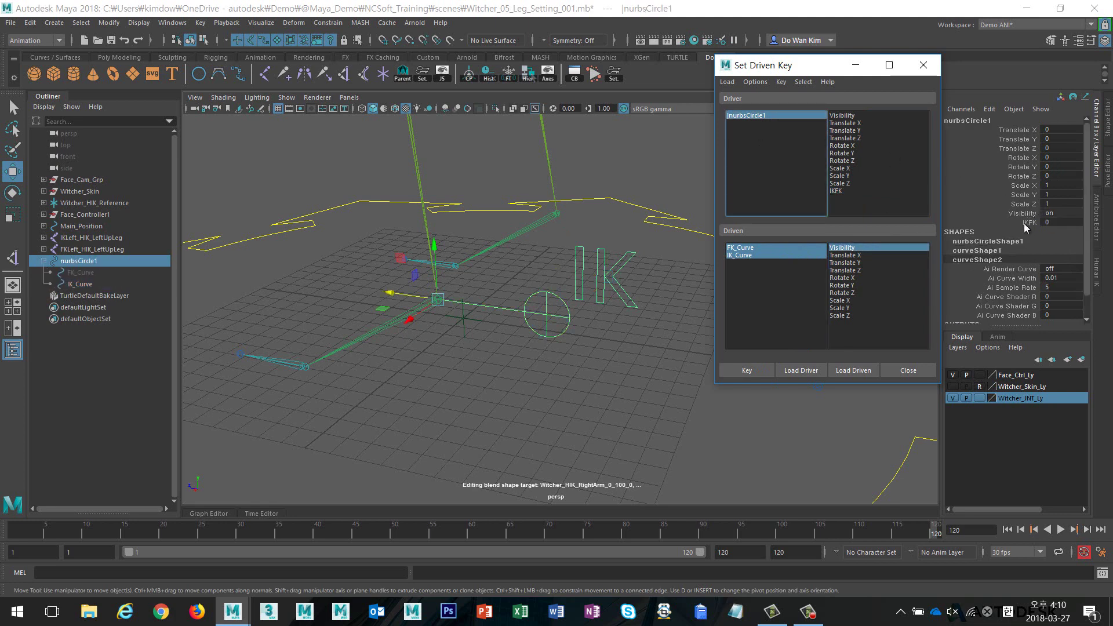
left_click(755, 374)
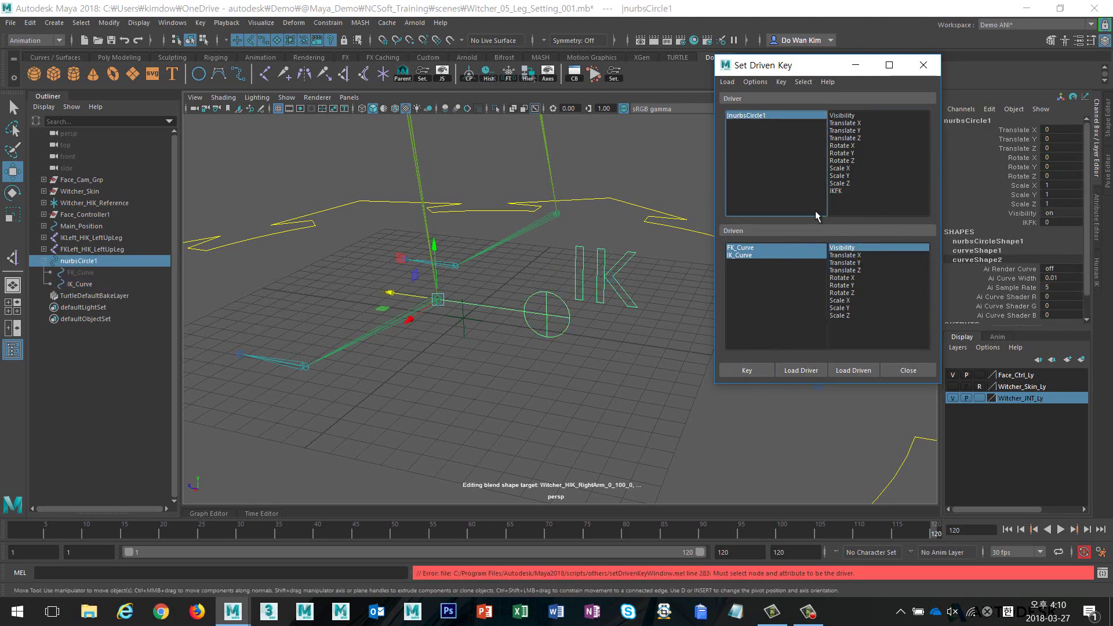
left_click(846, 191)
left_click(755, 372)
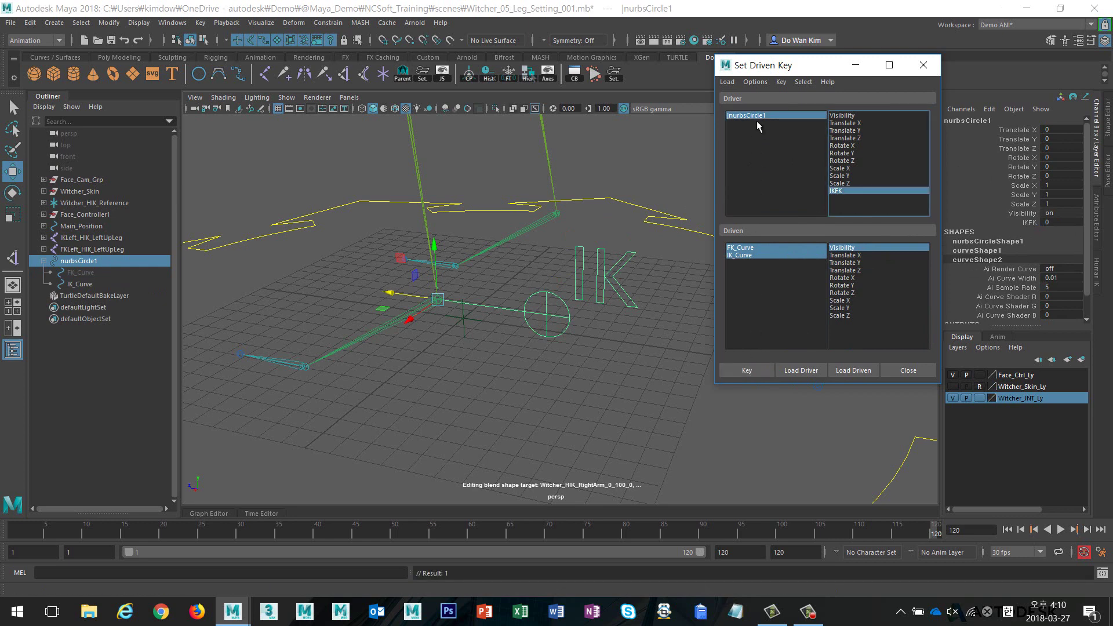
Set IKFK to 1, FK_Curve visibility on and IK_Curve visibility off
left_click(1023, 222)
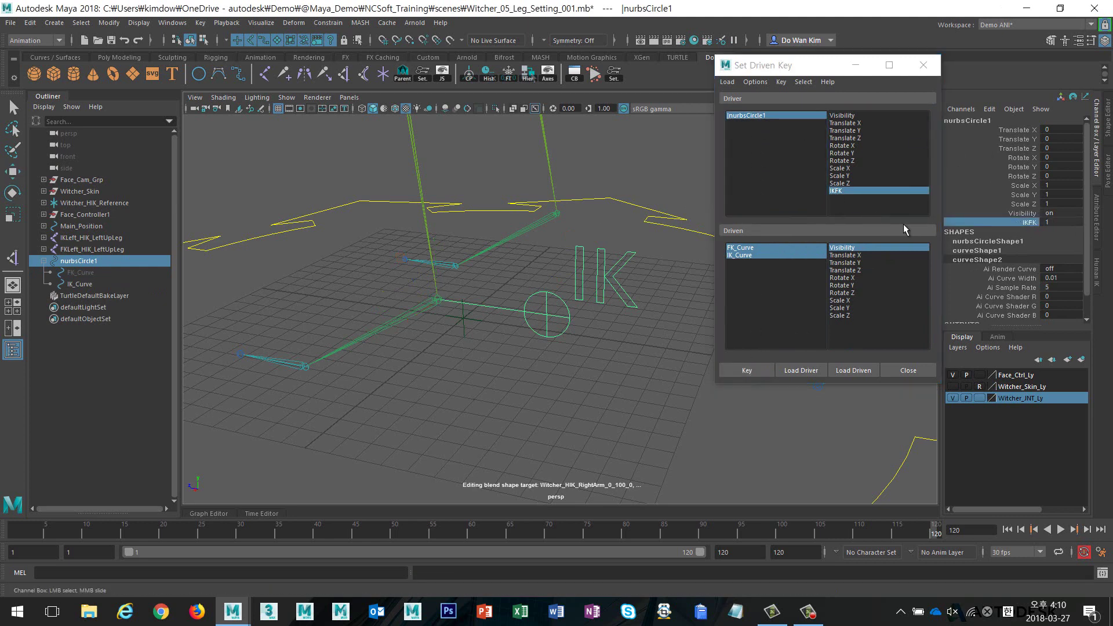
left_click(799, 249)
key("w")
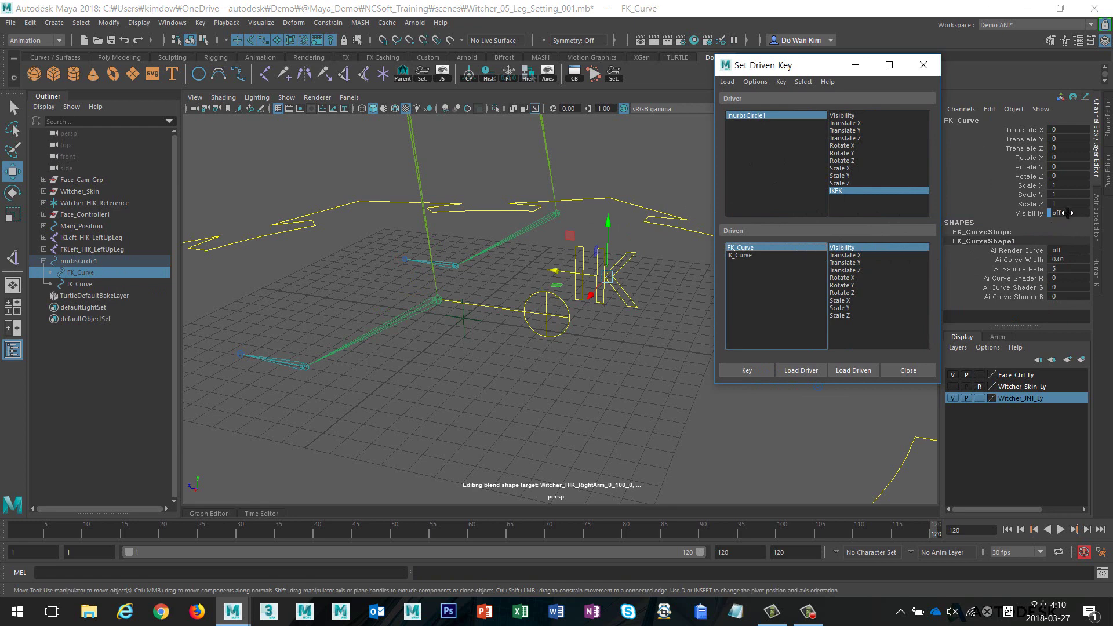
middle_click_drag(1067, 213, 1054, 213)
left_click(780, 255)
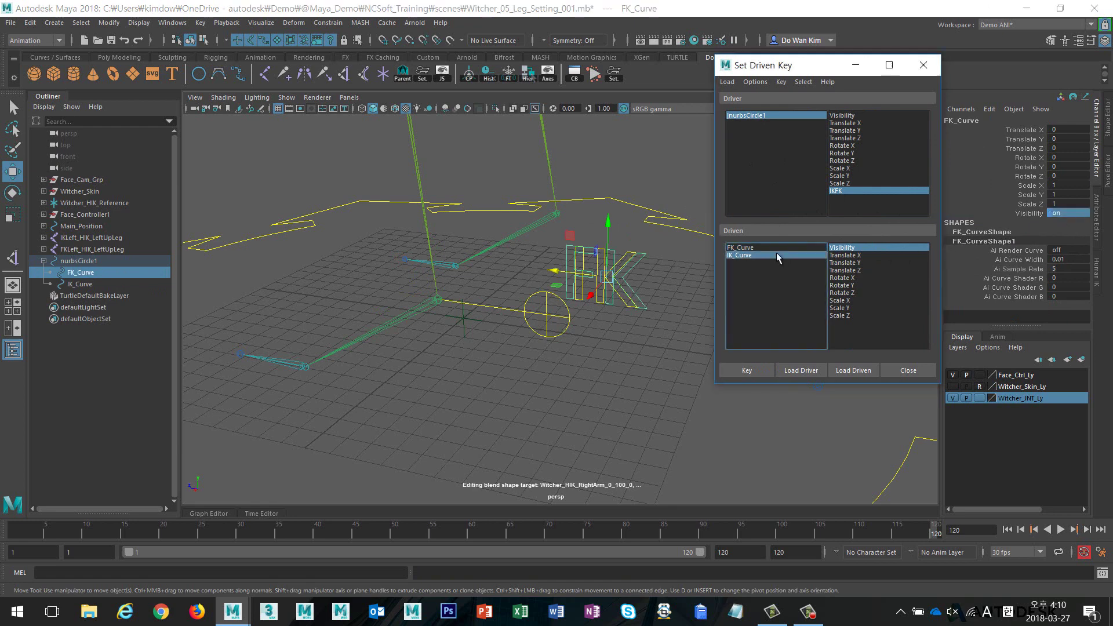
left_click(1064, 214)
type("ff")
key("Return")
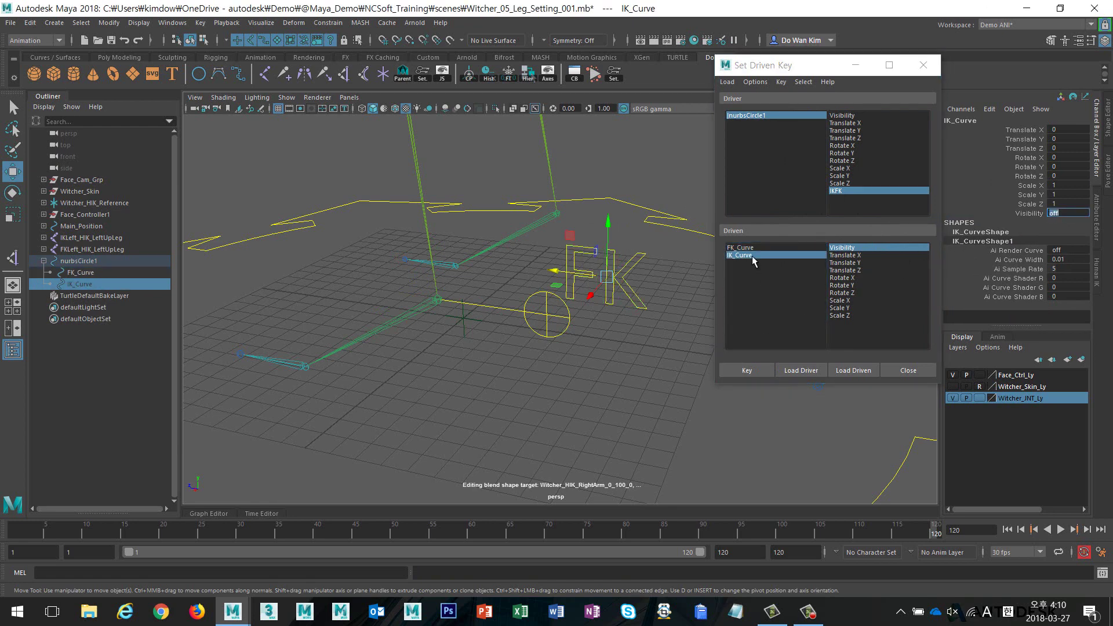
Key both curves' visibility at IKFK 1, close the window and deselect
left_click(753, 248, "shift")
left_click(747, 370)
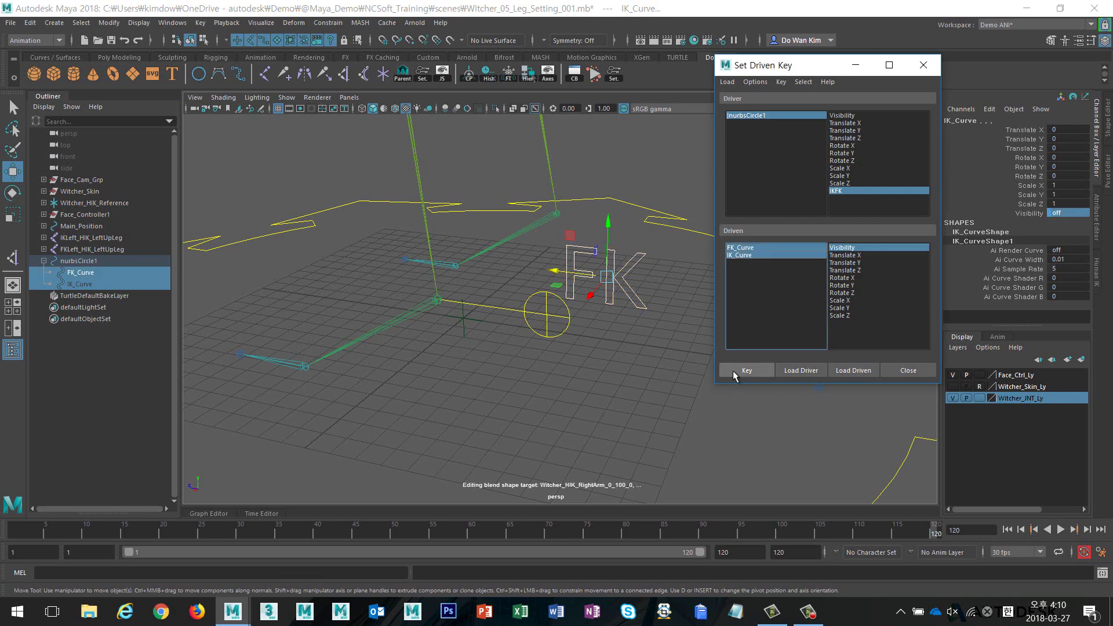
left_click(897, 372)
left_click(623, 339)
Slide nurbsCircle1's IKFK from 1 to 0 and view the whole leg
left_click(563, 334)
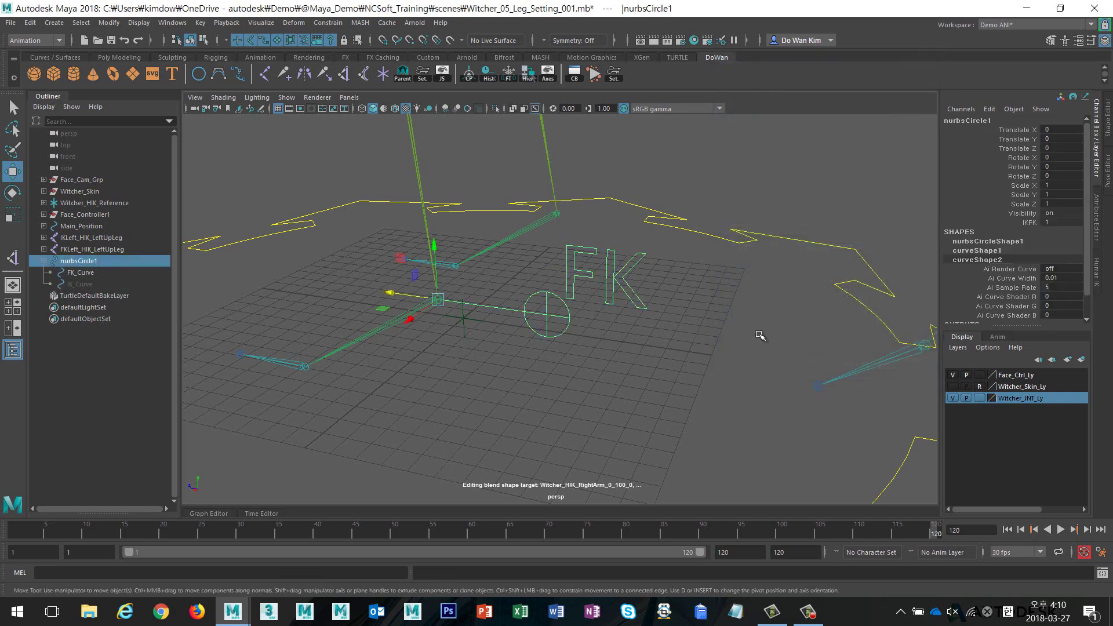
left_click(1025, 223)
middle_click_drag(689, 300, 515, 301)
right_click_drag(690, 353, 366, 336, "alt")
middle_click_drag(365, 336, 608, 364, "alt")
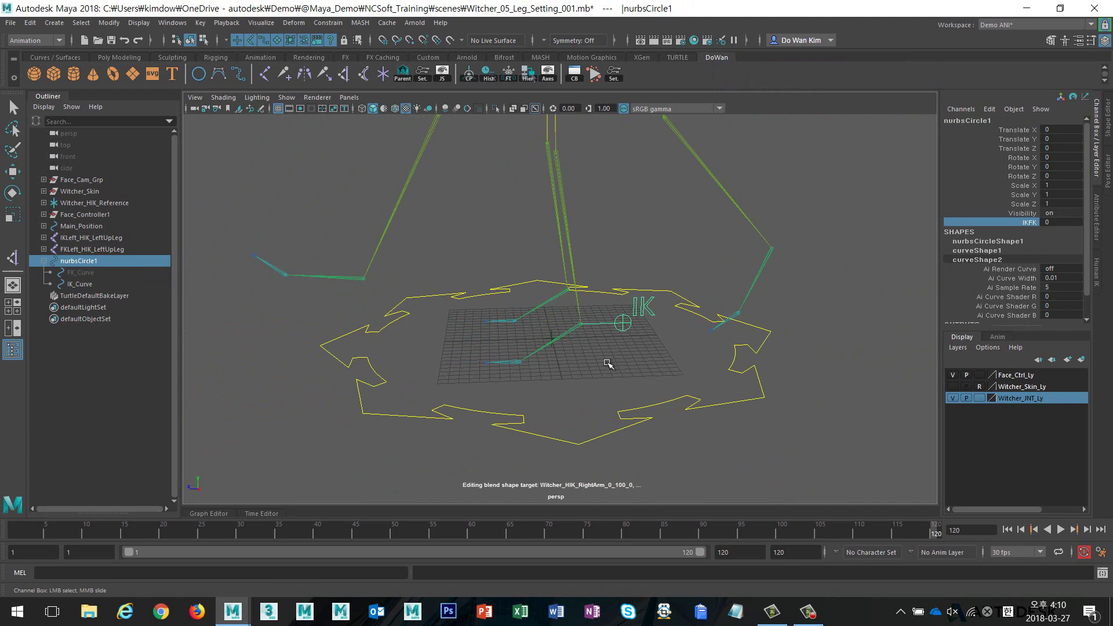
mouse_move(629, 361)
left_mouse_down("alt")
mouse_move(542, 331)
mouse_move(580, 373)
mouse_move(611, 392)
mouse_move(629, 385)
left_mouse_up("alt")
right_click_drag(667, 335, 644, 341, "alt")
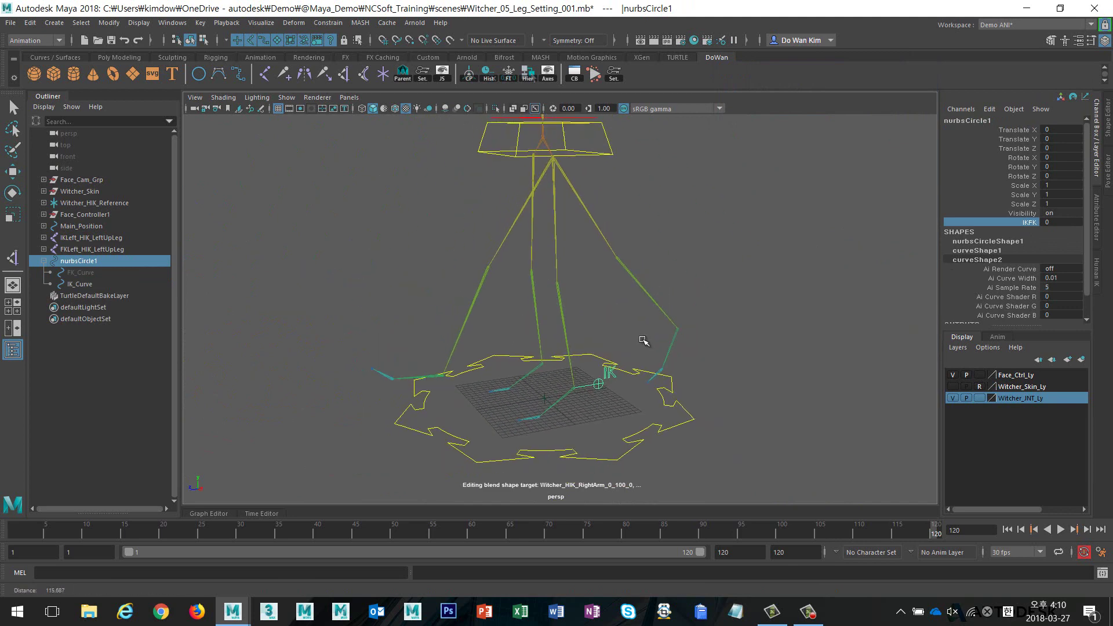
mouse_move(644, 341)
left_mouse_down("alt")
mouse_move(599, 386)
mouse_move(589, 318)
left_mouse_up("alt")
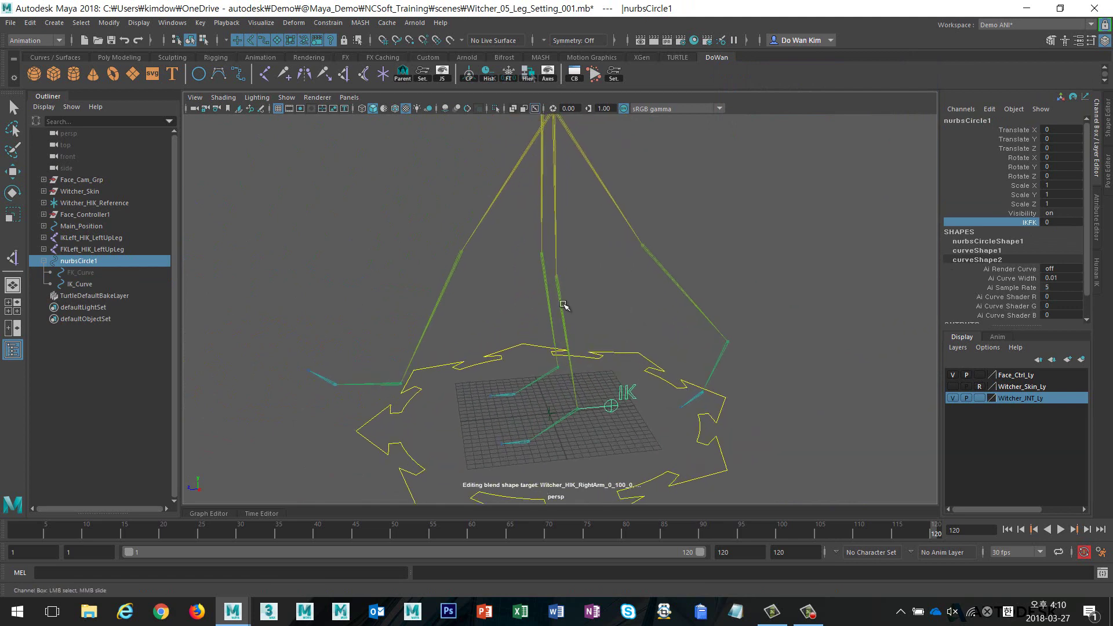
Test-rotate the Witcher_HIK_LeftLeg joint, then undo the rotation
left_click(564, 306)
key("e")
left_click_drag(526, 301, 514, 301)
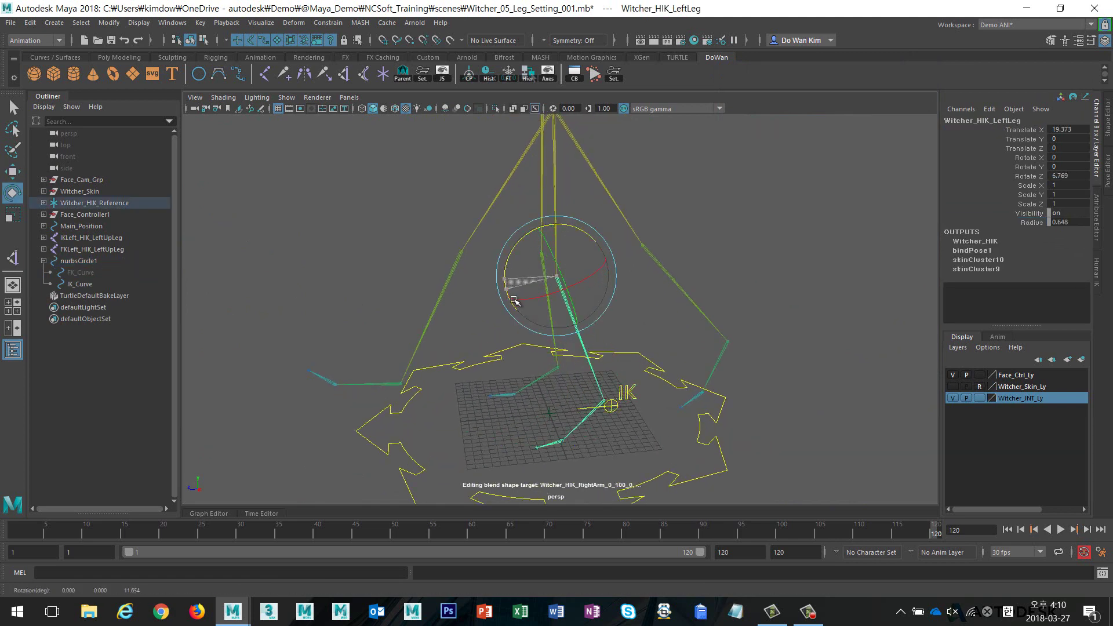
key("ctrl+z")
middle_click_drag(835, 446, 850, 378, "alt")
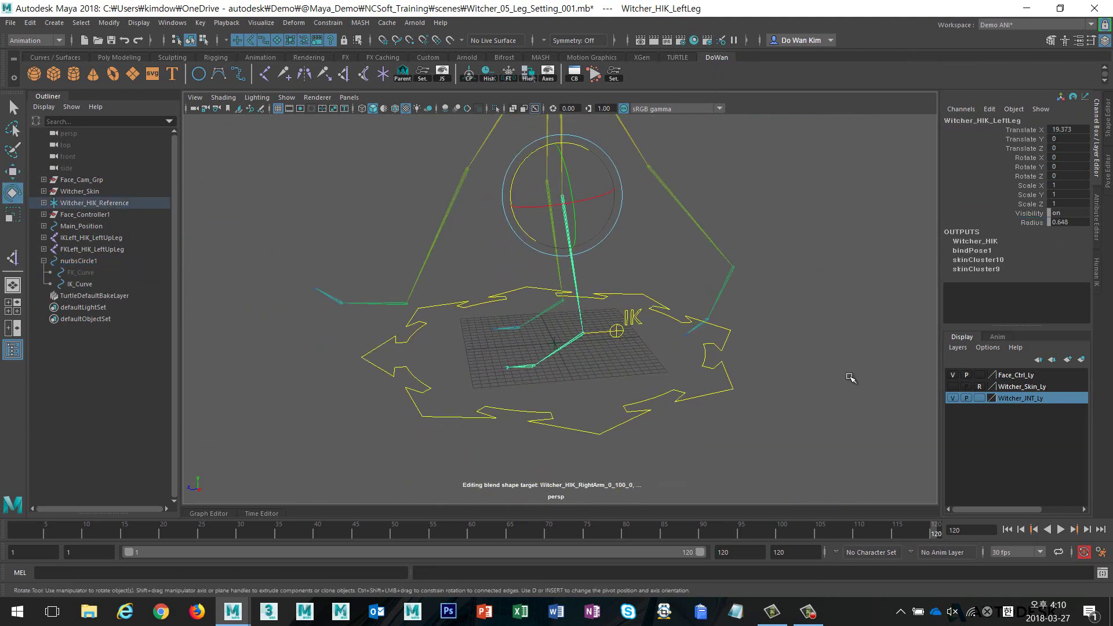
Select the Witcher_HIK_LeftFoot joint, then add nurbsCircle1 to the selection
left_click(577, 339)
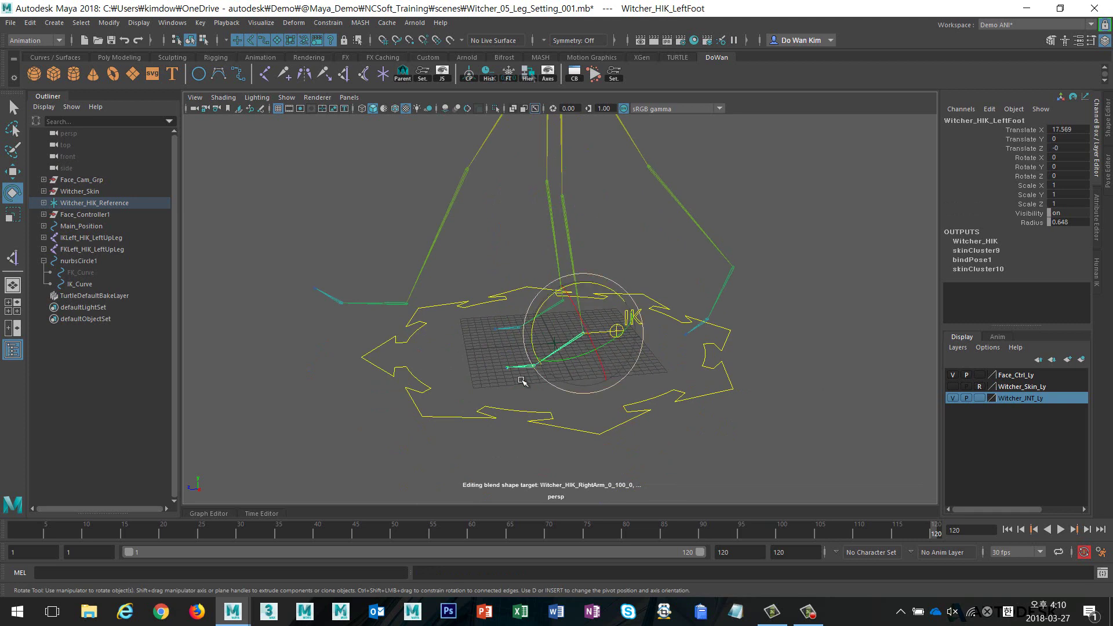
right_click_drag(521, 380, 745, 390, "alt")
key("q")
left_click(654, 349)
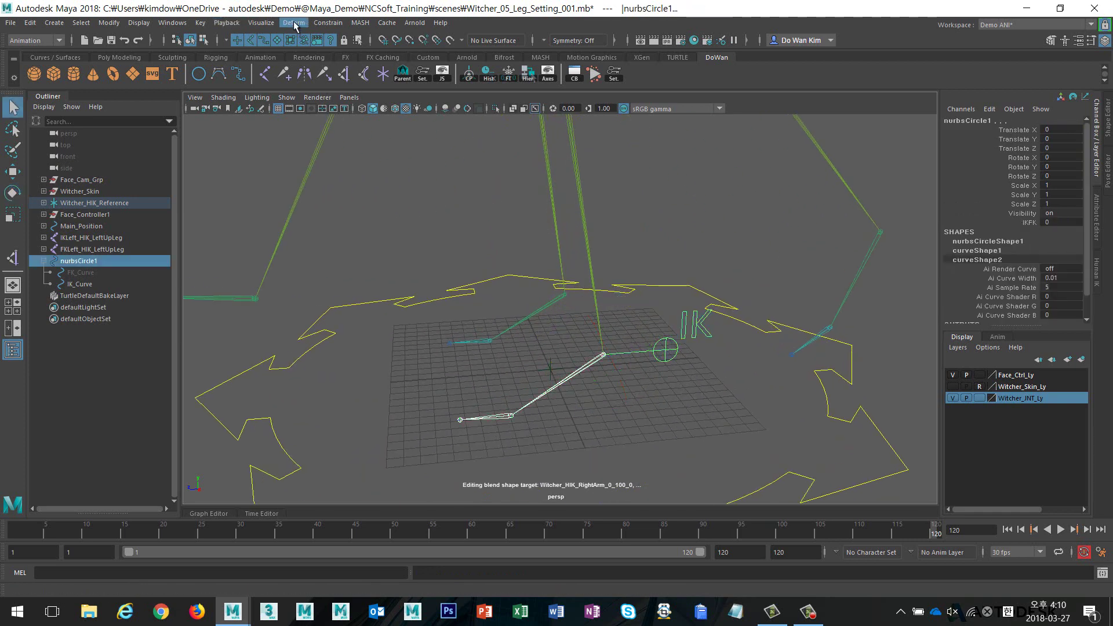
Parent-constrain nurbsCircle1 to the Witcher_HIK_LeftFoot joint
left_click(321, 24)
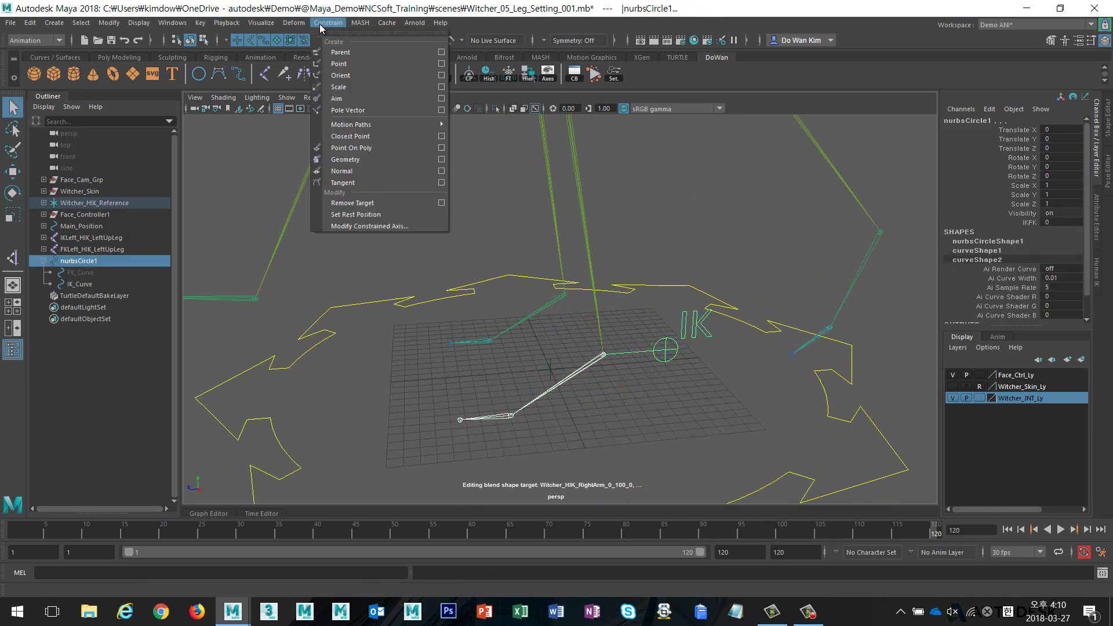
left_click(352, 54)
left_click(706, 233)
right_click_drag(803, 281, 444, 262, "alt")
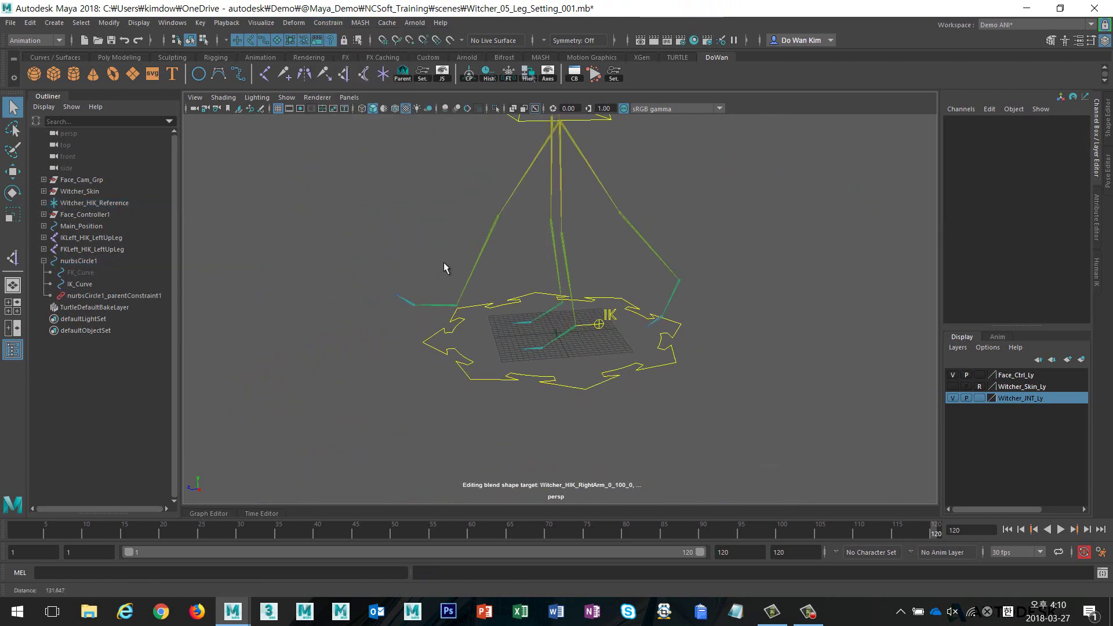
Rotate the Witcher_HIK_LeftLeg joint to check the control follows, then undo
left_click(565, 253)
key("e")
left_click_drag(513, 233, 557, 279)
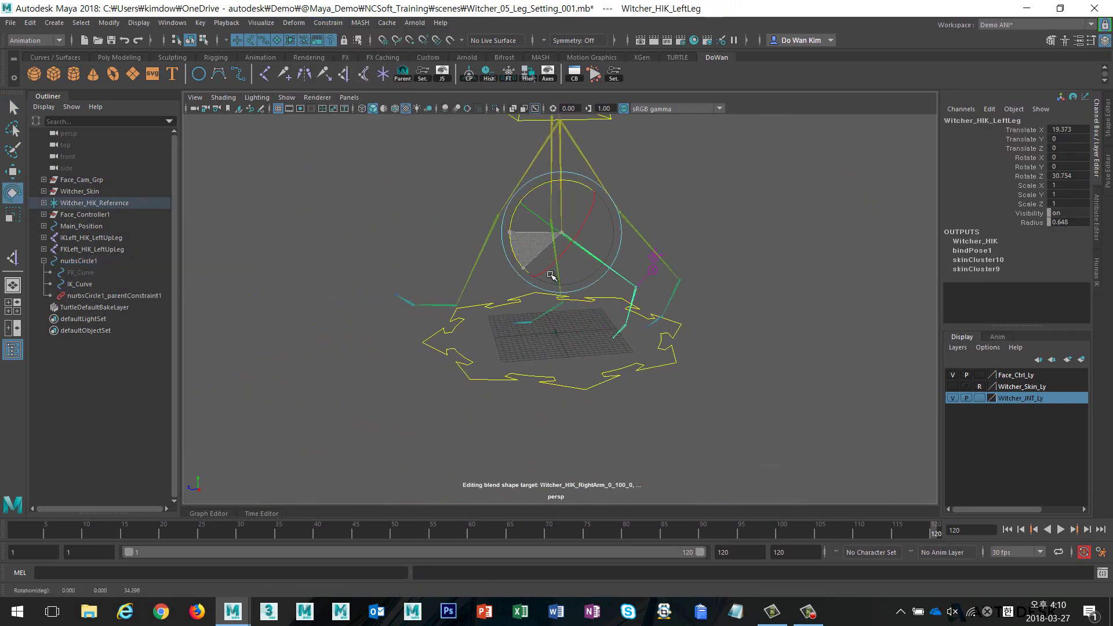
key("ctrl+z")
Reselect nurbsCircle1 and highlight its Translate X through Visibility channels
left_click(753, 253)
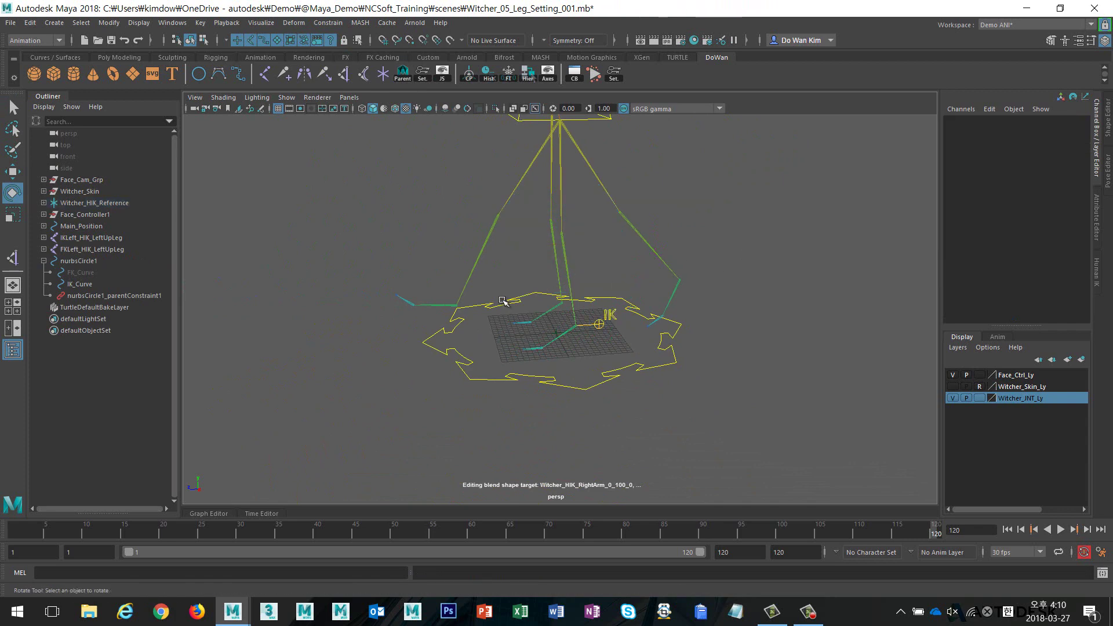
scroll(776, 315, "up", 5)
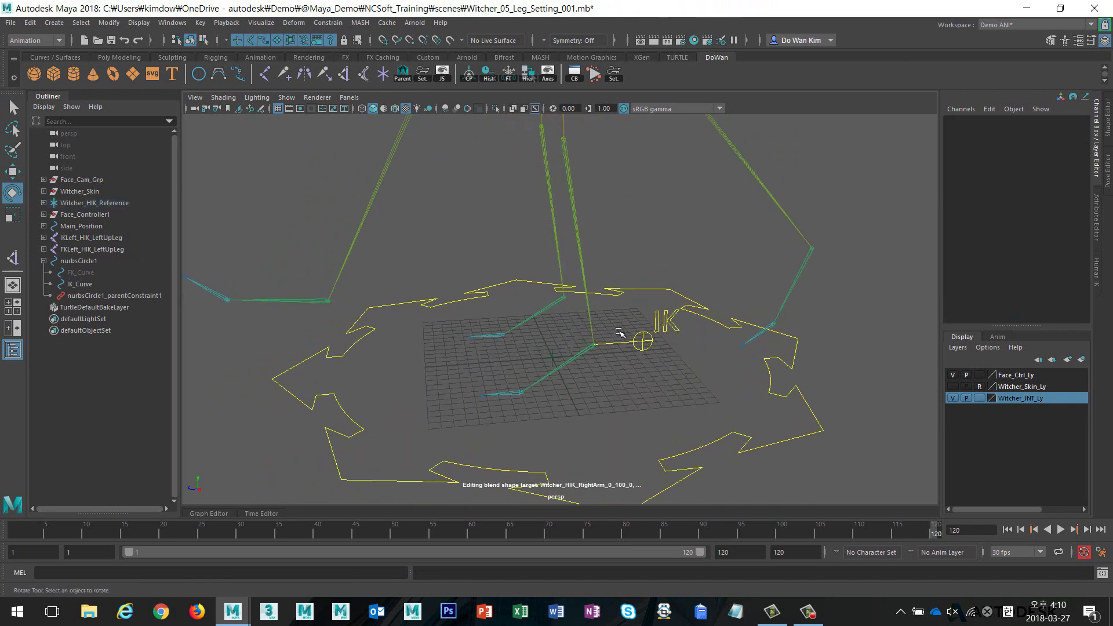
left_click(641, 348)
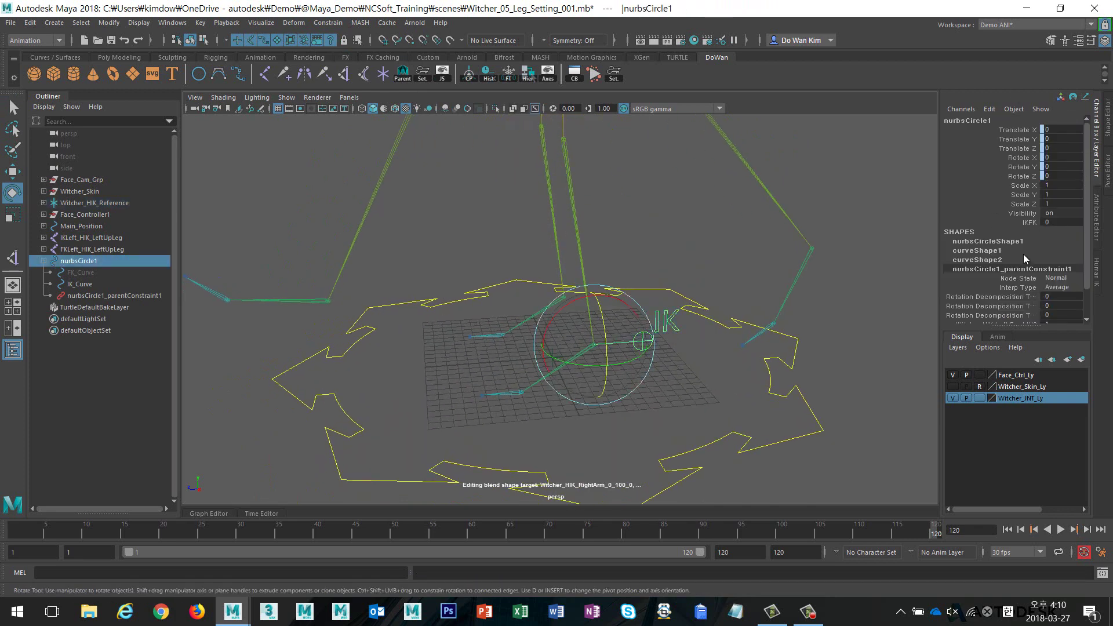
left_click_drag(1025, 214, 1013, 132)
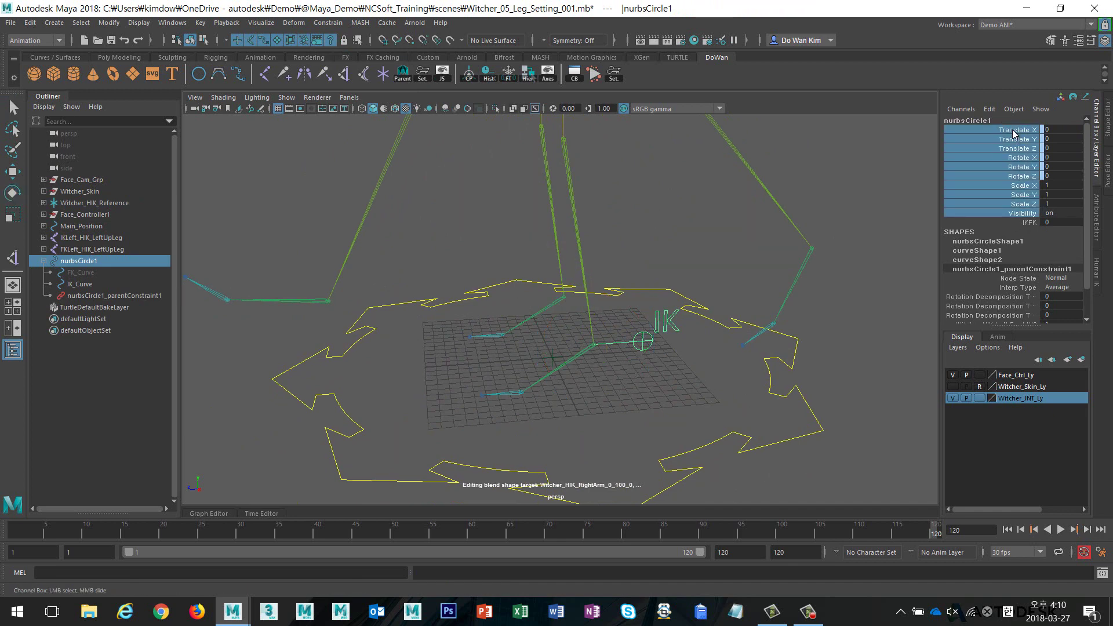
Hide nurbsCircle1's translate, rotate, scale and visibility channels, leaving only IKFK
right_click(1013, 134)
left_click(1032, 417)
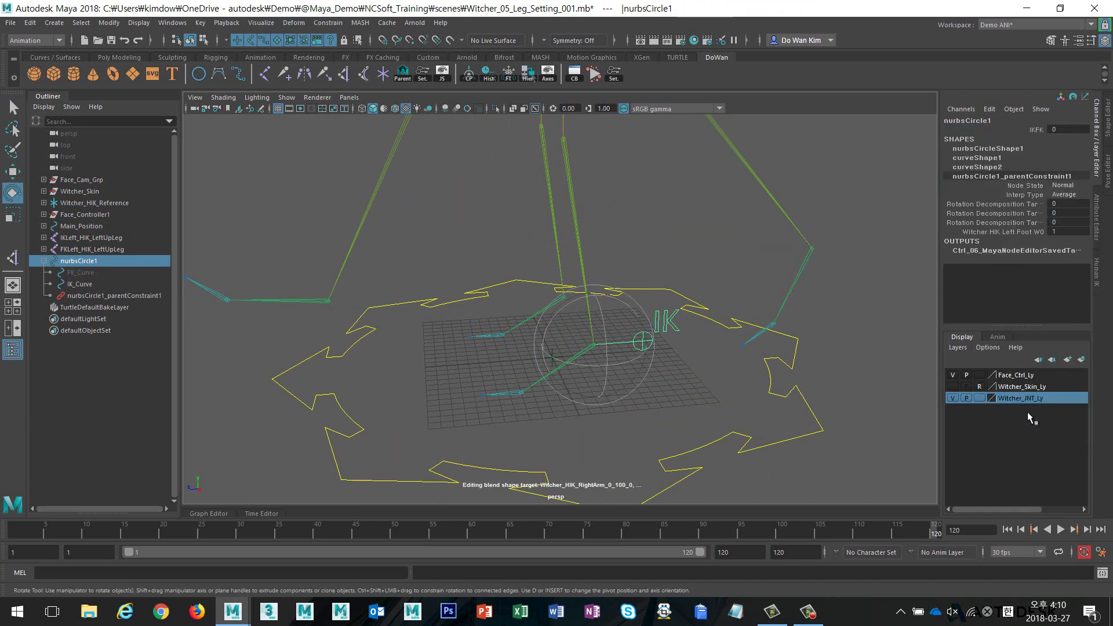
left_click(820, 208)
left_click_drag(692, 293, 647, 301, "alt")
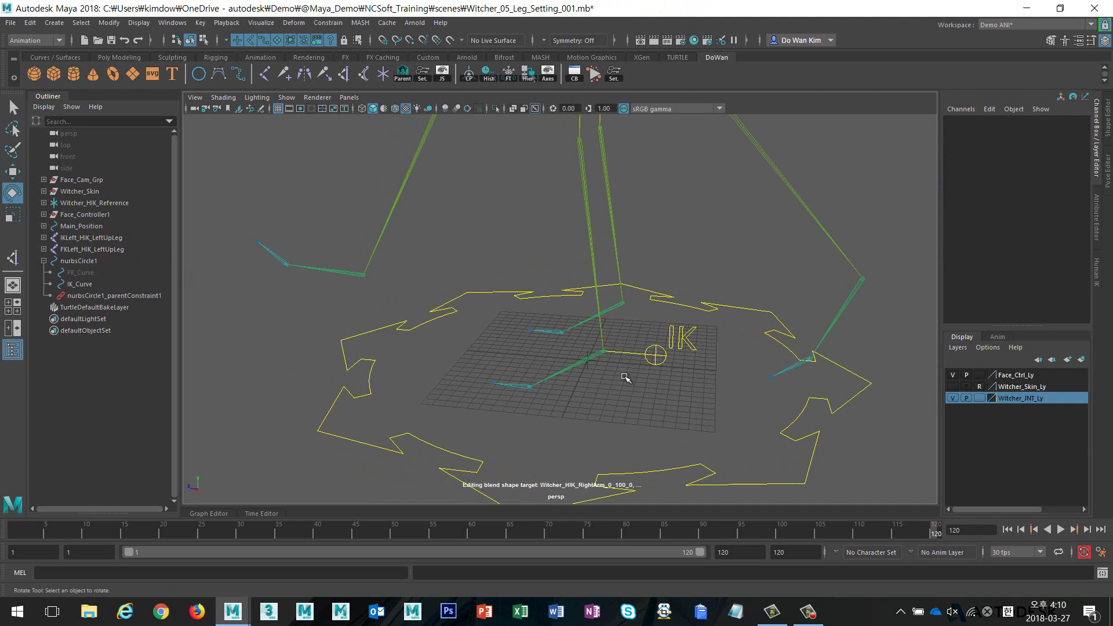
left_click(664, 354)
left_click(712, 385)
mouse_move(712, 385)
left_mouse_down("alt")
mouse_move(569, 342)
mouse_move(732, 350)
left_mouse_up("alt")
Lock and hide translate, rotate, scale and visibility on IK_Curve and FK_Curve
left_click(654, 310)
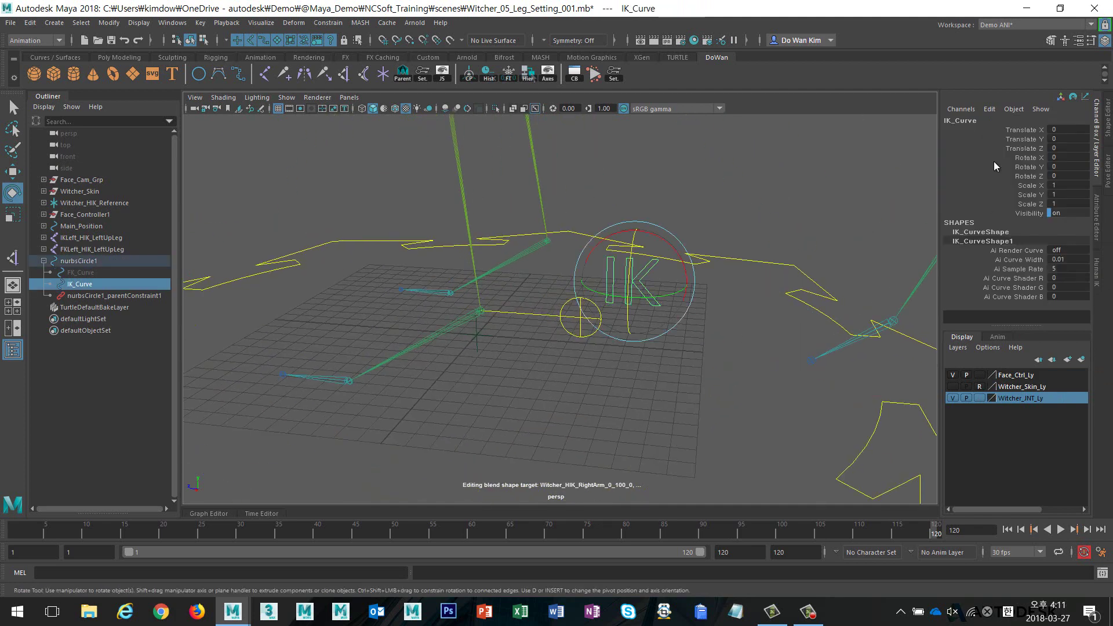
left_click_drag(1026, 216, 1027, 132)
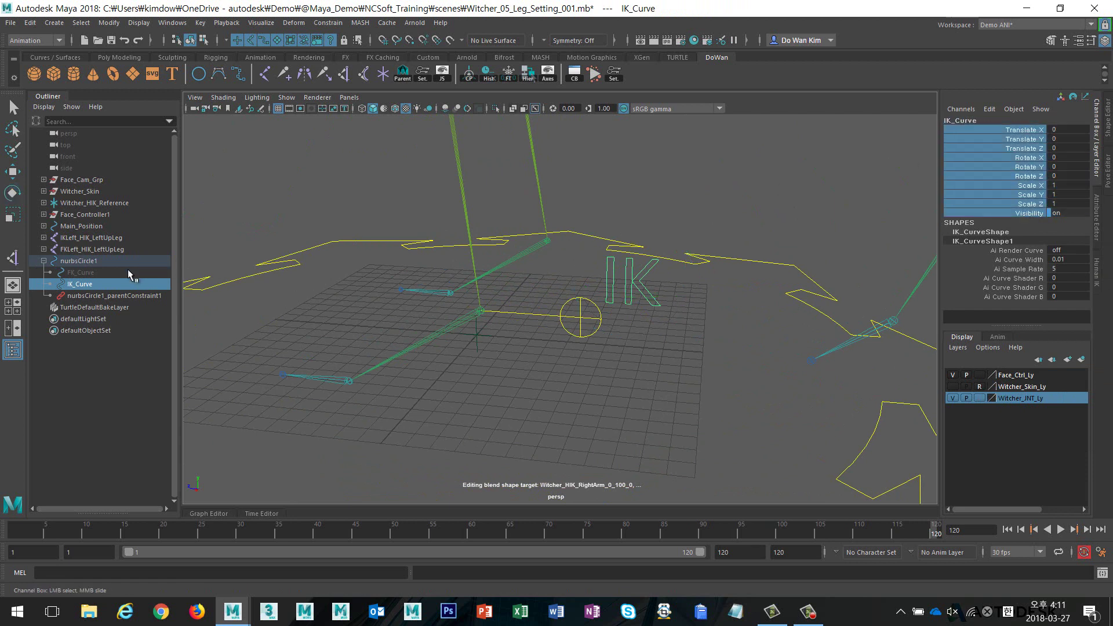
left_click(81, 272, "ctrl")
mouse_move(984, 131)
left_mouse_down()
mouse_move(994, 129)
mouse_move(994, 211)
left_mouse_up()
right_click(994, 202)
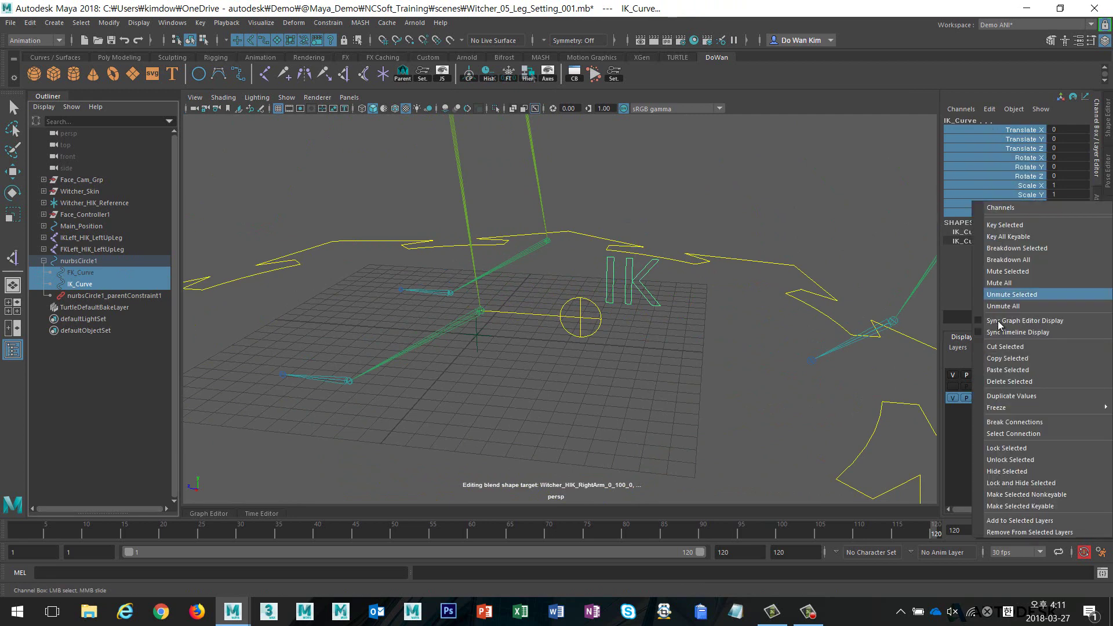
left_click(1001, 483)
Orbit the rig, clear the selection, and reselect the IK_Curve label
key("e")
left_click_drag(670, 378, 684, 473, "alt")
left_click(684, 473)
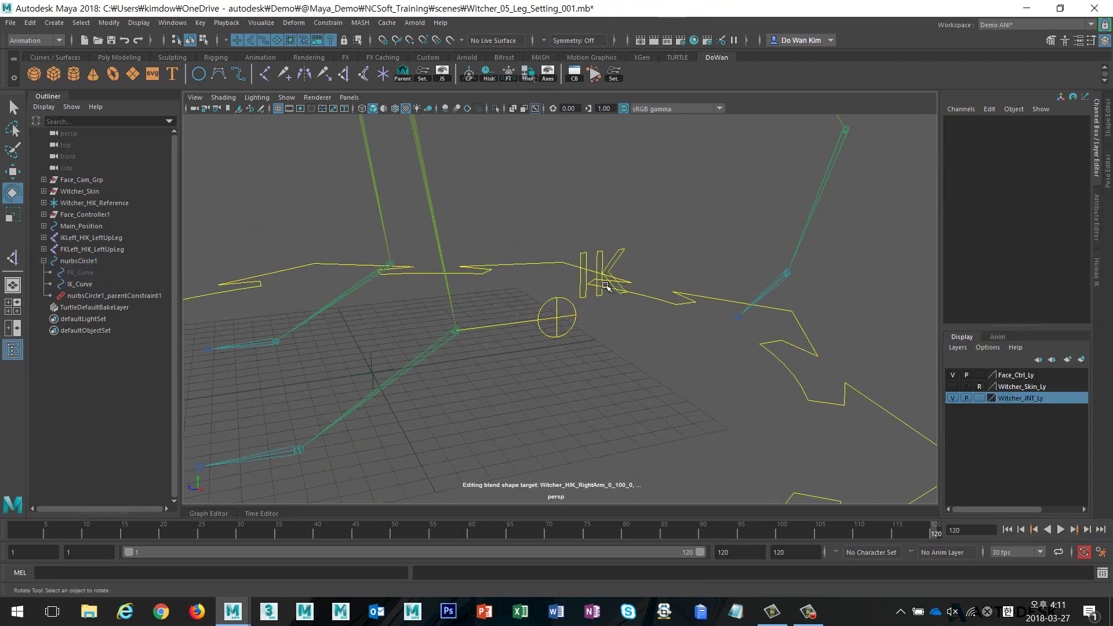
left_click_drag(623, 250, 647, 259)
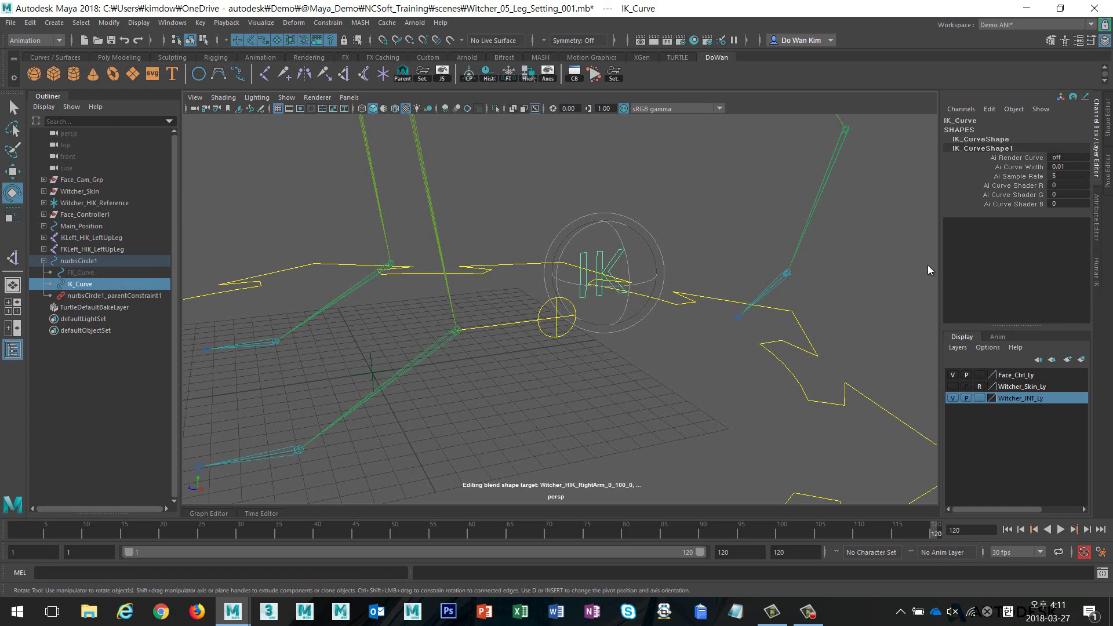
Enable IK_Curve's drawing overrides with Display Type set to Reference
left_click(1098, 239)
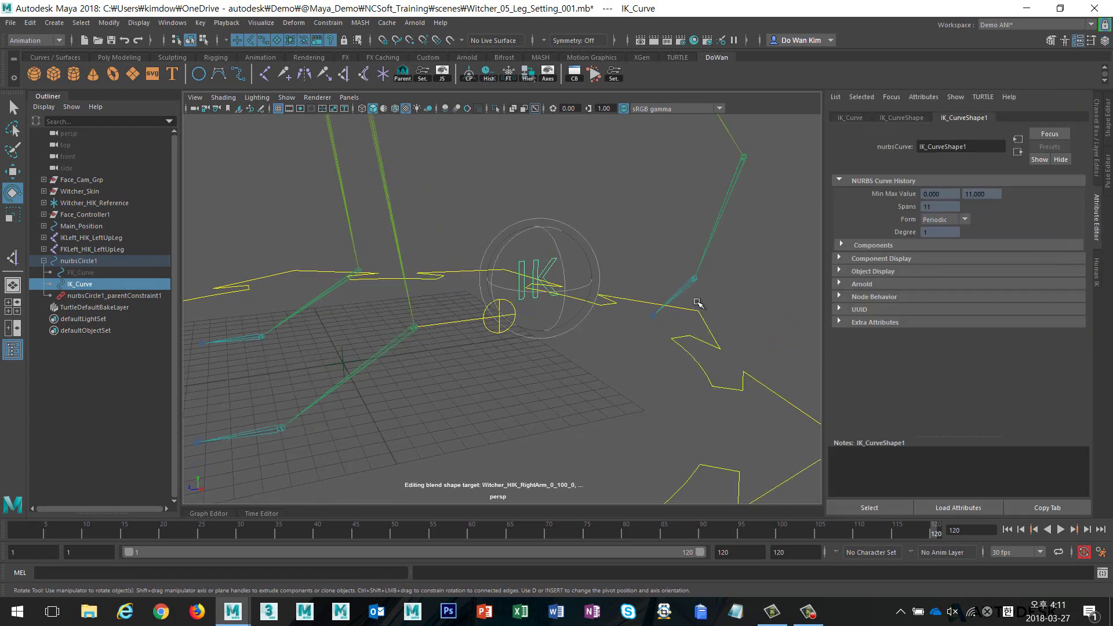
left_click_drag(661, 322, 645, 303, "alt")
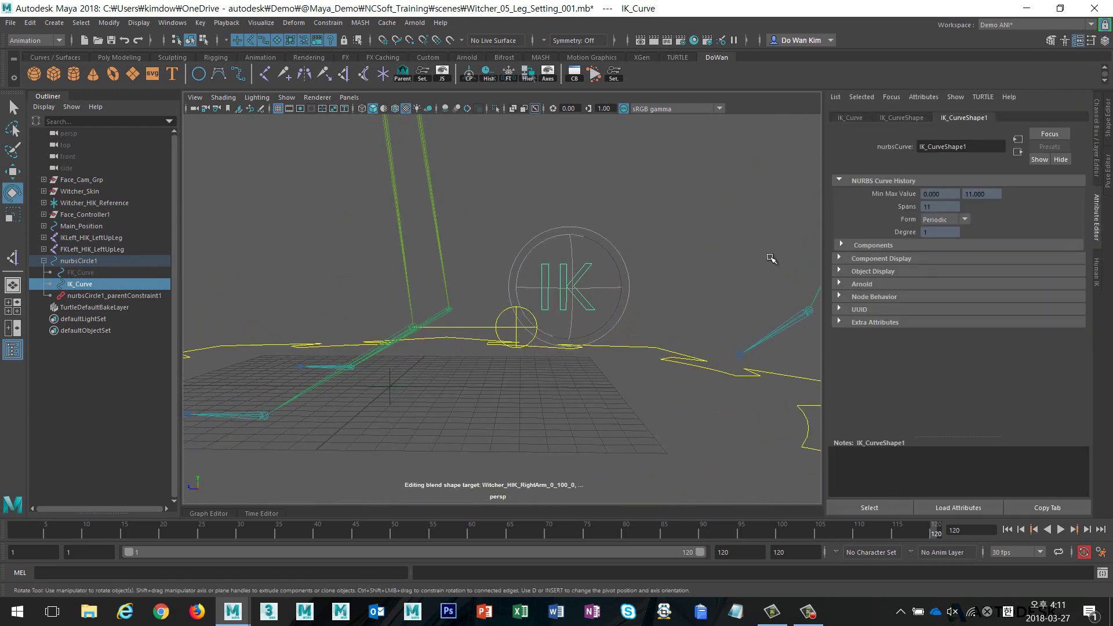
left_click(839, 115)
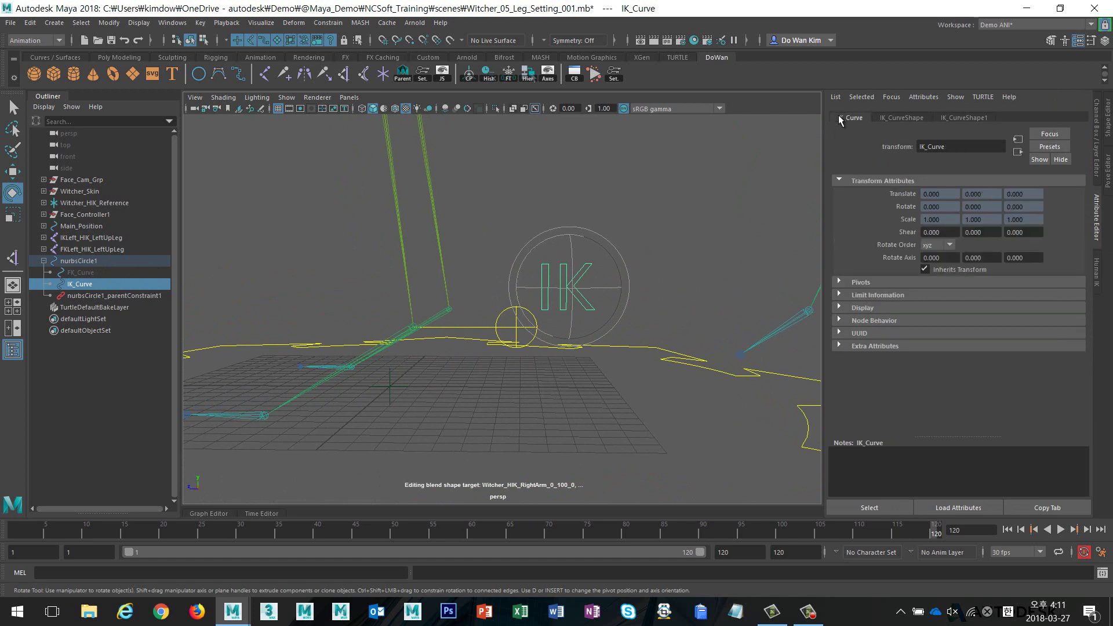
left_click(859, 308)
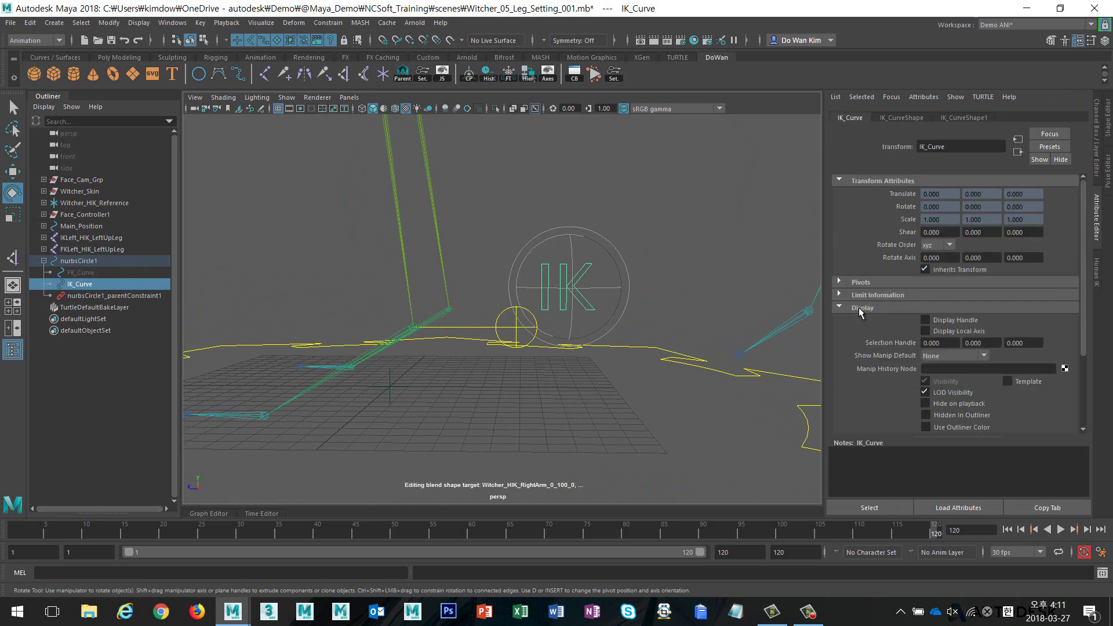
scroll(858, 307, "down", 3)
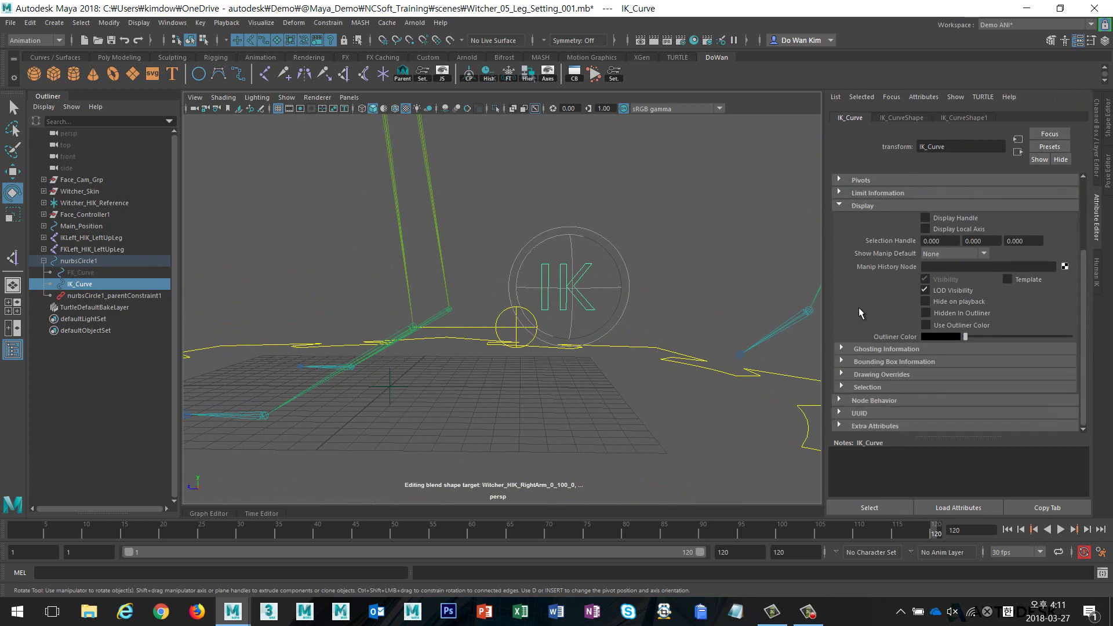
left_click(868, 375)
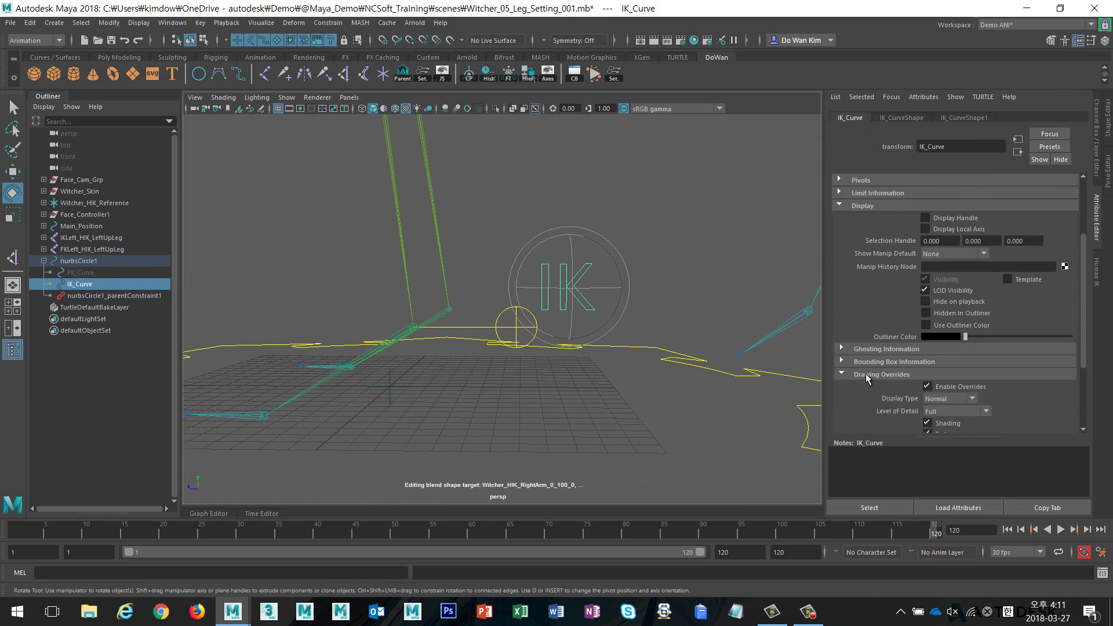
scroll(876, 371, "down", 3)
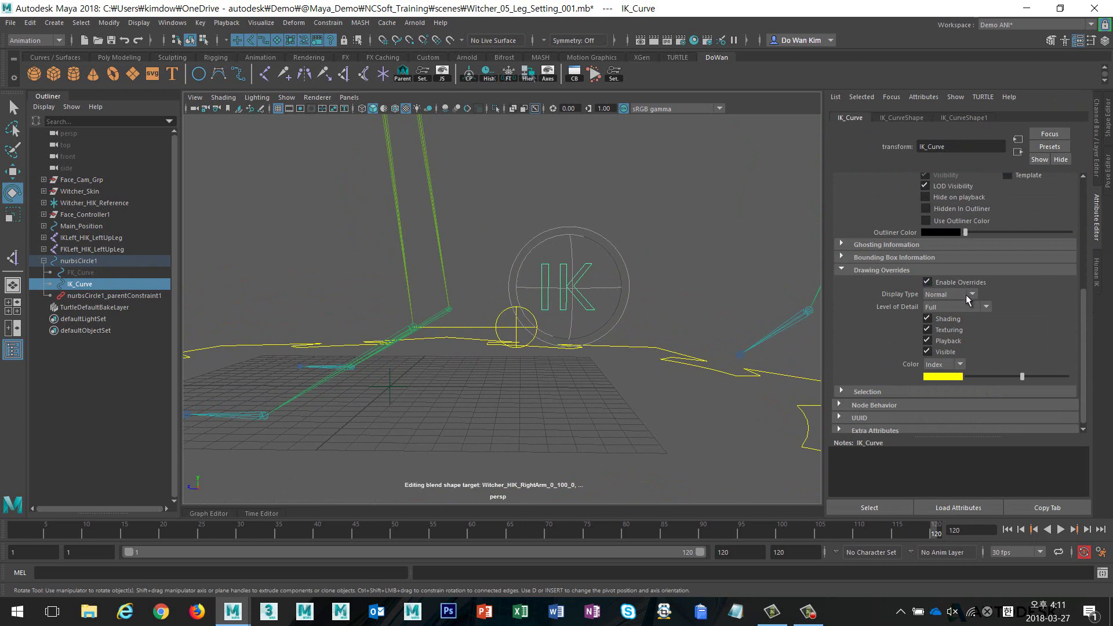
left_click(966, 297)
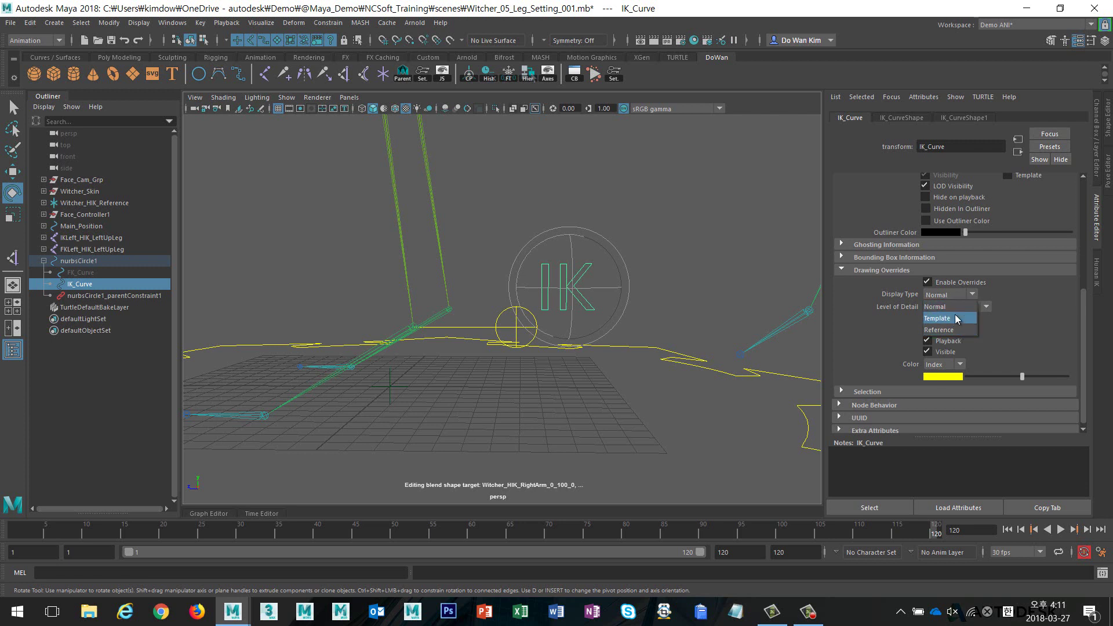
left_click(951, 330)
Deselect, orbit to check the IK label, and select nurbsCircle1
left_click(678, 228)
left_click_drag(599, 293, 566, 293, "alt")
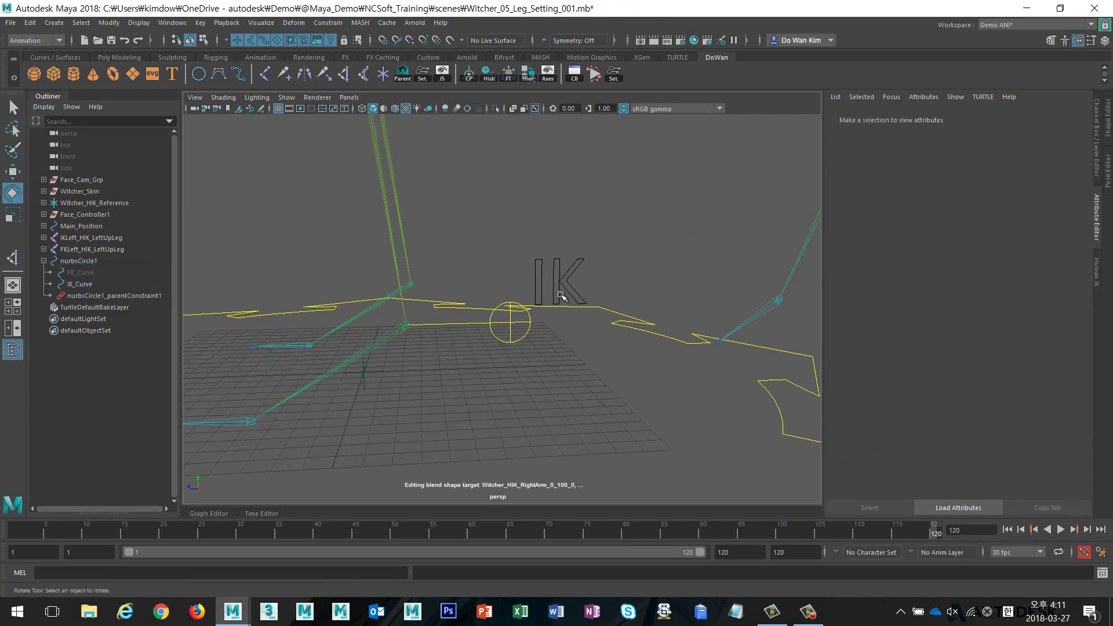
mouse_move(639, 268)
left_mouse_down("alt")
mouse_move(646, 308)
mouse_move(558, 247)
left_mouse_up("alt")
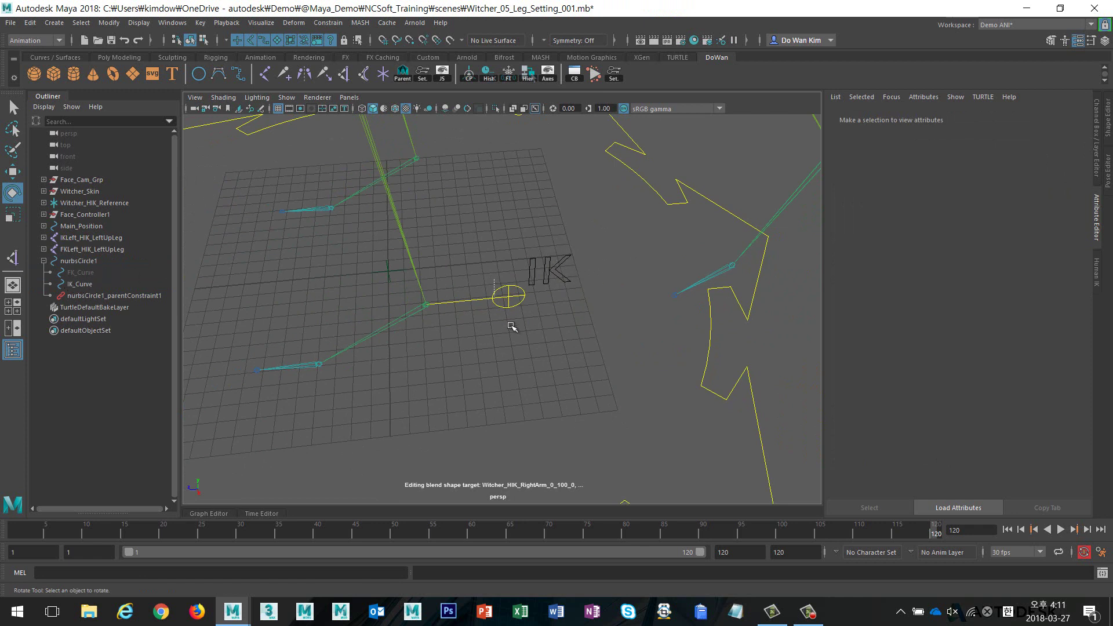
left_click(509, 297)
Set FK_Curve's drawing override display type to Reference
left_click(109, 273)
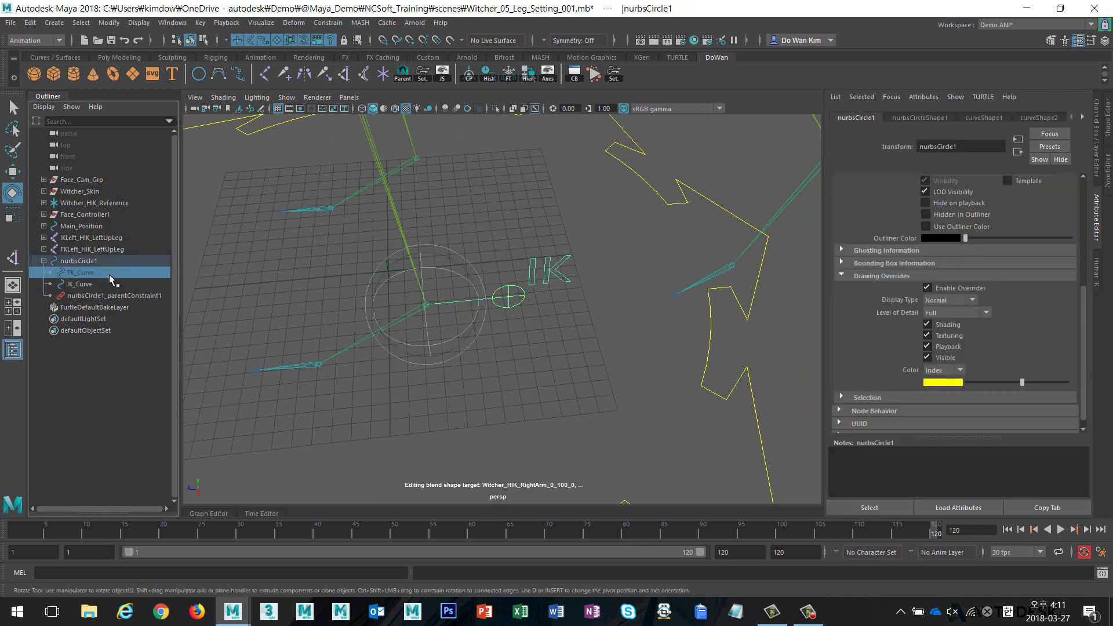
left_click(949, 299)
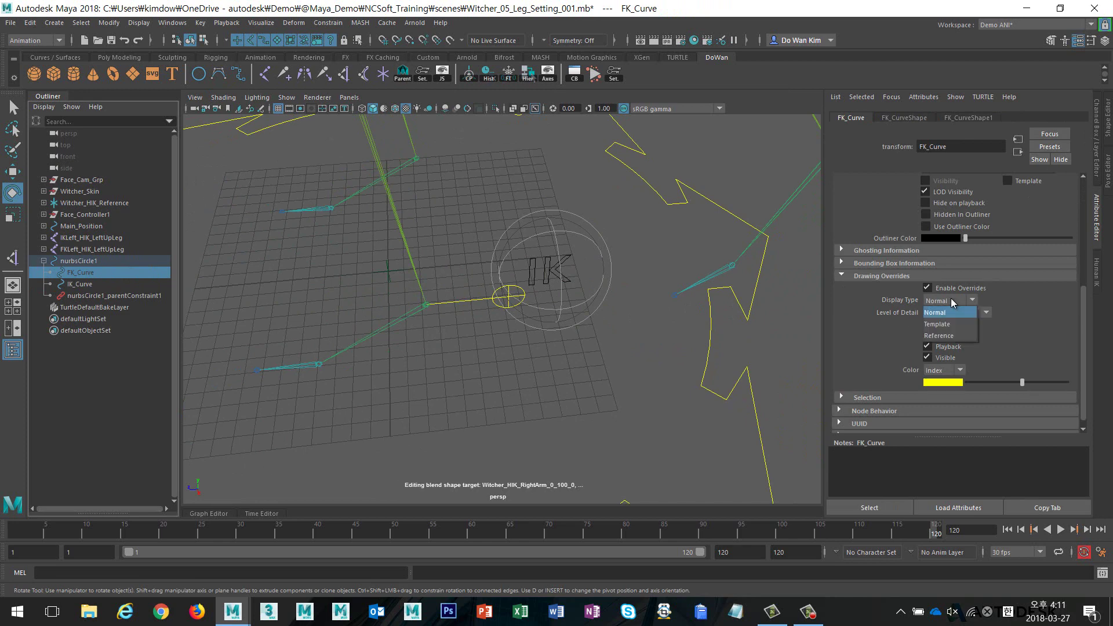
left_click(952, 330)
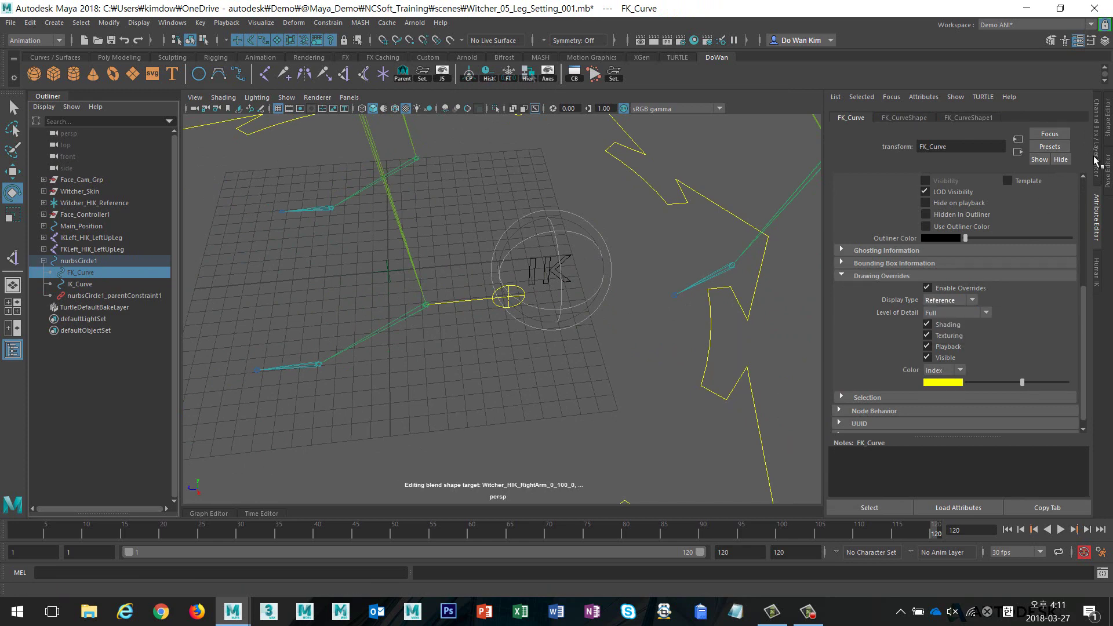
left_click(1096, 161)
key("ctrl+h")
With nurbsCircle1's IKFK channel selected, rotate-test the upper leg in IK, then undo
left_click_drag(604, 428, 571, 310, "alt")
left_click(564, 308)
left_click(1021, 129)
mouse_move(673, 236)
middle_mouse_down()
mouse_move(728, 231)
mouse_move(578, 231)
middle_mouse_up()
left_click_drag(645, 262, 542, 316, "alt")
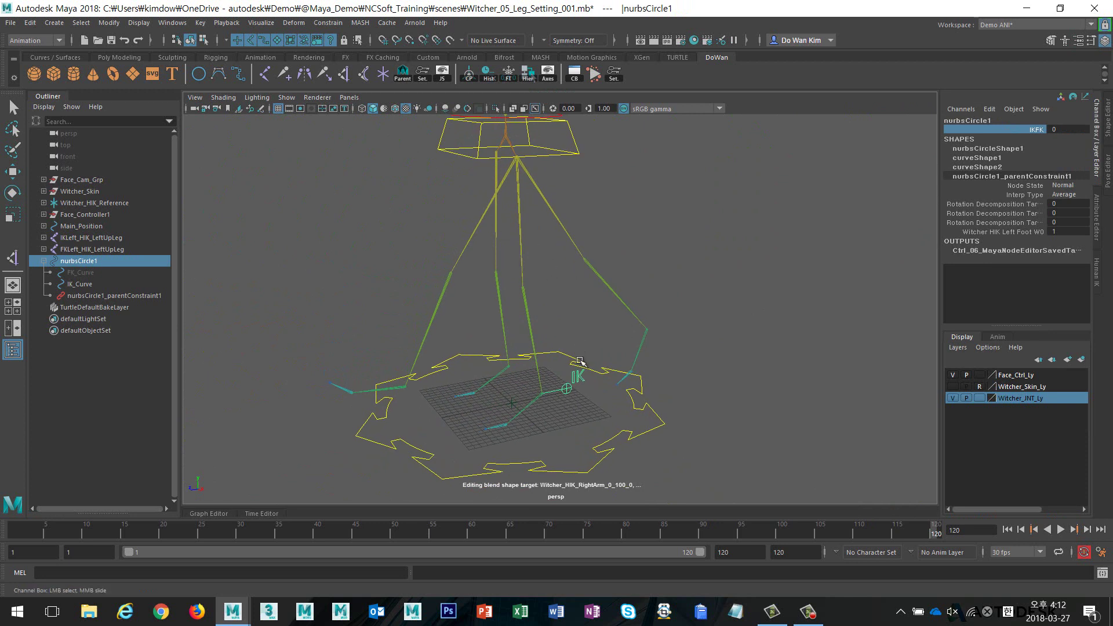
left_click_drag(548, 393, 570, 402, "alt")
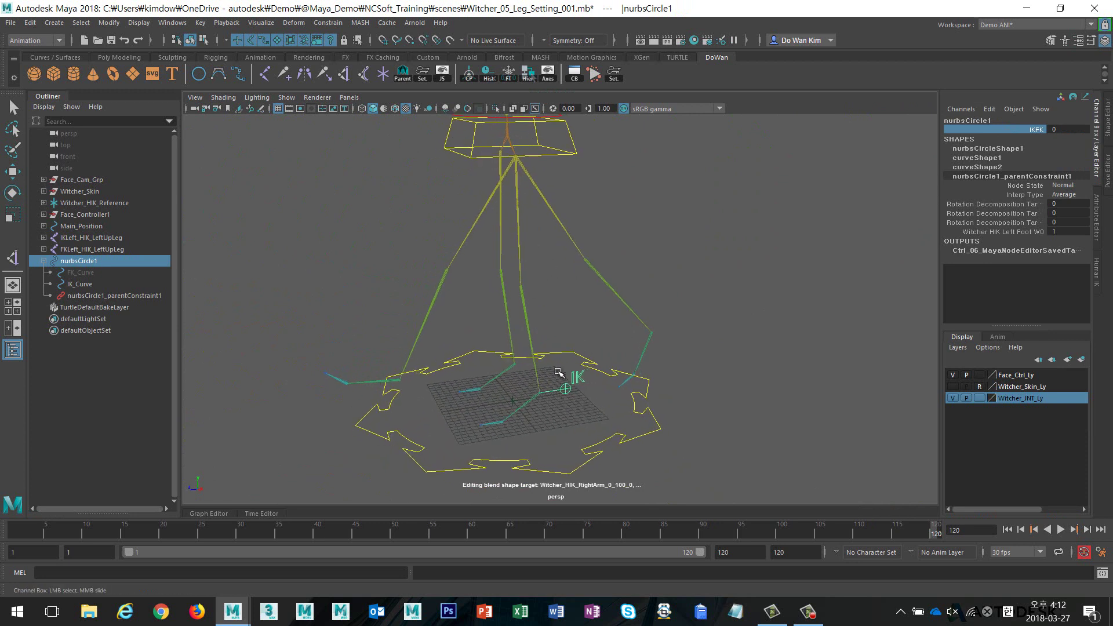
left_click(520, 269)
key("e")
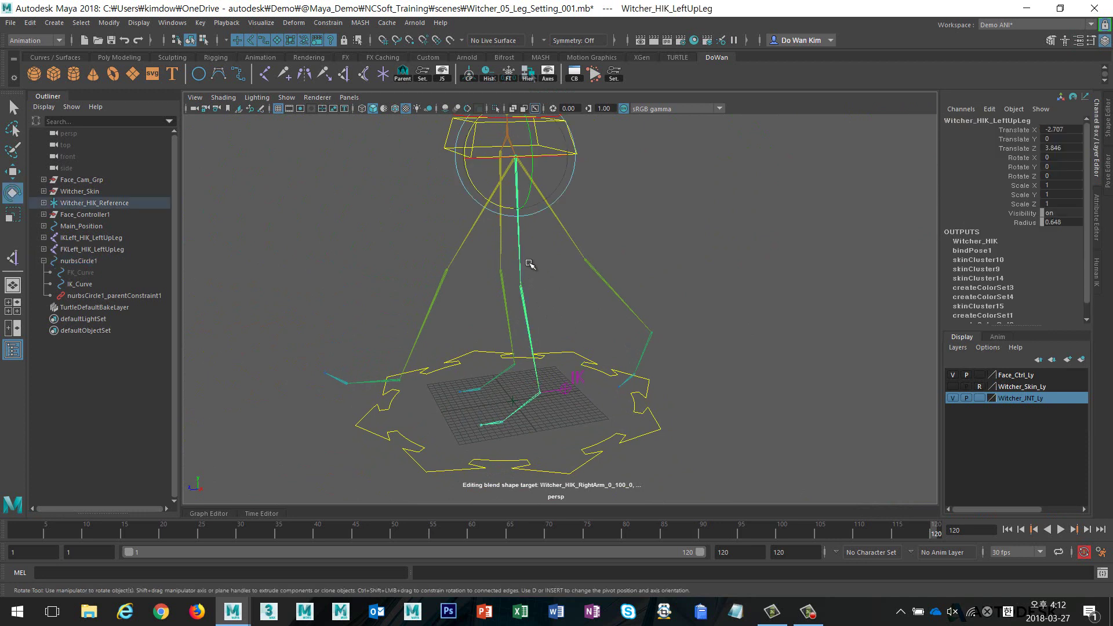
left_click(476, 263)
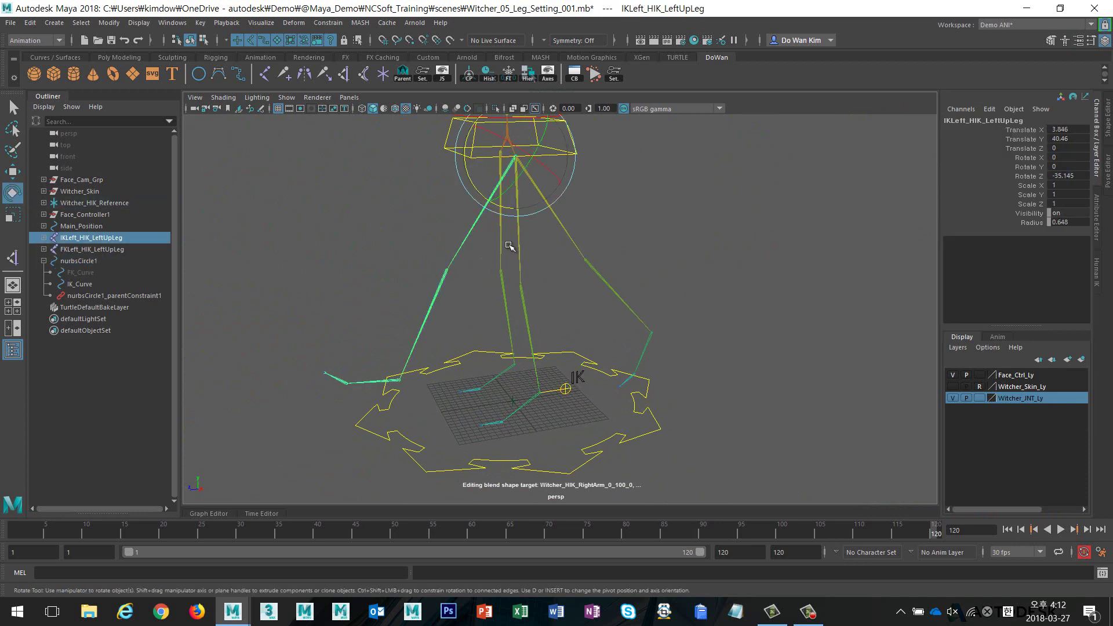
left_click(526, 255)
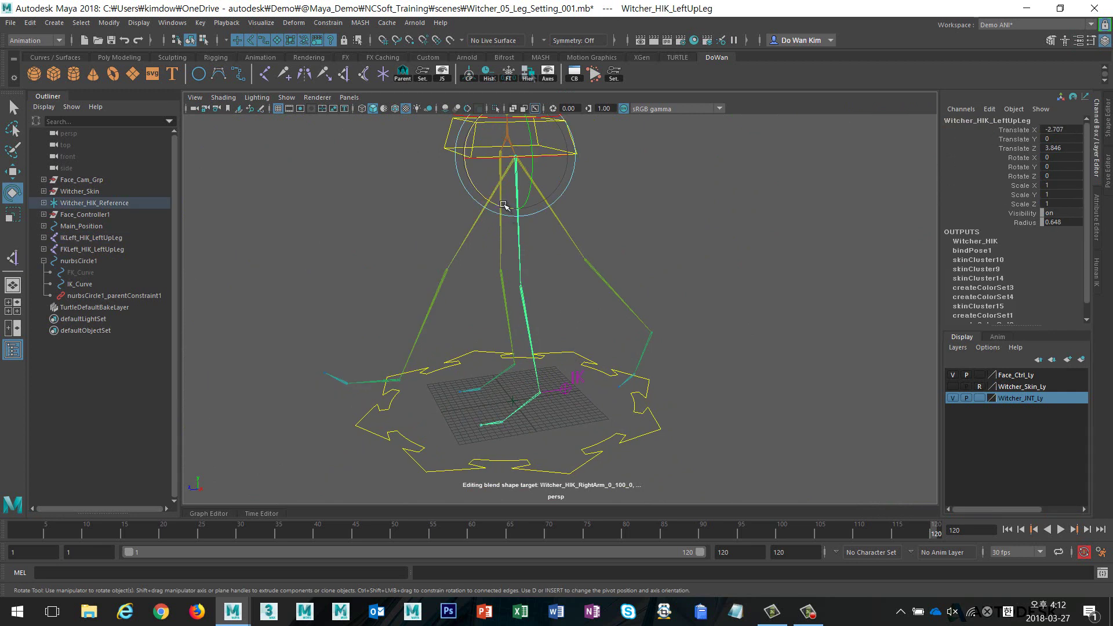
left_click_drag(506, 210, 471, 181)
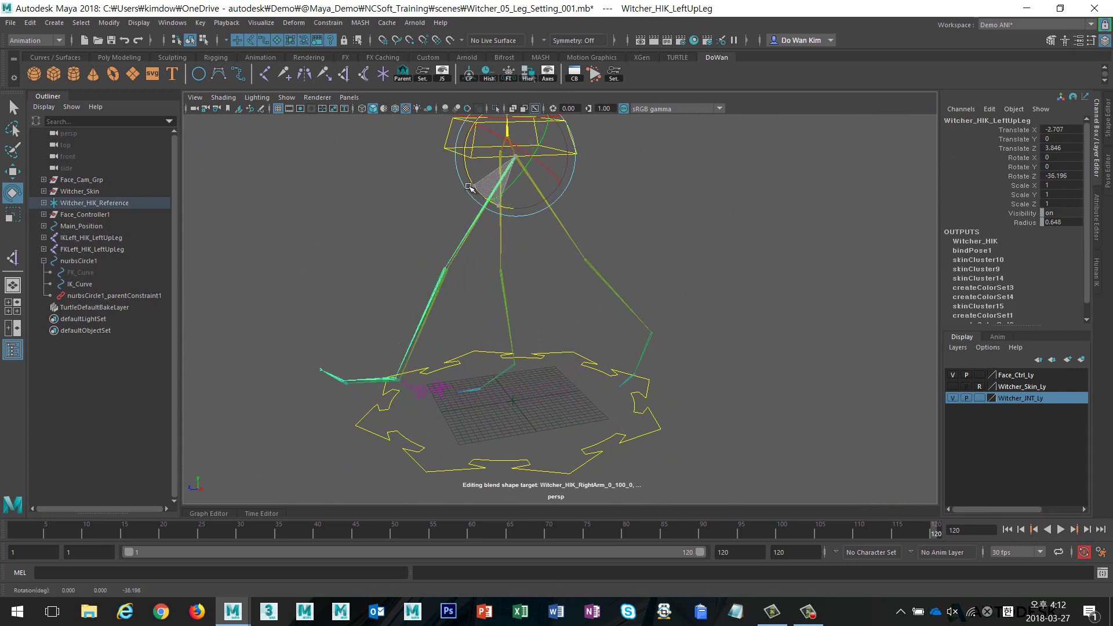
key("ctrl+z")
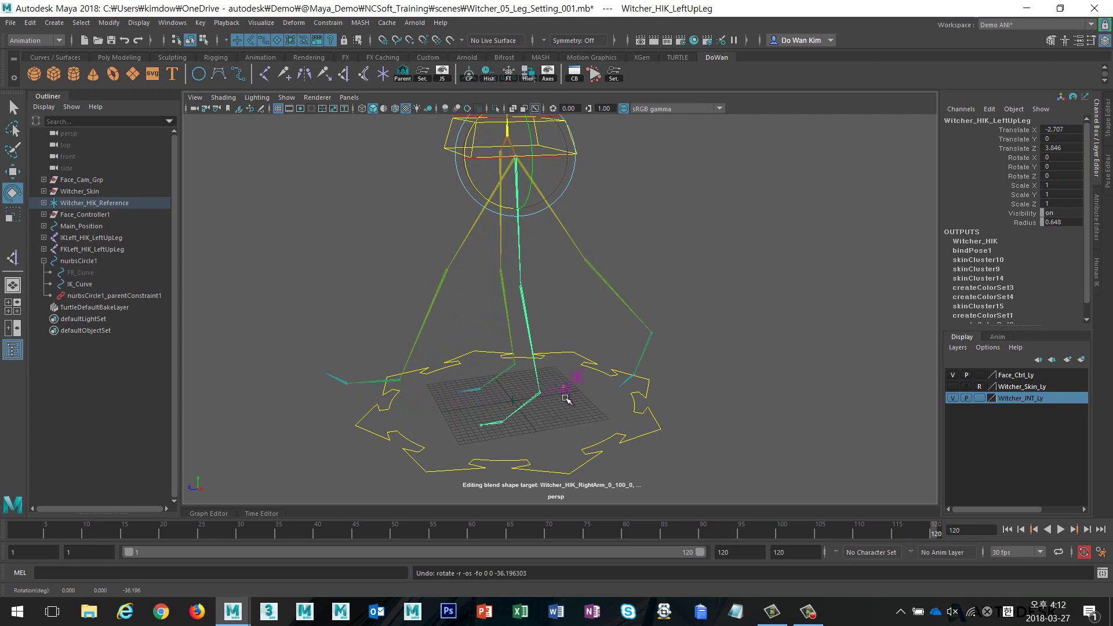
Switch nurbsCircle1 to FK, rotate-test the bind upper leg joint, then undo
left_click(565, 389)
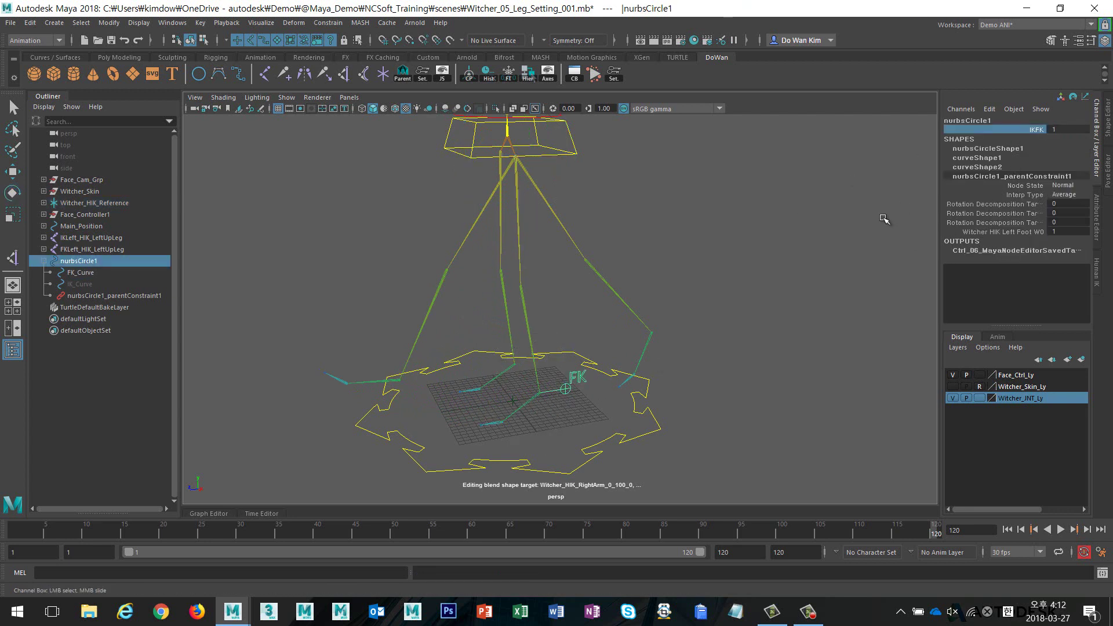
left_click(838, 224)
left_click_drag(510, 234, 553, 238)
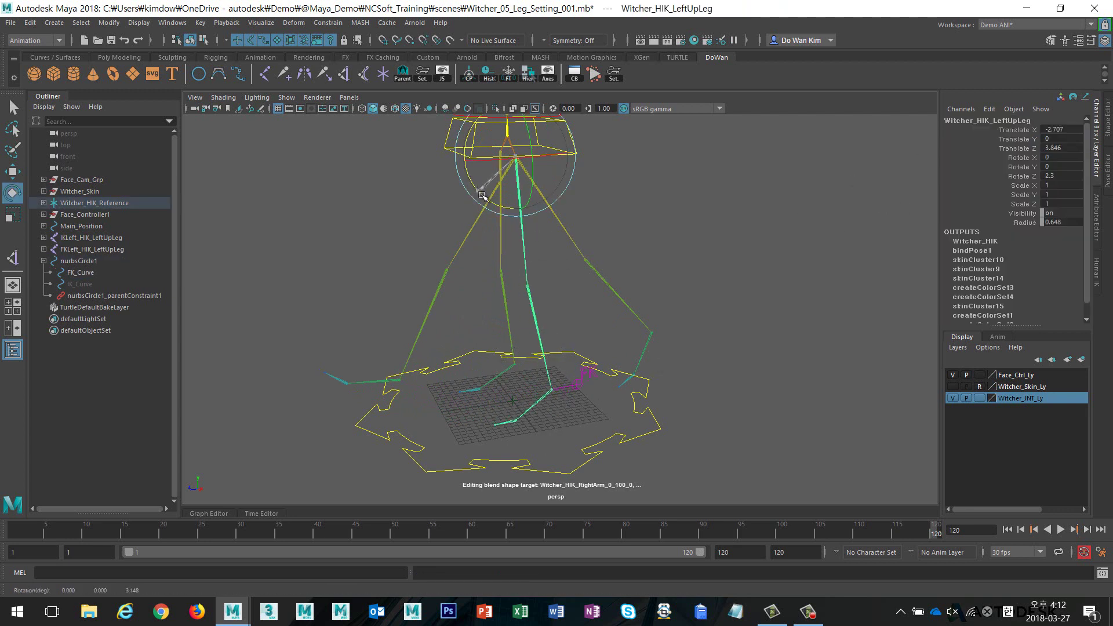
left_click_drag(477, 190, 503, 210)
key("ctrl+z")
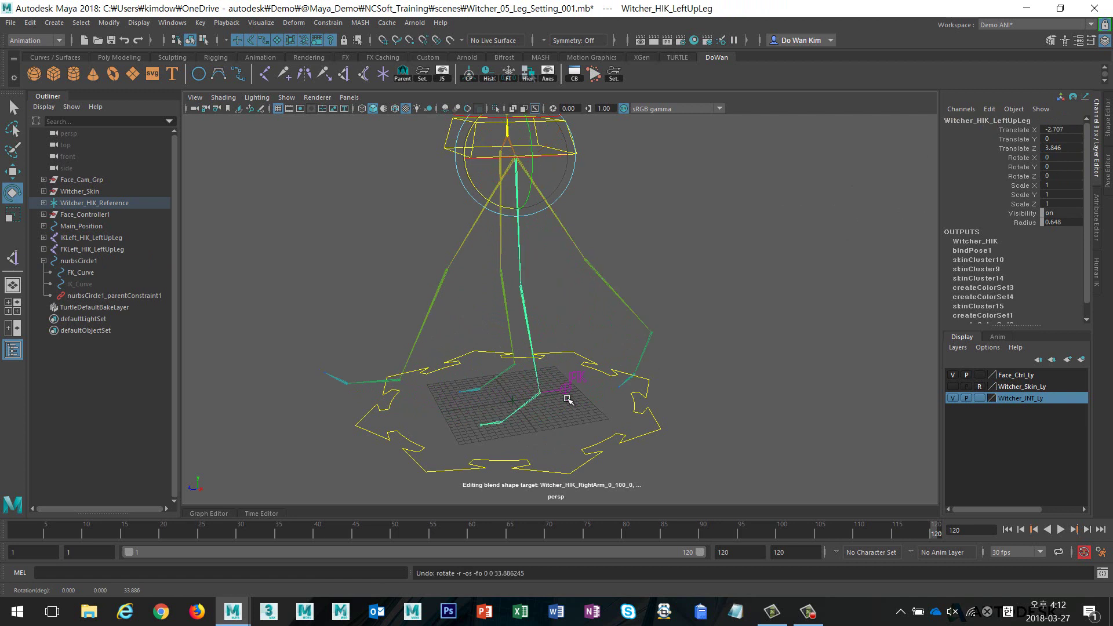
Set nurbsCircle1's IKFK back to 0 for IK mode
left_click(562, 386)
left_click(1020, 130)
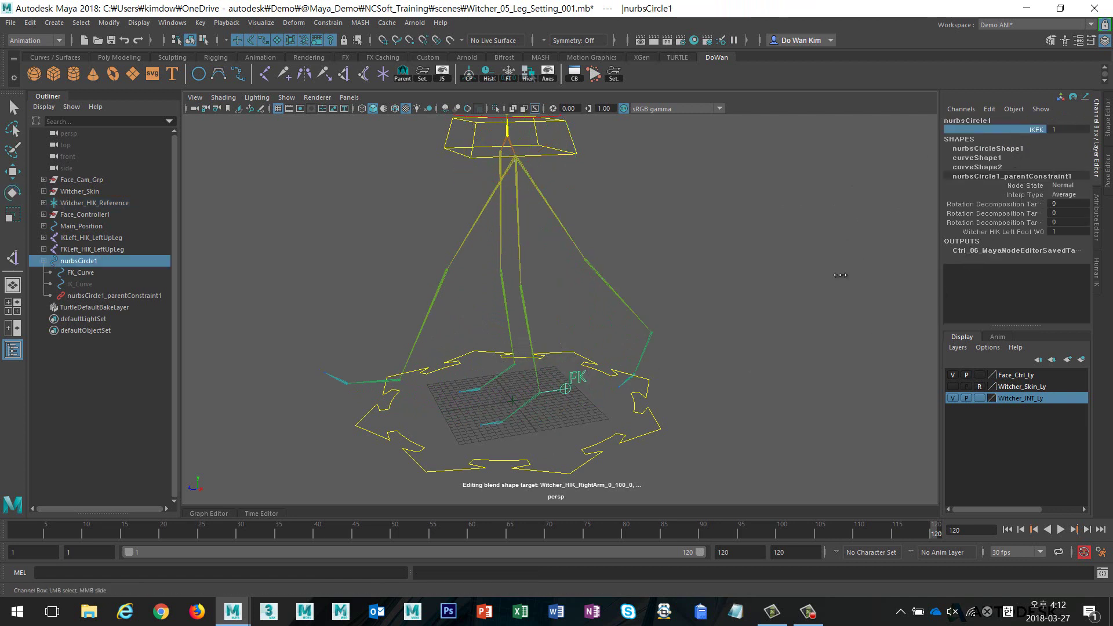
middle_click_drag(835, 276, 665, 301)
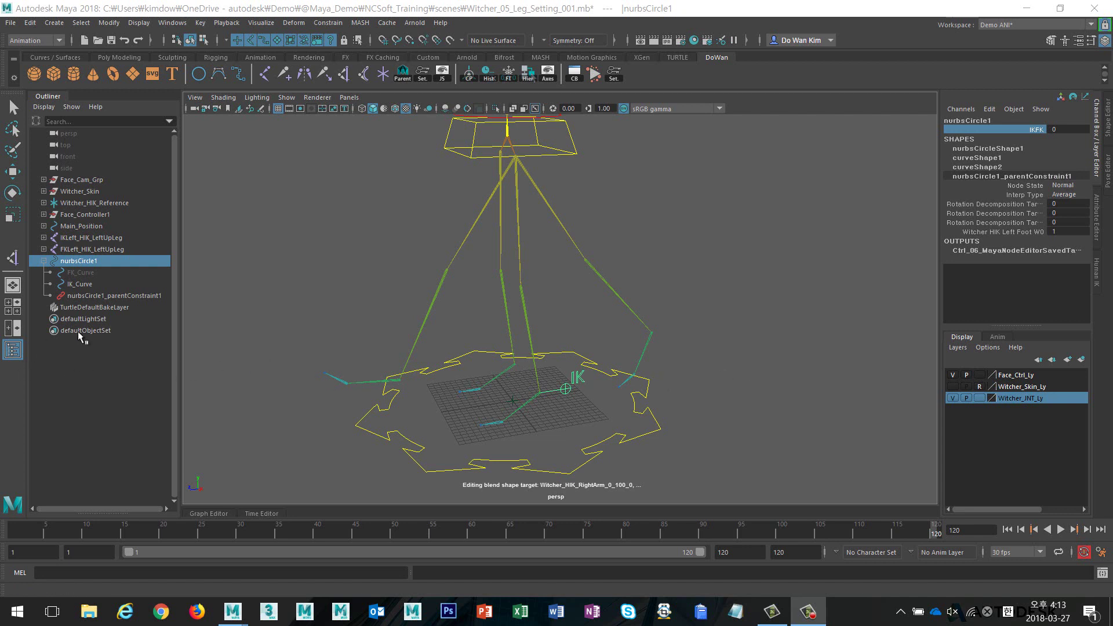
Put the Node Editor in the left of a two-pane layout with a new 'Left Leg' tab
left_click(13, 331)
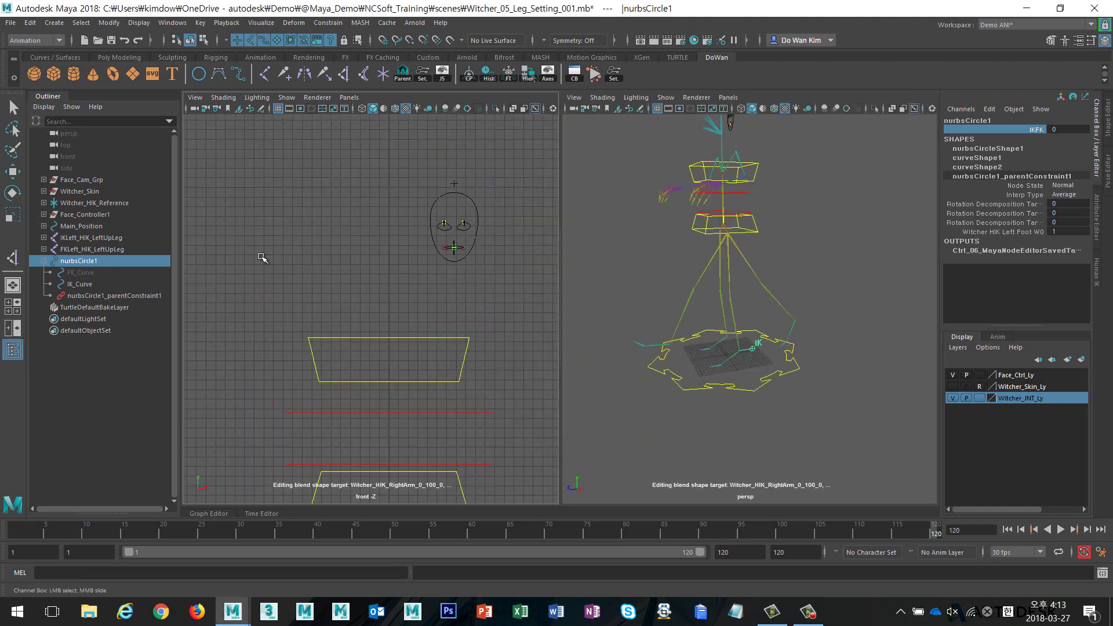
left_click(346, 99)
mouse_move(360, 158)
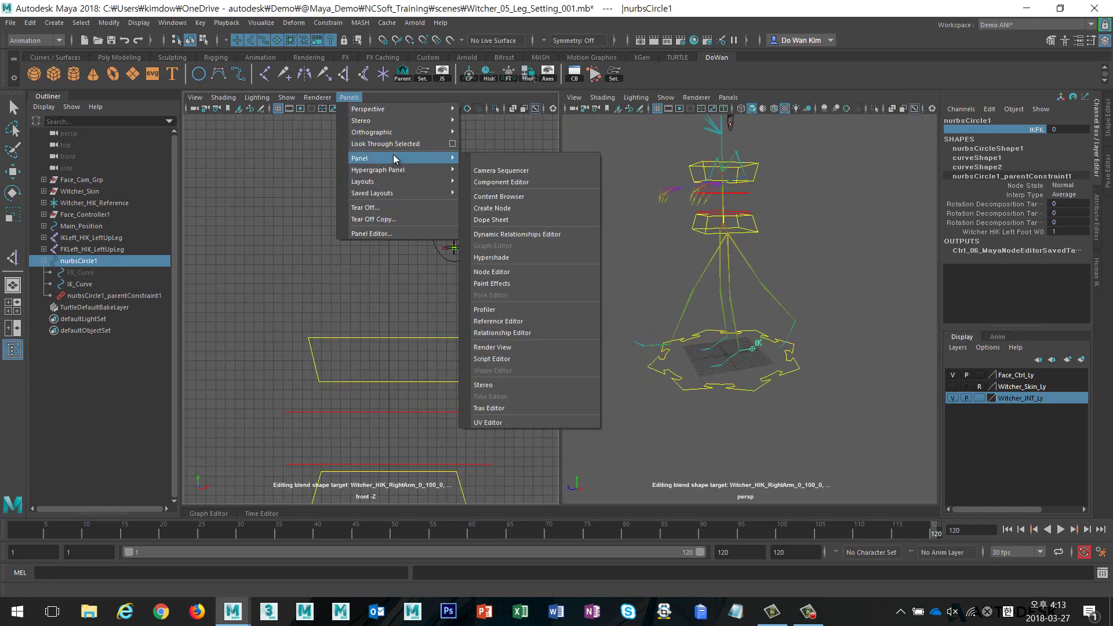
left_click(506, 271)
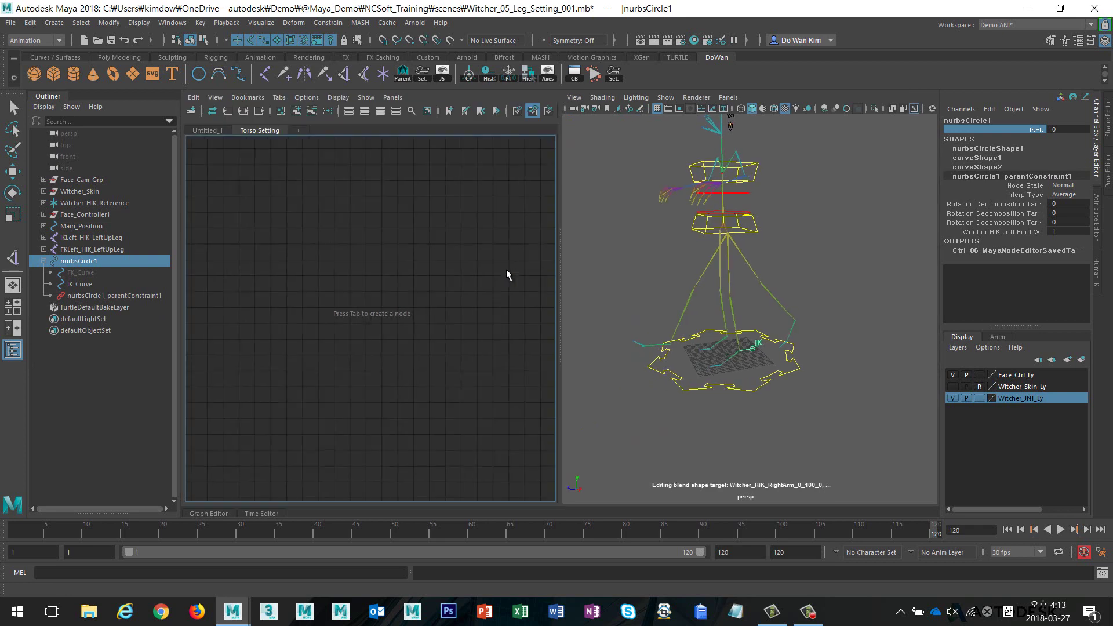
left_click(299, 131)
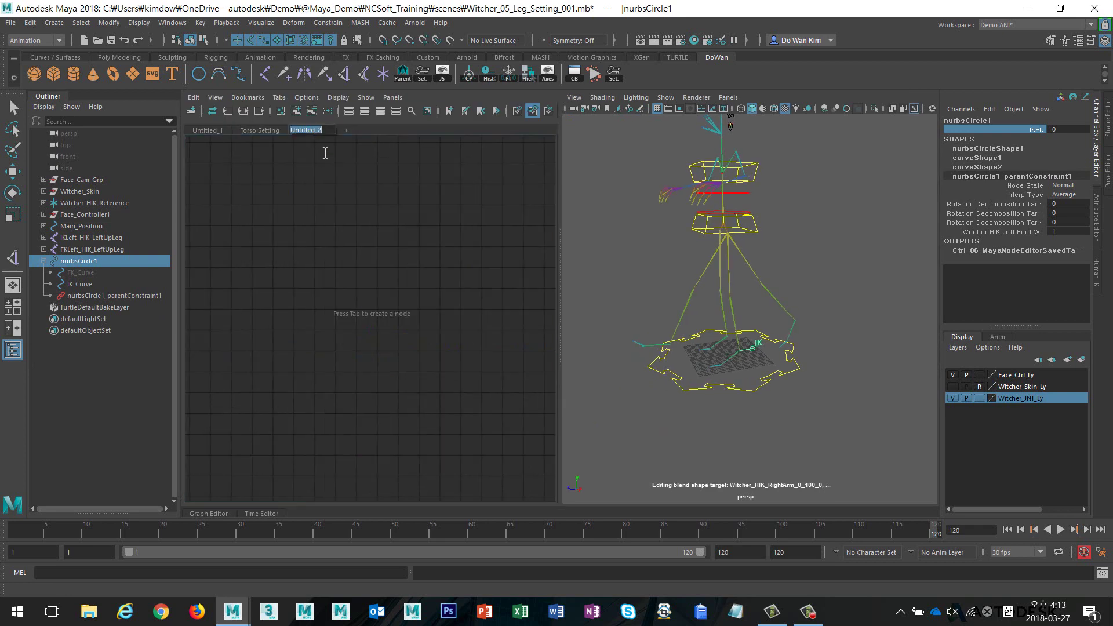
type("Left Leg")
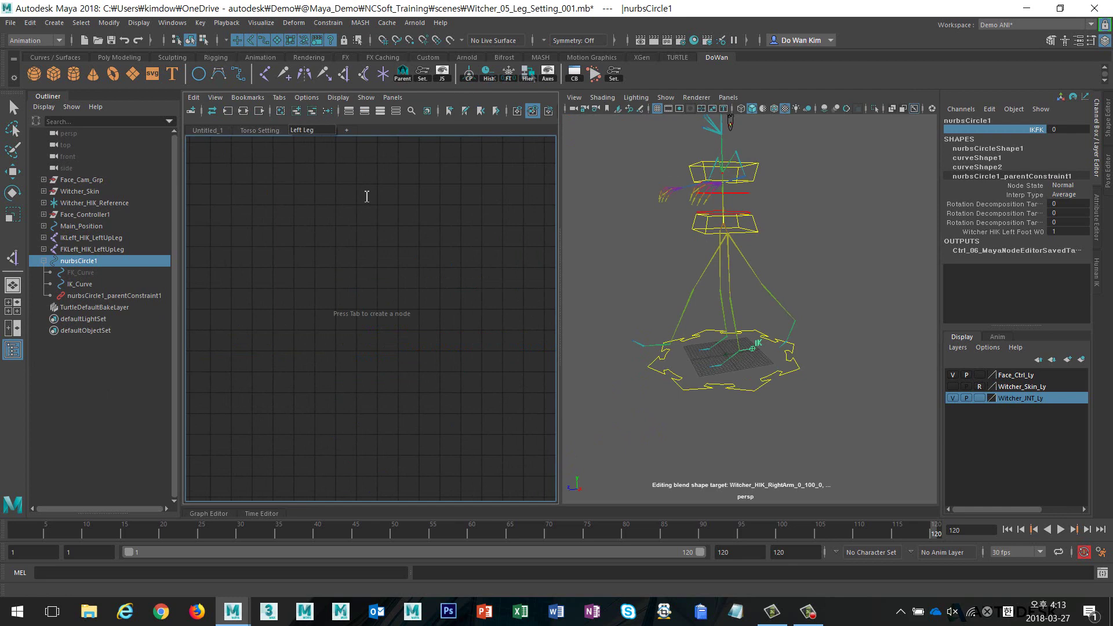
key("Return")
mouse_move(640, 308)
right_mouse_down("alt")
mouse_move(781, 364)
mouse_move(720, 342)
right_mouse_up("alt")
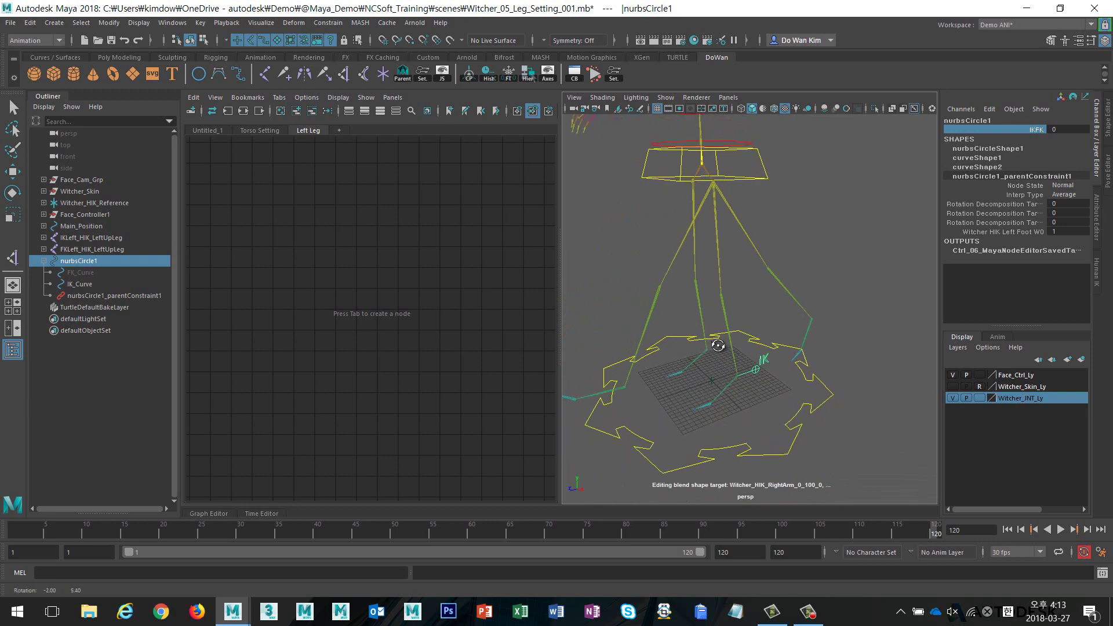
Inspect the bind and FK leg joints from UpLeg to ToeBase, then clear the selection
middle_click_drag(720, 342, 703, 232, "alt")
left_click(701, 216)
left_click(723, 258)
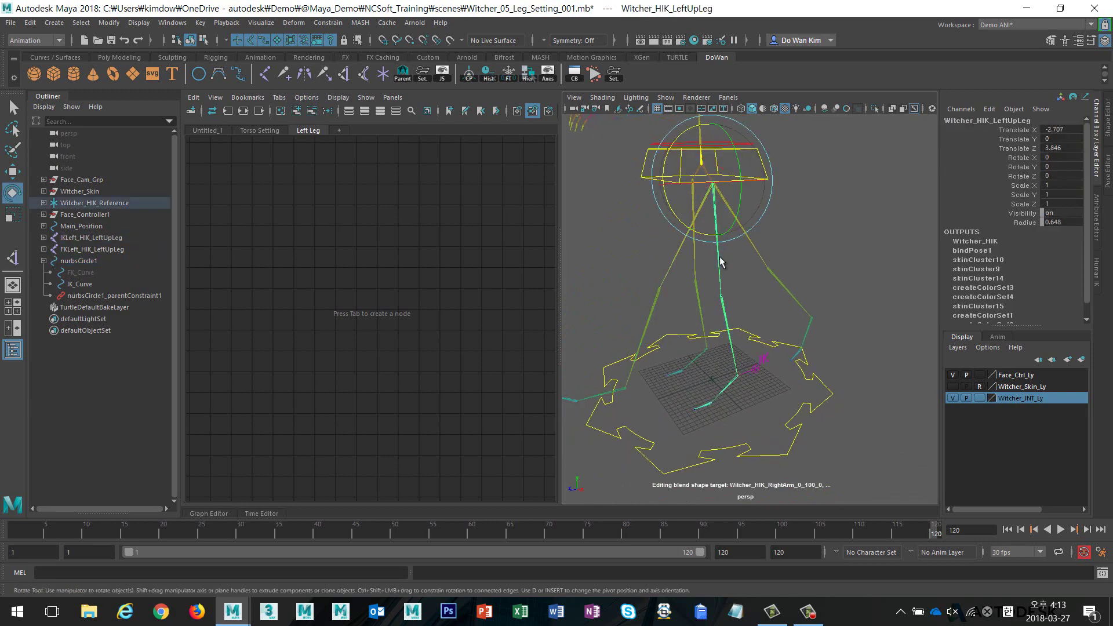
left_click(746, 237)
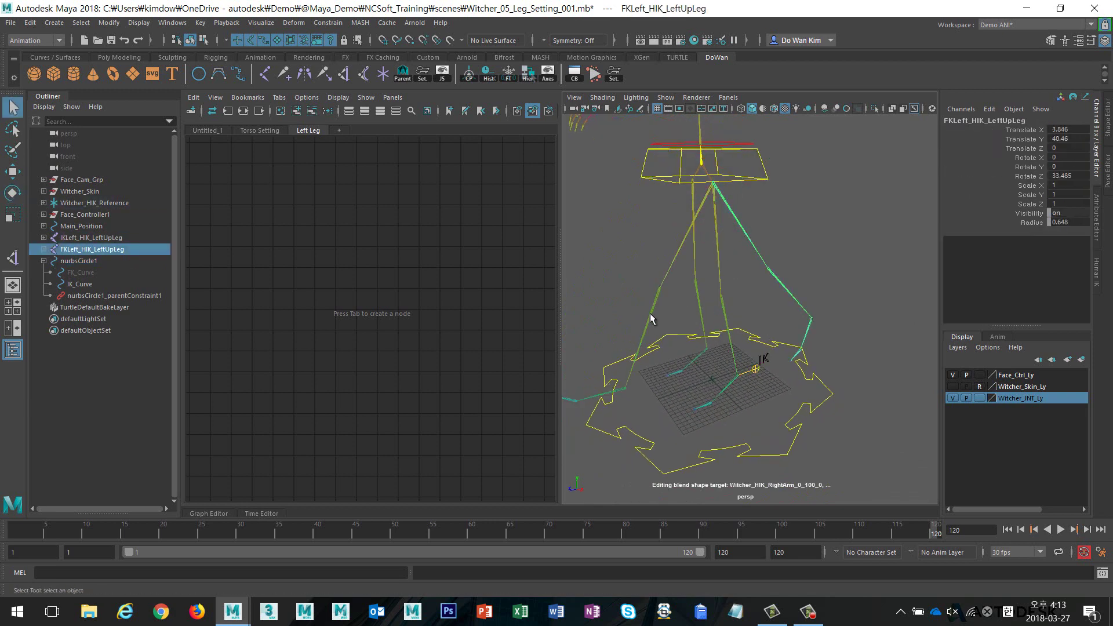
left_click_drag(641, 311, 661, 322)
left_click(785, 304)
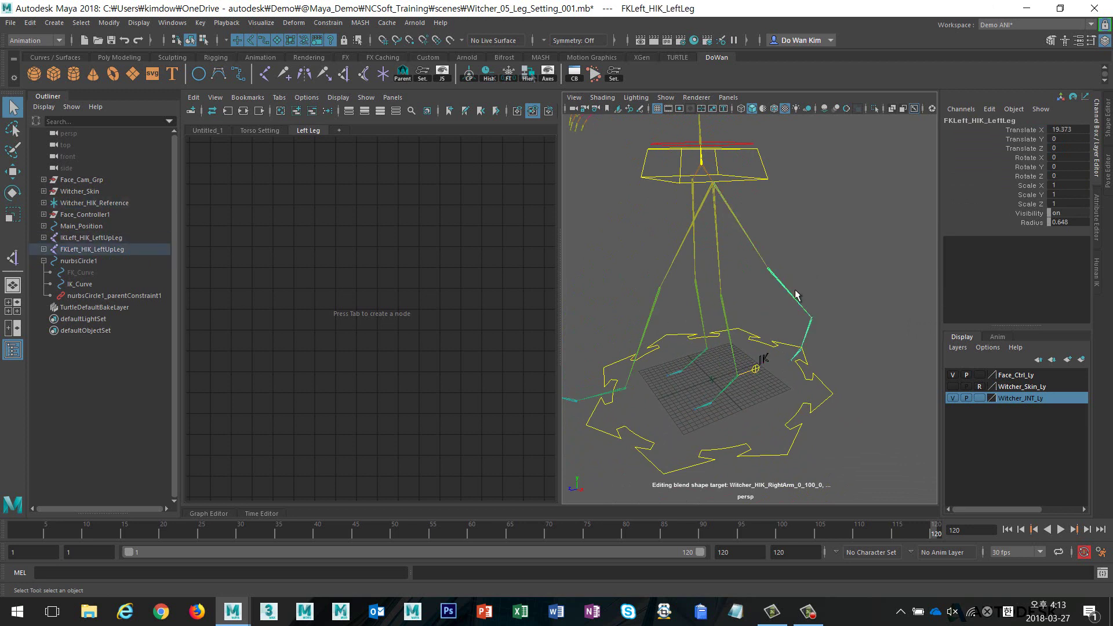
middle_click_drag(751, 362, 781, 326, "alt")
left_click(728, 361)
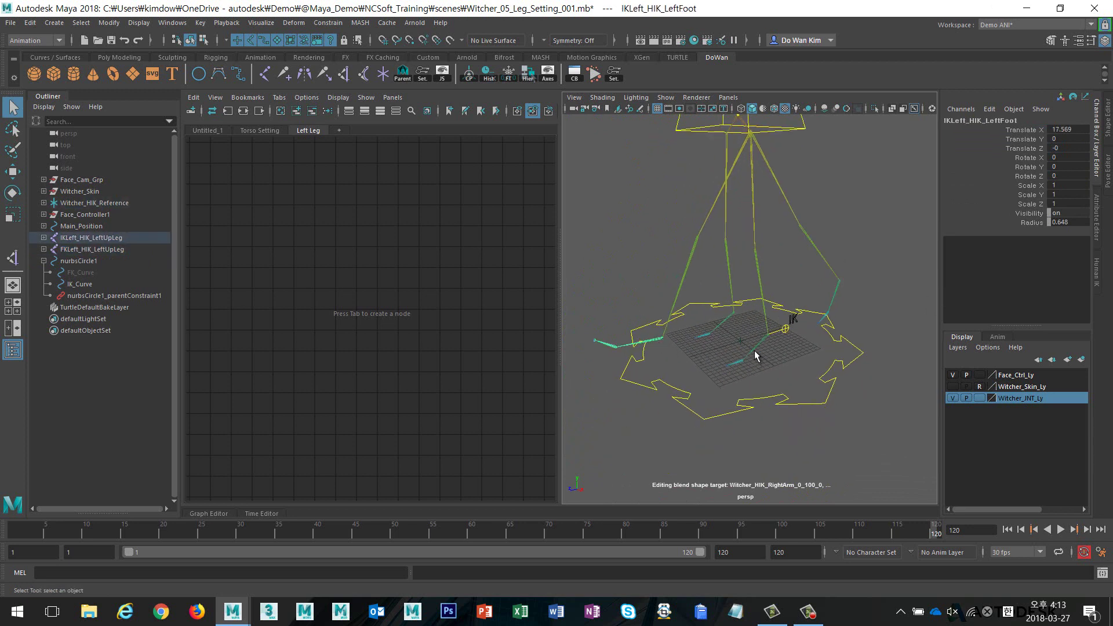
left_click(837, 303)
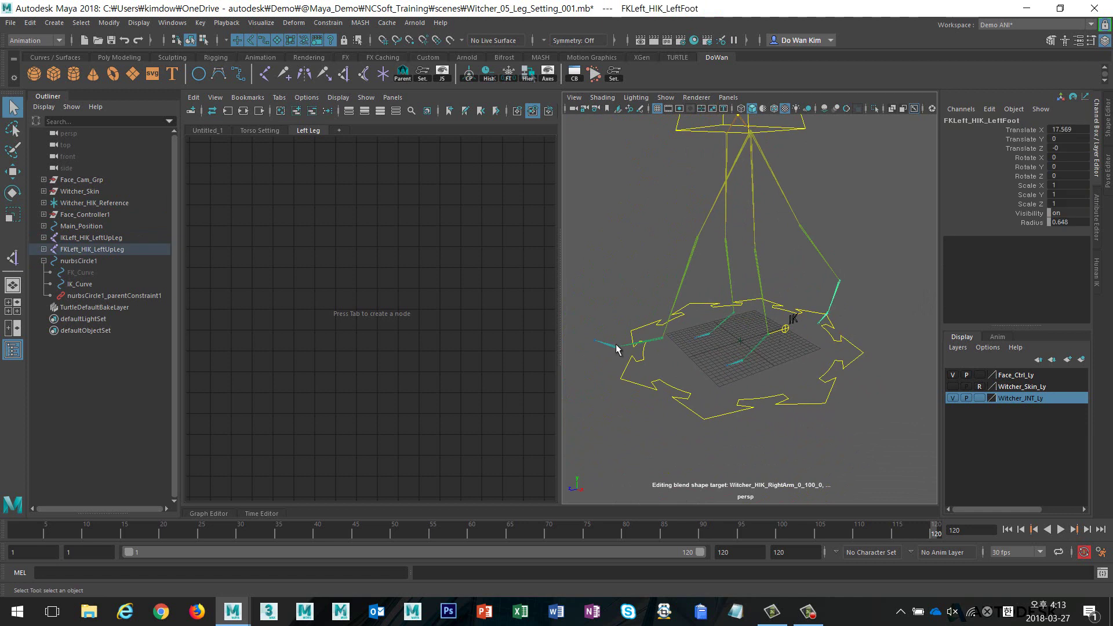
left_click(739, 365)
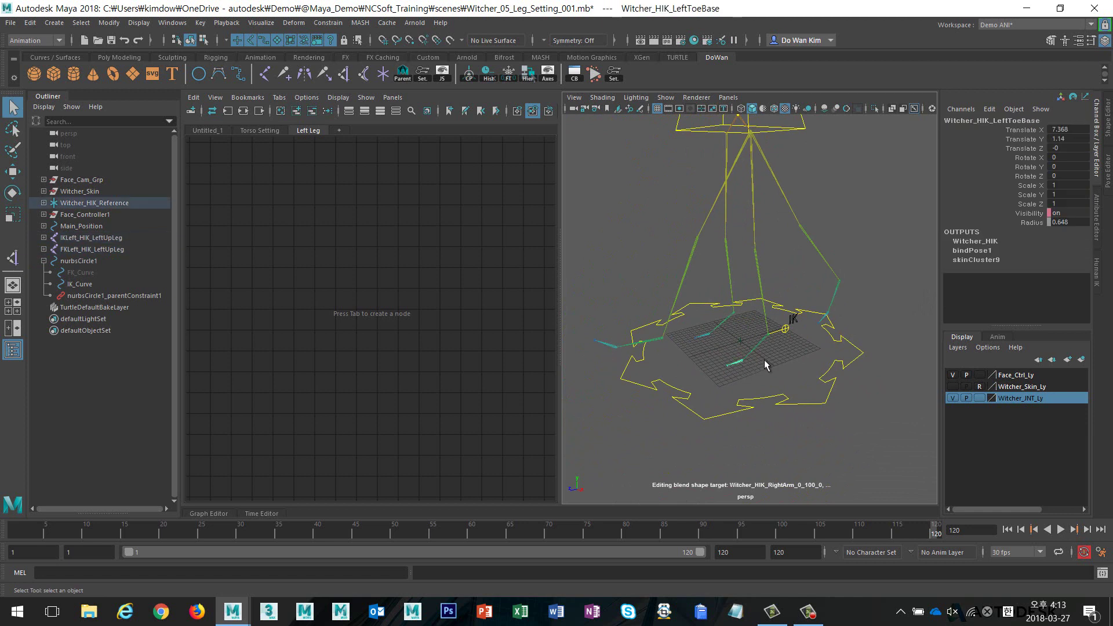
left_click(703, 394)
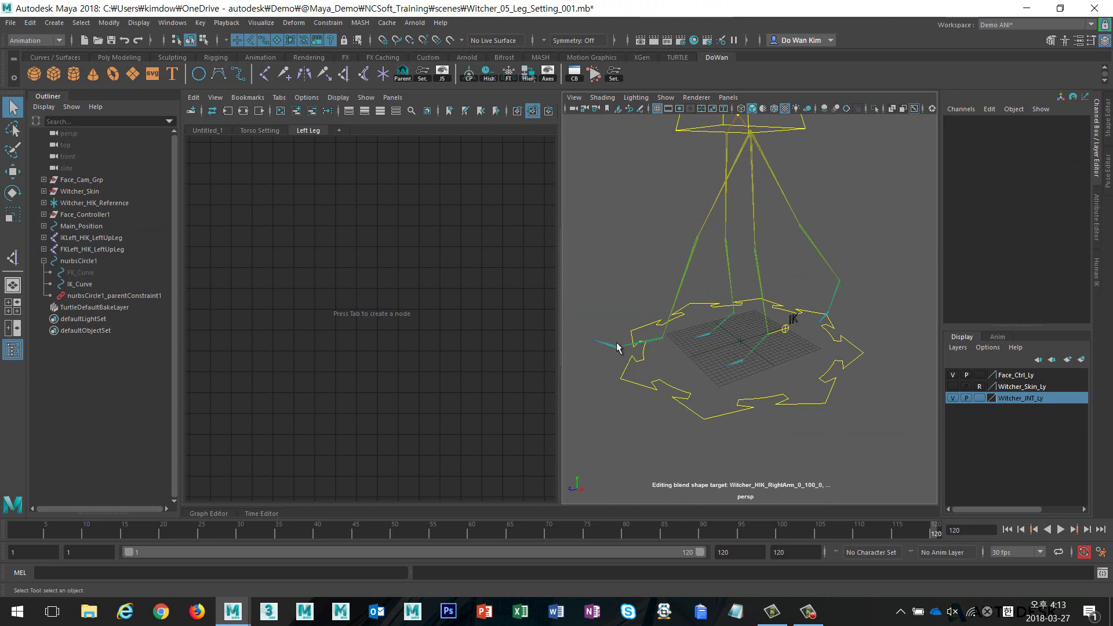
Select the IKLeft, Witcher and FKLeft LeftUpLeg joint chains
left_click(608, 341)
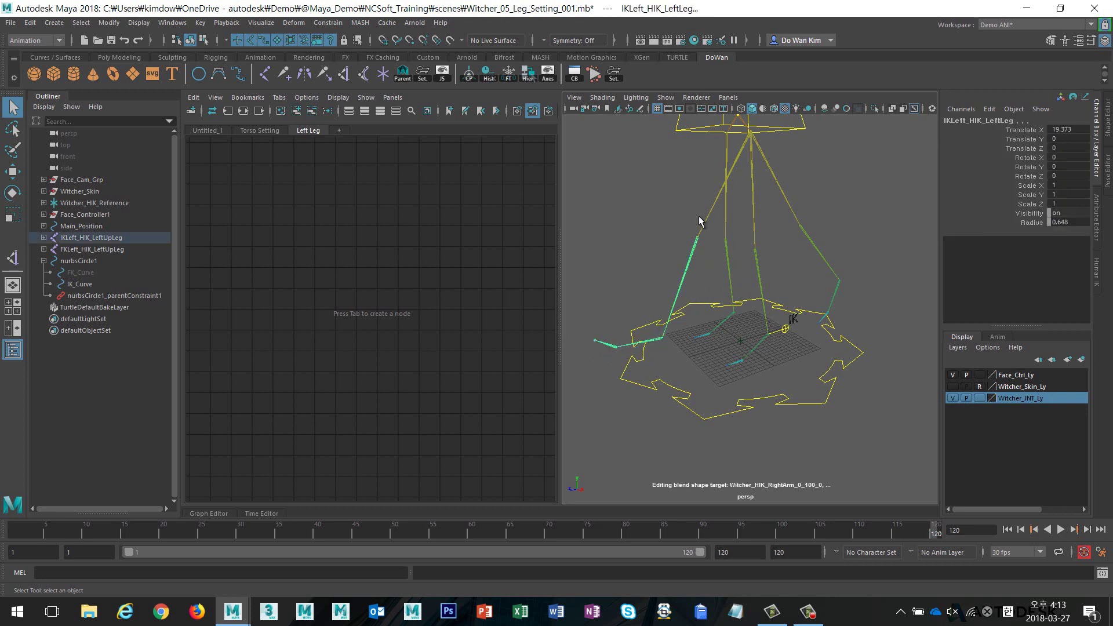
left_click(739, 363)
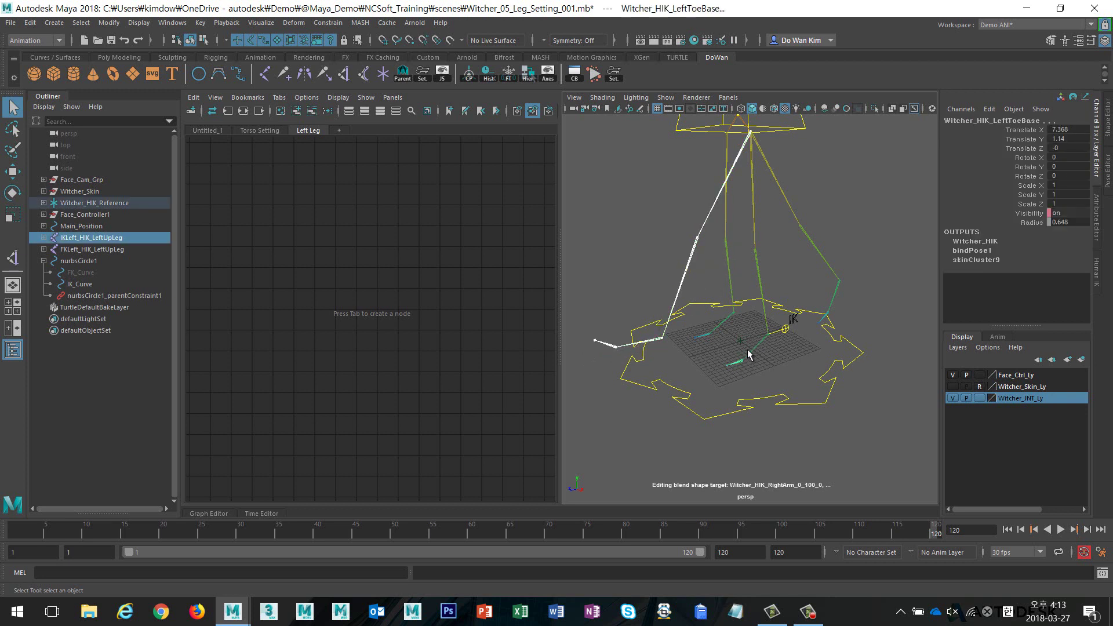
left_click(755, 232)
left_click(826, 315)
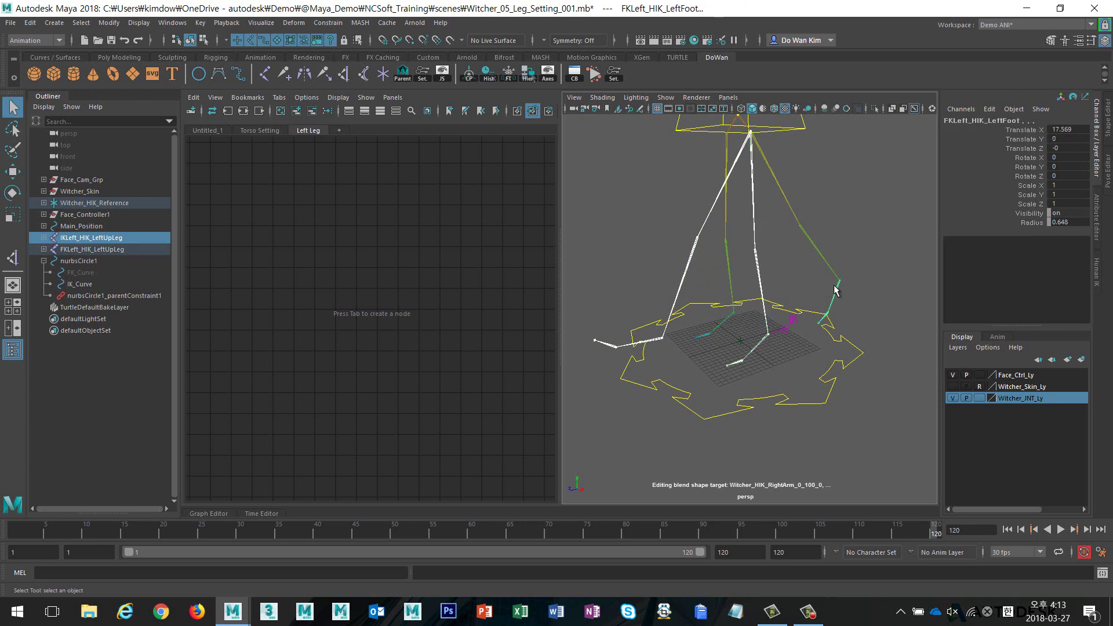
left_click(791, 205)
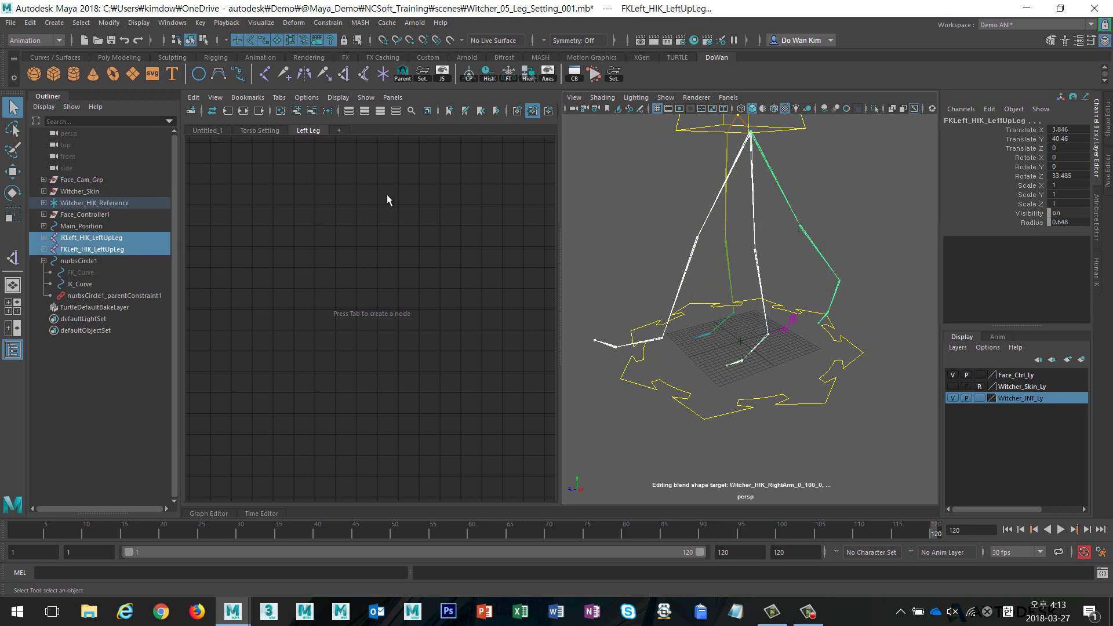
Graph the three selected leg chains as nodes and frame all columns in the maximized Node Editor
left_click(296, 111)
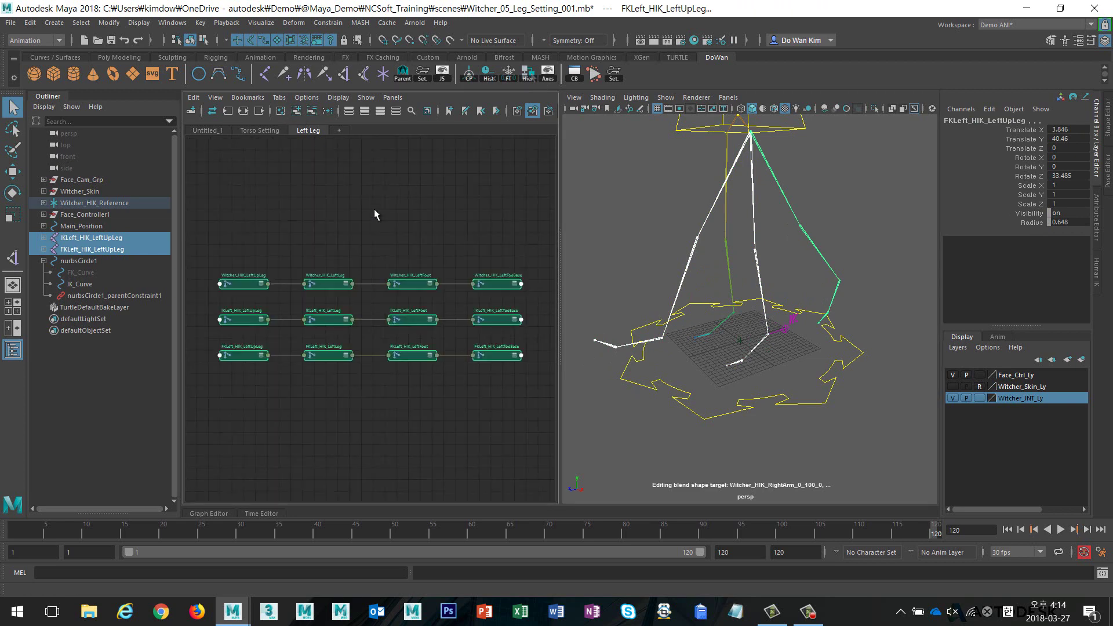
left_click(476, 211)
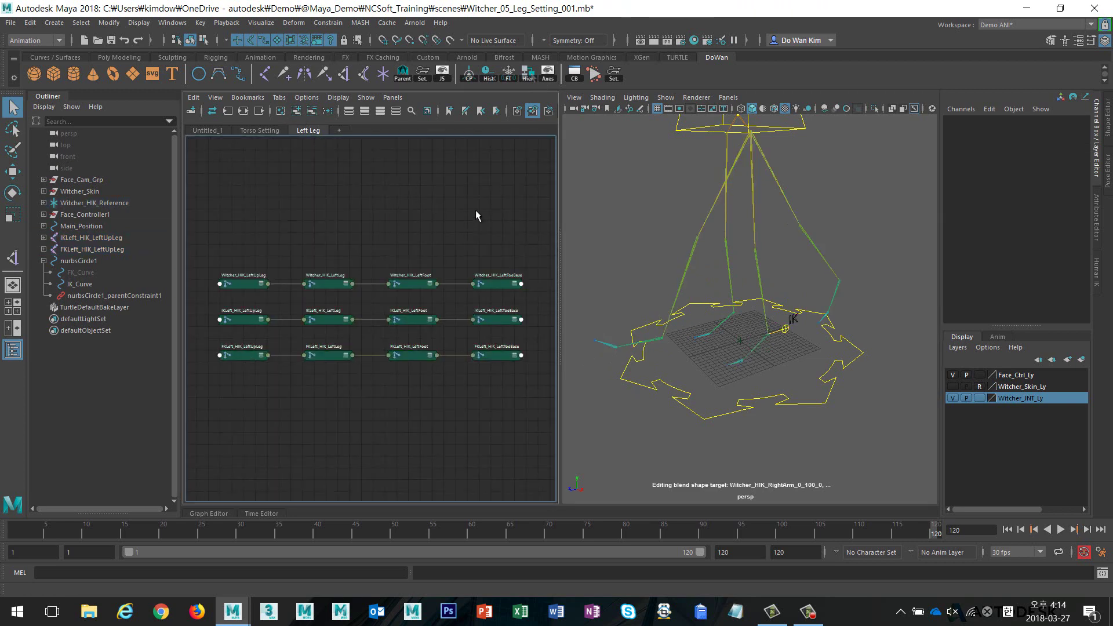
key("space")
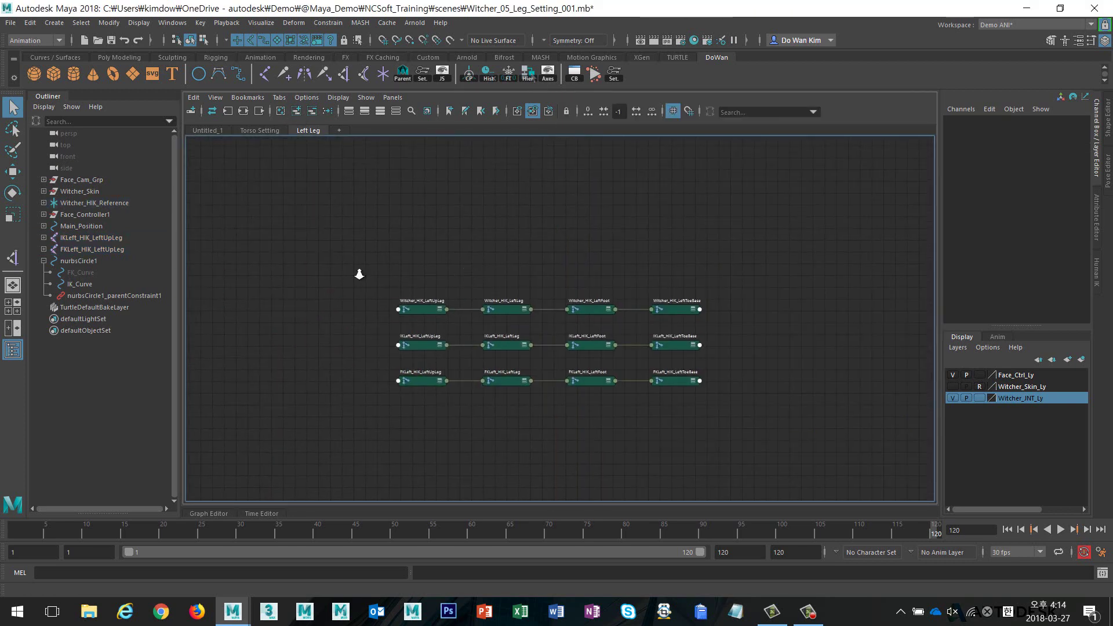
scroll(361, 273, "up", 5)
middle_click_drag(414, 190, 339, 168)
scroll(736, 274, "down", 3)
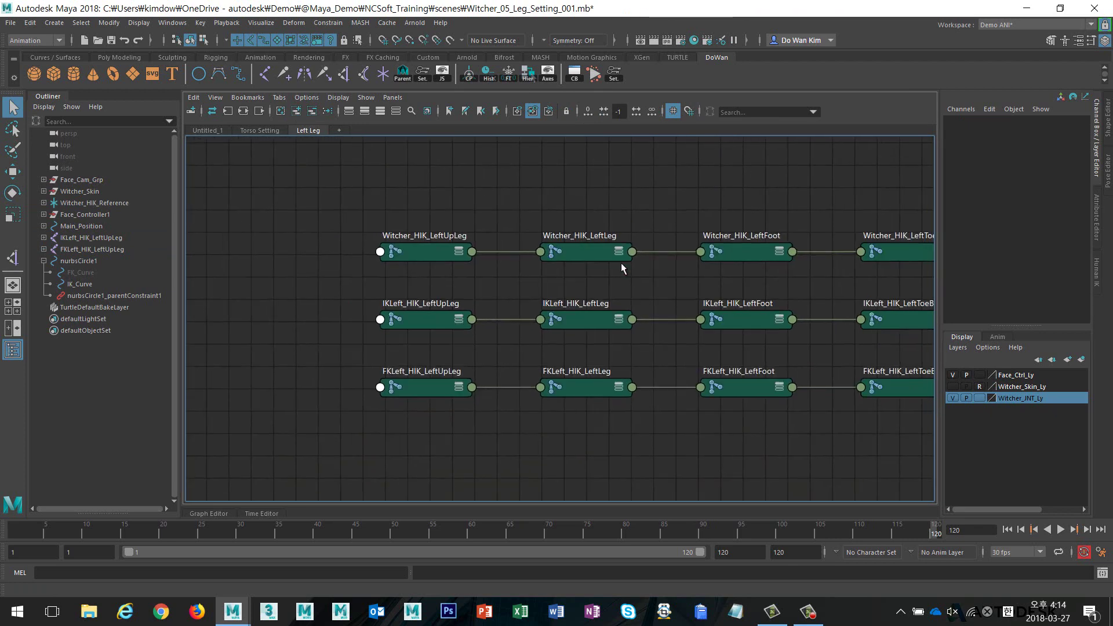
middle_click_drag(736, 274, 600, 274)
middle_click_drag(666, 288, 678, 290)
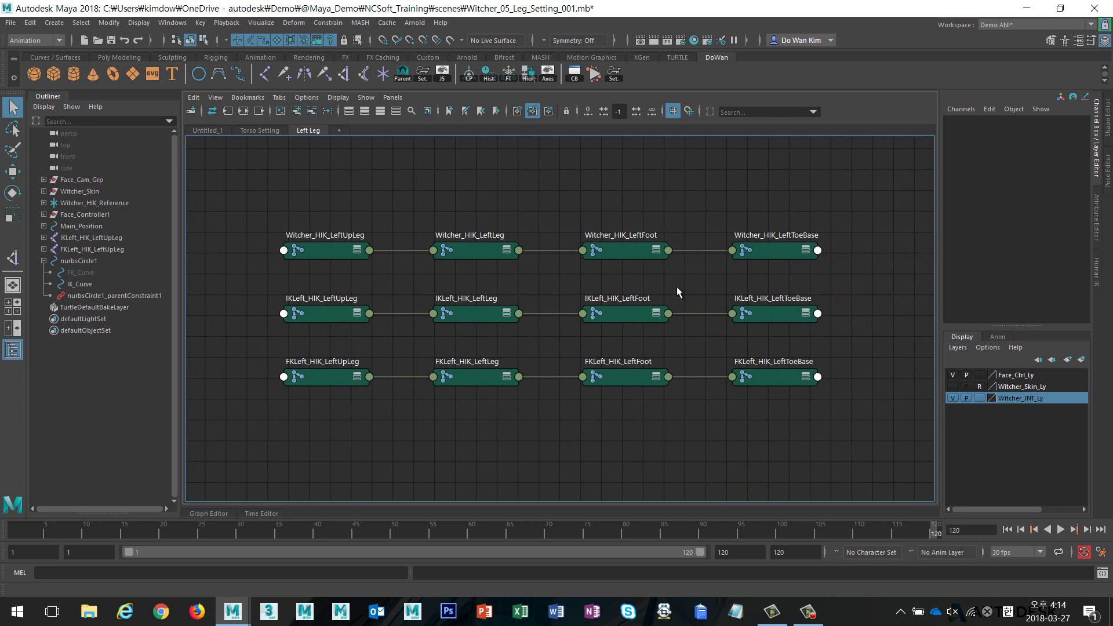
middle_click_drag(676, 288, 674, 304)
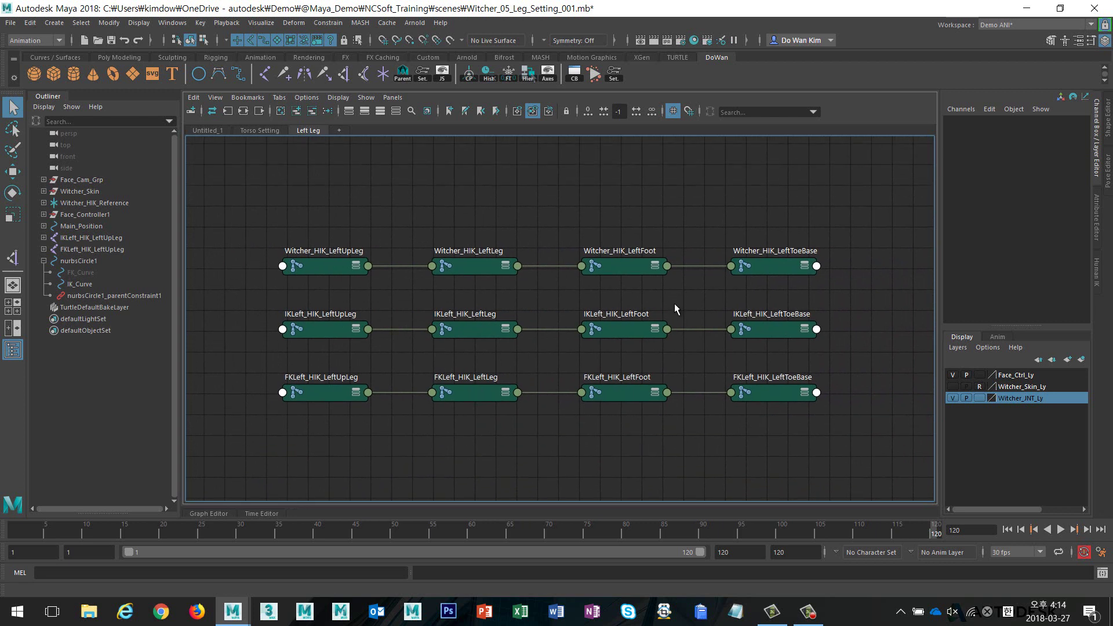
middle_click_drag(674, 304, 663, 333)
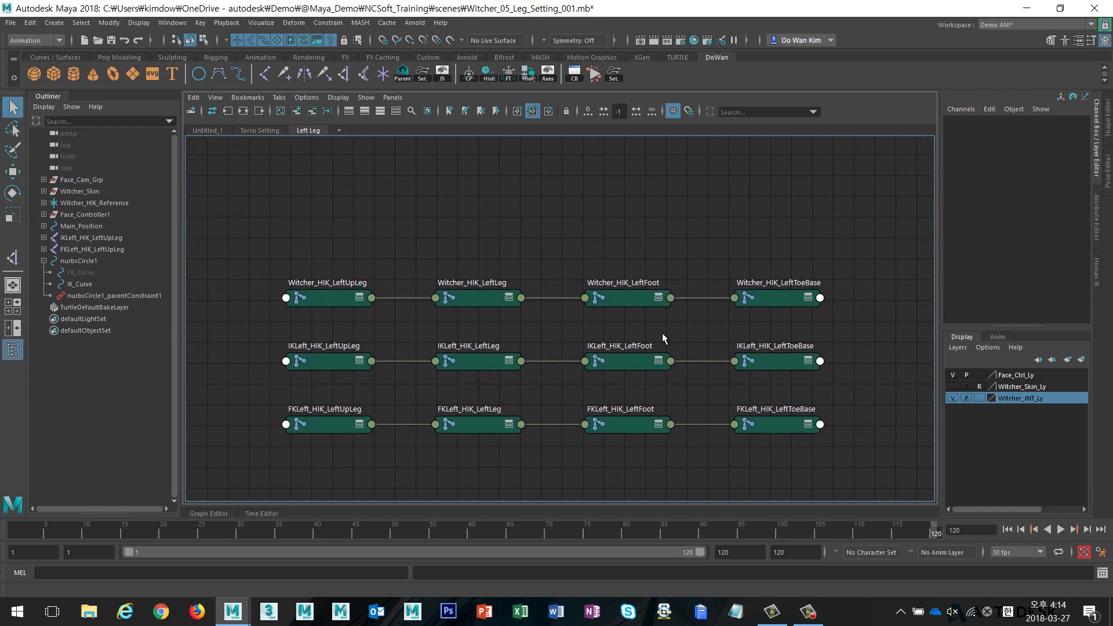
key("space")
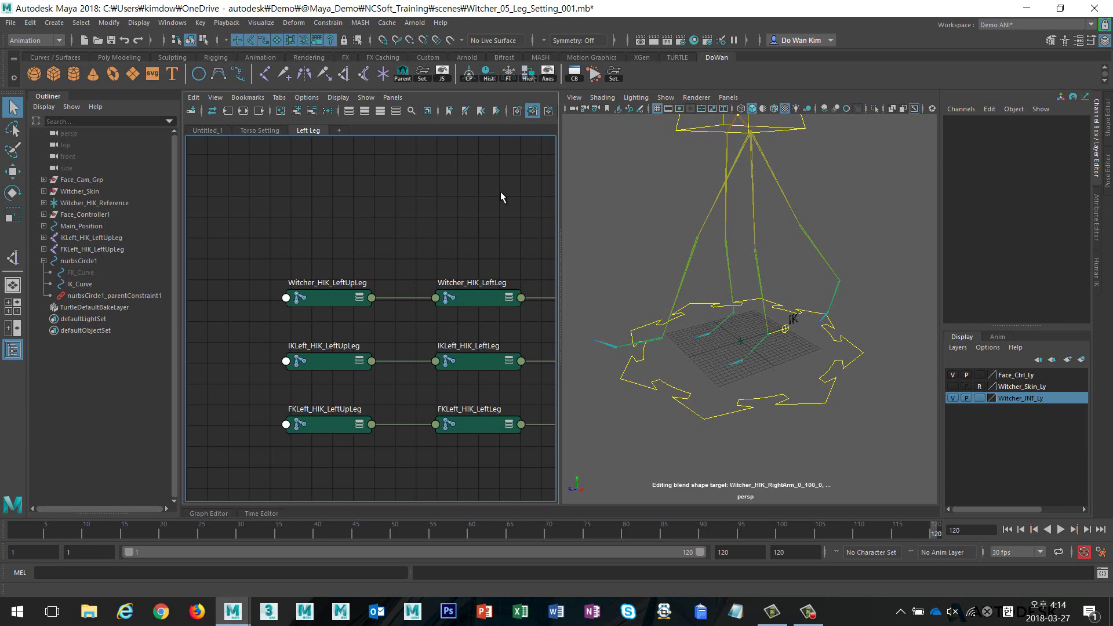
key("space")
Create a blendColors node in the Left Leg graph
middle_click_drag(536, 204, 526, 220)
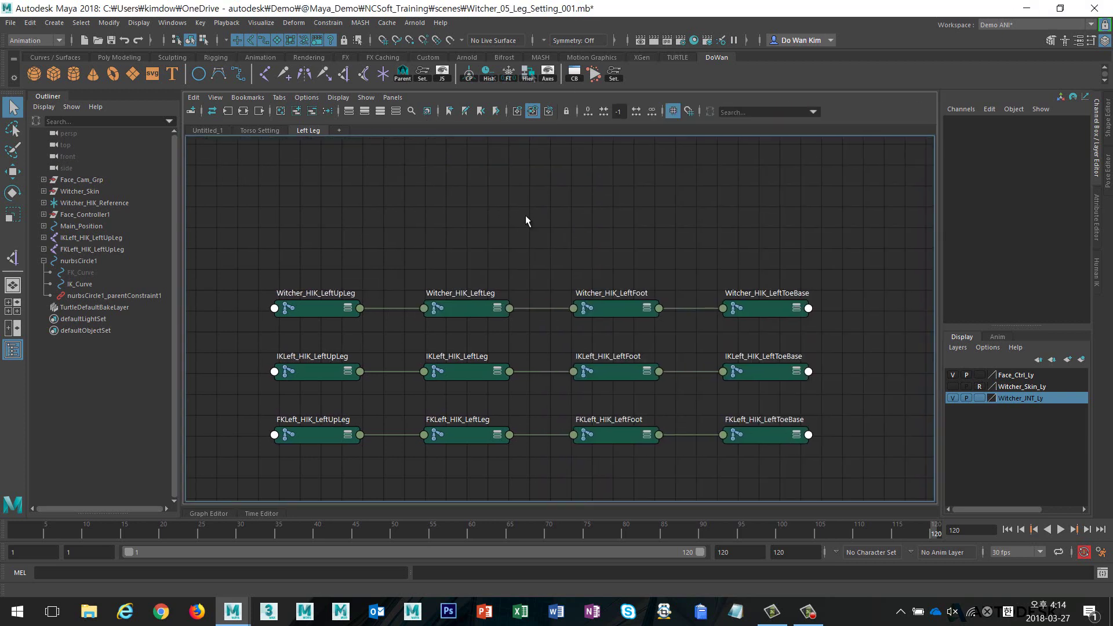
key("Tab")
type("co")
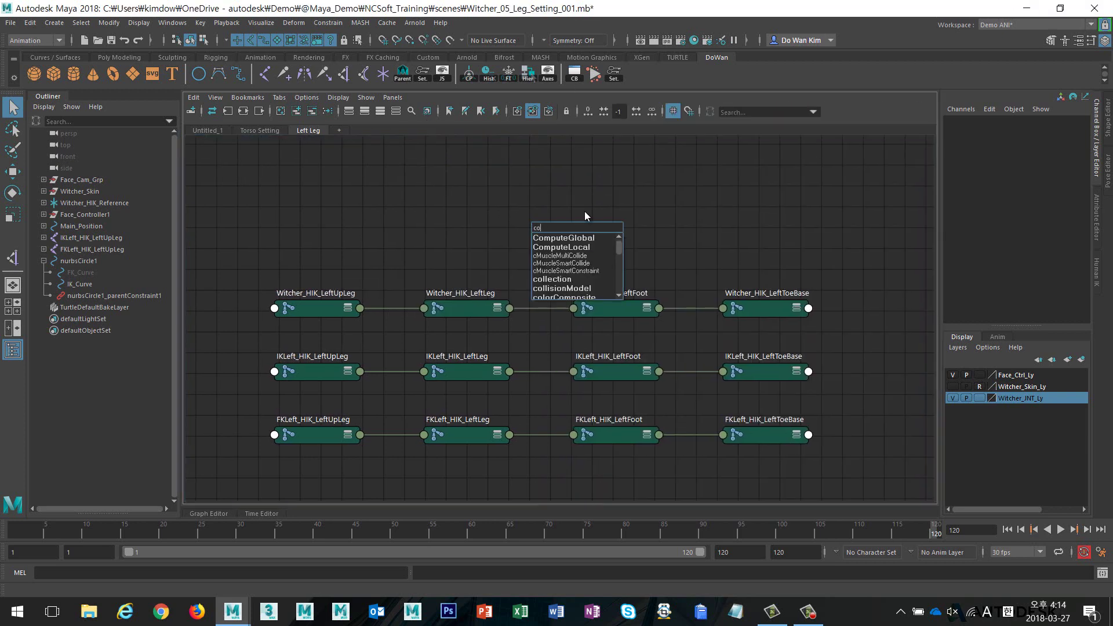
type("lor")
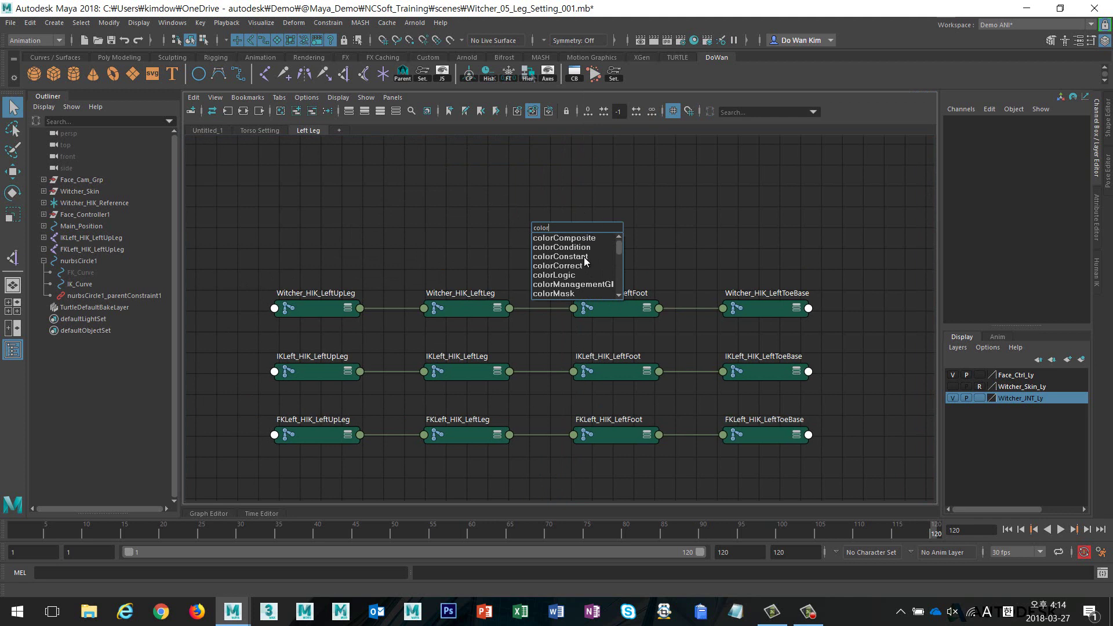
key("BackSpace")
key("BackSpace")
key("BackSpace")
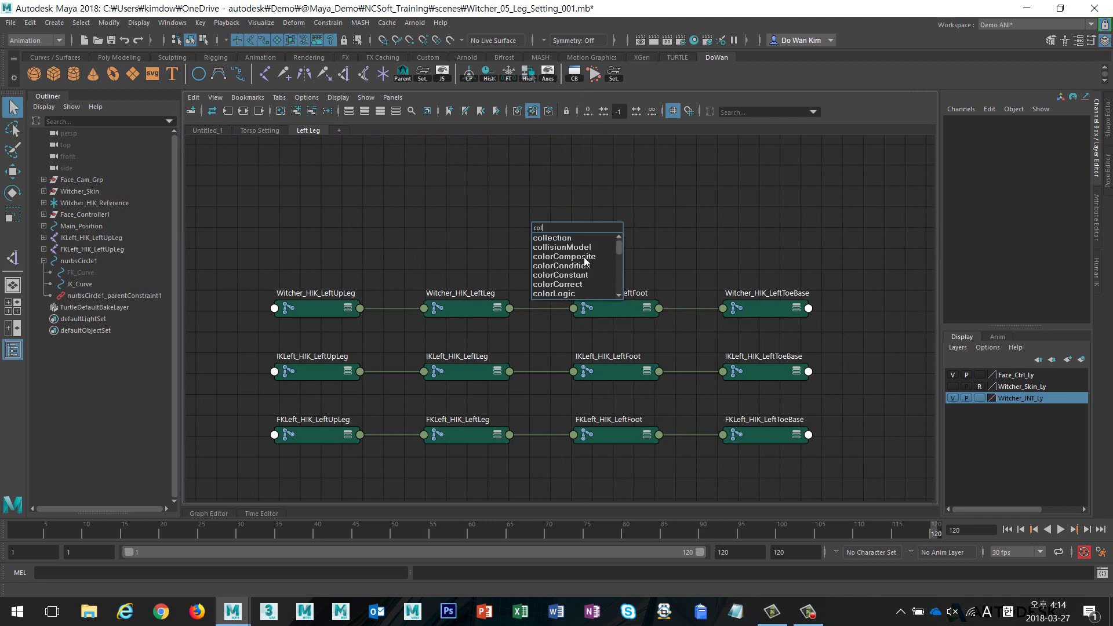
key("BackSpace")
key("BackSpace")
type("ble")
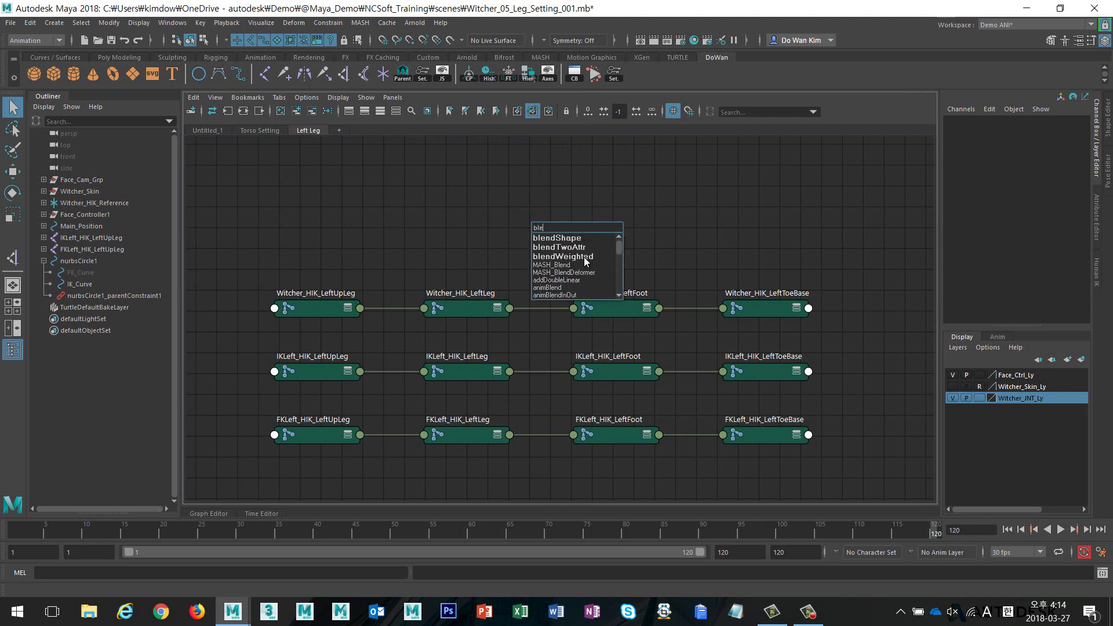
type("nd")
type("c")
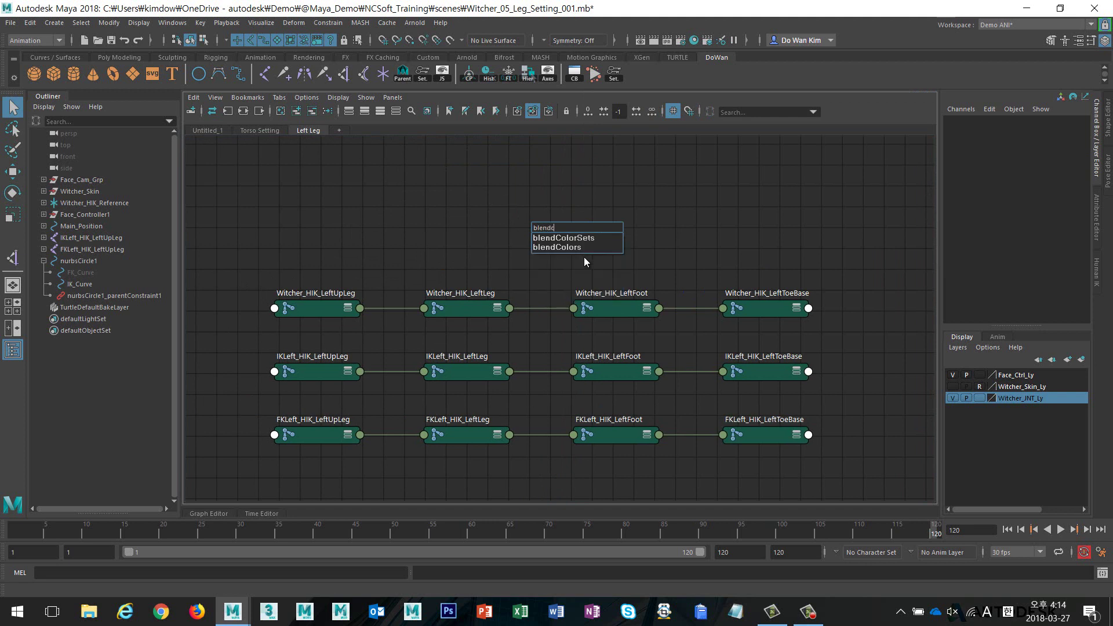
left_click(578, 246)
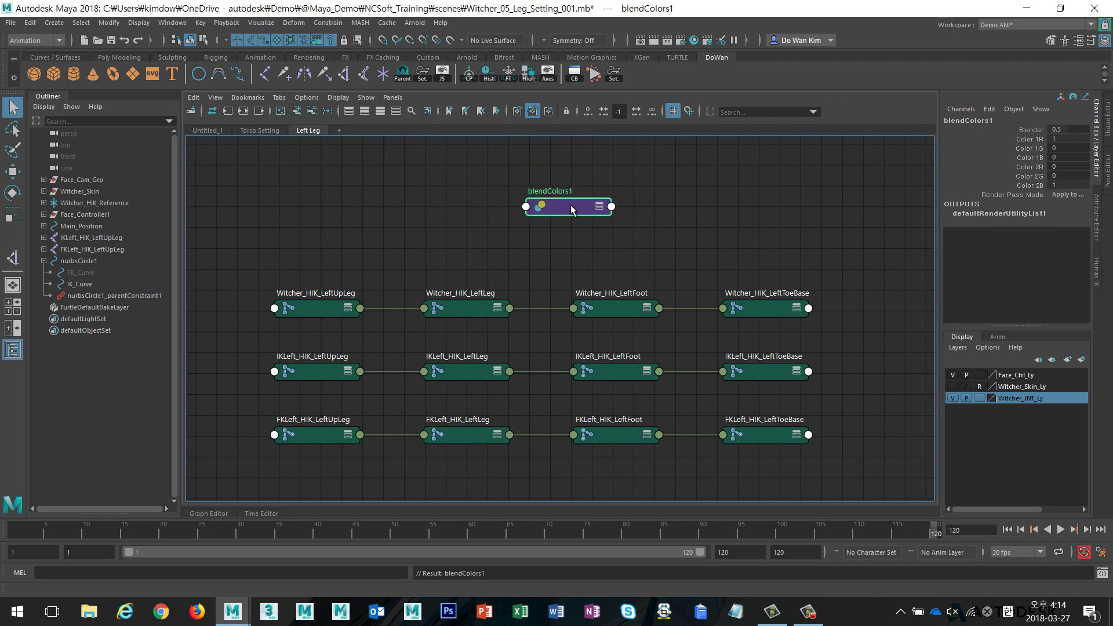
Set blendColors1's Blender to 1 and start editing its Color 1 value
double_click(572, 210)
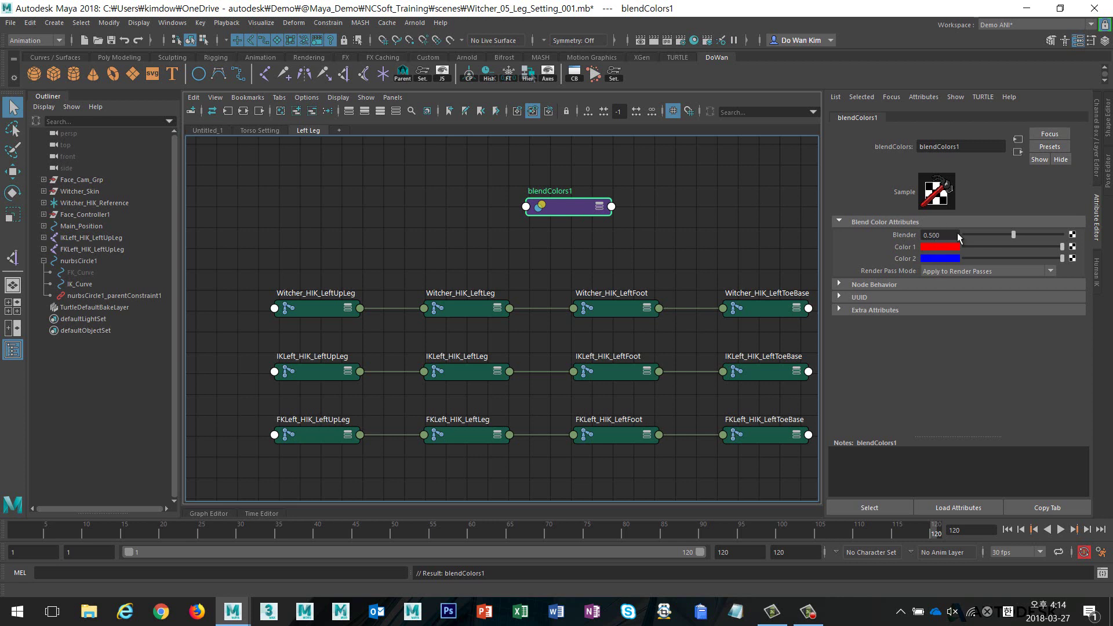
left_click_drag(965, 235, 1085, 233)
left_click(947, 248)
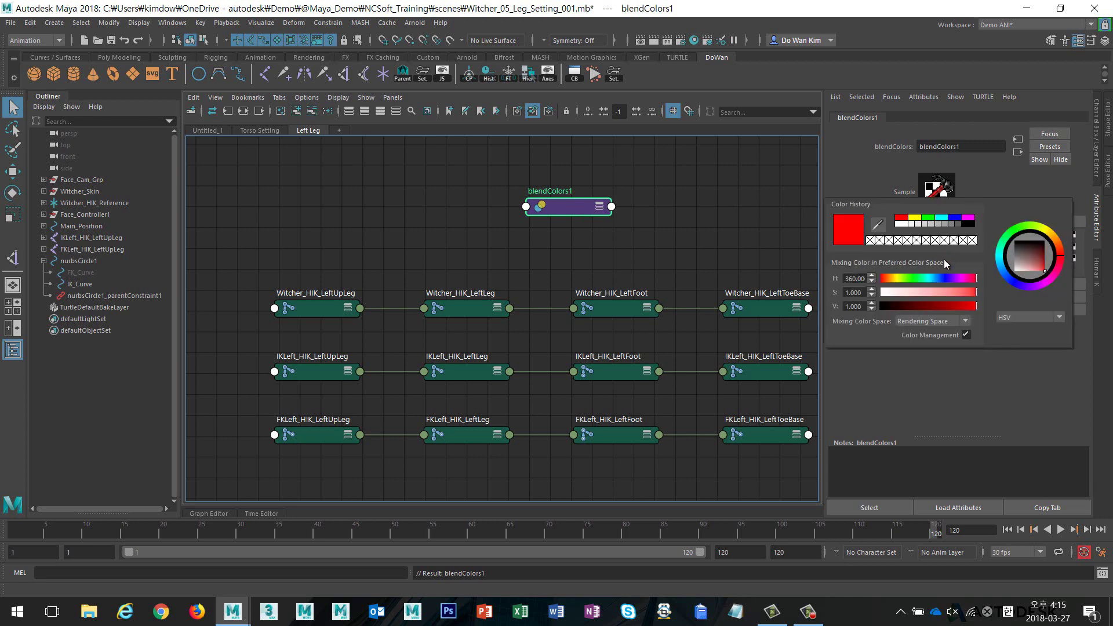
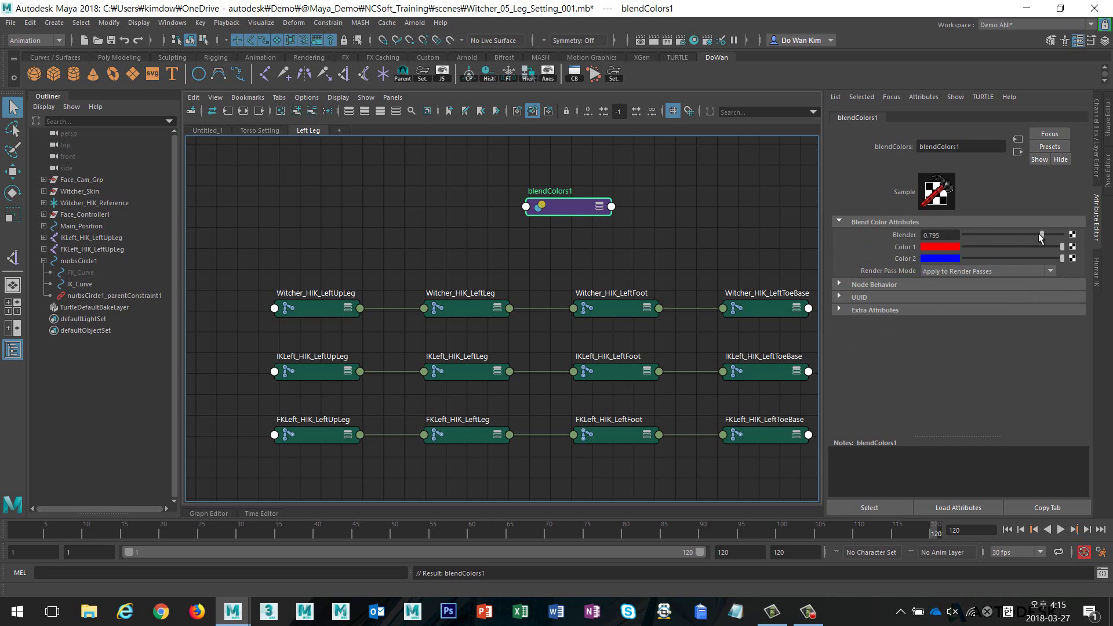
Test blendColors1's Blender value, leave it at 0, and split the Node Editor with the persp view
left_click_drag(1019, 241, 915, 239)
key("space")
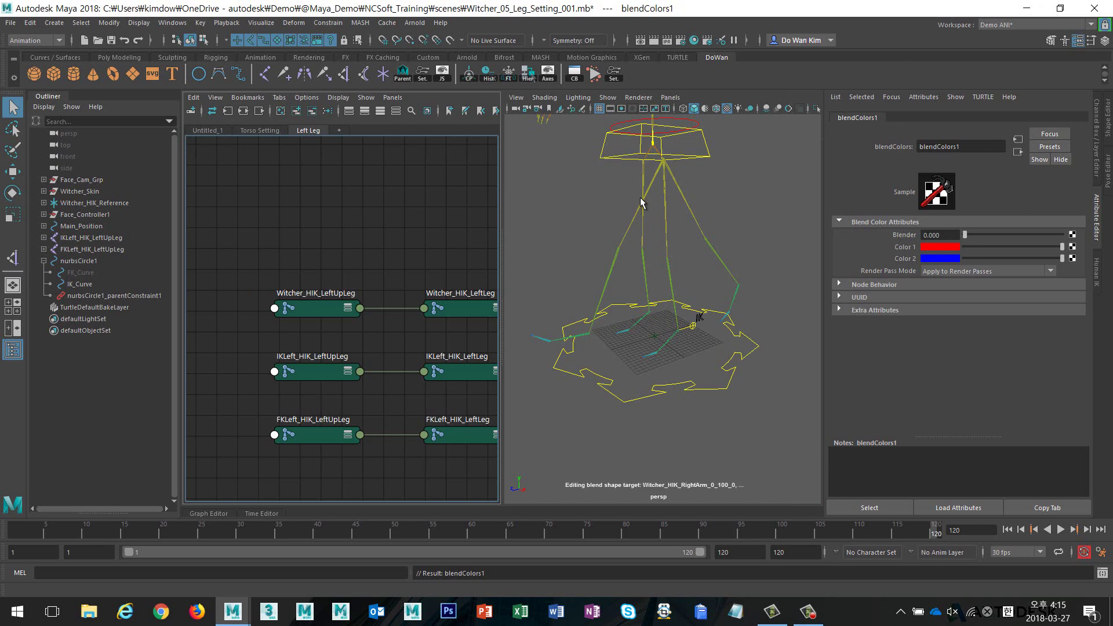
In the maximized Node Editor, rename blendColors1 to LeftLeg_blend_LeftUpLeg and move it left
left_click(438, 235)
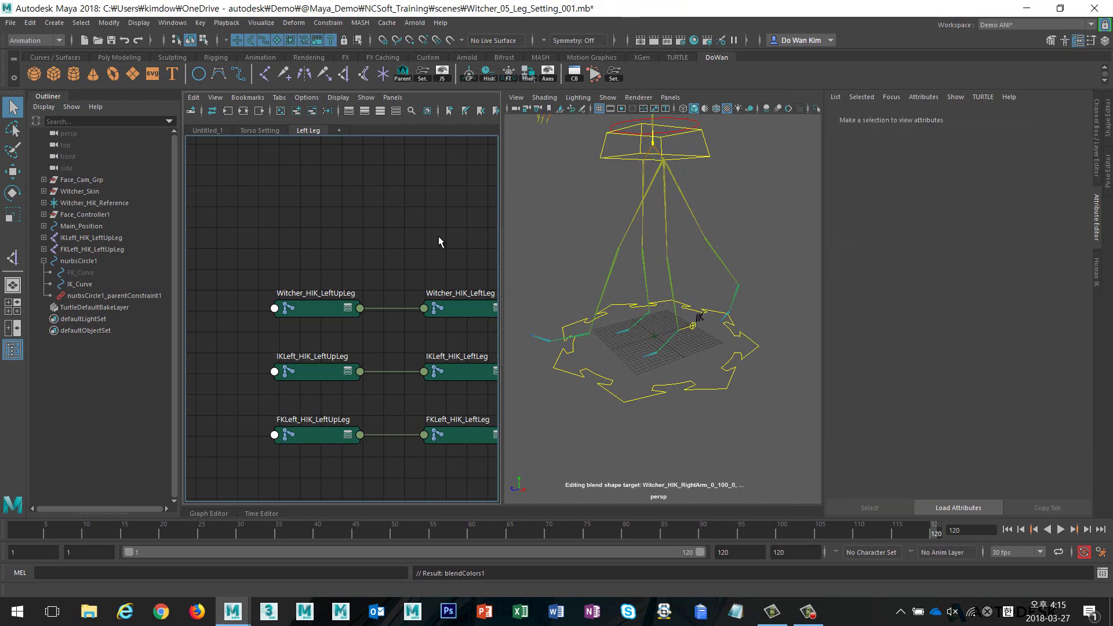
key("space")
left_click(562, 224)
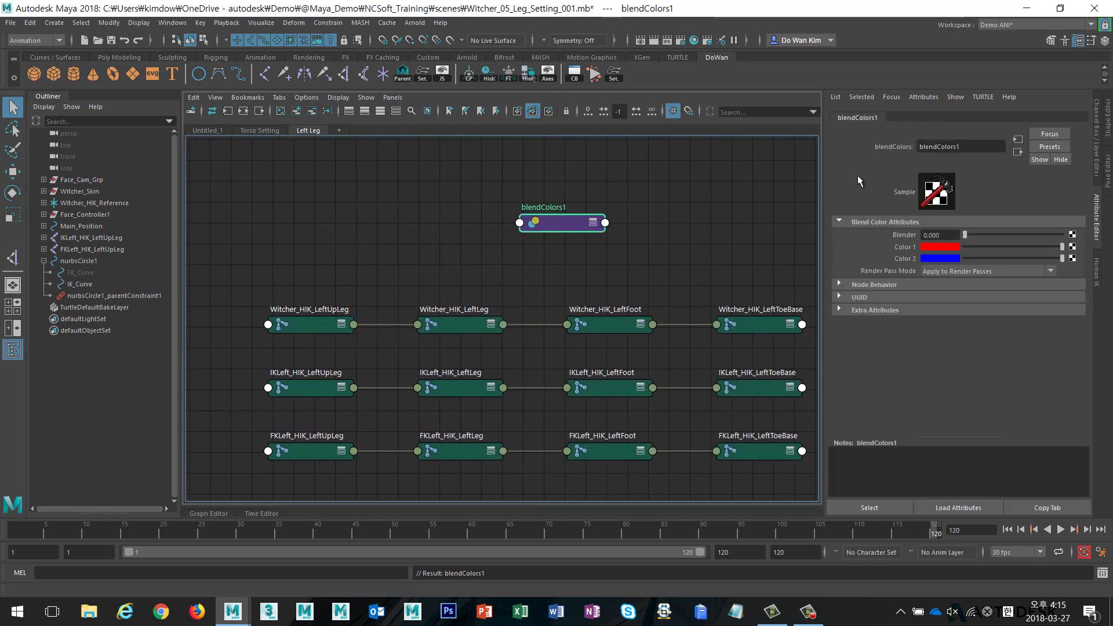
left_click_drag(972, 146, 870, 145)
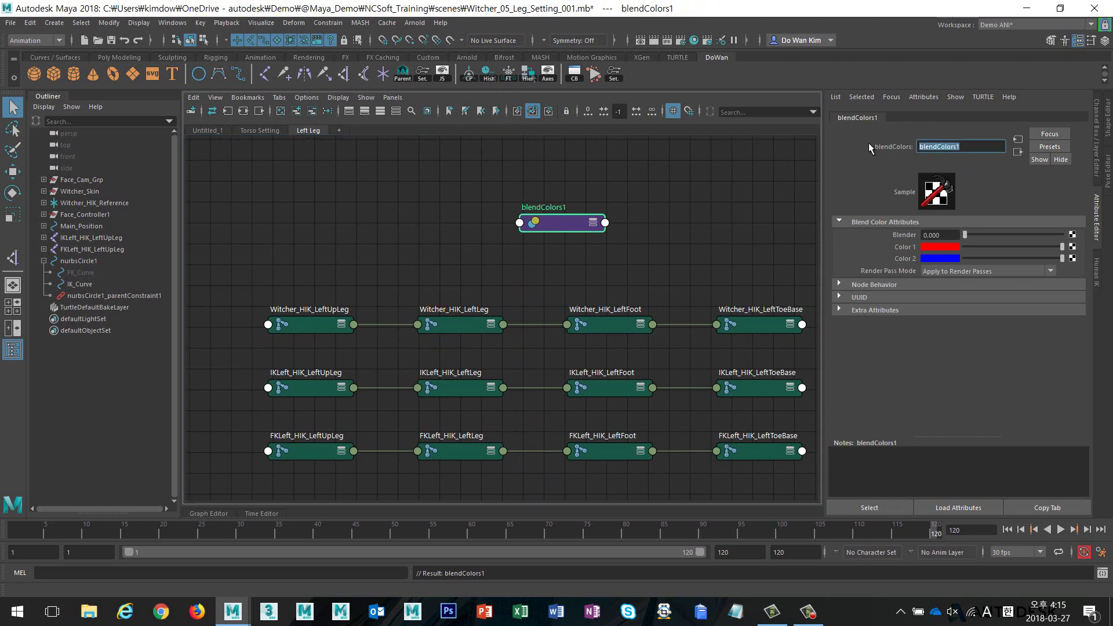
key("Home")
left_click_drag(972, 146, 894, 147)
key("Home")
type("LeftLeg")
type("_")
key("BackSpace")
key("BackSpace")
type("eft")
type("Leg")
key("Return")
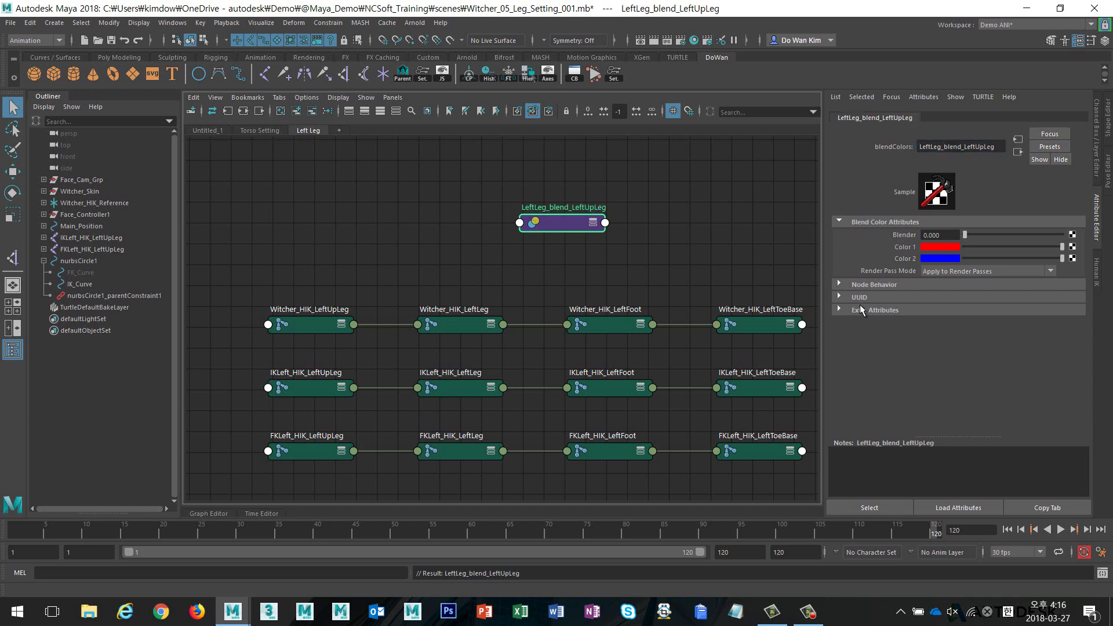
left_click_drag(567, 230, 340, 235)
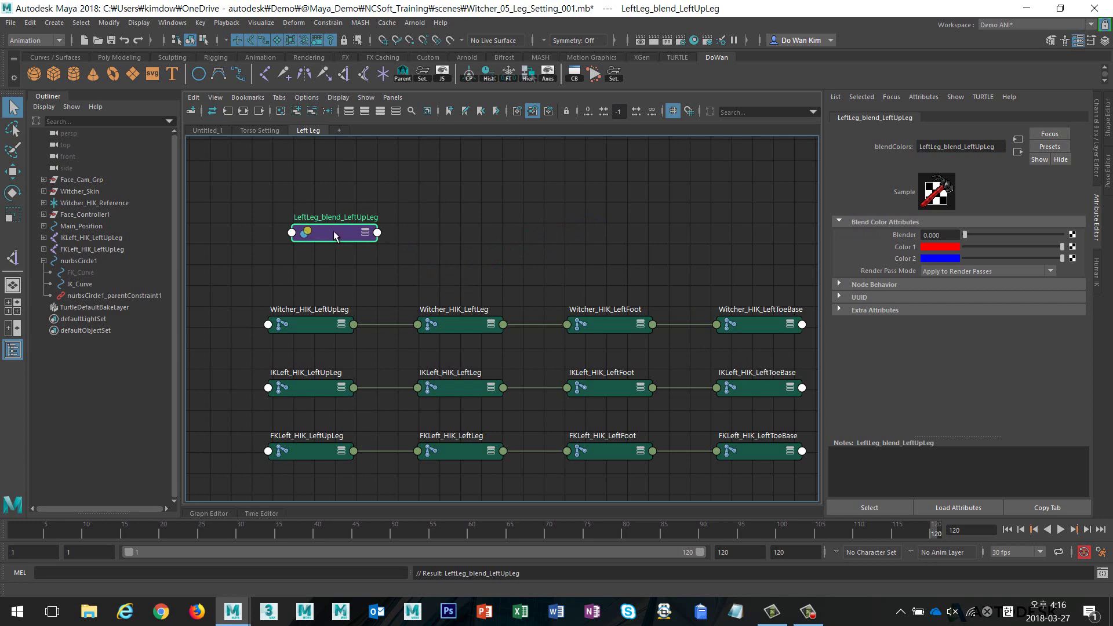
Paste a copy of the LeftLeg_blend_LeftUpLeg node into the graph
left_click_drag(334, 232, 319, 243)
left_click(342, 255)
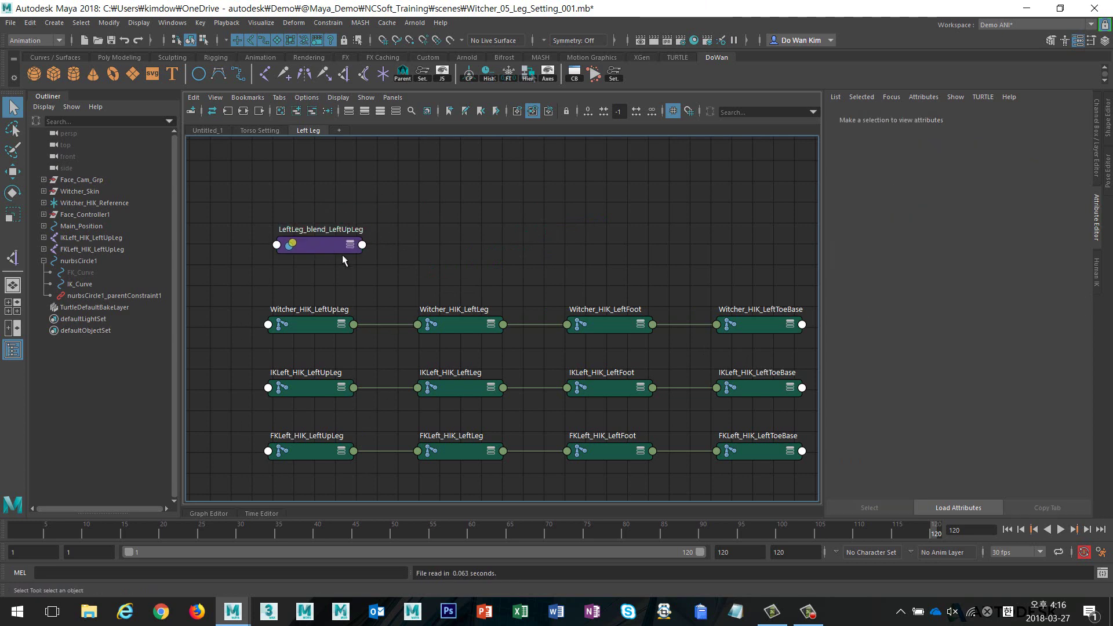
key("ctrl+v")
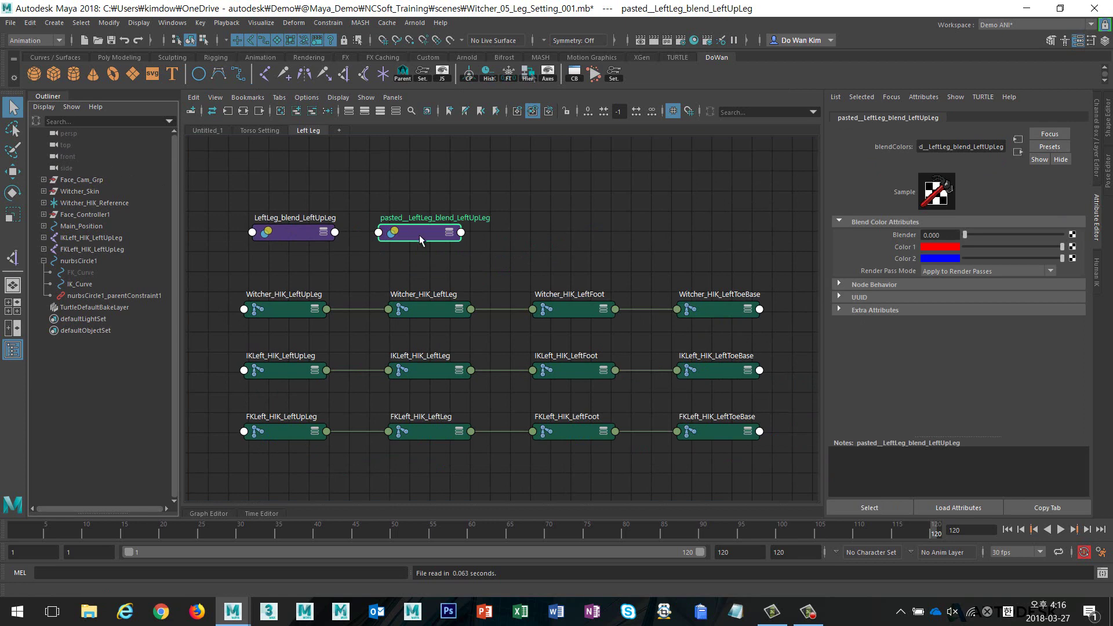
scroll(415, 249, "up", 2)
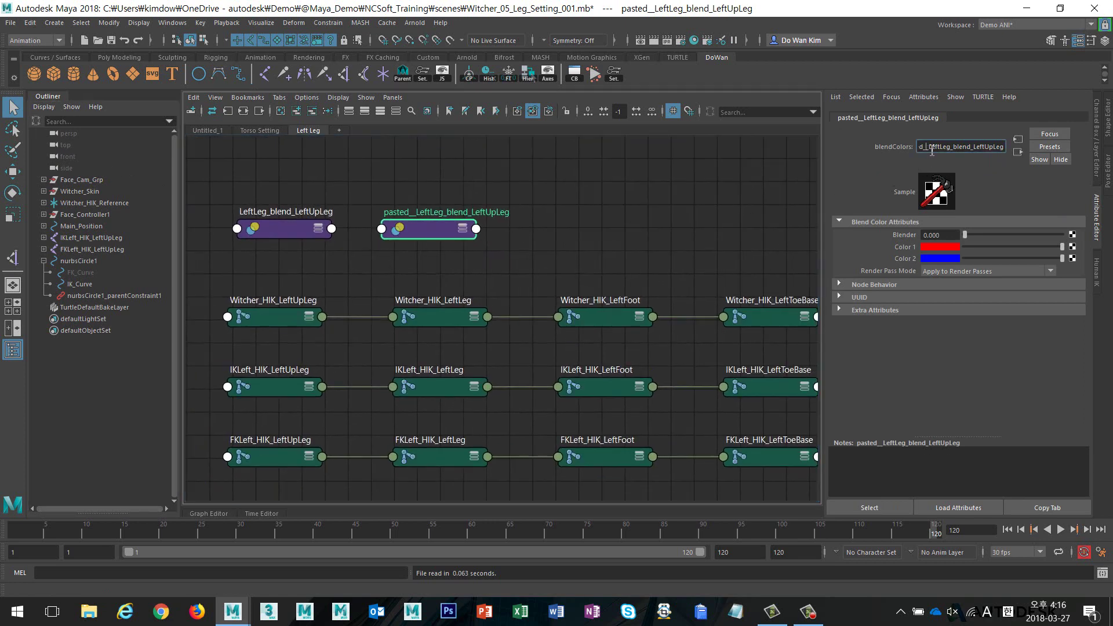
Rename the copy LeftLeg_blend_LeftLeg, position it, and paste another copy of it
left_click_drag(946, 147, 882, 150)
key("BackSpace")
left_click_drag(1002, 147, 976, 149)
left_click(992, 147)
key("BackSpace")
key("BackSpace")
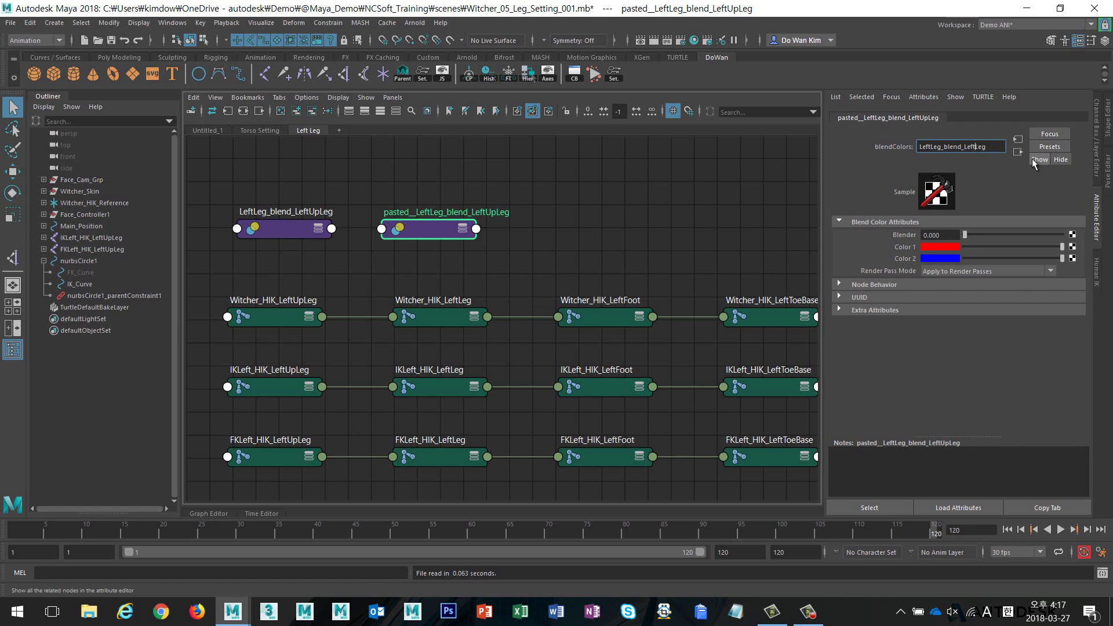
key("Return")
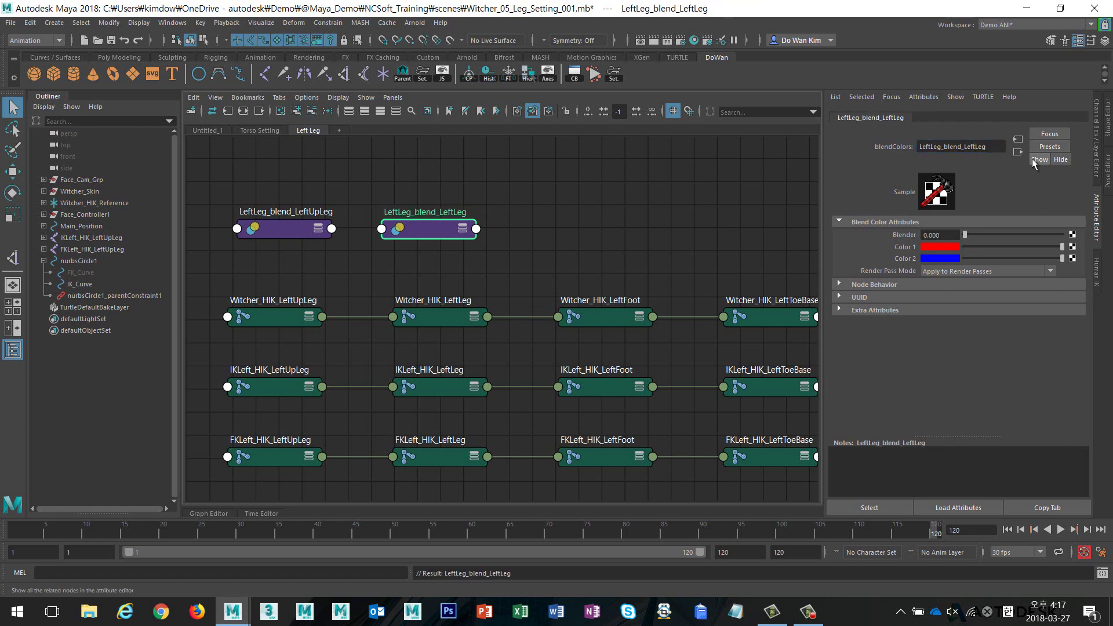
middle_click_drag(514, 221, 516, 206, "alt")
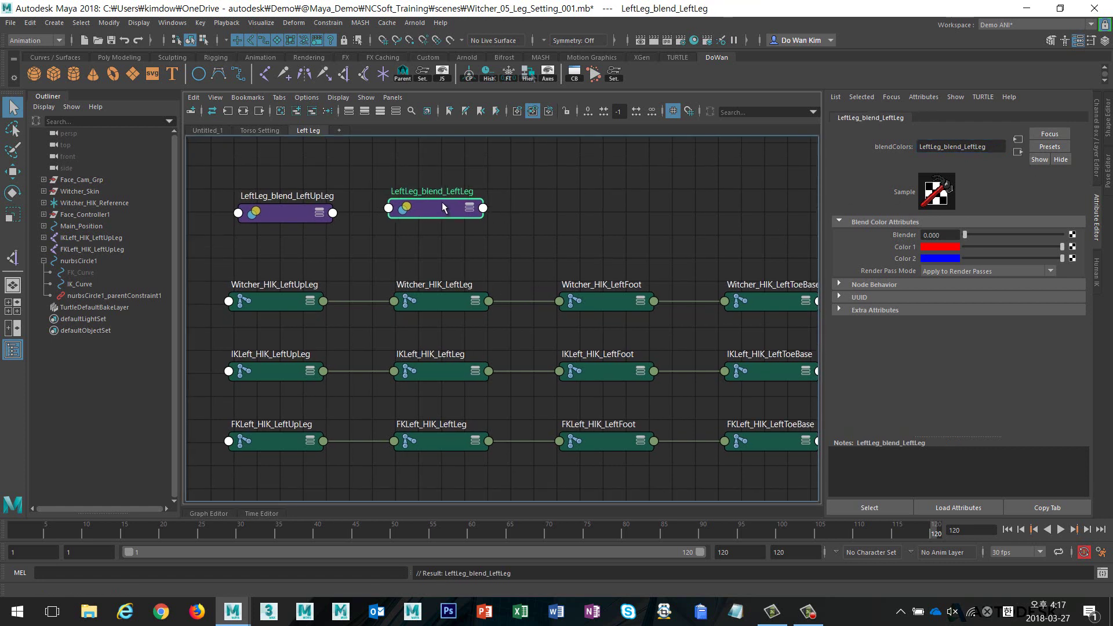
left_click_drag(433, 219, 443, 207)
key("ctrl+c")
key("ctrl+v")
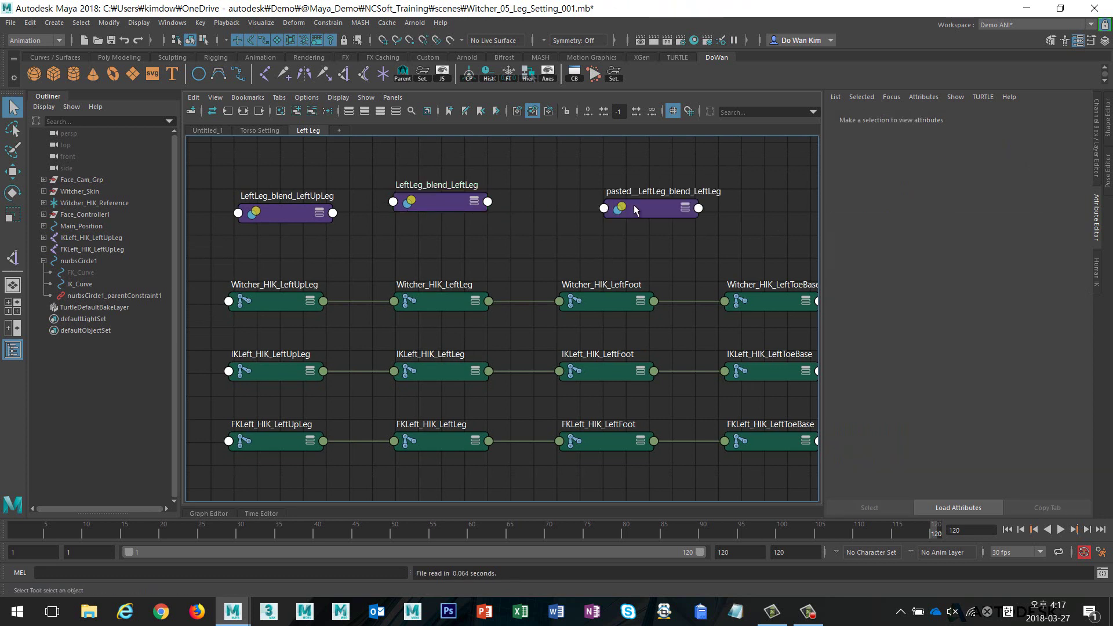
Rename the pasted copy LeftLeg_blend_LeftFoot and place it to the right
left_click_drag(637, 211, 586, 204)
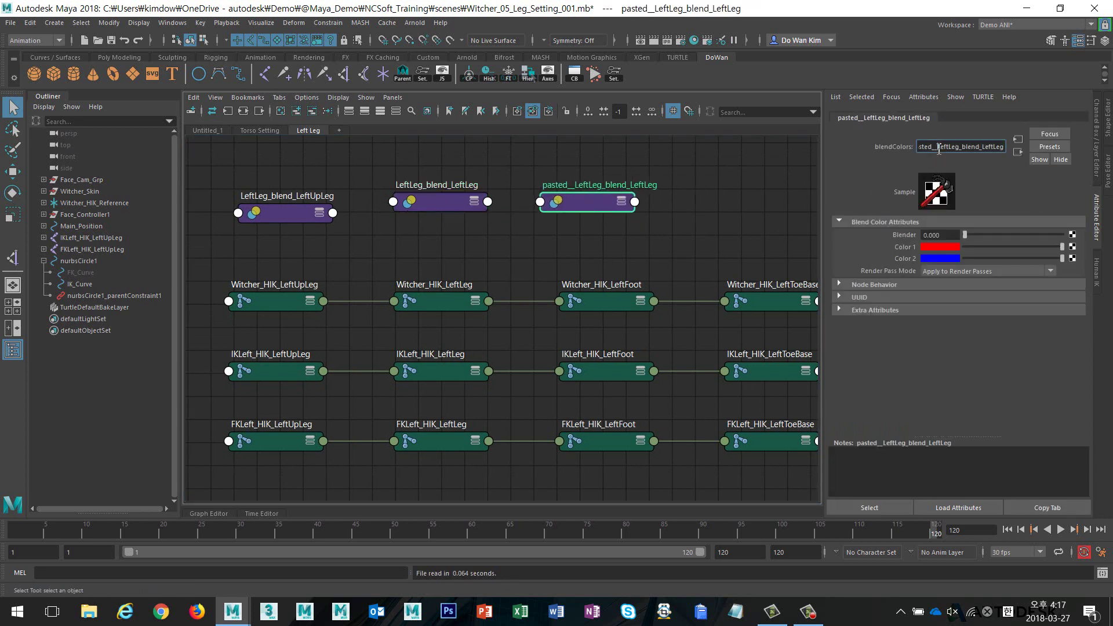
left_click_drag(937, 153, 823, 145)
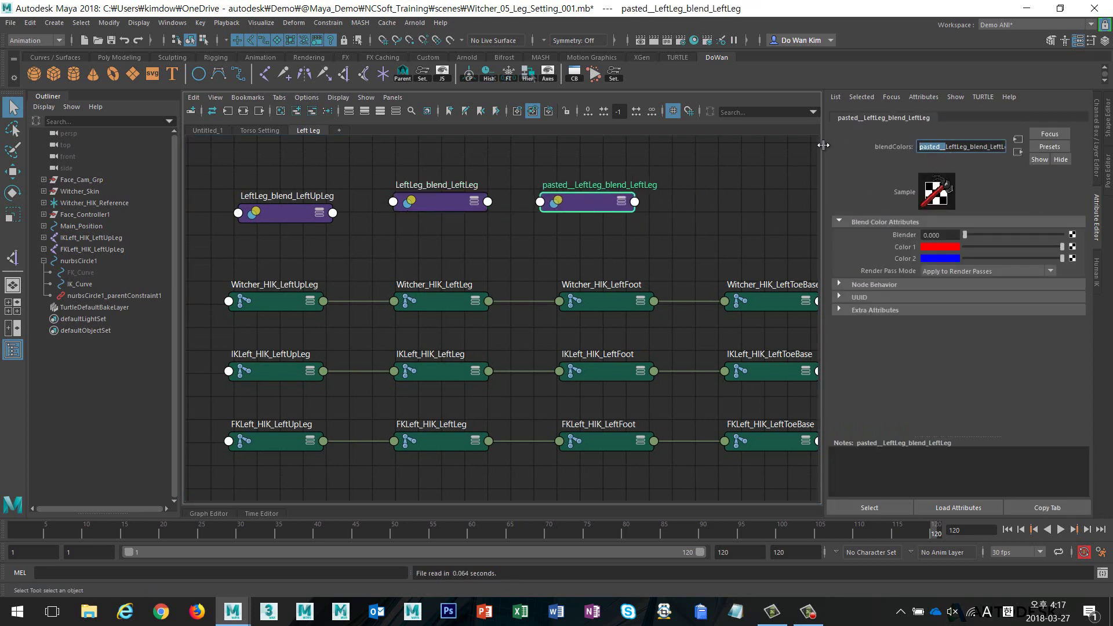
key("BackSpace")
type("Foot")
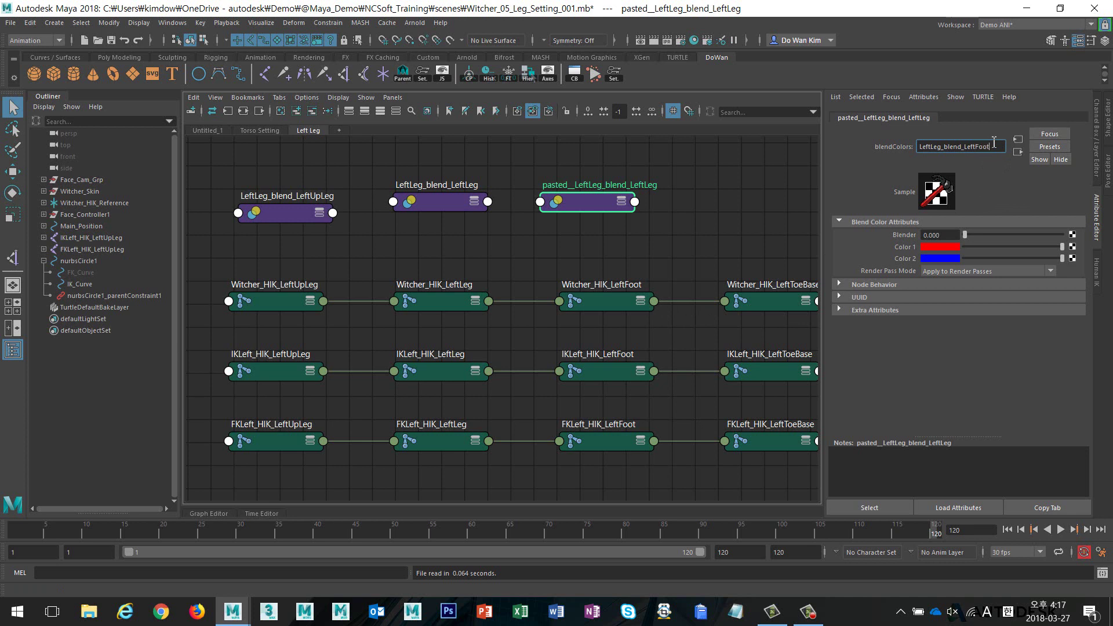
key("Return")
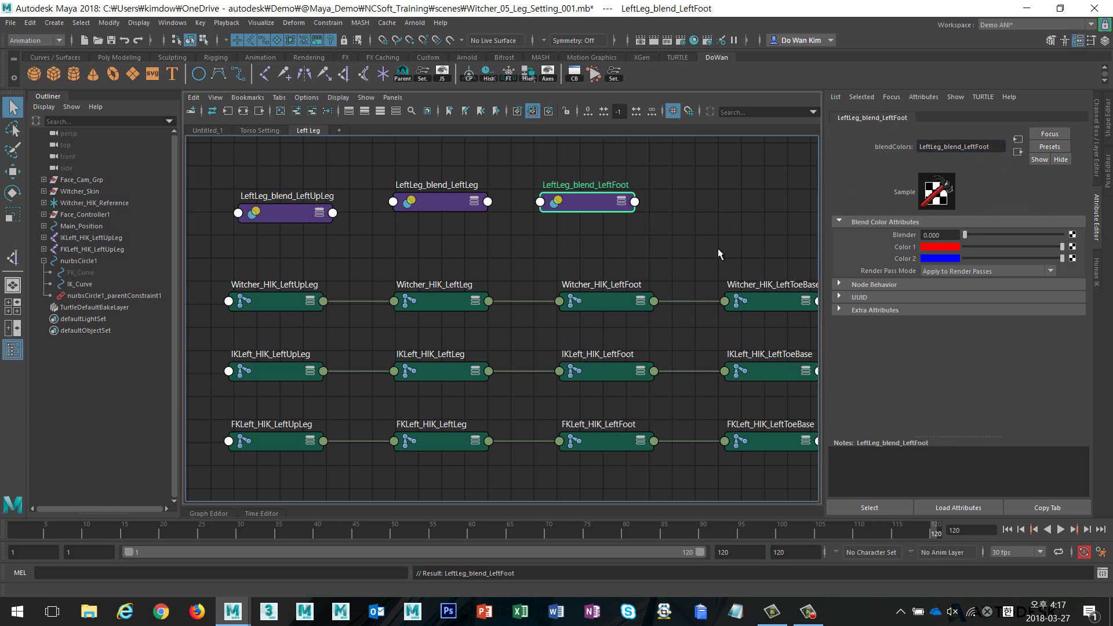
middle_click_drag(718, 248, 656, 249, "alt")
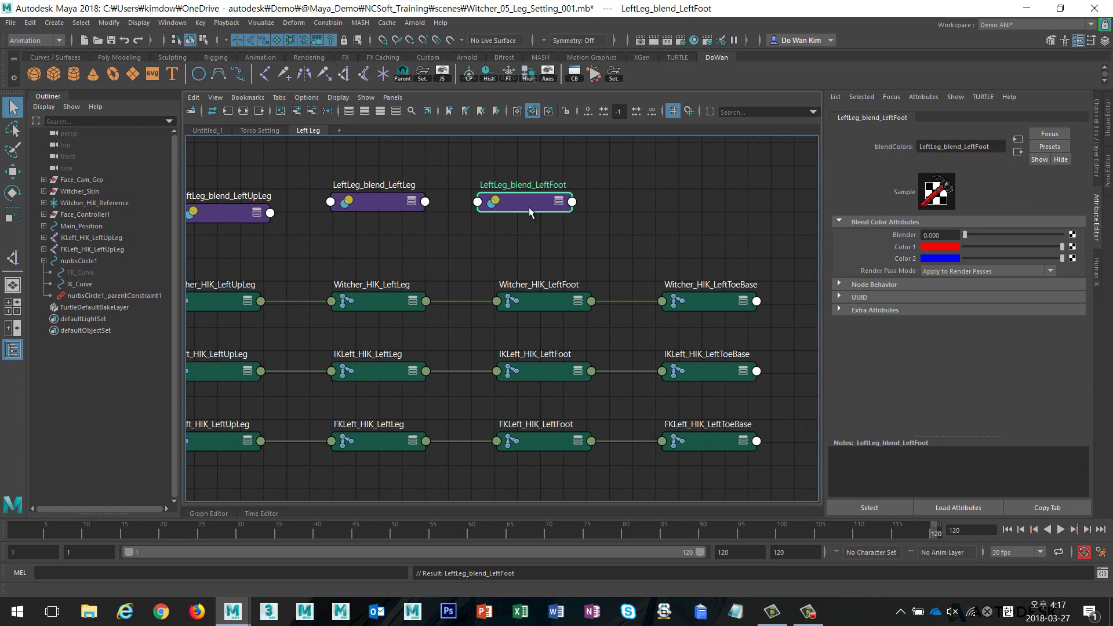
Duplicate LeftLeg_blend_LeftFoot and rename the new copy LeftLeg_blend_LeftToe
key("ctrl+c")
key("ctrl+v")
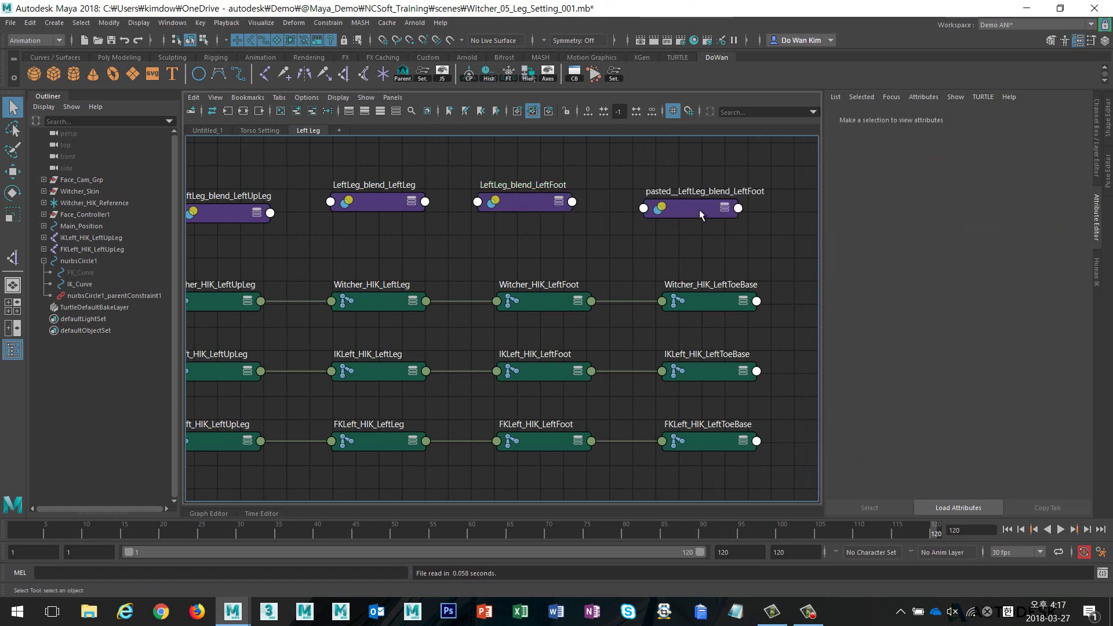
left_click(699, 210)
left_click_drag(943, 147, 838, 146)
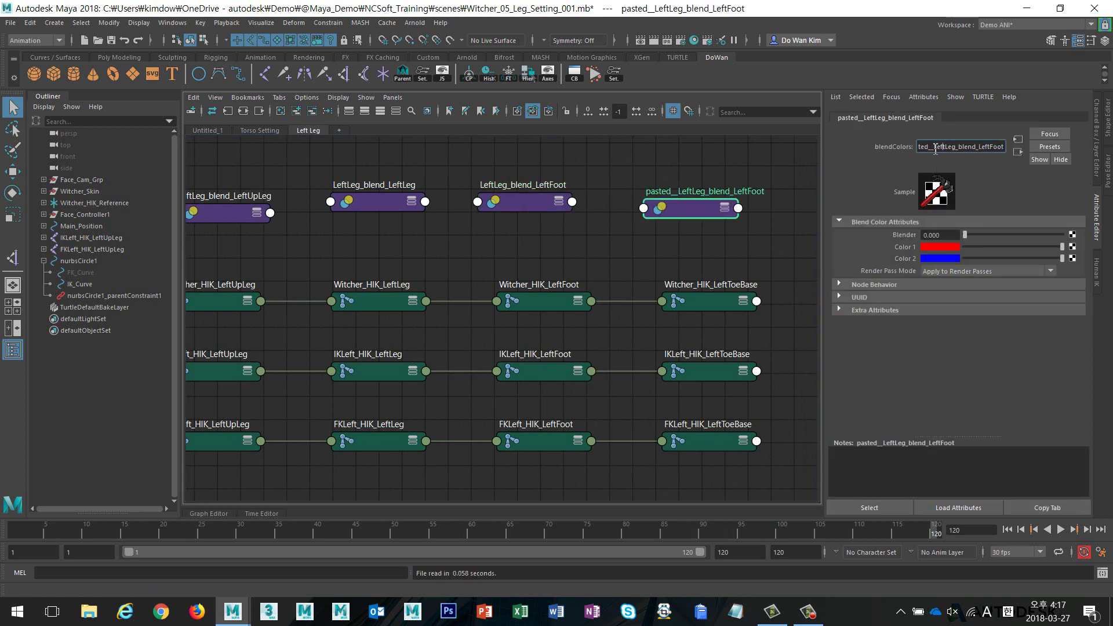
key("BackSpace")
left_click_drag(976, 146, 1000, 145)
type("Toe")
key("Return")
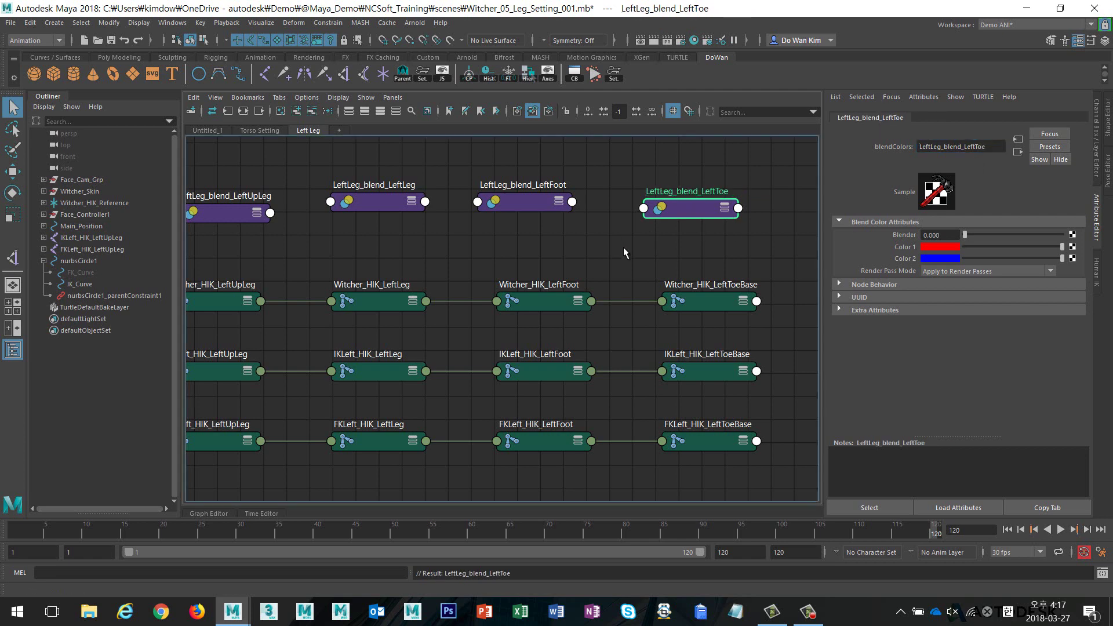
scroll(596, 256, "down", 3)
left_click(442, 214)
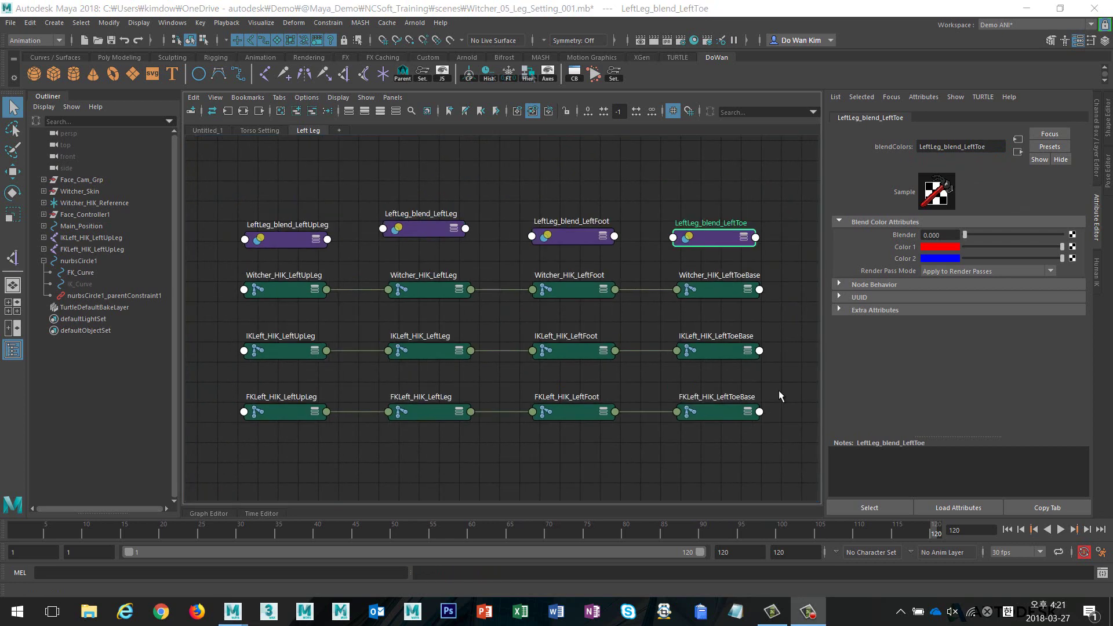
Nudge LeftLeg_blend_LeftUpLeg and raise the LeftLeg, LeftFoot and LeftToe blend nodes higher up
mouse_move(382, 378)
middle_mouse_down("alt")
mouse_move(467, 375)
mouse_move(380, 383)
middle_mouse_up("alt")
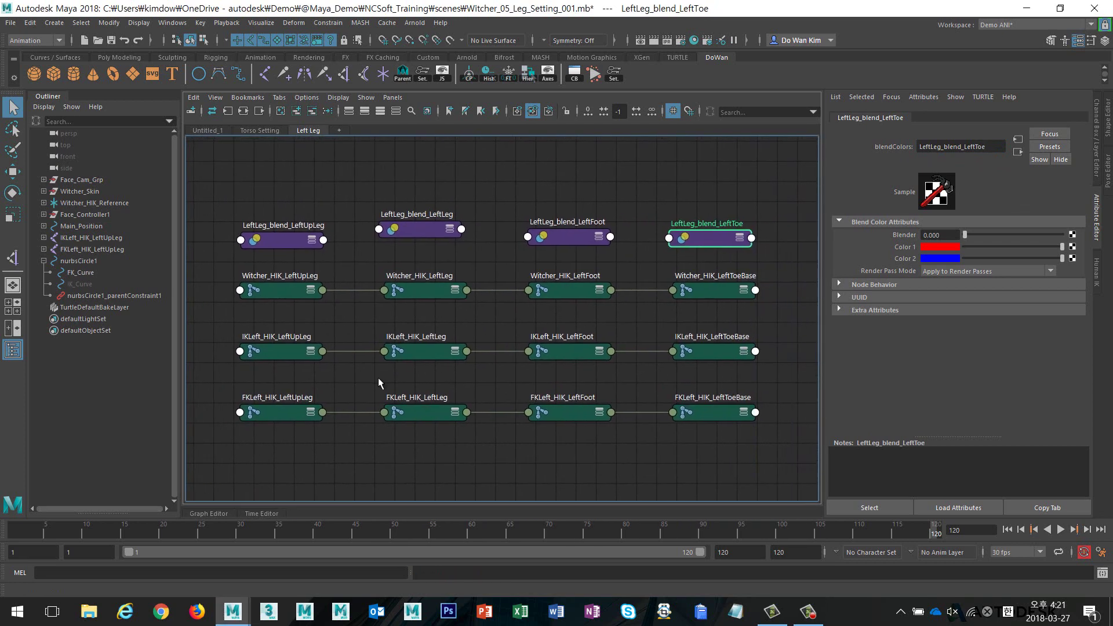
mouse_move(281, 244)
left_mouse_down()
mouse_move(307, 202)
mouse_move(307, 233)
left_mouse_up()
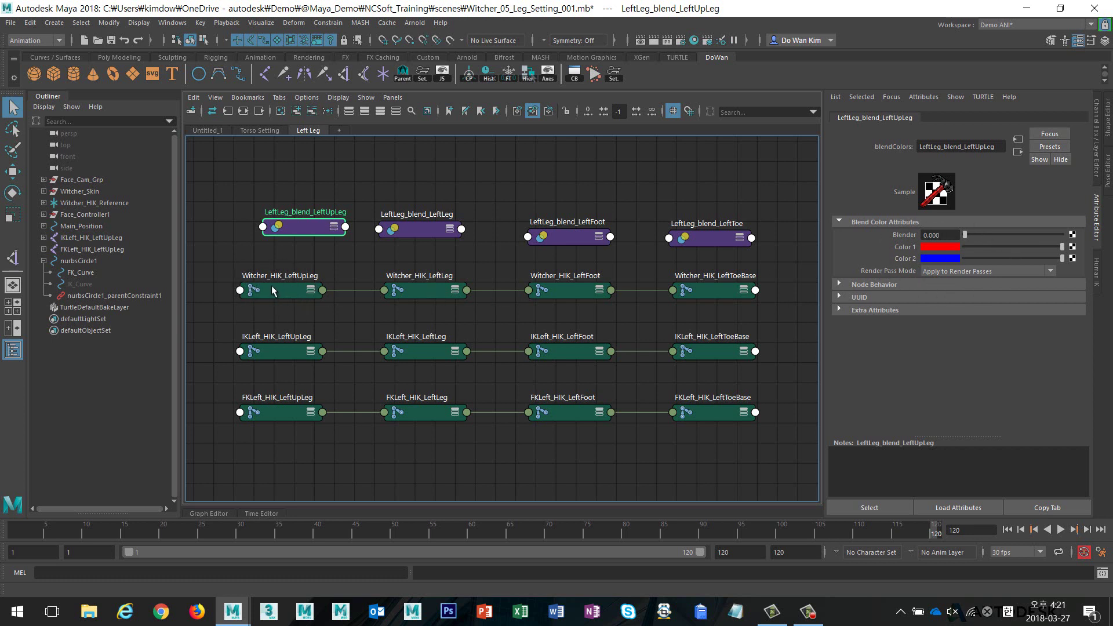
middle_click_drag(272, 290, 273, 275)
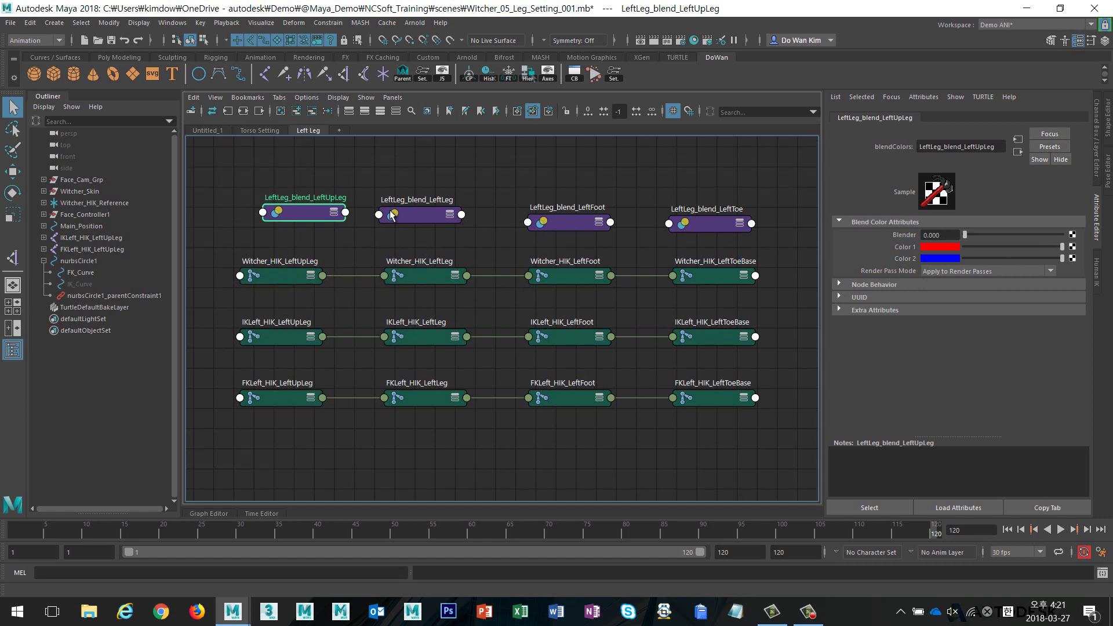
mouse_move(396, 176)
left_mouse_down()
mouse_move(725, 229)
mouse_move(754, 145)
left_mouse_up()
scroll(725, 235, "down", 3)
middle_click_drag(454, 263, 428, 285)
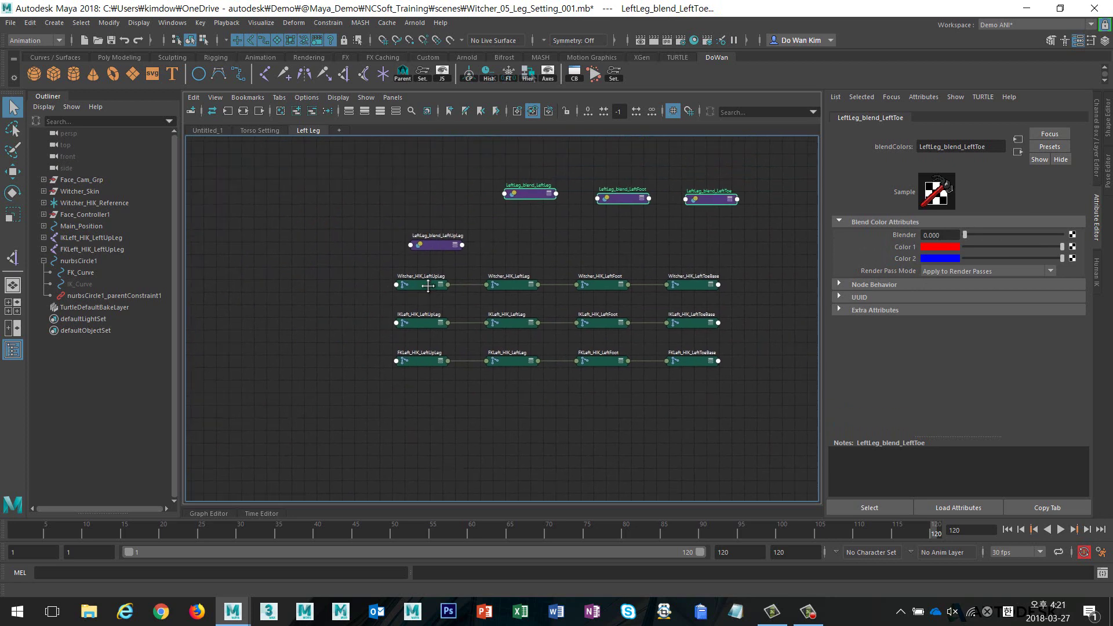
scroll(428, 285, "up", 2)
scroll(441, 302, "up", 2)
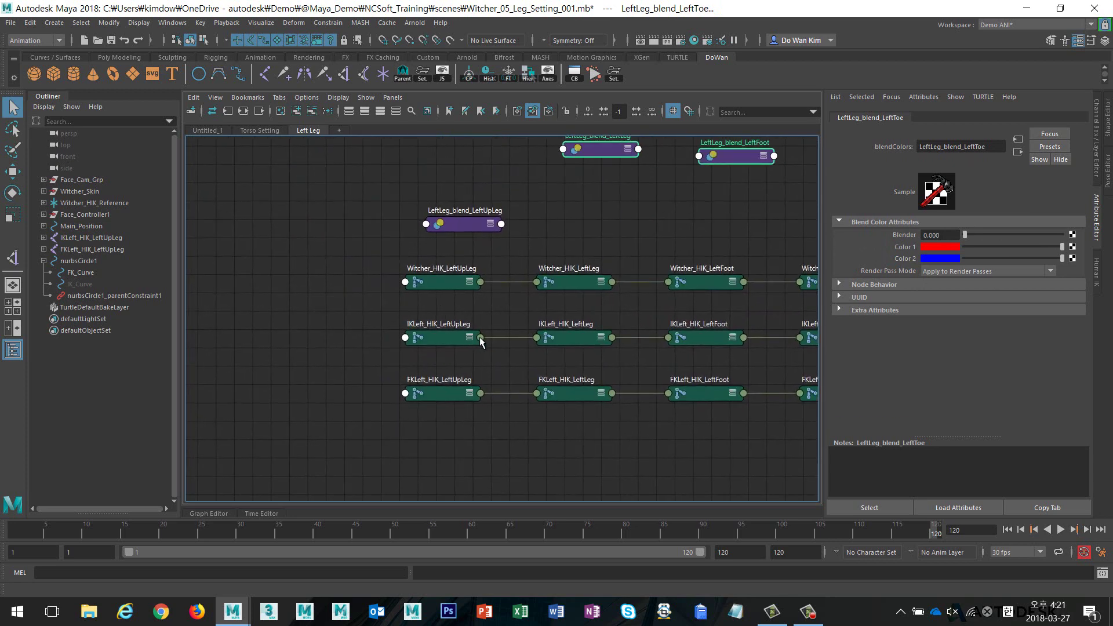
Connect IKLeft_HIK_LeftUpLeg.rotate to color1 and FKLeft_HIK_LeftUpLeg.rotate to color2 of LeftLeg_blend_LeftUpLeg
left_click(480, 339)
mouse_move(506, 437)
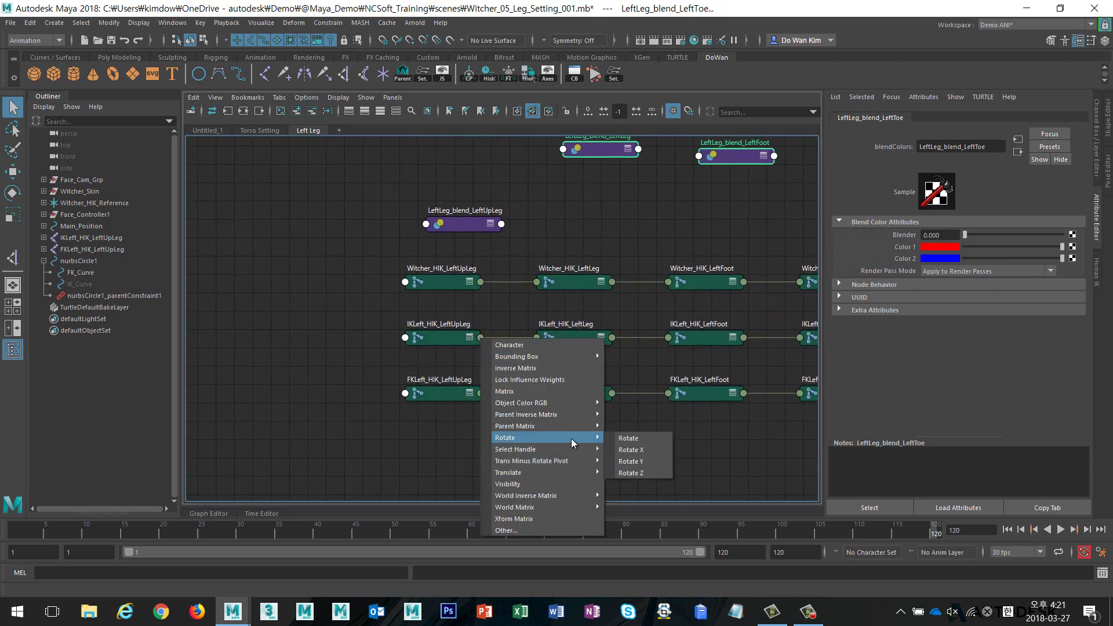
left_click(632, 439)
left_click(432, 224)
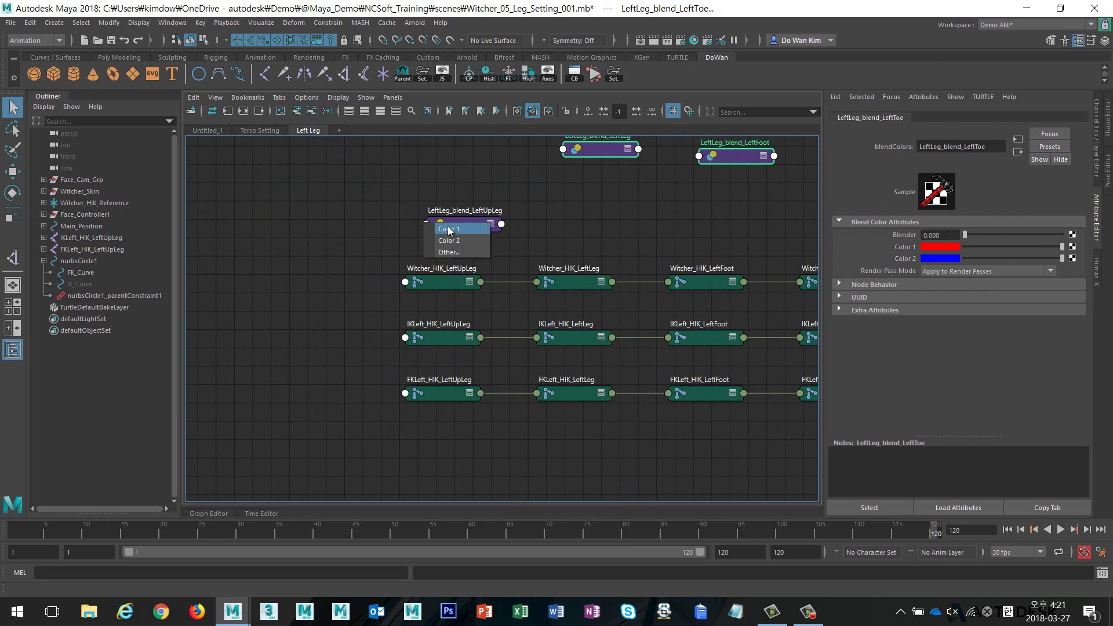
left_click(457, 228)
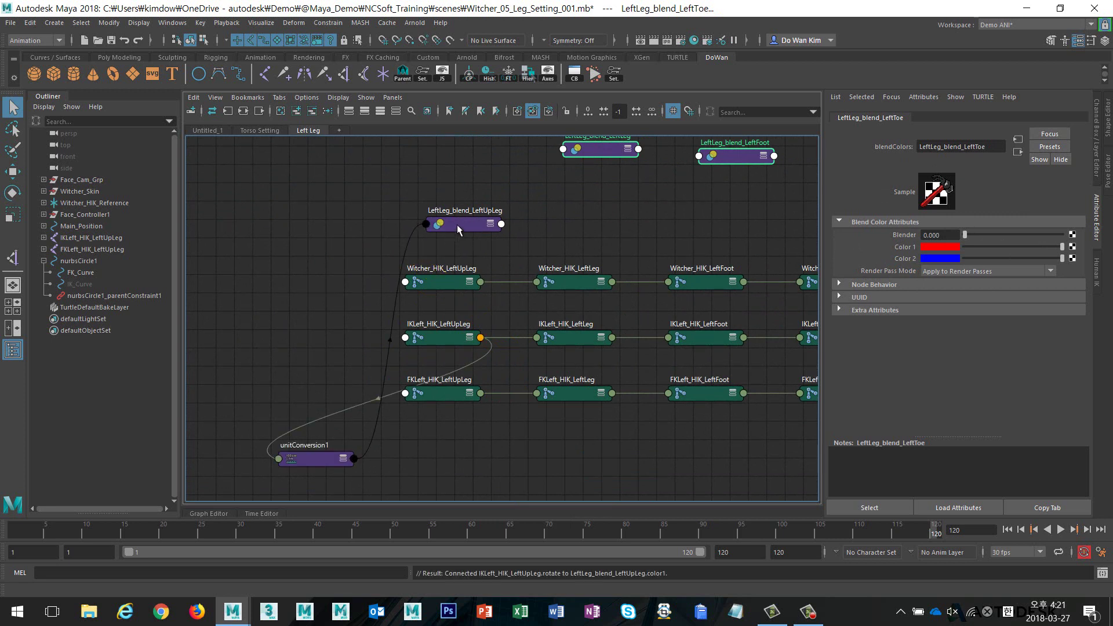
left_click(481, 393)
mouse_move(522, 492)
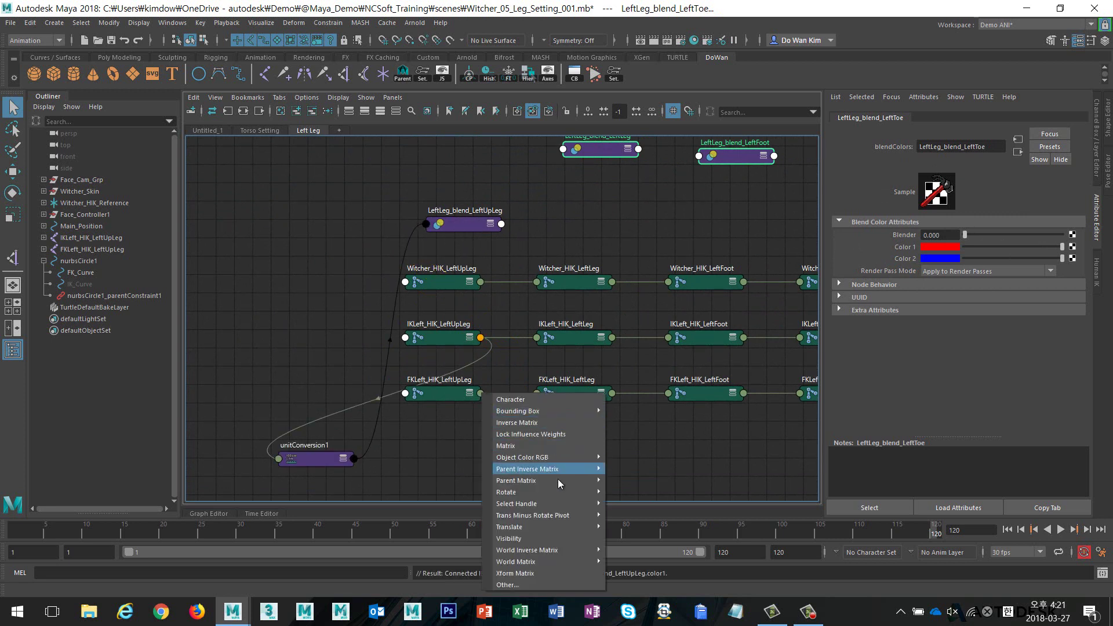
left_click(612, 491)
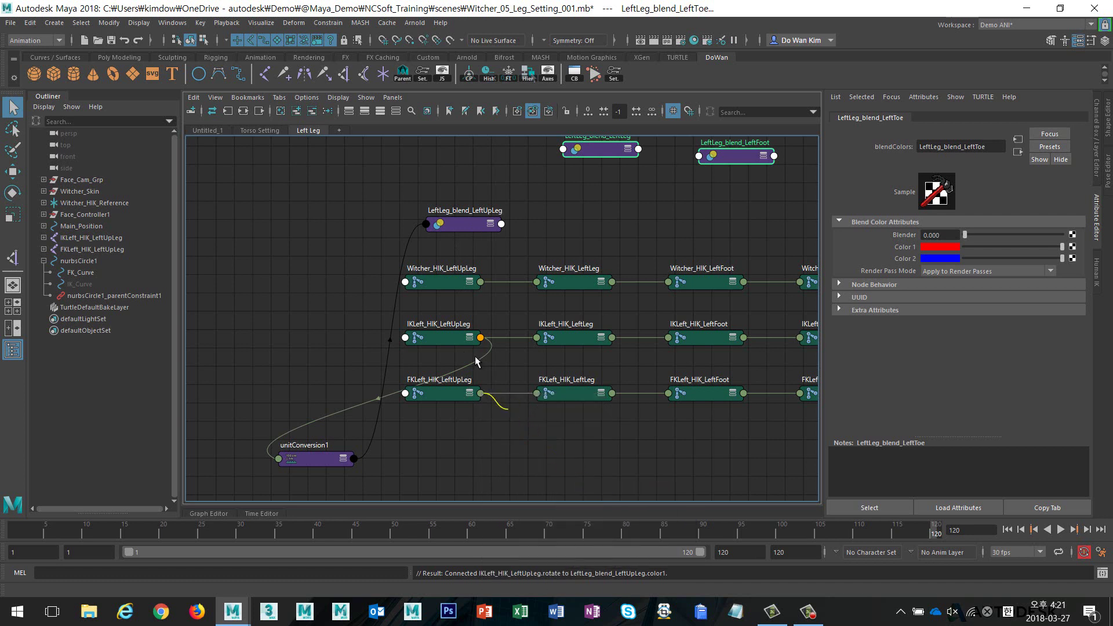
left_click(427, 224)
left_click(459, 239)
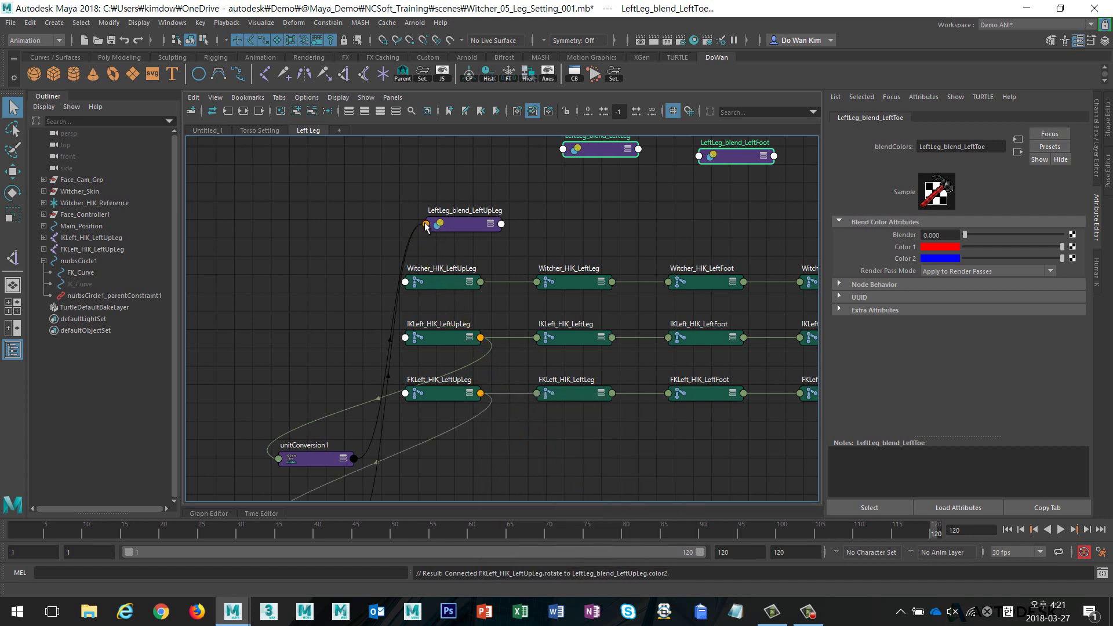
Reposition LeftLeg_blend_LeftUpLeg and tidy the node graph layout into rows
mouse_move(464, 226)
left_mouse_down()
mouse_move(377, 341)
mouse_move(540, 453)
left_mouse_up()
middle_click_drag(540, 453, 540, 413, "alt")
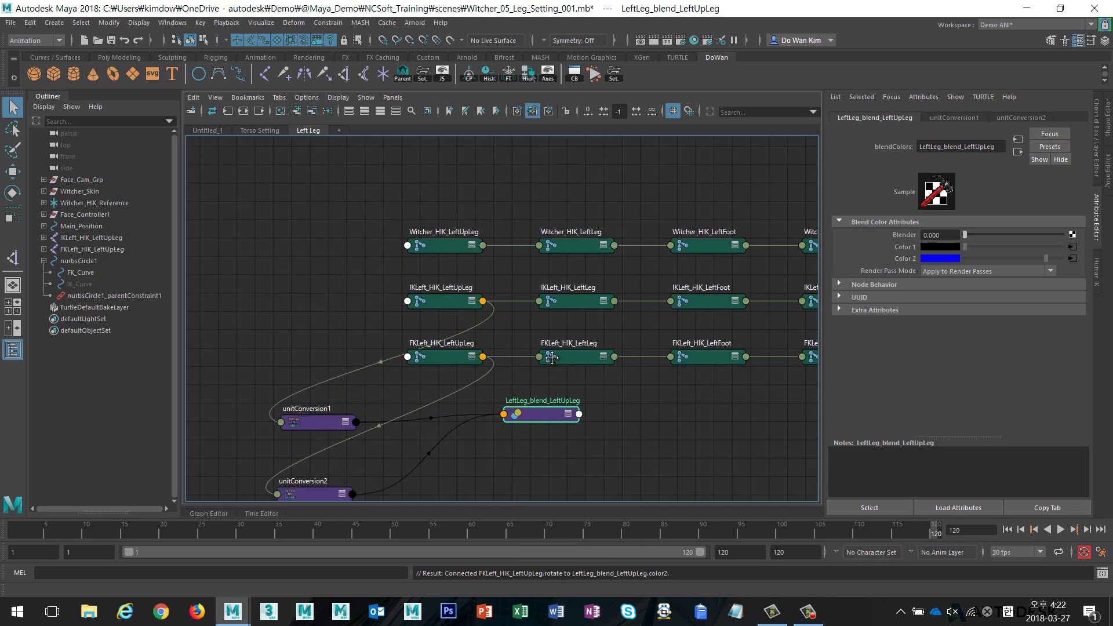
scroll(555, 350, "down", 2)
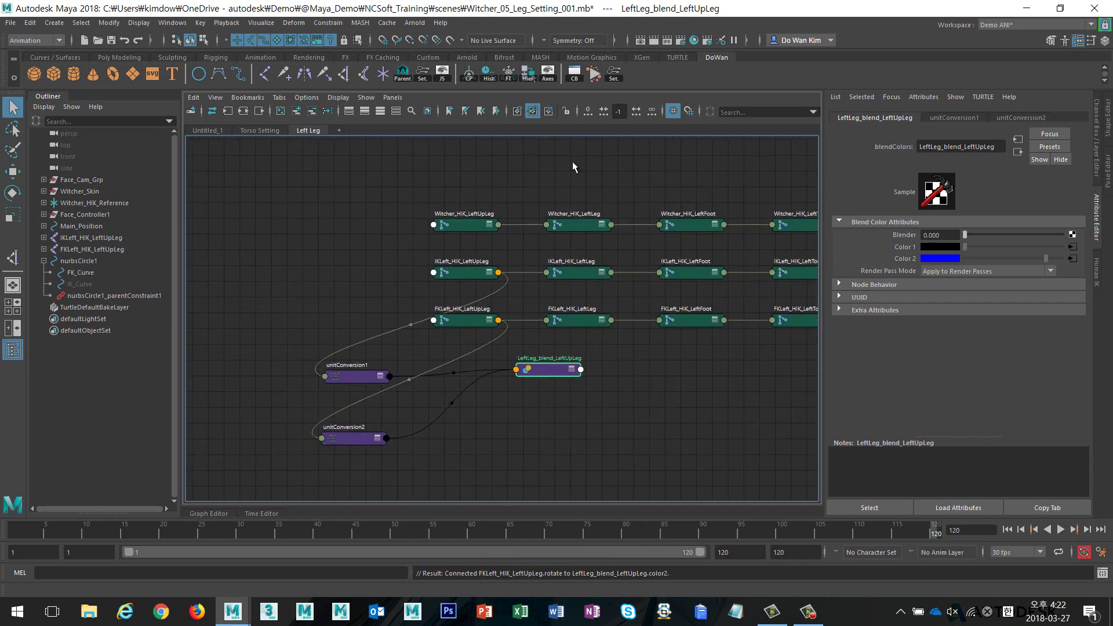
left_click(328, 110)
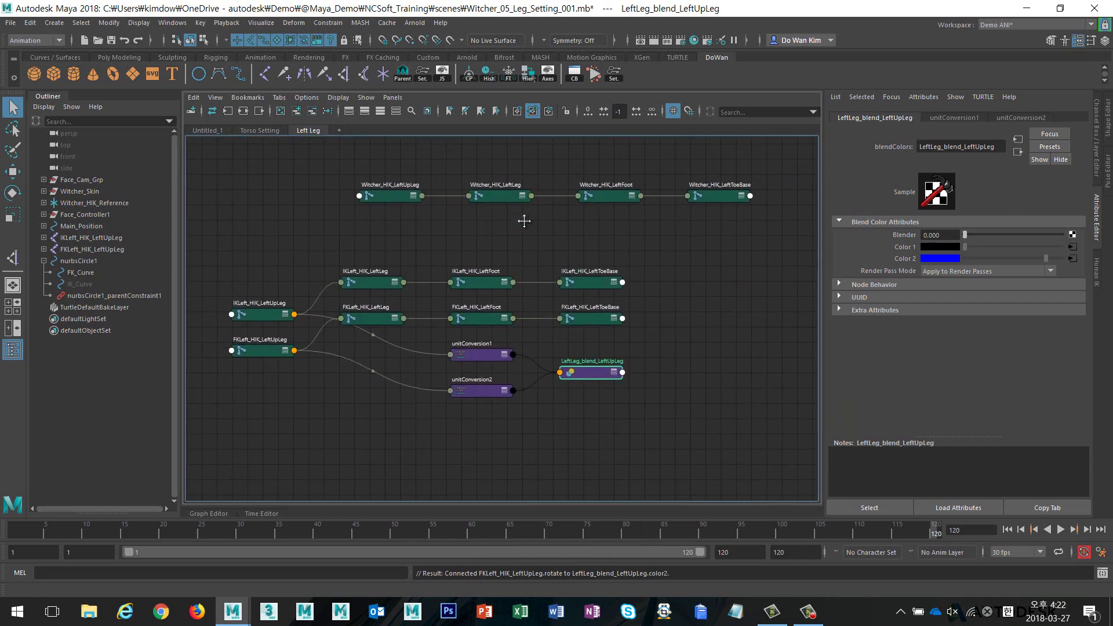
scroll(487, 258, "up", 2)
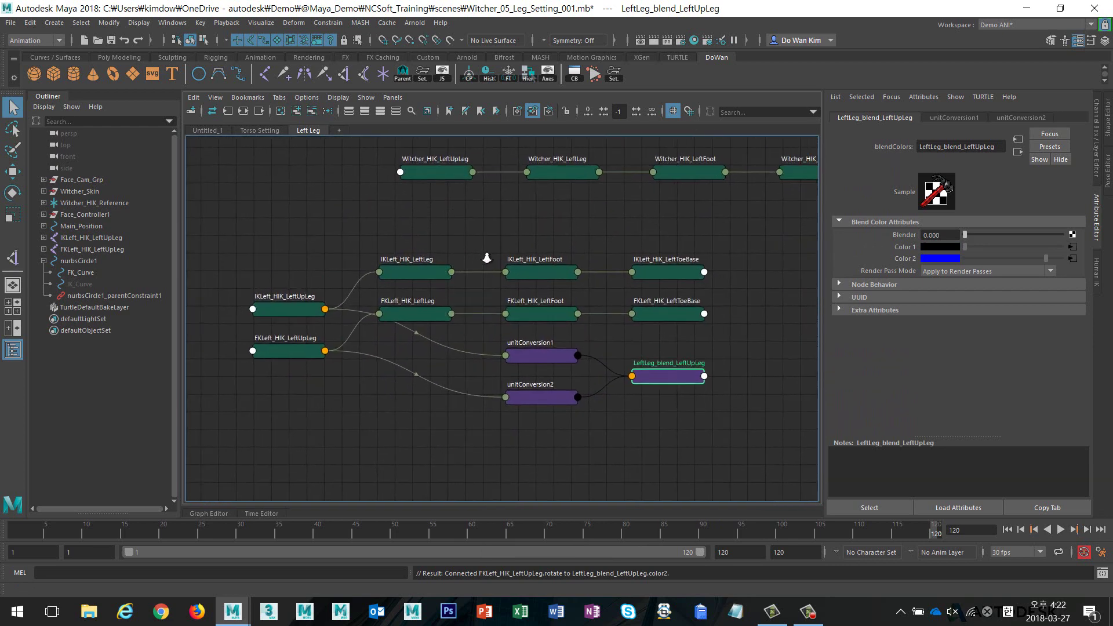
scroll(504, 248, "up", 2)
middle_click_drag(511, 243, 492, 249, "alt")
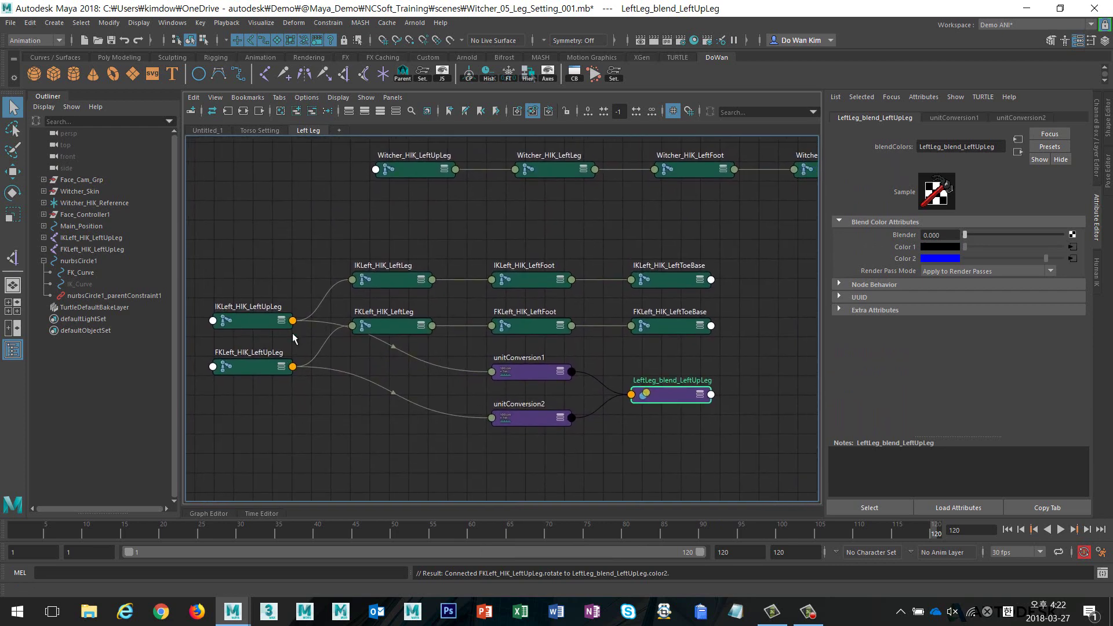
middle_click_drag(586, 405, 554, 413, "alt")
Drive Witcher_HIK_LeftUpLeg's rotate from the blend output, re-layout, and show the persp view alongside
left_click(680, 403)
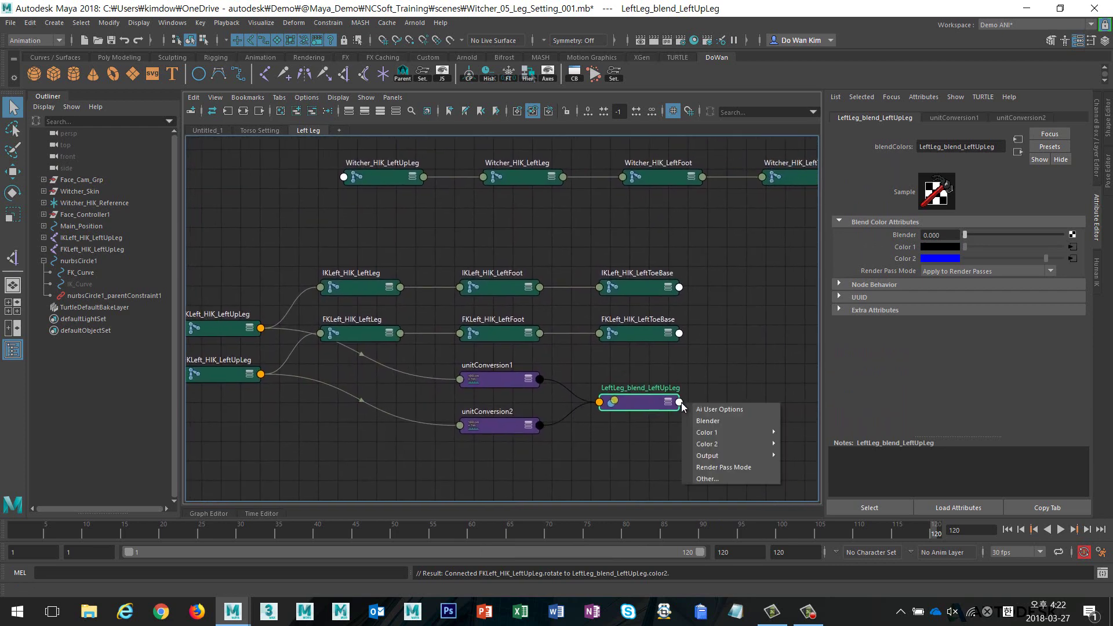
left_click(797, 455)
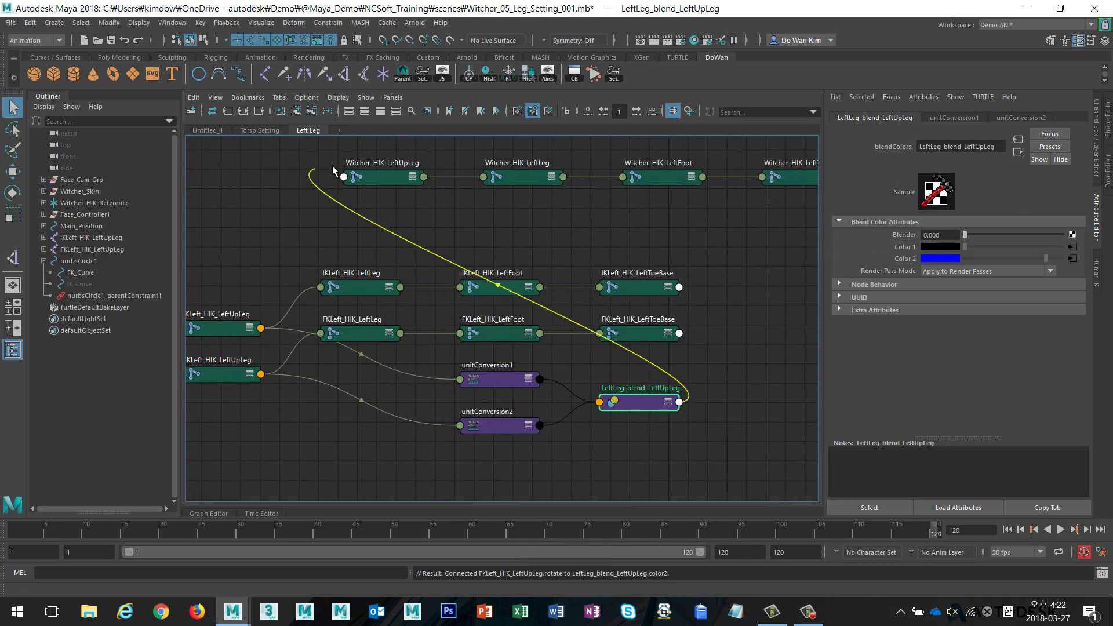
left_click(344, 176)
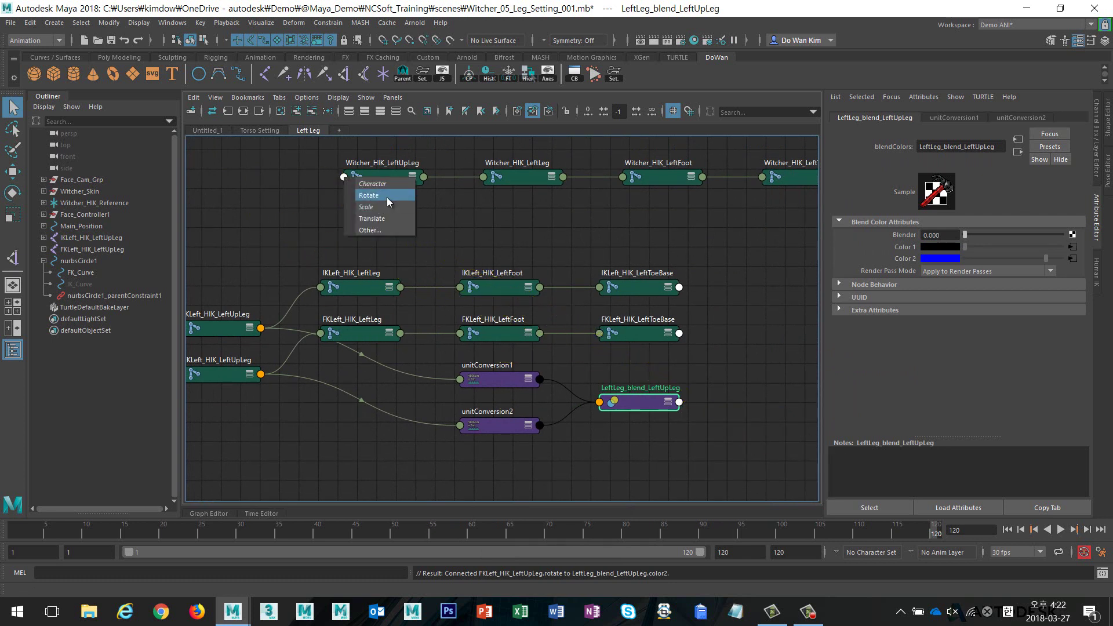
left_click(387, 197)
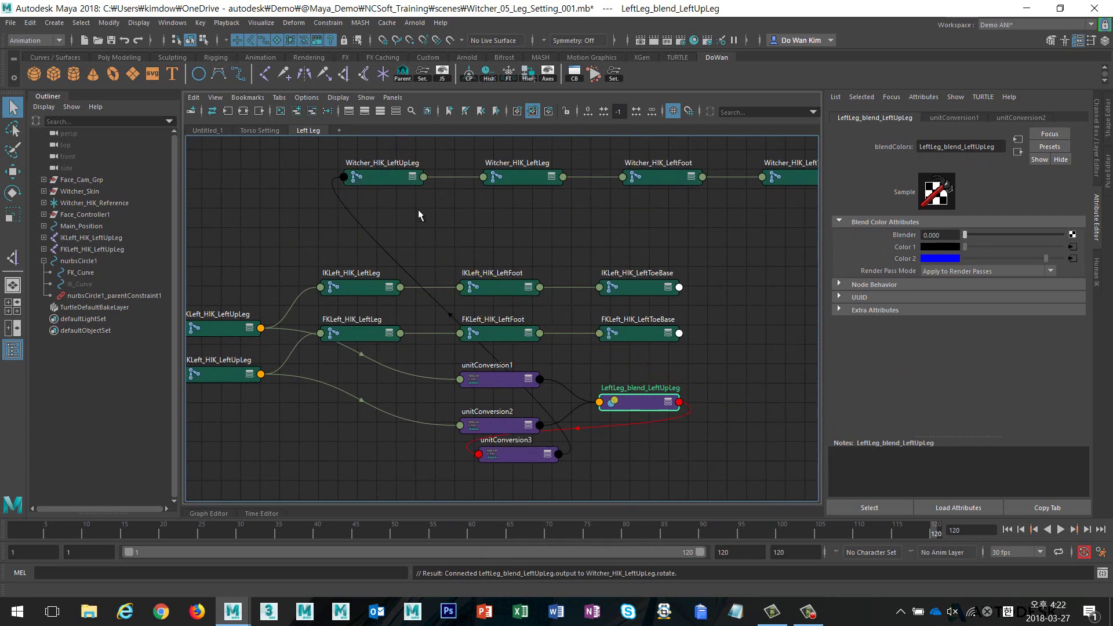
left_click(327, 111)
scroll(418, 268, "up", 2)
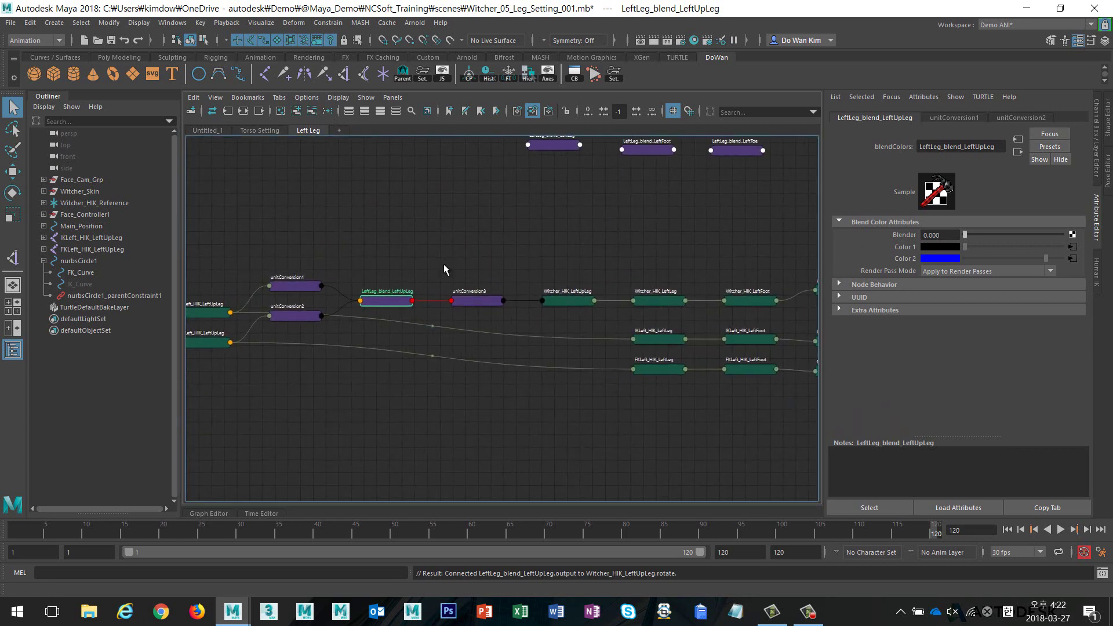
key("space")
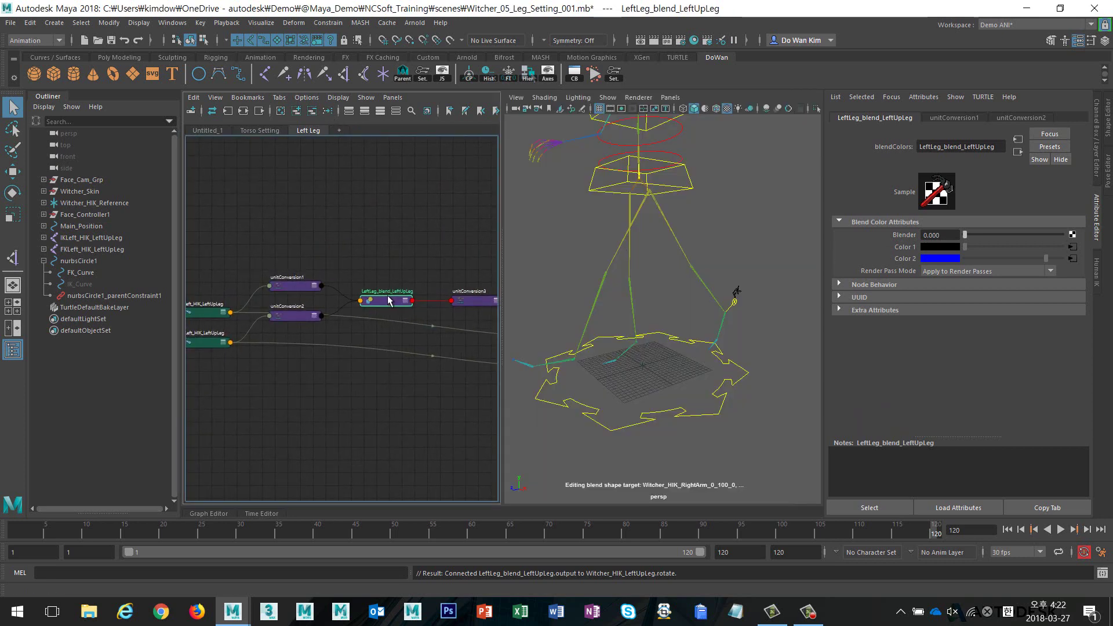
Swing LeftLeg_blend_LeftUpLeg's Blender between 0 and 1, set it to 0.5, and maximize the node graph
left_click_drag(965, 235, 1070, 236)
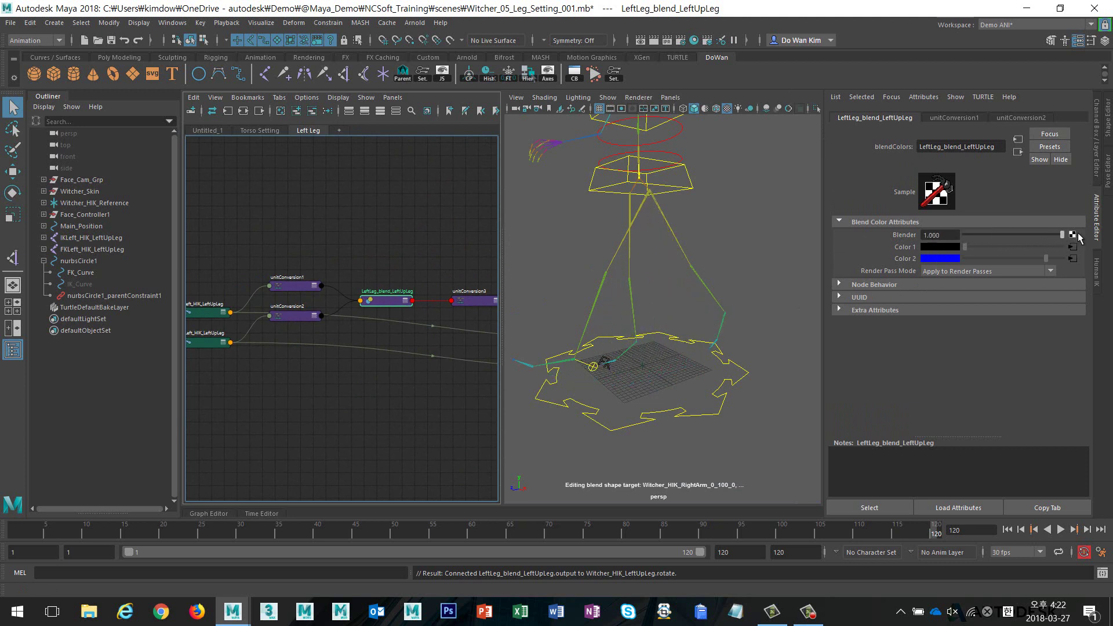
mouse_move(1062, 234)
left_mouse_down()
mouse_move(948, 246)
mouse_move(1003, 235)
left_mouse_up()
left_click_drag(1069, 246, 906, 238)
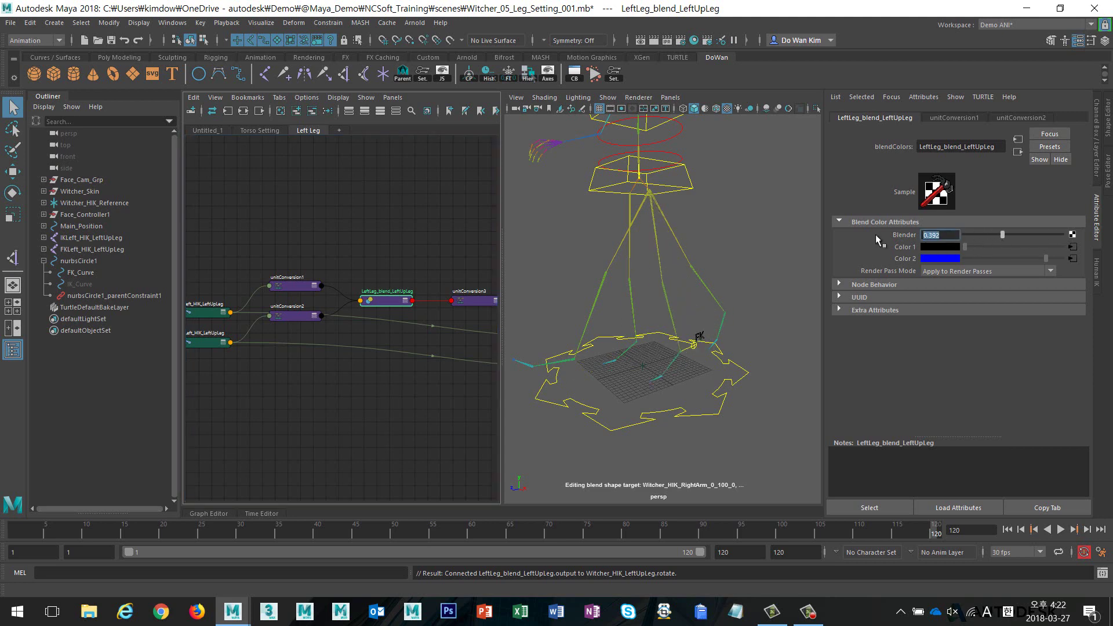
type("5")
key("Return")
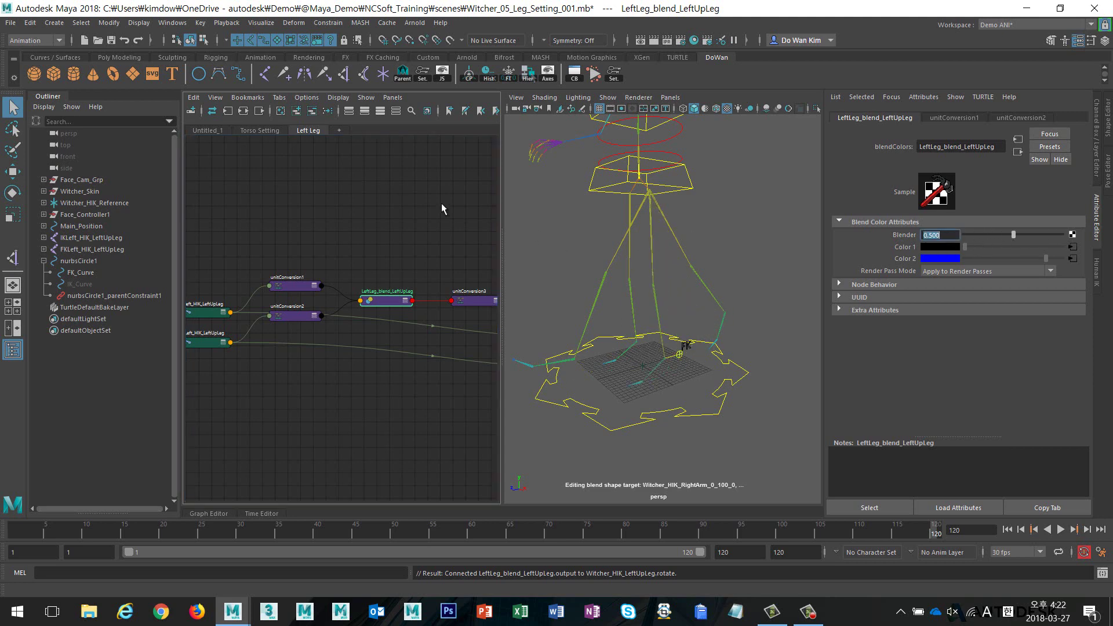
left_click(414, 197)
key("space")
mouse_move(545, 231)
middle_mouse_down()
mouse_move(581, 226)
mouse_move(581, 246)
middle_mouse_up()
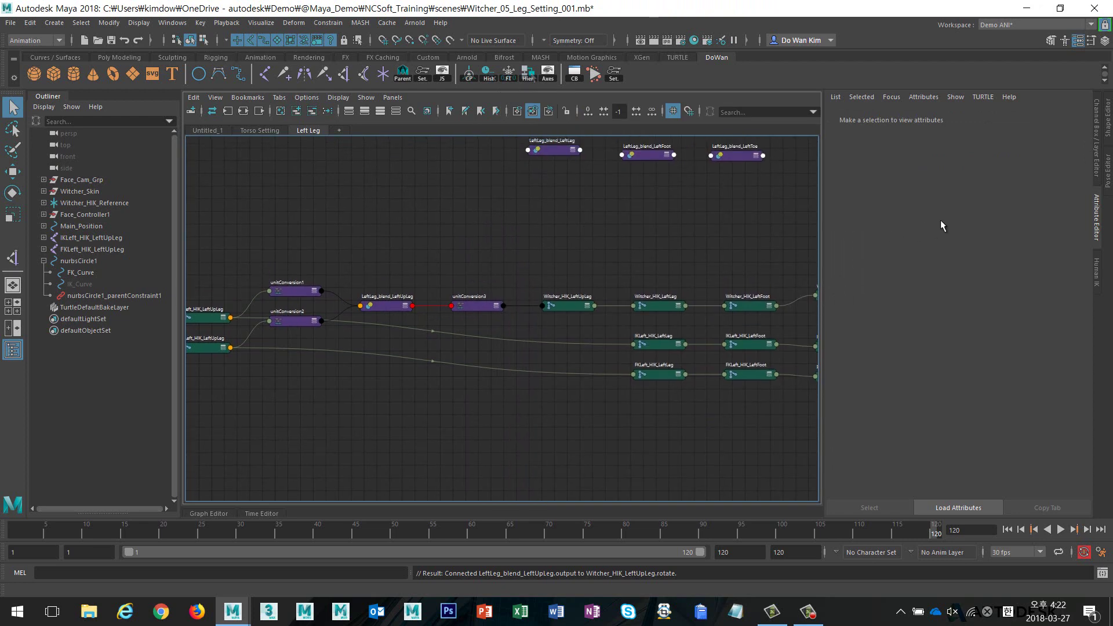
Hide the outliner, show the channels panel, and move LeftLeg_blend_LeftLeg near the leg joints
left_click(1096, 174)
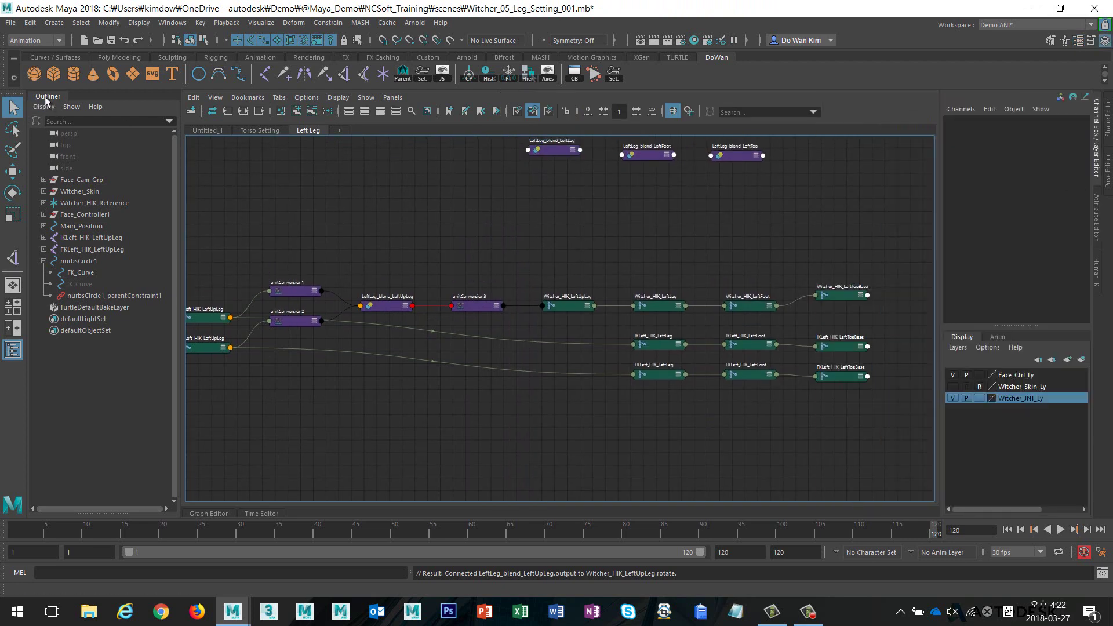
left_click(13, 350)
middle_click_drag(319, 248, 371, 251)
scroll(340, 253, "up", 1)
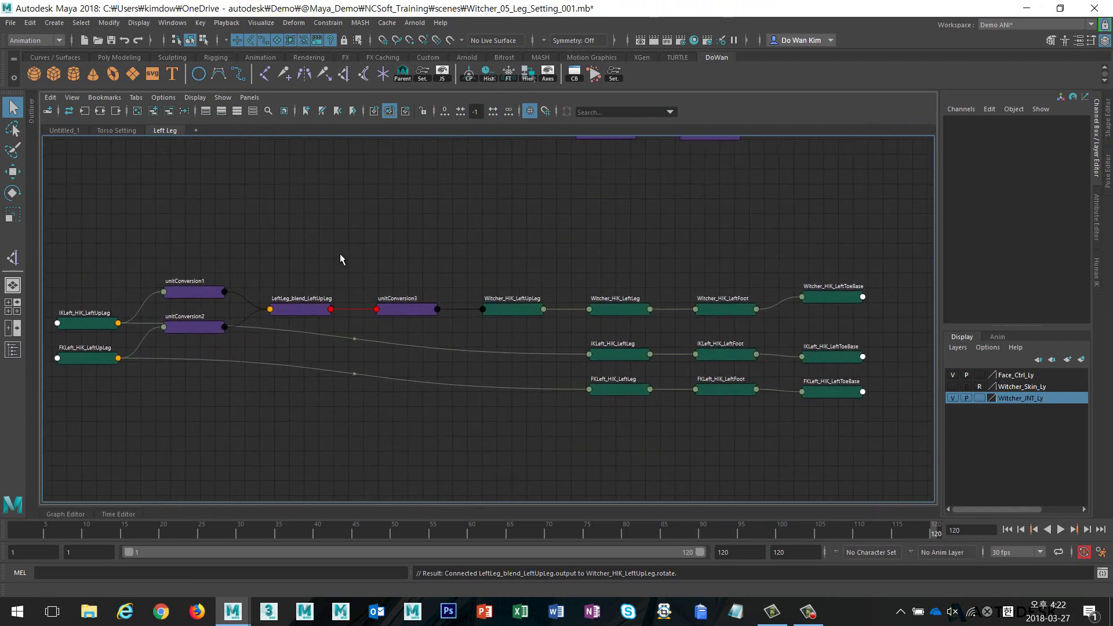
scroll(458, 253, "up", 1)
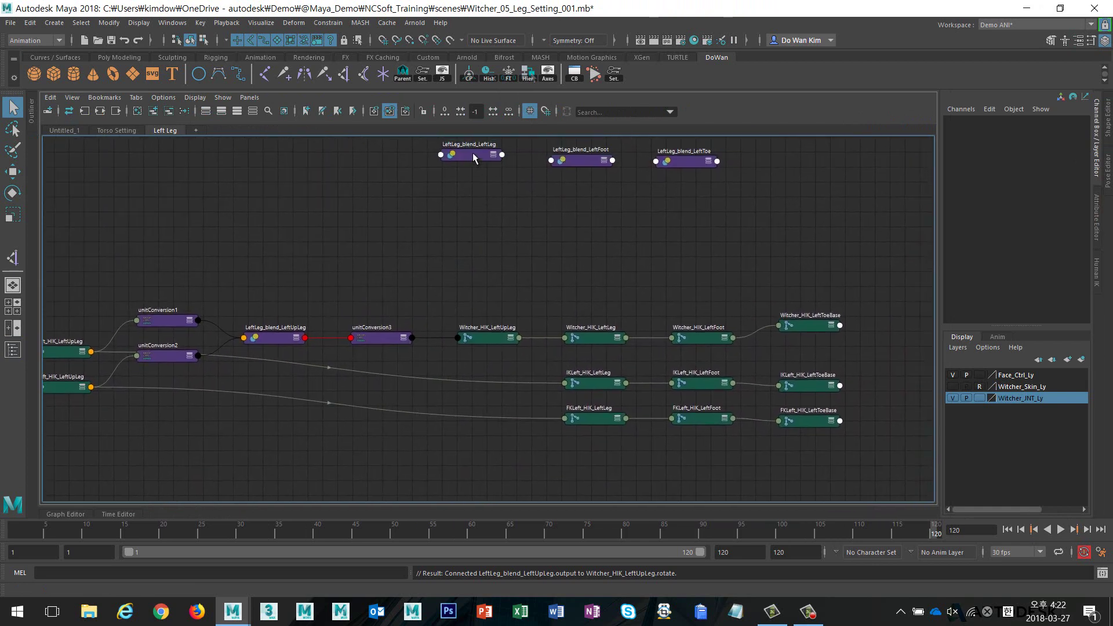
mouse_move(472, 153)
left_mouse_down()
mouse_move(562, 270)
mouse_move(640, 281)
left_mouse_up()
scroll(485, 281, "up", 1)
scroll(393, 286, "up", 1)
scroll(499, 287, "up", 1)
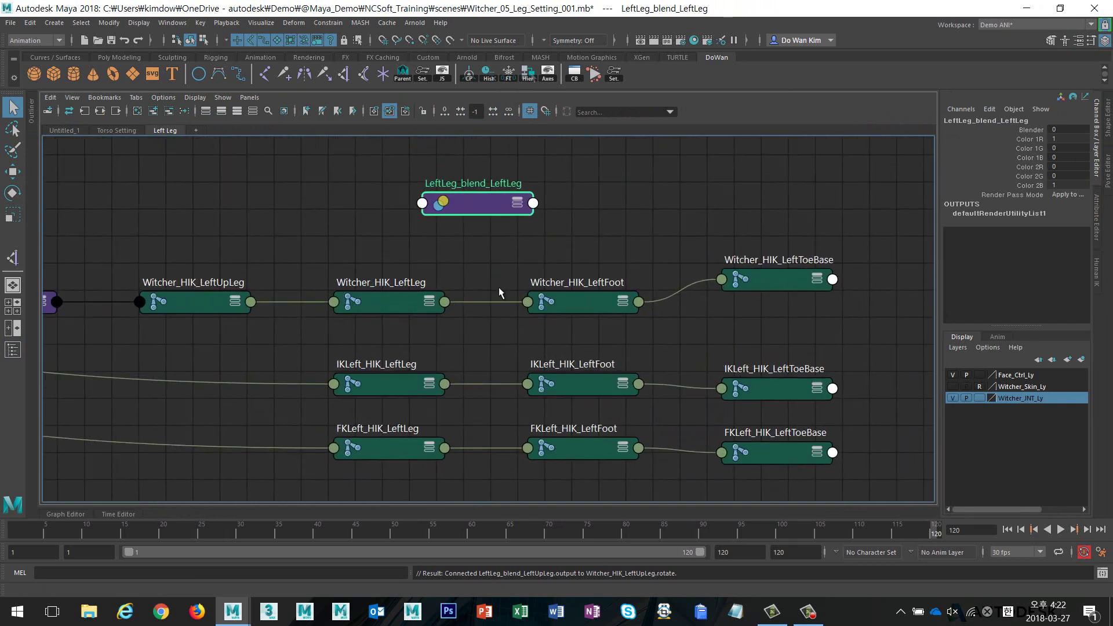
scroll(505, 355, "down", 1)
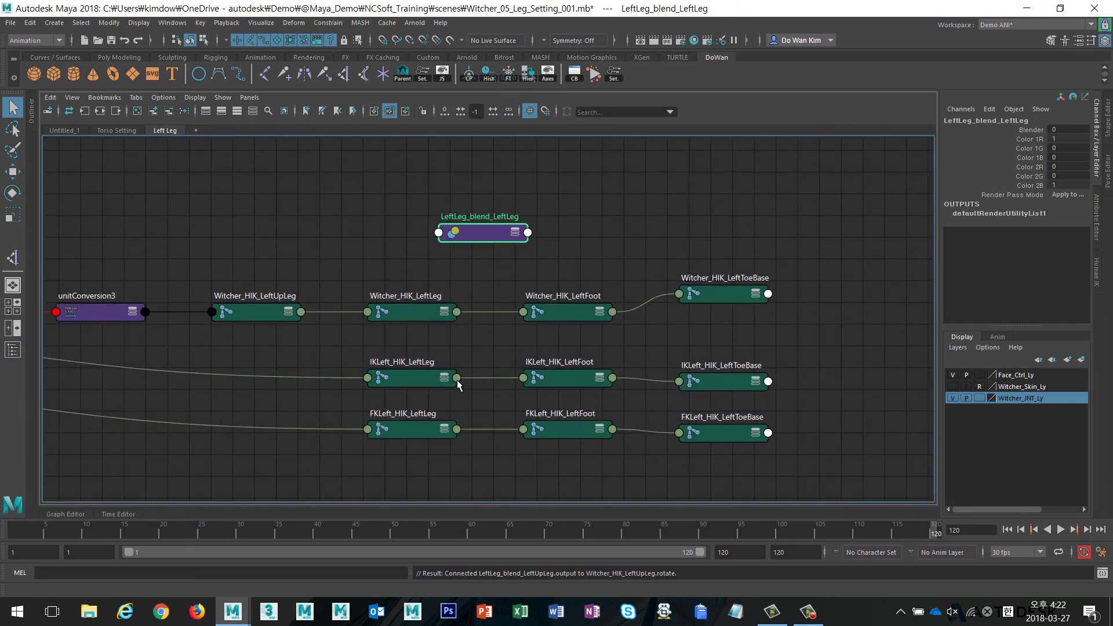
Connect IKLeft_HIK_LeftLeg.rotate to color1 and FKLeft_HIK_LeftLeg.rotate to color2 of LeftLeg_blend_LeftLeg
left_click(457, 378)
mouse_move(522, 478)
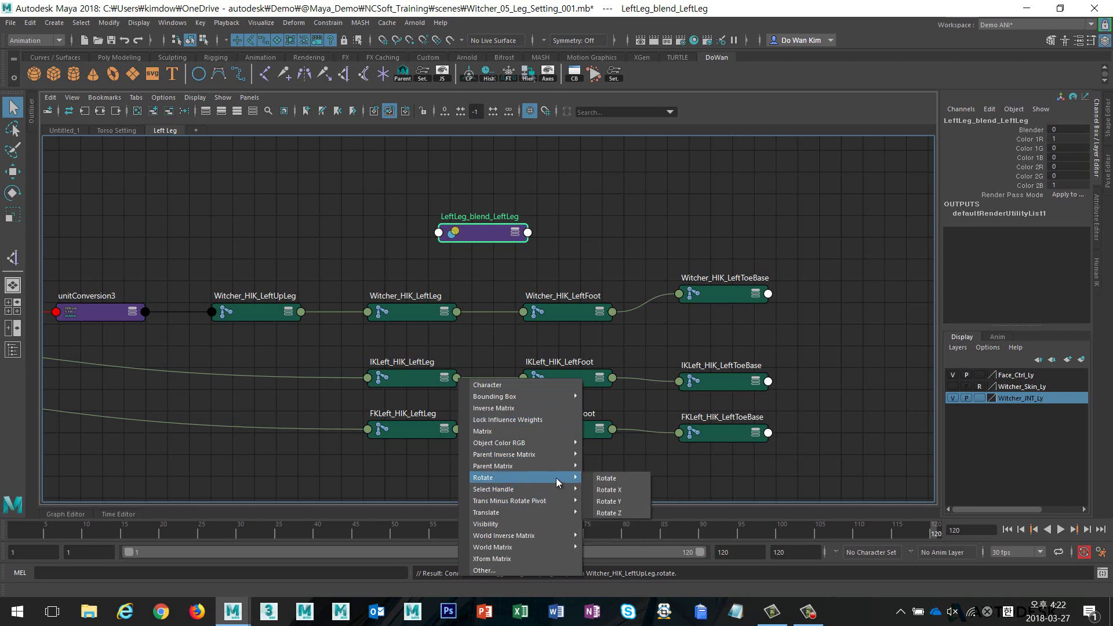
left_click(606, 479)
left_click(438, 233)
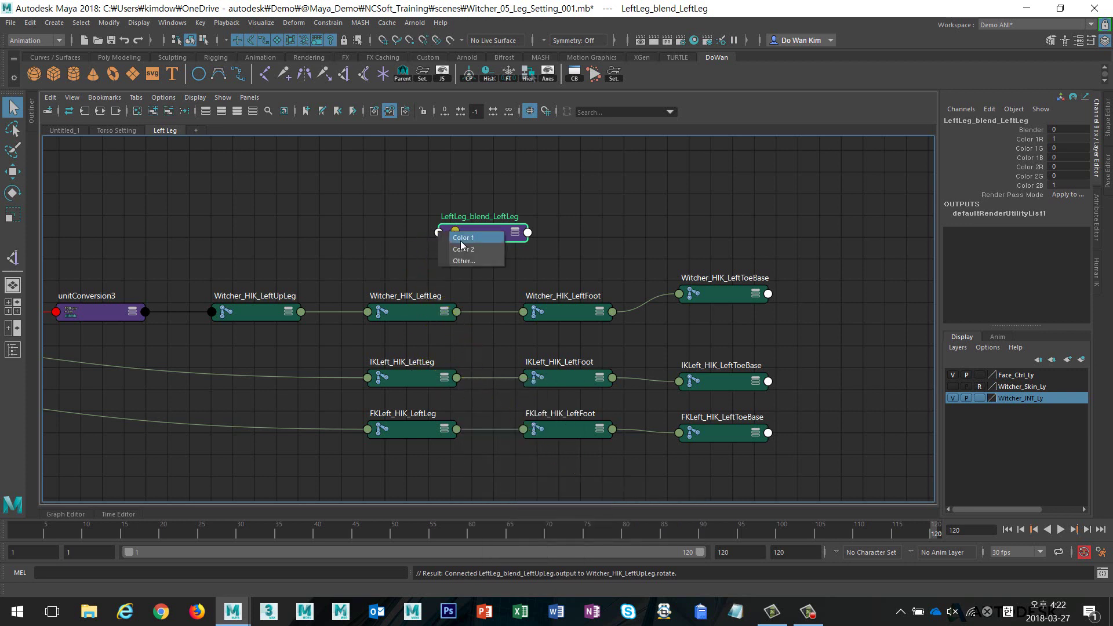
left_click(462, 242)
mouse_move(645, 342)
middle_mouse_down("alt")
mouse_move(522, 331)
mouse_move(297, 340)
middle_mouse_up("alt")
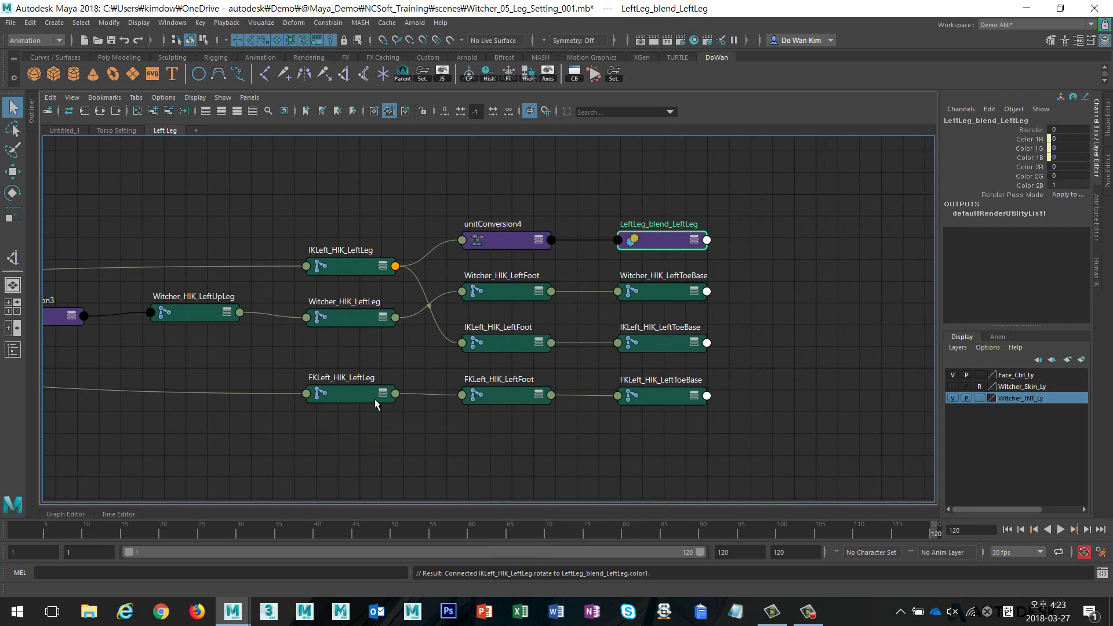
left_click(398, 397)
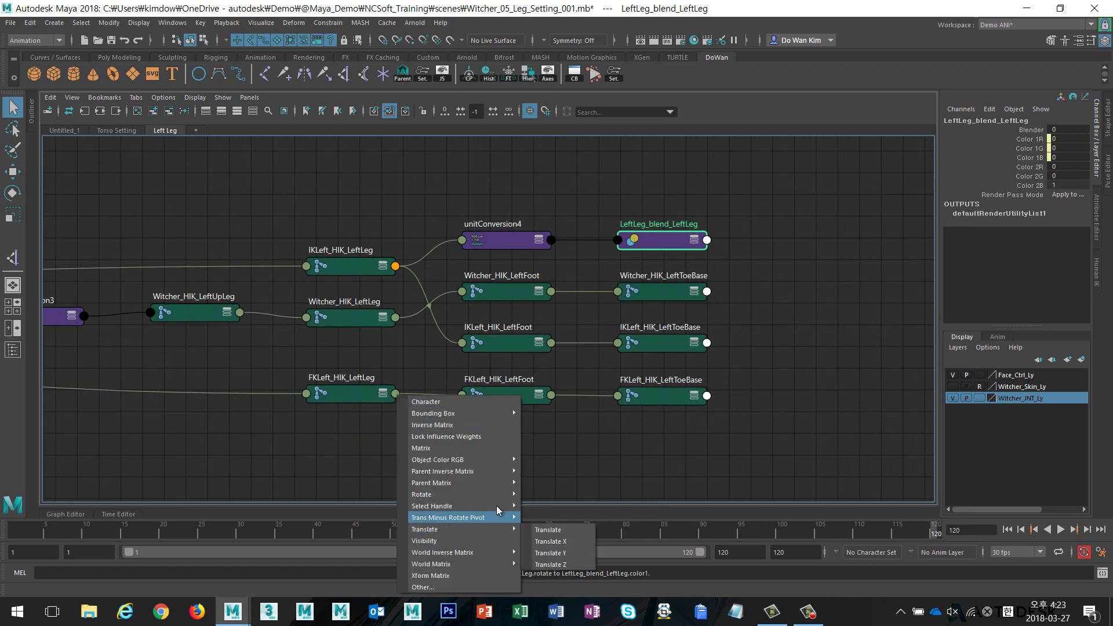
left_click(545, 497)
left_click(618, 239)
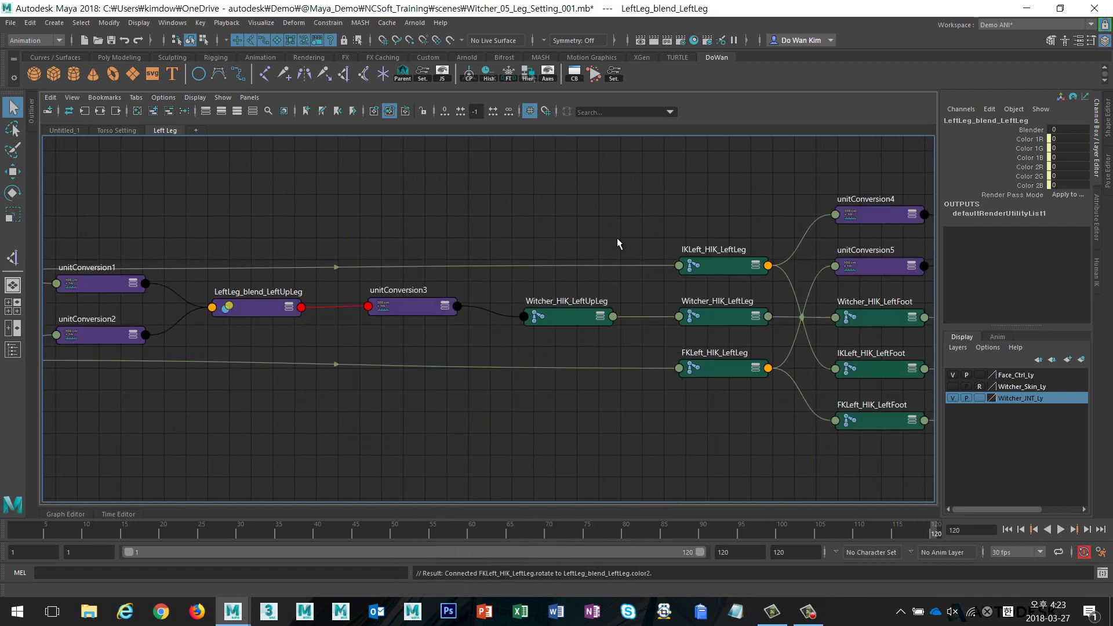
Connect LeftLeg_blend_LeftLeg's output to Witcher_HIK_LeftLeg's rotate
key("f")
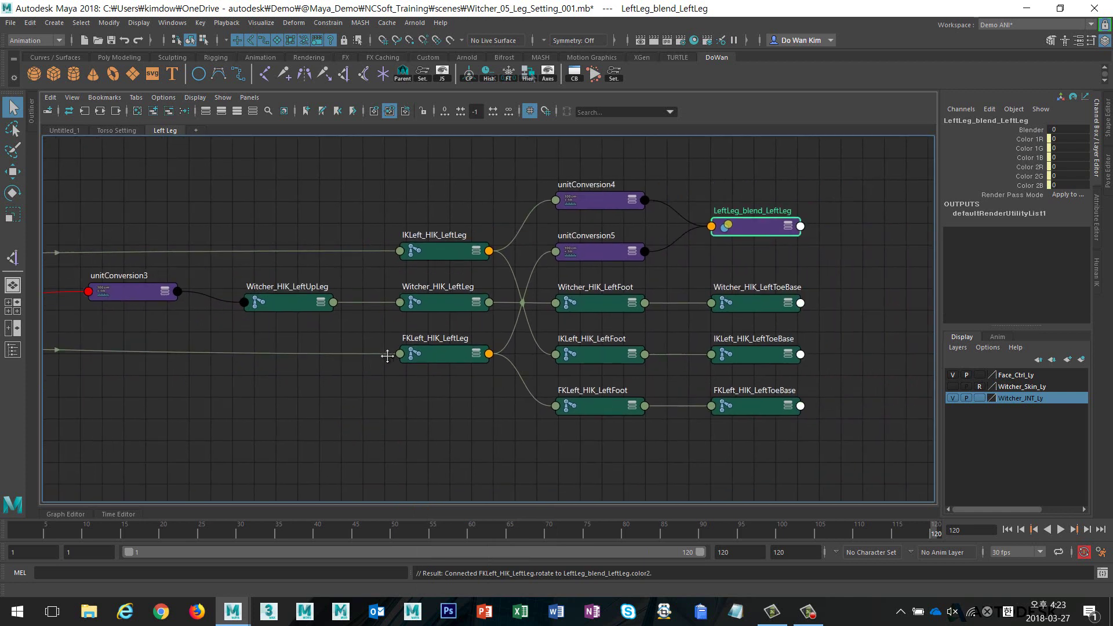
left_click_drag(622, 215, 658, 202)
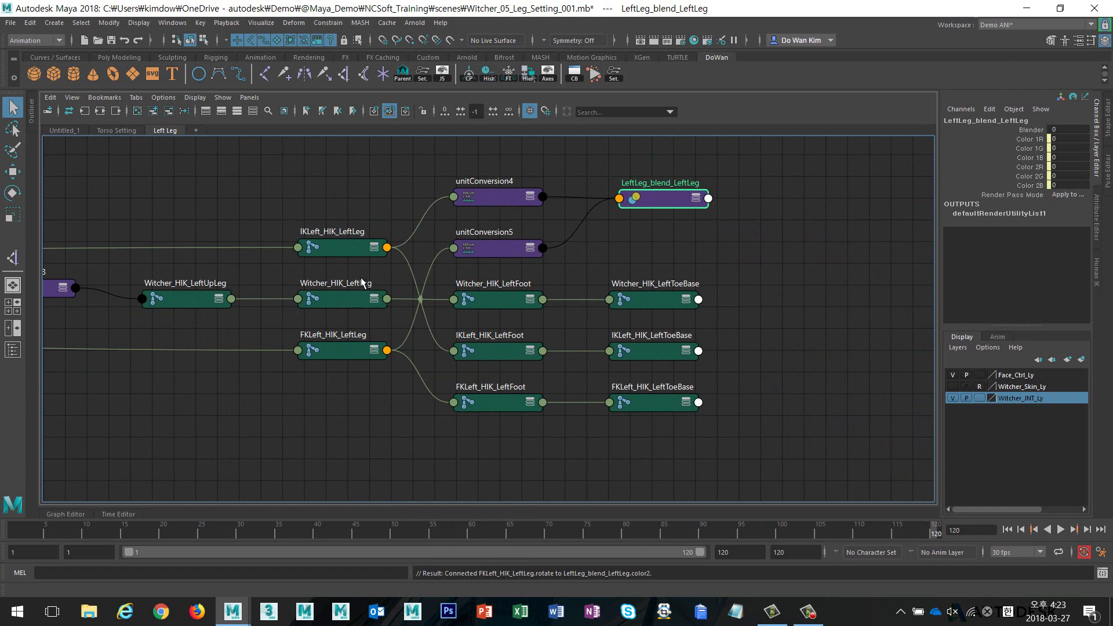
left_click(709, 199)
mouse_move(735, 253)
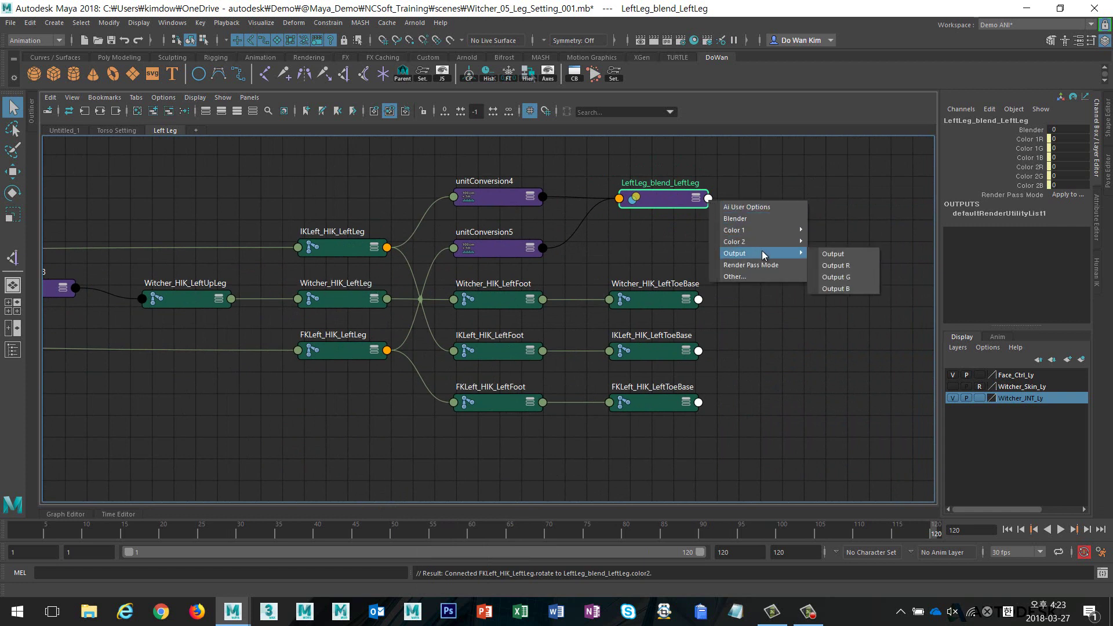
left_click(824, 254)
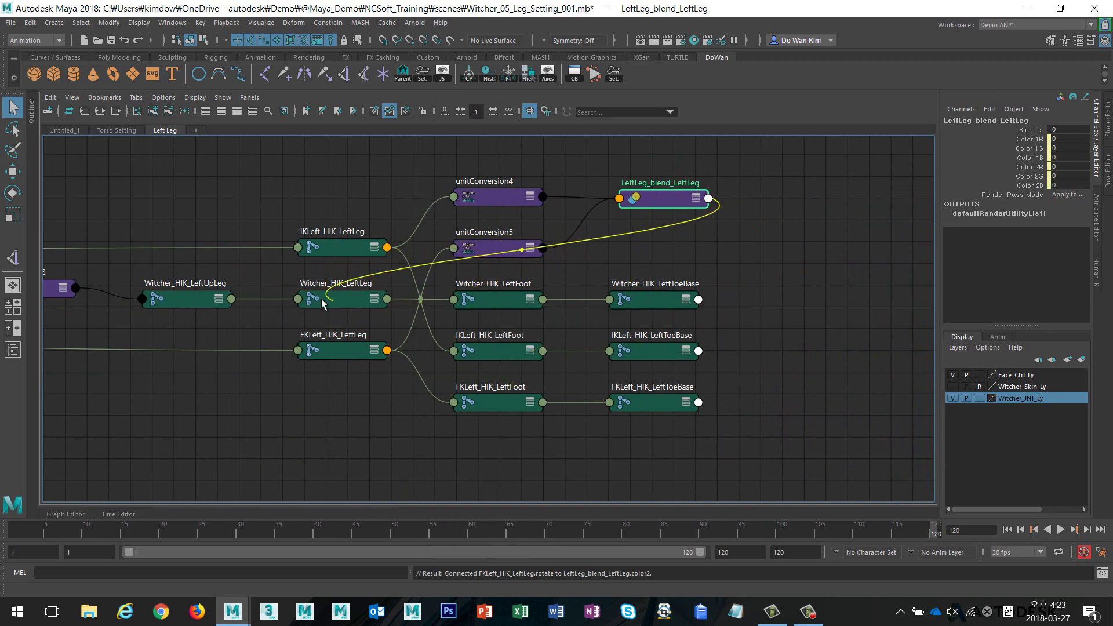
left_click(296, 300)
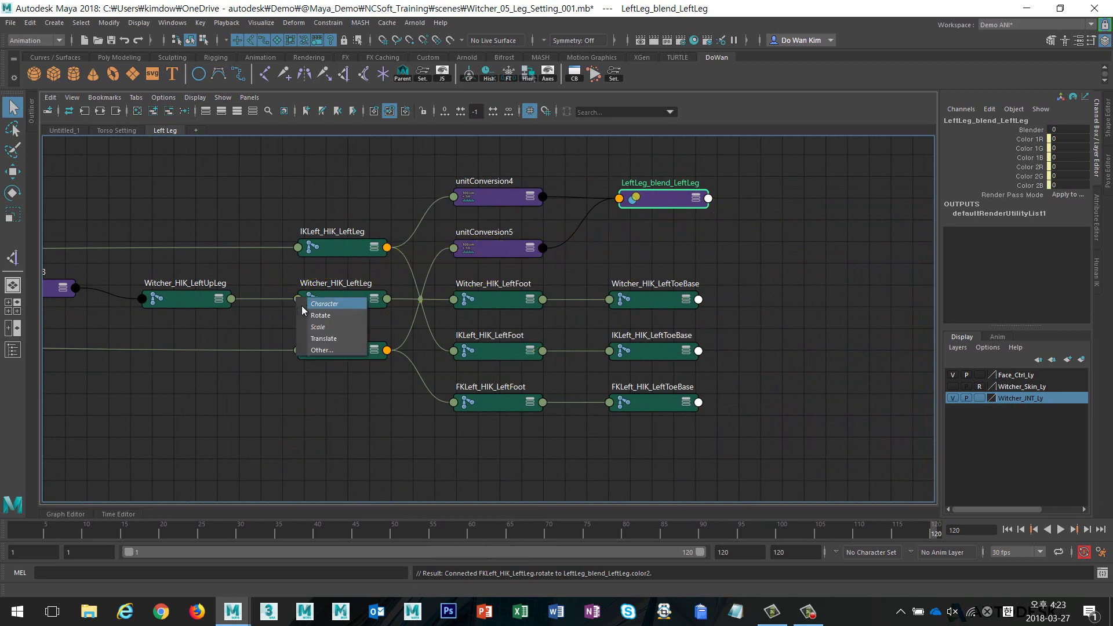
left_click(376, 331)
scroll(580, 356, "down", 2)
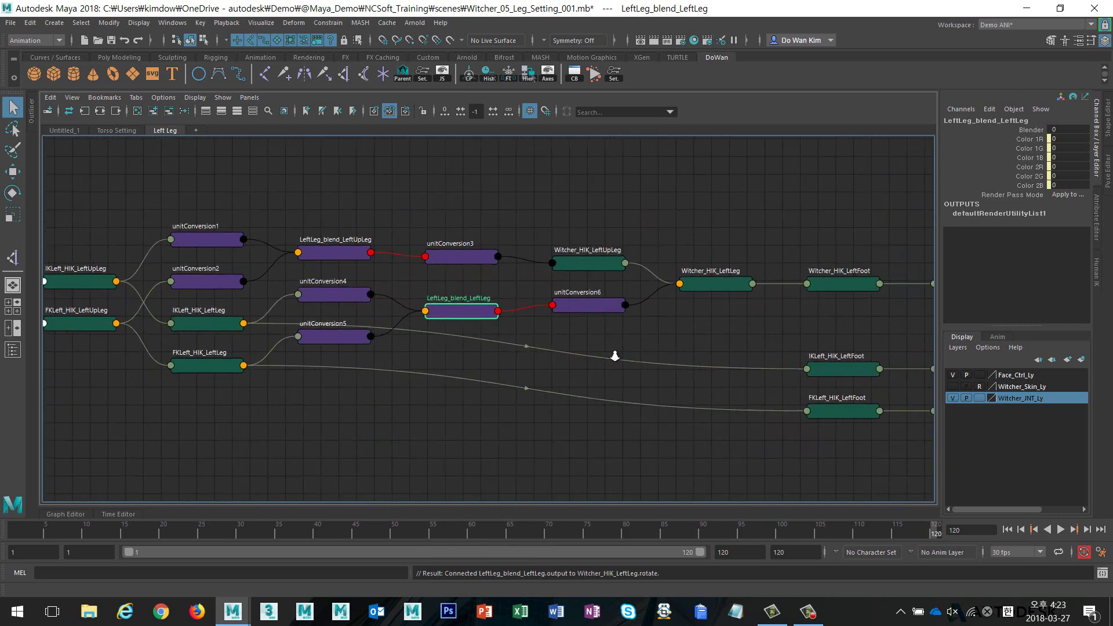
middle_click_drag(630, 354, 548, 352)
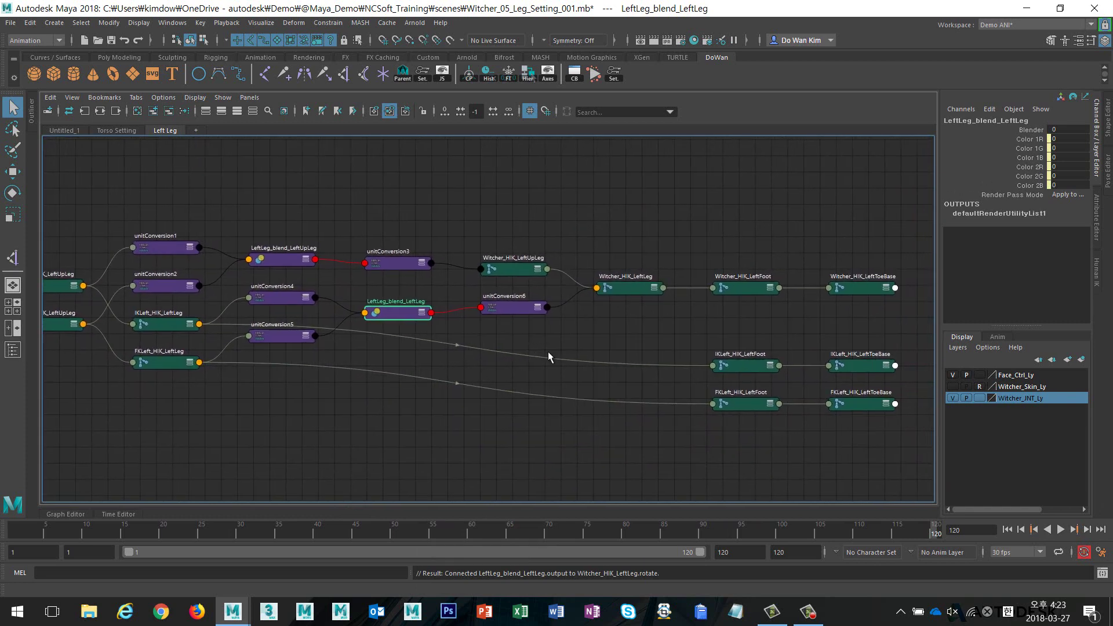
key("space")
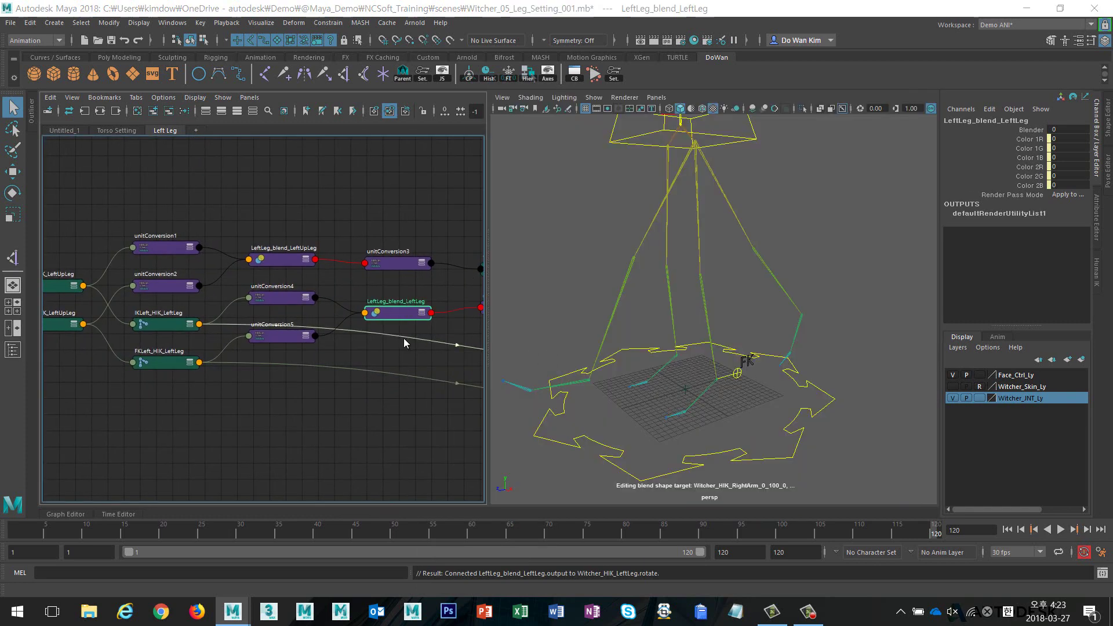
key("space")
mouse_move(480, 345)
middle_mouse_down()
mouse_move(566, 340)
mouse_move(613, 360)
middle_mouse_up()
scroll(490, 350, "down", 3)
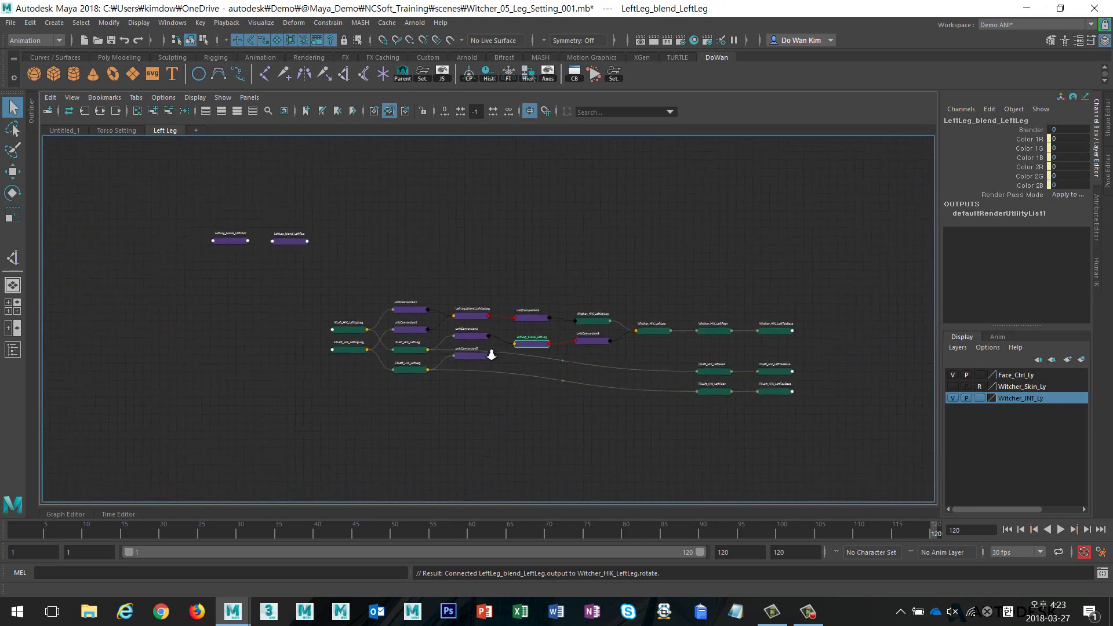
Move the foot and toe blend nodes and IKLeft_HIK_LeftFoot together near the foot joints
mouse_move(219, 202)
left_mouse_down()
mouse_move(288, 243)
mouse_move(730, 259)
mouse_move(771, 300)
left_mouse_up()
key("f")
scroll(770, 300, "down", 2)
scroll(708, 248, "down", 2)
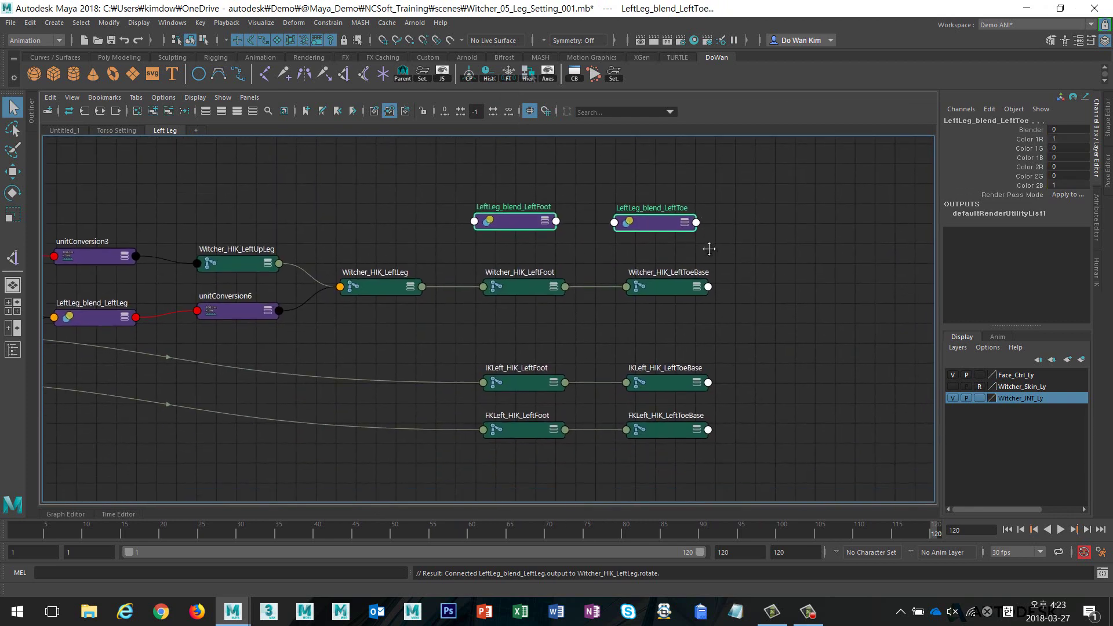
scroll(770, 279, "up", 1)
left_click(770, 279)
left_click_drag(518, 351, 472, 319)
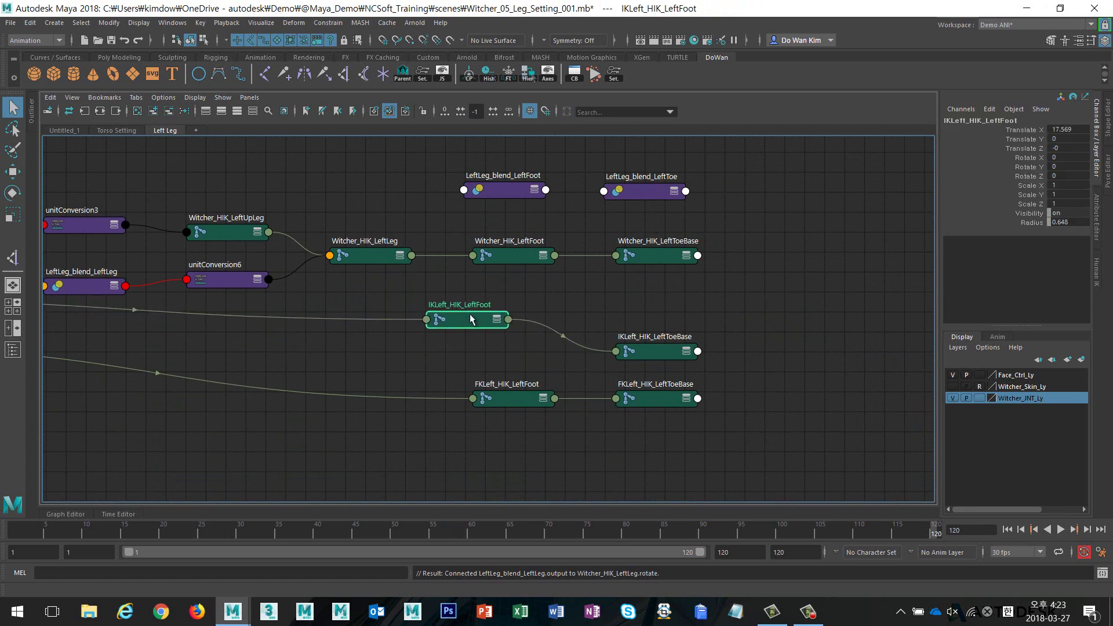
Connect IKLeft_HIK_LeftFoot.rotate to color1 and FKLeft_HIK_LeftFoot.rotate to color2 of LeftLeg_blend_LeftFoot
left_click(508, 320)
mouse_move(562, 454)
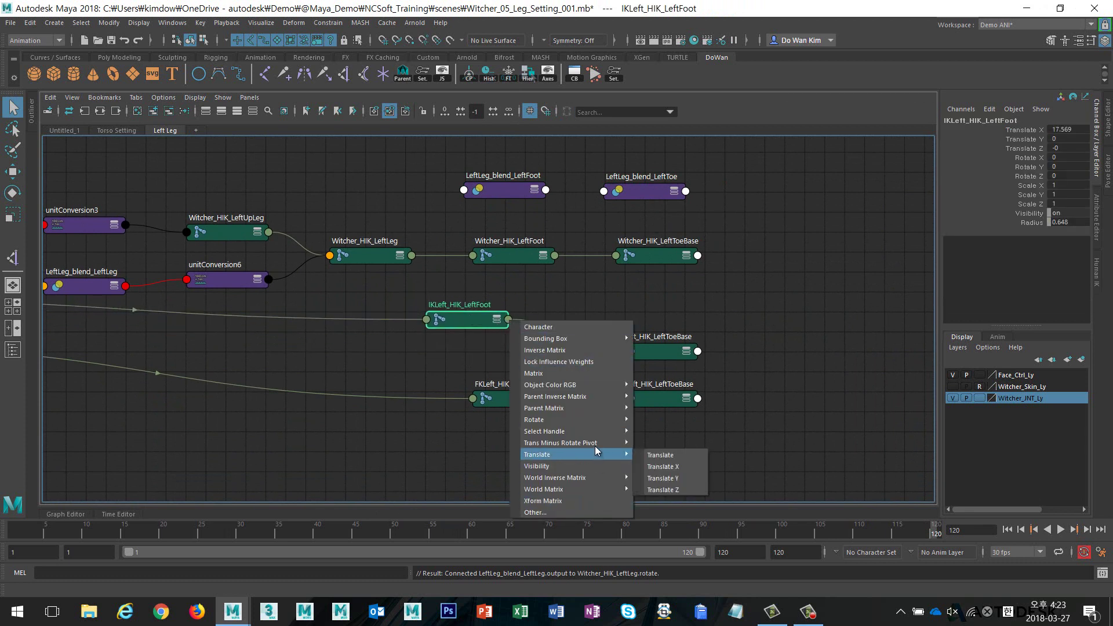
left_click(658, 421)
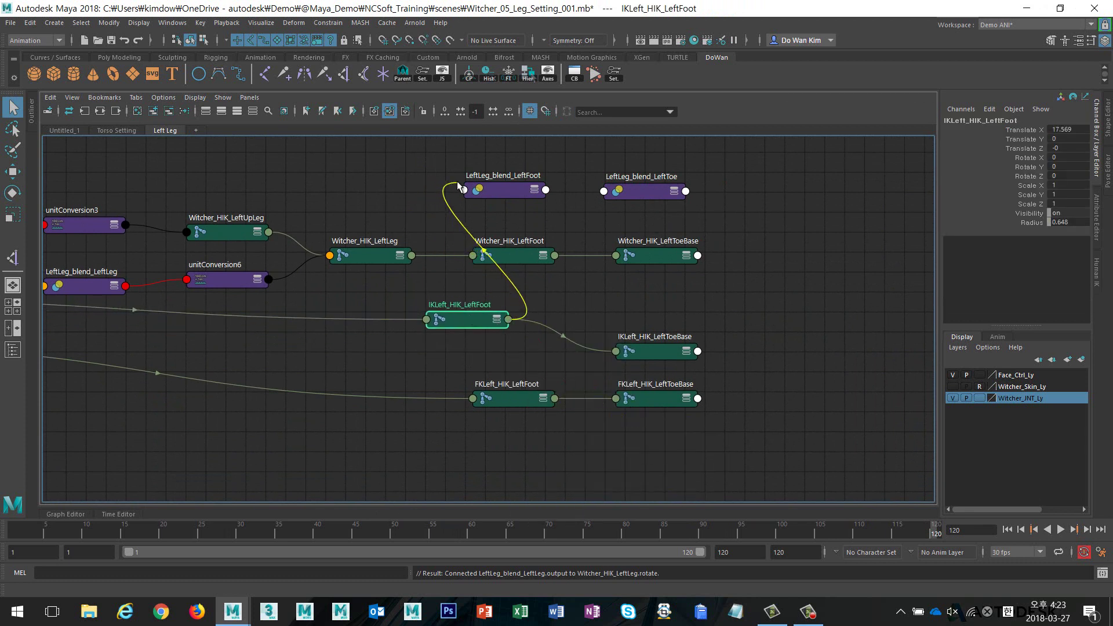
left_click(473, 191)
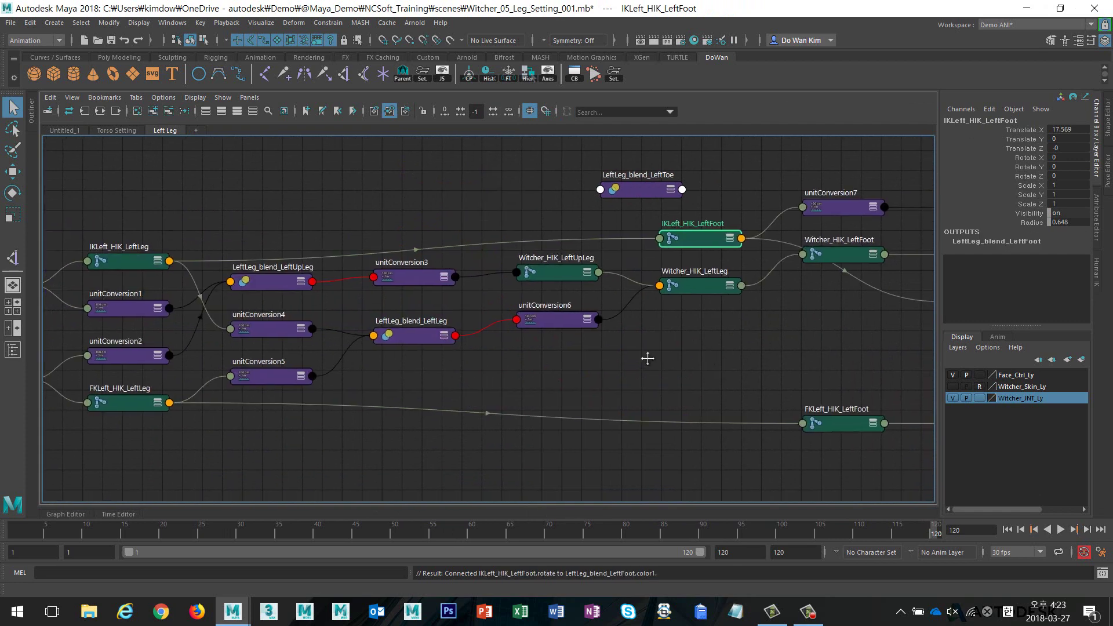
scroll(646, 355, "up", 2)
middle_click_drag(356, 356, 357, 374, "alt")
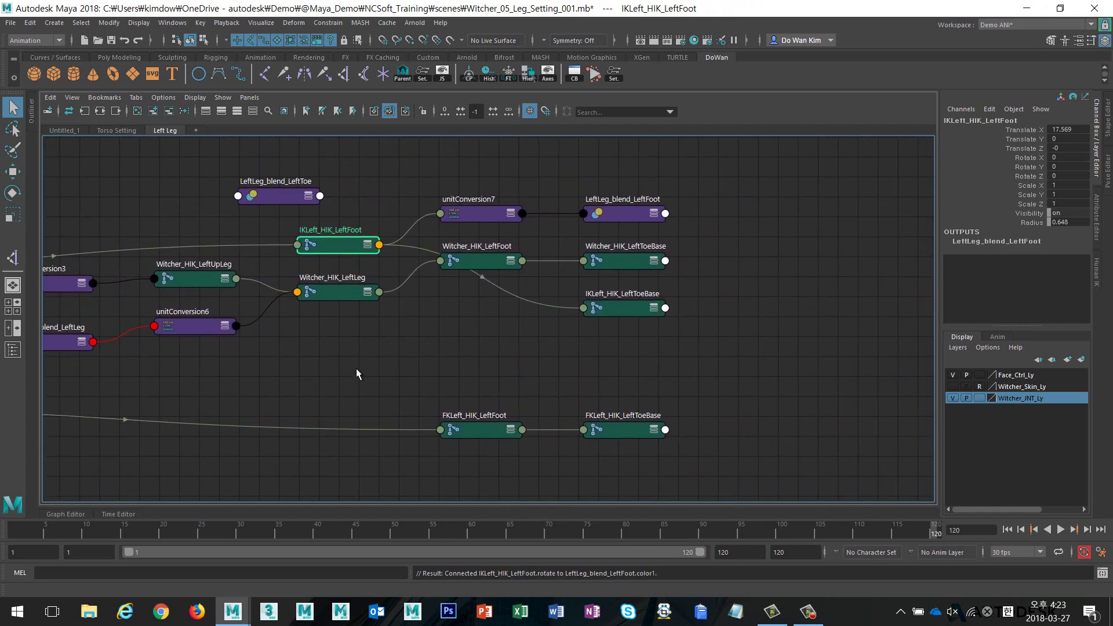
left_click(523, 432)
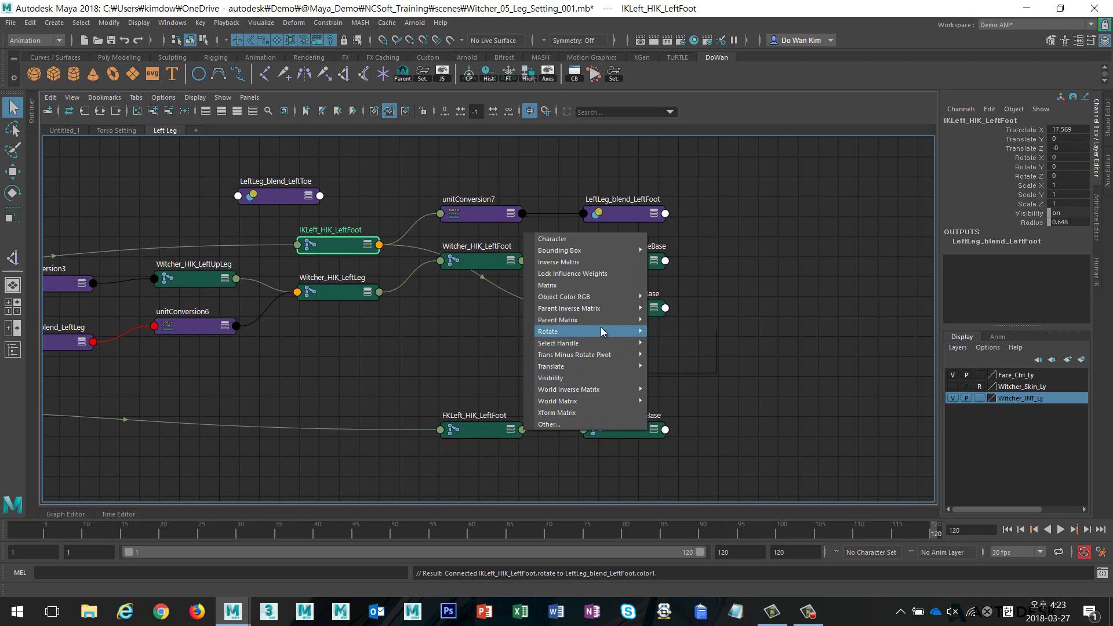
left_click(656, 328)
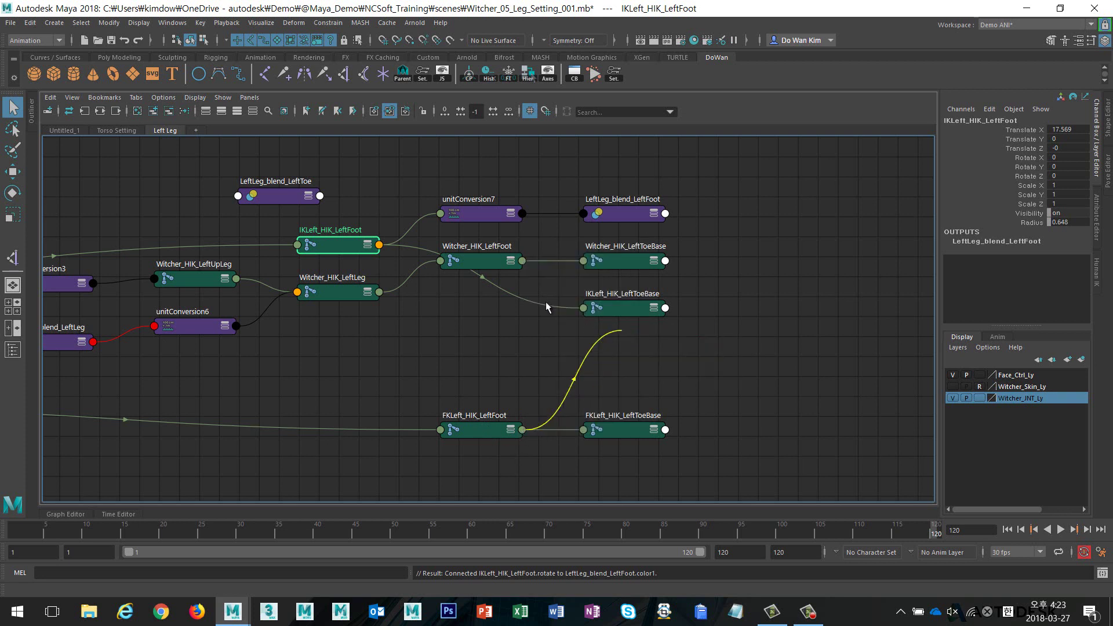
left_click(584, 214)
Connect LeftLeg_blend_LeftFoot's output to Witcher_HIK_LeftFoot's rotate
middle_click_drag(796, 369, 428, 363, "alt")
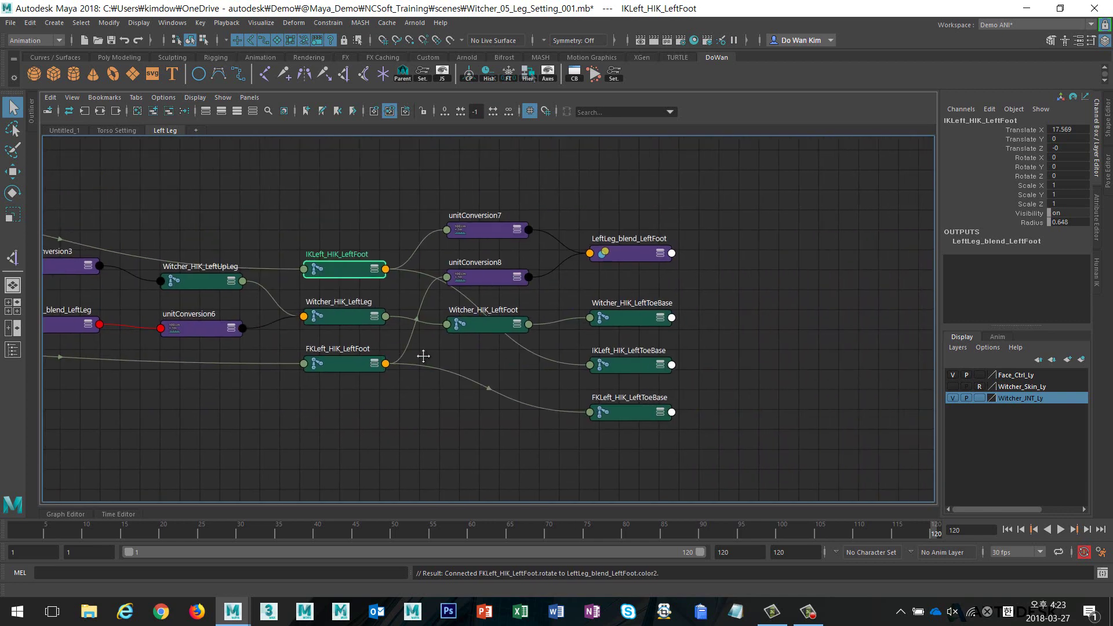
mouse_move(641, 243)
left_mouse_down()
mouse_move(641, 227)
mouse_move(633, 233)
left_mouse_up()
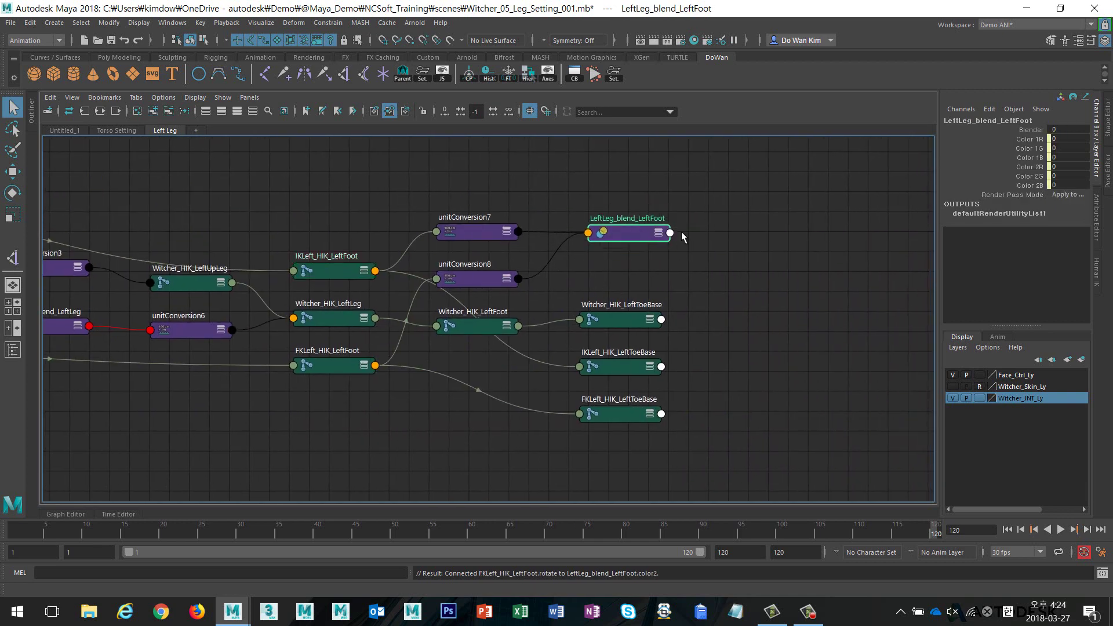
left_click(671, 233)
mouse_move(697, 287)
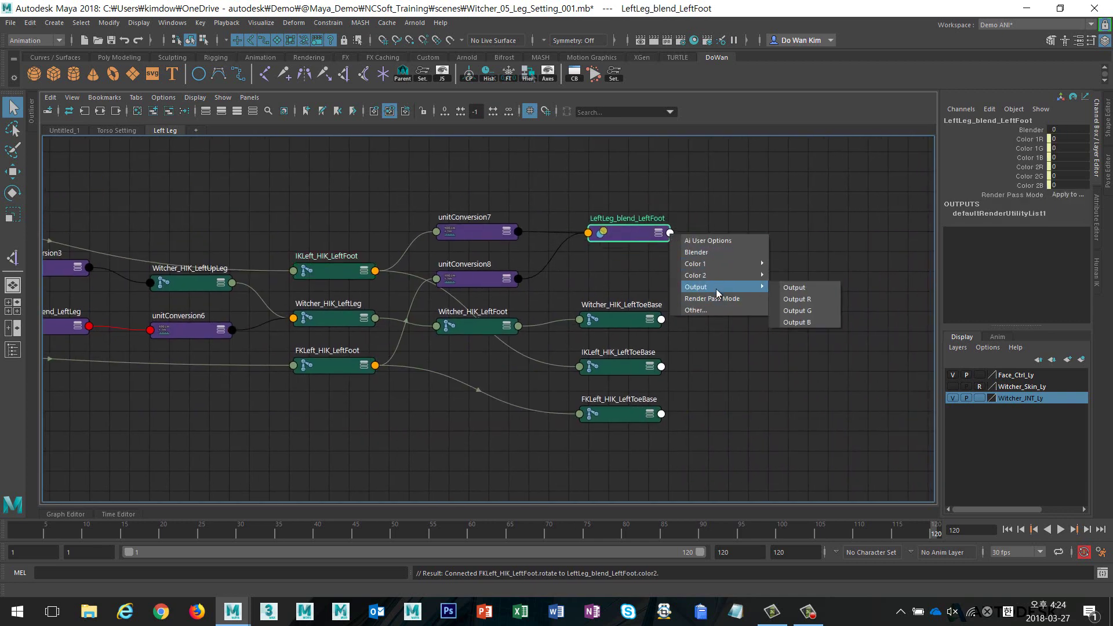
left_click(801, 287)
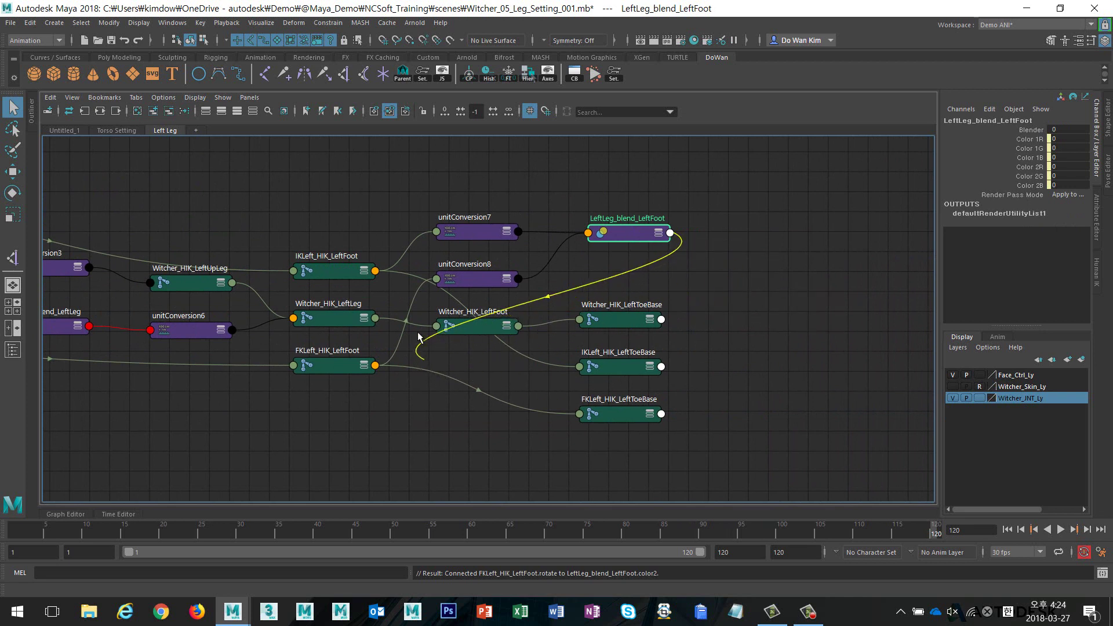
left_click(435, 328)
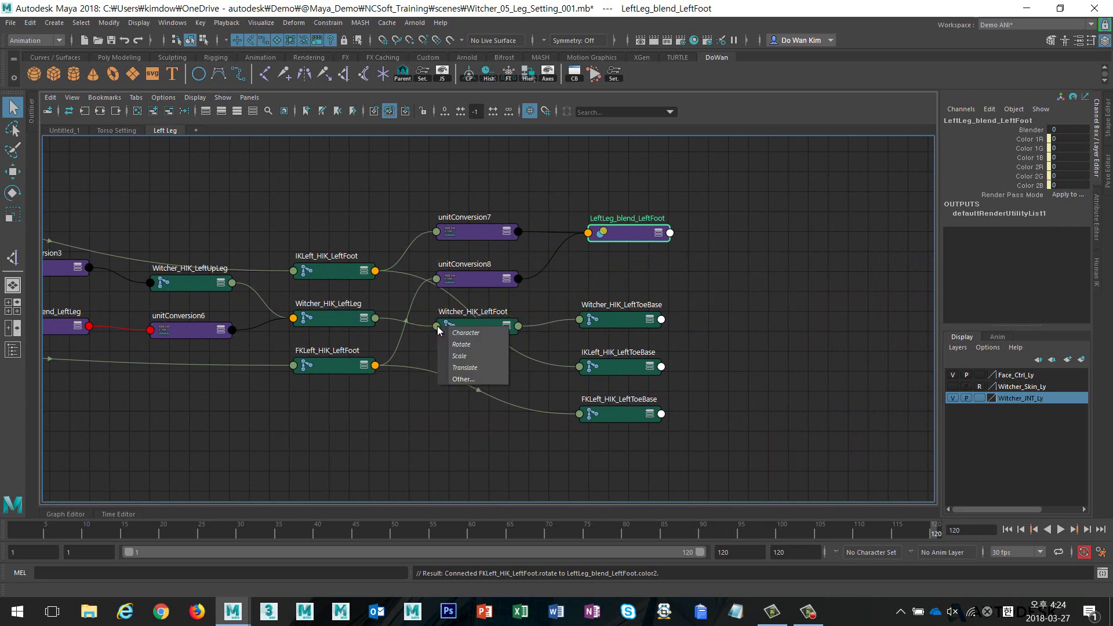
left_click(466, 345)
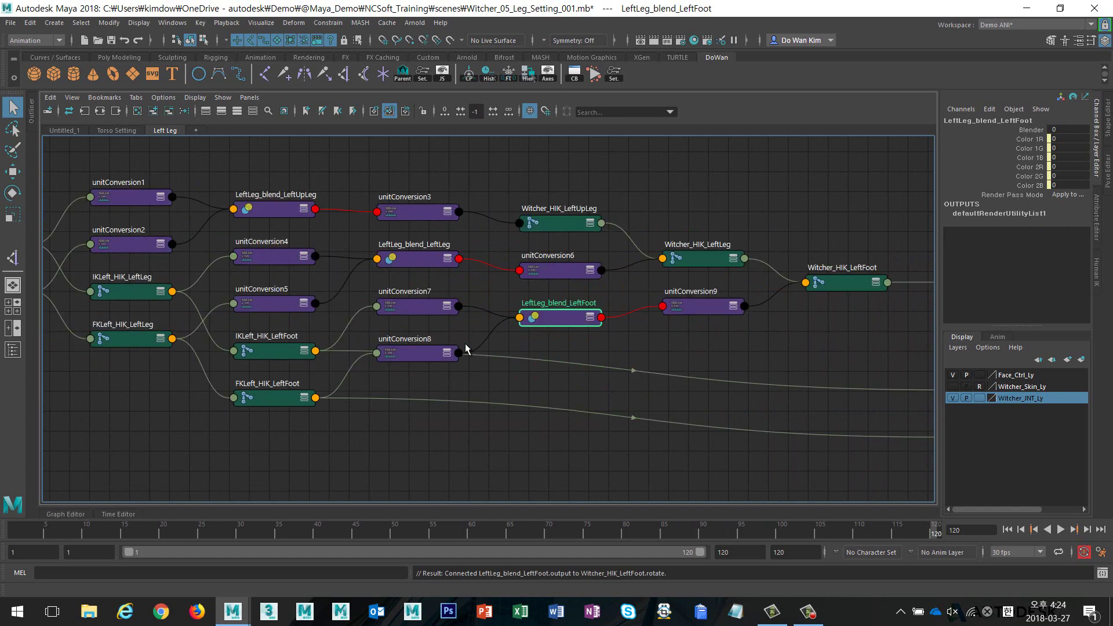
Place LeftLeg_blend_LeftToe beside the toe nodes and feed IKLeft_HIK_LeftToeBase rotate into Color 1
scroll(516, 363, "down", 5)
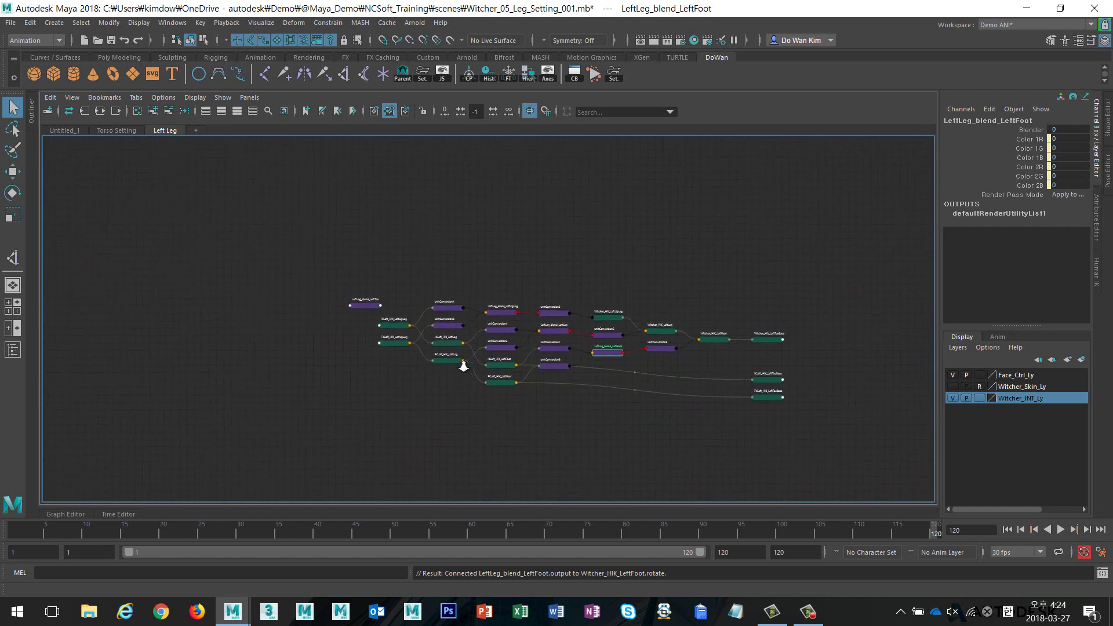
mouse_move(282, 288)
left_mouse_down()
mouse_move(818, 341)
mouse_move(811, 363)
left_mouse_up()
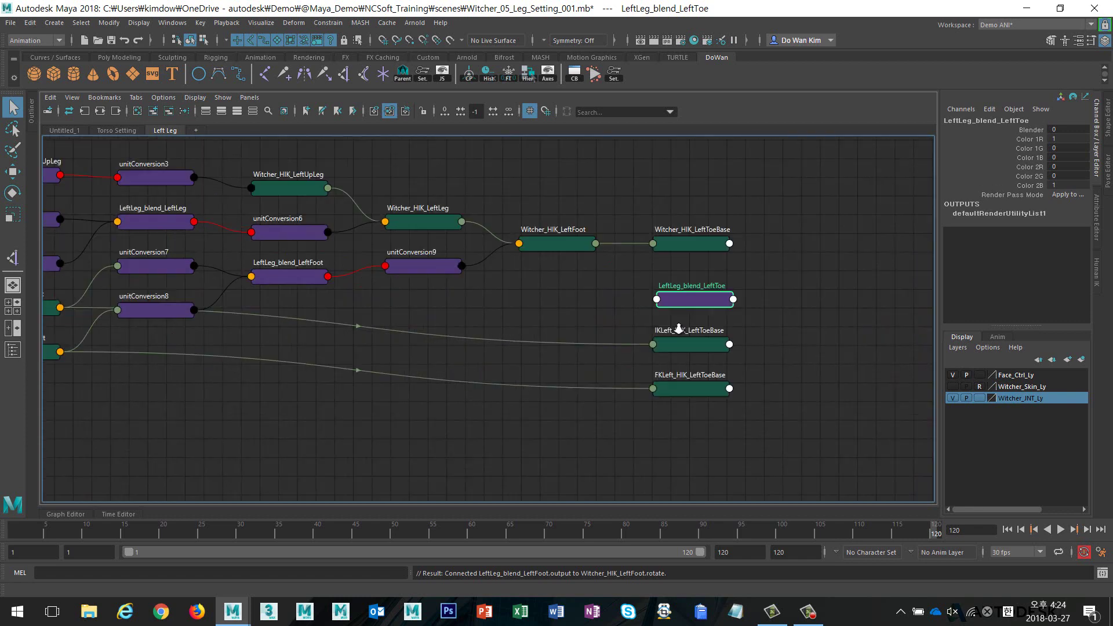
scroll(435, 322, "up", 5)
scroll(436, 323, "down", 1)
middle_click_drag(436, 323, 285, 325)
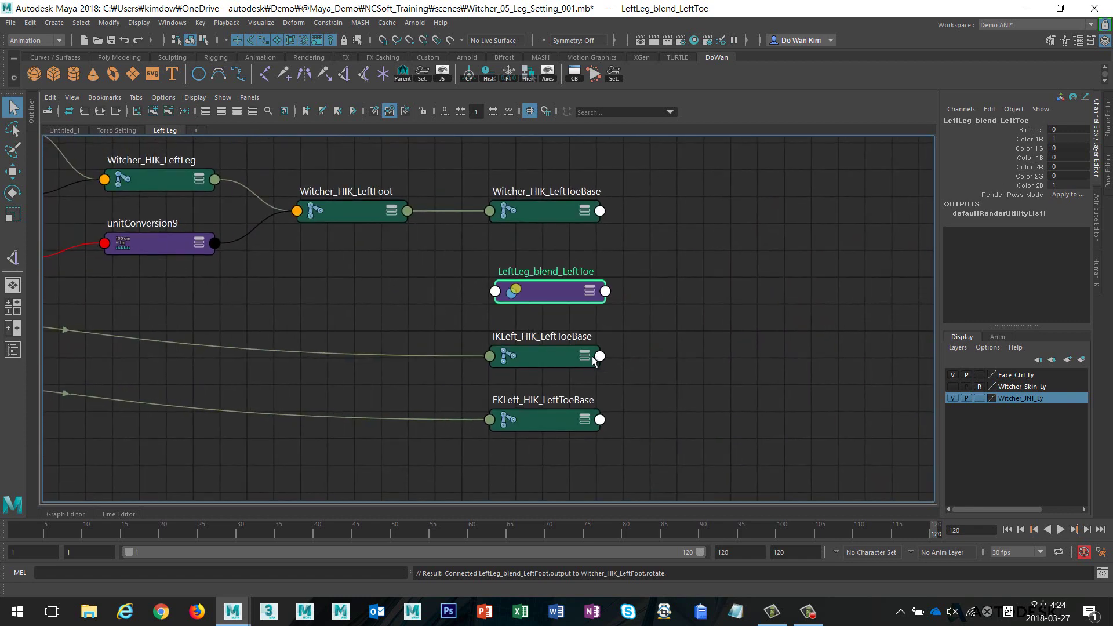
left_click(599, 356)
mouse_move(625, 455)
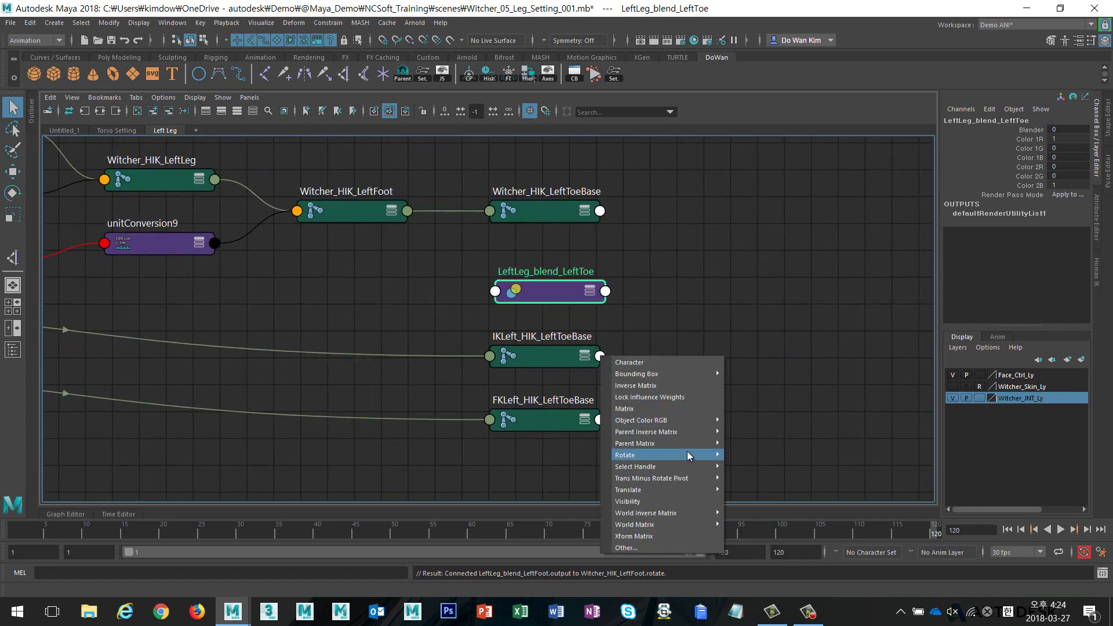
left_click(733, 454)
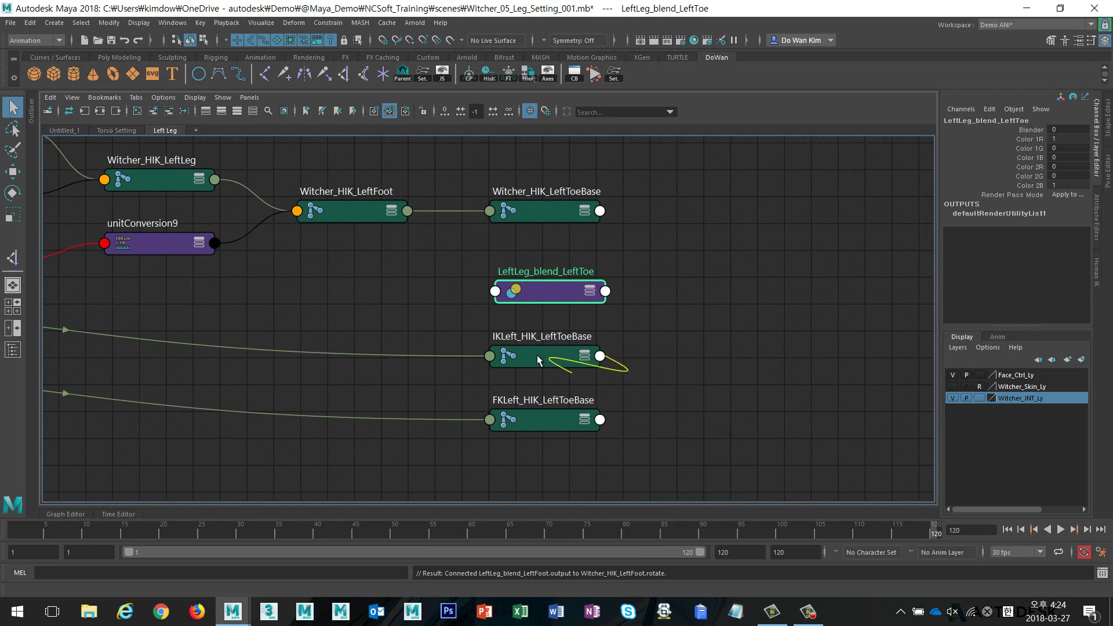
left_click(496, 291)
left_click(516, 297)
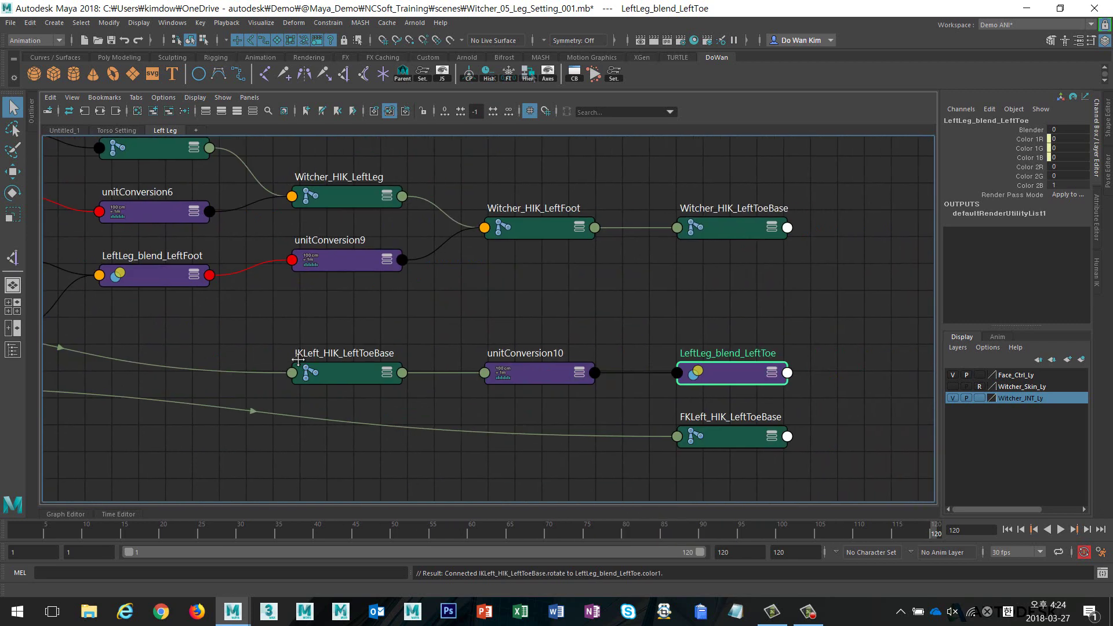
Feed FKLeft_HIK_LeftToeBase rotate into LeftLeg_blend_LeftToe's Color 2
left_click(702, 441)
mouse_move(729, 342)
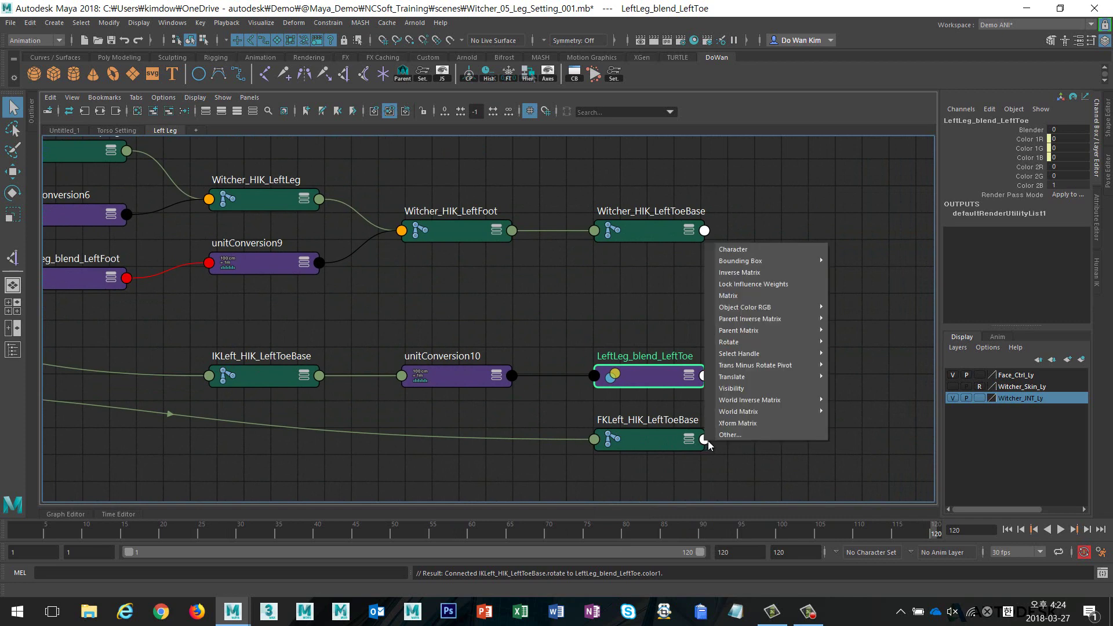
left_click(853, 342)
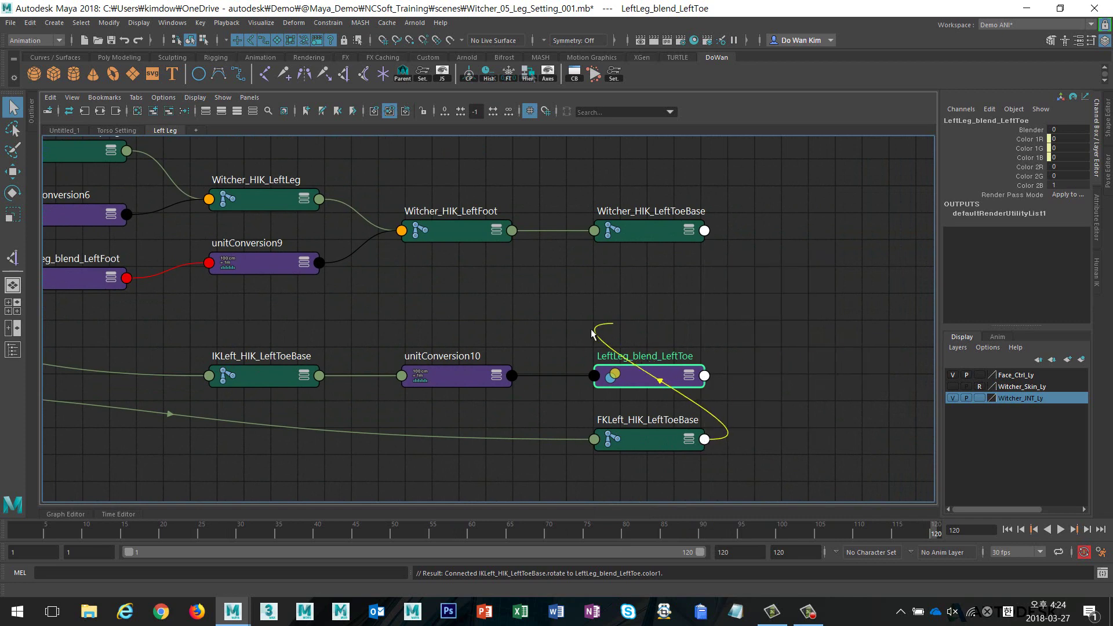
left_click(594, 376)
left_click(588, 387)
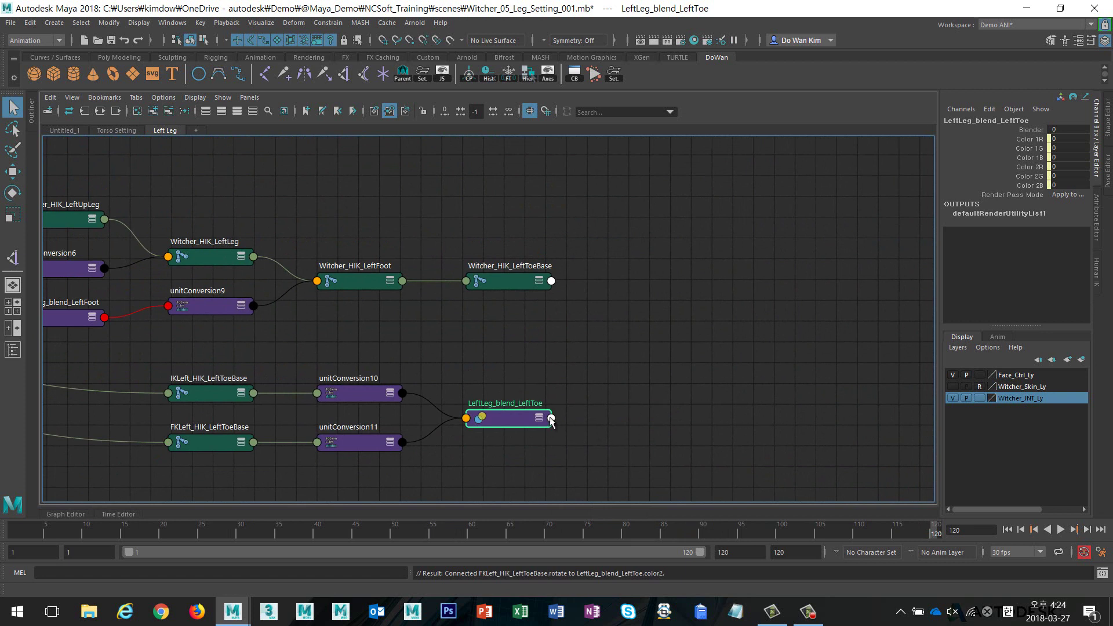
Connect LeftLeg_blend_LeftToe's output to Witcher_HIK_LeftToeBase rotate
left_click(552, 420)
mouse_move(576, 470)
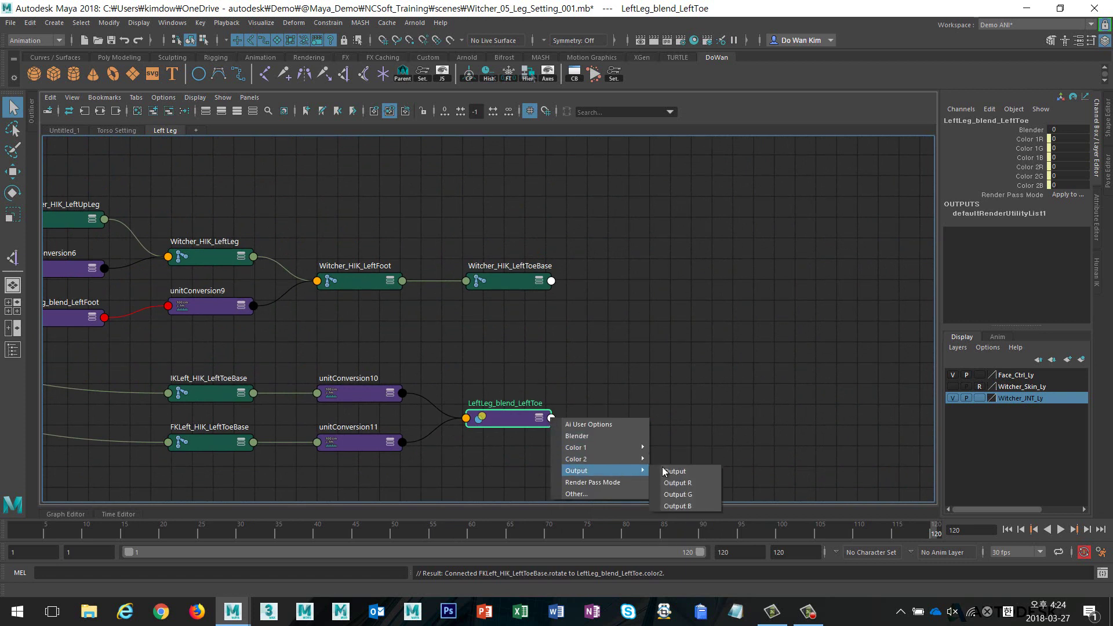
left_click(669, 472)
left_click(466, 281)
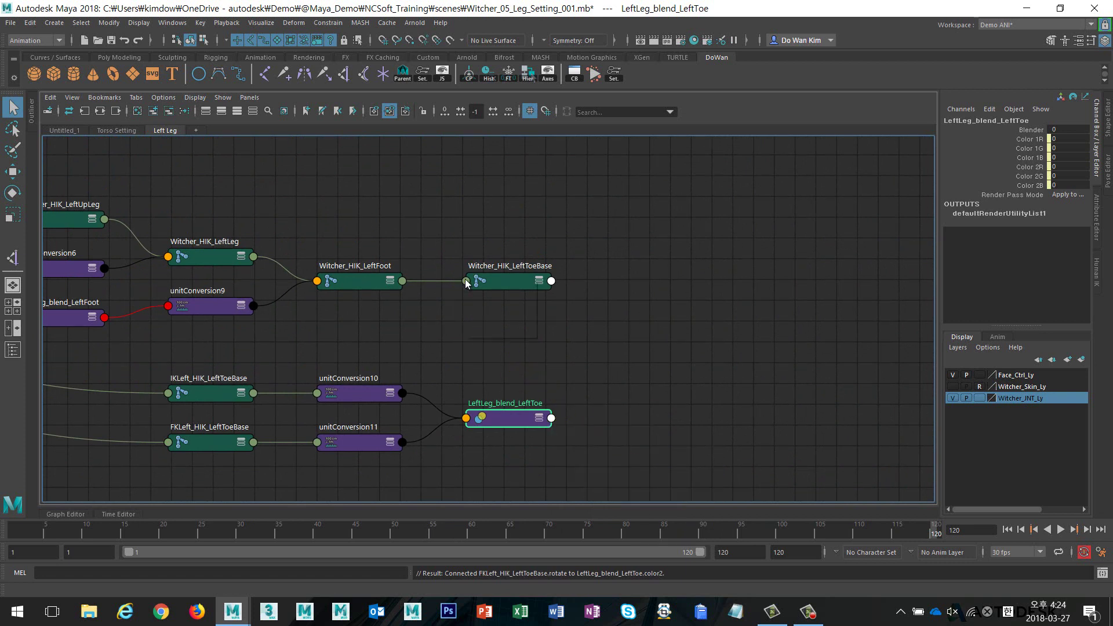
left_click(490, 297)
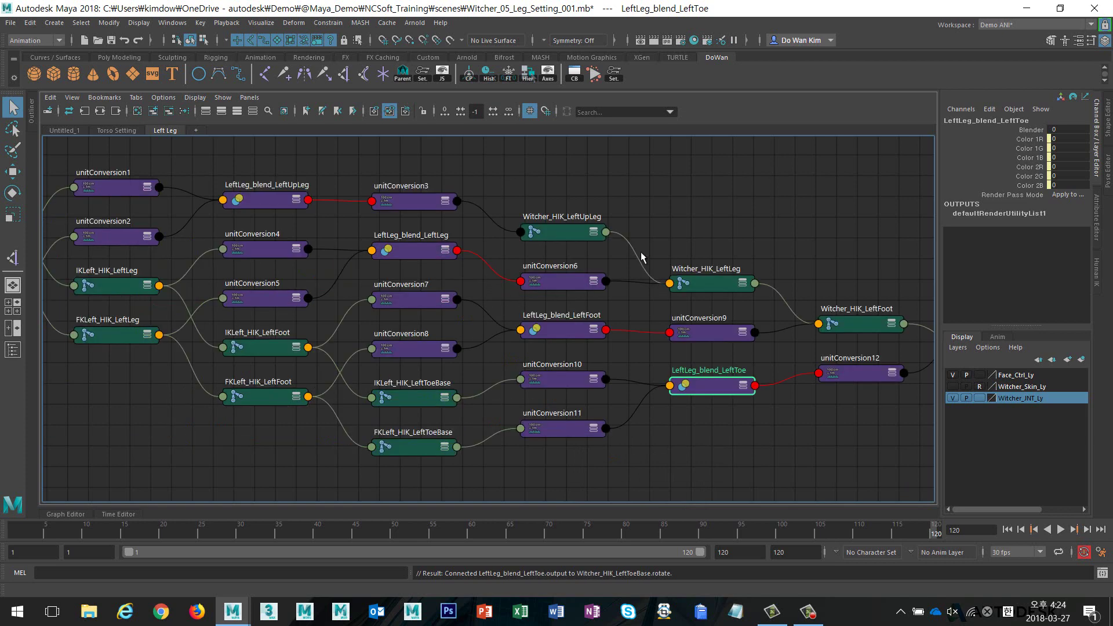
left_click(680, 200)
key("space")
Rotate the IKLeft_HIK_LeftLeg joint to test the blended leg
left_click_drag(794, 300, 694, 308, "alt")
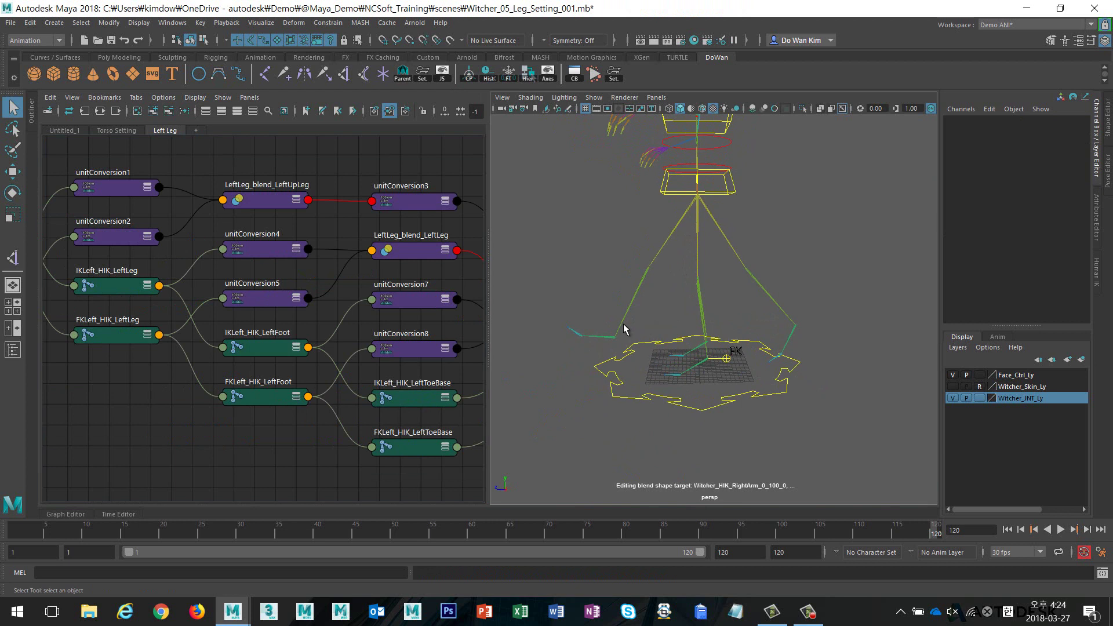
left_click(623, 300)
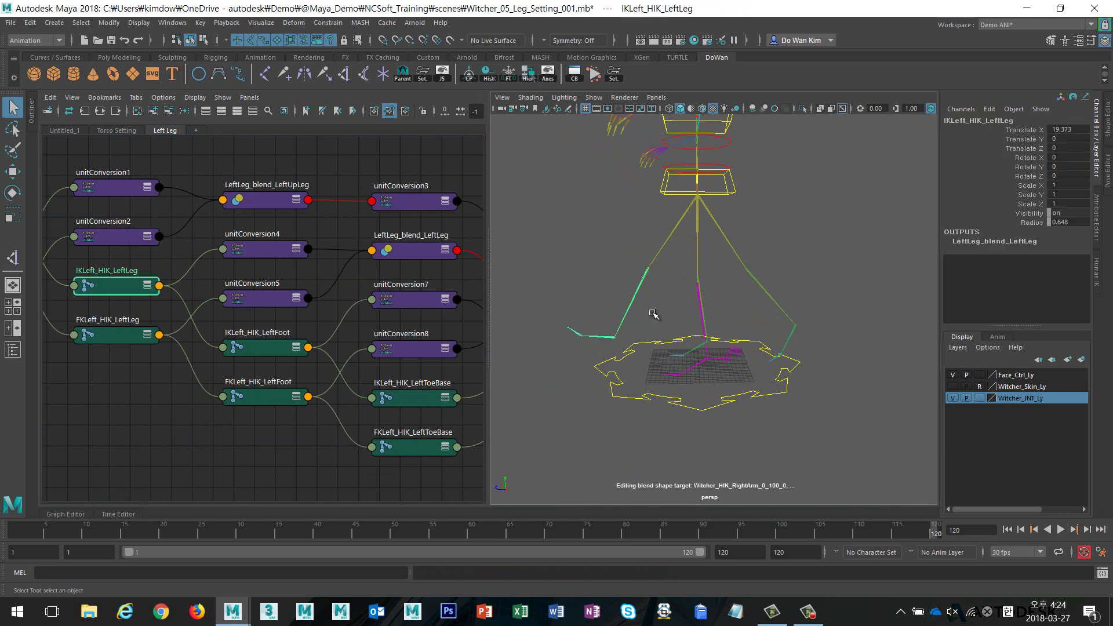
key("e")
mouse_move(701, 276)
left_mouse_down()
mouse_move(699, 247)
mouse_move(664, 324)
left_mouse_up()
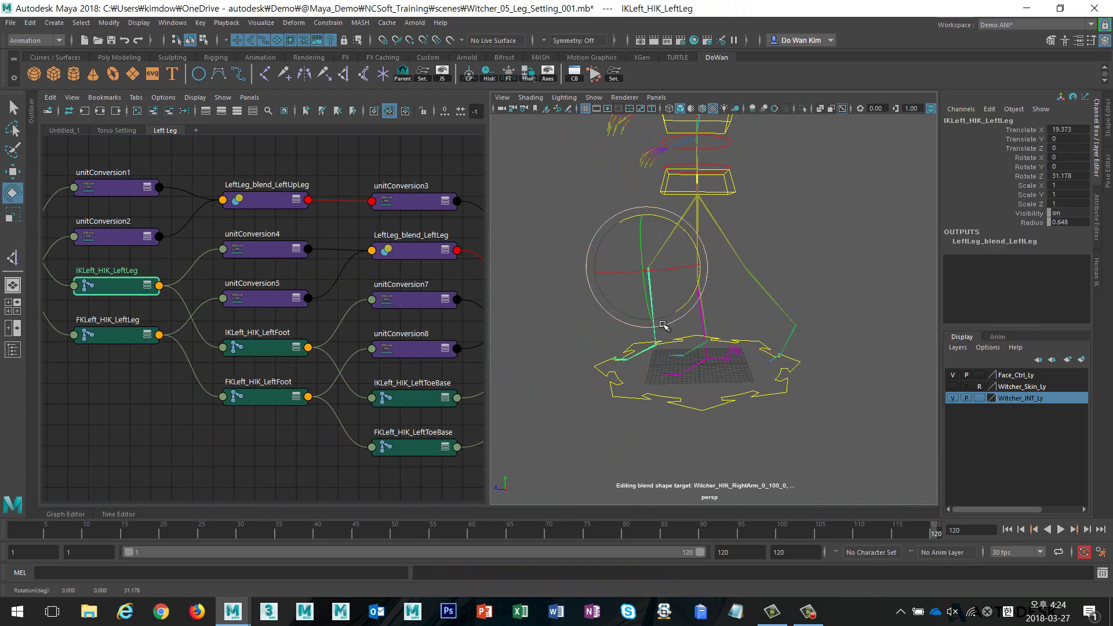
Rotate IKLeft_HIK_LeftToeBase to test, then select the LeftLeg_blend_LeftLeg node
left_click(643, 348)
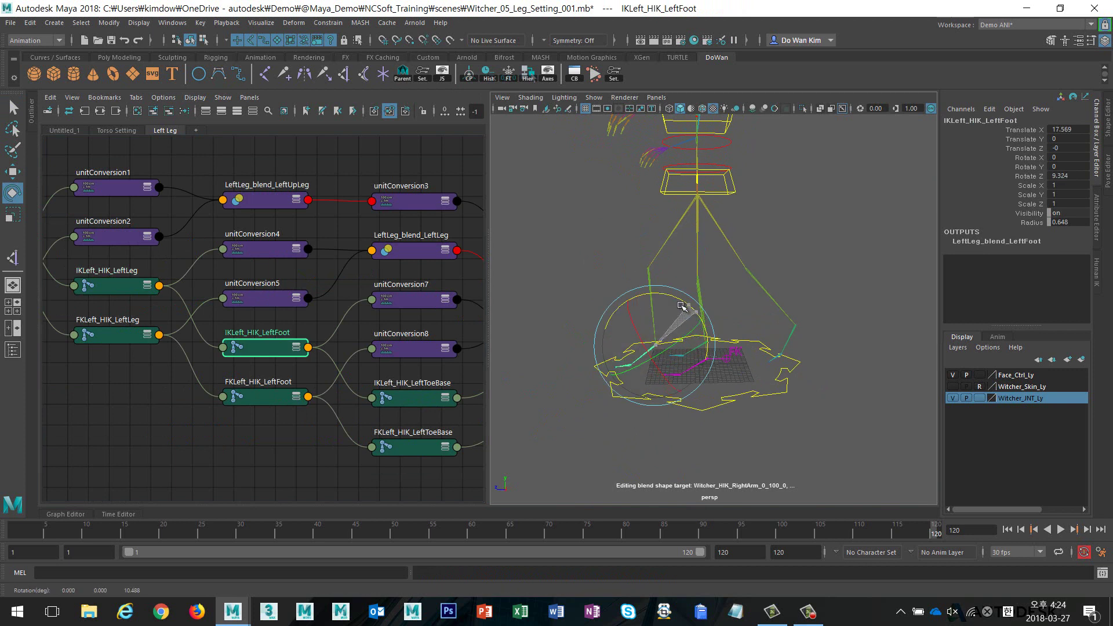
left_click(652, 366)
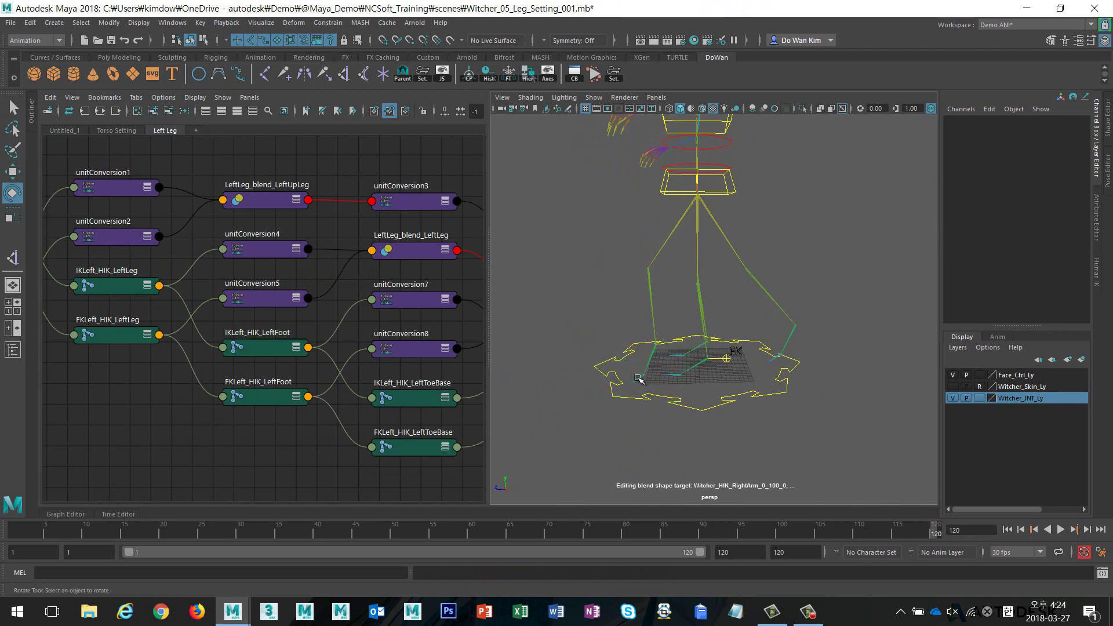
left_click(642, 375)
left_click_drag(690, 347, 687, 404)
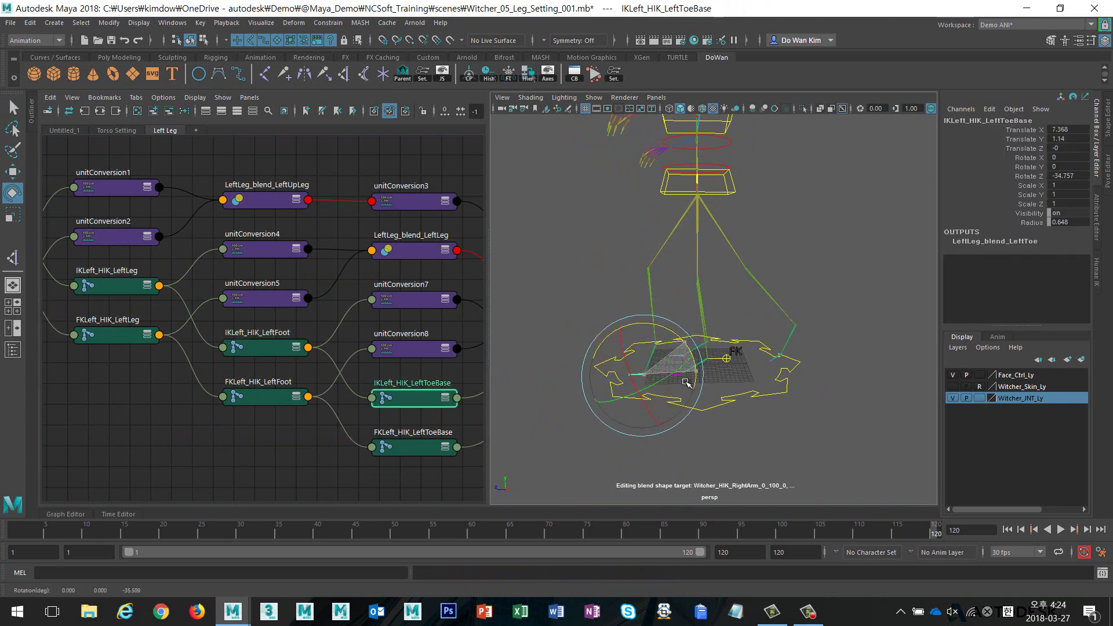
left_click(805, 266)
scroll(375, 325, "down", 3)
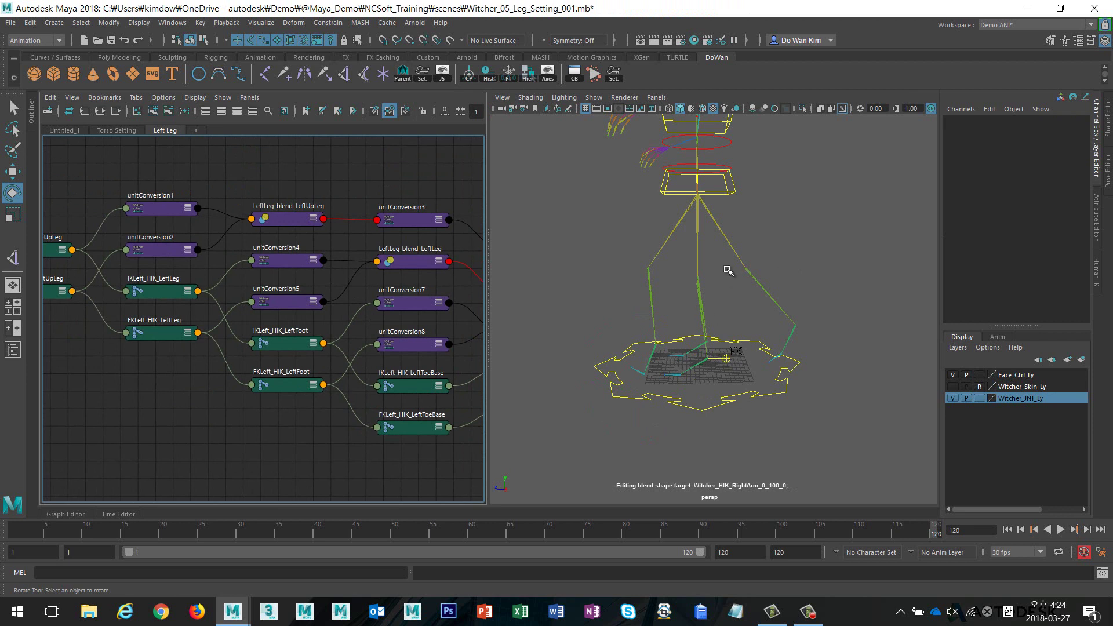
left_click(413, 261)
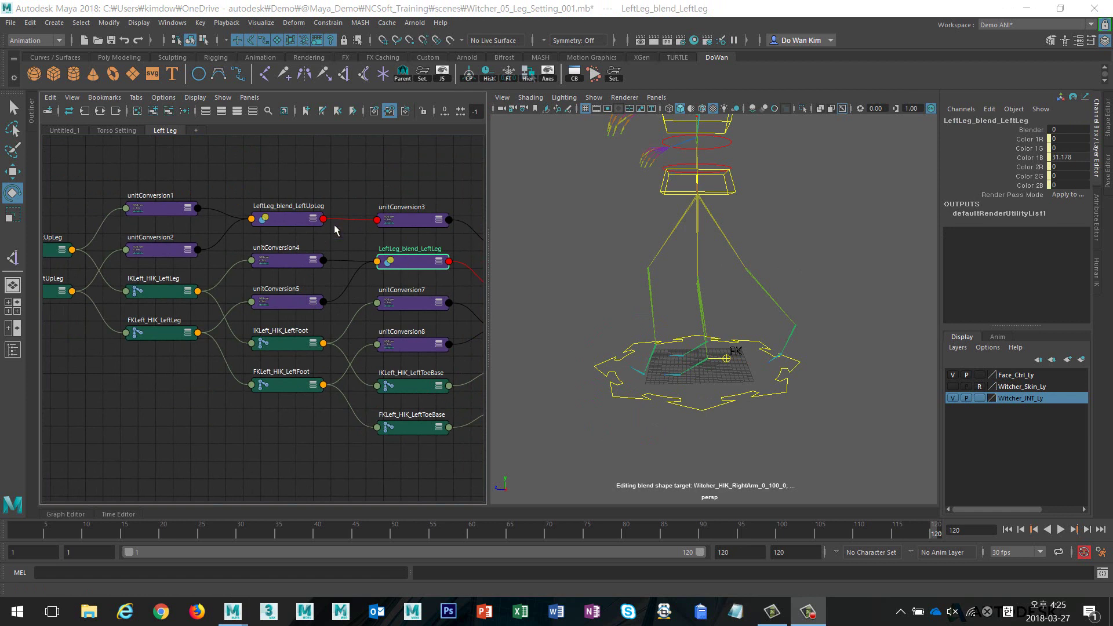
Set Blender to 0.5 on LeftLeg_blend_LeftLeg and LeftLeg_blend_LeftFoot
left_click(293, 221)
left_click(410, 265)
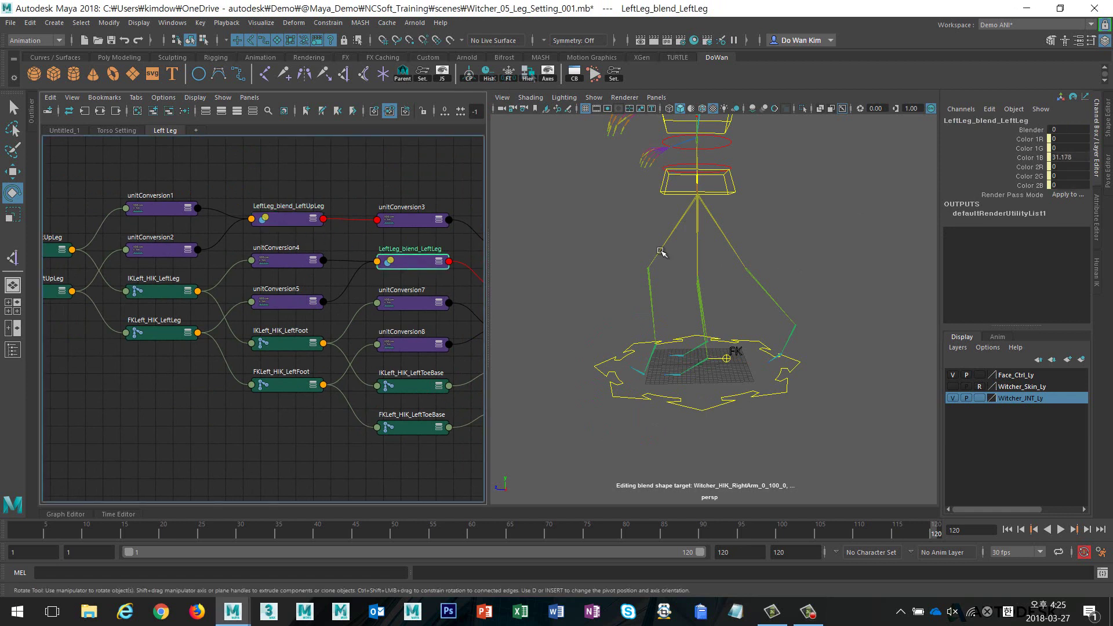
left_click(1070, 130)
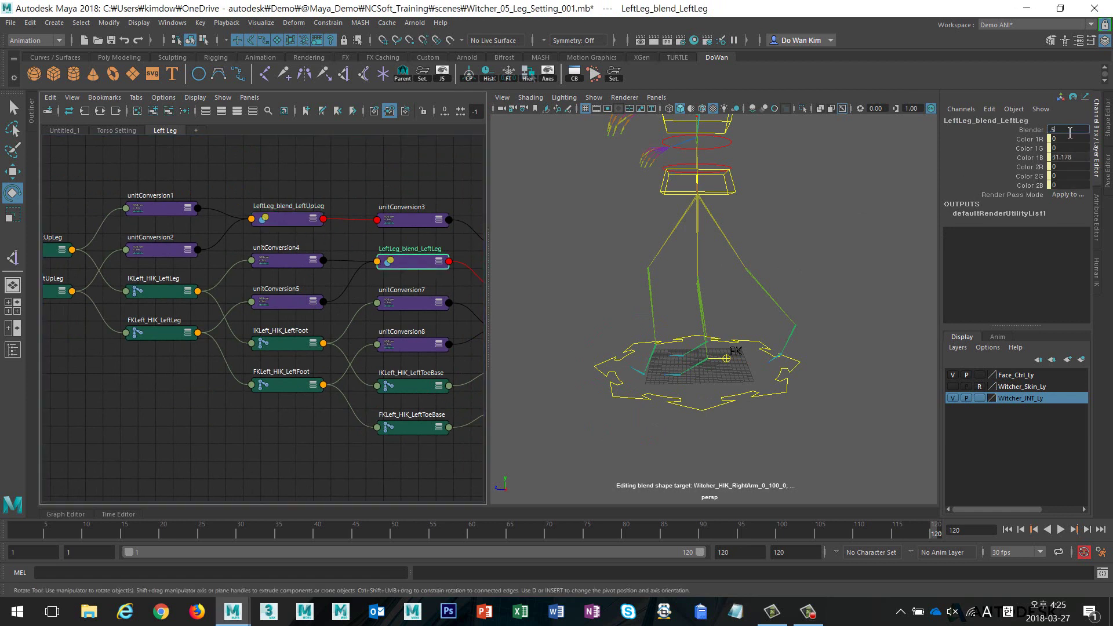
key("Return")
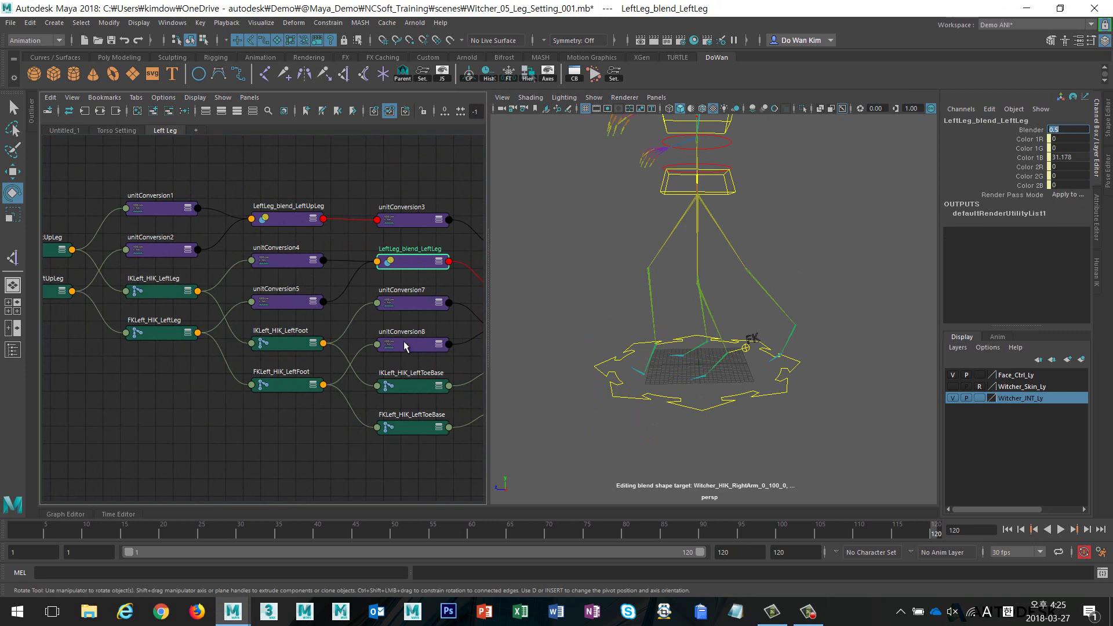
middle_click_drag(404, 346, 160, 342, "alt")
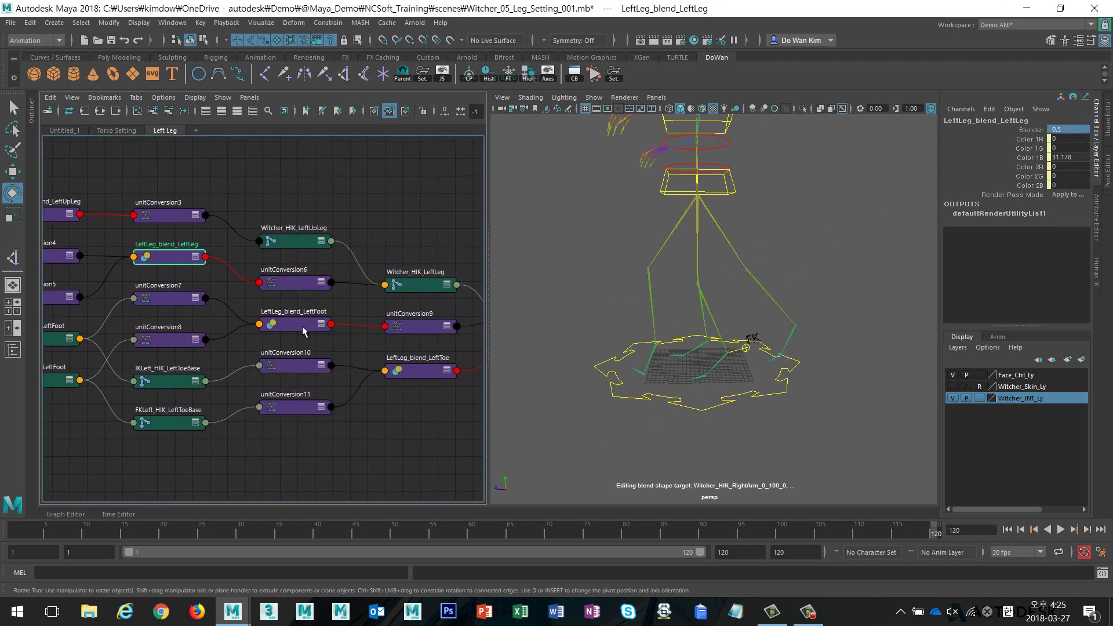
left_click(303, 332)
left_click(1062, 130)
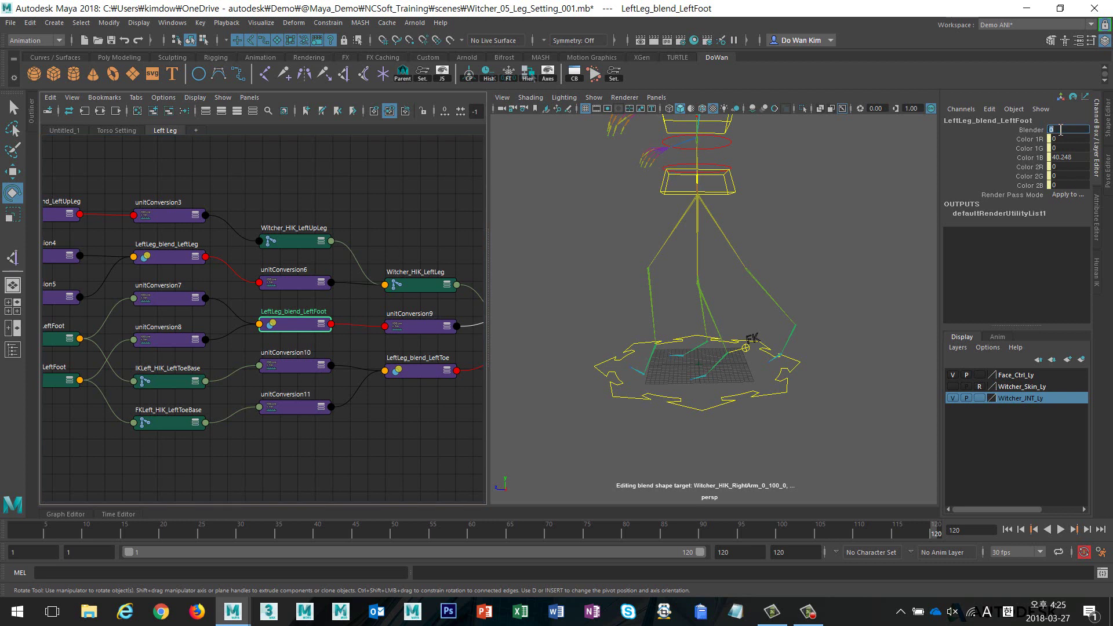
type(".5")
type("0.5")
key("Return")
left_click(742, 345)
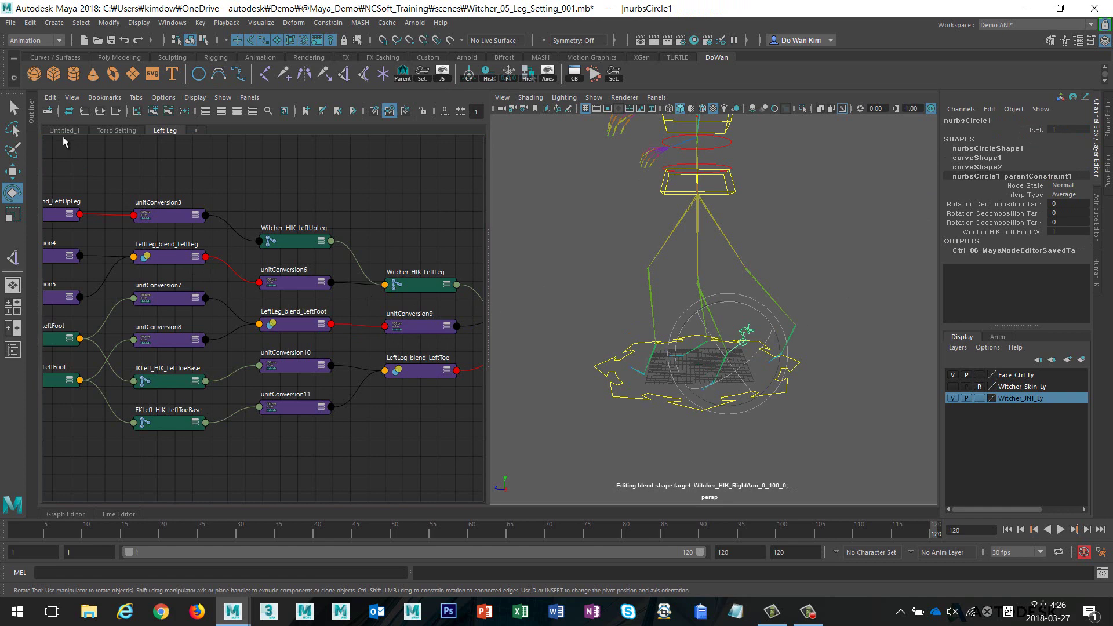
Show the Outliner and open the Connection Editor
left_click(33, 122)
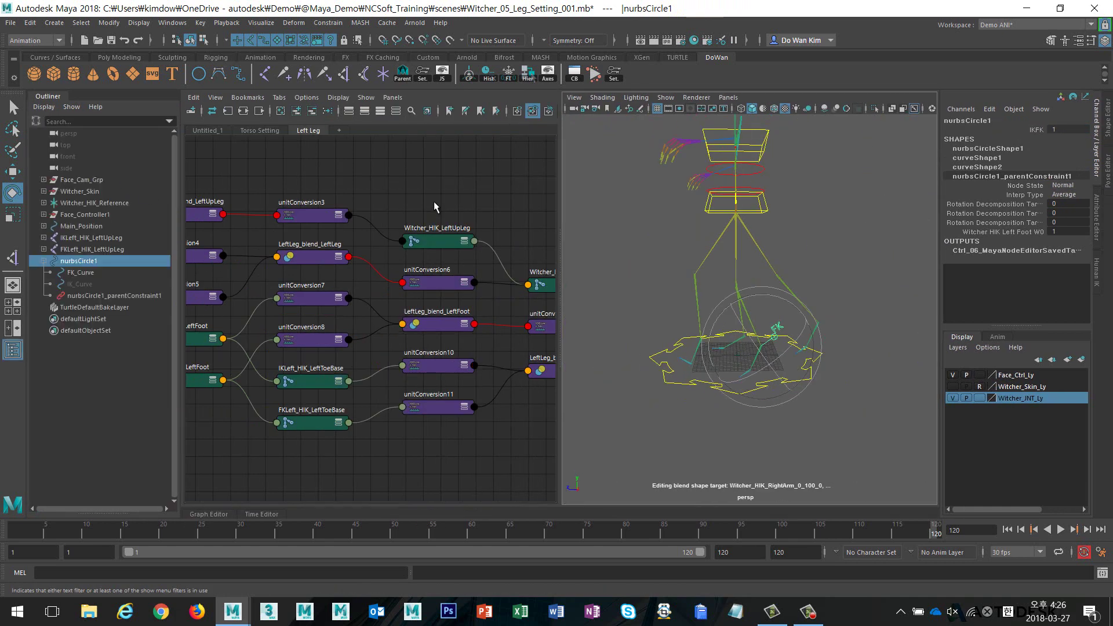
left_click(172, 23)
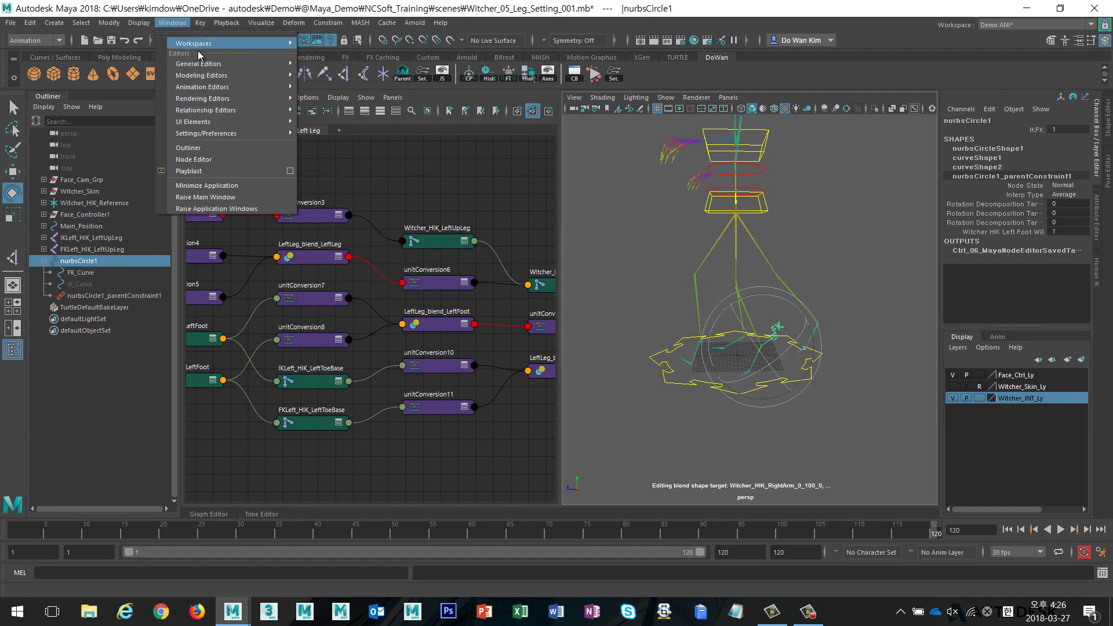
mouse_move(200, 63)
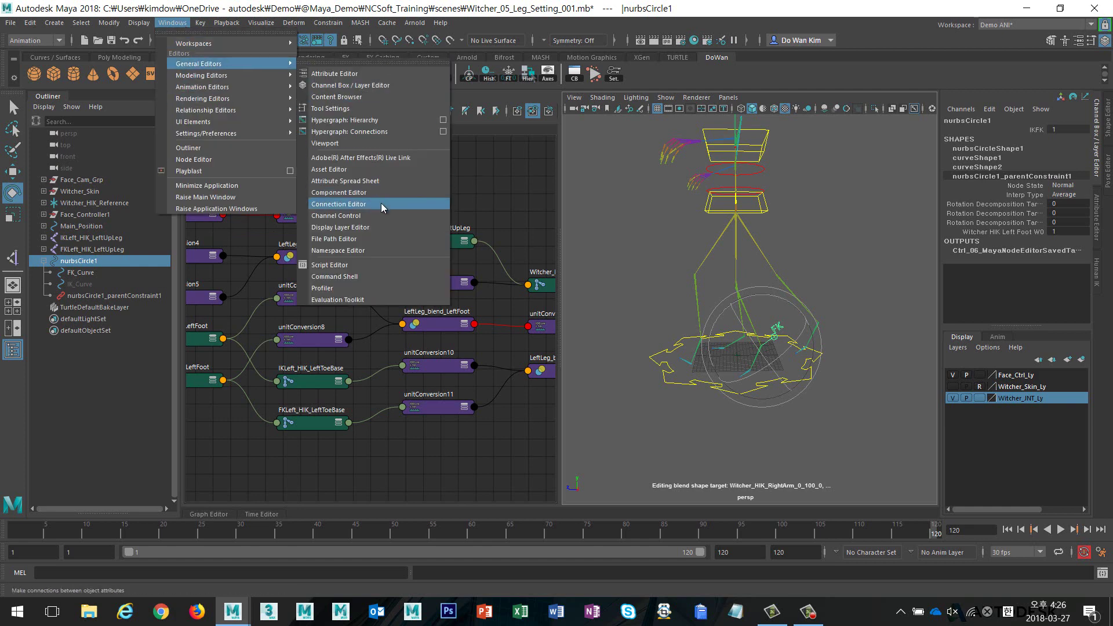
left_click(381, 203)
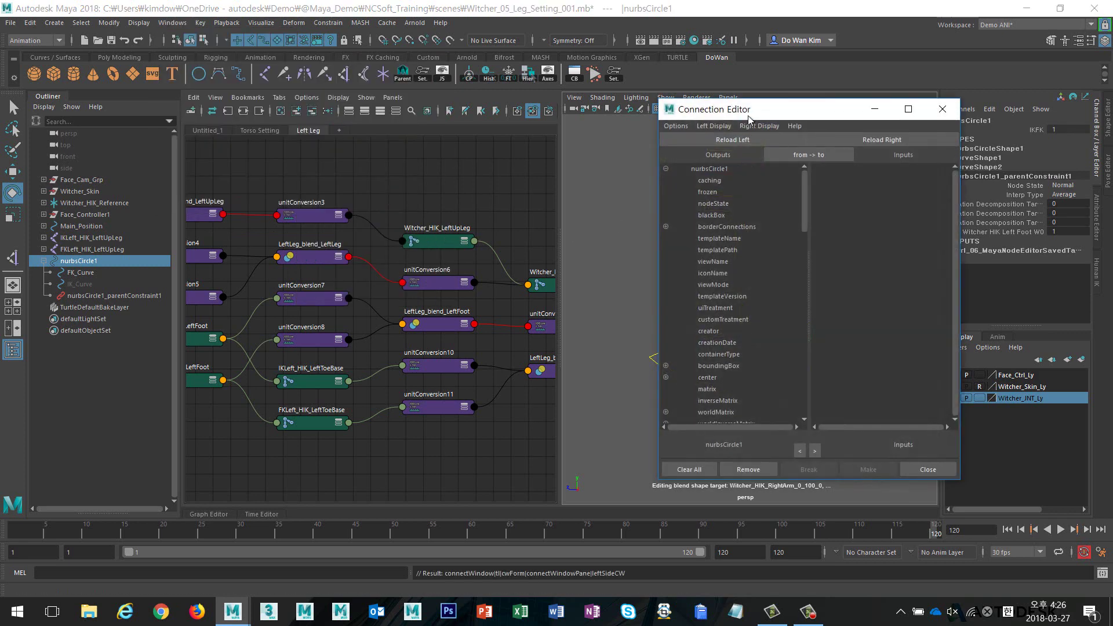
mouse_move(750, 113)
left_mouse_down()
mouse_move(607, 128)
mouse_move(523, 121)
left_mouse_up()
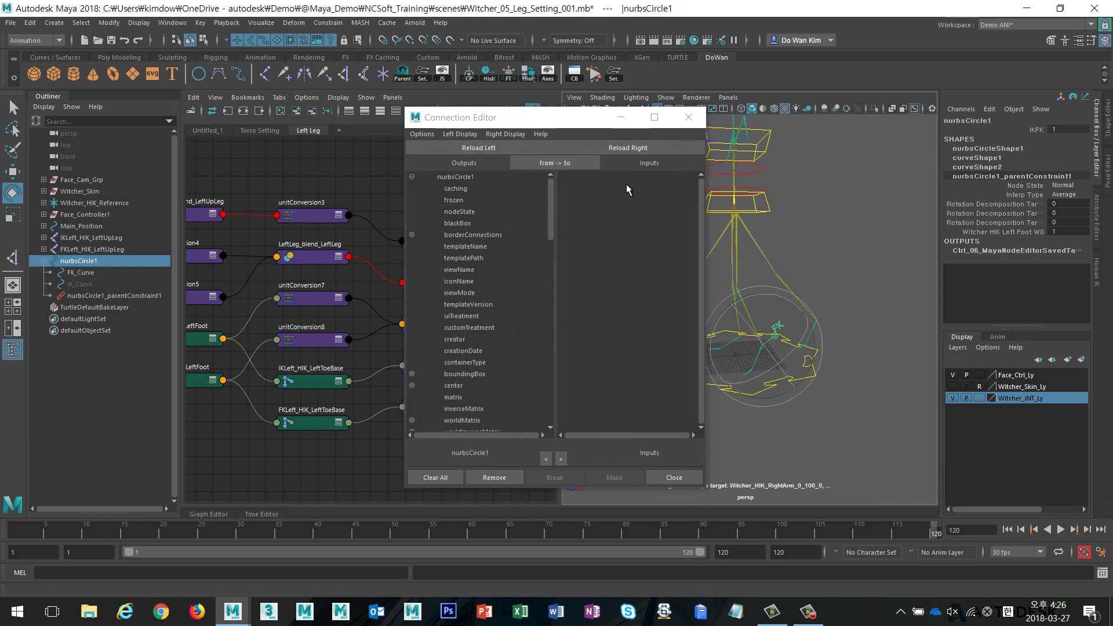
Load nurbsCircle1 on the left side and pick its IKFK attribute
left_click(783, 184)
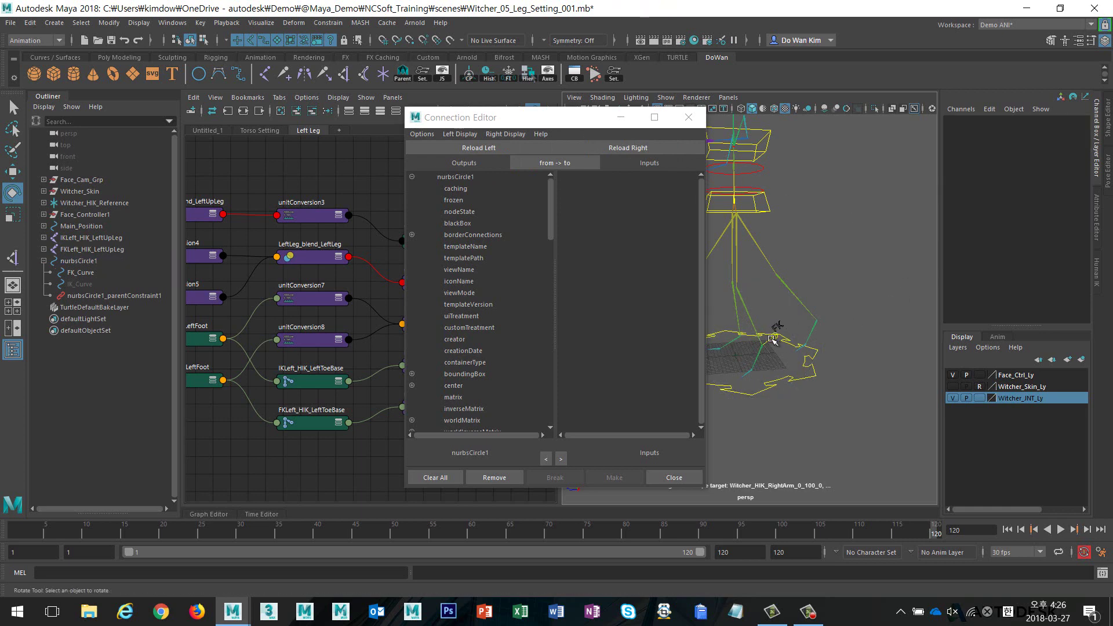
left_click(773, 339)
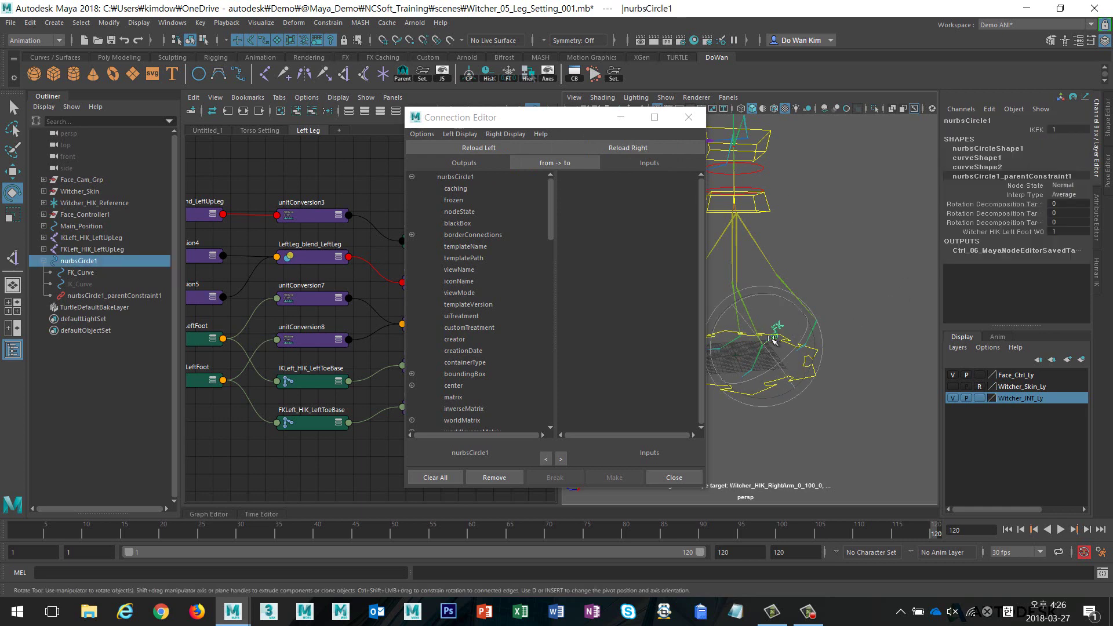
left_click(491, 151)
scroll(490, 251, "down", 10)
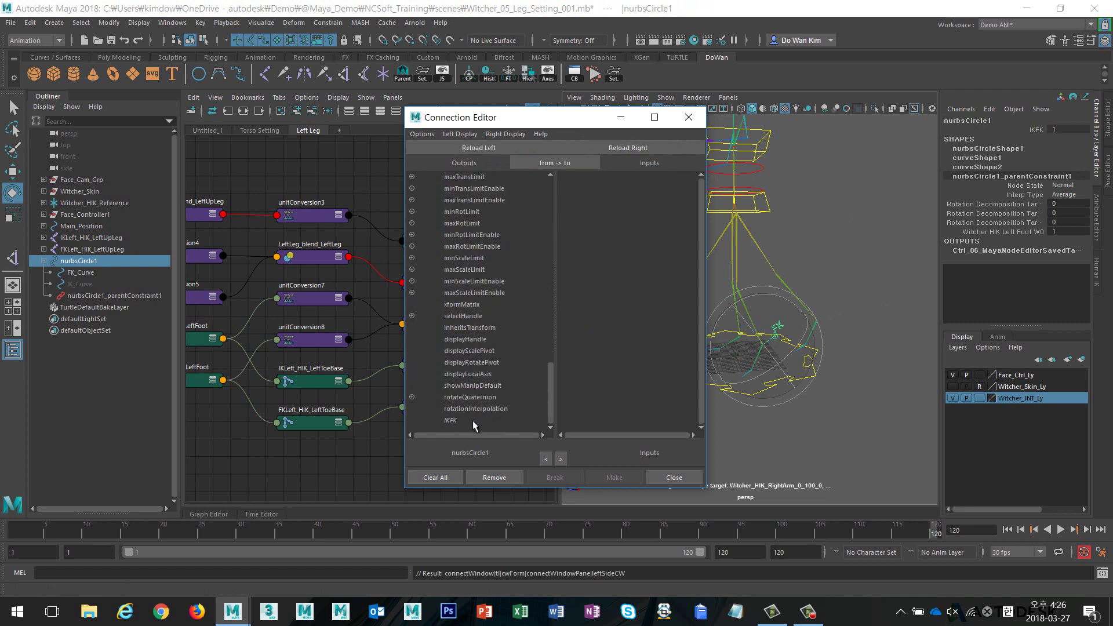
left_click(472, 420)
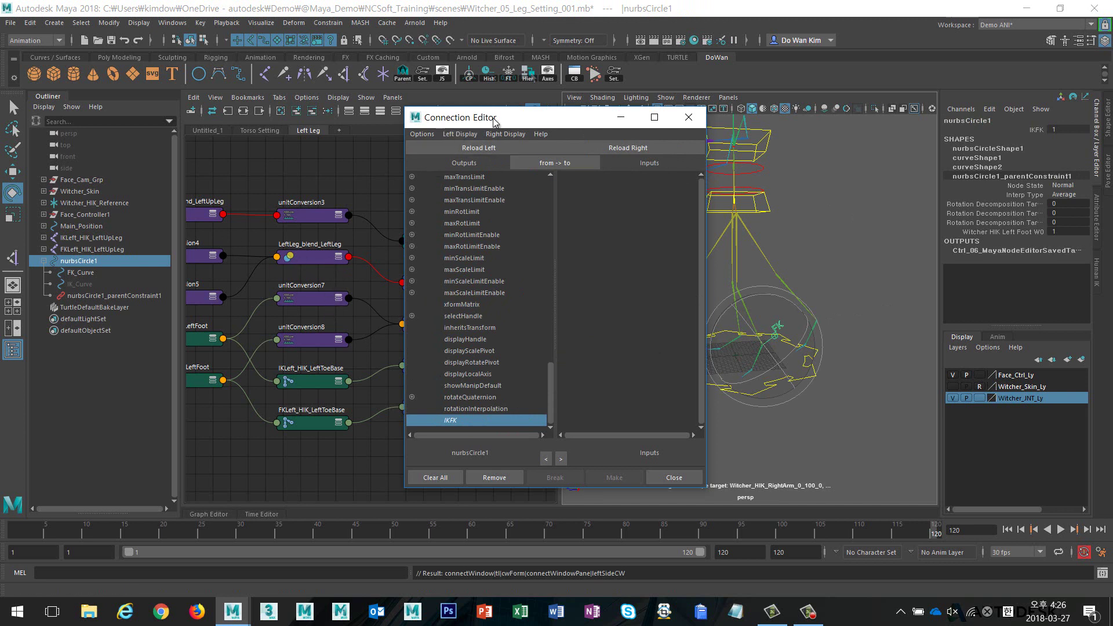
left_click_drag(494, 121, 608, 122)
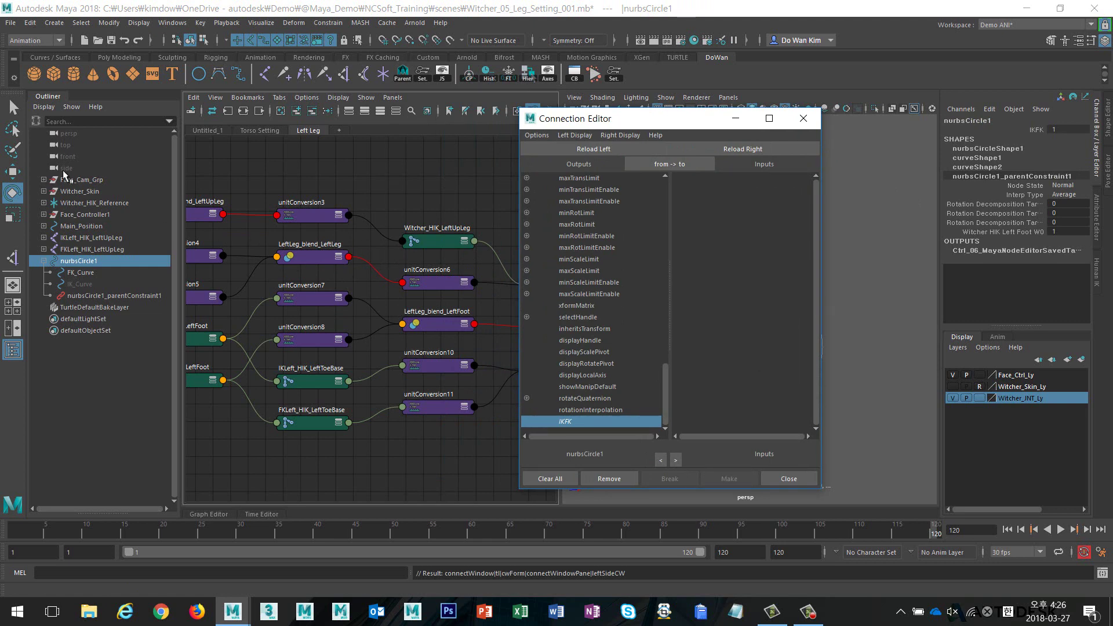
Show non-DAG nodes in the Outliner and load the four LeftLeg_blend nodes as targets
left_click(47, 108)
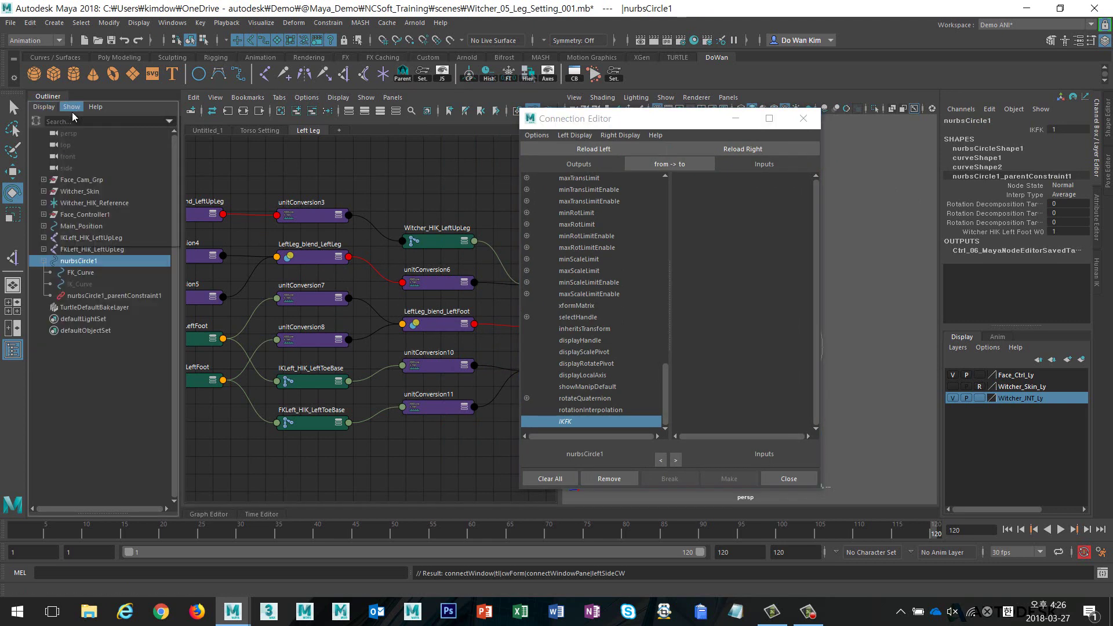
left_click(47, 108)
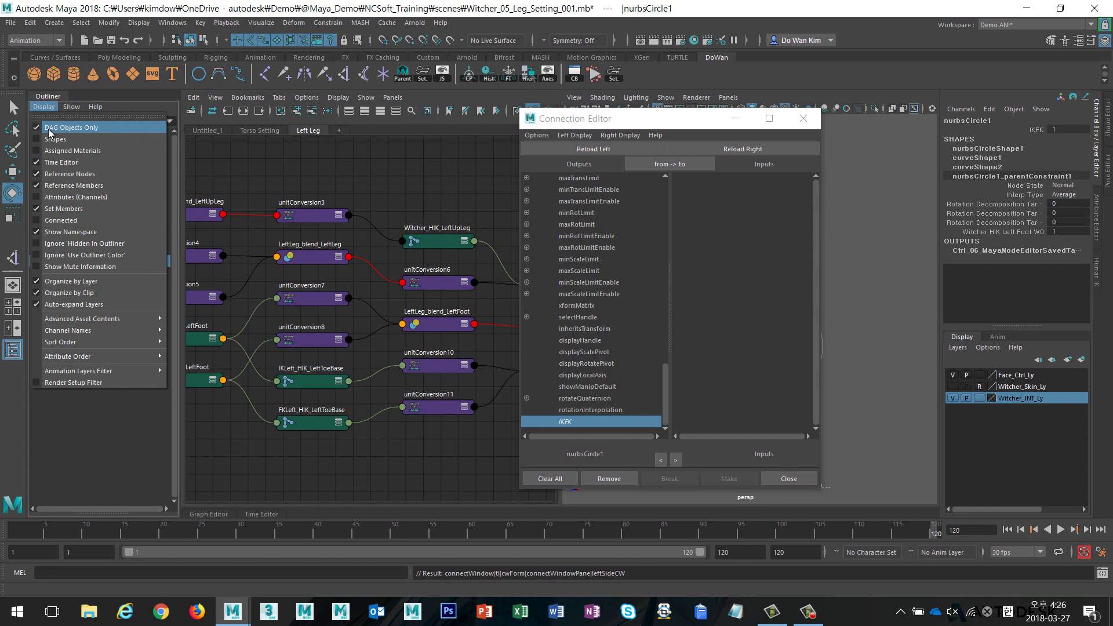
left_click(49, 129)
scroll(103, 252, "down", 5)
scroll(104, 252, "down", 5)
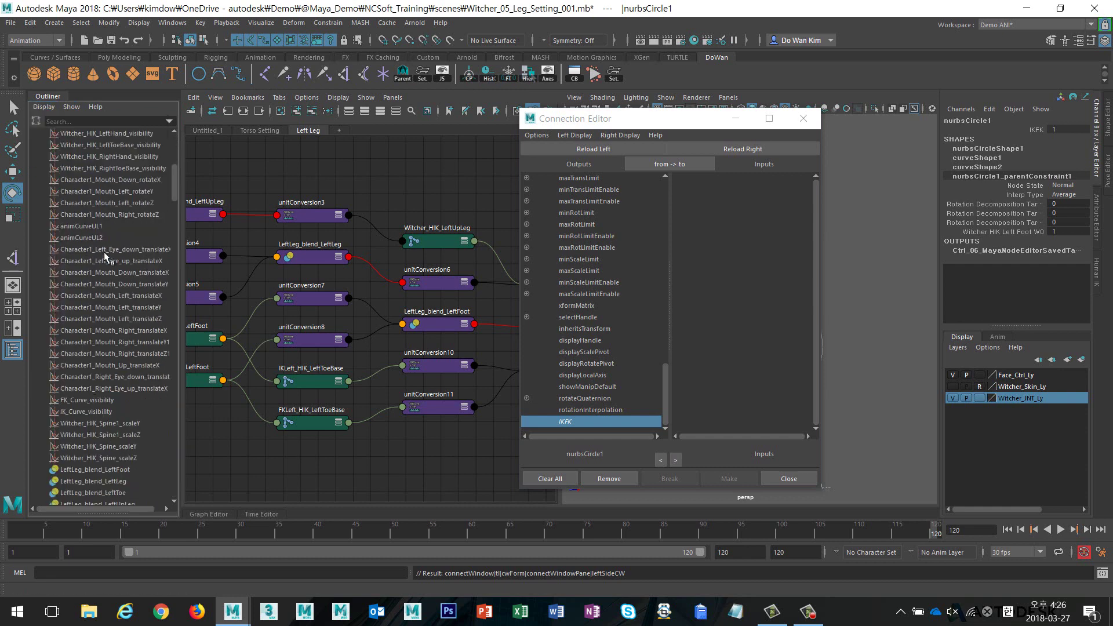
scroll(104, 251, "down", 3)
scroll(105, 251, "down", 3)
scroll(104, 250, "down", 2)
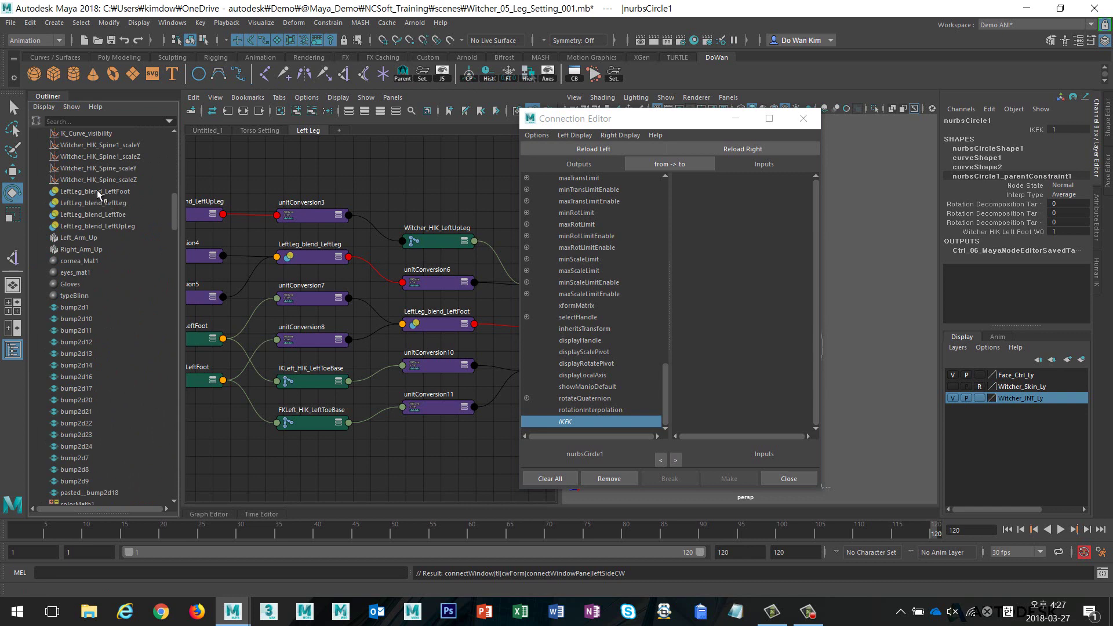
left_click_drag(87, 195, 88, 227)
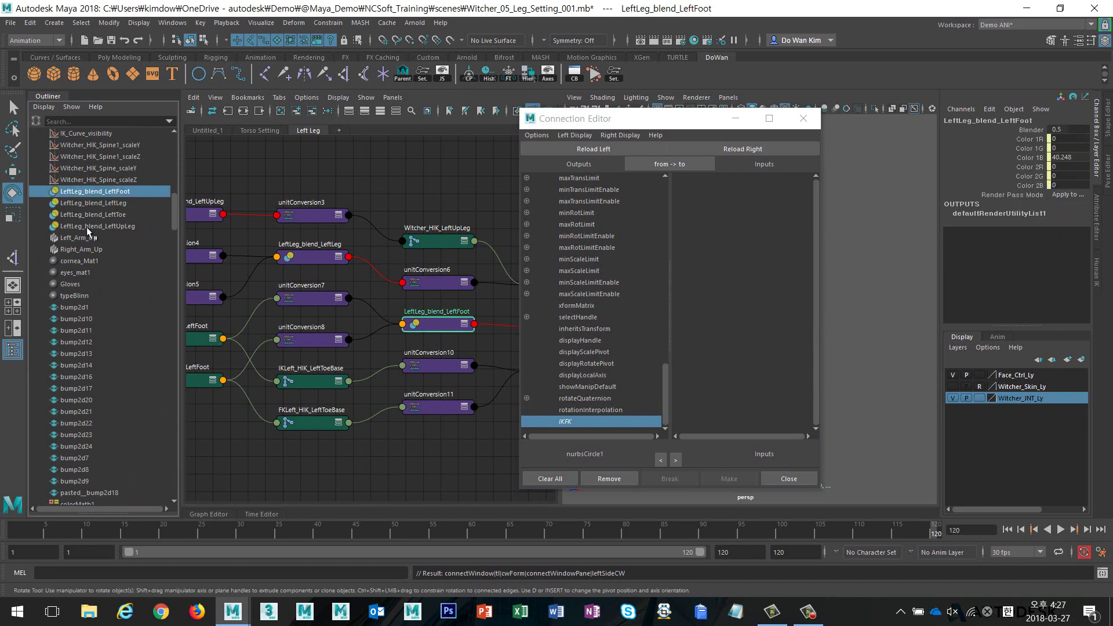
left_click(765, 149)
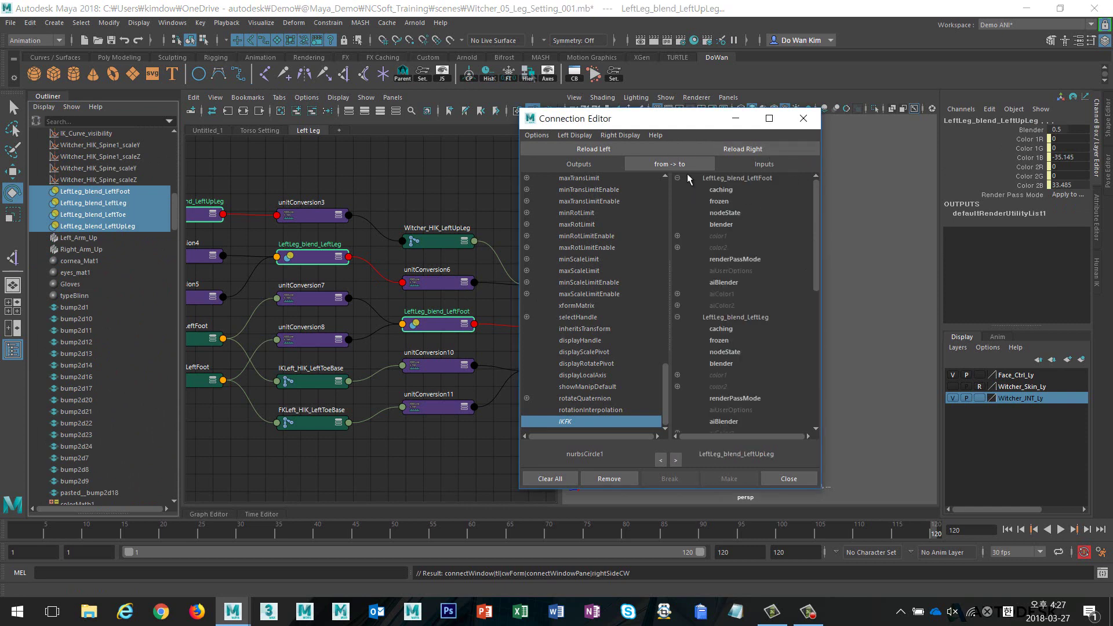
Connect IKFK to each blend node's blender, then close the Connection Editor
scroll(768, 331, "down", 3)
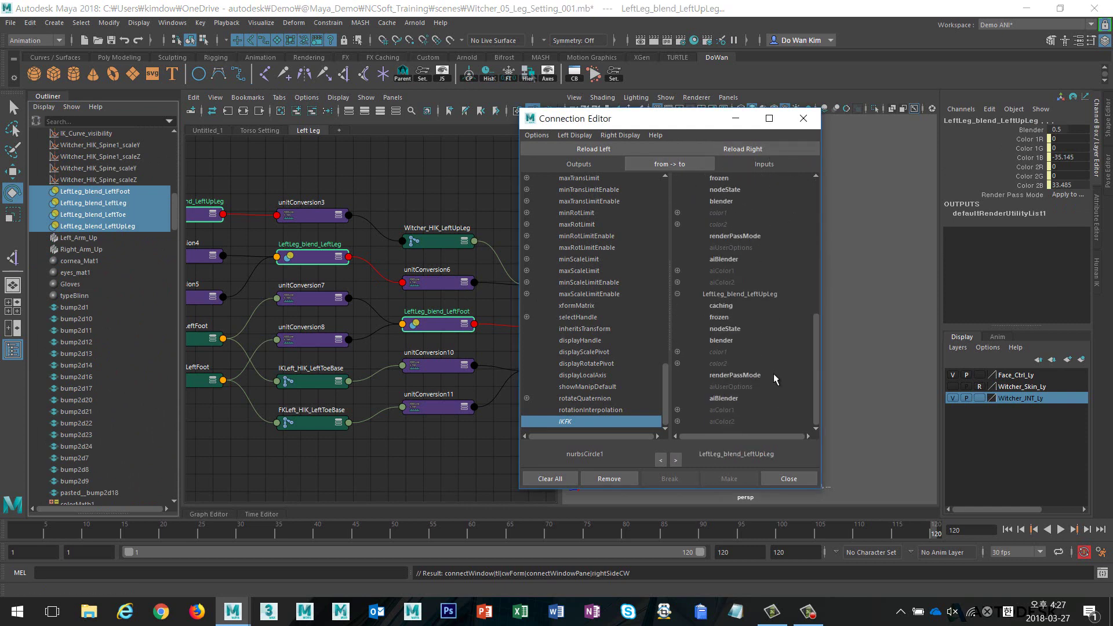
scroll(767, 379, "up", 3)
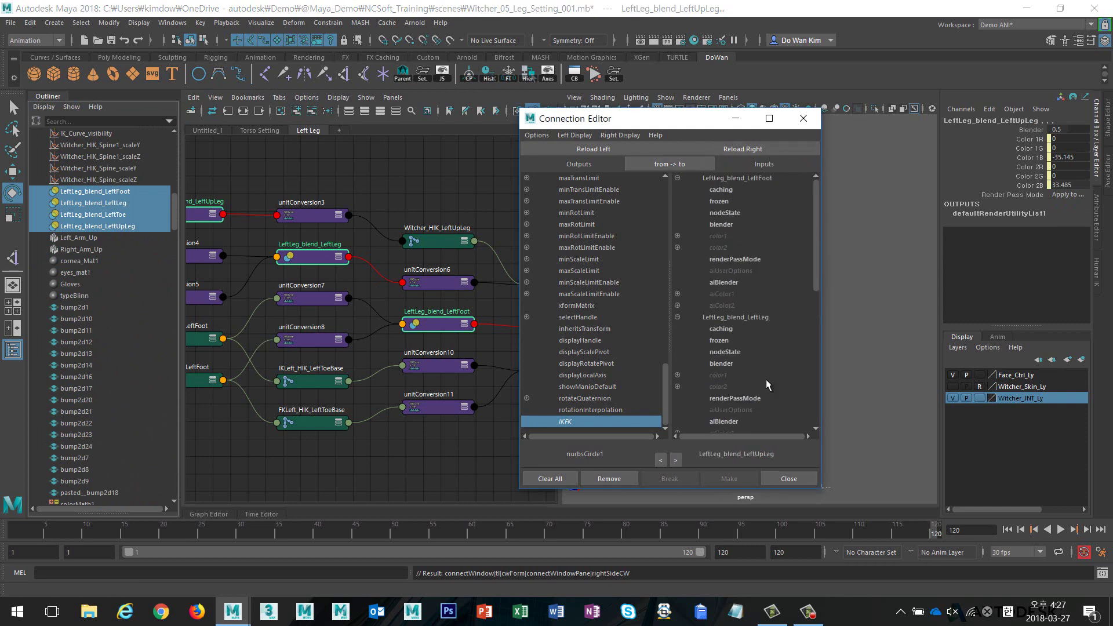
left_click(723, 223)
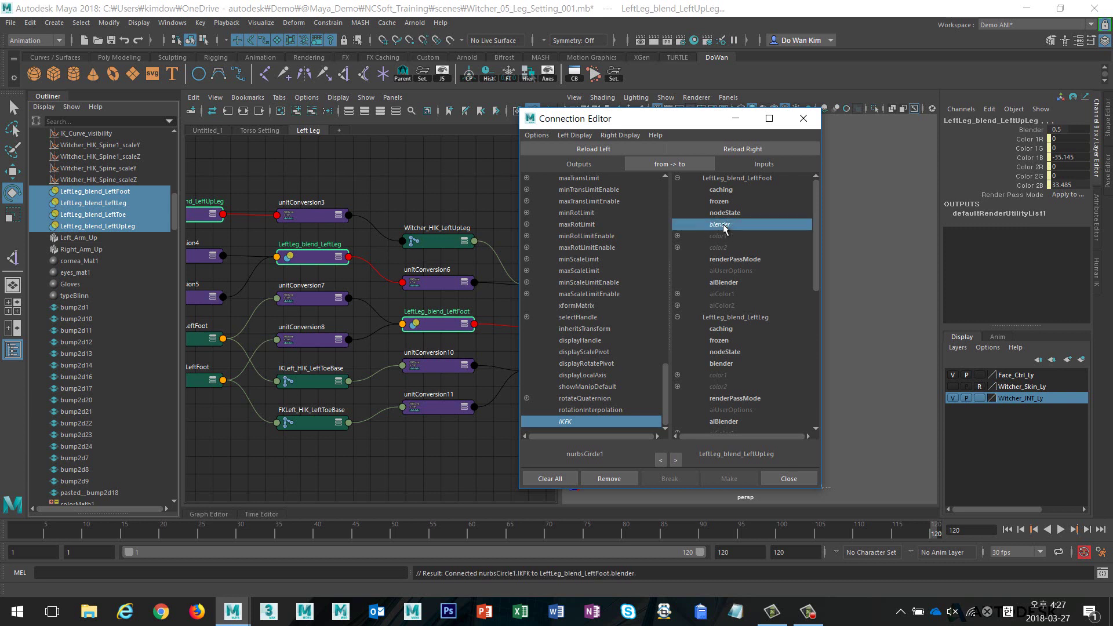
left_click(721, 364)
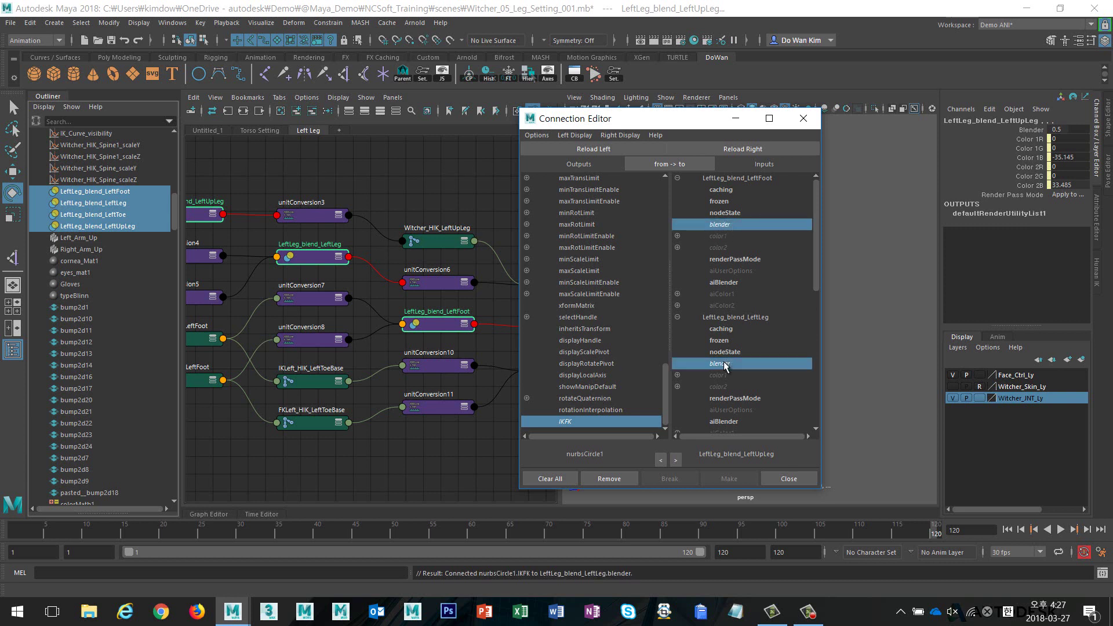
scroll(767, 363, "down", 3)
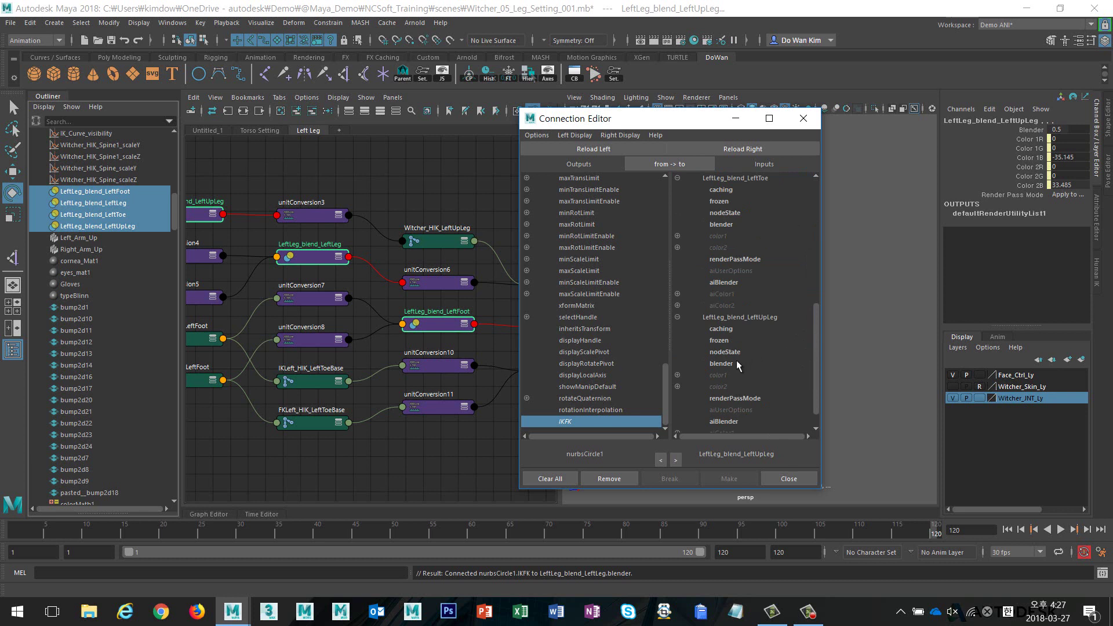
scroll(770, 369, "down", 1)
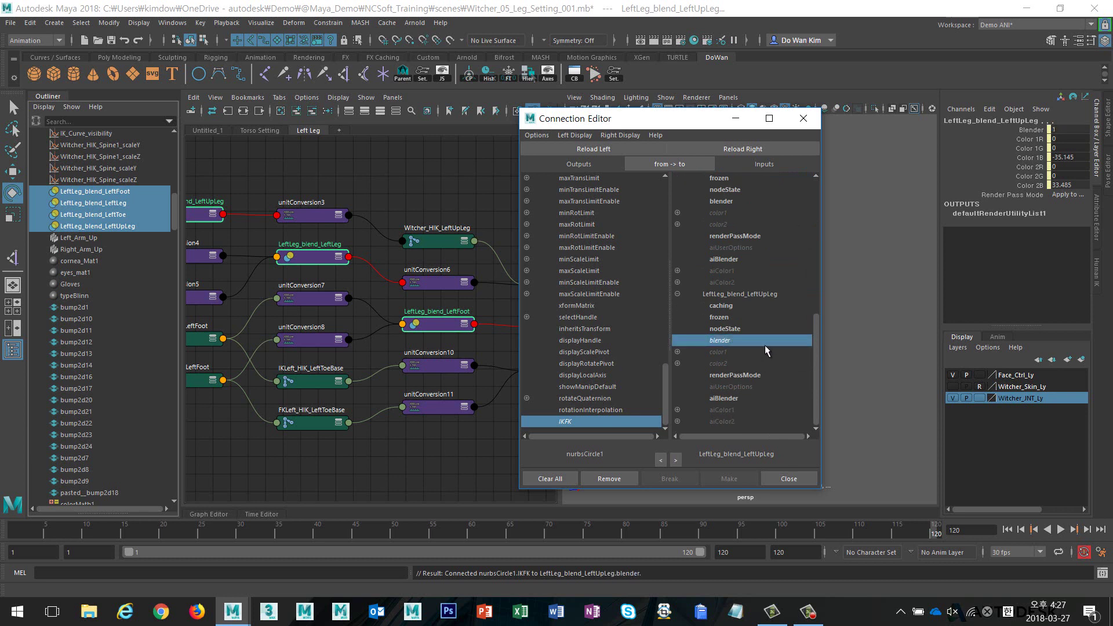
left_click(729, 202)
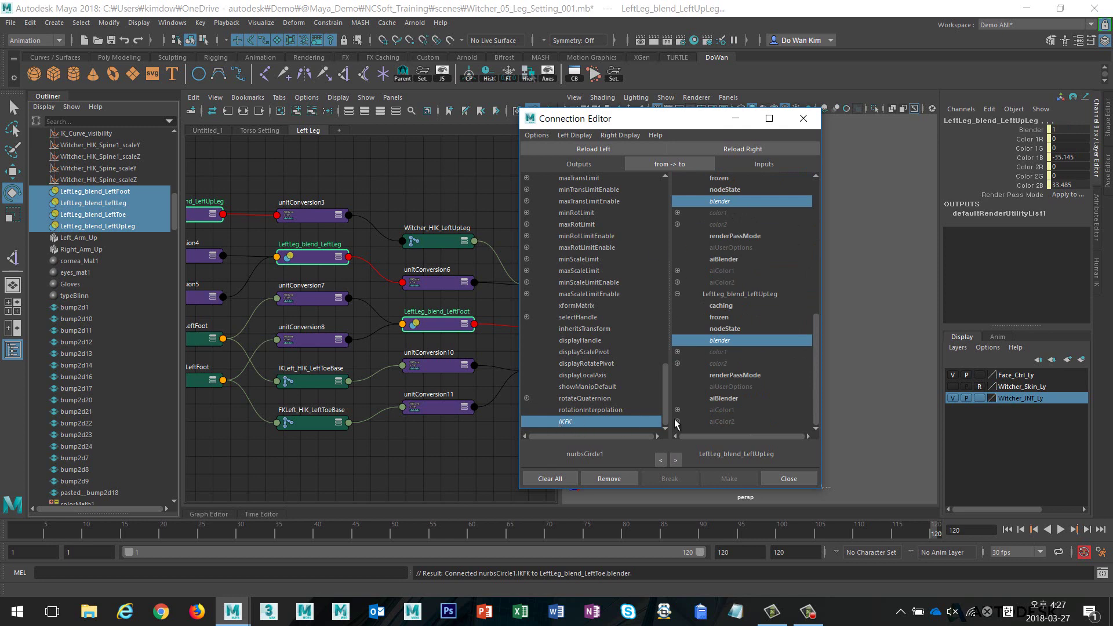
left_click(788, 477)
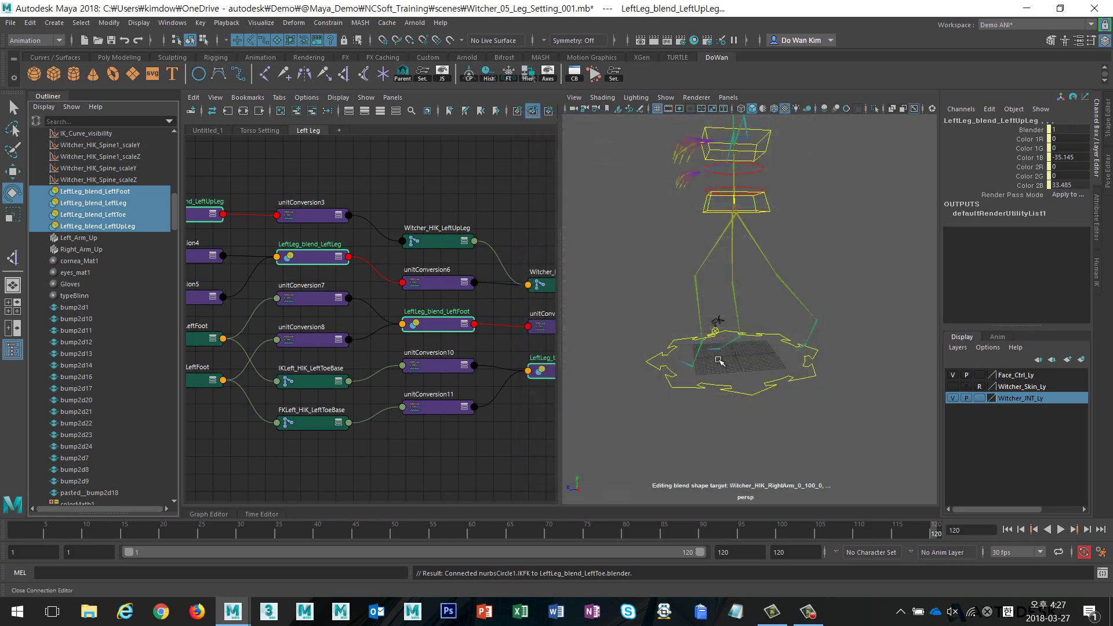
left_click(638, 302)
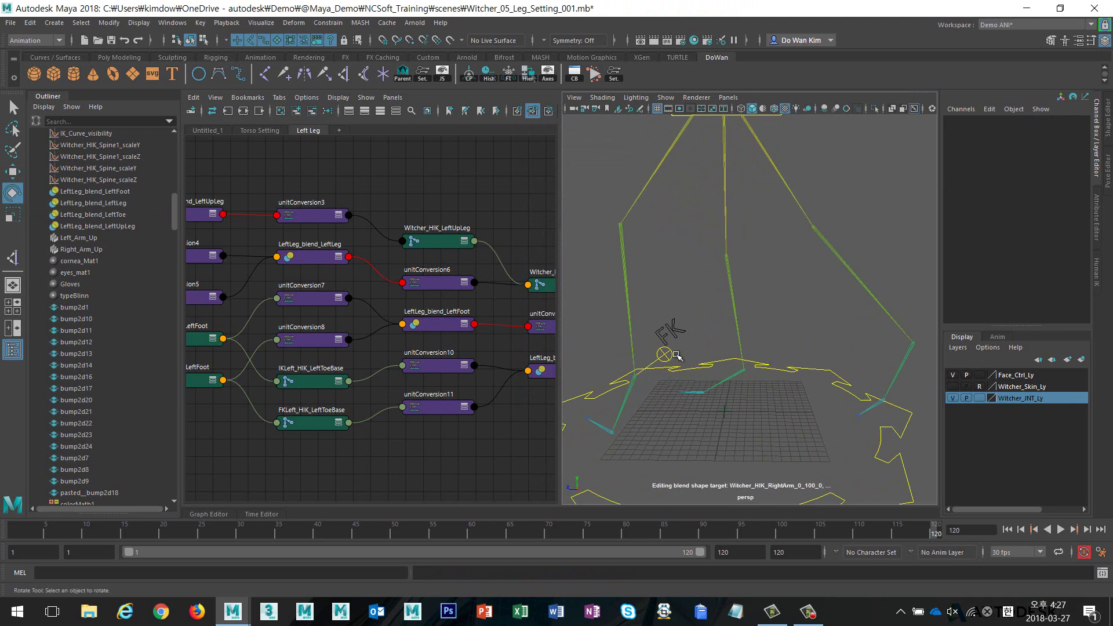
Scrub nurbsCircle1's IKFK between 0 and 1 to test the leg, leaving it at 0.5
left_click(671, 355)
left_click(1009, 130)
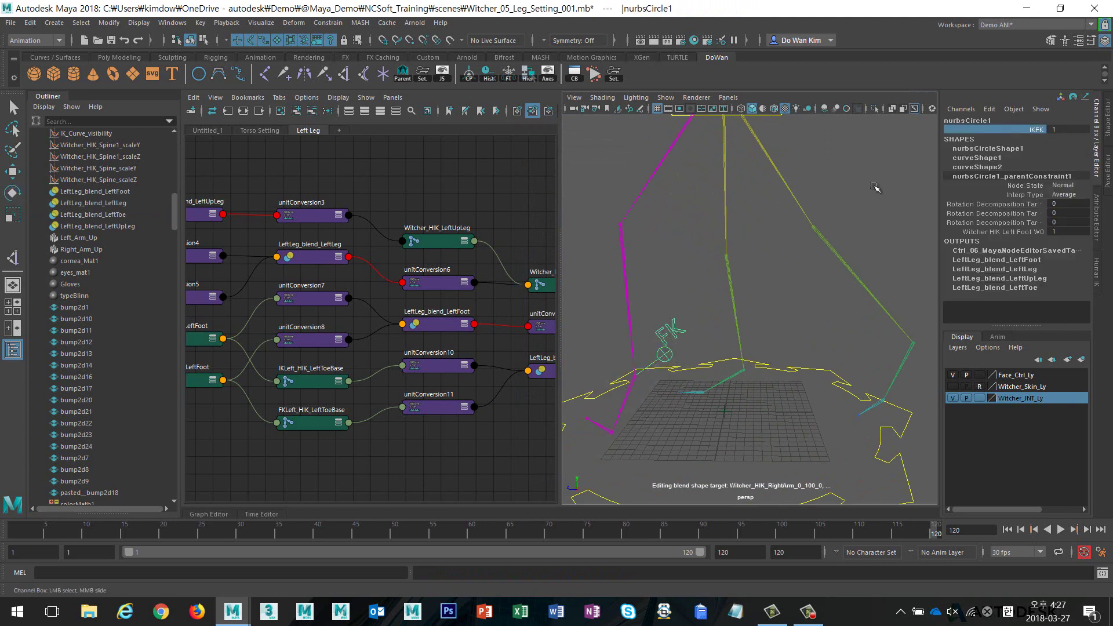
middle_click_drag(873, 188, 853, 191)
scroll(789, 205, "down", 3)
middle_click_drag(788, 206, 838, 237)
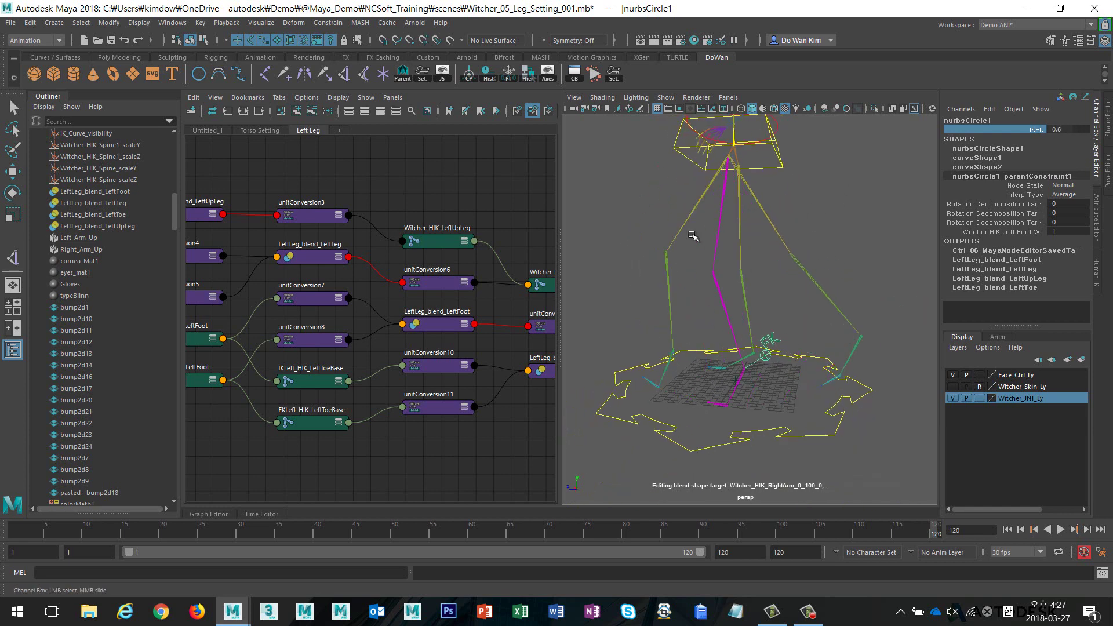
key("space")
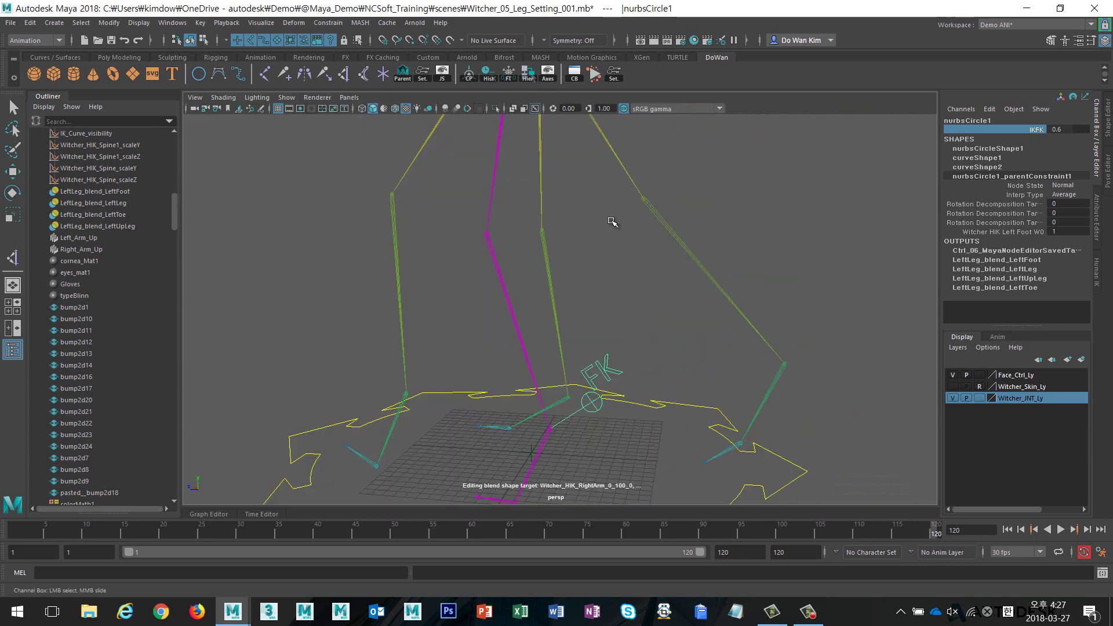
scroll(621, 273, "down", 3)
scroll(648, 243, "down", 2)
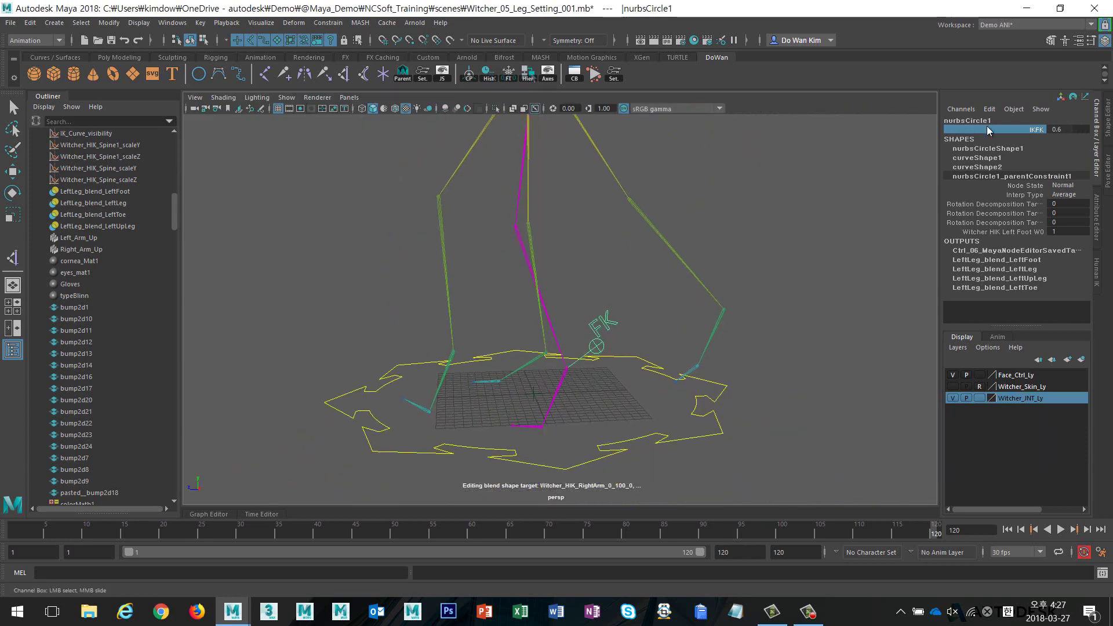
middle_click_drag(852, 182, 836, 183)
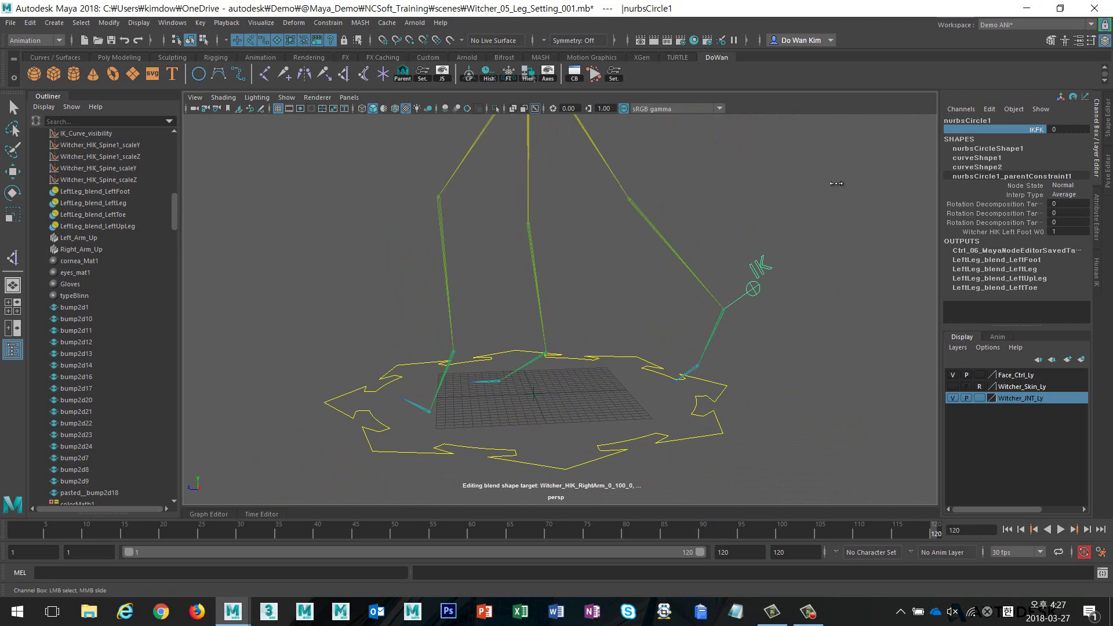
middle_click_drag(843, 184, 852, 184)
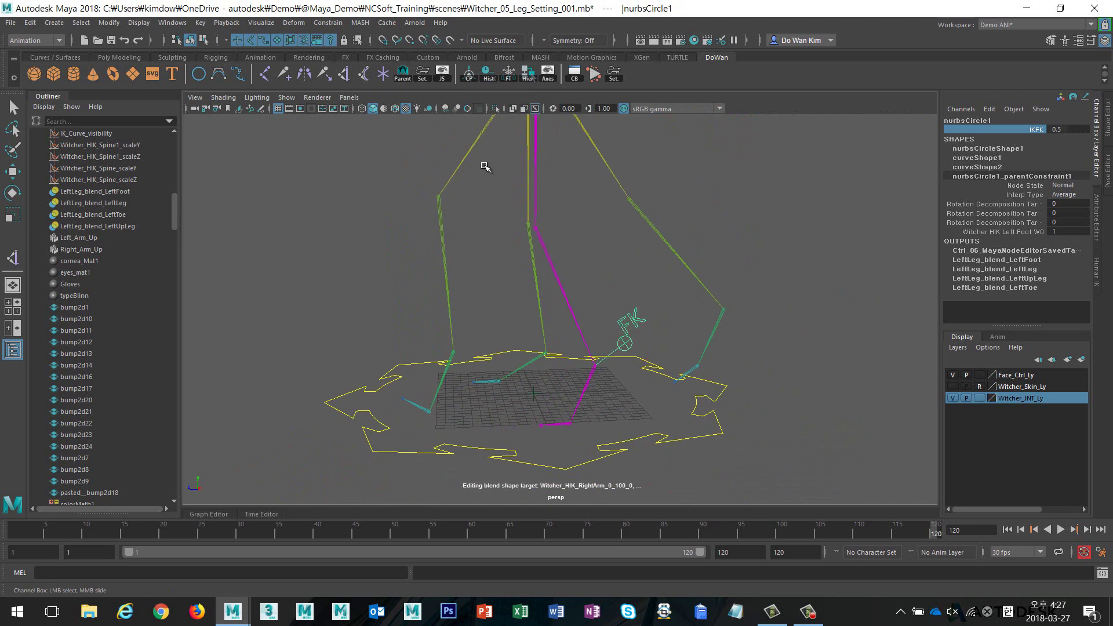
Select IKLeft_HIK_LeftUpLeg and pull the camera back to see the hip ring
left_click(463, 162)
key("e")
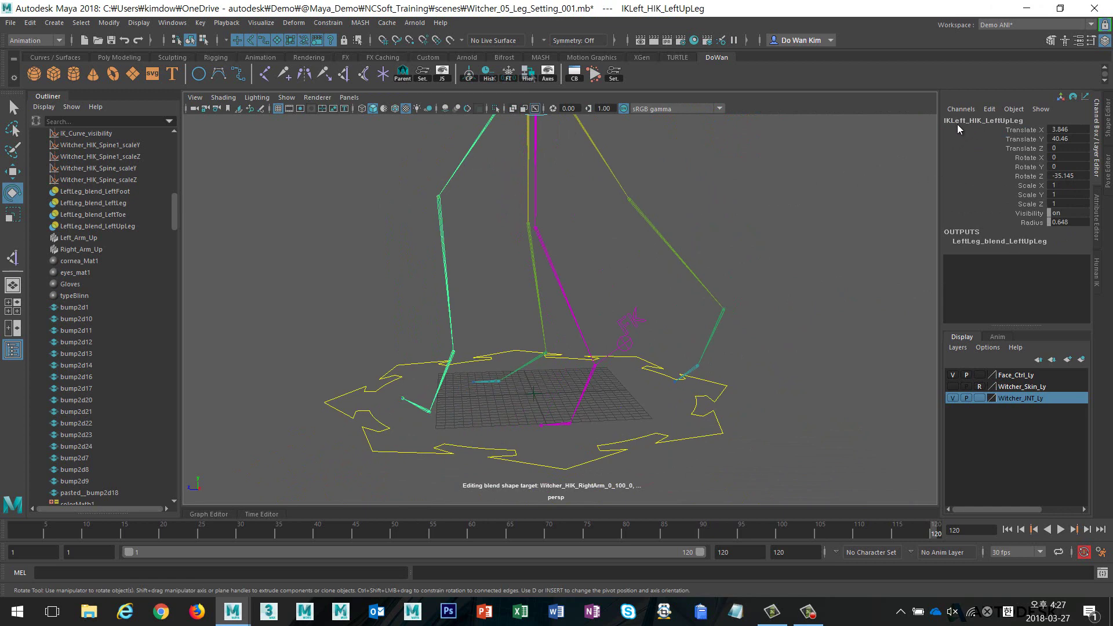
right_click_drag(835, 198, 719, 197, "alt")
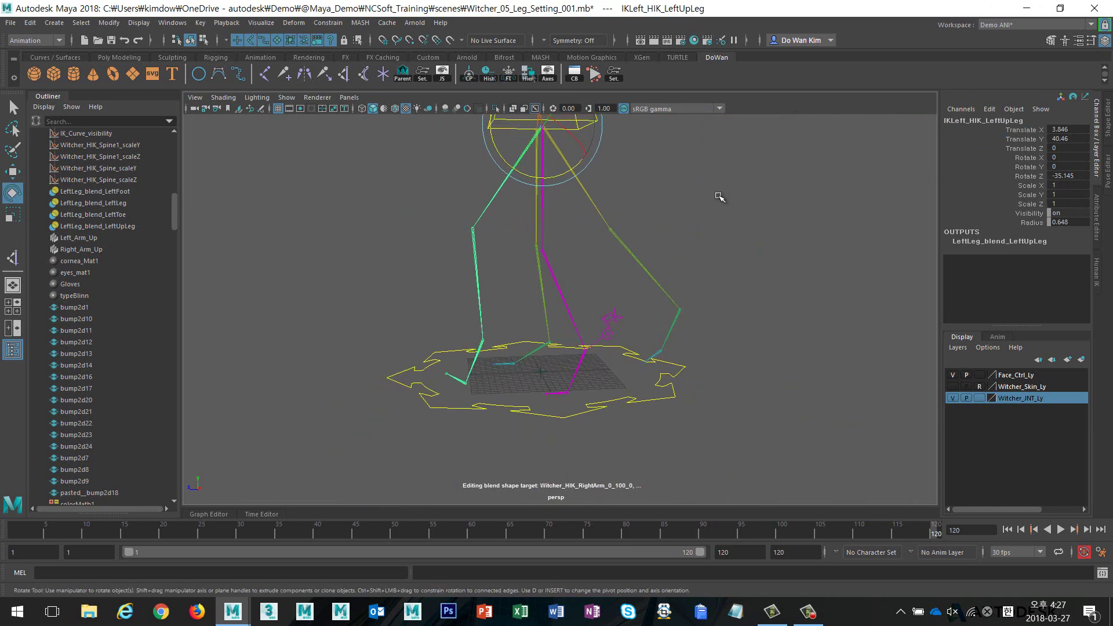
left_click(609, 318)
key("ctrl+z")
Reveal the joint in the Outliner and rename it IKLeft_HIK_LeftUpLeg1
left_click(36, 111)
left_click_drag(360, 203, 321, 204, "alt")
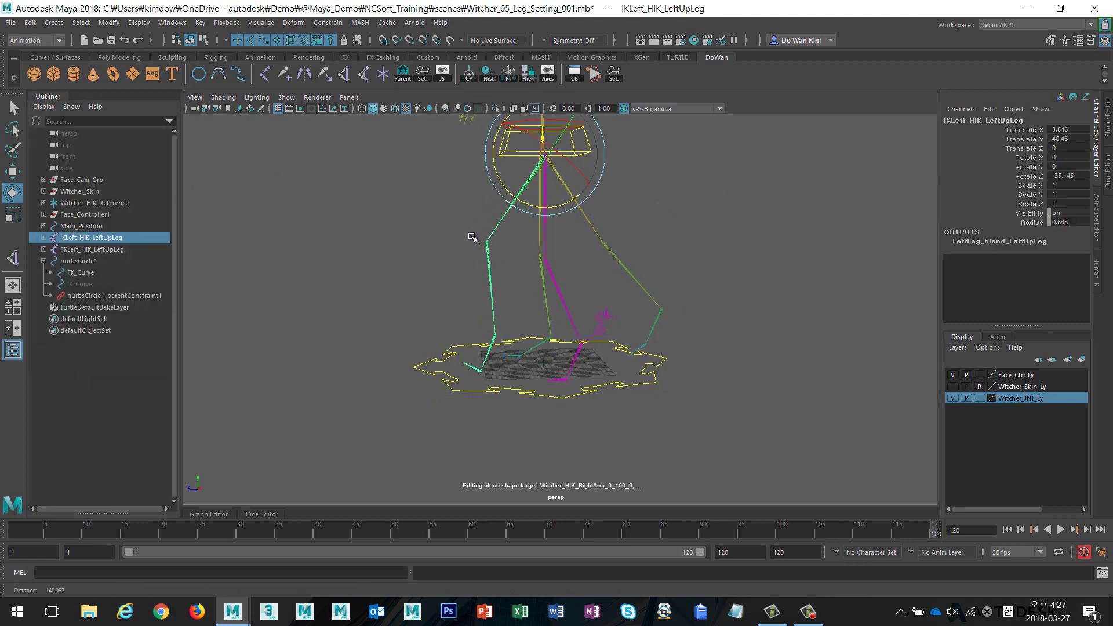
left_click(109, 23)
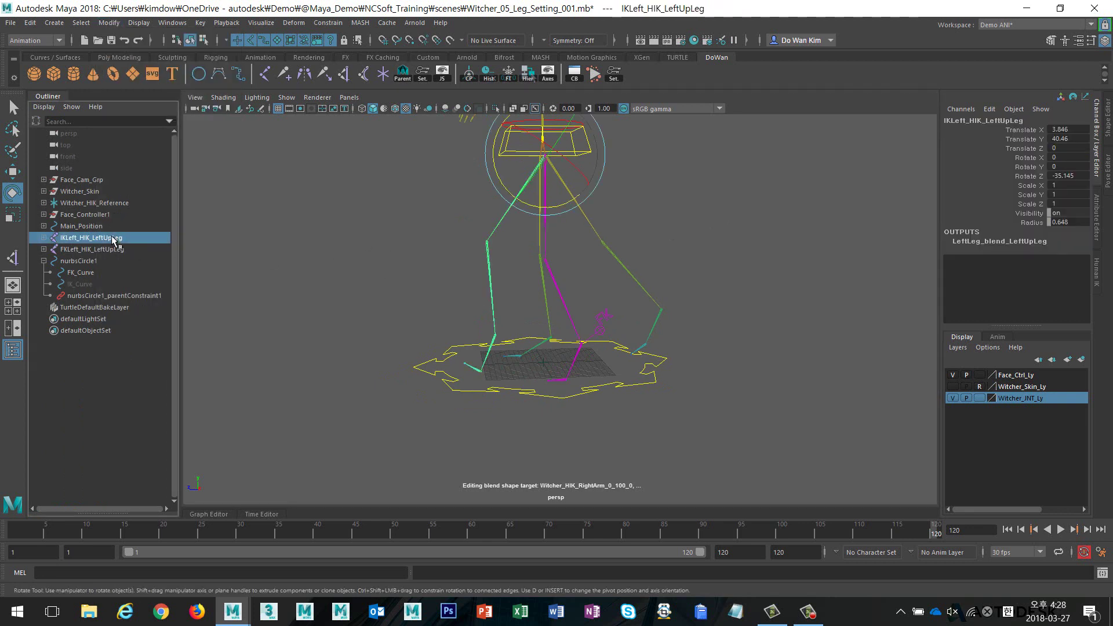
double_click(114, 238)
left_click(134, 239)
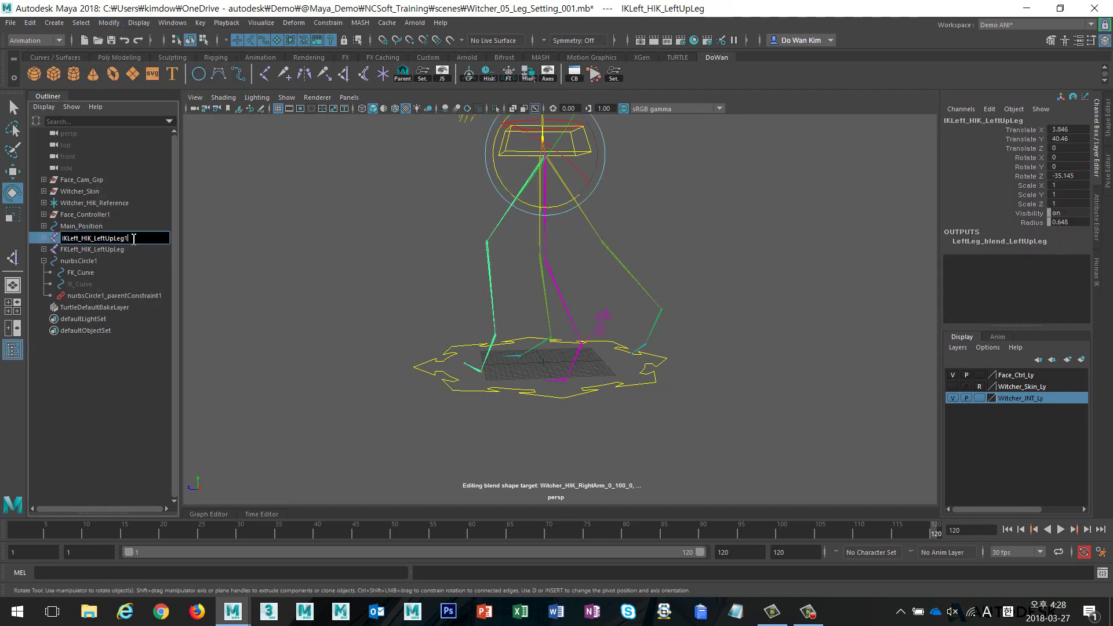
key("Return")
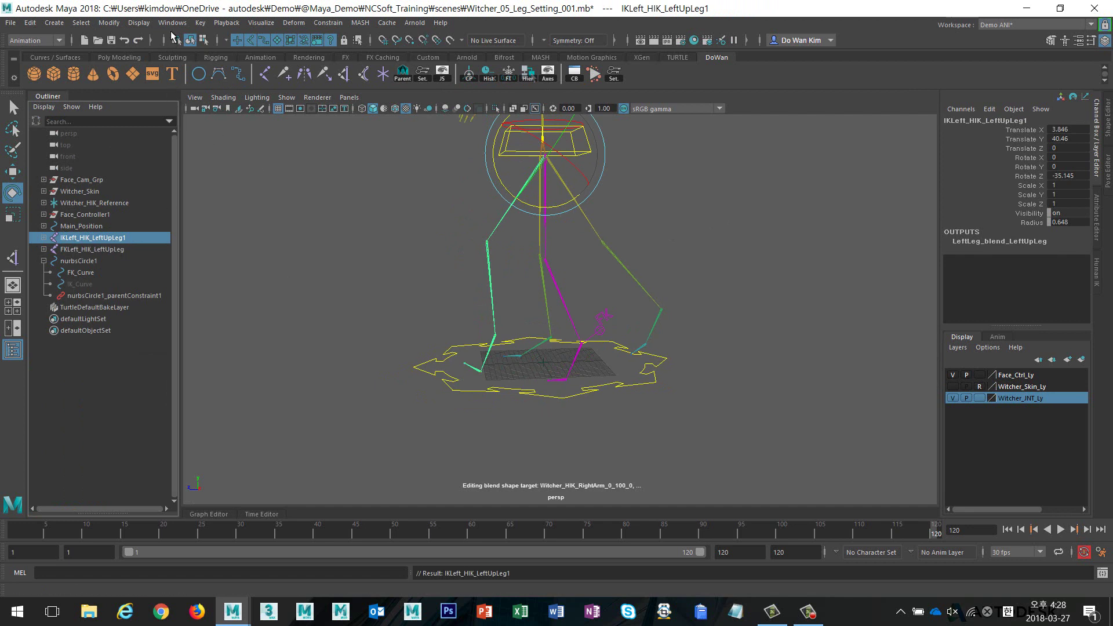
Use Search and Replace Names to replace IK with FK on the first chain
left_click(109, 23)
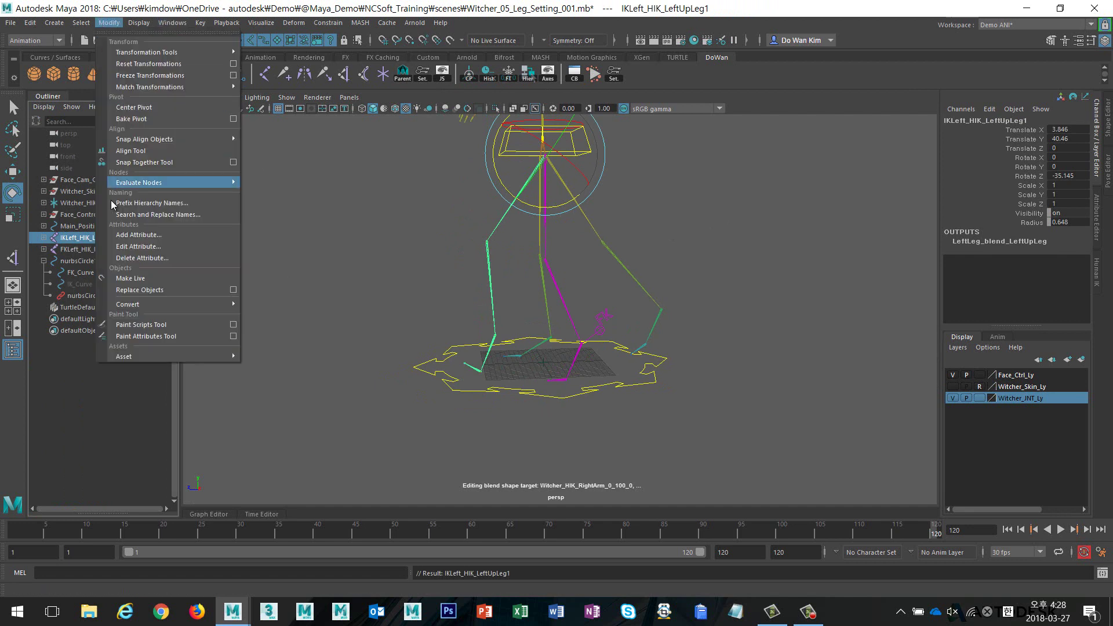
left_click(163, 216)
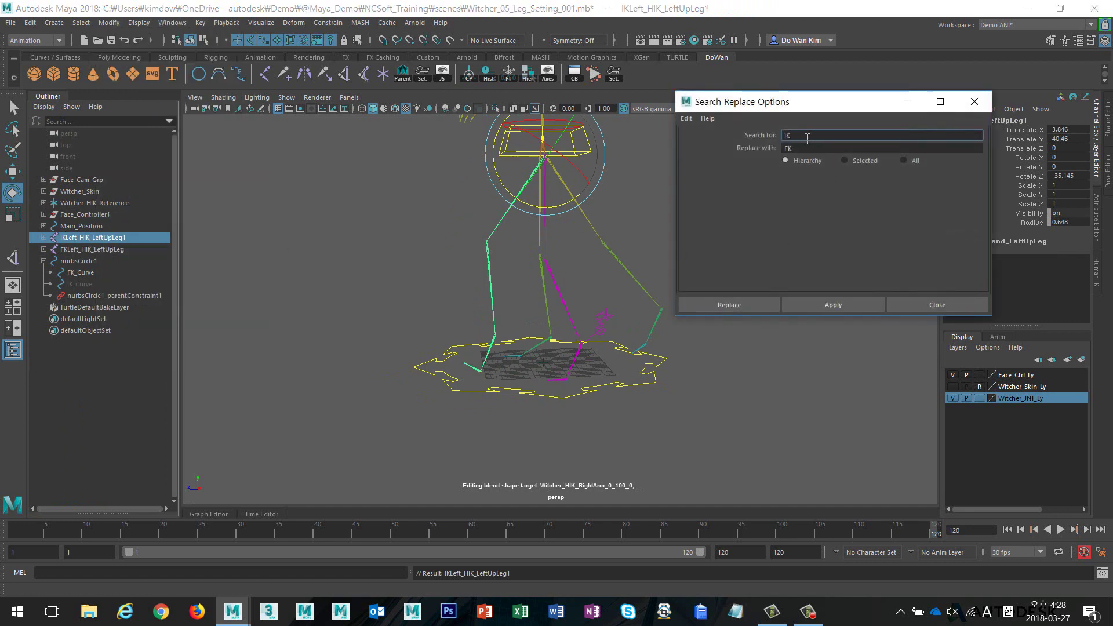
left_click(823, 306)
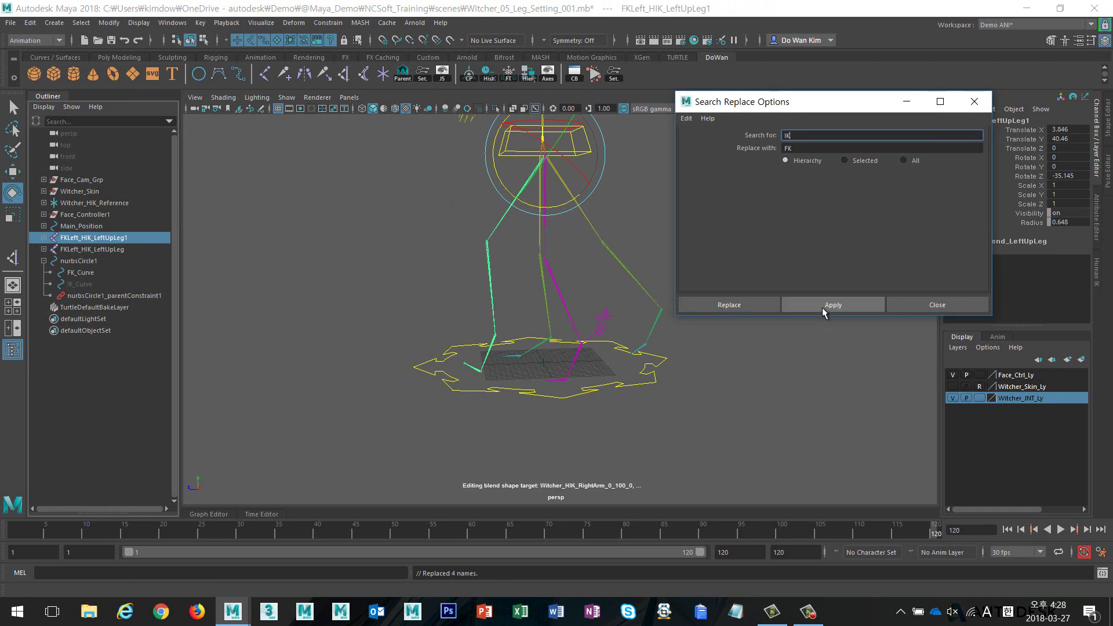
Replace FK with IK in the original FK chain's names
left_click(93, 250)
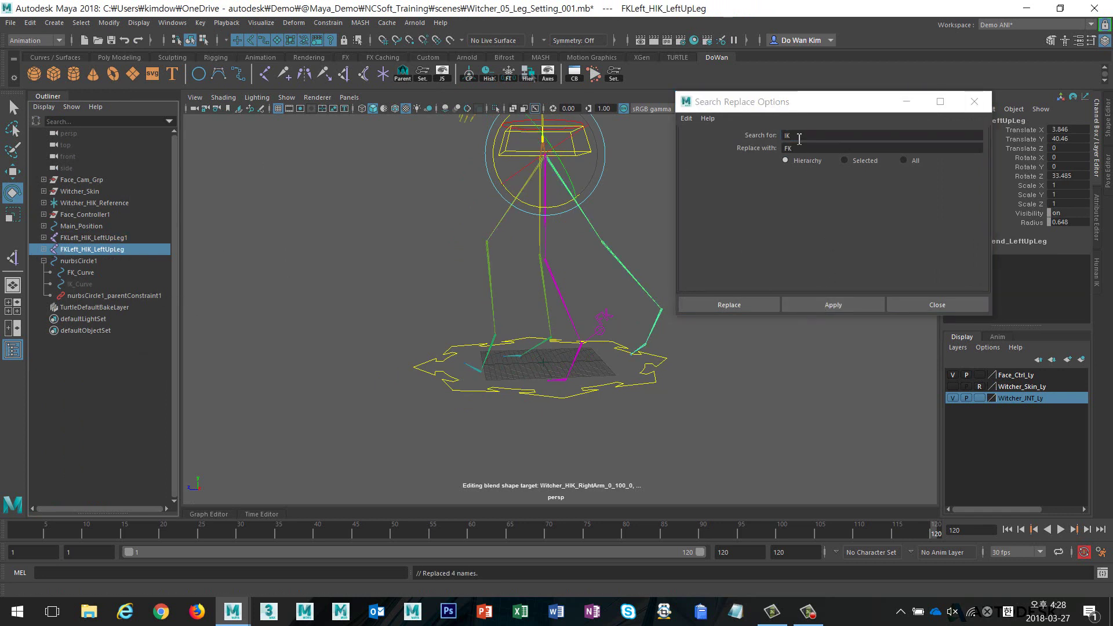
left_click(732, 135)
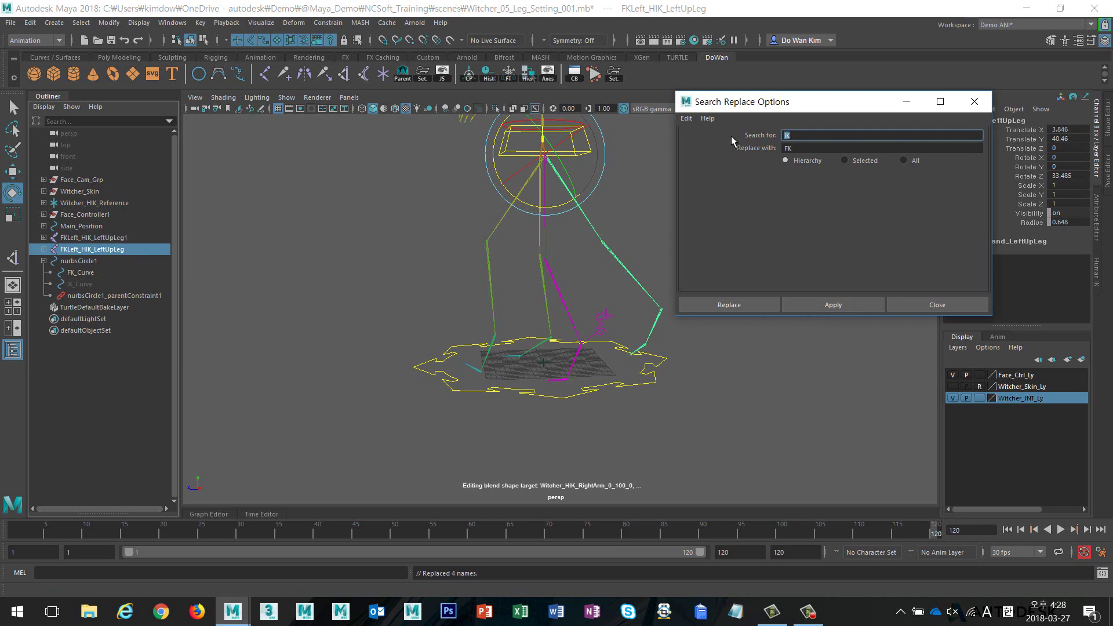
type("FK")
key("Tab")
type("IK")
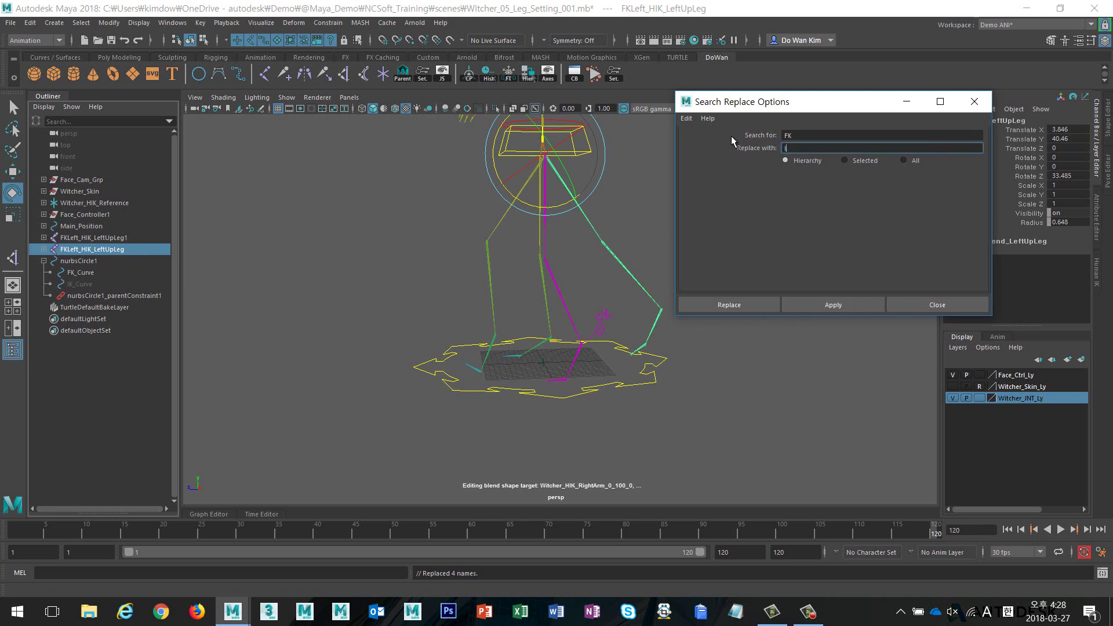
left_click(748, 306)
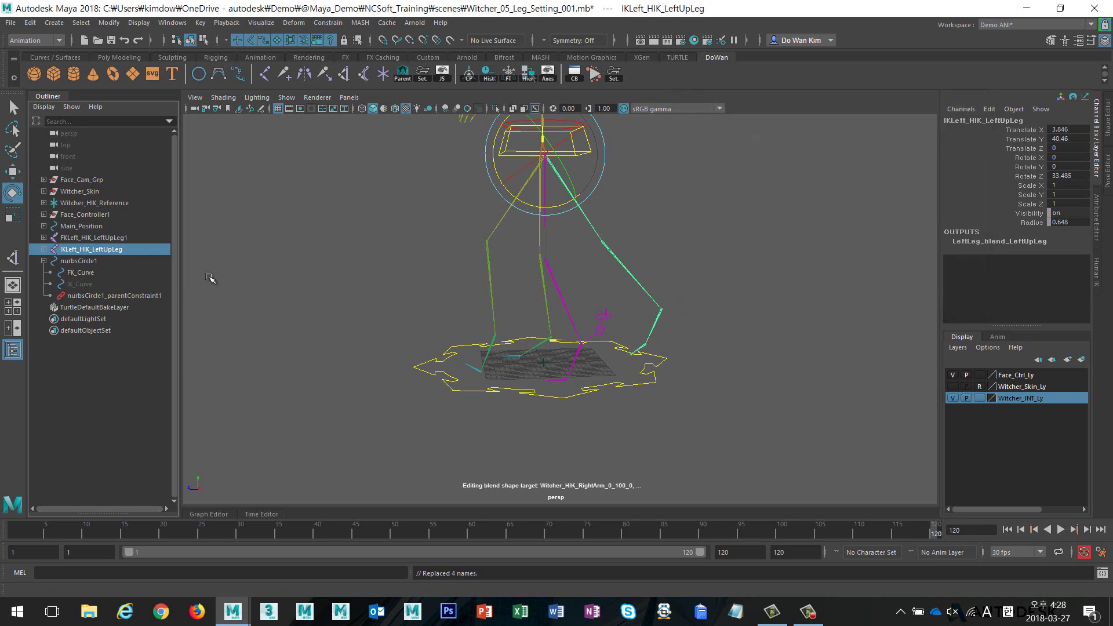
Rename FKLeft_HIK_LeftUpLeg1 to FKLeft_HIK_LeftUpLeg
double_click(137, 238)
left_click(136, 239)
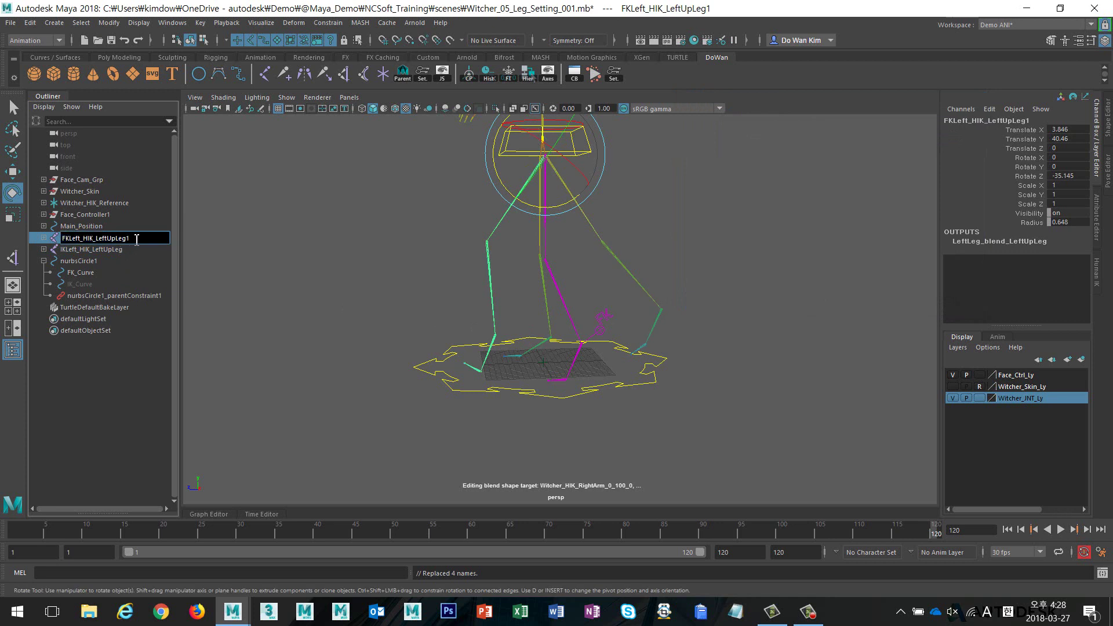
key("Return")
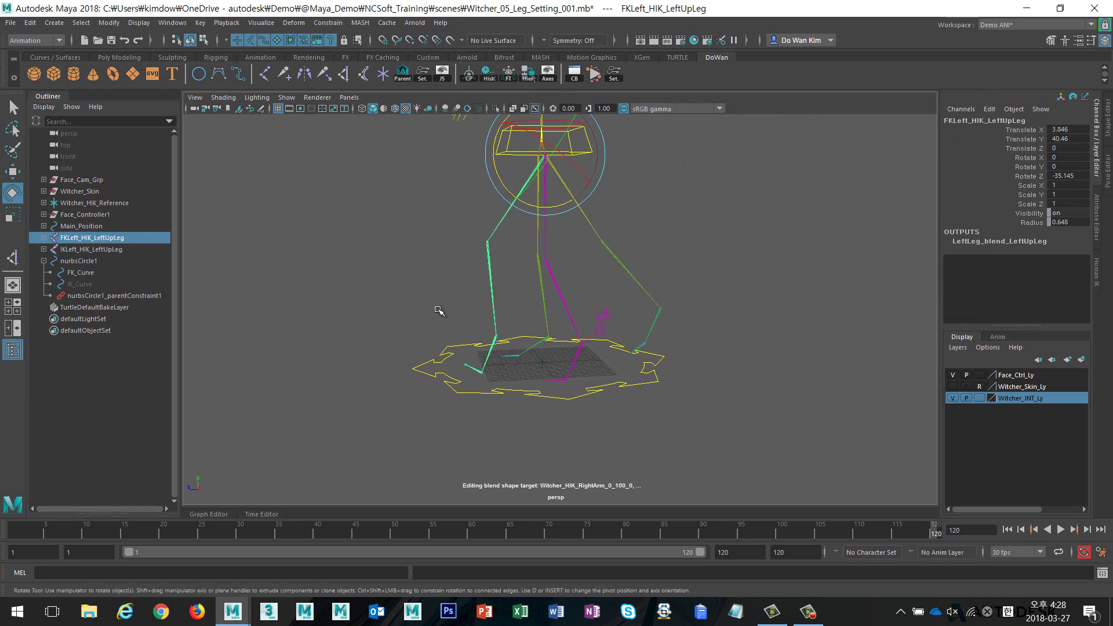
Set nurbsCircle1's IKFK to 0 and select IKLeft_HIK_LeftUpLeg with the Rotate tool
left_click(603, 335)
left_click(1036, 130)
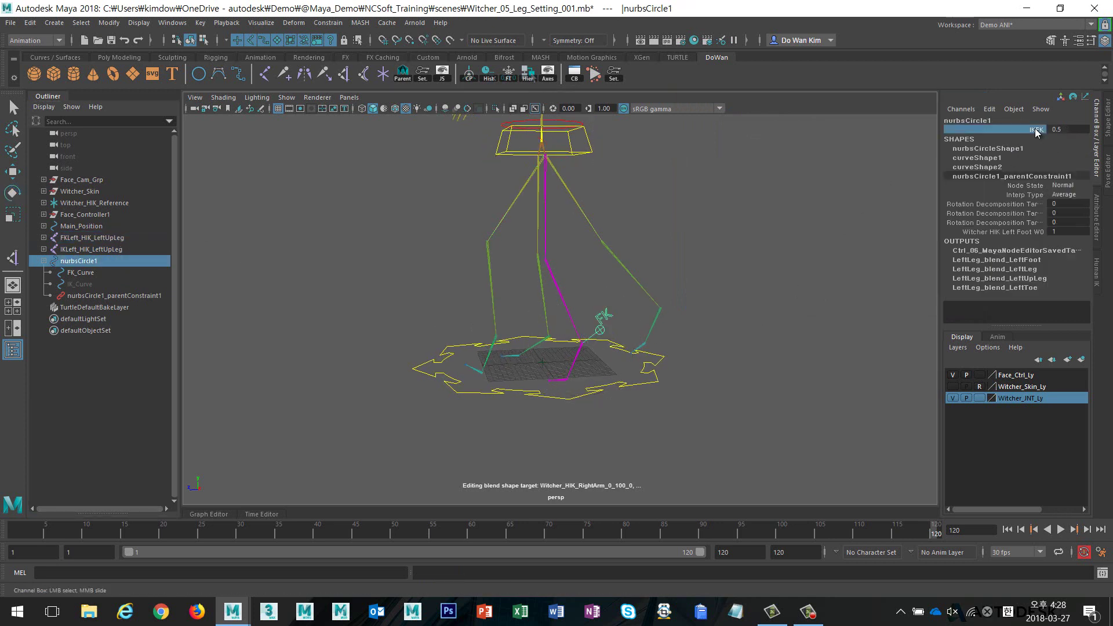
mouse_move(889, 191)
middle_mouse_down()
mouse_move(859, 192)
mouse_move(869, 193)
middle_mouse_up()
left_click(580, 210)
key("e")
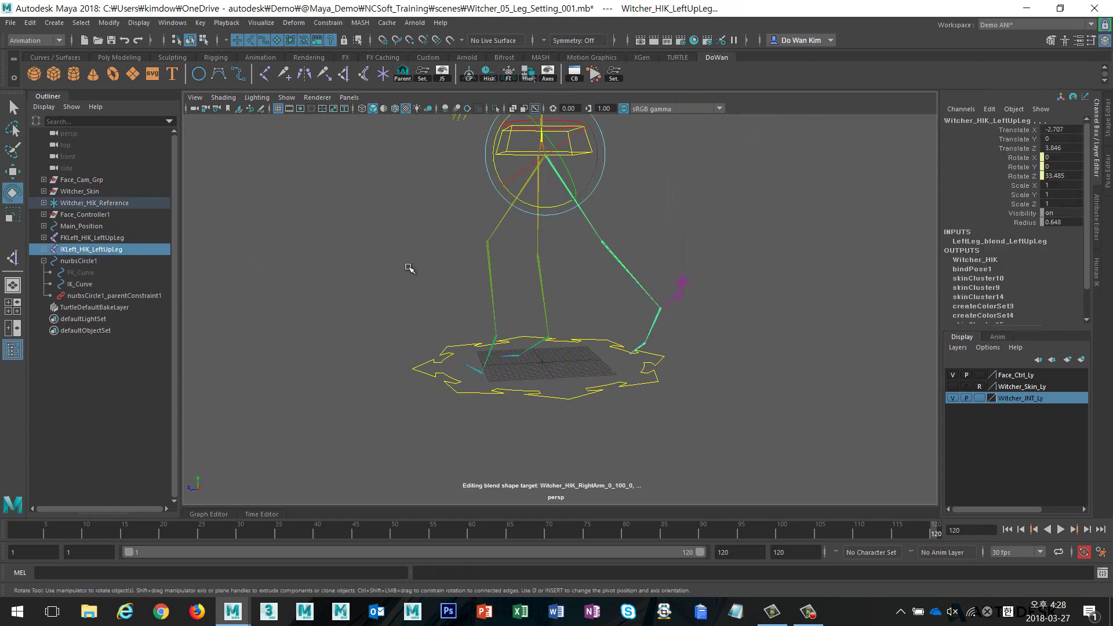
Switch IKFK to 1 and select the FK upper-leg joint FKLeft_HIK_LeftUpLeg
left_click(102, 251)
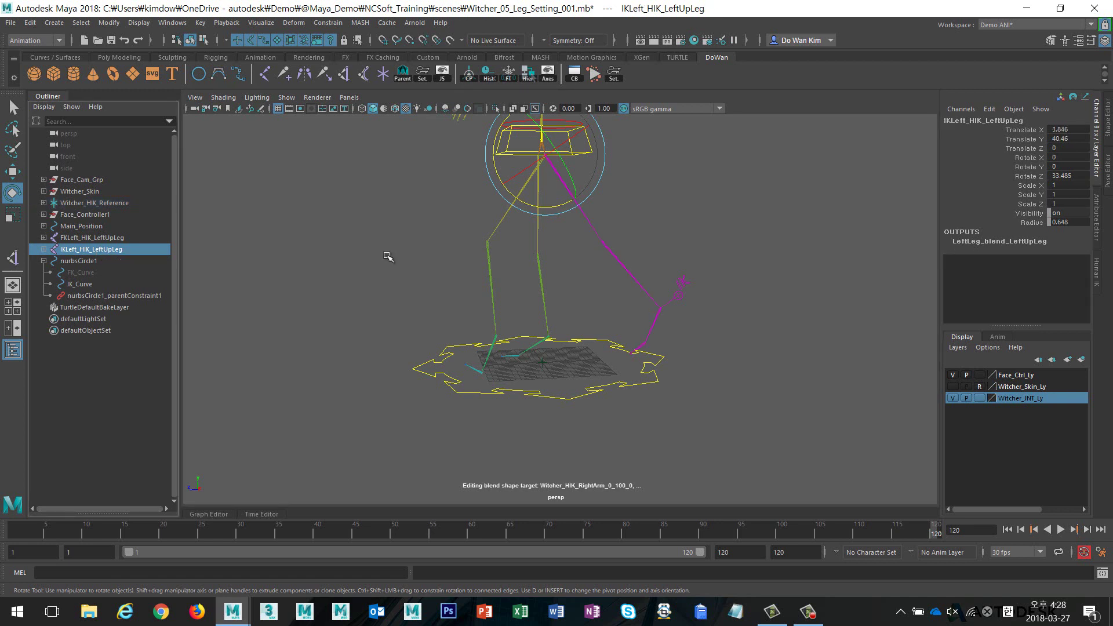
left_click(677, 299)
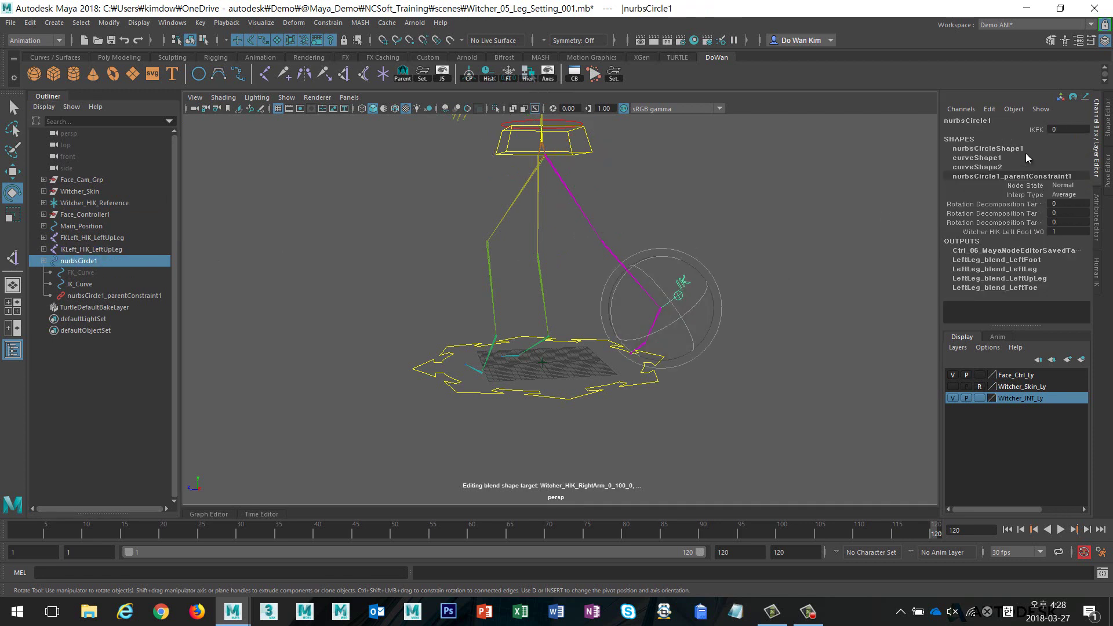
left_click(1014, 131)
middle_click_drag(1014, 131, 268, 304)
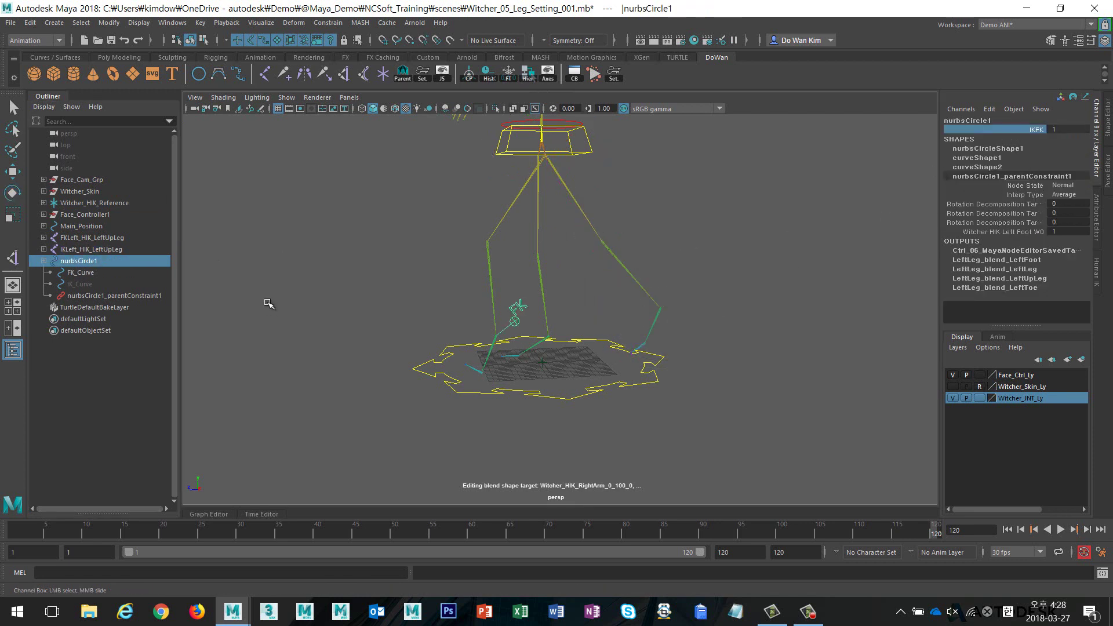
left_click(505, 215)
key("e")
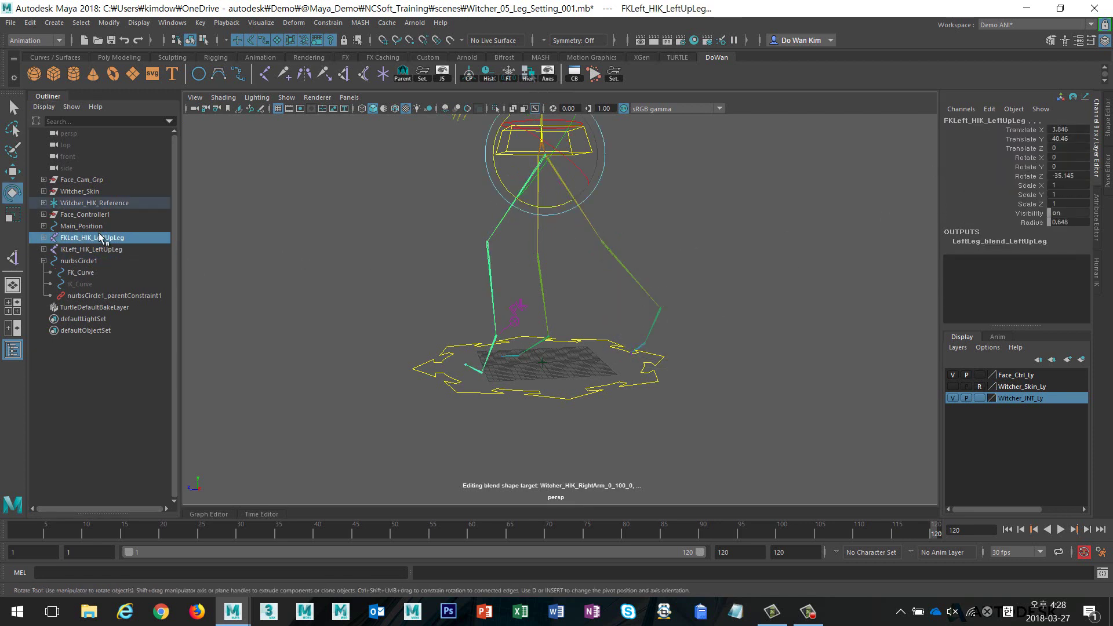
left_click(447, 231)
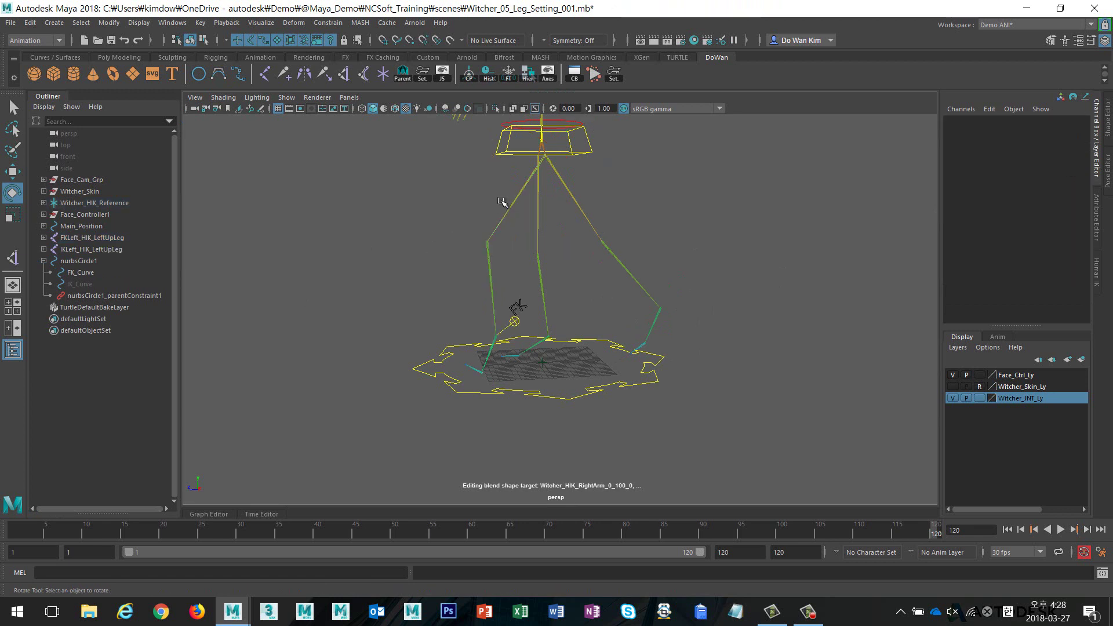
left_click_drag(502, 202, 567, 207)
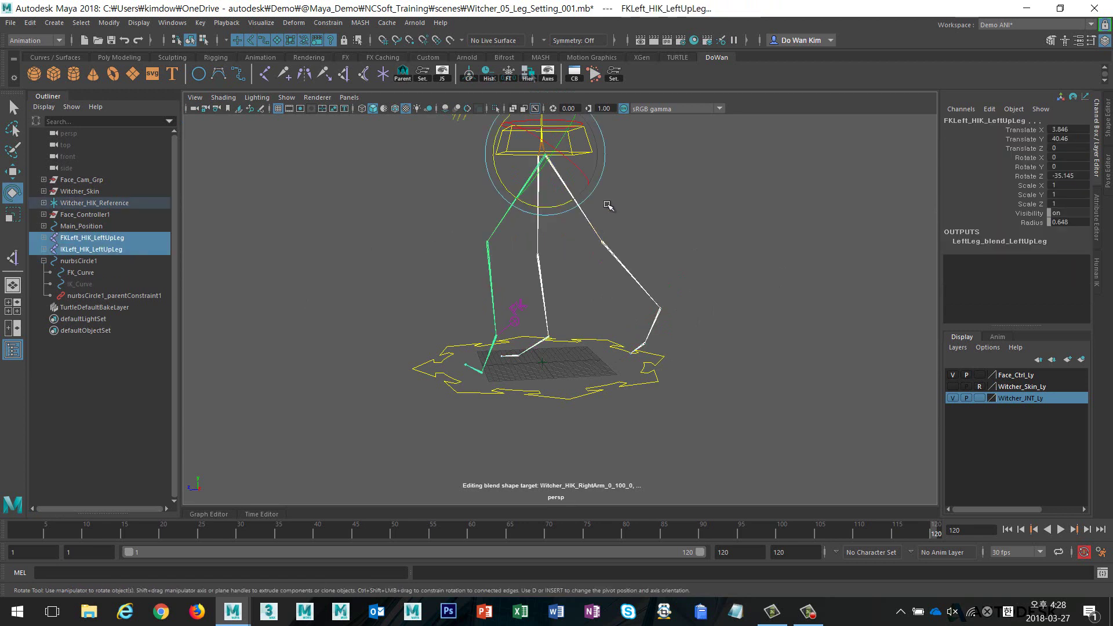
left_click(807, 240)
Hide Witcher_JNT_Ly and zero Rotate X/Y/Z on both left-leg joint hierarchies
left_click(953, 398)
left_click_drag(465, 186, 574, 133)
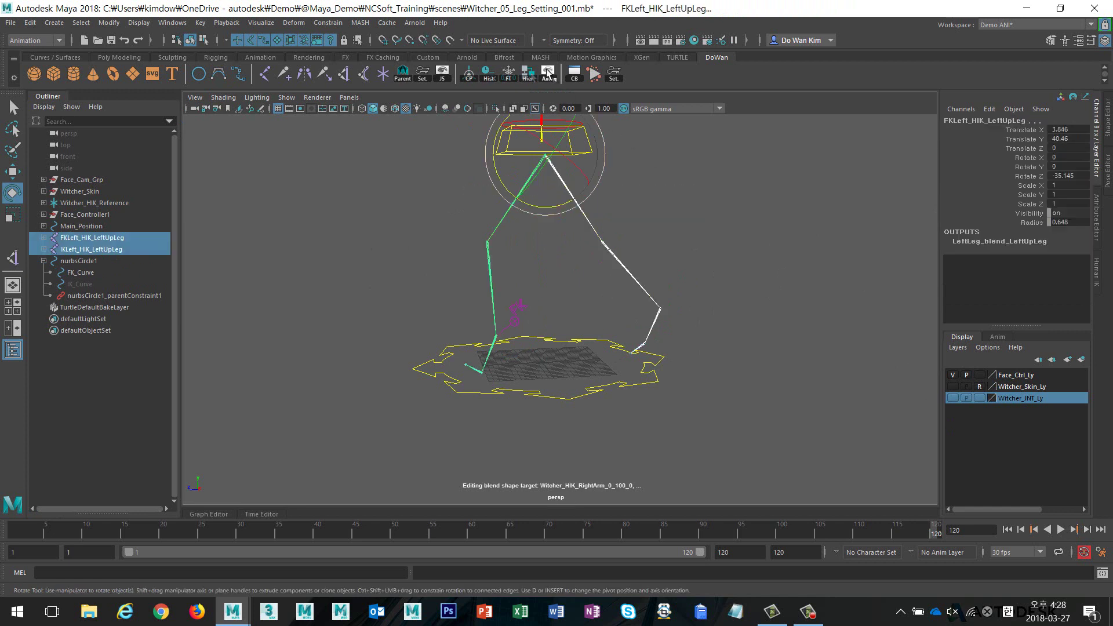
left_click(526, 74)
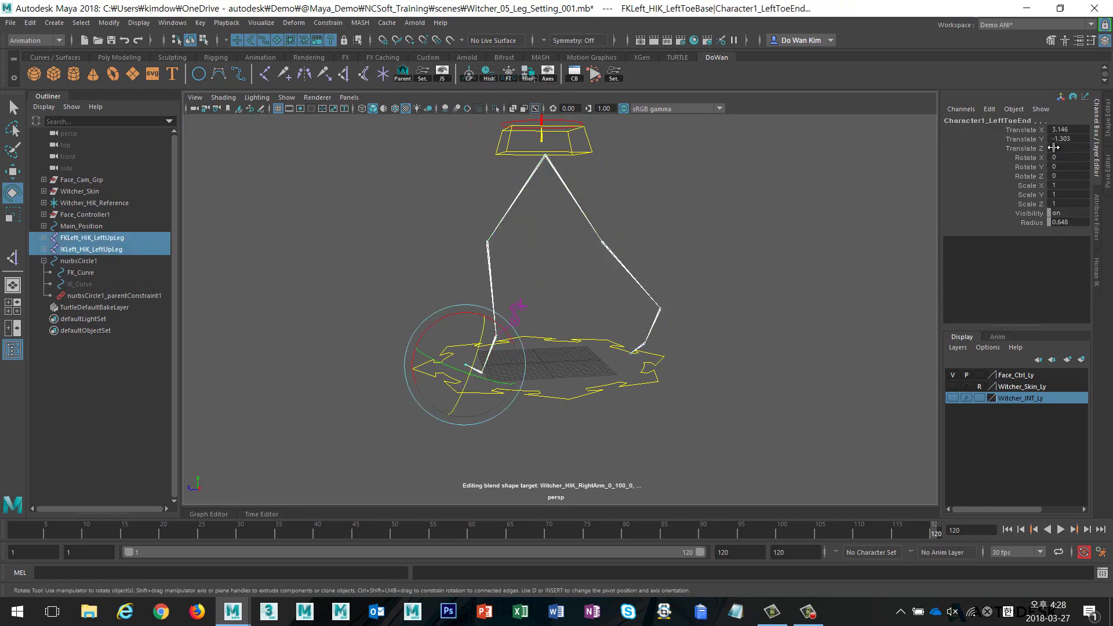
left_click_drag(1064, 158, 1065, 176)
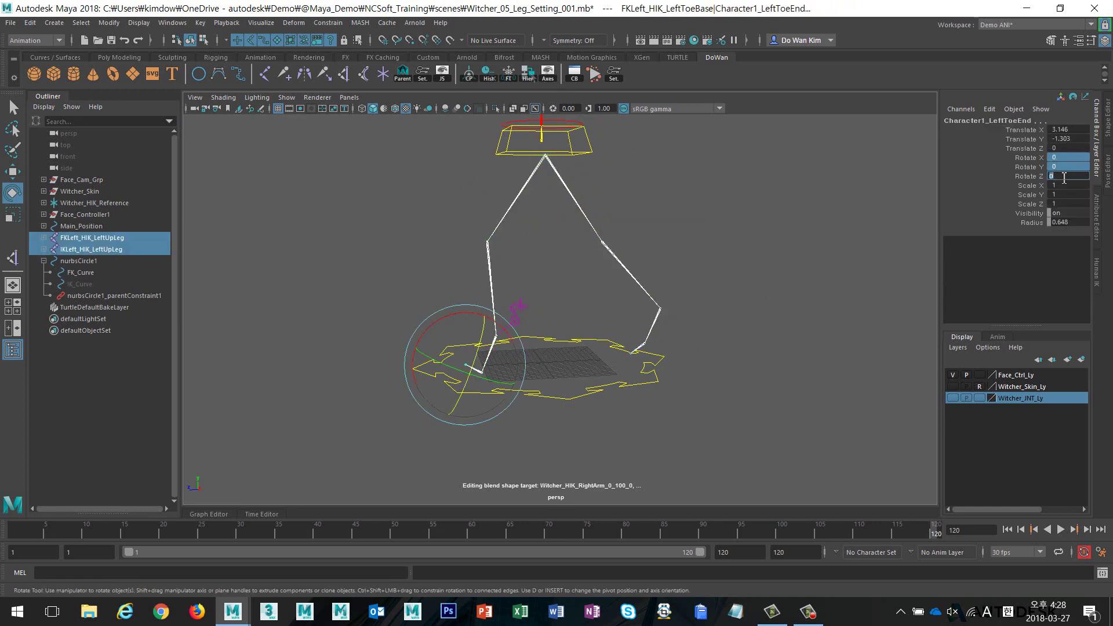
type("0")
key("Return")
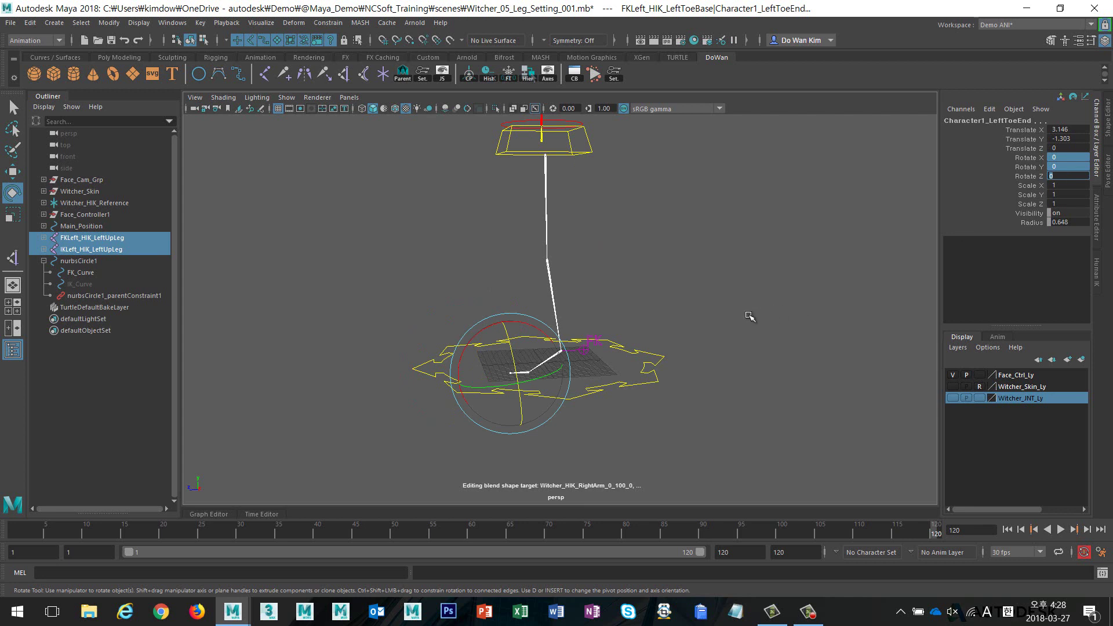
Collapse nurbsCircle1's children in the Outliner and select FKLeft_HIK_LeftUpLeg
left_click(750, 316)
left_click_drag(660, 303, 679, 303, "alt")
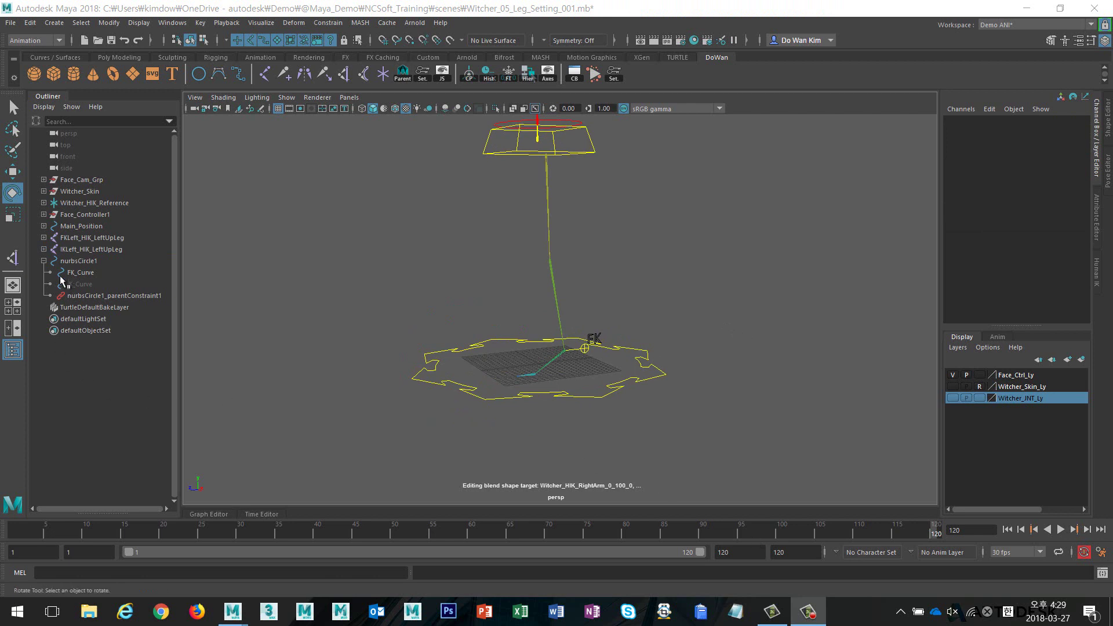
left_click(44, 261)
right_click_drag(385, 303, 450, 319, "alt")
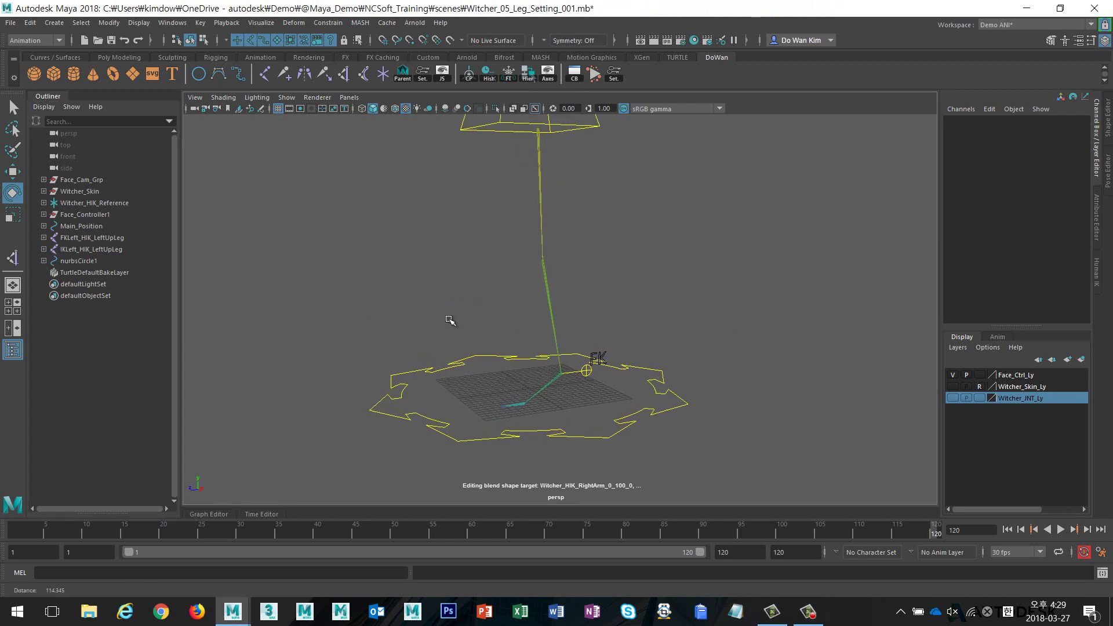
left_click(74, 240)
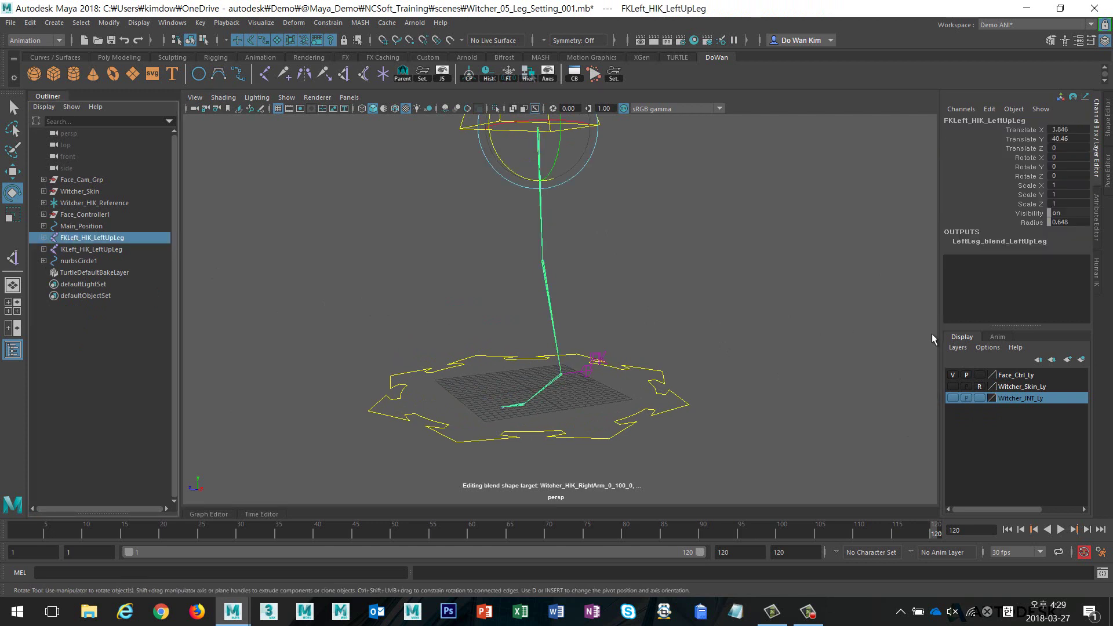
Create the Left_FKLeg_Ly display layer from the selected FK leg joints
left_click(1082, 361)
double_click(1006, 376)
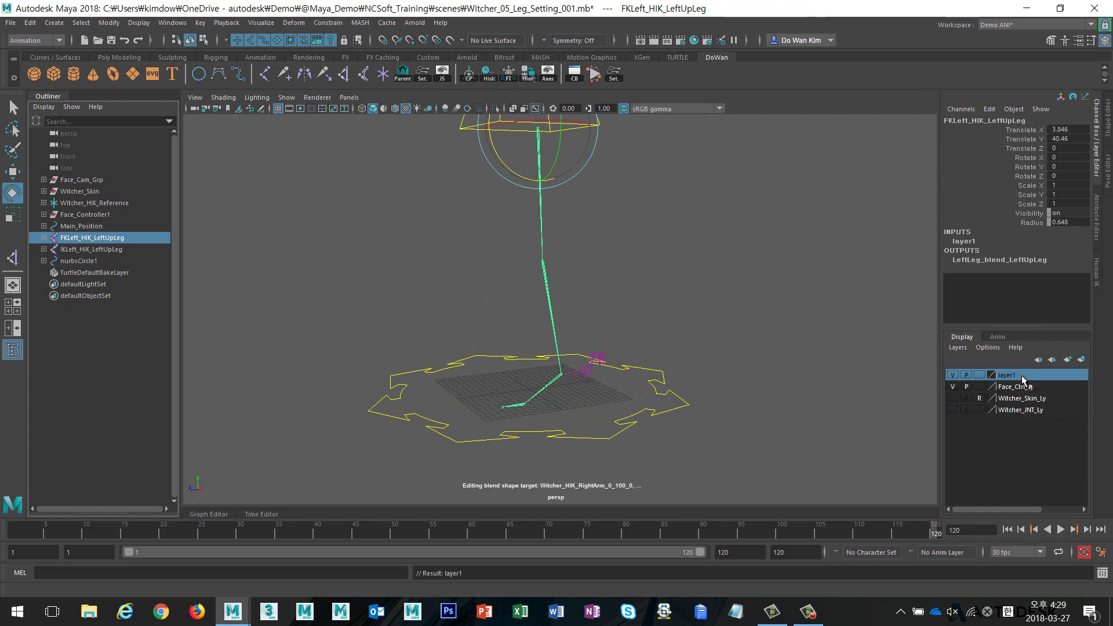
double_click(452, 231)
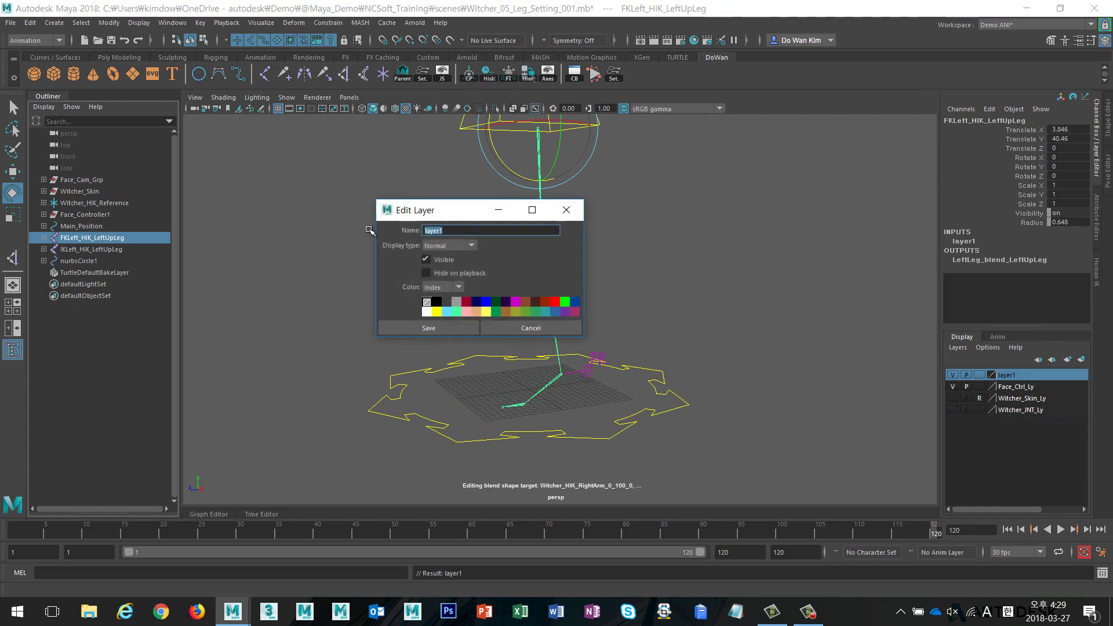
type("L")
type("Ly")
type("FK")
left_click(429, 327)
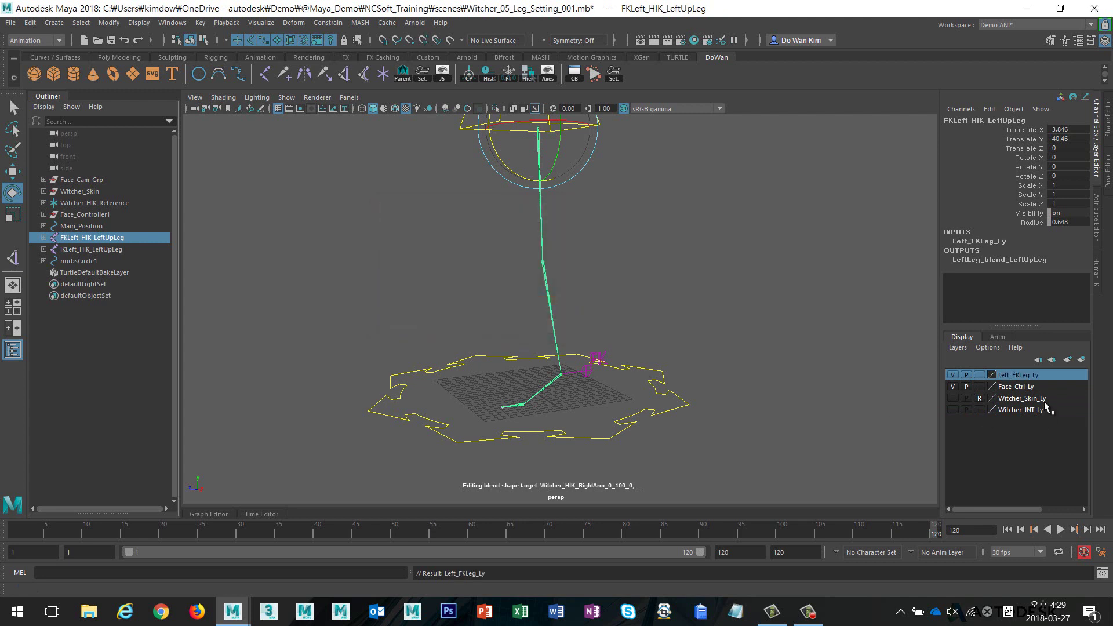
left_click(954, 375)
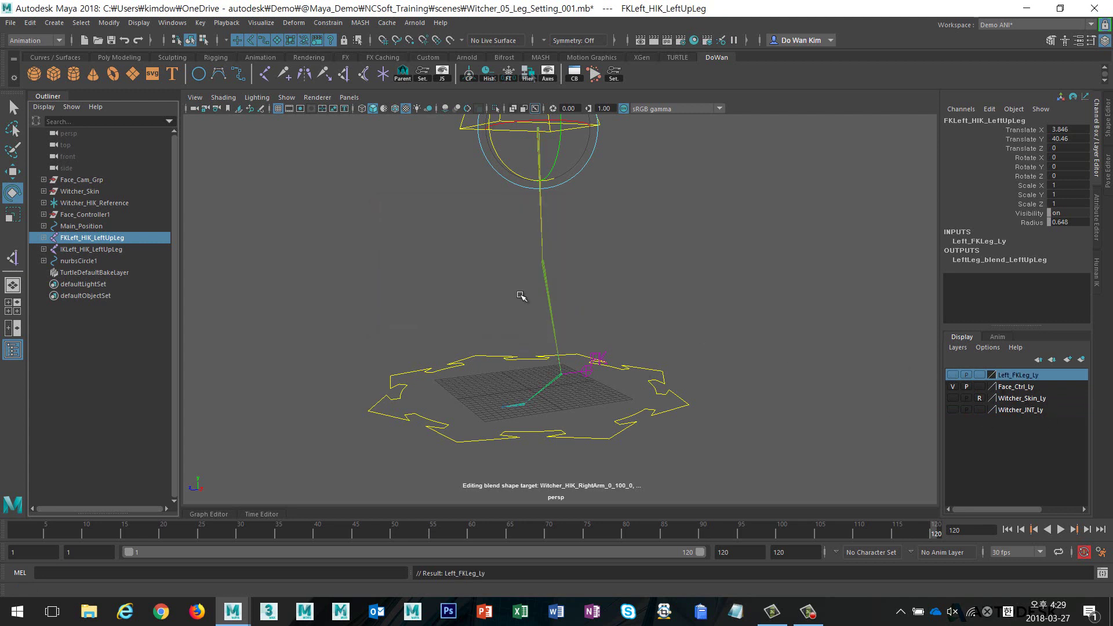
Put IKLeft_HIK_LeftUpLeg on a new Left_IKLeg_Ly layer and hide that layer
left_click(93, 249)
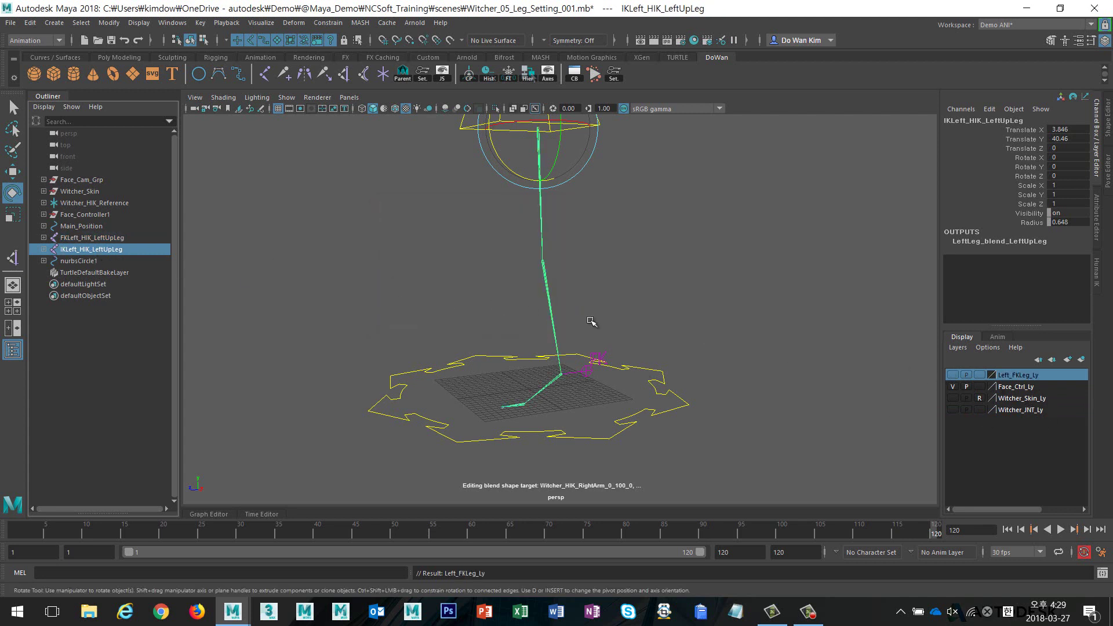
left_click(1081, 360)
double_click(1007, 375)
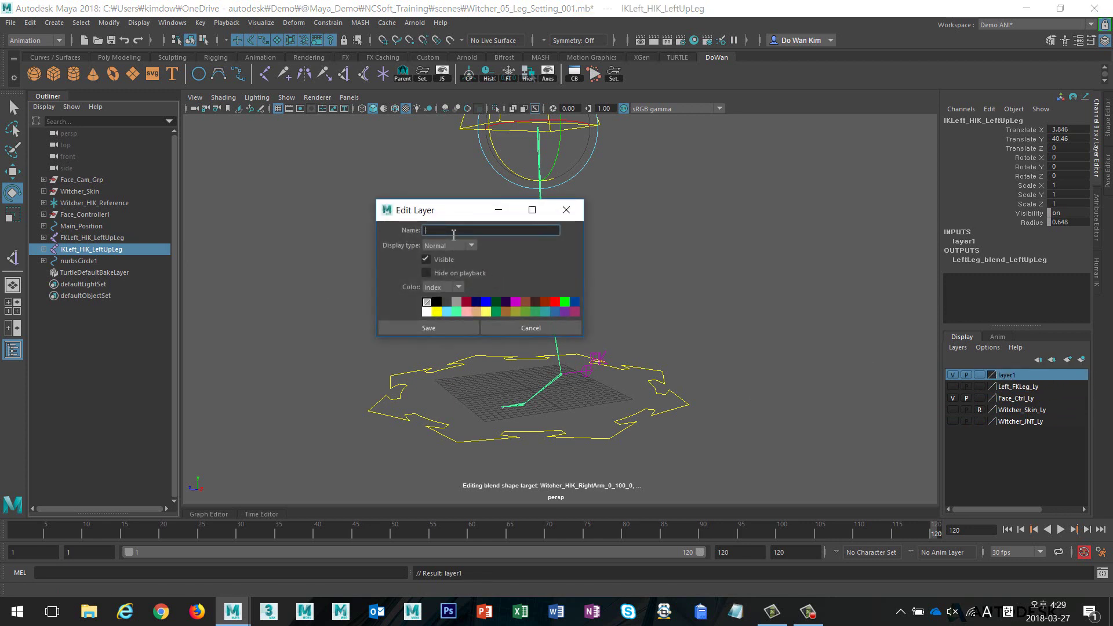
type("Left_IKLeg_Ly")
left_click(430, 328)
left_click(953, 376)
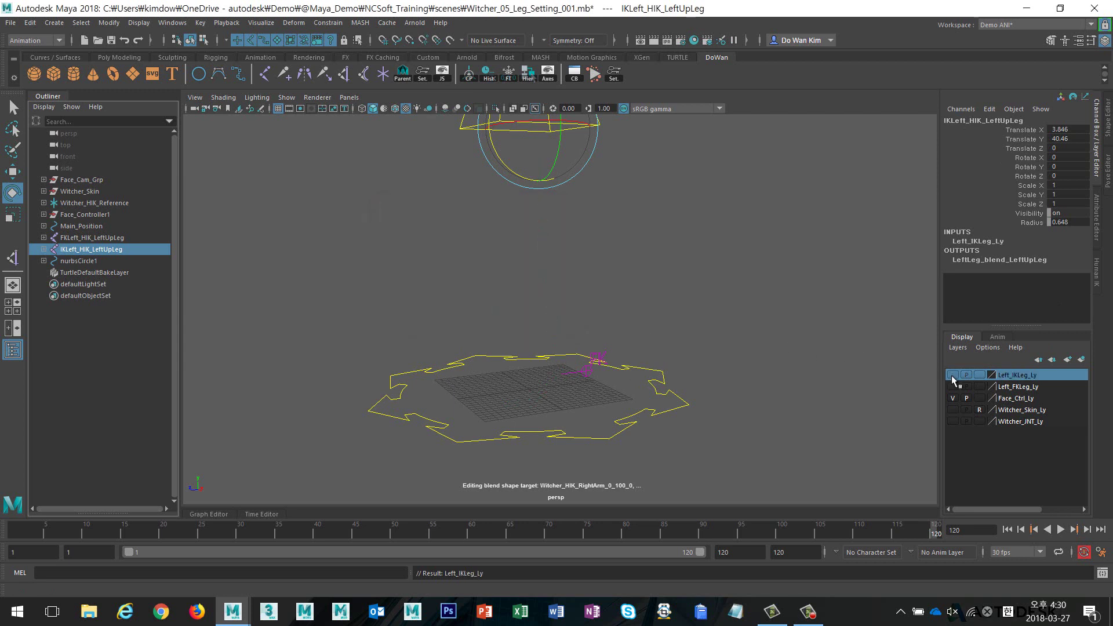
left_click(952, 376)
left_click(953, 376)
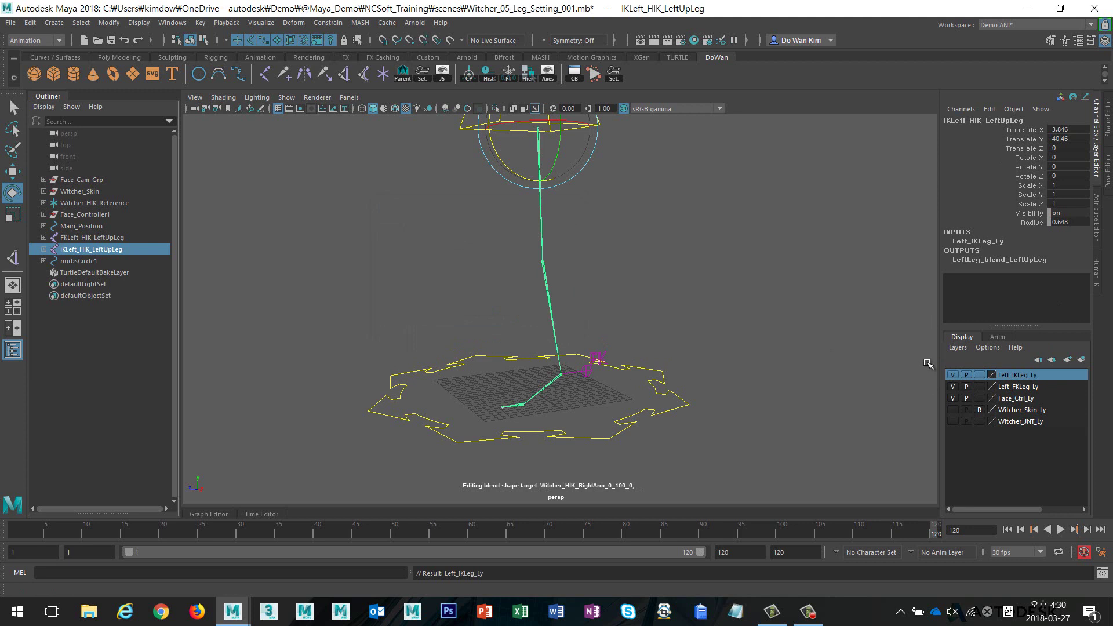
left_click(953, 376)
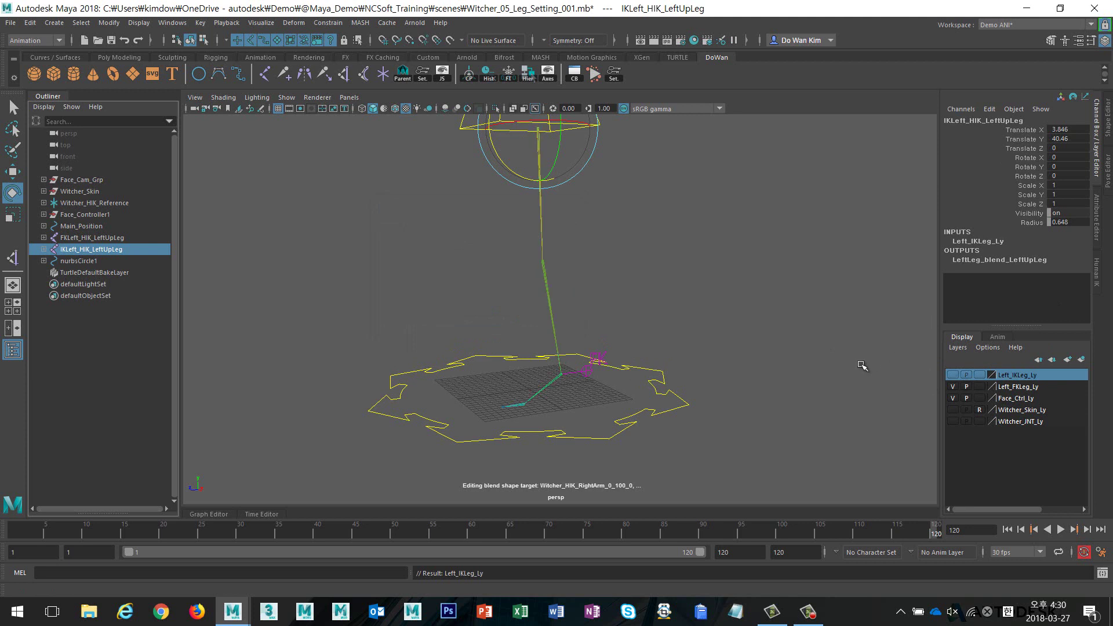
Test-rotate FKLeft_HIK_LeftUpLeg, then undo the rotation and clear the selection
left_click_drag(703, 398, 674, 397, "alt")
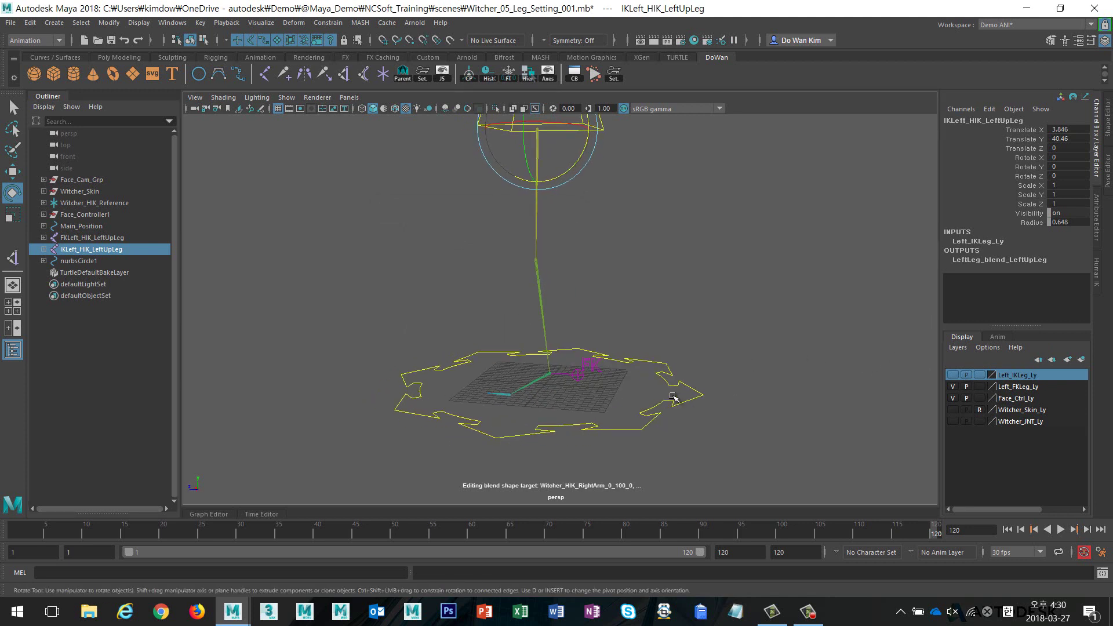
left_click_drag(699, 341, 767, 336, "alt")
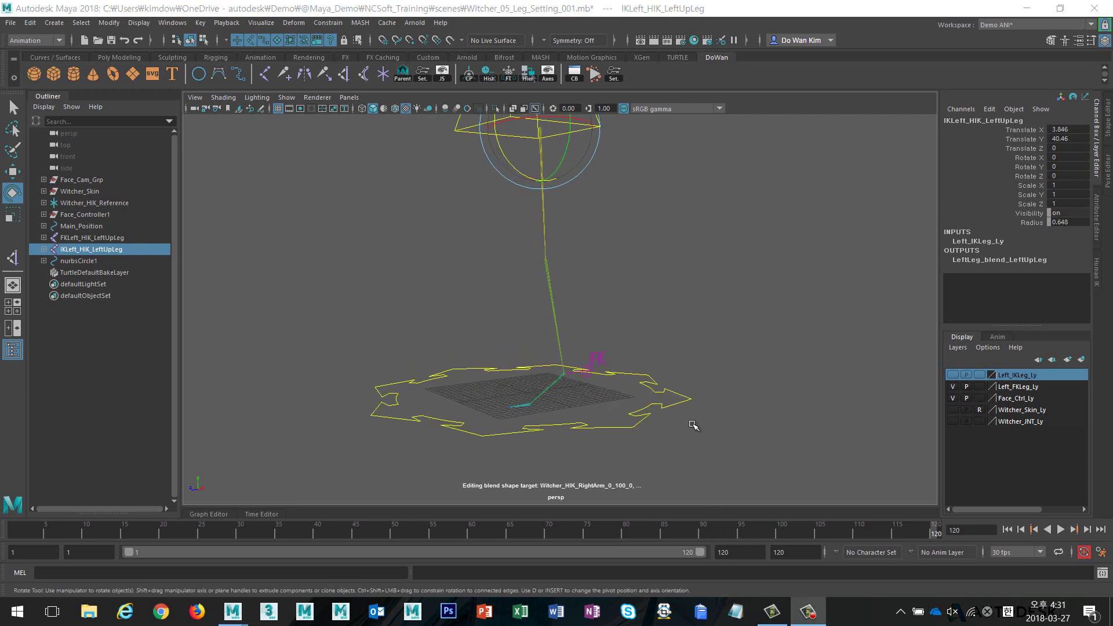
left_click_drag(674, 391, 706, 395, "alt")
left_click_drag(642, 334, 622, 338, "alt")
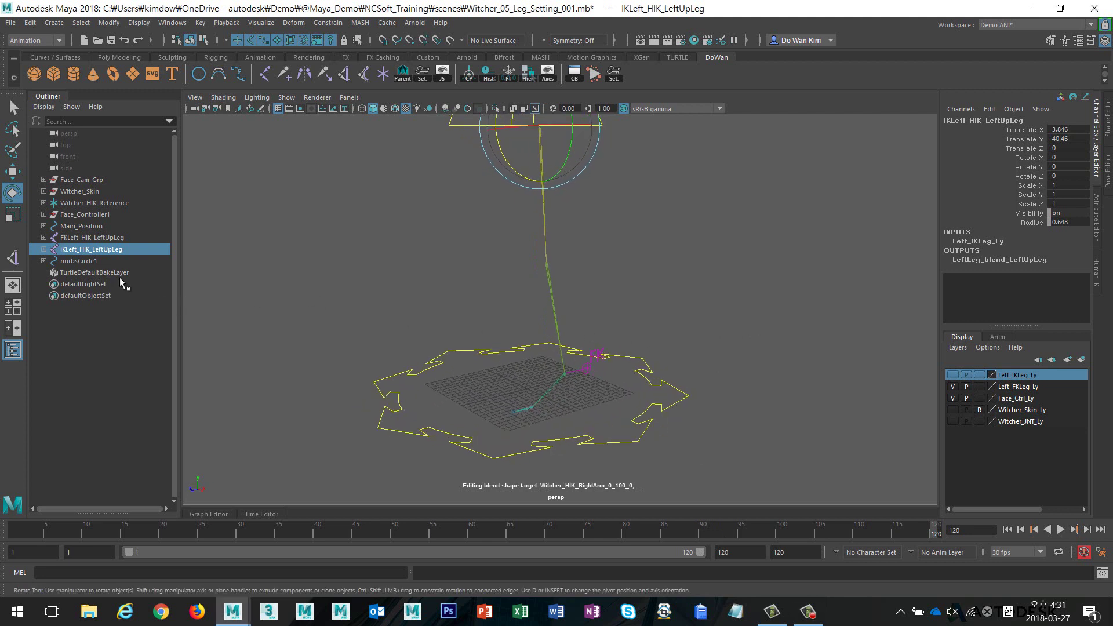
left_click(544, 244)
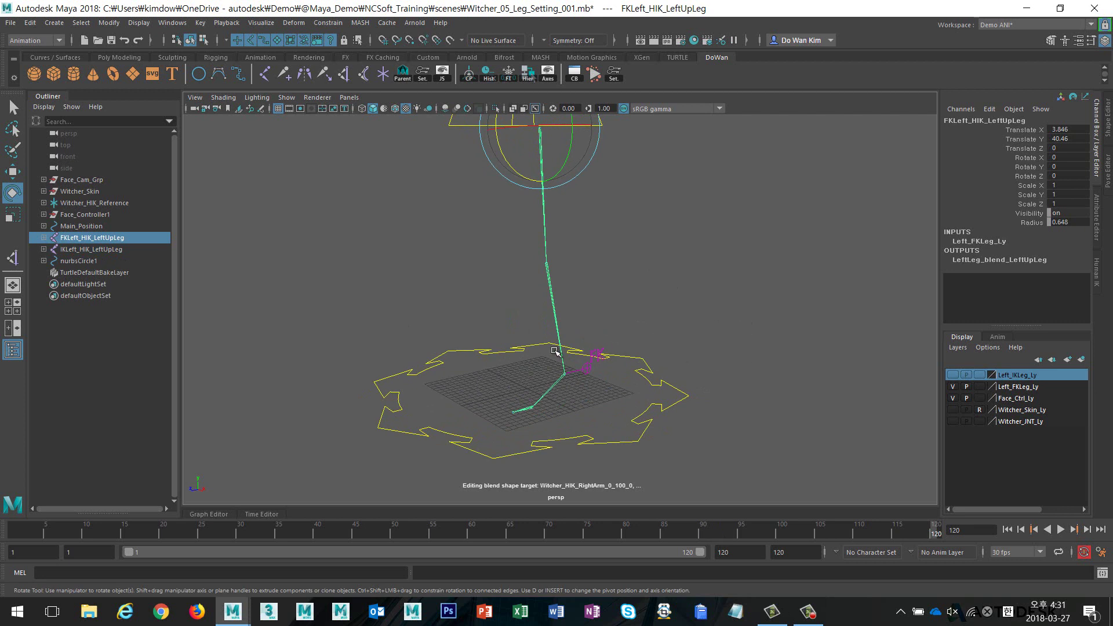
left_click_drag(520, 174, 570, 179)
key("ctrl+z")
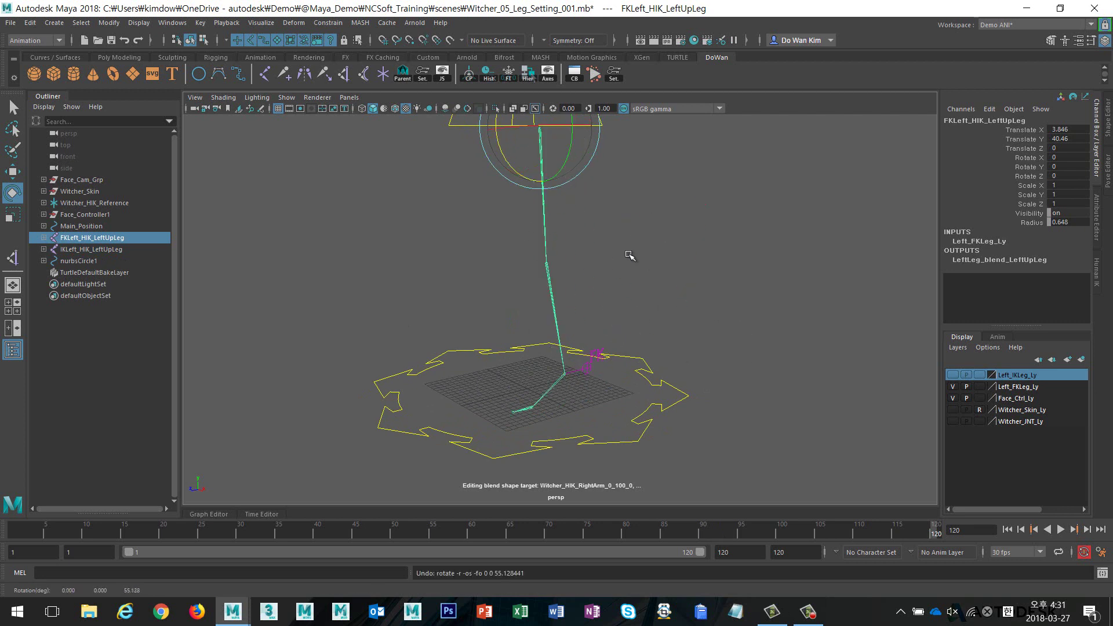
left_click(652, 259)
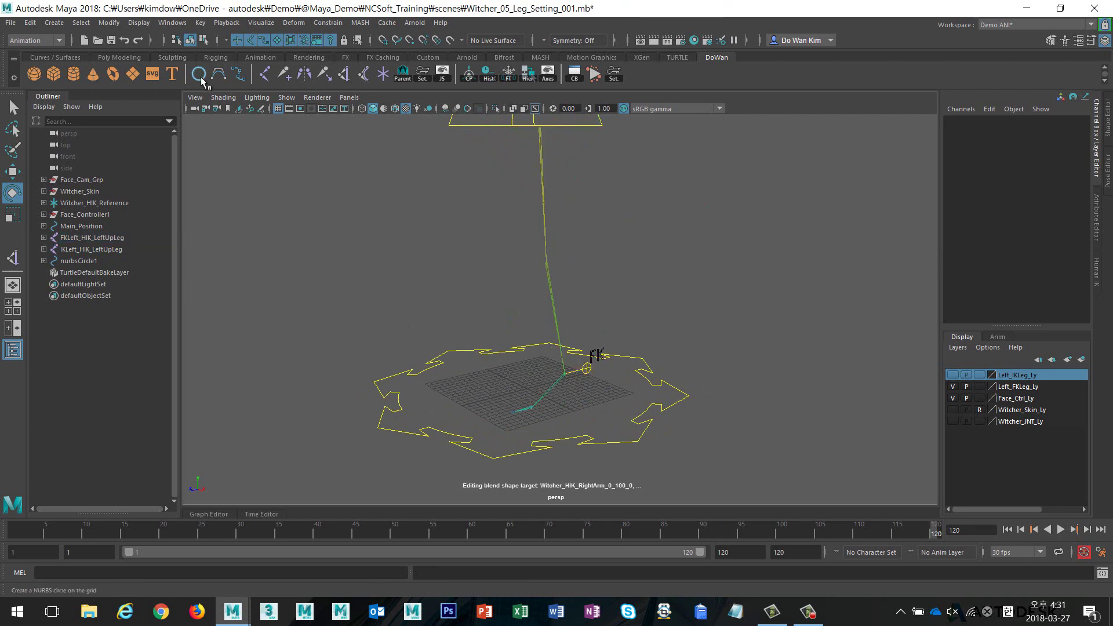
Add a NURBS circle, scale it to about 7.5, freeze its scale, and select its shape node
left_click(201, 80)
key("e")
scroll(464, 307, "up", 2)
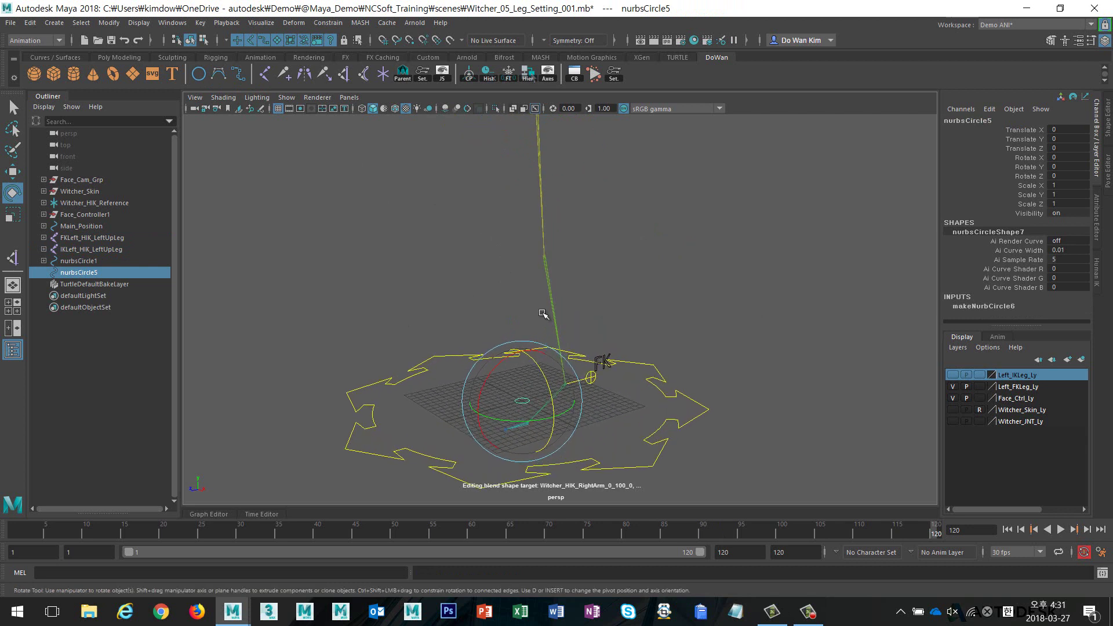
key("r")
left_click_drag(522, 399, 595, 399)
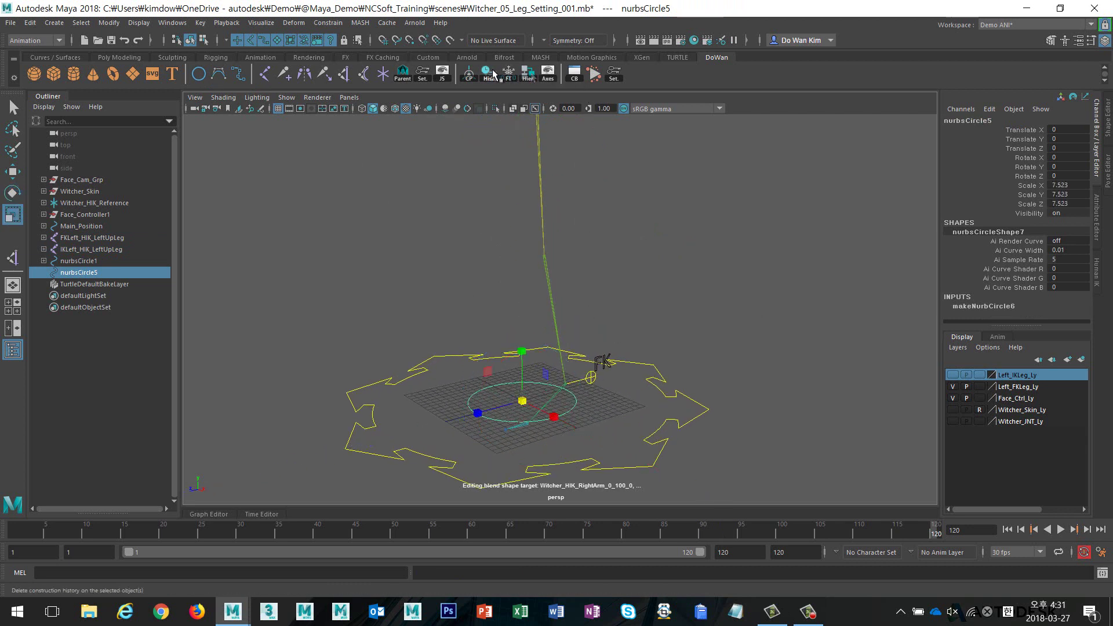
left_click(514, 74)
scroll(725, 241, "down", 3)
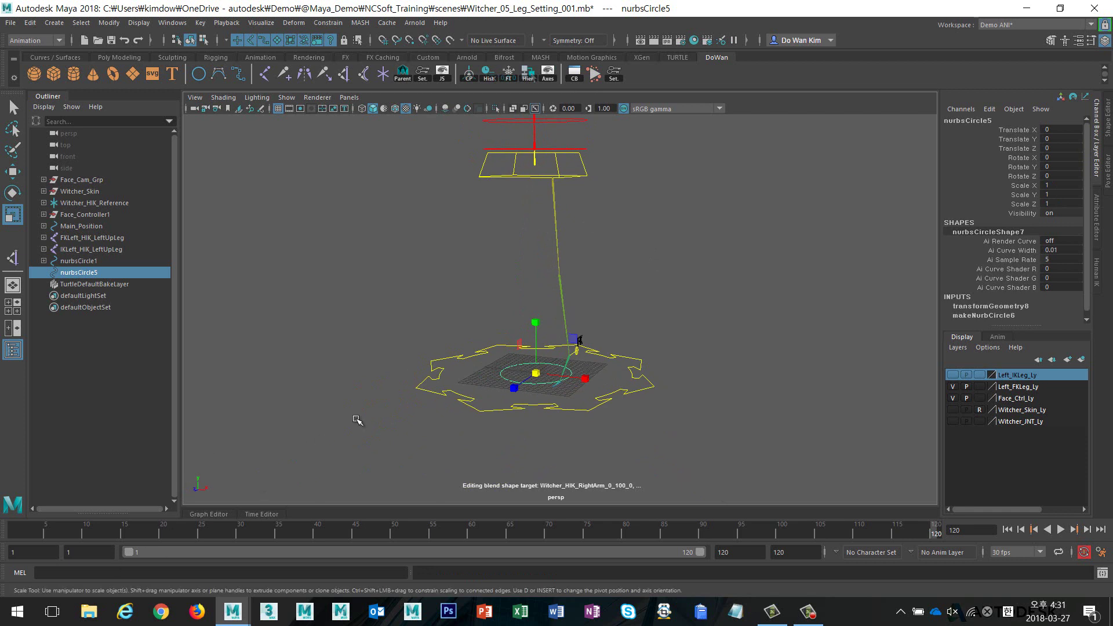
left_click(372, 395)
left_click_drag(372, 395, 581, 340, "alt")
left_click(429, 371)
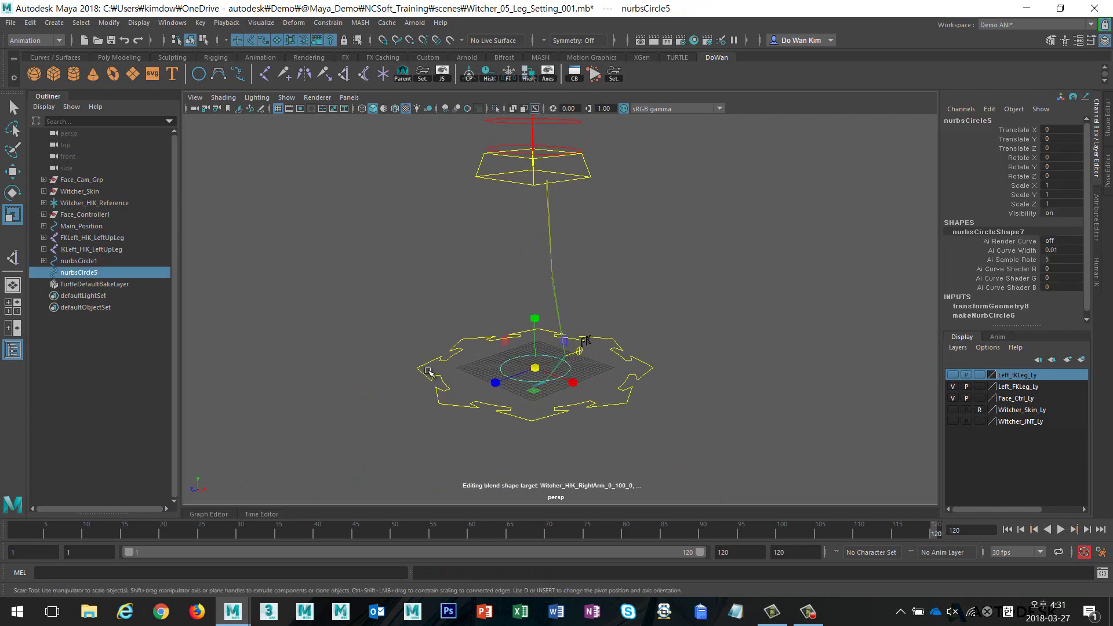
key("Down")
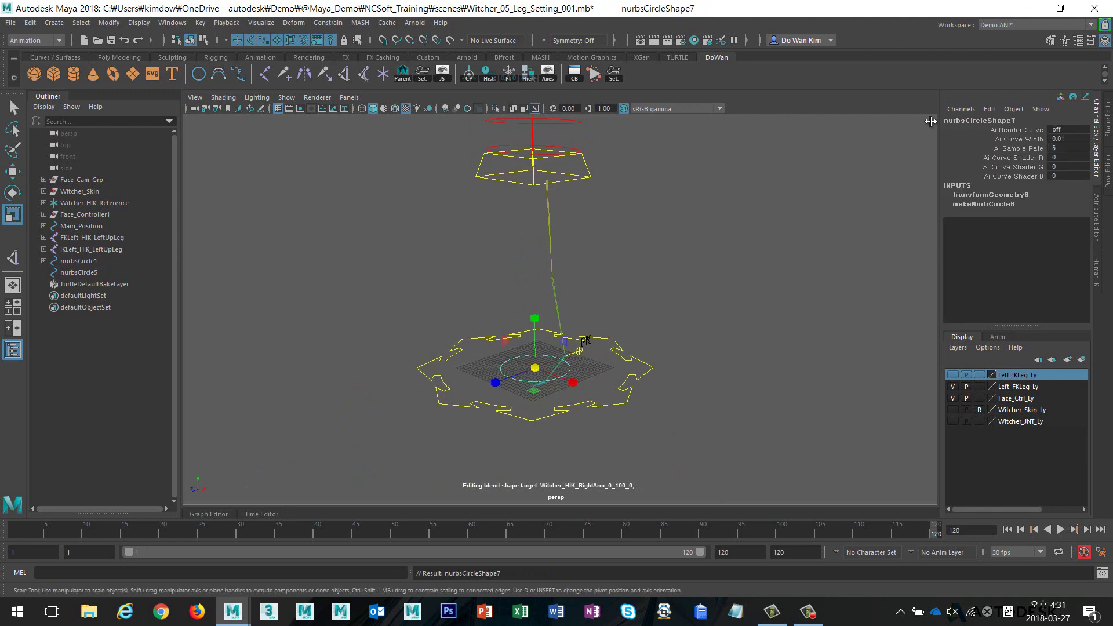
Parent the circle's shape onto FKLeft_HIK_LeftUpLeg with a MEL parent command
left_click(549, 229)
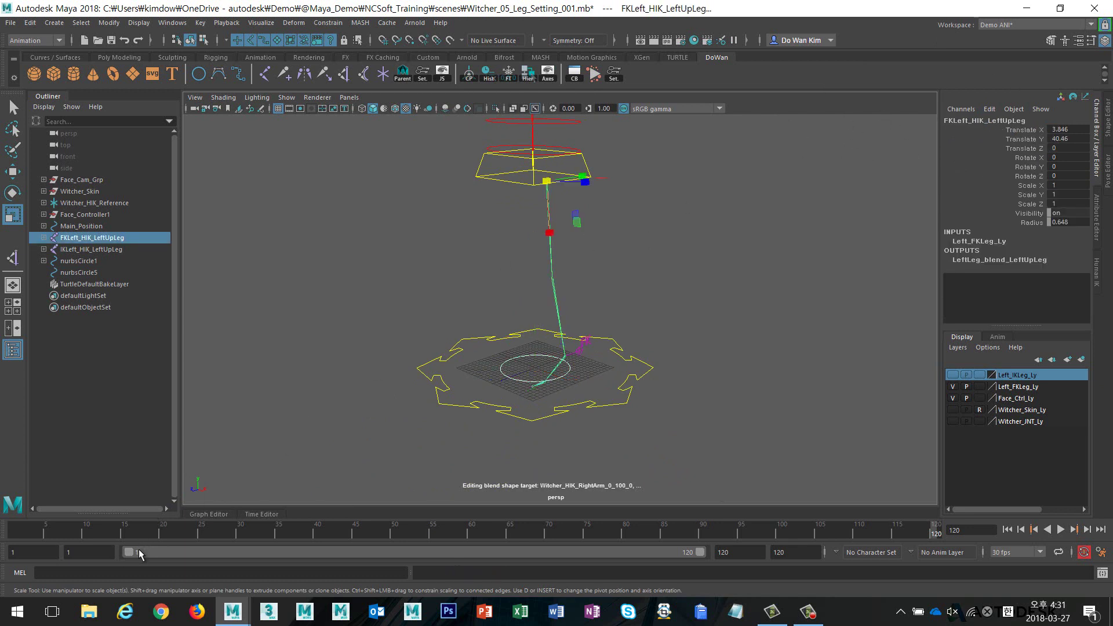
left_click(141, 574)
type("parent -r -s")
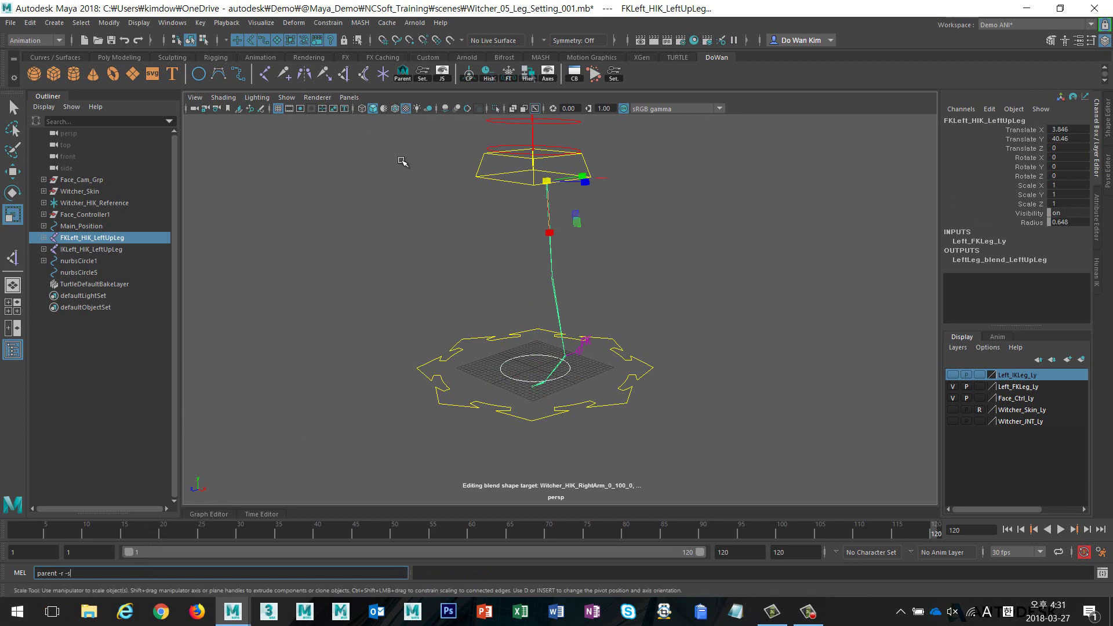
key("Return")
left_click_drag(579, 219, 662, 214, "alt")
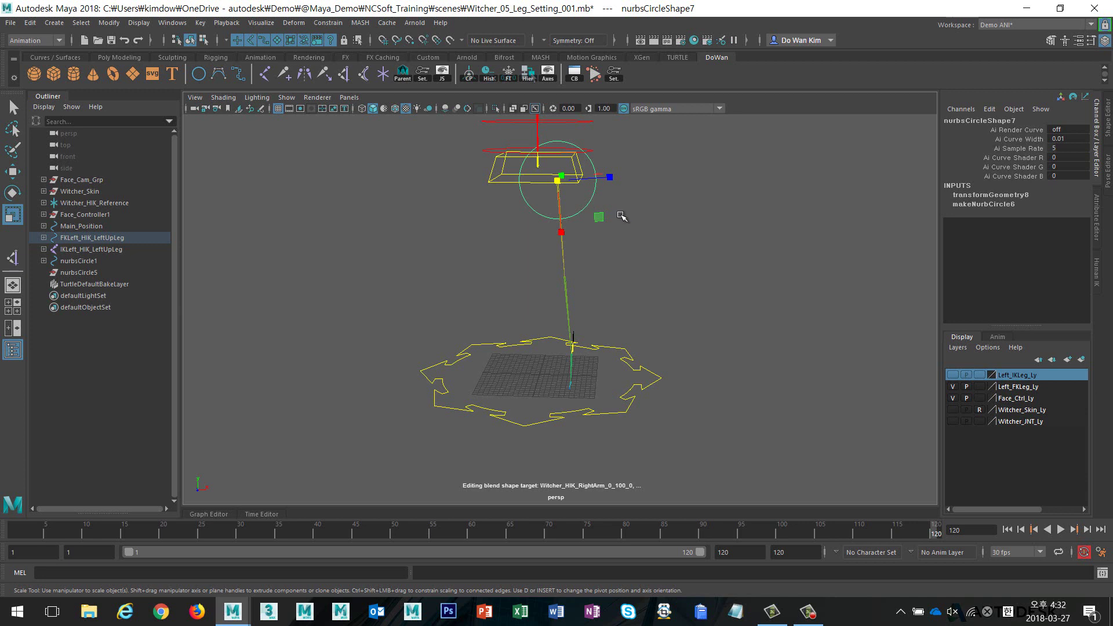
Set nurbsCircle5's Rotate X to 0 and freeze its transformations
key("Up")
left_click(729, 303)
left_click(635, 390)
mouse_move(635, 390)
left_mouse_down("alt")
mouse_move(574, 324)
mouse_move(651, 318)
left_mouse_up("alt")
key("e")
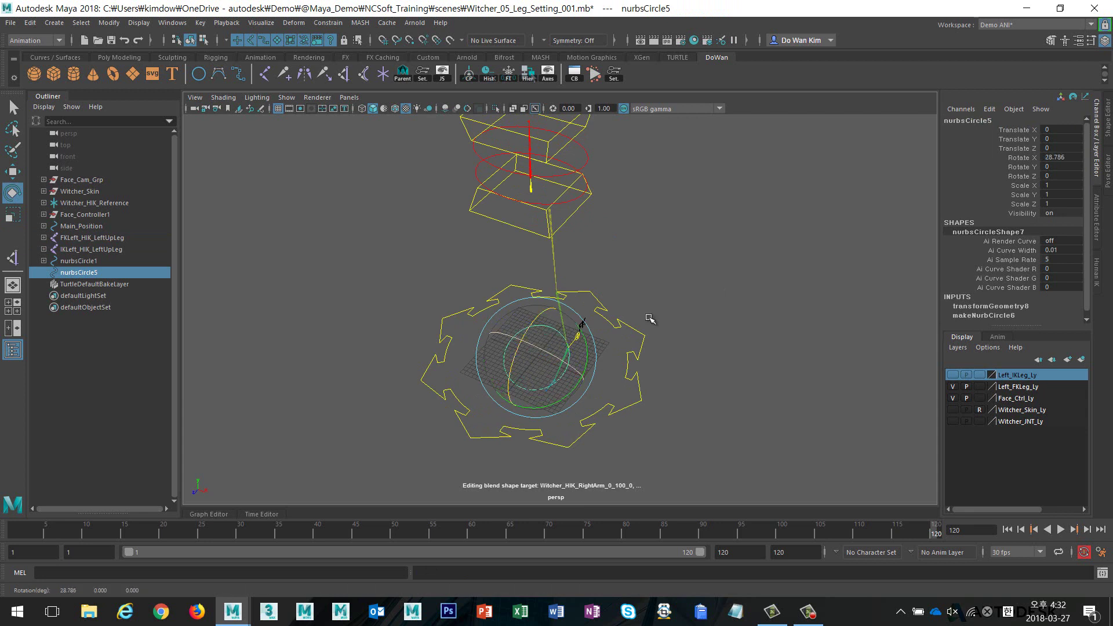
double_click(1066, 157)
type("90")
key("Return")
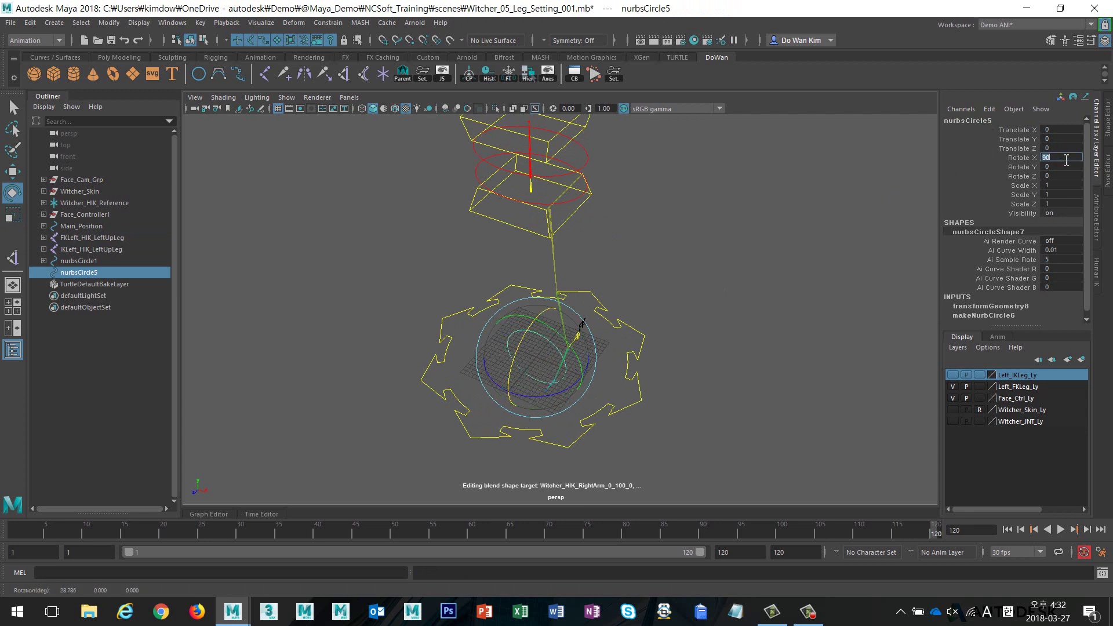
left_click(508, 73)
left_click_drag(589, 243, 635, 214, "alt")
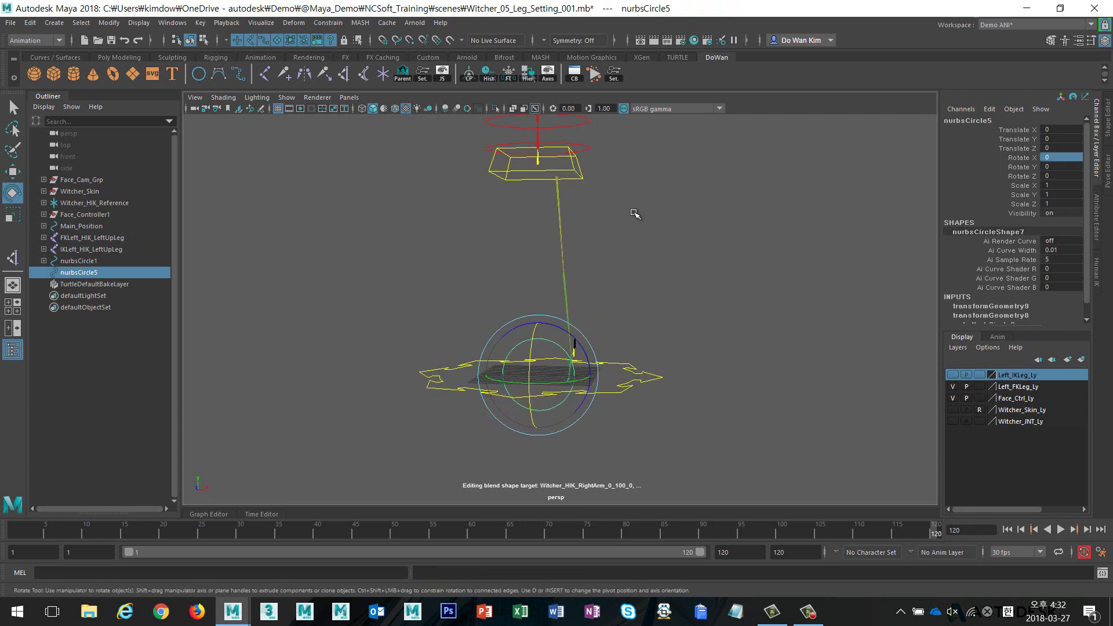
Check the circle's shape node placement, then undo the shape parenting
key("Down")
key("Up")
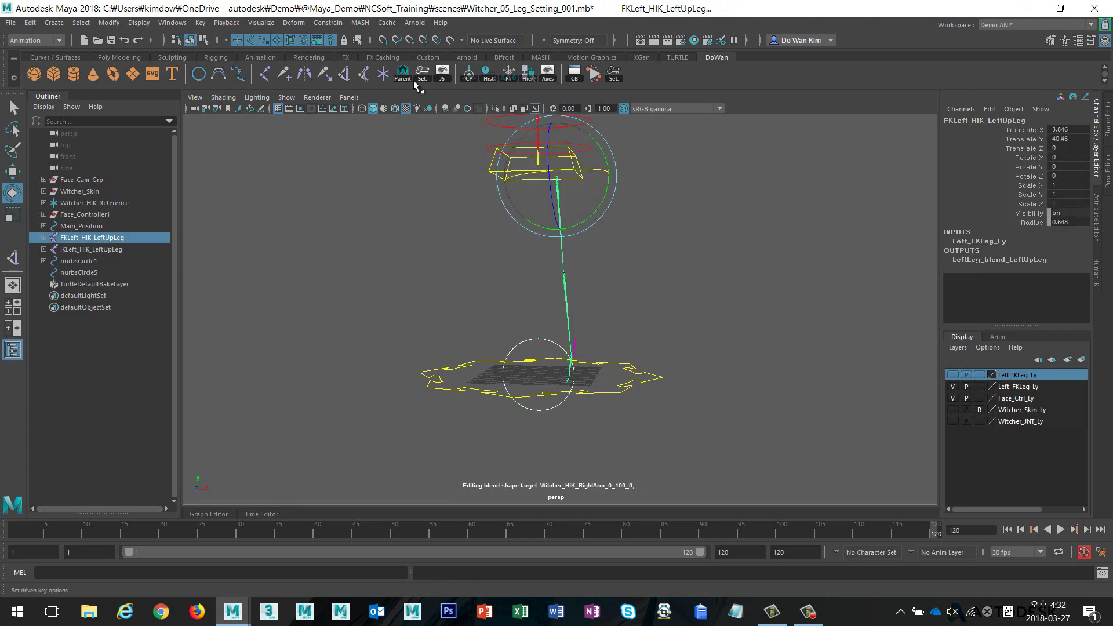
key("Down")
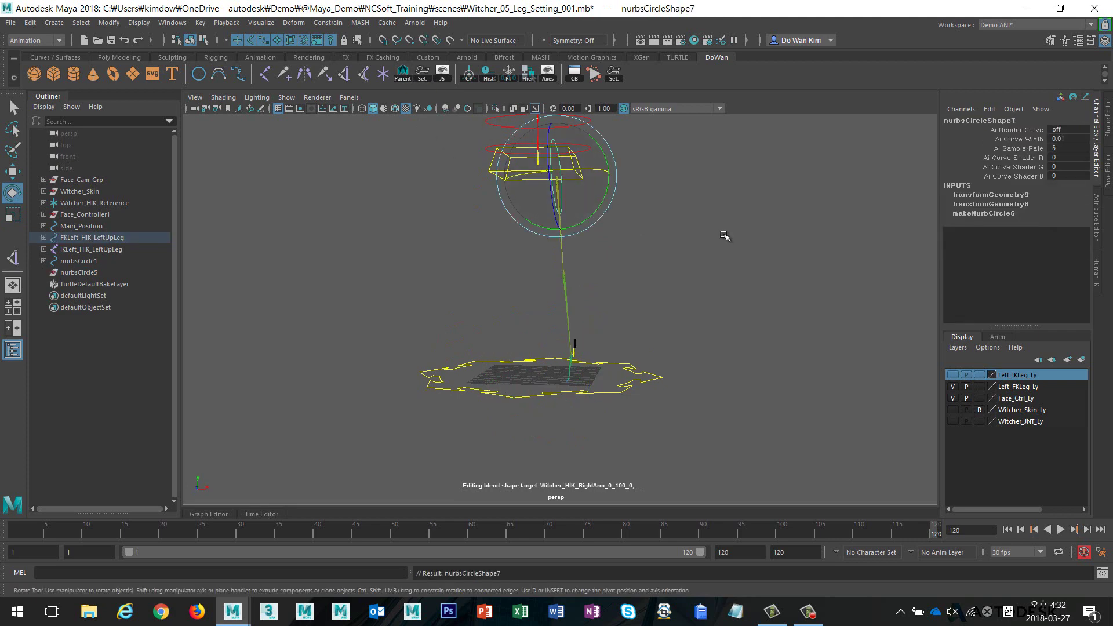
left_click_drag(551, 236, 573, 136, "alt")
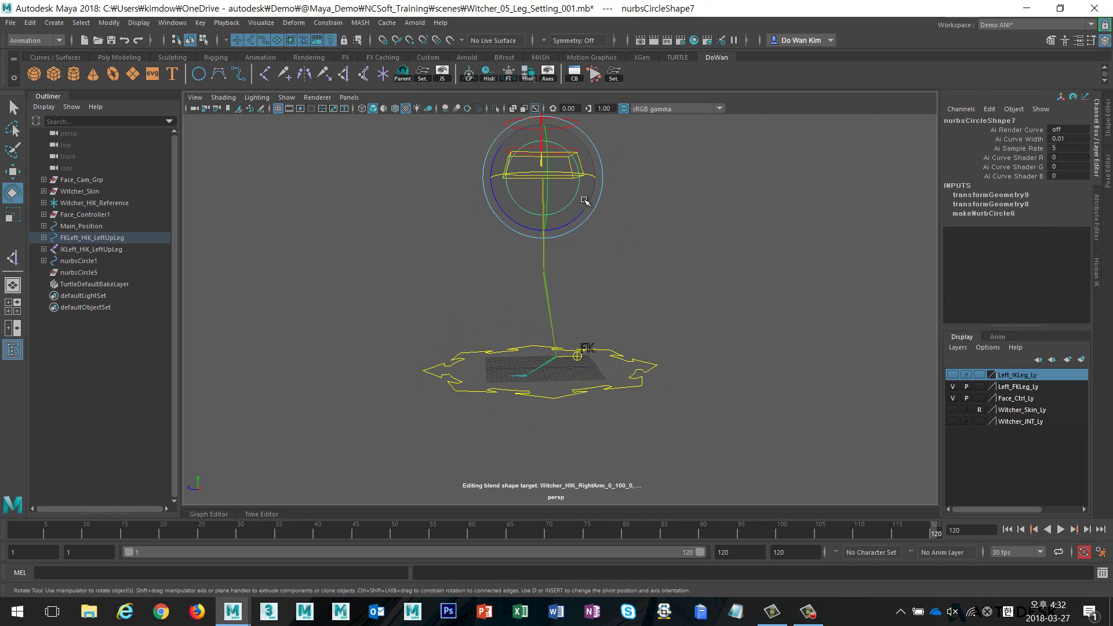
key("ctrl+z")
left_click(788, 331)
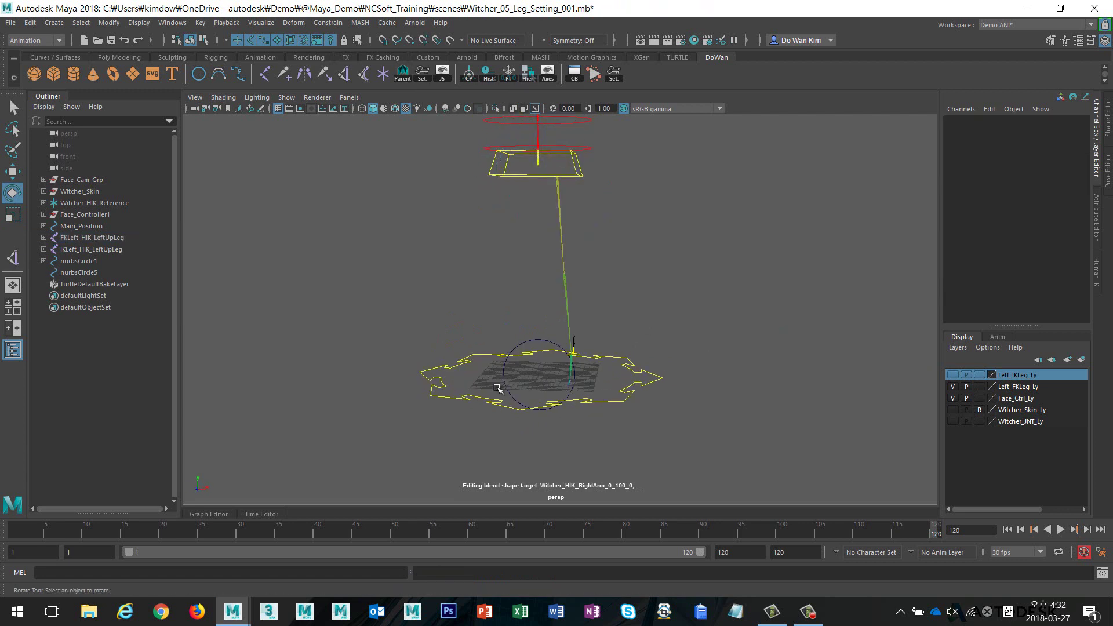
Duplicate nurbsCircle5 and parent its shape node under the FKLeft_HIK_LeftUpLeg joint
left_click(541, 344)
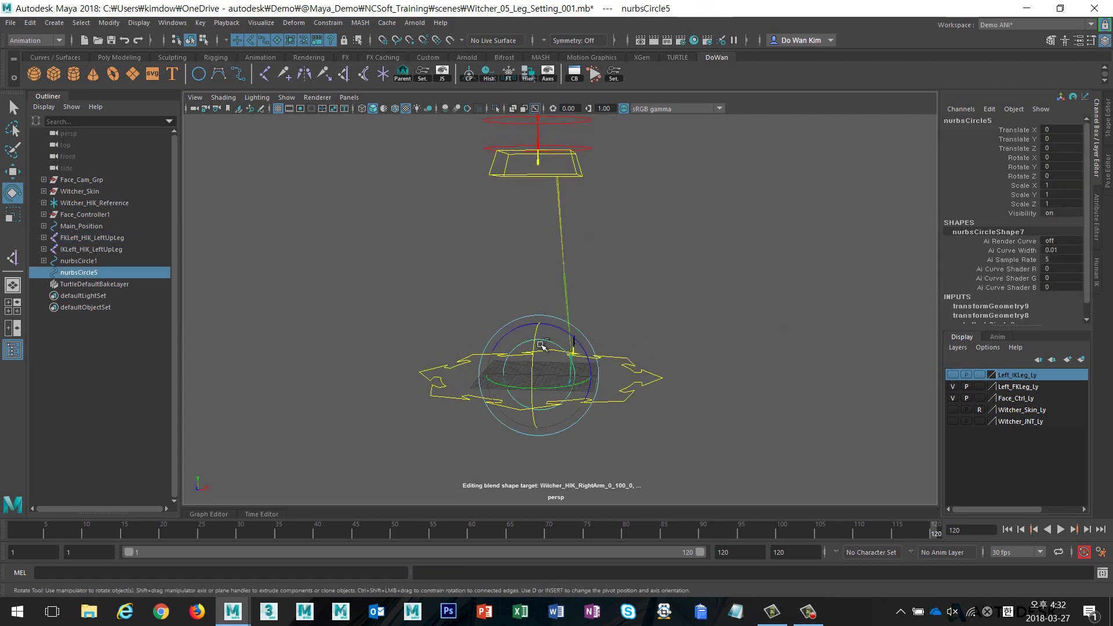
key("ctrl+d")
left_click(681, 278)
left_click(546, 341)
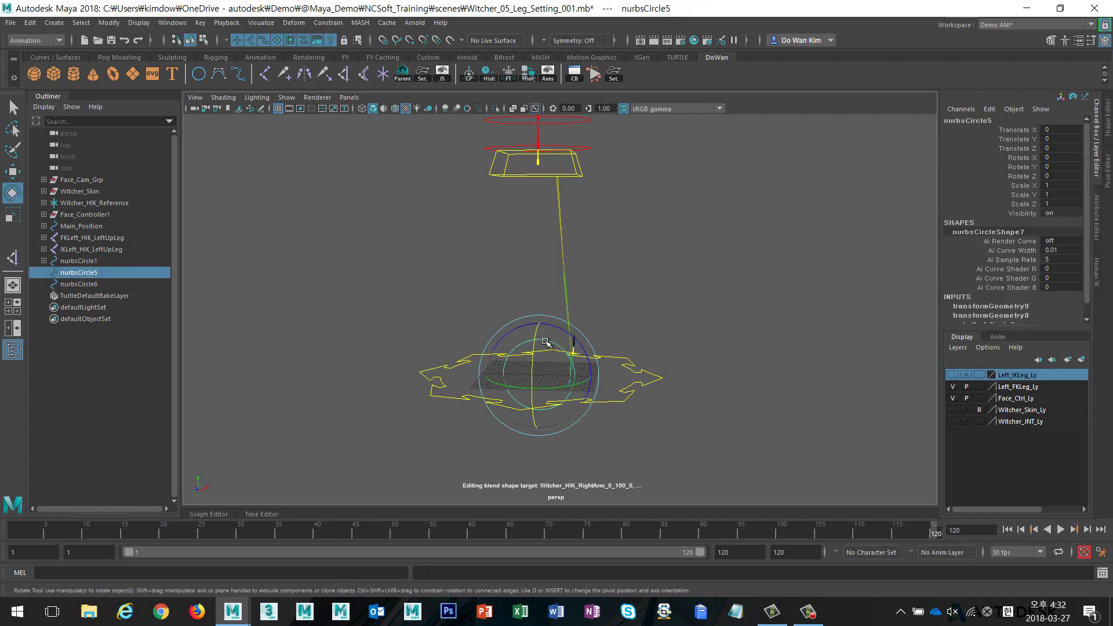
key("Down")
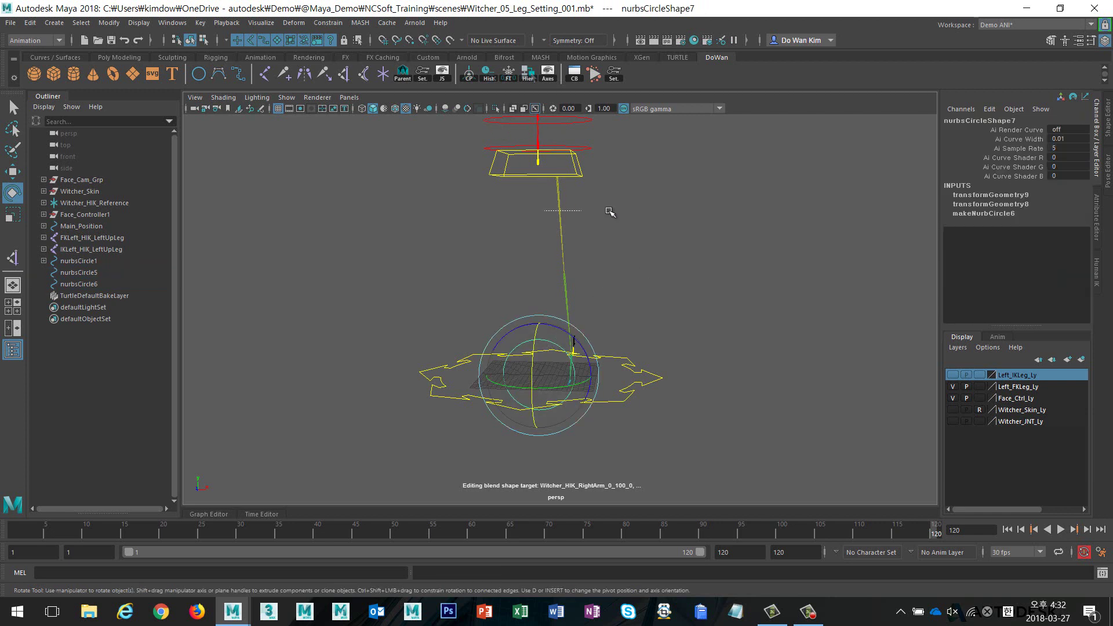
left_click(538, 163, "shift")
left_click(402, 74)
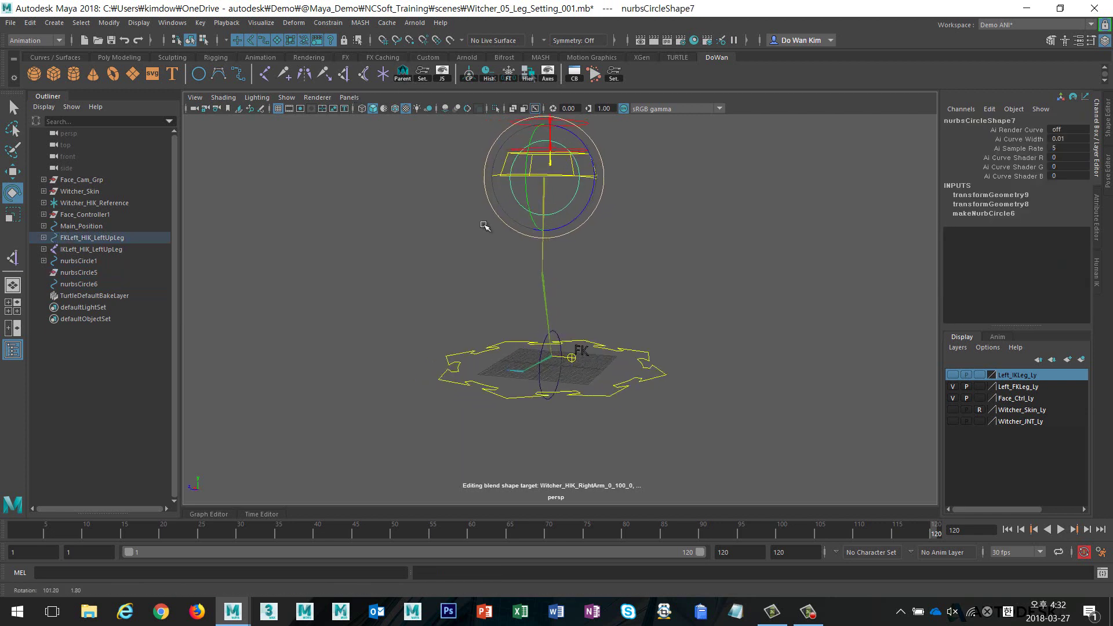
Select the new FKLeft_HIK_LeftUpLeg circle control with the Move tool active
mouse_move(485, 225)
left_mouse_down("alt")
mouse_move(621, 237)
mouse_move(596, 278)
mouse_move(566, 241)
mouse_move(586, 244)
left_mouse_up("alt")
left_click(663, 260)
left_click(565, 242)
key("w")
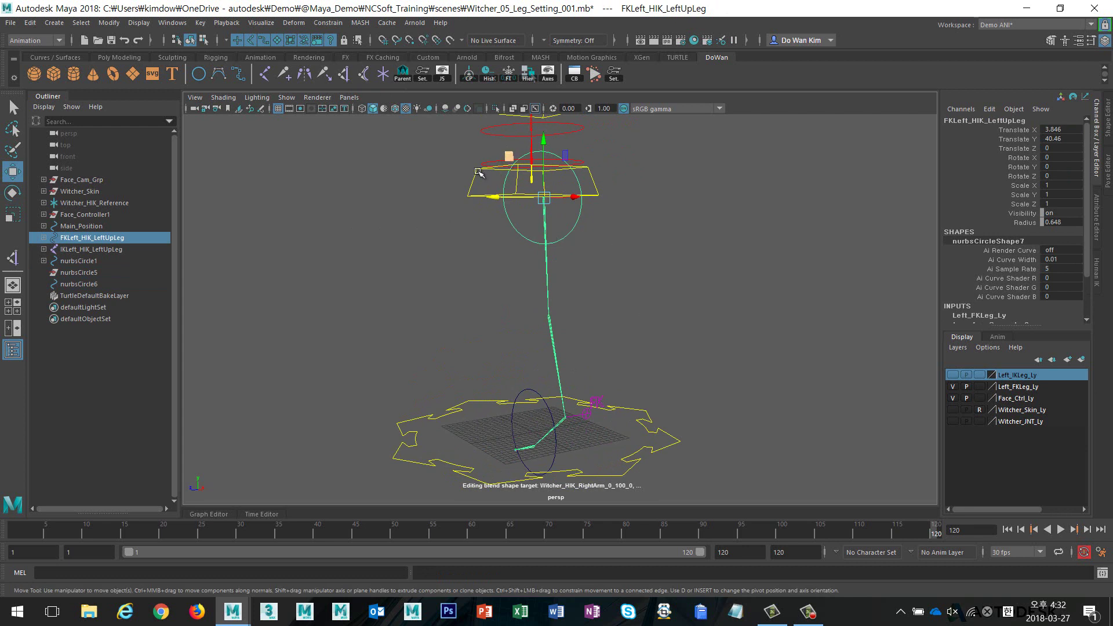
Switch the FK upper-leg circle to control vertex mode and undo a test CV move
left_click_drag(620, 247, 552, 236, "alt")
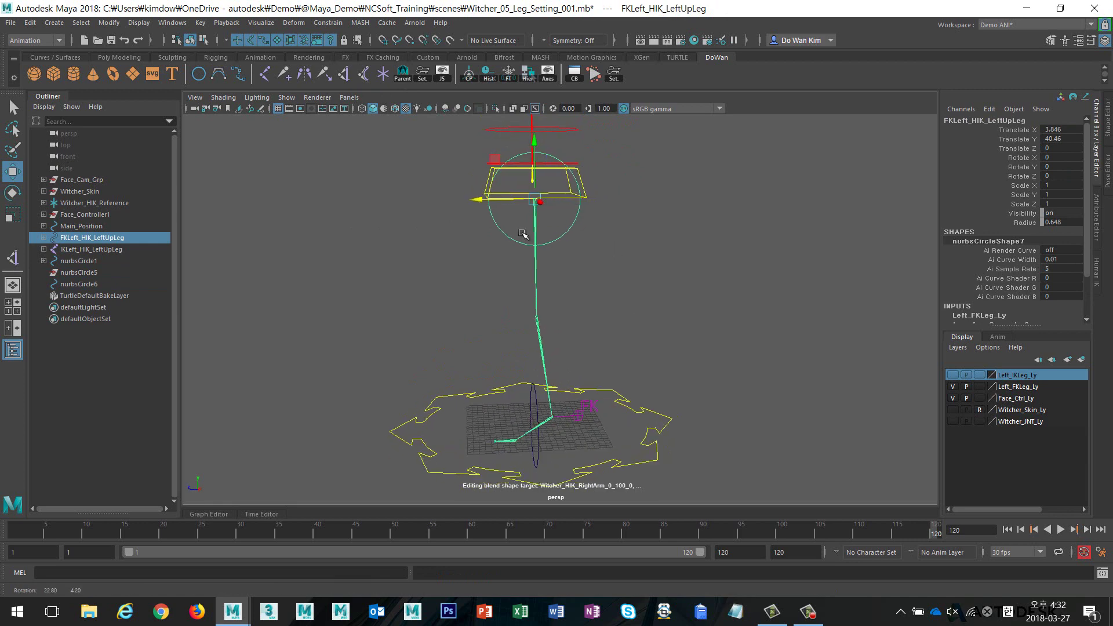
right_click(611, 194)
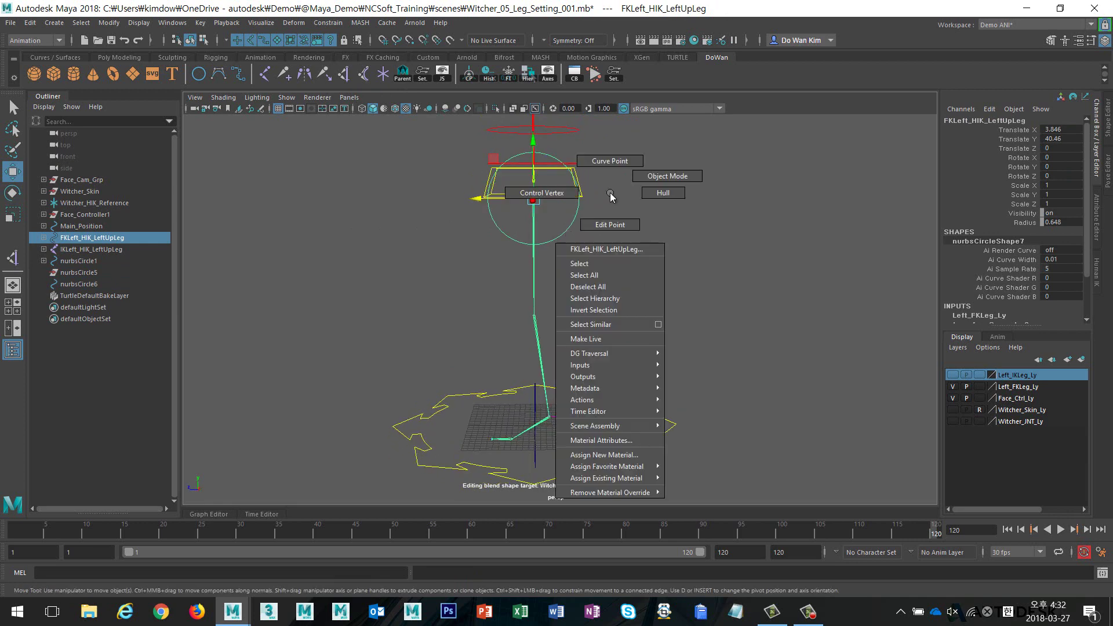
left_click(584, 198)
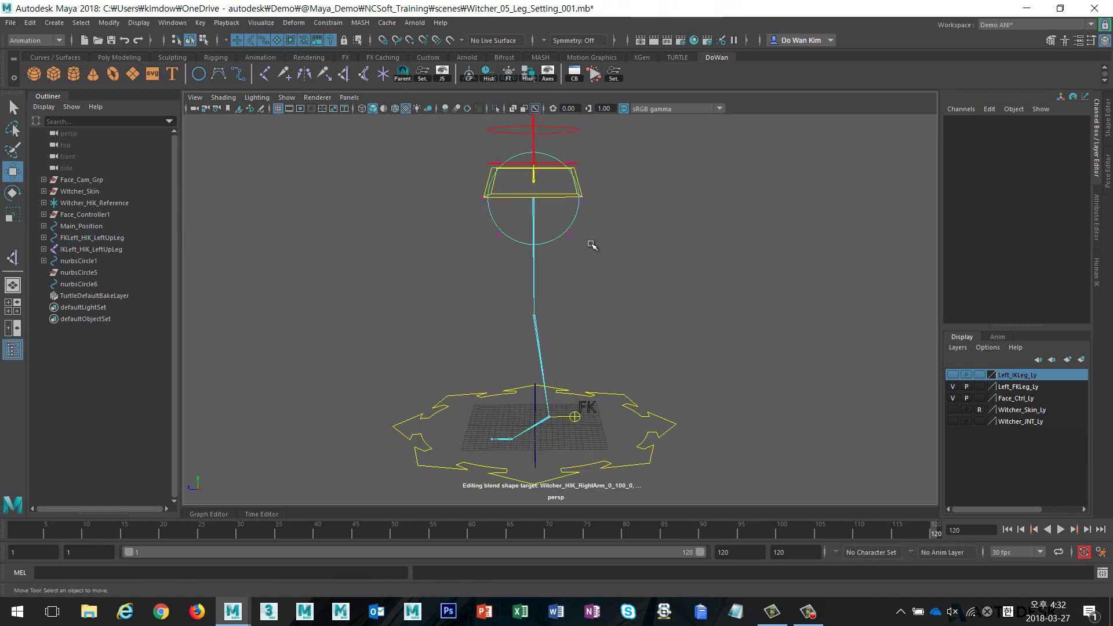
left_click_drag(545, 219, 600, 267)
left_click_drag(534, 197, 539, 211)
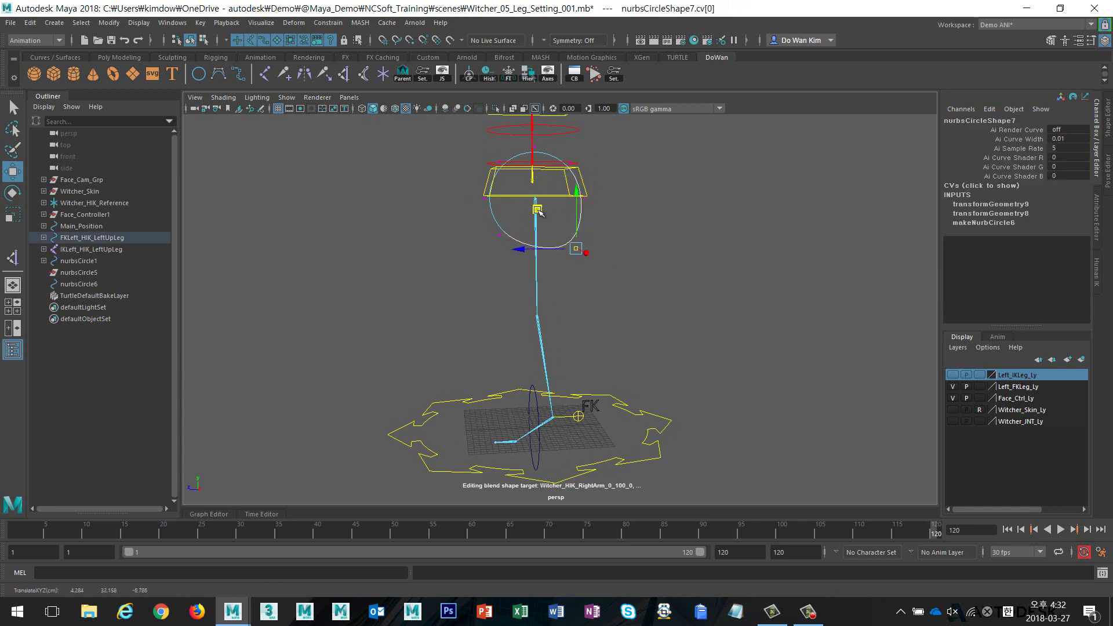
key("ctrl+z")
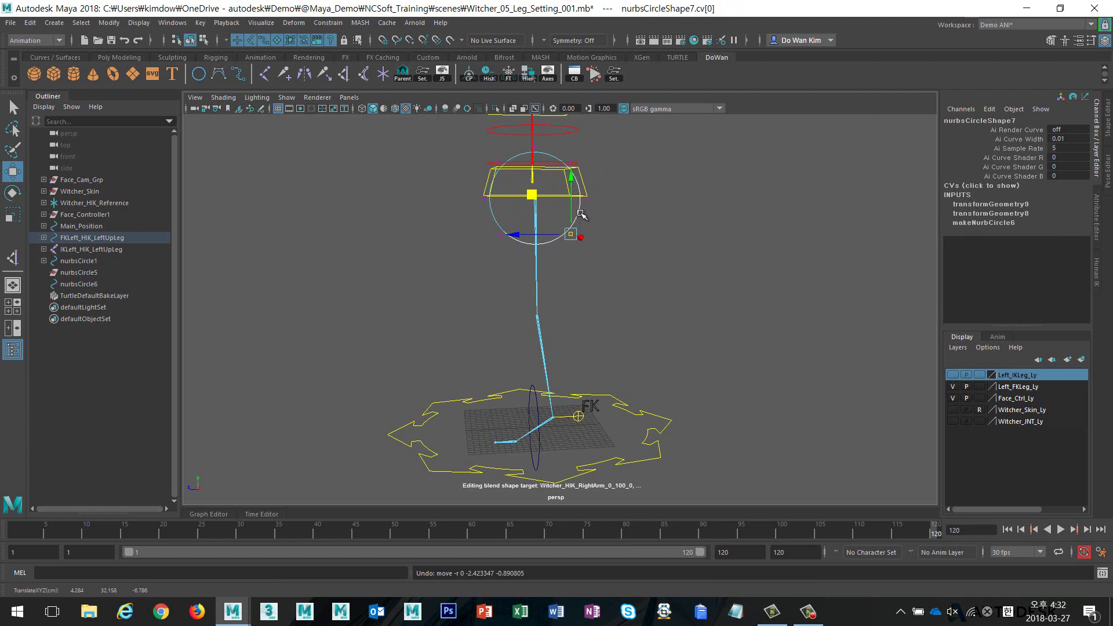
middle_click_drag(583, 226, 586, 249, "alt")
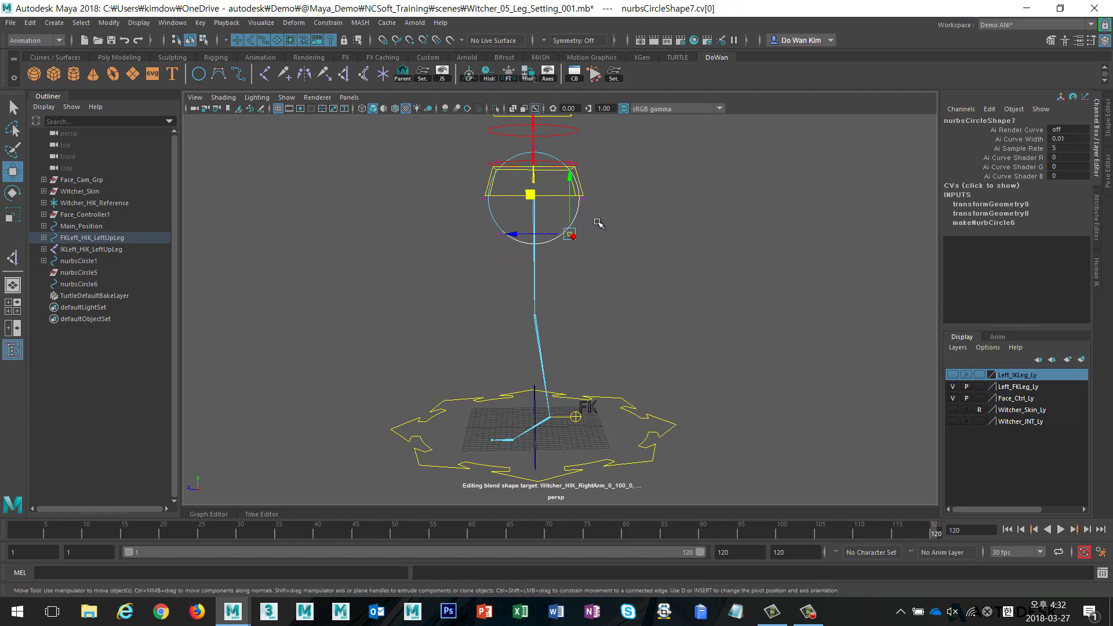
left_click(677, 282)
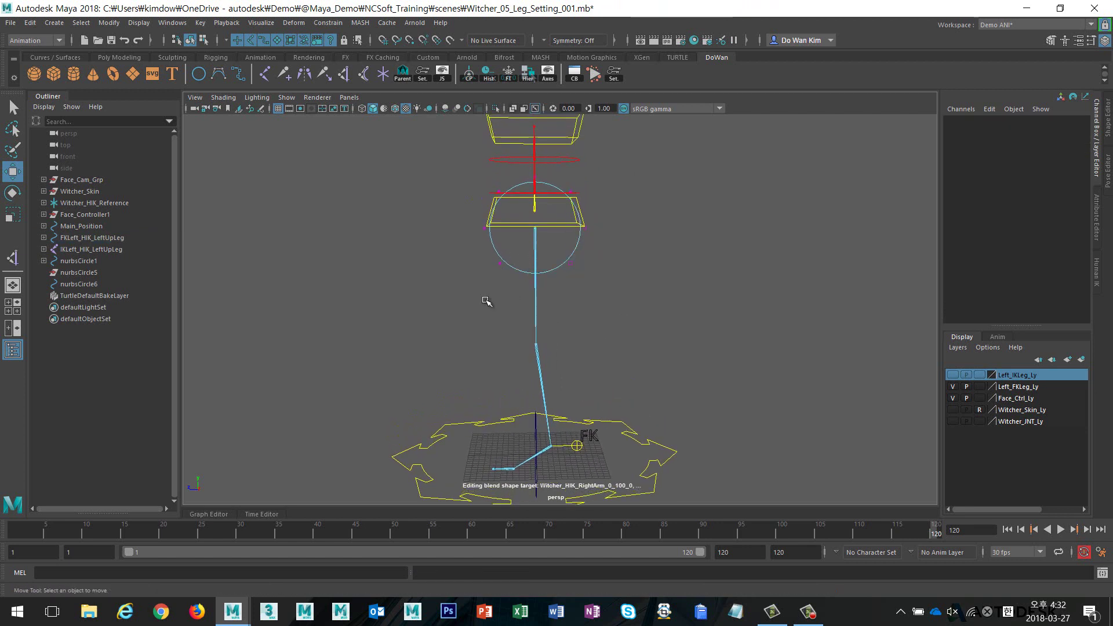
Reselect the FK upper-leg circle and display its control vertices again
left_click_drag(402, 309, 653, 160)
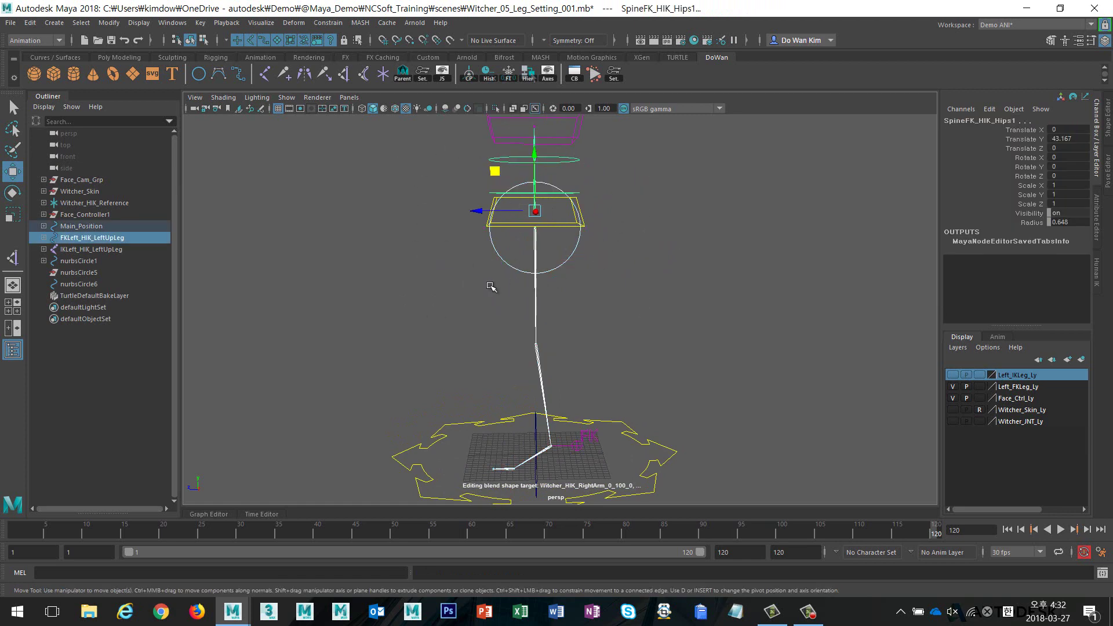
left_click(558, 262)
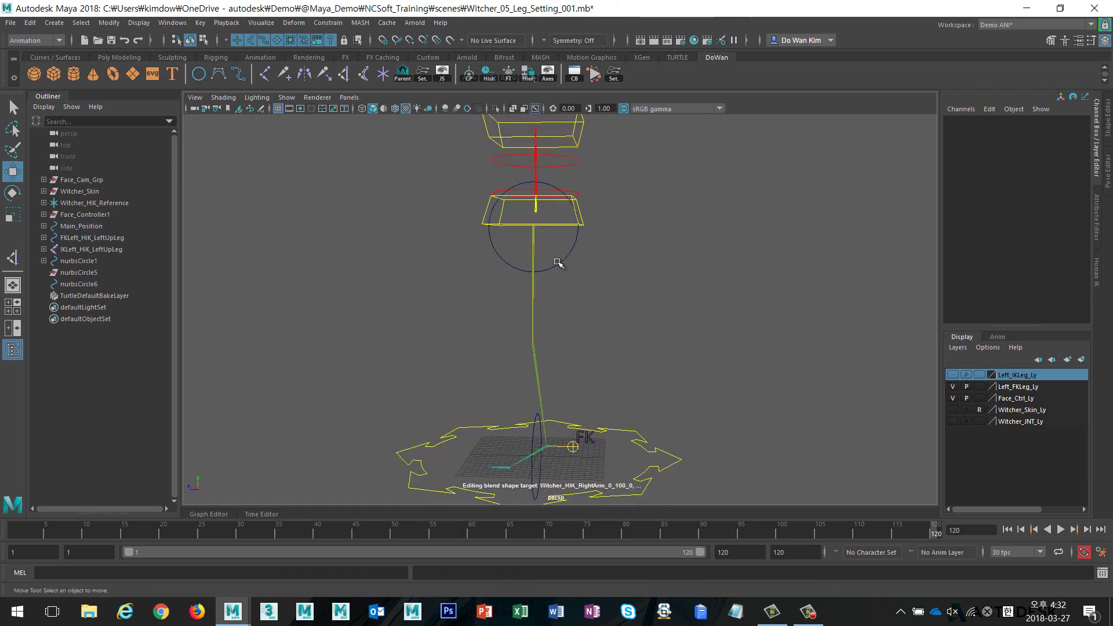
left_click(565, 258)
right_click(564, 259)
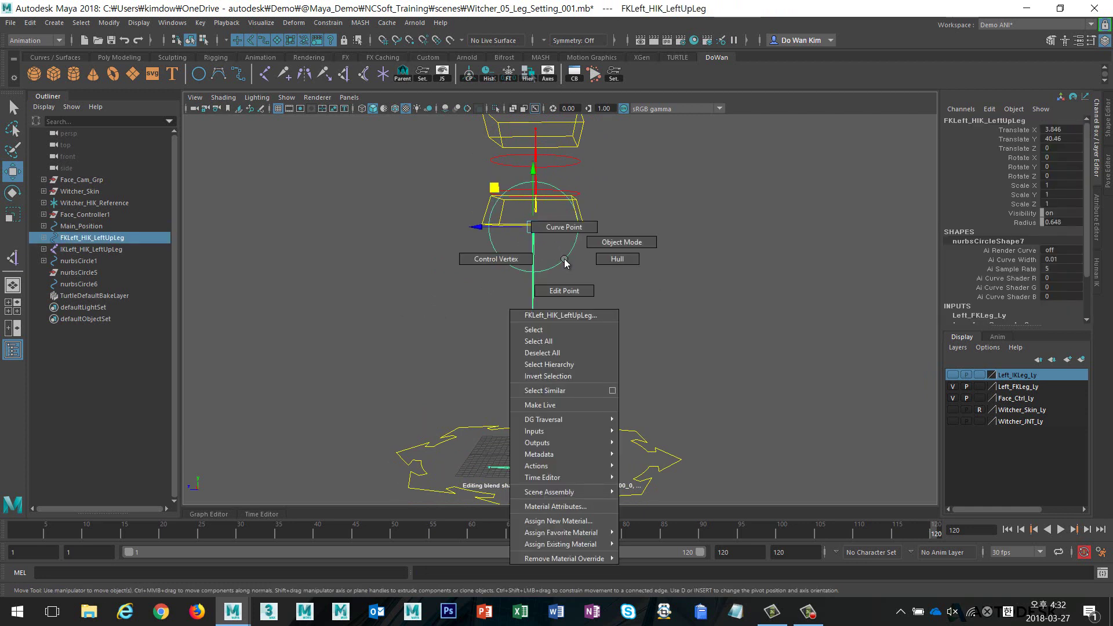
right_click_drag(564, 259, 520, 262)
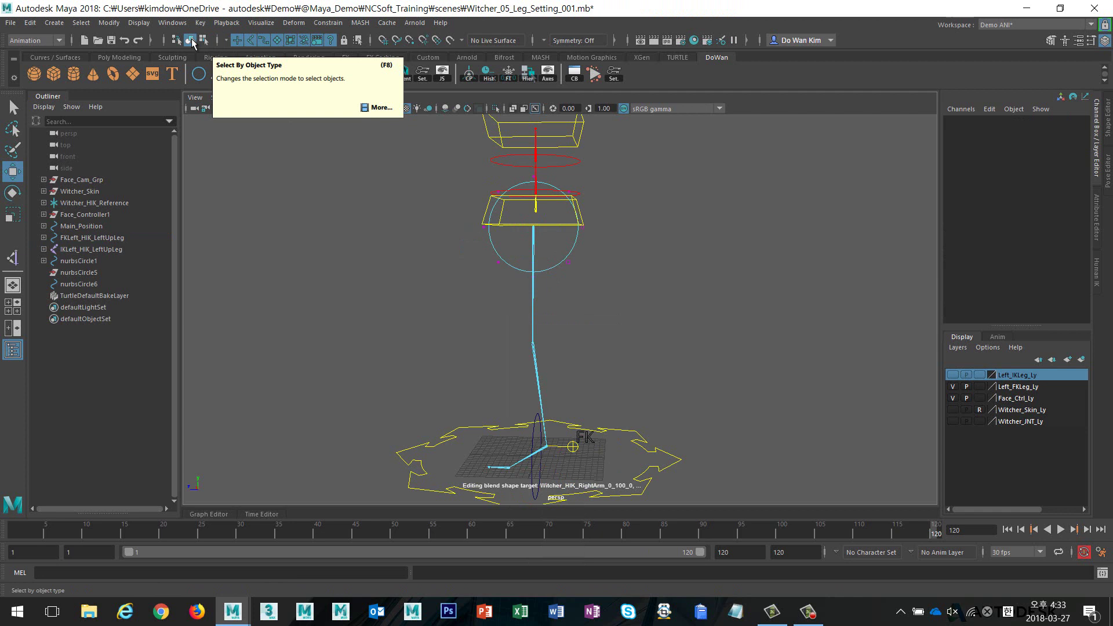
left_click(204, 40)
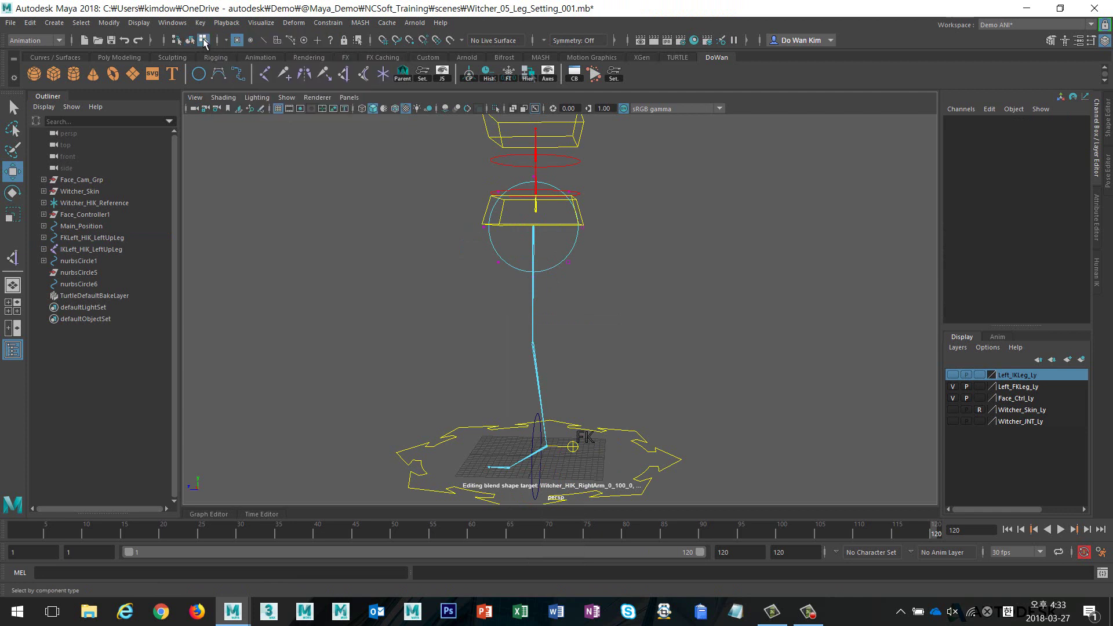
left_click(189, 40)
left_click(570, 193)
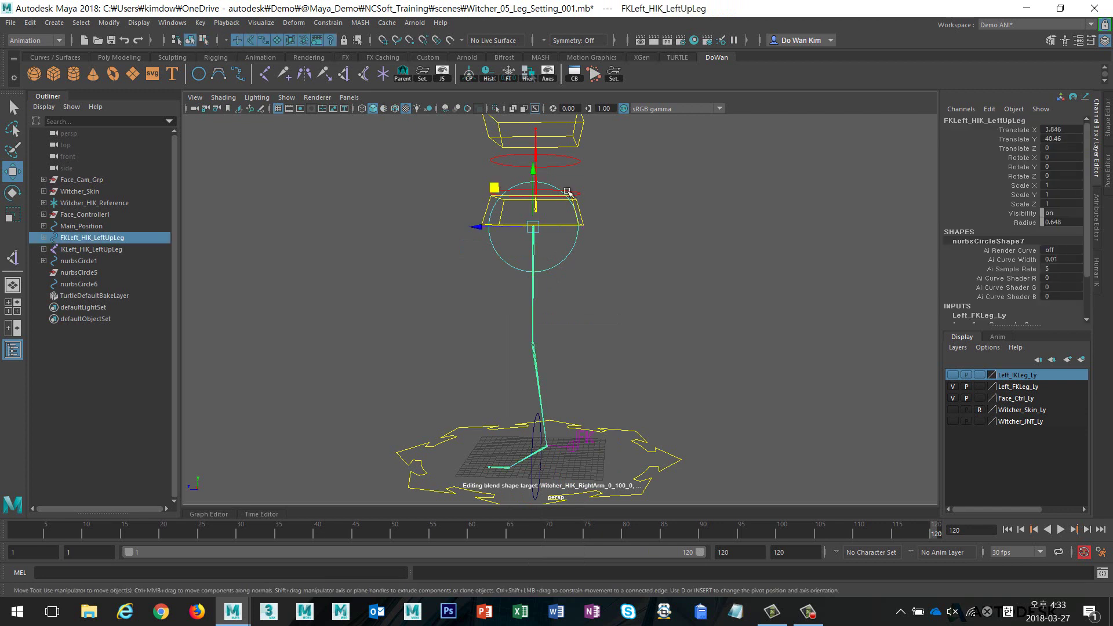
right_click(626, 238)
left_click(558, 236)
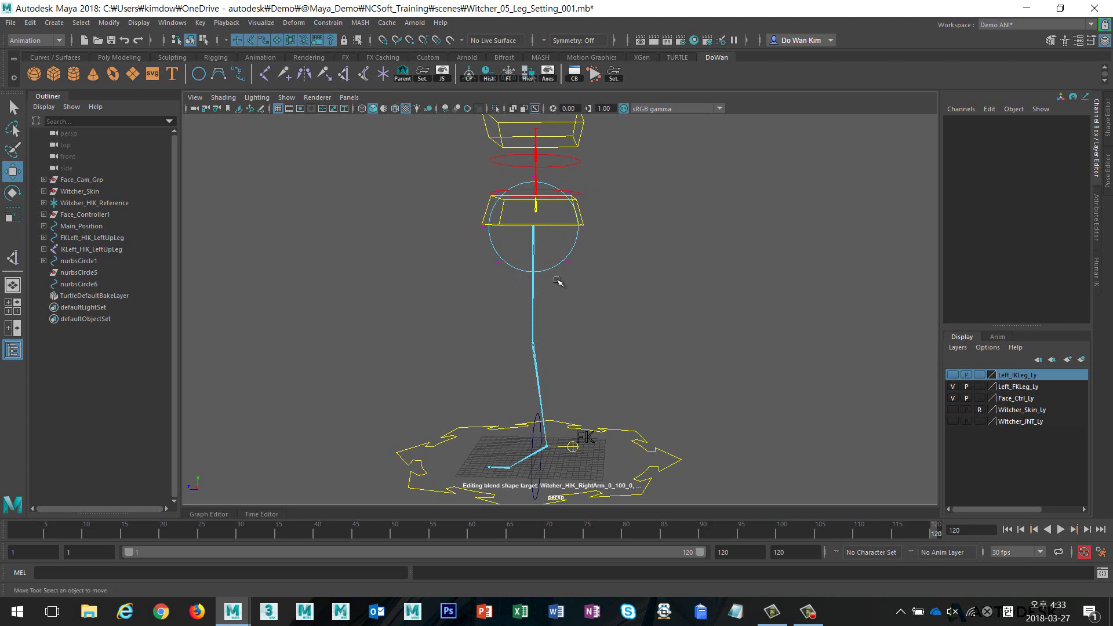
Switch to component mode on the thigh control curve nurbsCircleShape7
left_click(570, 262)
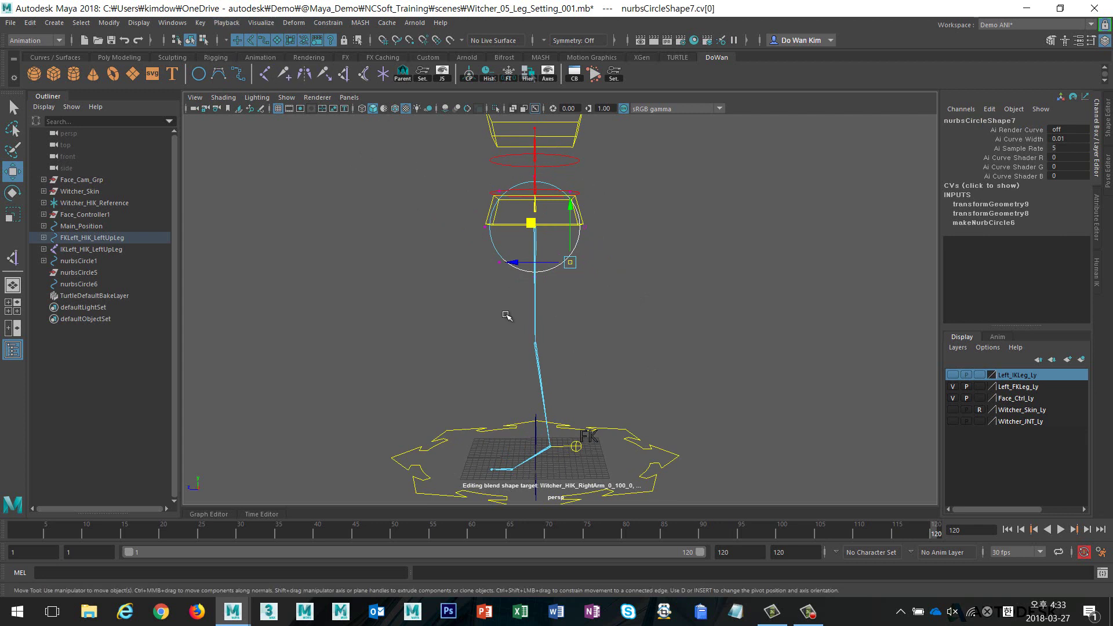
left_click(641, 399)
left_click_drag(641, 399, 492, 319)
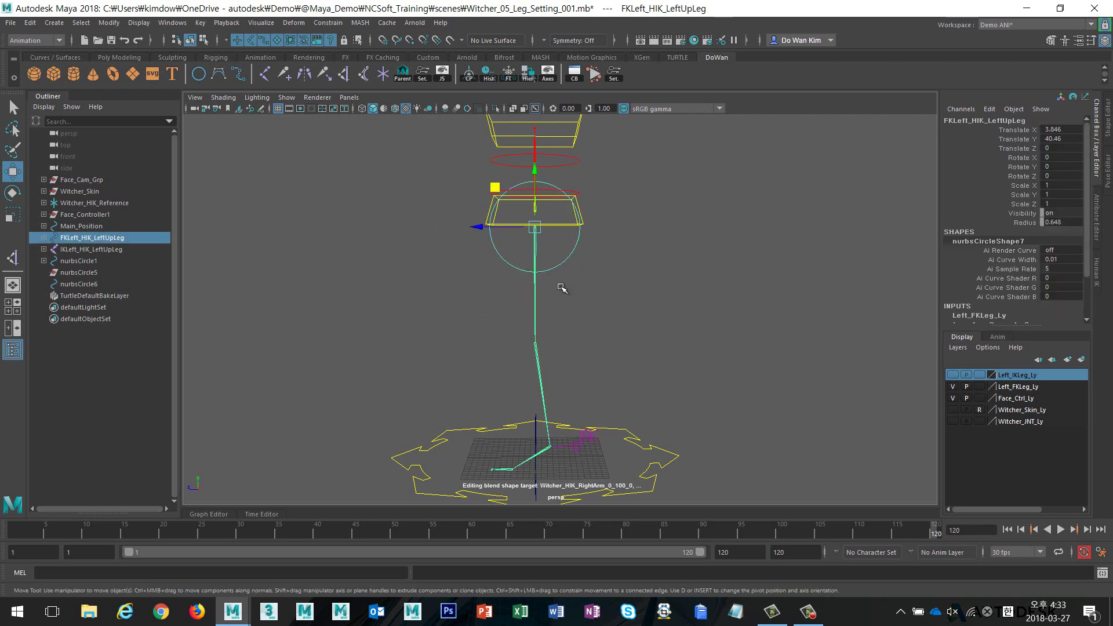
left_click(203, 40)
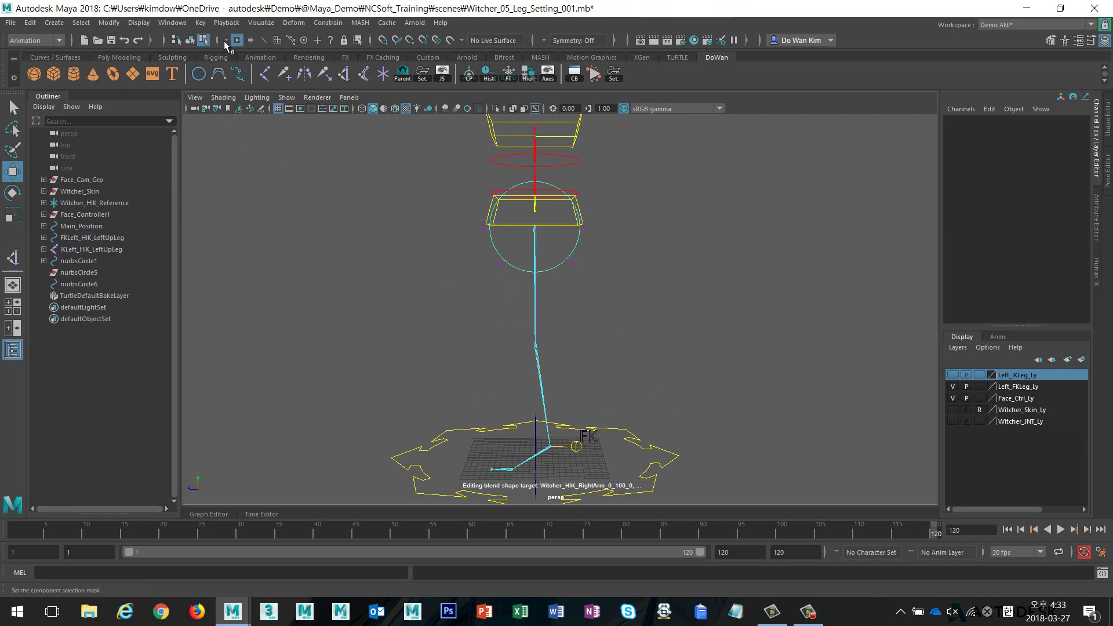
left_click_drag(564, 395, 504, 386)
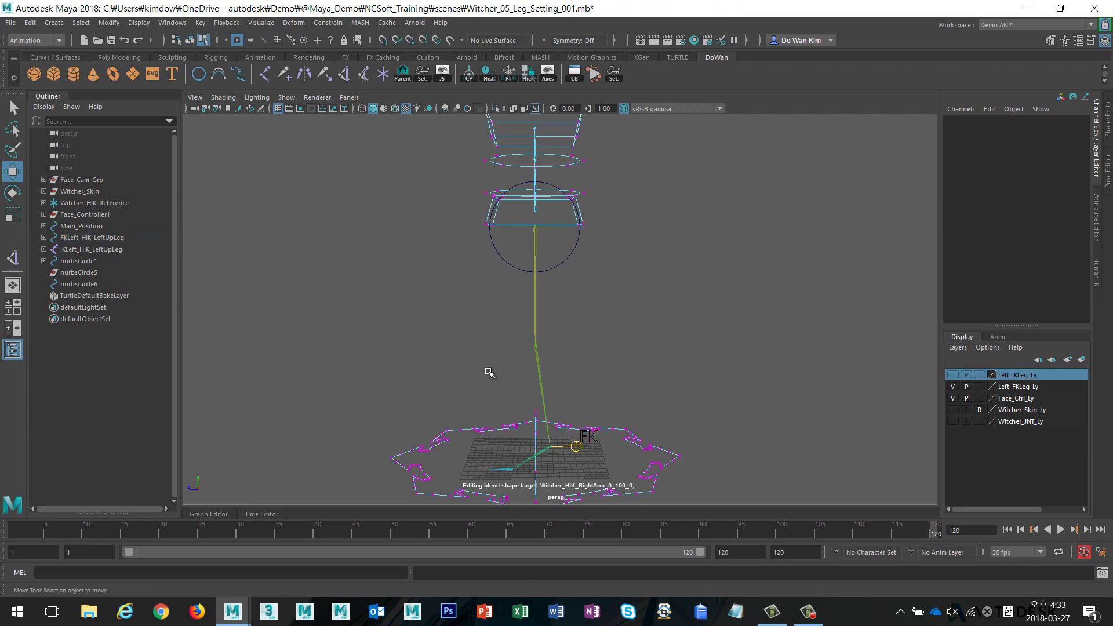
left_click(490, 374)
left_click_drag(606, 413, 642, 450)
left_click(639, 385)
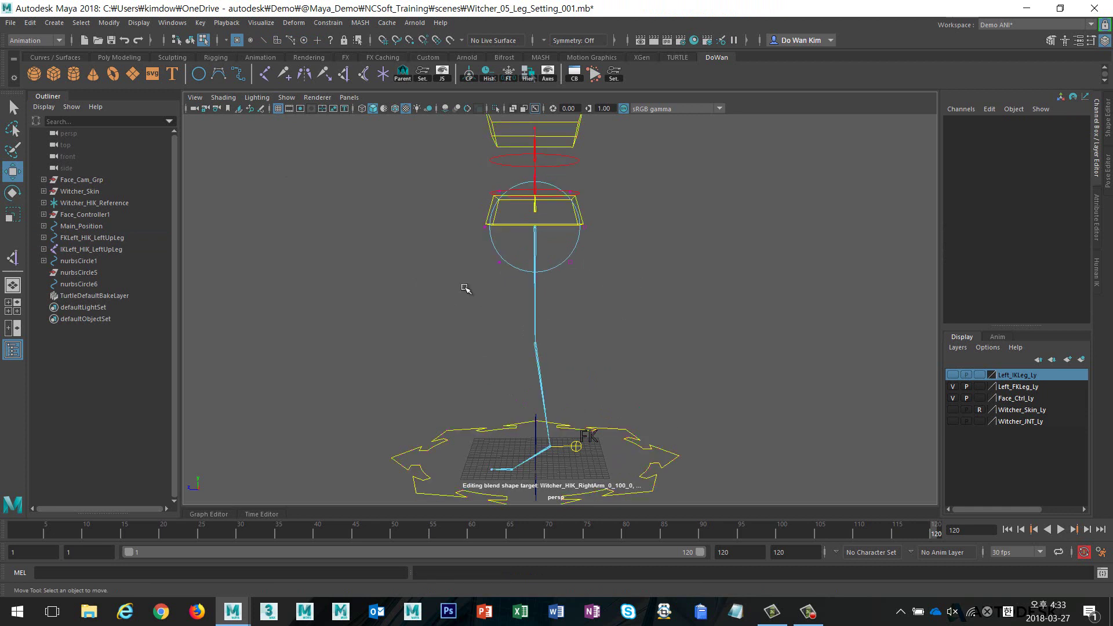
Select all CVs of nurbsCircleShape7 and rotate them upright onto the thigh bone
left_click_drag(657, 317, 350, 133)
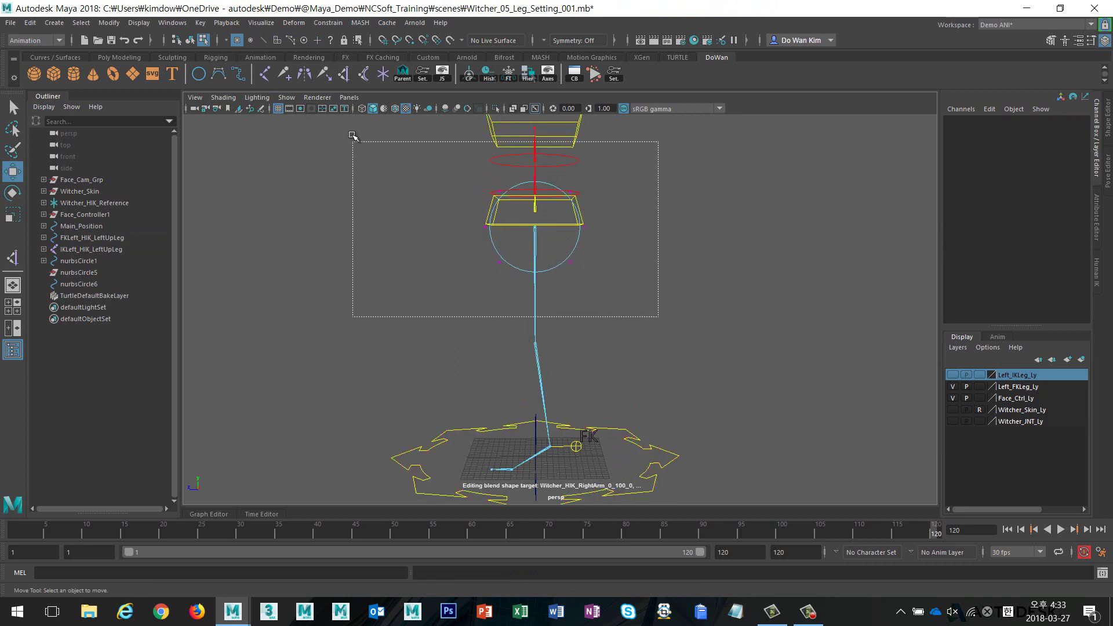
mouse_move(498, 247)
left_mouse_down("alt")
mouse_move(652, 244)
mouse_move(621, 248)
mouse_move(574, 229)
left_mouse_up("alt")
left_click(574, 230)
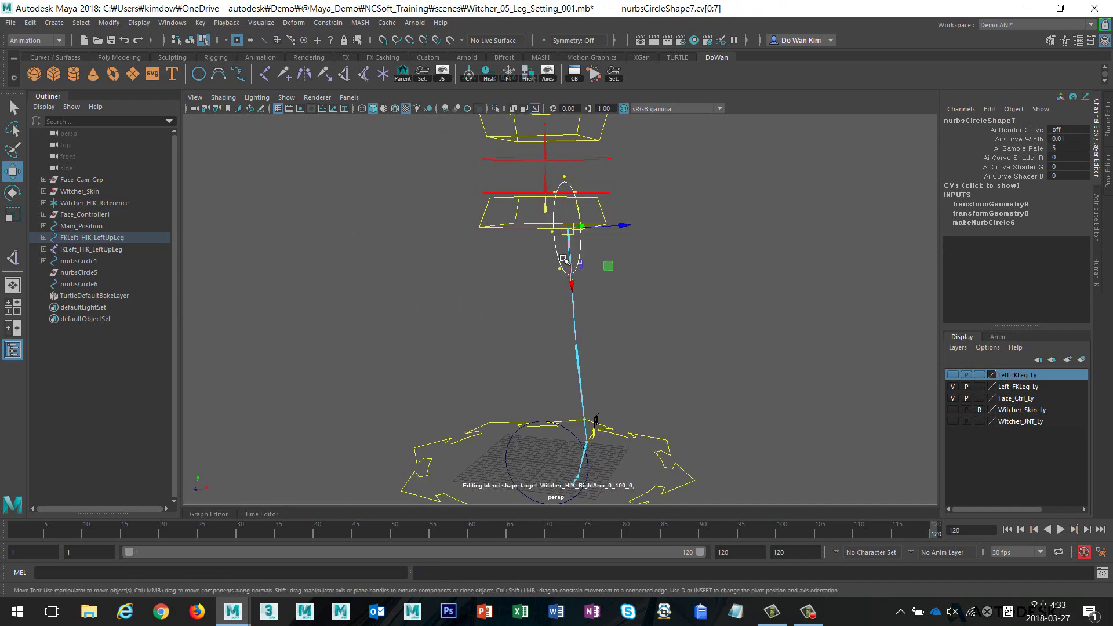
key("ctrl+z")
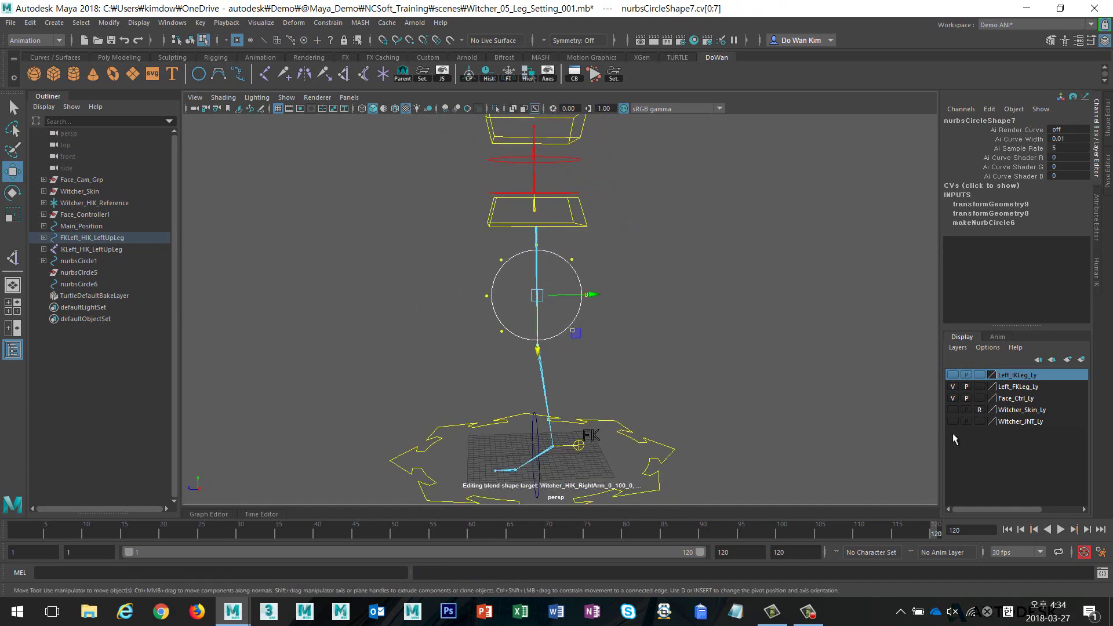
Show the Witcher_Skin_Ly mesh and scale the thigh circle narrower horizontally
left_click(953, 410)
scroll(638, 348, "up", 3)
scroll(584, 292, "up", 2)
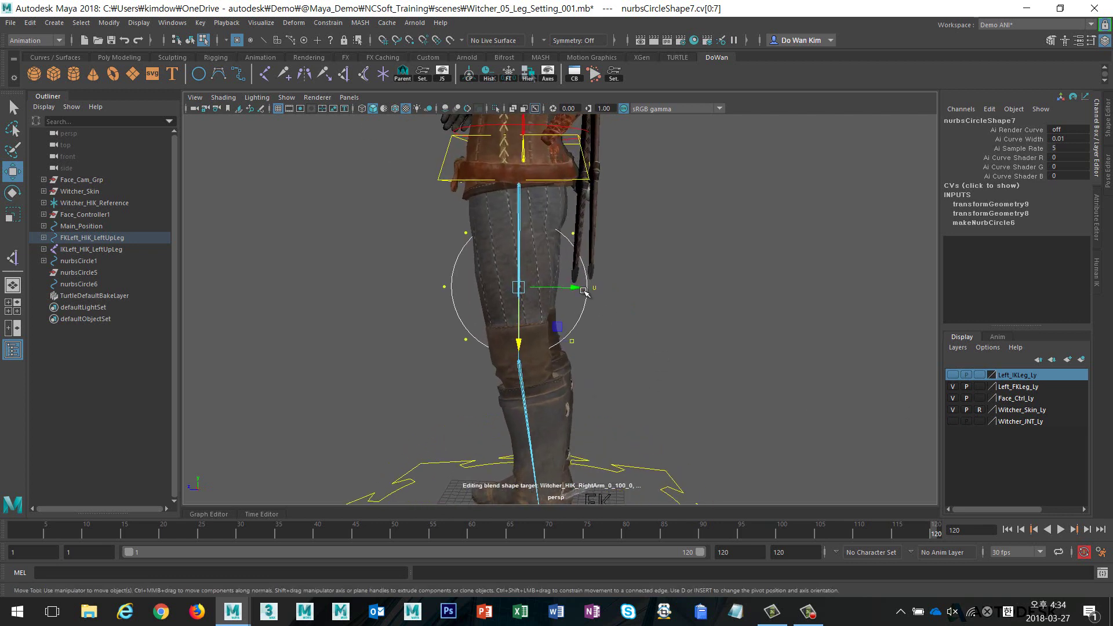
left_click(593, 287)
key("r")
left_click(444, 287, "shift")
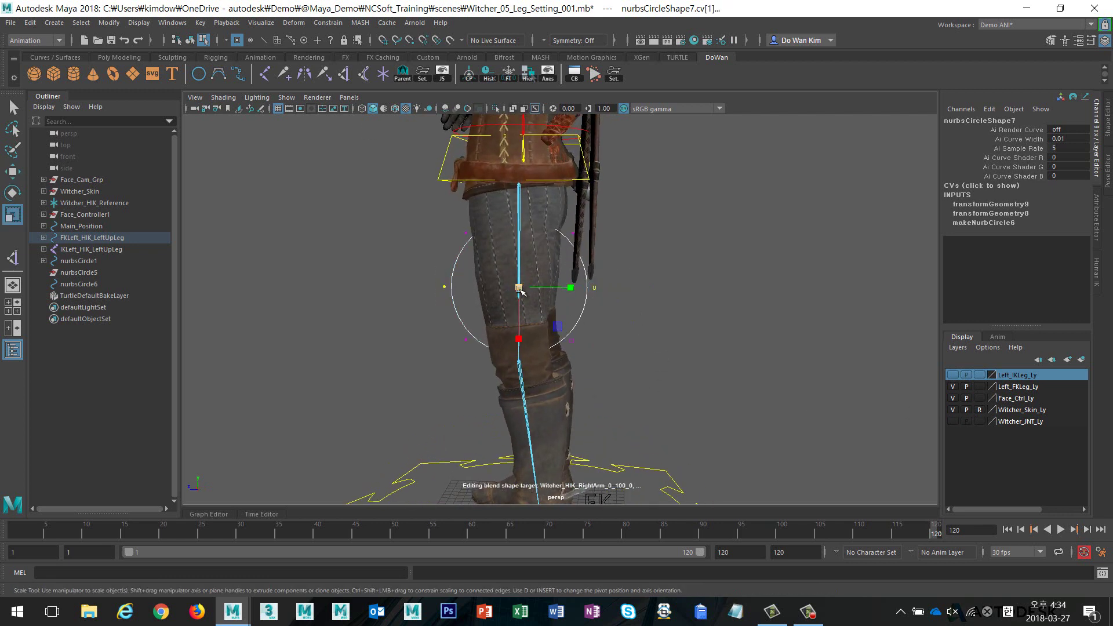
left_click_drag(572, 287, 553, 288)
Scale the circle's top and bottom CVs to stretch it taller along the thigh
mouse_move(431, 315)
left_mouse_down()
mouse_move(533, 353)
mouse_move(603, 355)
left_mouse_up()
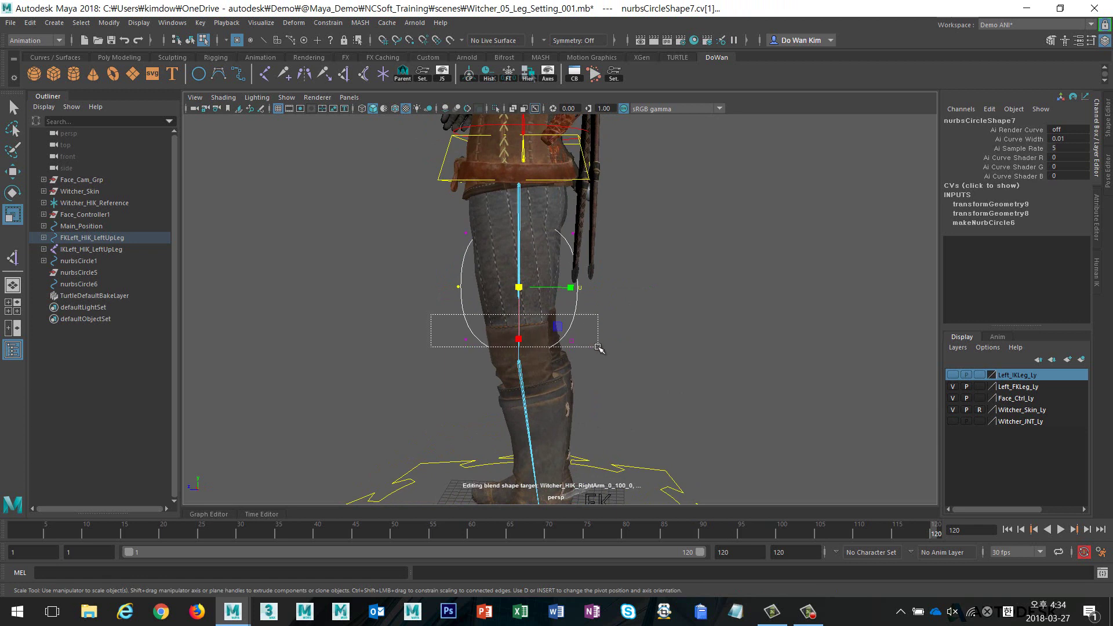
left_click_drag(443, 215, 615, 258)
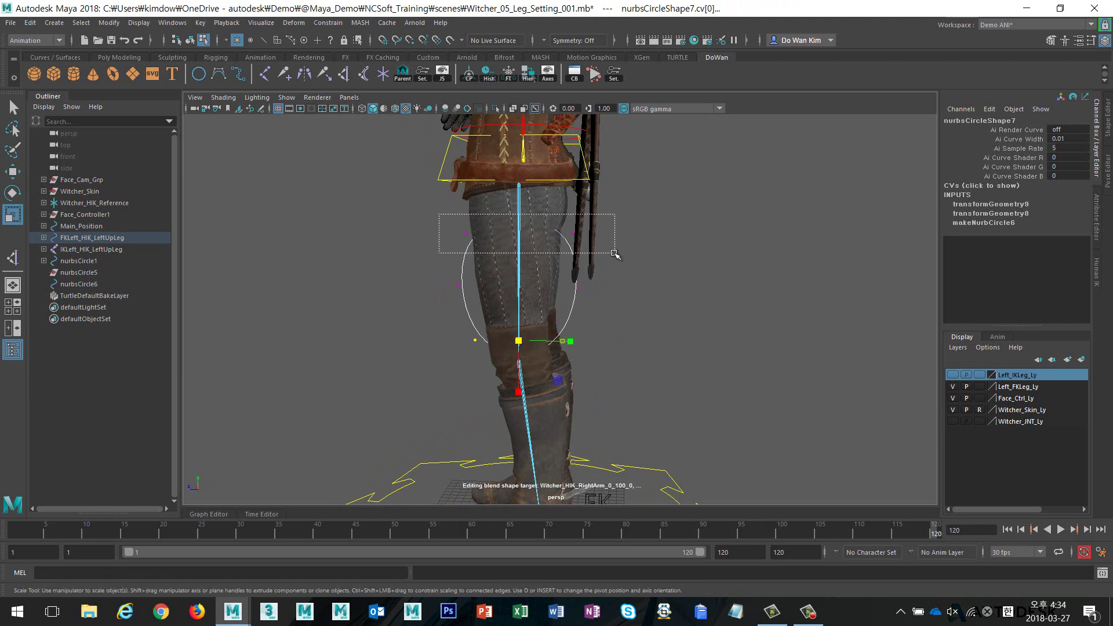
left_click_drag(525, 233, 536, 234)
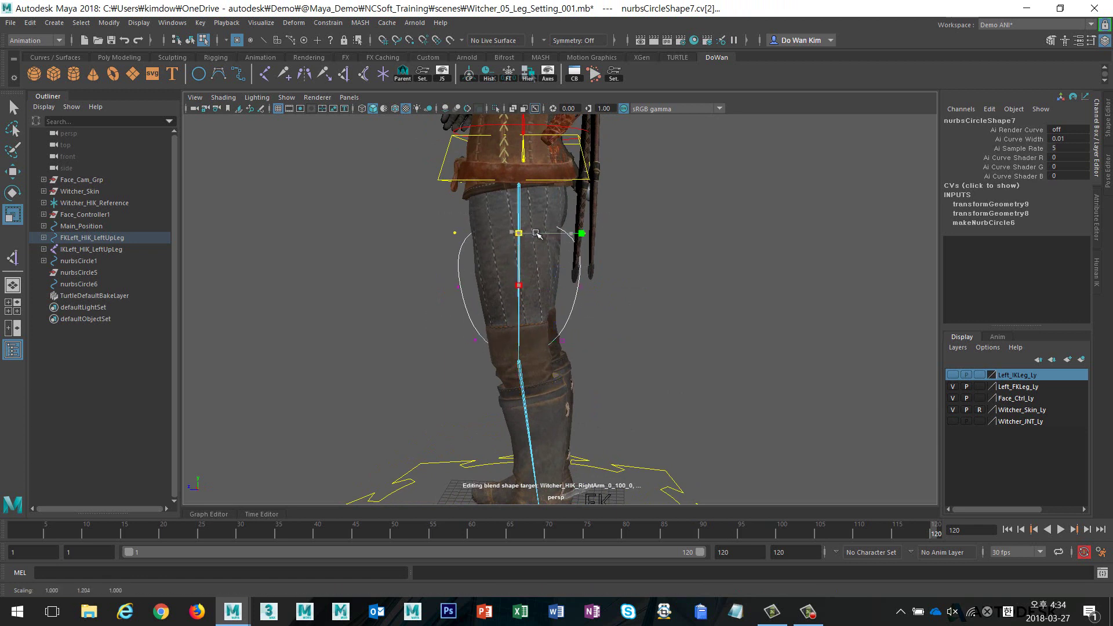
right_click(577, 301)
mouse_move(577, 302)
left_mouse_down("alt")
mouse_move(451, 213)
mouse_move(559, 335)
left_mouse_up("alt")
Move individual CVs outward to form an elongated loop around the upper leg
key("w")
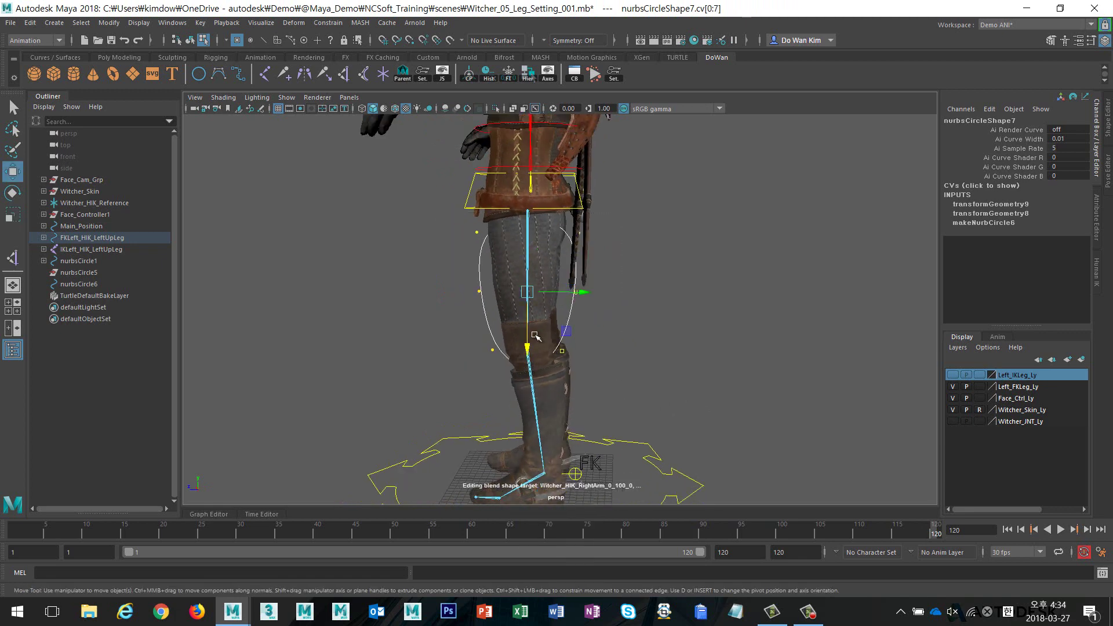
left_click(640, 330)
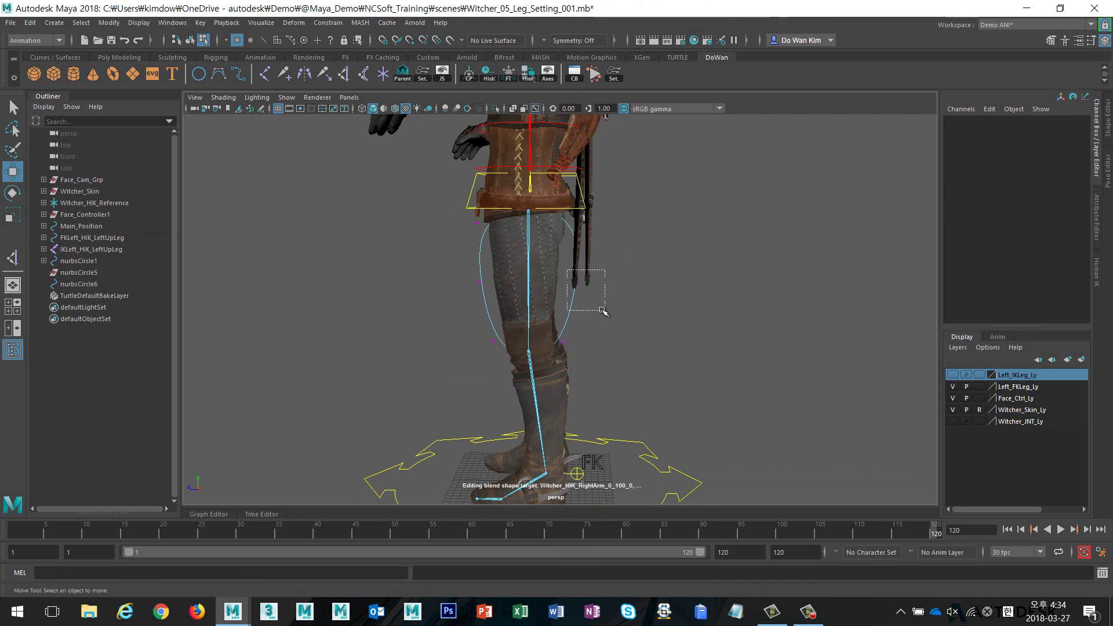
left_click_drag(603, 311, 602, 286)
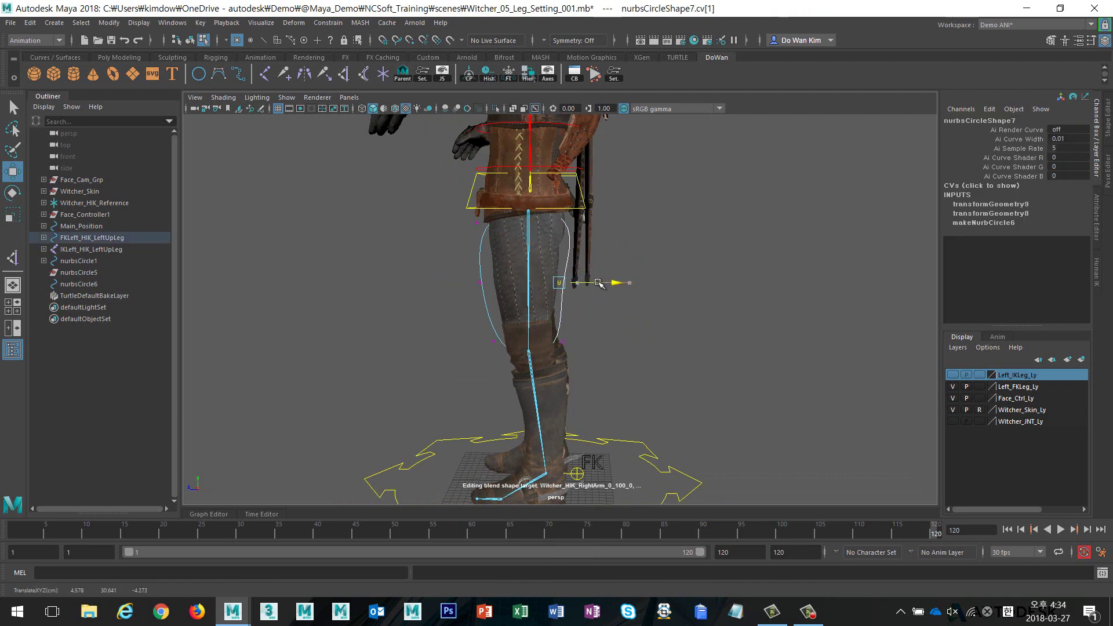
left_click_drag(660, 171, 541, 381)
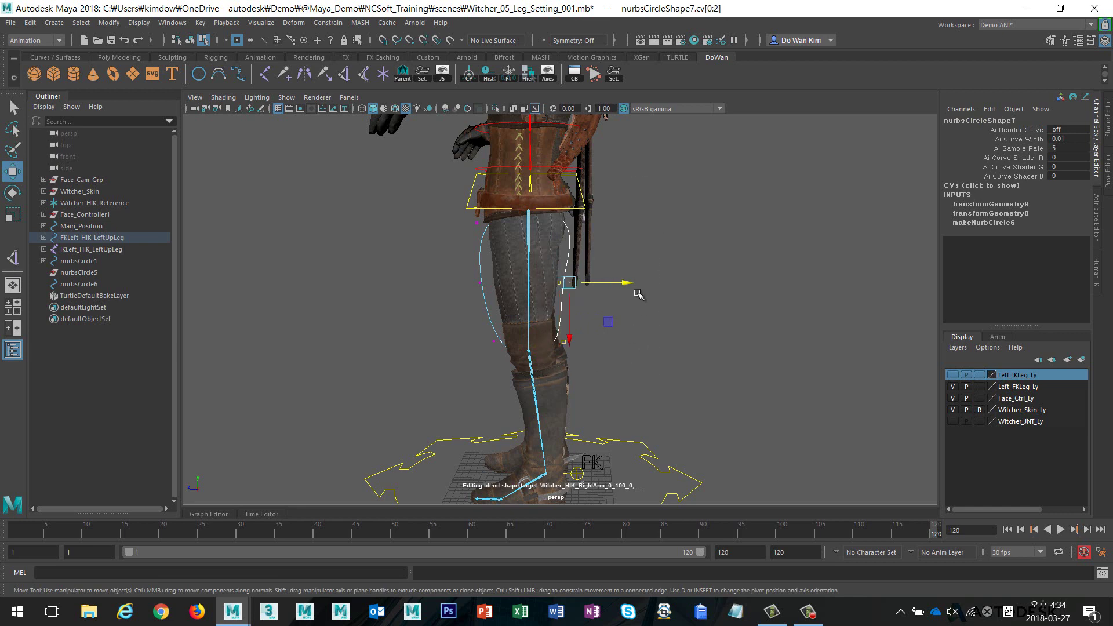
left_click_drag(620, 283, 632, 284)
left_click(661, 325)
Return to object mode and bring the lower legs and feet into view
left_click_drag(661, 325, 923, 378, "alt")
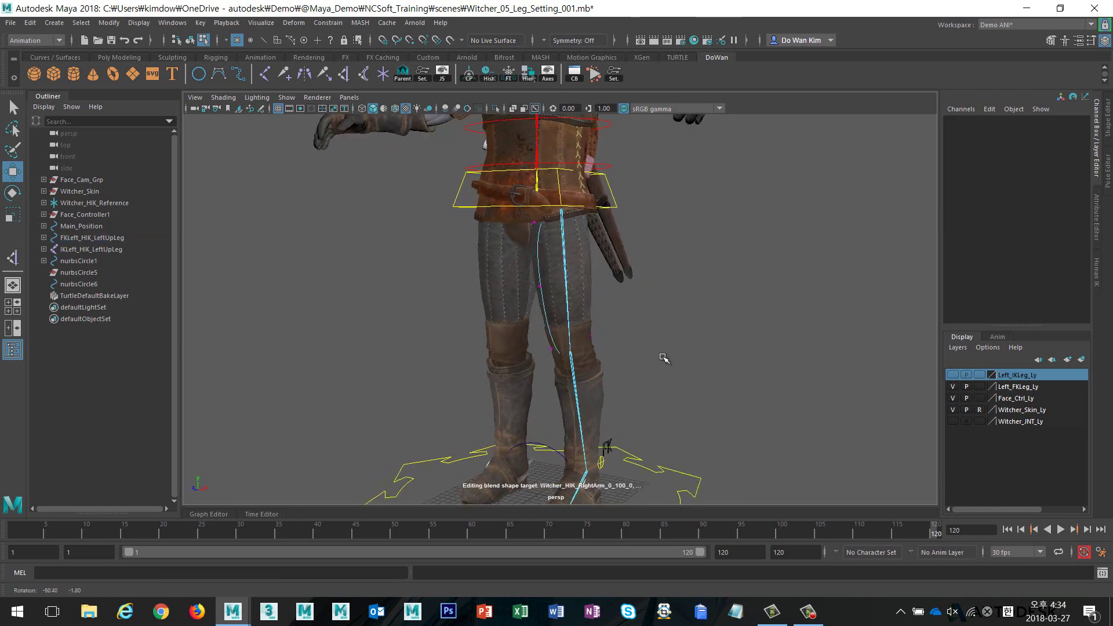
left_click(189, 40)
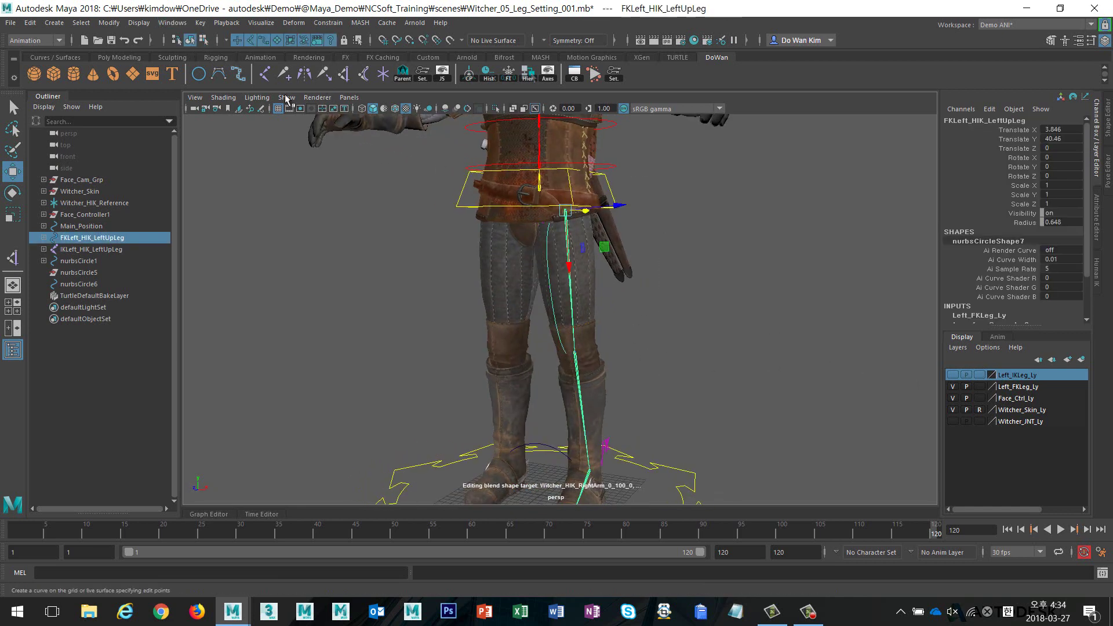
left_click_drag(551, 272, 627, 269, "alt")
middle_click_drag(627, 269, 635, 174, "alt")
left_click_drag(655, 221, 555, 338, "alt")
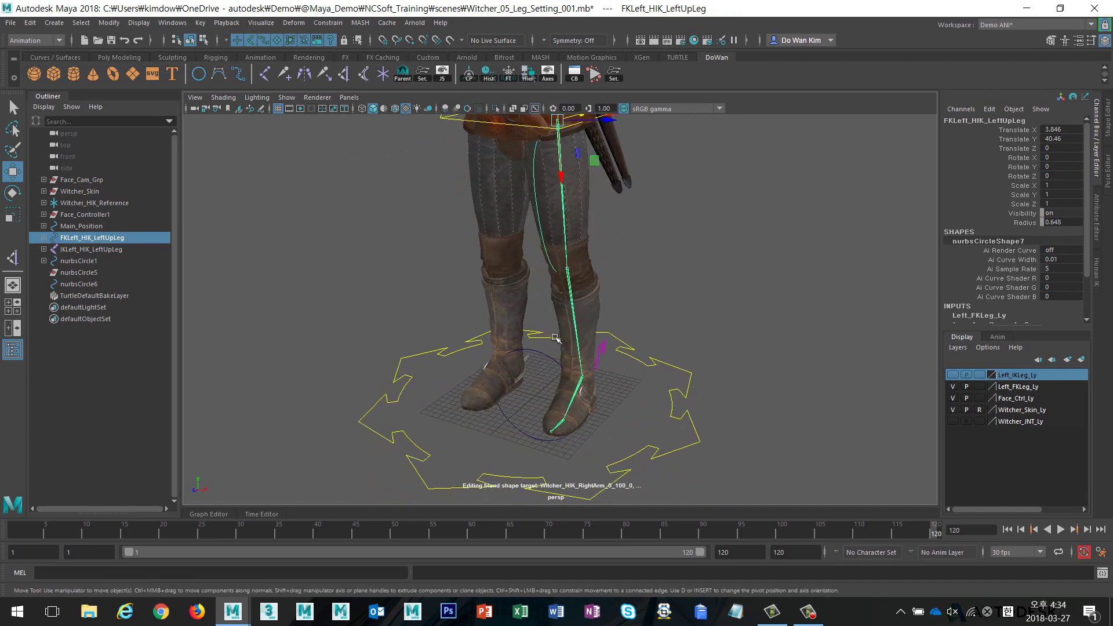
Parent the nurbsCircleShape7 shape under the FK knee joint FKLeft_HIK_LeftLeg
key("ctrl+z")
middle_click_drag(704, 372, 767, 315, "alt")
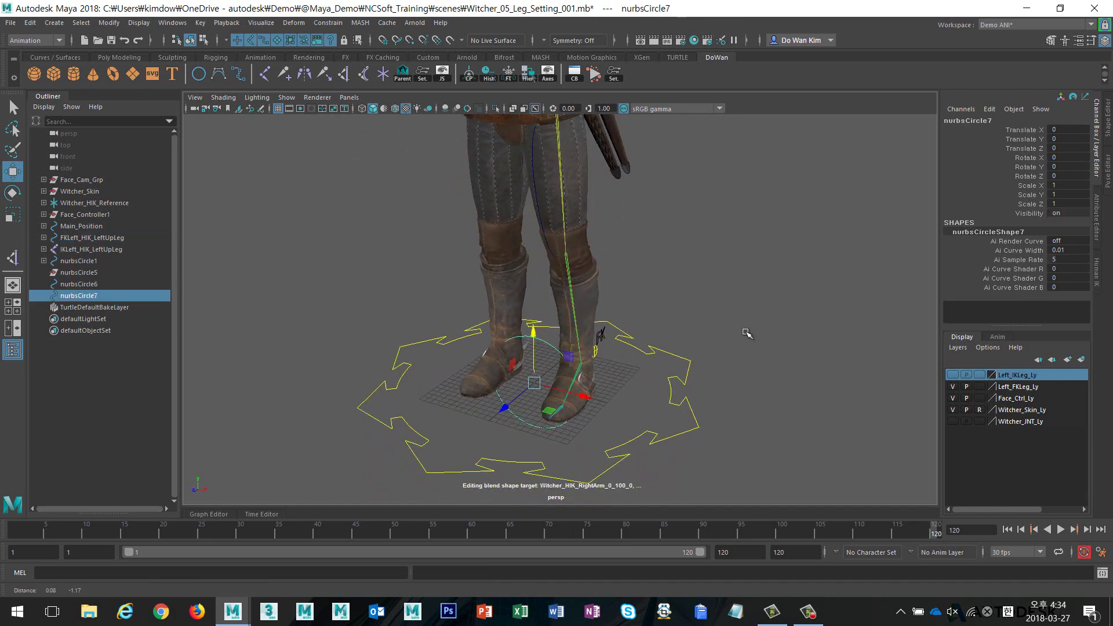
key("Down")
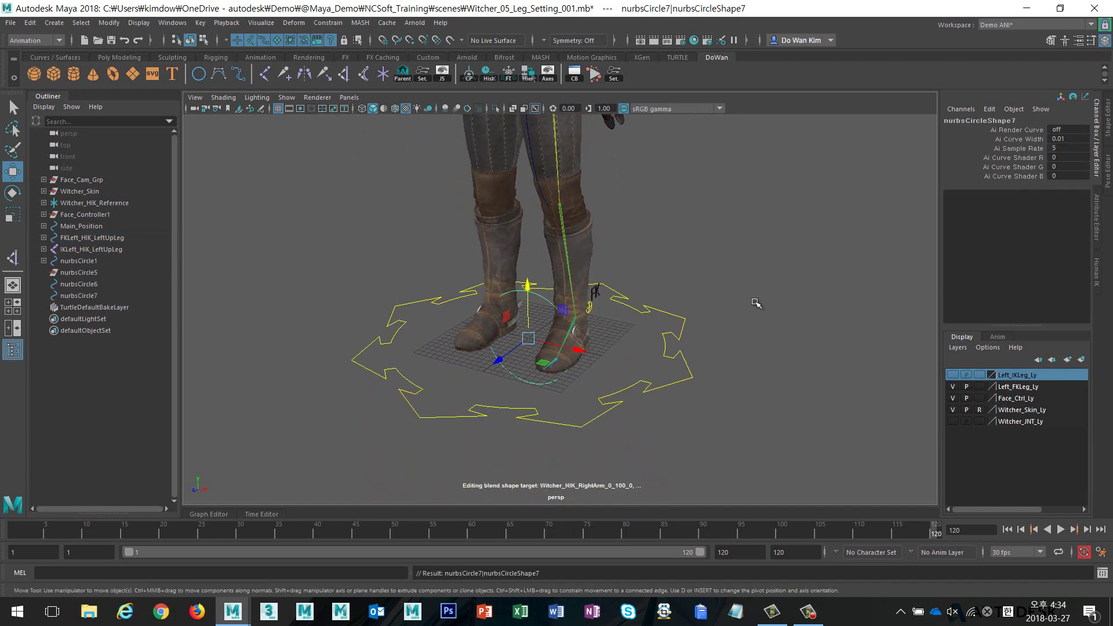
left_click_drag(756, 303, 676, 279, "alt")
left_click(573, 244)
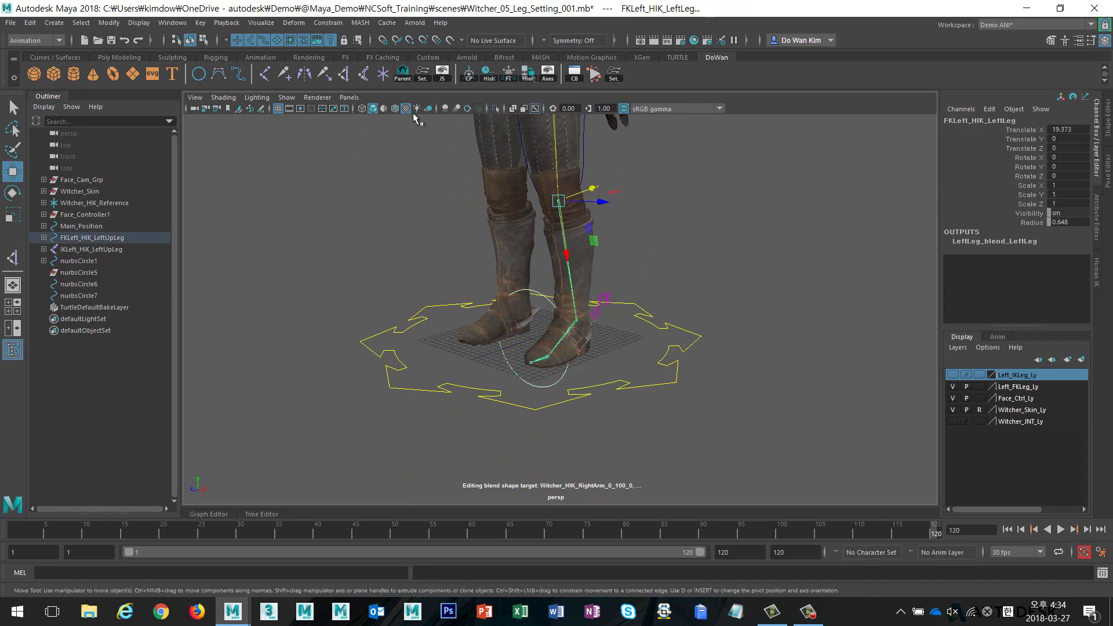
key("Down")
left_click_drag(414, 125, 325, 116, "alt")
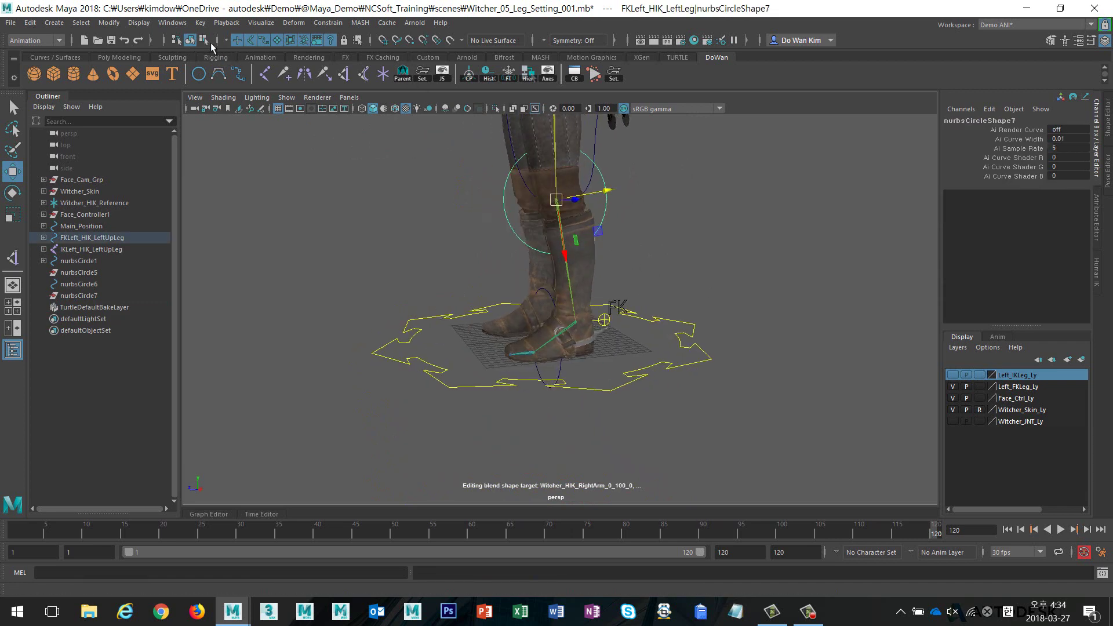
Move the circle's CVs down toward the boot and scale them narrower around the shin
left_click(204, 40)
mouse_move(498, 173)
left_mouse_down("alt")
mouse_move(485, 194)
mouse_move(623, 295)
left_mouse_up("alt")
mouse_move(550, 279)
left_mouse_down()
mouse_move(562, 343)
mouse_move(603, 302)
left_mouse_up()
key("r")
left_click_drag(464, 277, 633, 313)
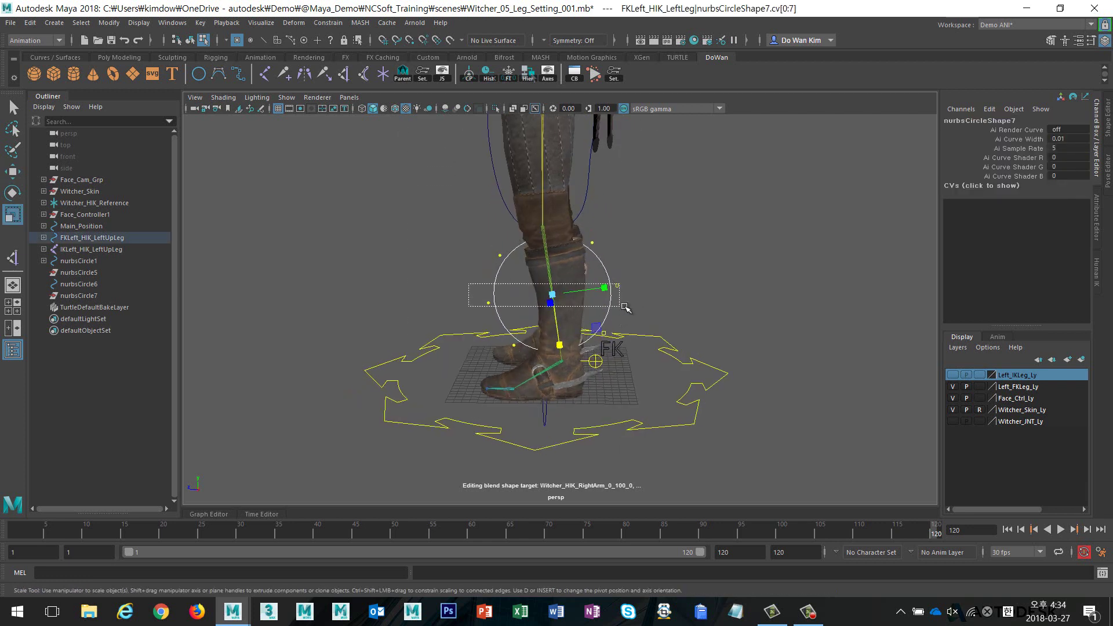
left_click_drag(571, 294, 548, 296)
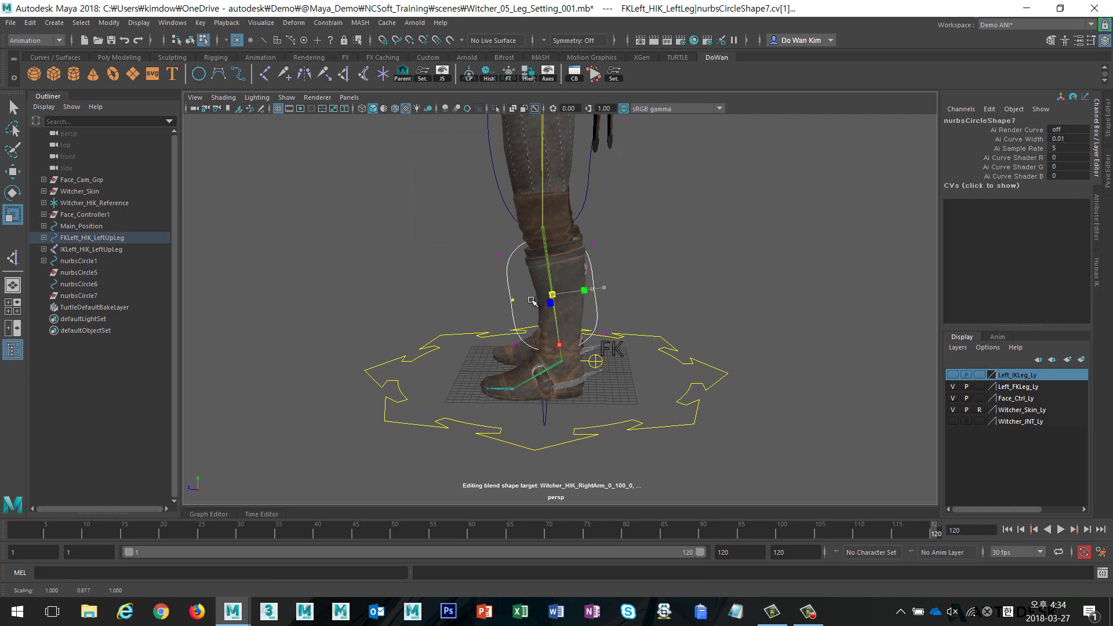
Move the side and bottom CVs to fit the shin, then return to object mode
left_click_drag(457, 220, 516, 378)
key("w")
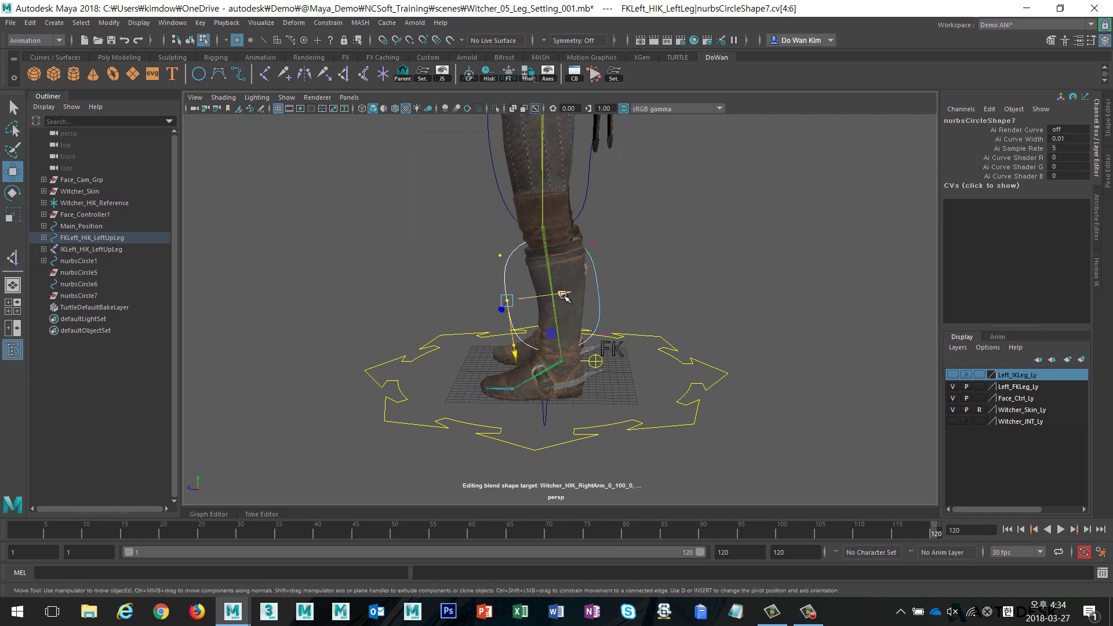
left_click_drag(571, 293, 583, 296)
left_click_drag(578, 242, 641, 258)
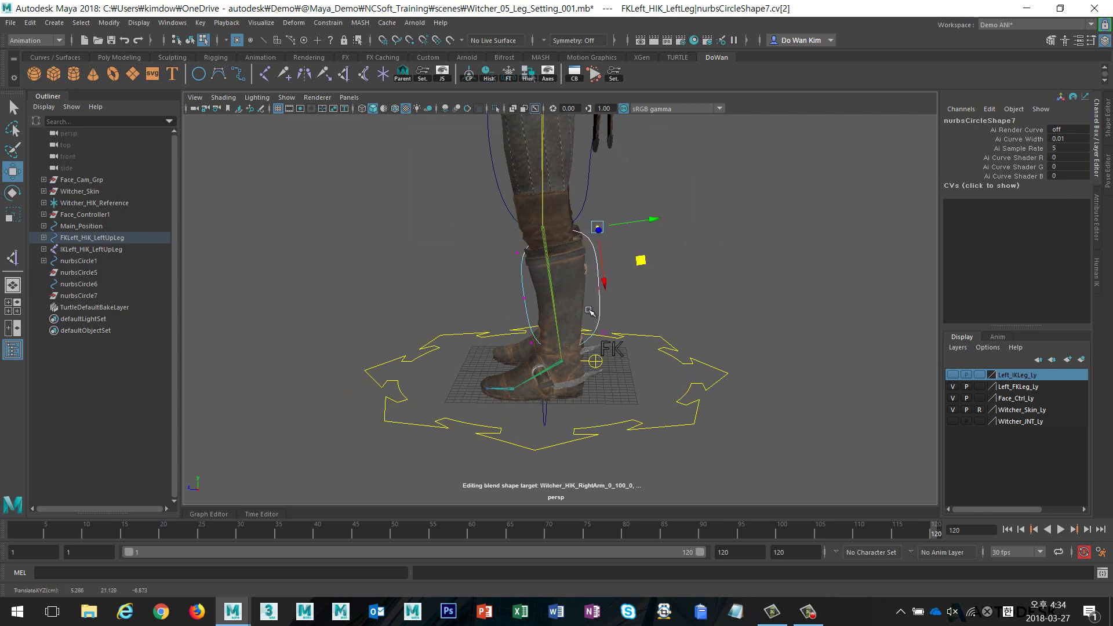
left_click(605, 335)
left_click_drag(647, 367, 643, 322)
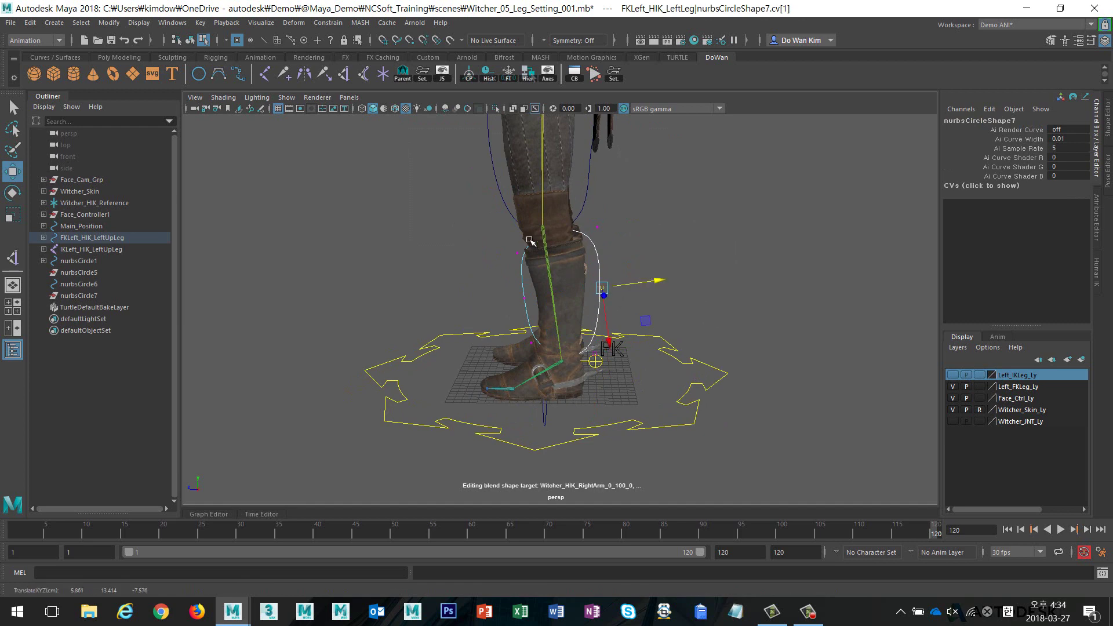
left_click_drag(500, 235, 543, 354)
mouse_move(571, 293)
left_mouse_down()
mouse_move(556, 324)
mouse_move(515, 293)
left_mouse_up()
left_click(190, 40)
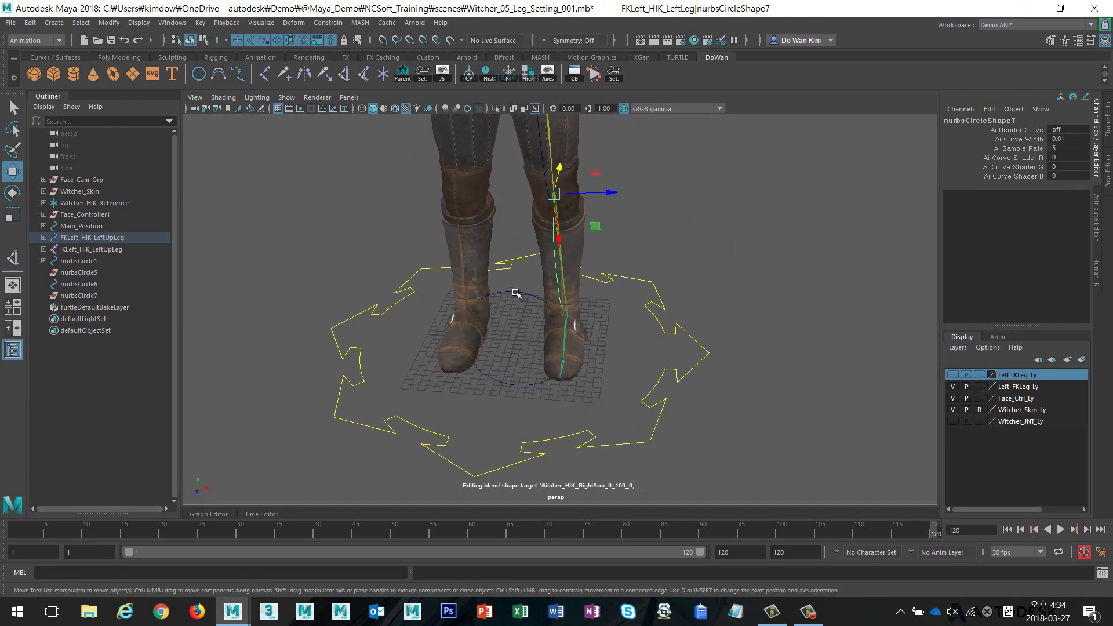
Create circle nurbsCircle8 and parent its shape to the ankle joint FKLeft_HIK_LeftFoot
key("ctrl+d")
left_click_drag(666, 325, 600, 331, "alt")
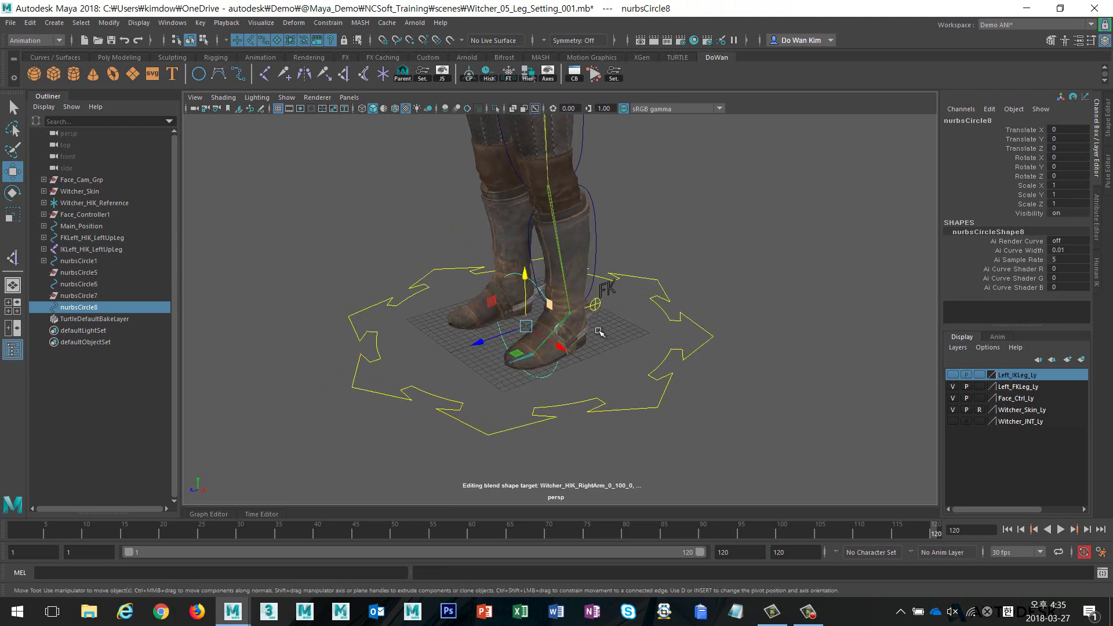
right_click_drag(600, 331, 612, 361, "alt")
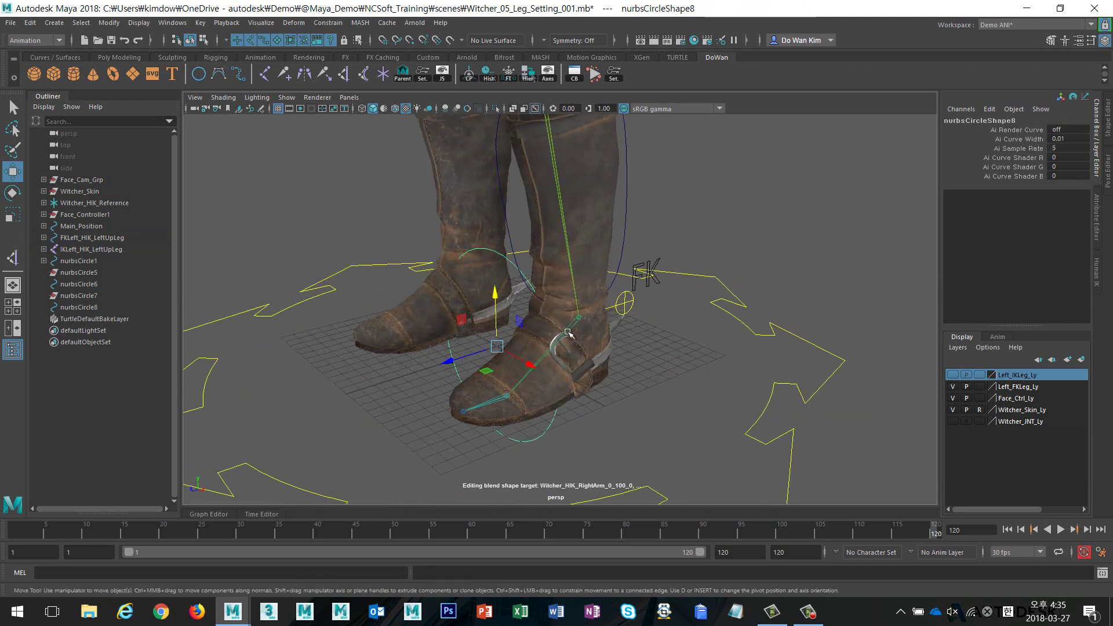
left_click(578, 334)
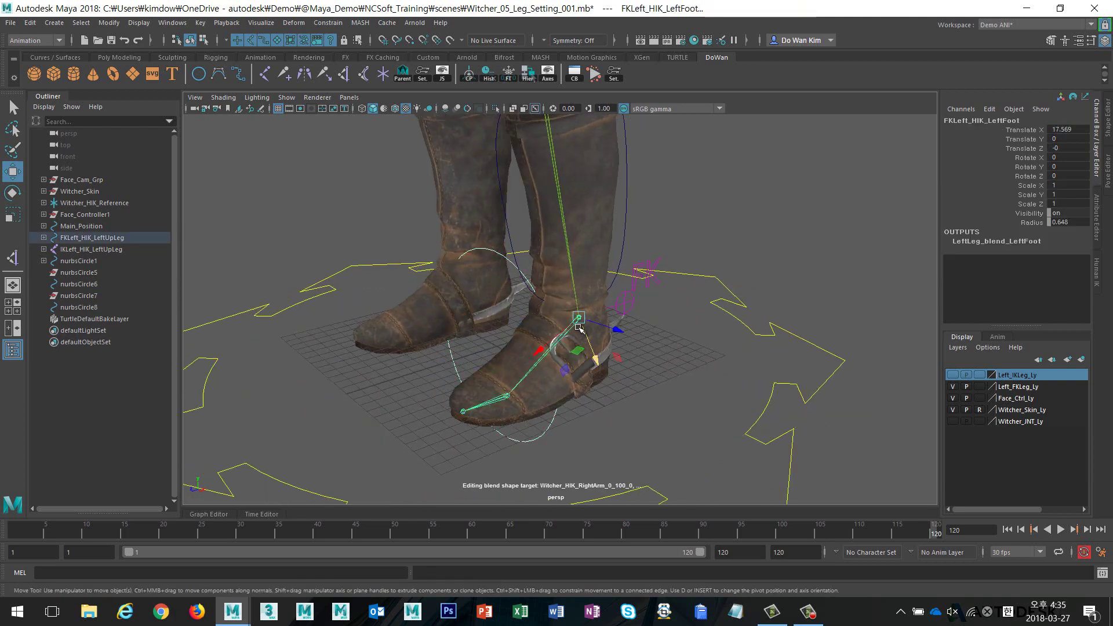
left_click(402, 74)
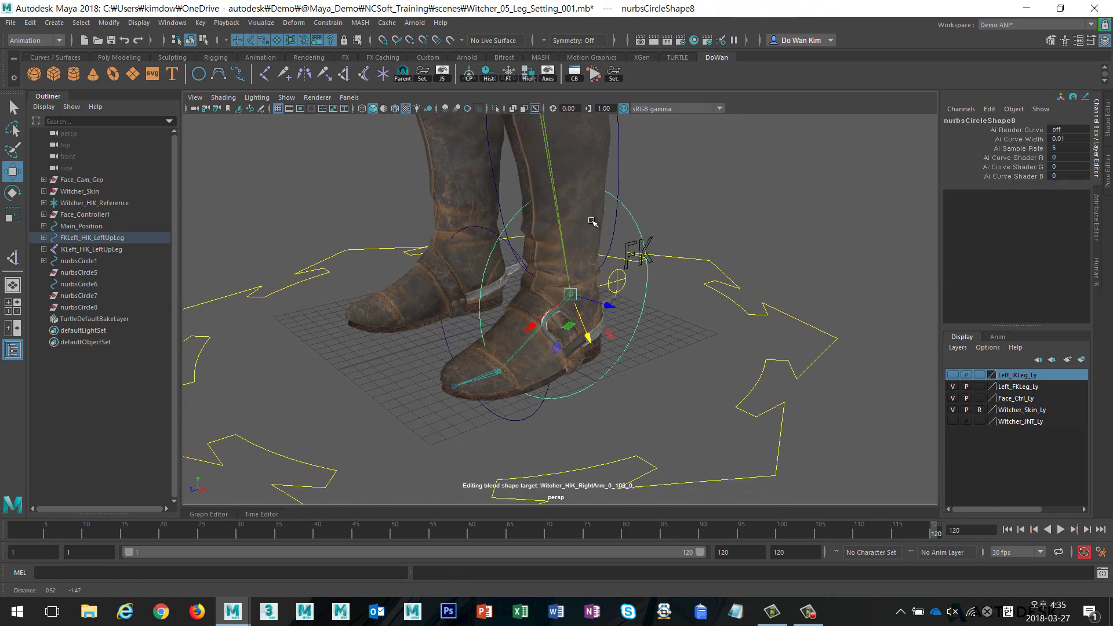
mouse_move(579, 223)
left_mouse_down("alt")
mouse_move(706, 287)
mouse_move(650, 278)
left_mouse_up("alt")
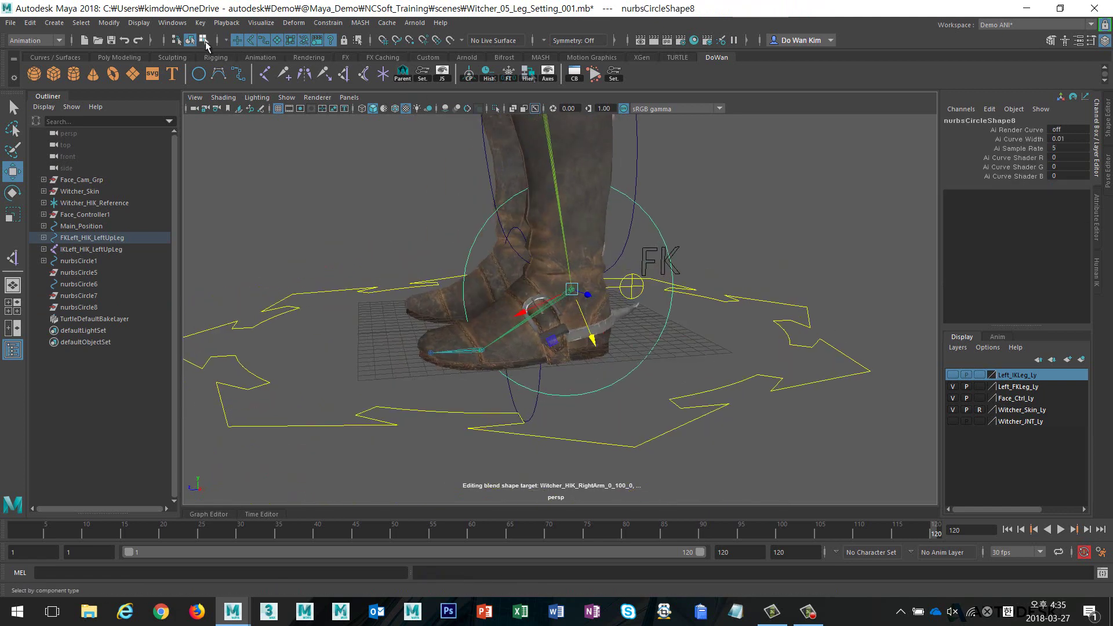
In component mode, select all the circle's CVs and scale them narrower across the ankle
left_click(204, 40)
left_click_drag(406, 244, 464, 221, "alt")
left_click_drag(471, 155, 626, 197)
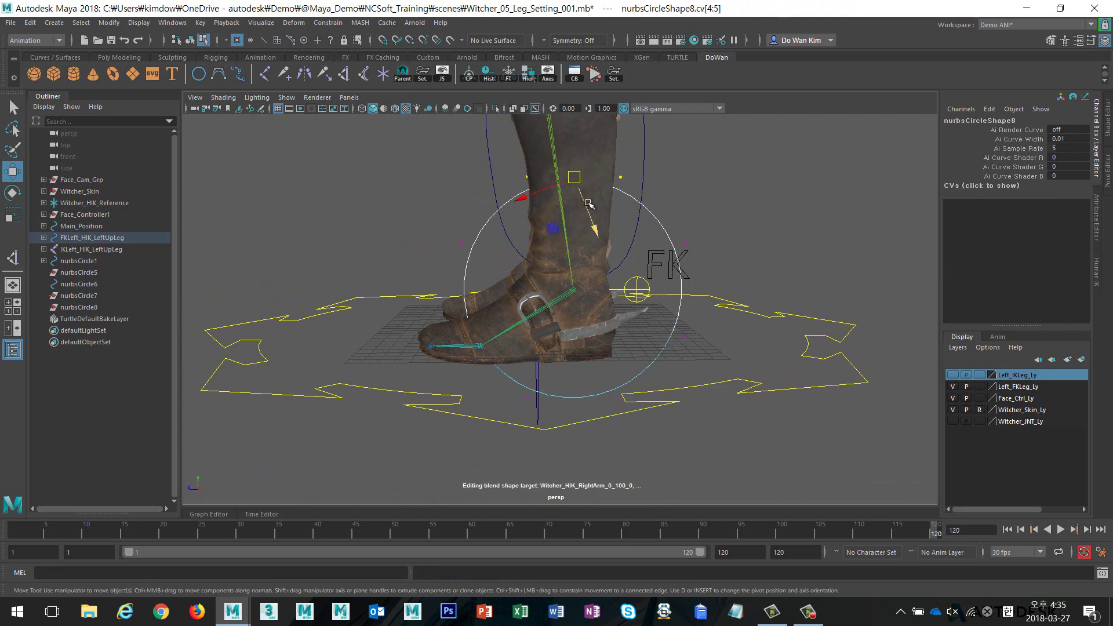
left_click_drag(409, 163, 806, 503)
key("r")
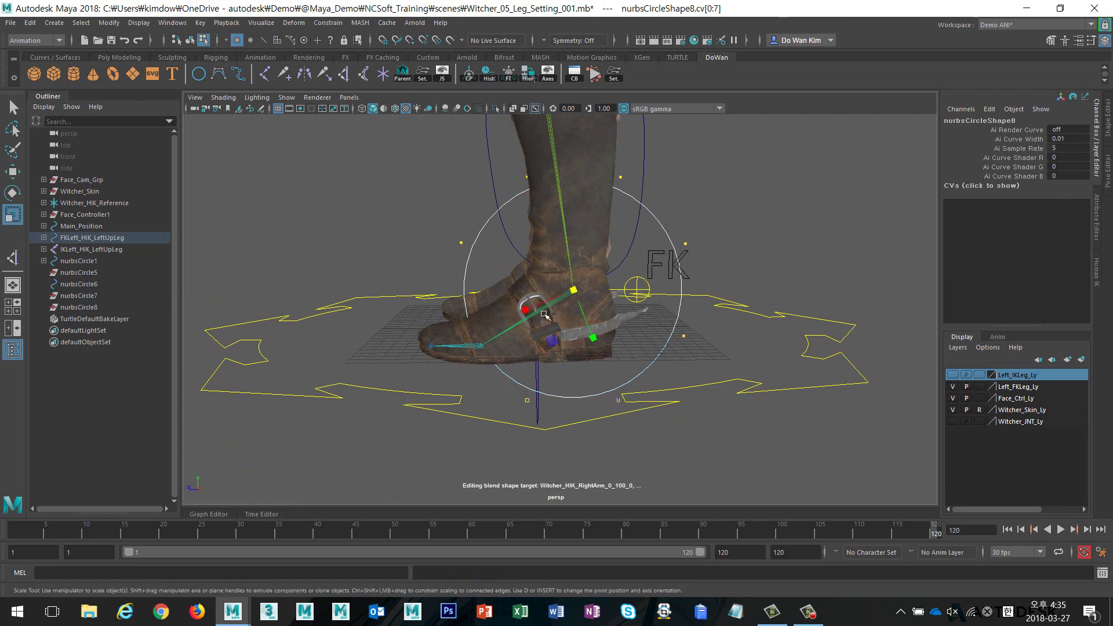
left_click_drag(546, 317, 547, 306)
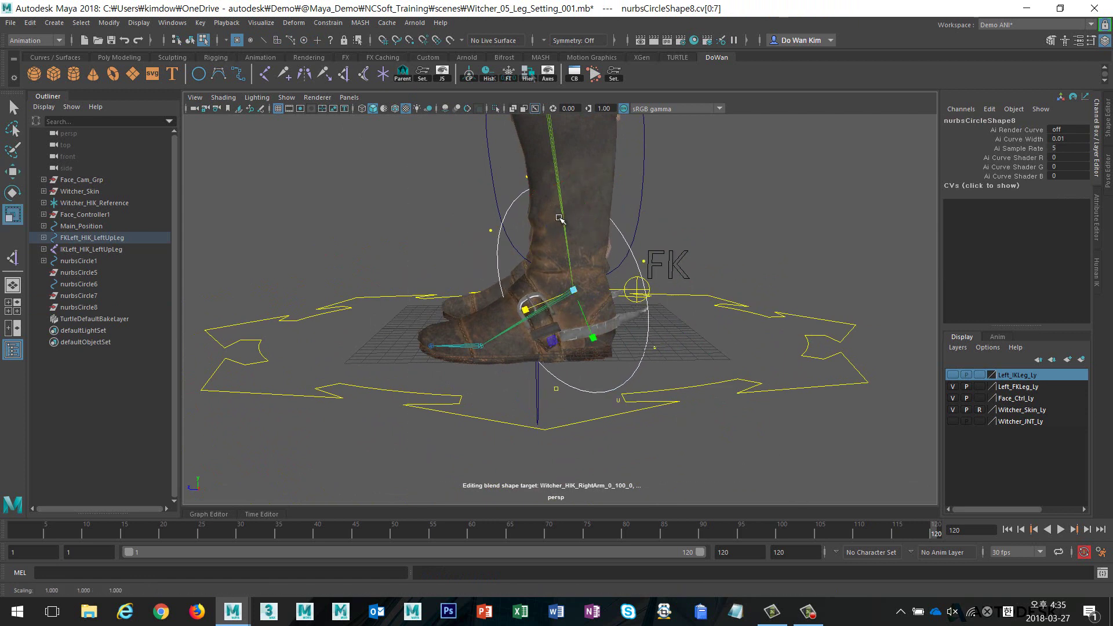
Pull the circle's top CVs down and shift a side CV to wrap the boot
mouse_move(506, 157)
left_mouse_down()
mouse_move(551, 200)
mouse_move(522, 217)
left_mouse_up()
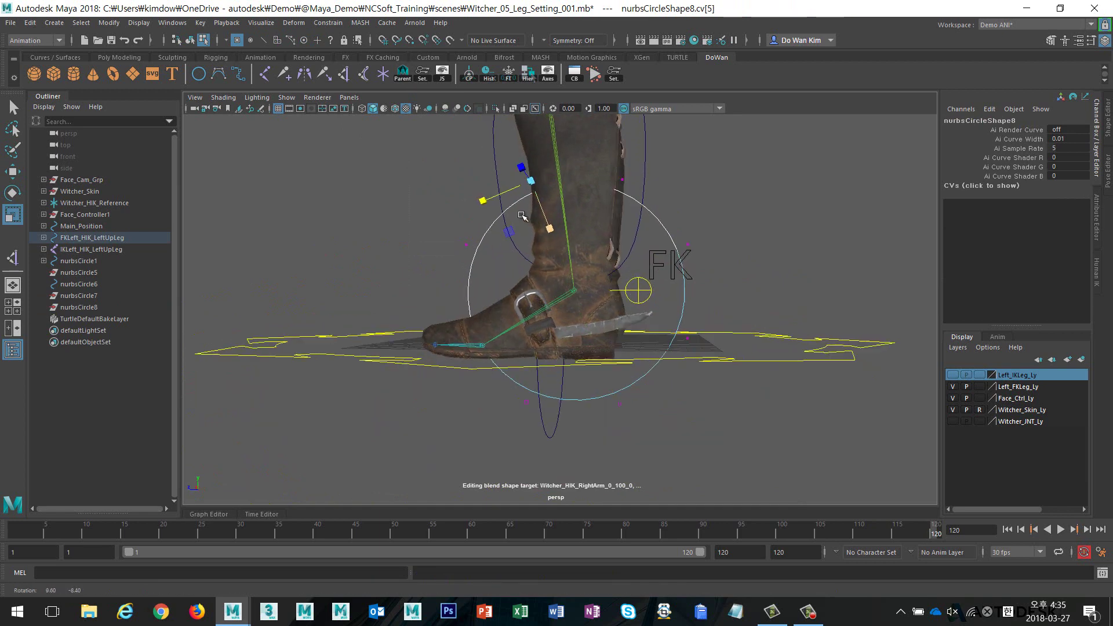
left_click_drag(650, 150, 467, 216)
key("w")
left_click_drag(592, 207, 606, 243)
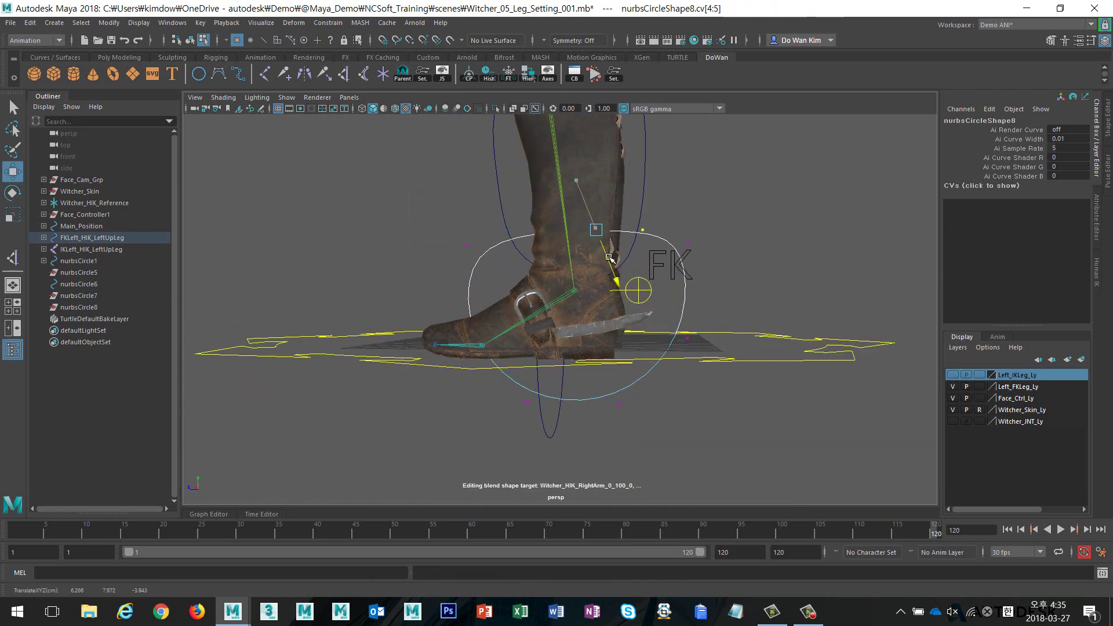
left_click(466, 244)
middle_click_drag(448, 294, 496, 305)
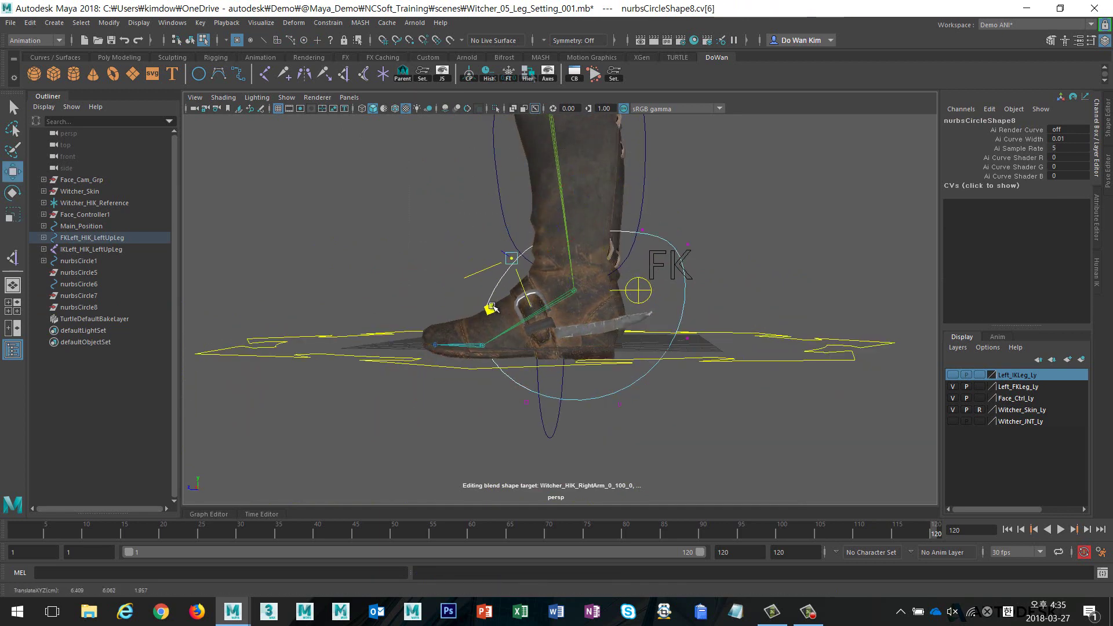
Move the right-side and bottom CVs to fit the loop around the ankle
left_click_drag(665, 219, 723, 364)
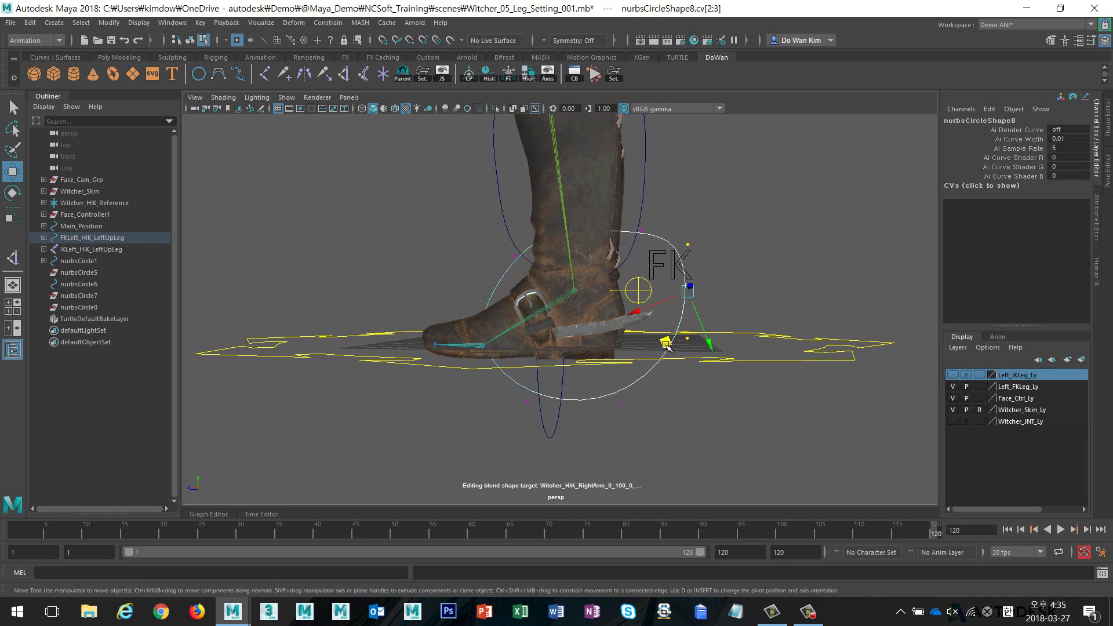
middle_click_drag(668, 346, 634, 374)
left_click_drag(505, 383, 635, 447)
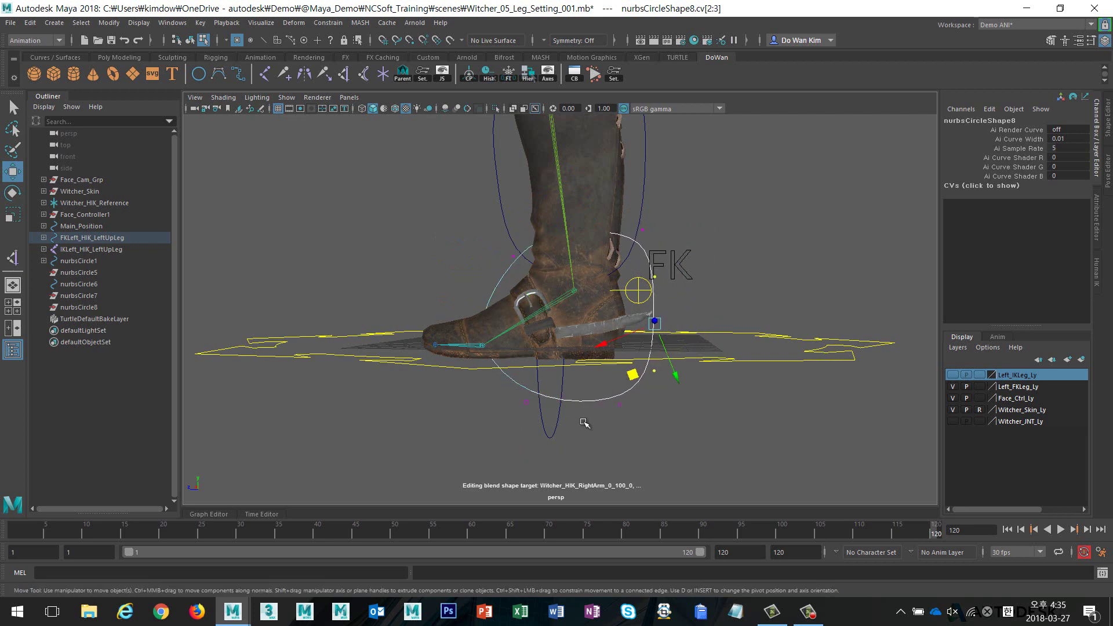
left_click_drag(551, 454, 564, 432)
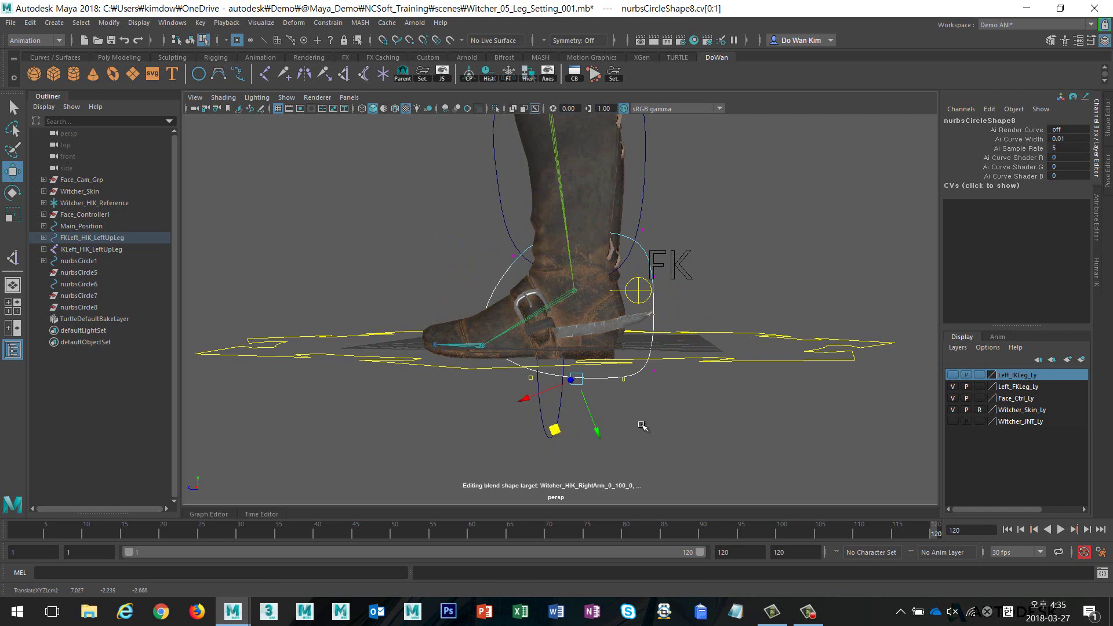
middle_click_drag(563, 434, 603, 440)
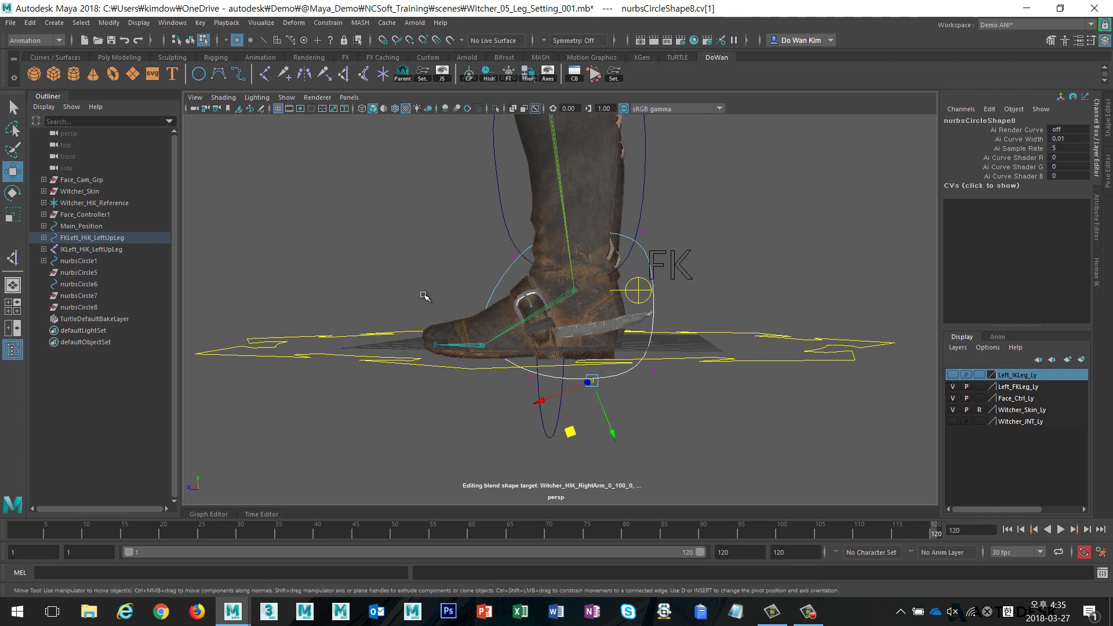
mouse_move(444, 316)
left_mouse_down()
mouse_move(500, 406)
mouse_move(498, 367)
left_mouse_up()
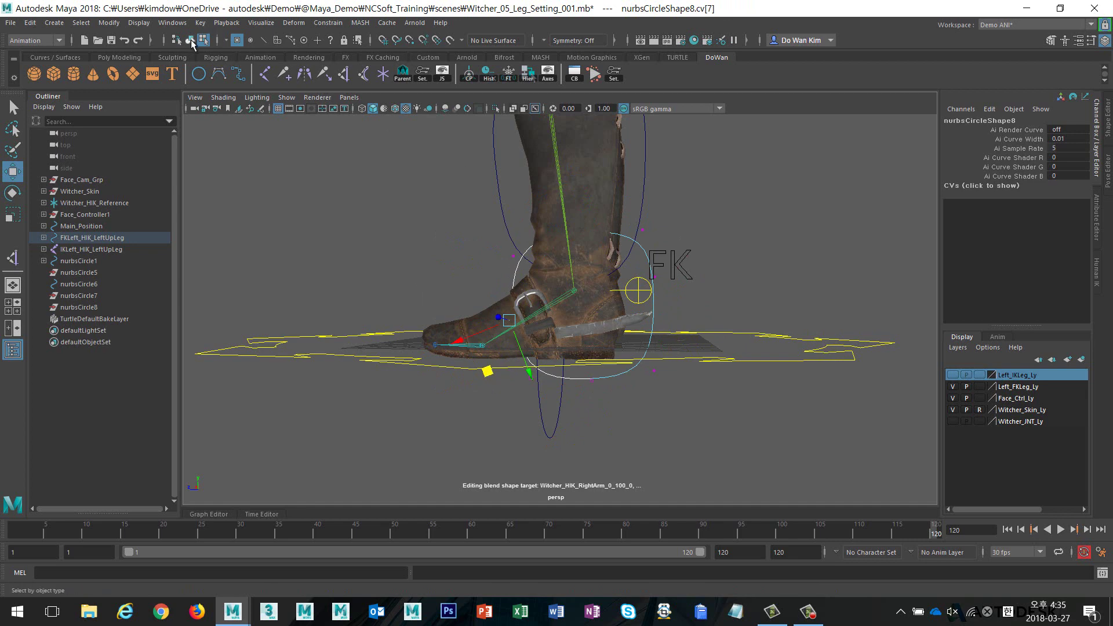
Parent the nurbsCircleShape6 shape under the toe joint FKLeft_HIK_LeftToeBase
left_click(191, 39)
left_click_drag(377, 290, 447, 371, "alt")
left_click(447, 383)
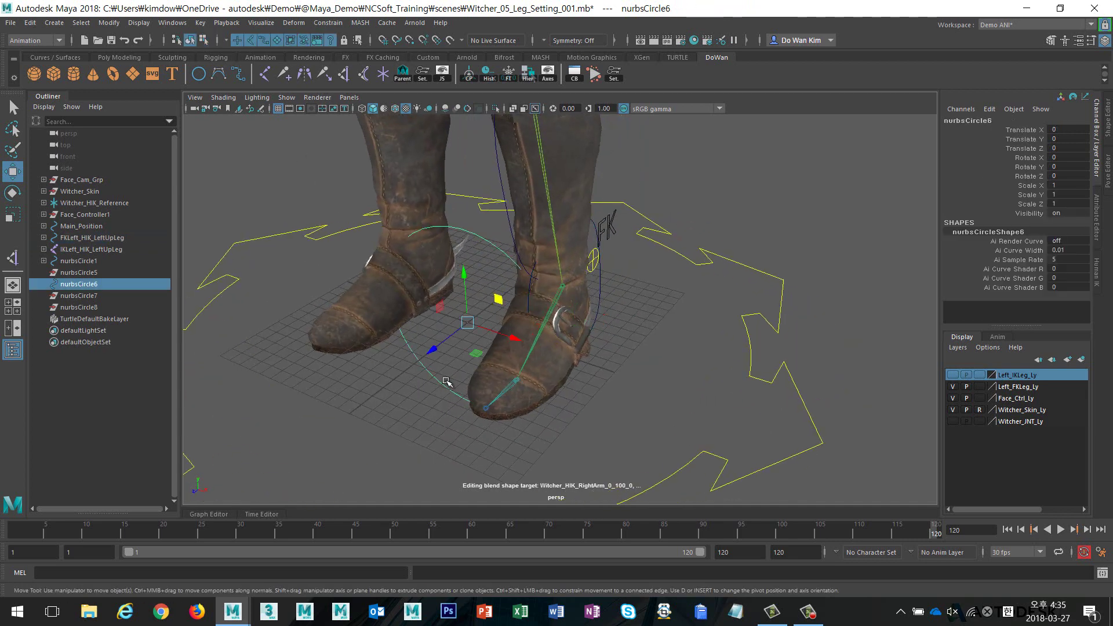
key("Down")
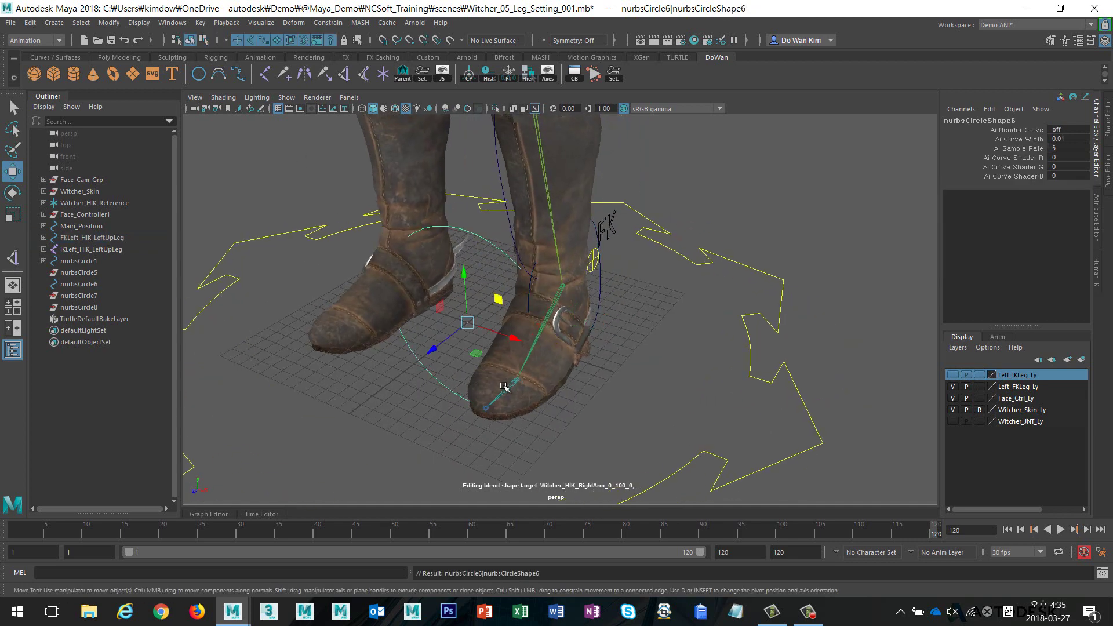
left_click(508, 384)
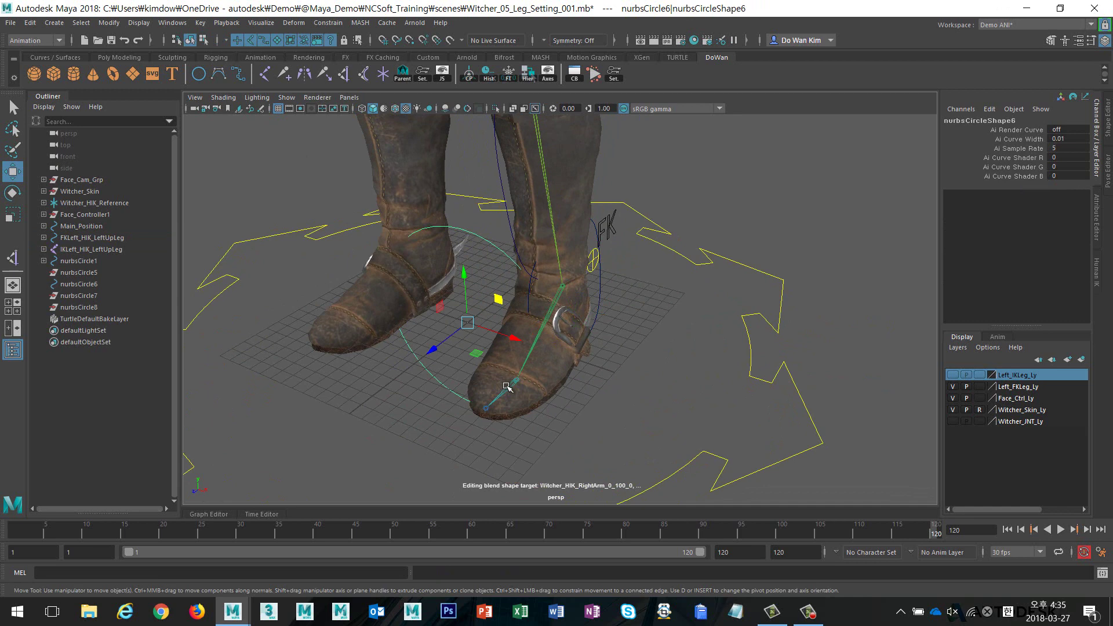
left_click(403, 72)
left_click_drag(579, 302, 413, 273, "alt")
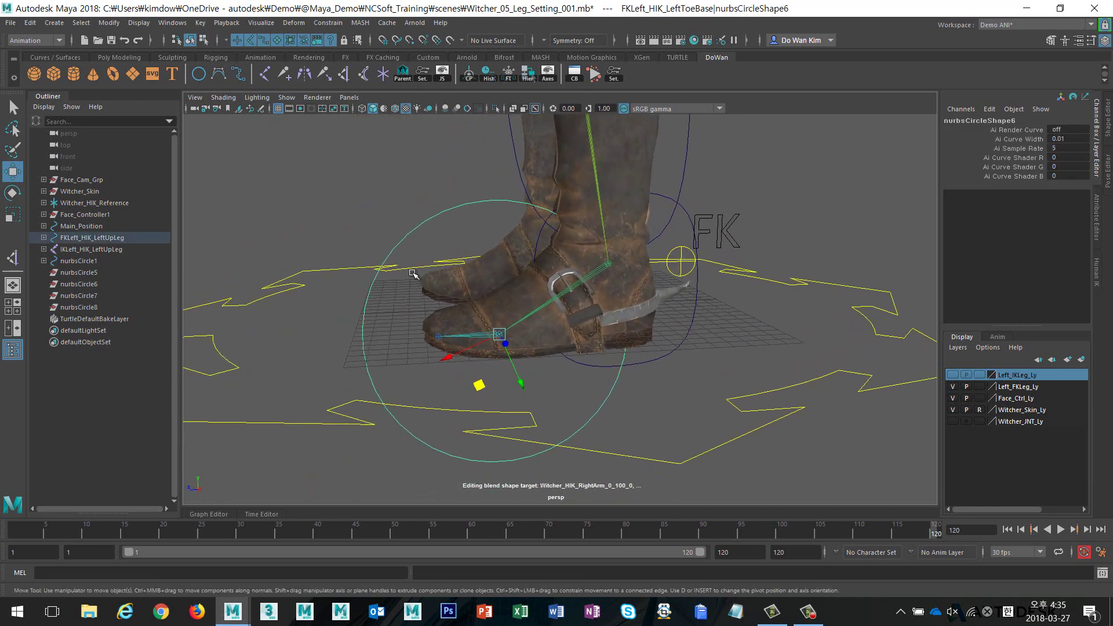
In component mode, raise the toe circle's lower CVs toward the toe
left_click(203, 40)
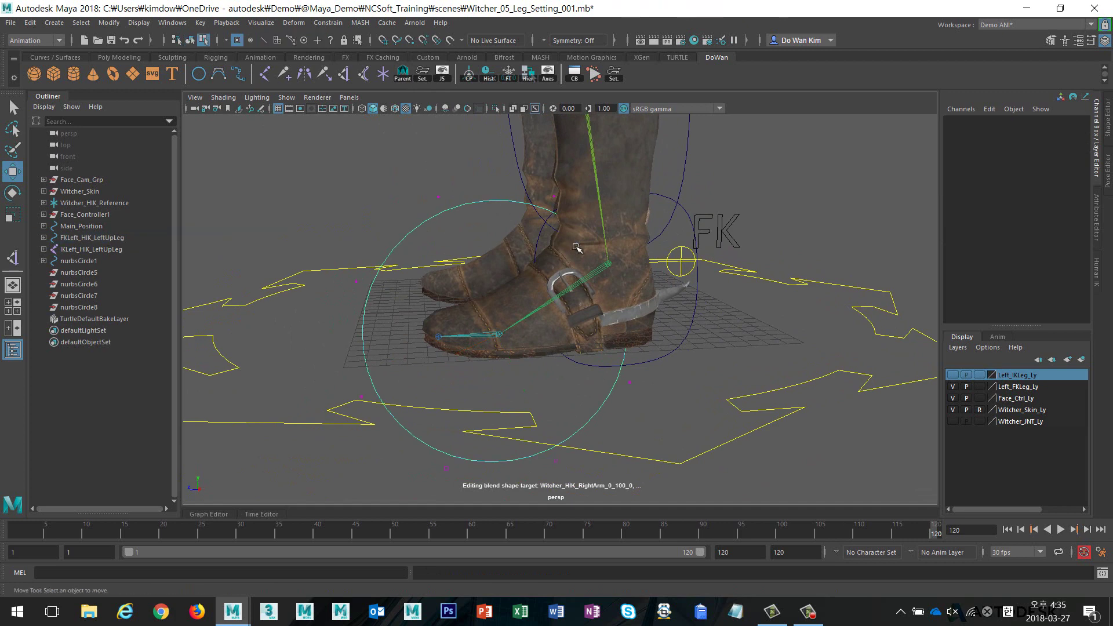
left_click_drag(580, 290, 486, 291, "alt")
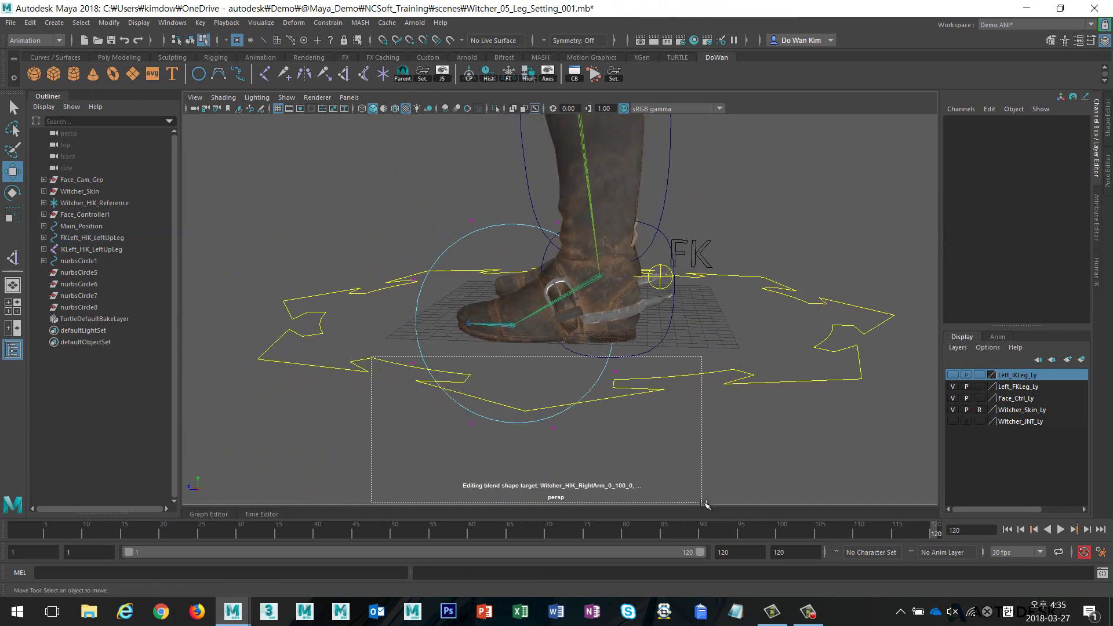
left_click_drag(371, 355, 711, 511)
key("r")
left_click_drag(600, 450, 455, 396)
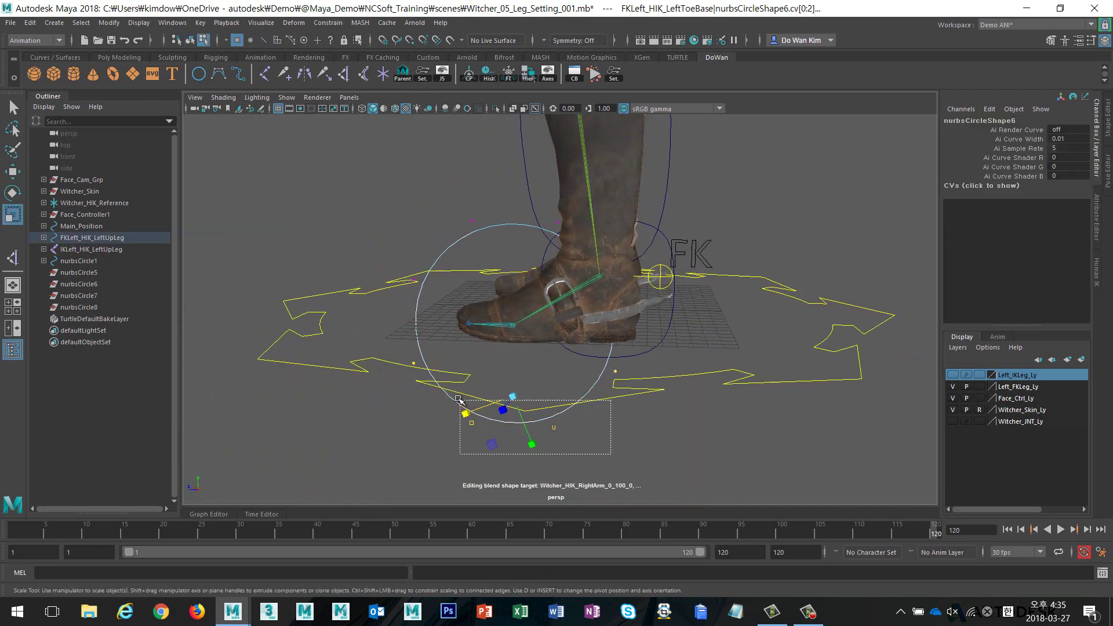
key("w")
middle_click_drag(491, 473, 497, 416)
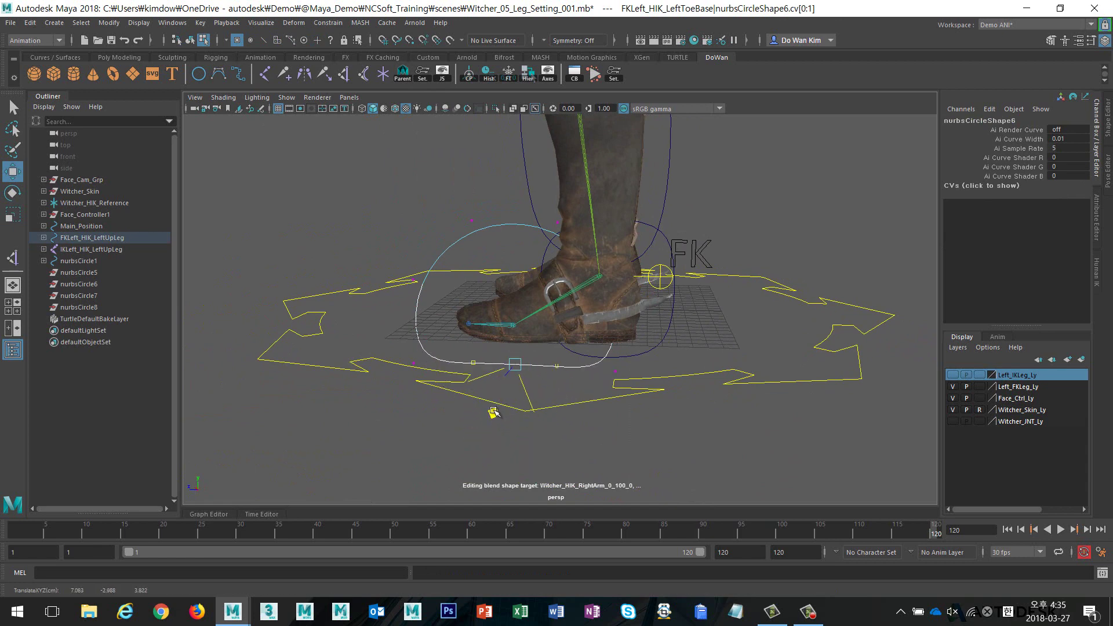
left_click(414, 364)
left_click_drag(464, 441, 467, 413, "alt")
left_click_drag(387, 420, 415, 392)
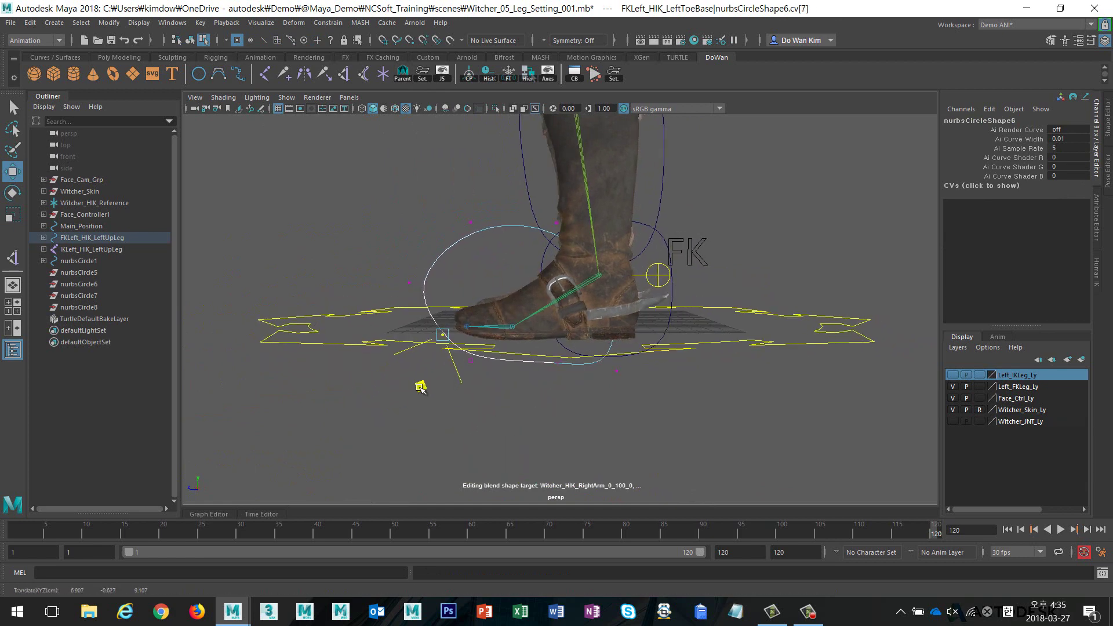
Adjust further toe-circle CVs along the boot side from a close side view
mouse_move(556, 405)
left_mouse_down()
mouse_move(501, 349)
mouse_move(483, 363)
left_mouse_up()
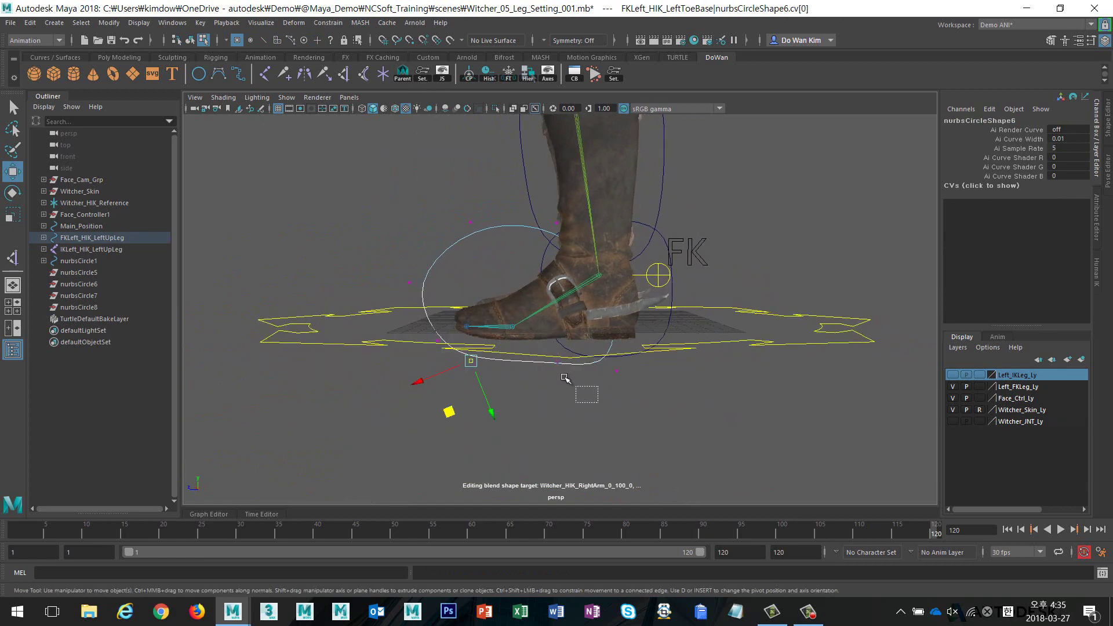
mouse_move(566, 378)
left_mouse_down("shift")
mouse_move(531, 350)
mouse_move(608, 363)
mouse_move(562, 169)
left_mouse_up("shift")
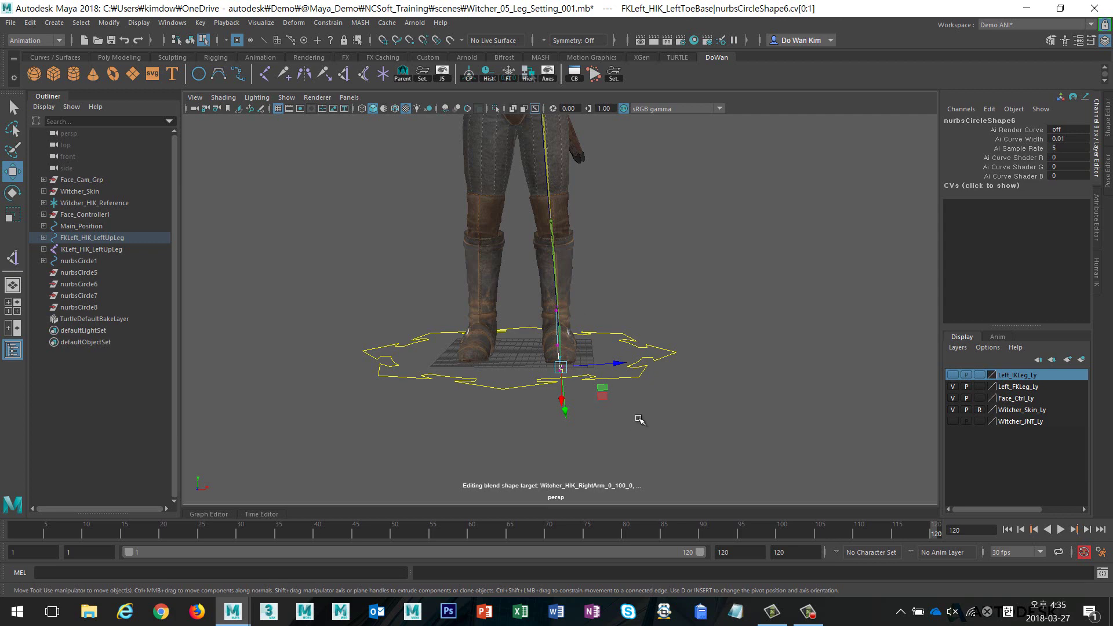
left_click_drag(641, 419, 628, 426, "alt")
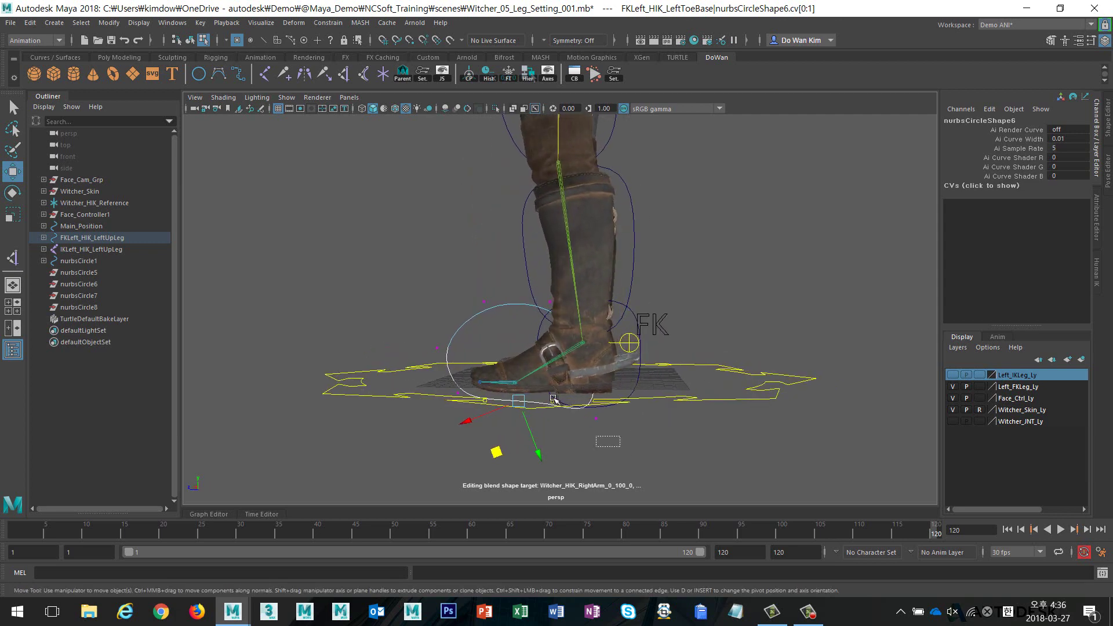
left_click_drag(553, 399, 576, 414)
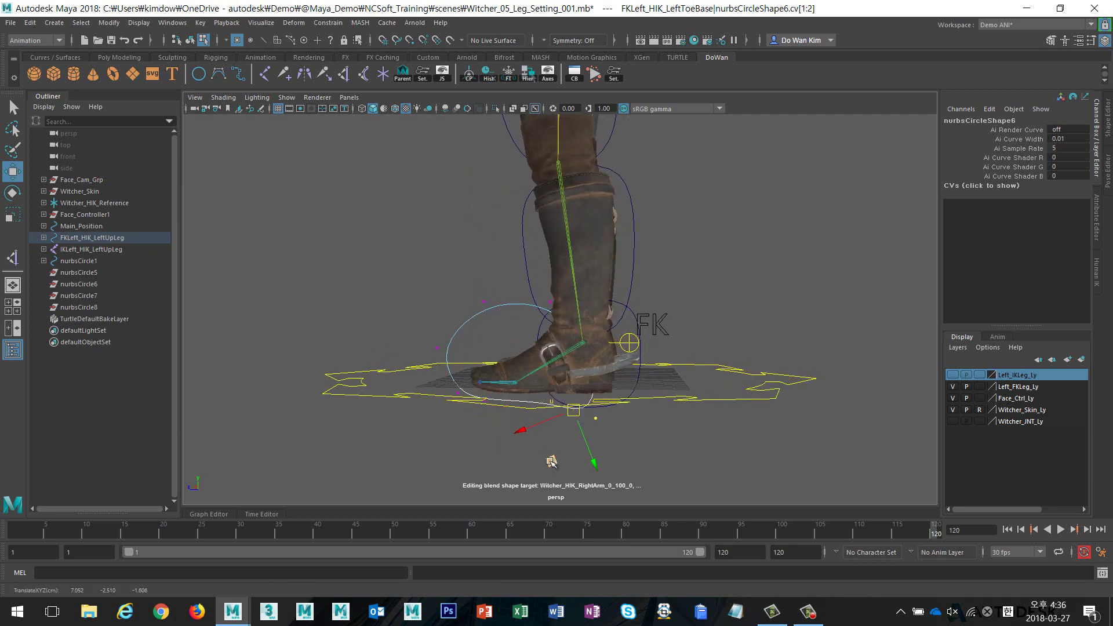
middle_click_drag(551, 461, 532, 473)
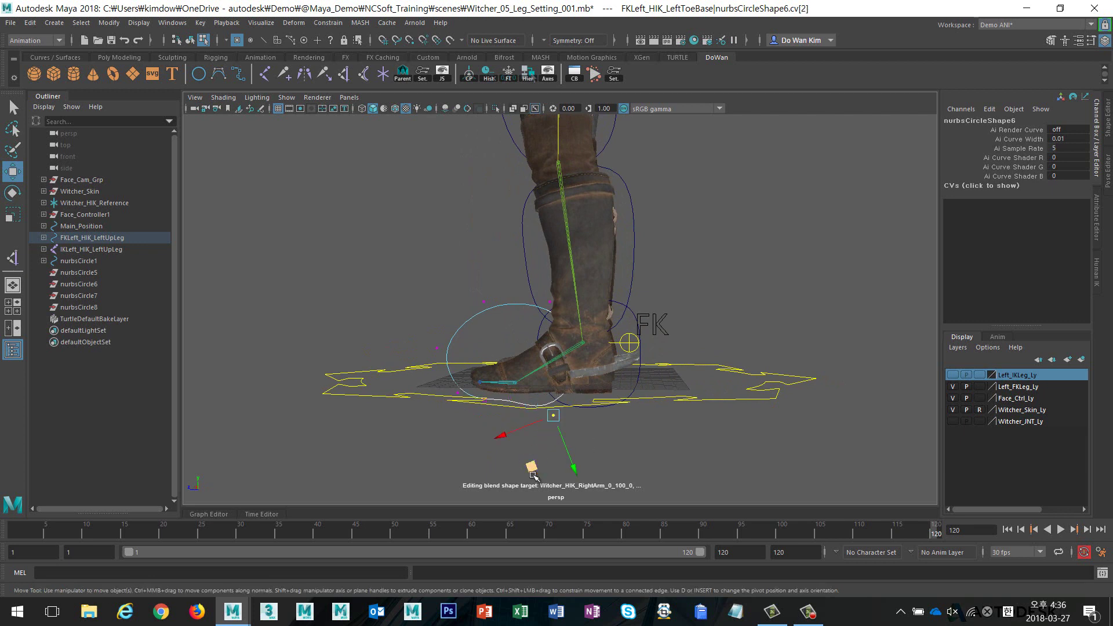
Move the tip CVs up and forward to hug the toe, then return to object mode
left_click_drag(532, 285, 603, 384)
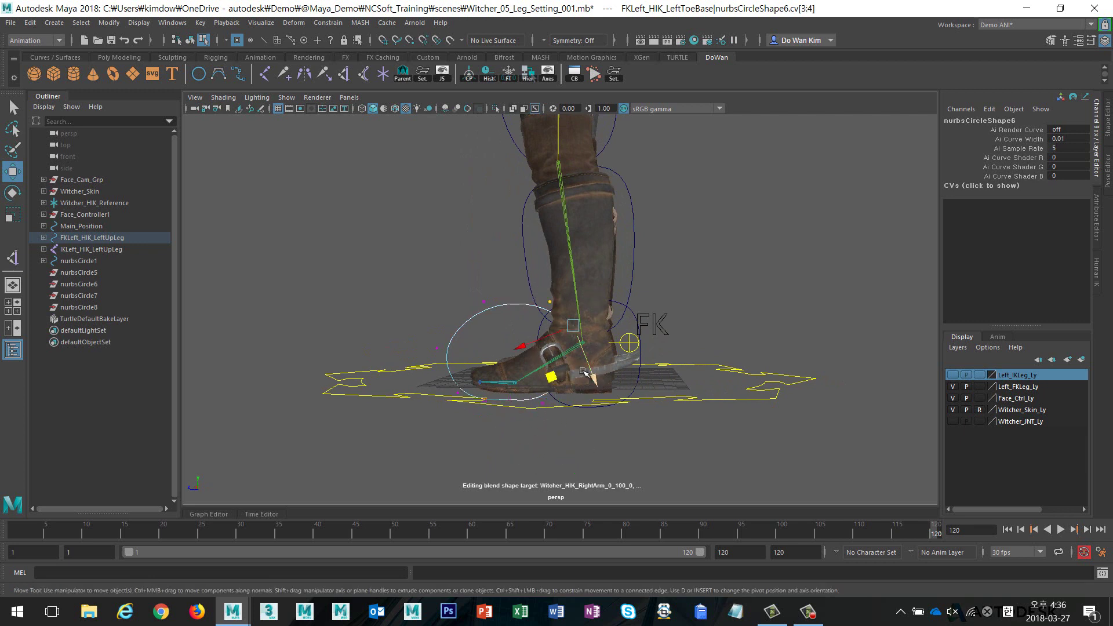
left_click_drag(406, 290, 493, 360)
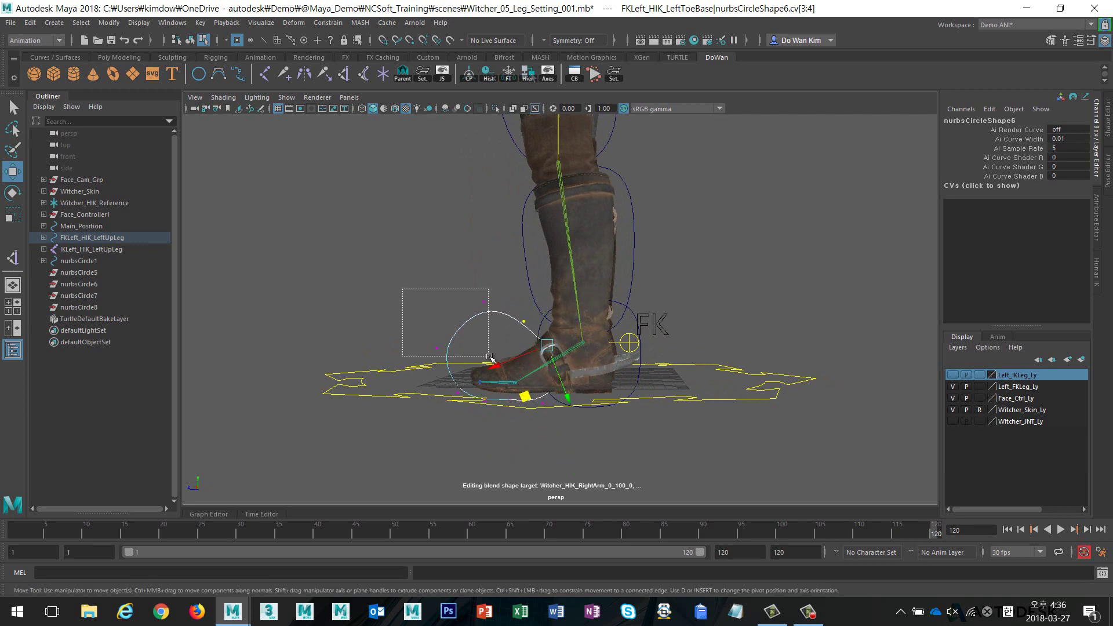
middle_click_drag(440, 378, 526, 356)
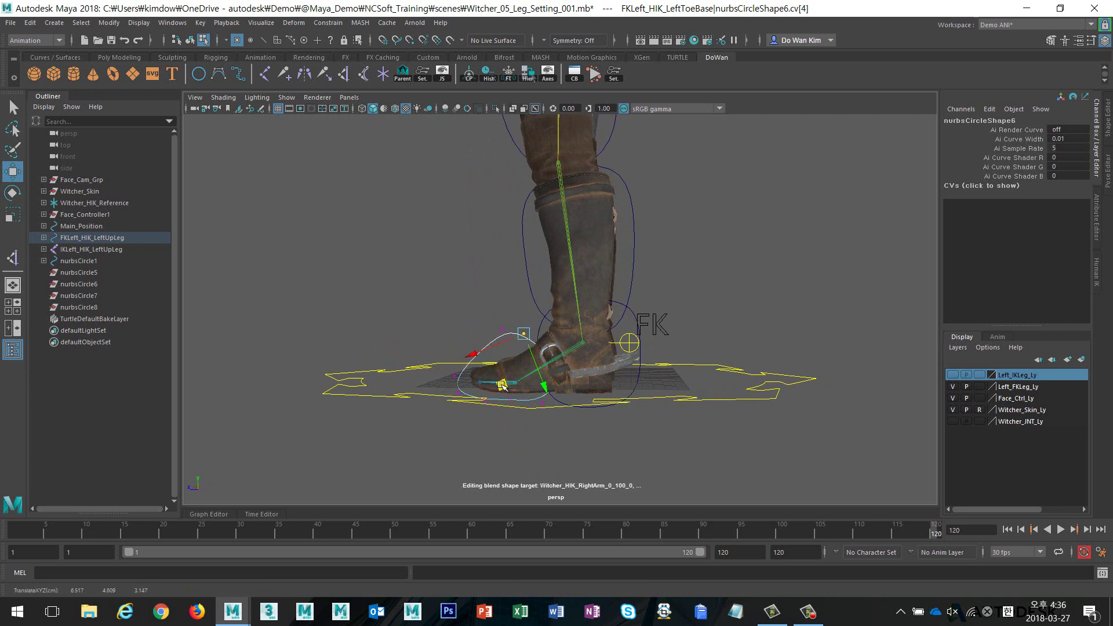
left_click_drag(490, 305, 510, 329)
left_click(501, 343, "shift")
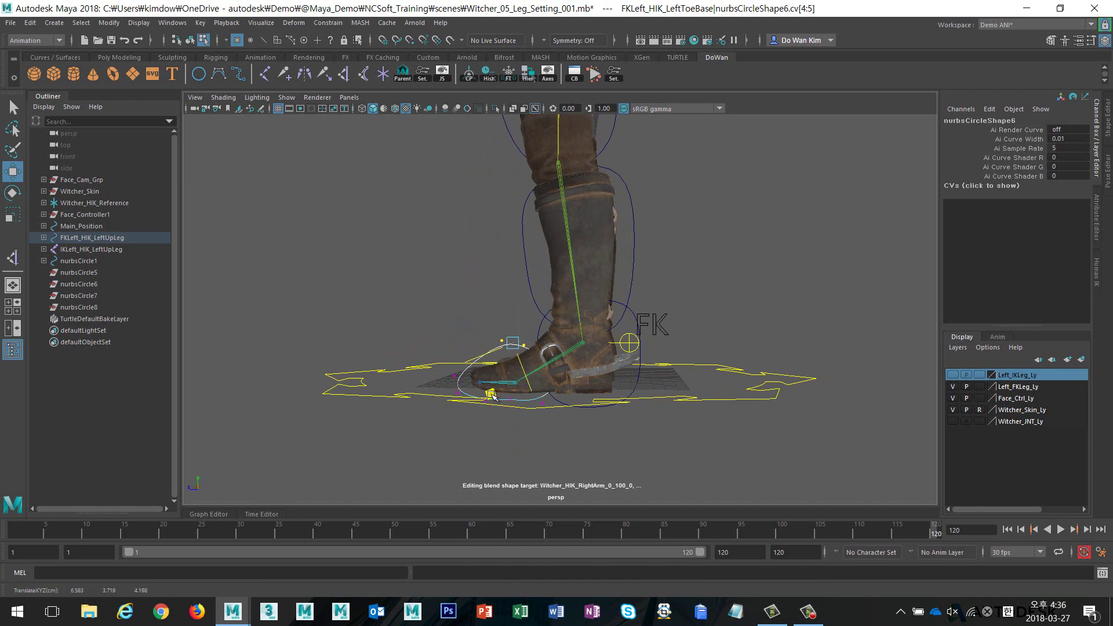
left_click(190, 42)
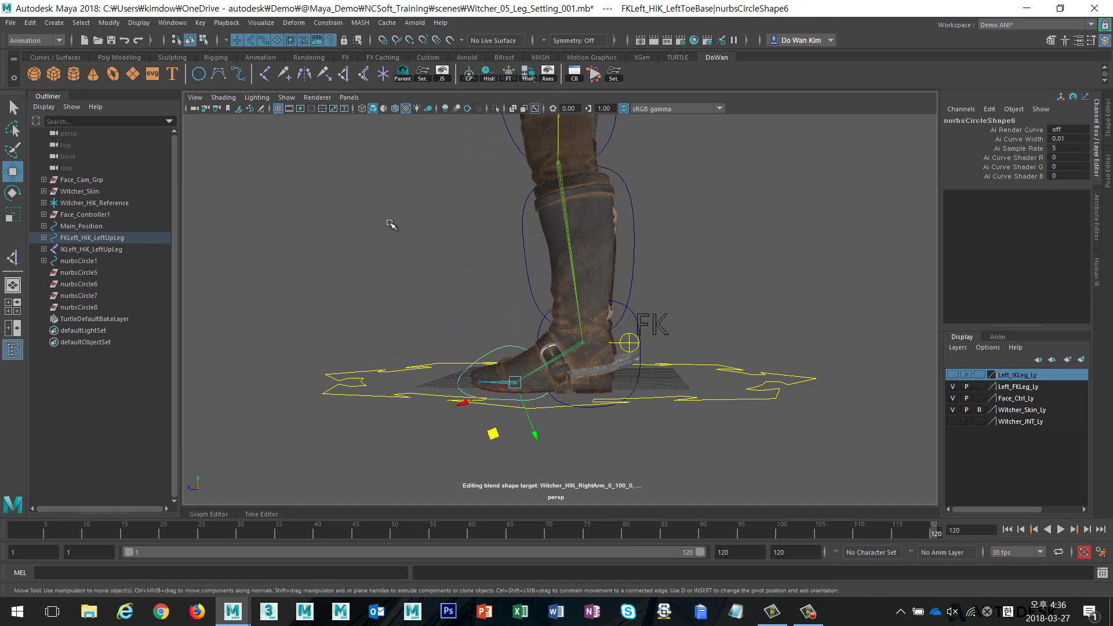
left_click(385, 224)
mouse_move(385, 224)
left_mouse_down("alt")
mouse_move(729, 380)
mouse_move(667, 358)
left_mouse_up("alt")
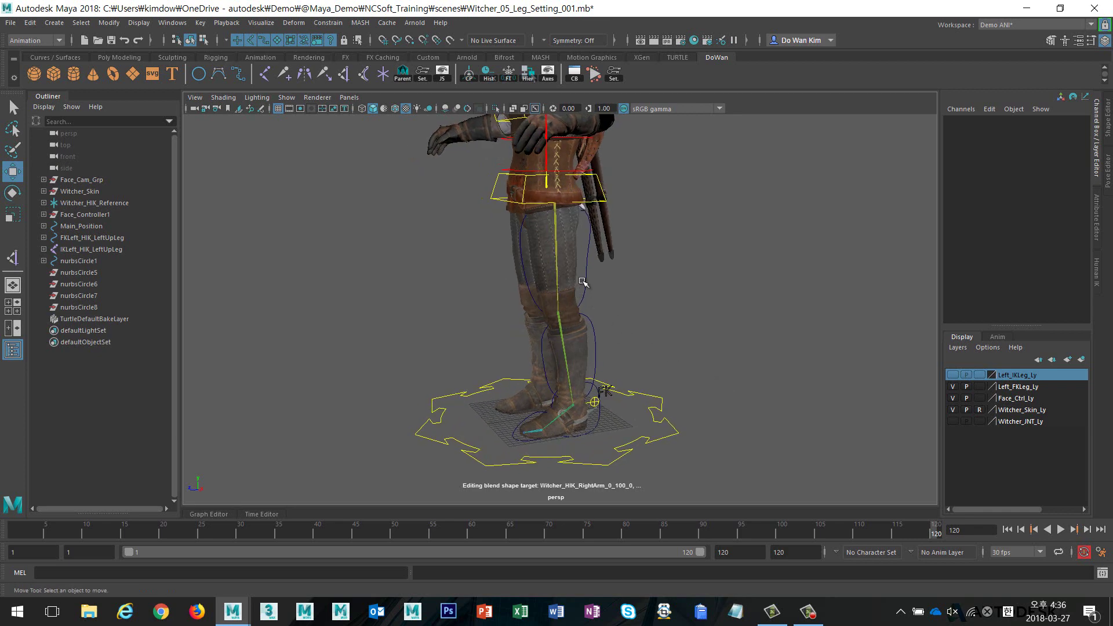
left_click_drag(580, 259, 606, 285)
key("e")
mouse_move(537, 251)
left_mouse_down()
mouse_move(624, 284)
mouse_move(655, 340)
mouse_move(639, 338)
left_mouse_up()
key("ctrl+z")
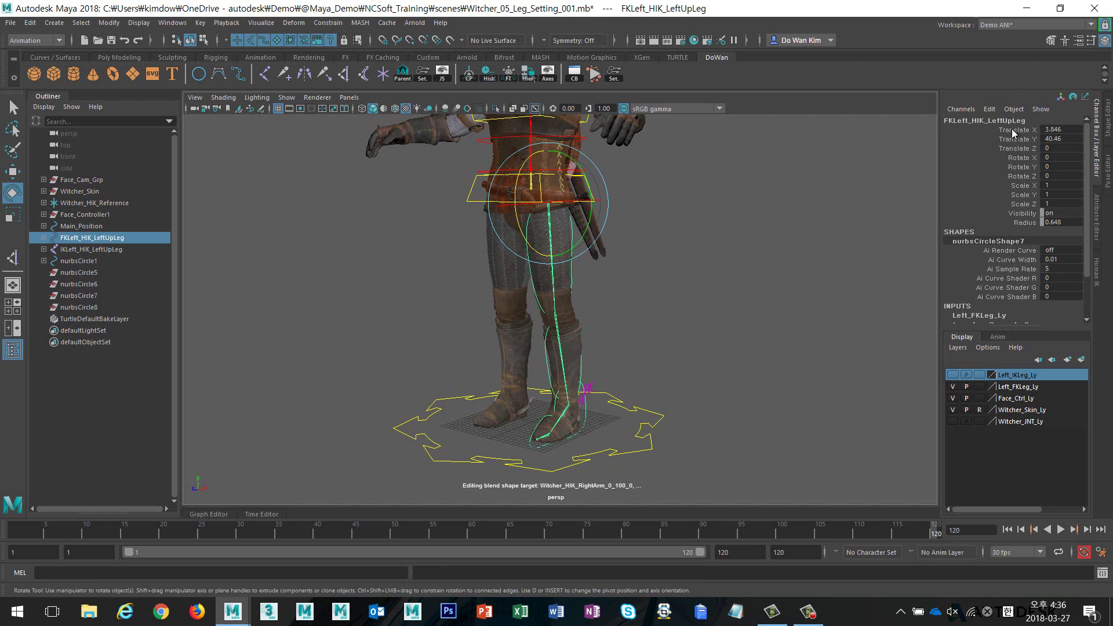
left_click_drag(1012, 129, 1013, 204)
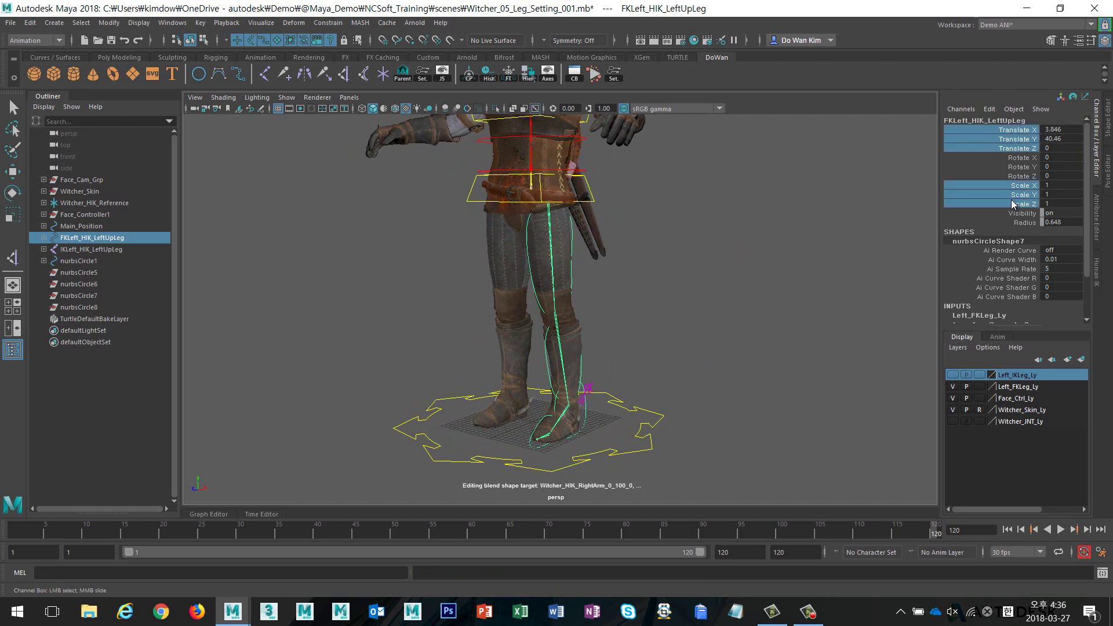
right_click(979, 201)
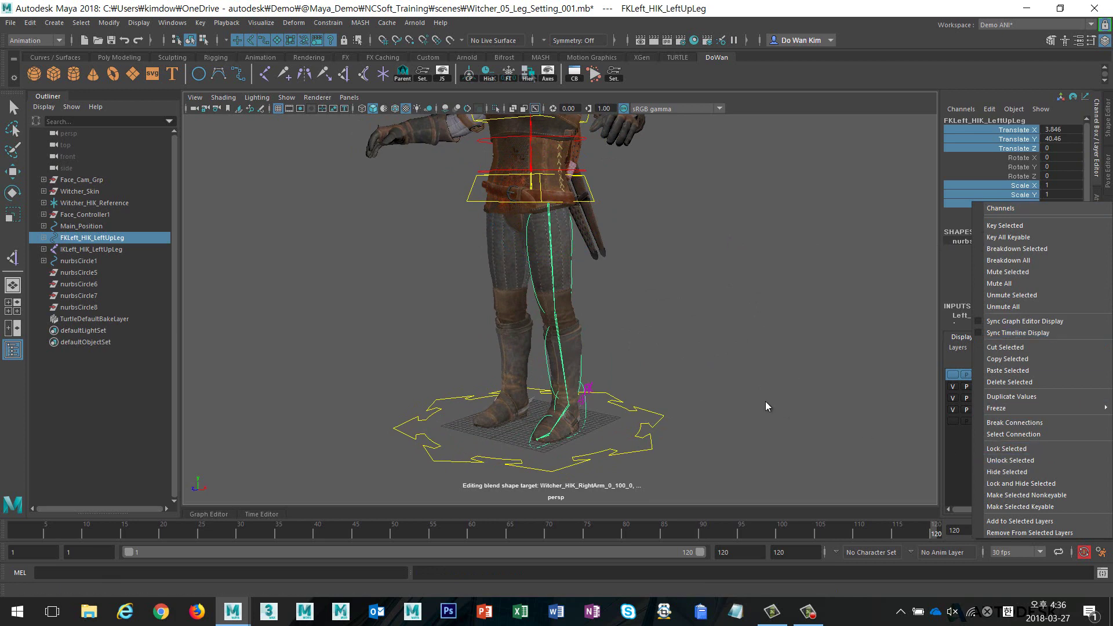
left_click(788, 317)
key("e")
left_click(661, 368)
right_click_drag(661, 368, 755, 343, "alt")
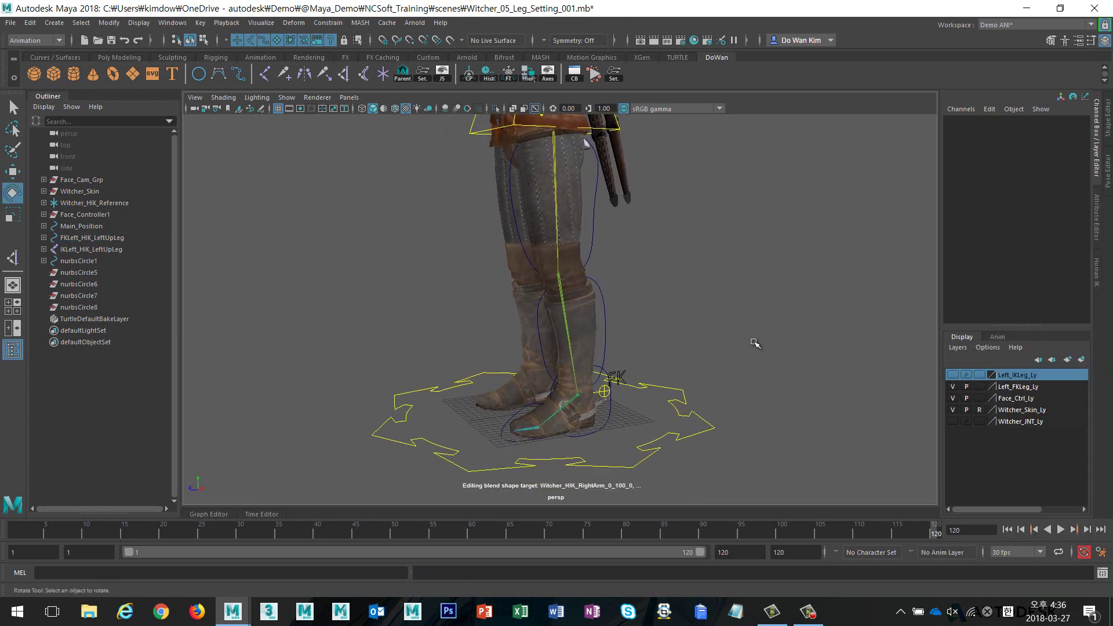
middle_click_drag(703, 351, 612, 408, "alt")
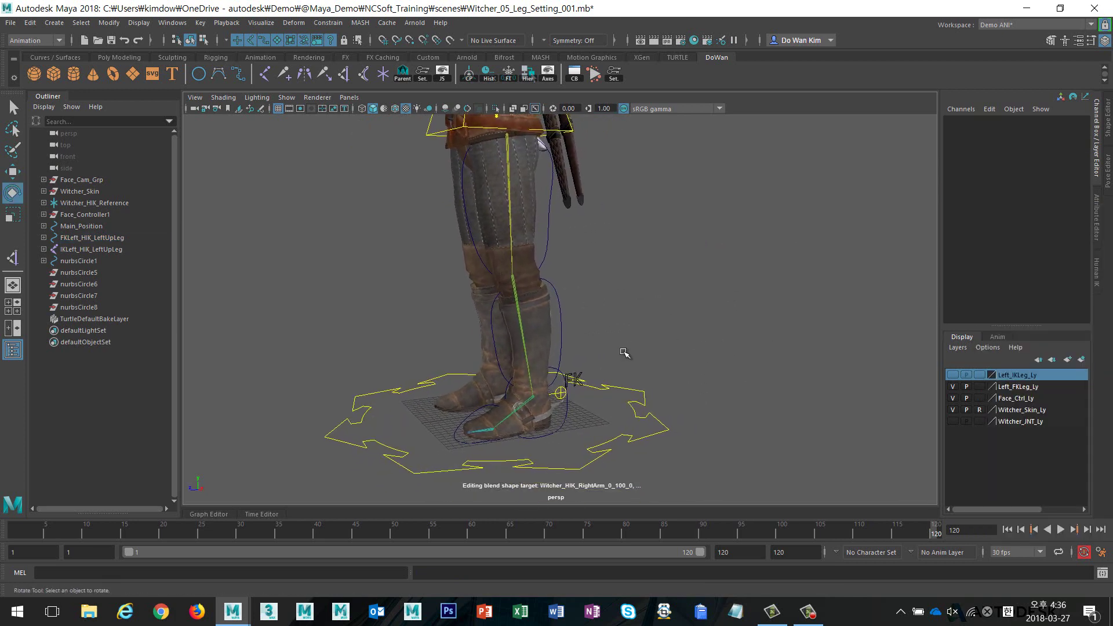
left_click_drag(583, 422, 624, 359, "alt")
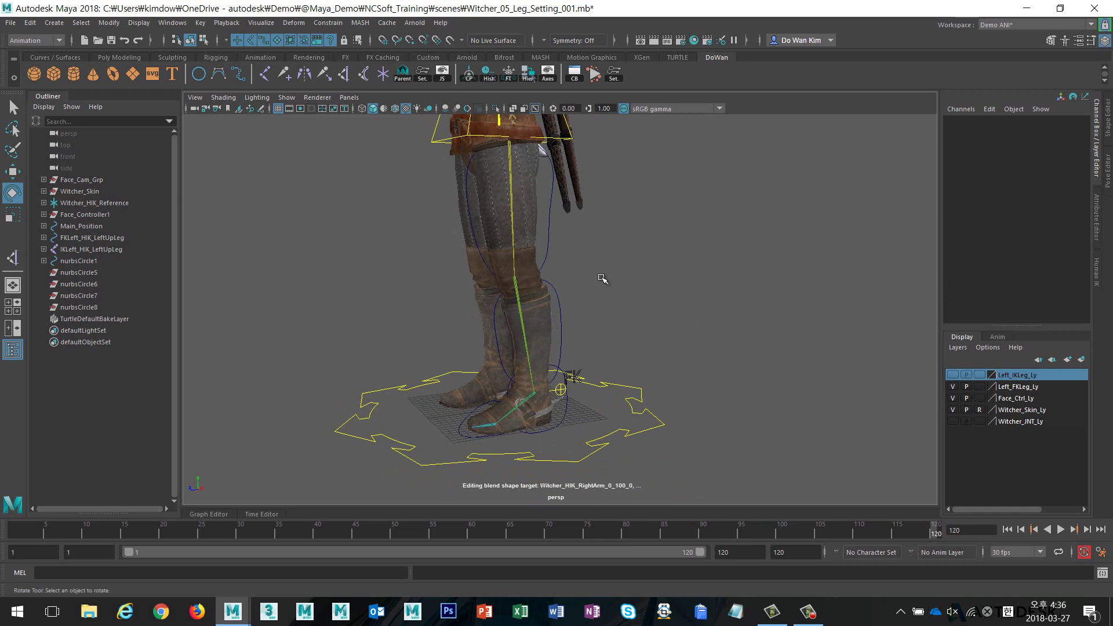
left_click_drag(566, 225, 567, 225)
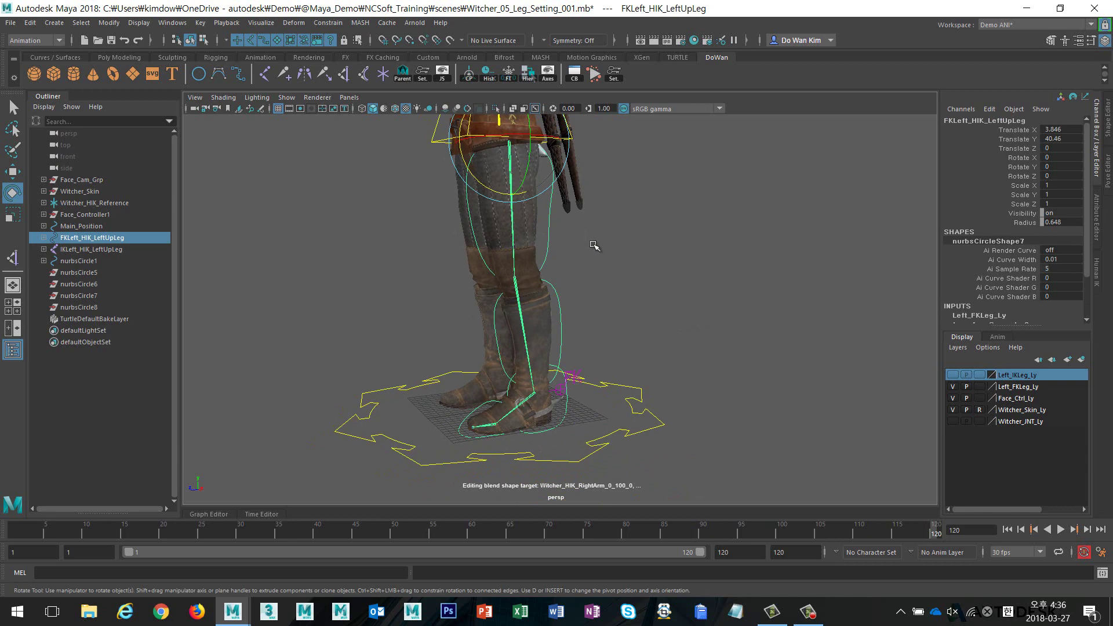
left_click(710, 350)
mouse_move(616, 348)
left_mouse_down("alt")
mouse_move(638, 350)
mouse_move(627, 351)
left_mouse_up("alt")
left_click_drag(541, 234, 464, 237)
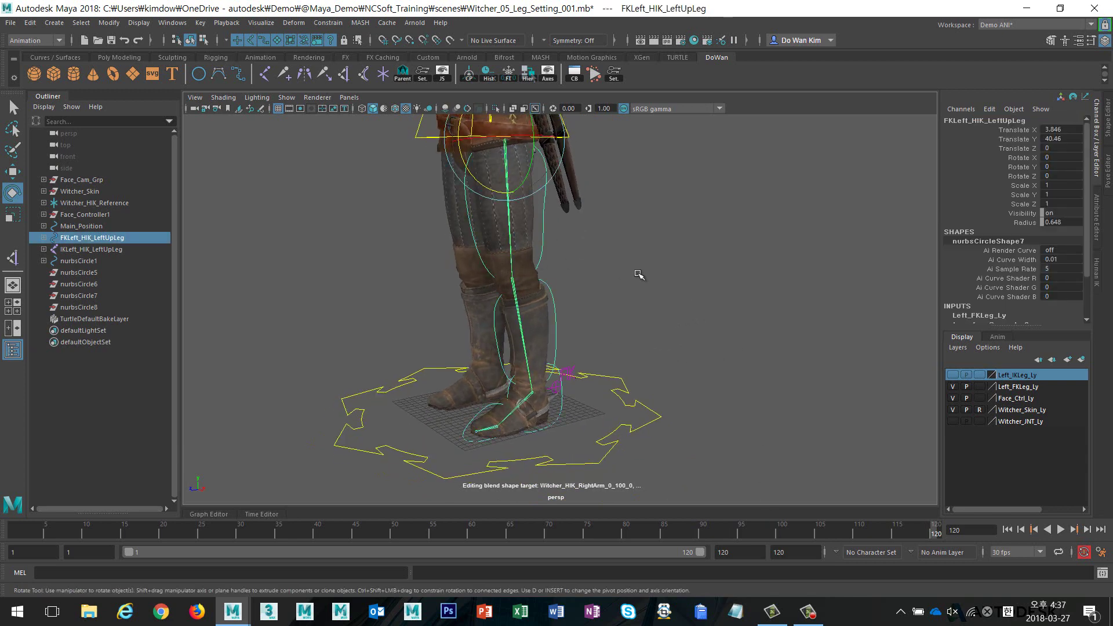
left_click_drag(639, 275, 598, 272, "alt")
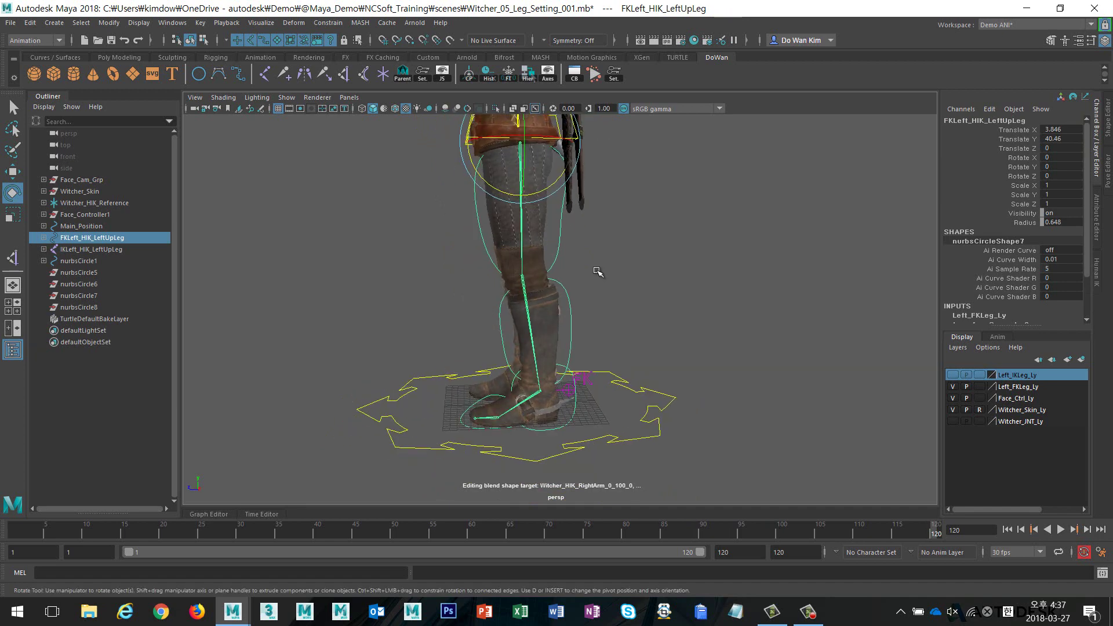
Add a float attribute named Extend with minimum 0 and default 0 via Modify > Add Attribute
left_click(109, 23)
left_click(178, 235)
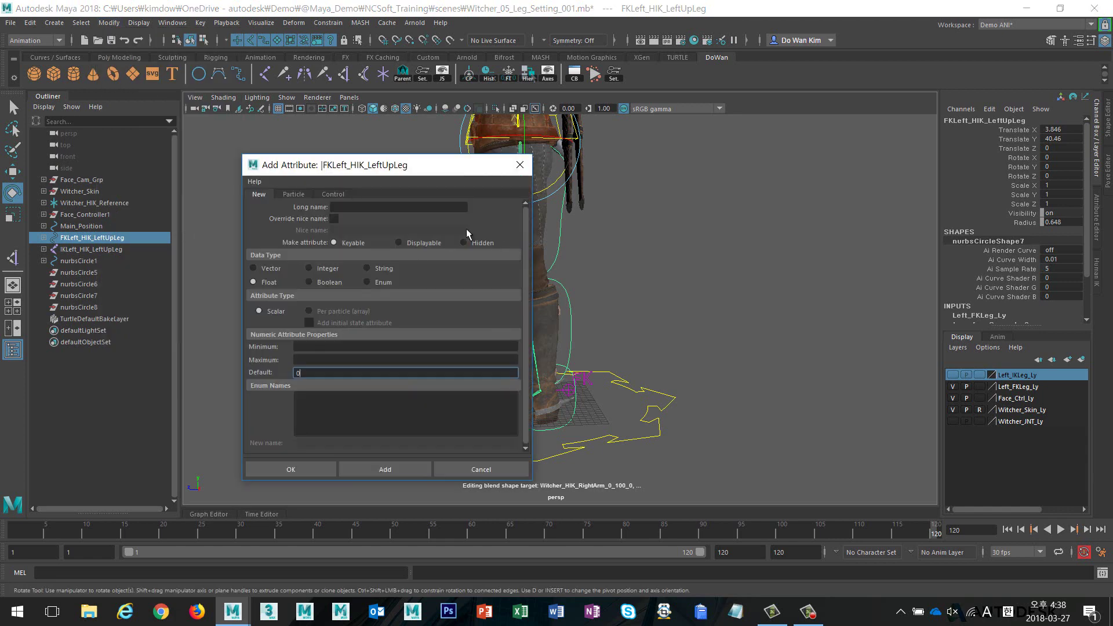
left_click(389, 207)
type("Extend")
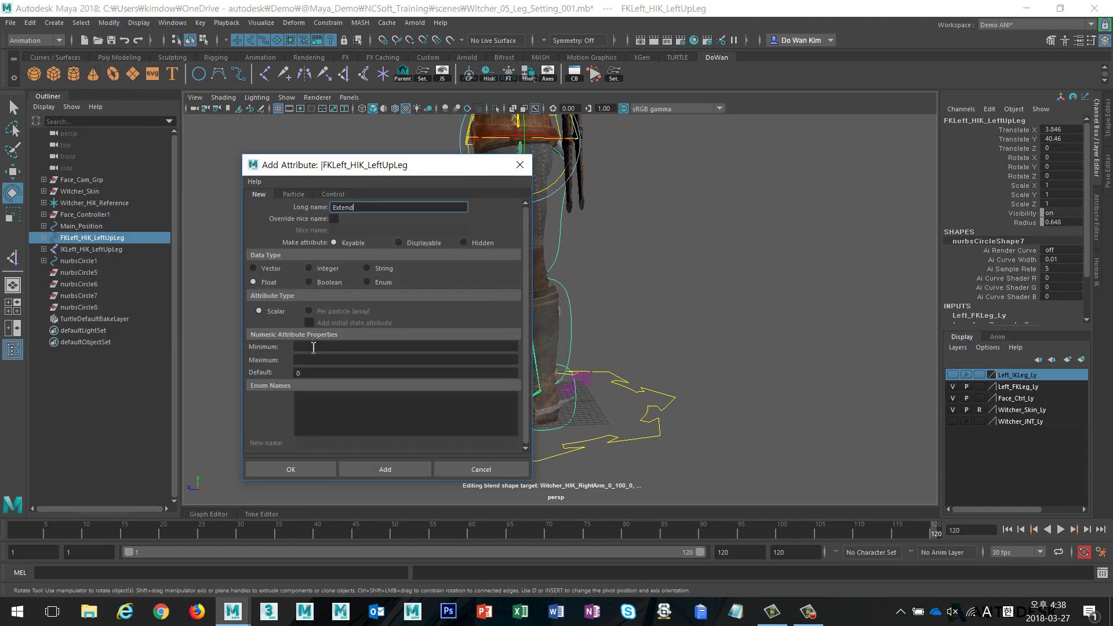
left_click(313, 347)
type("0")
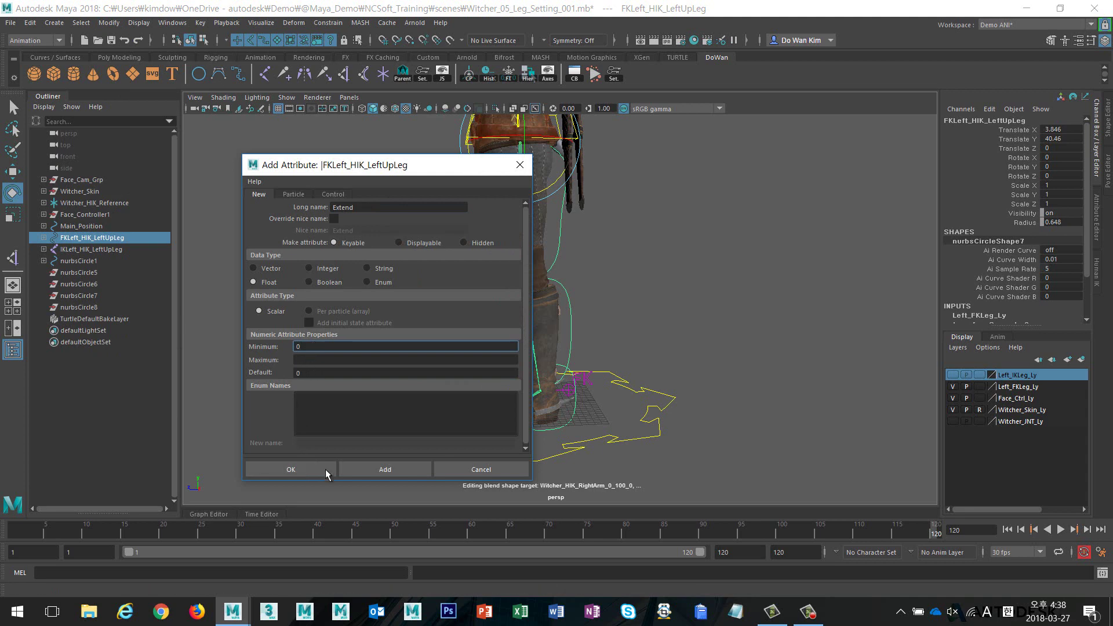
left_click(290, 468)
left_click_drag(552, 362, 586, 360, "alt")
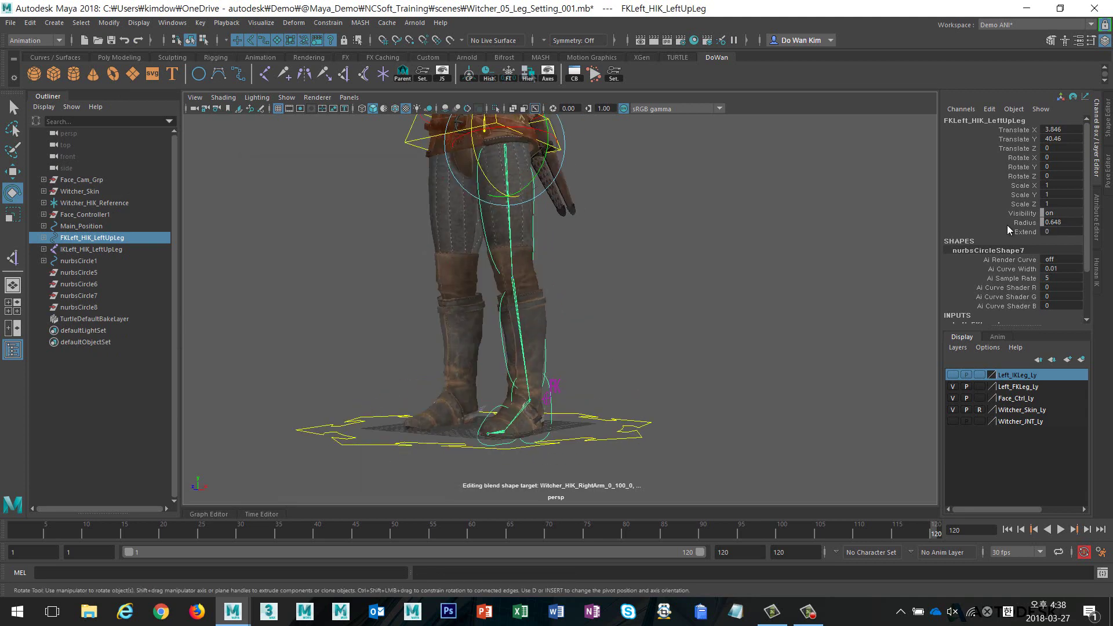
Test the Extend slider, then select the FK lower leg control
left_click(1025, 231)
middle_click_drag(780, 254, 797, 254)
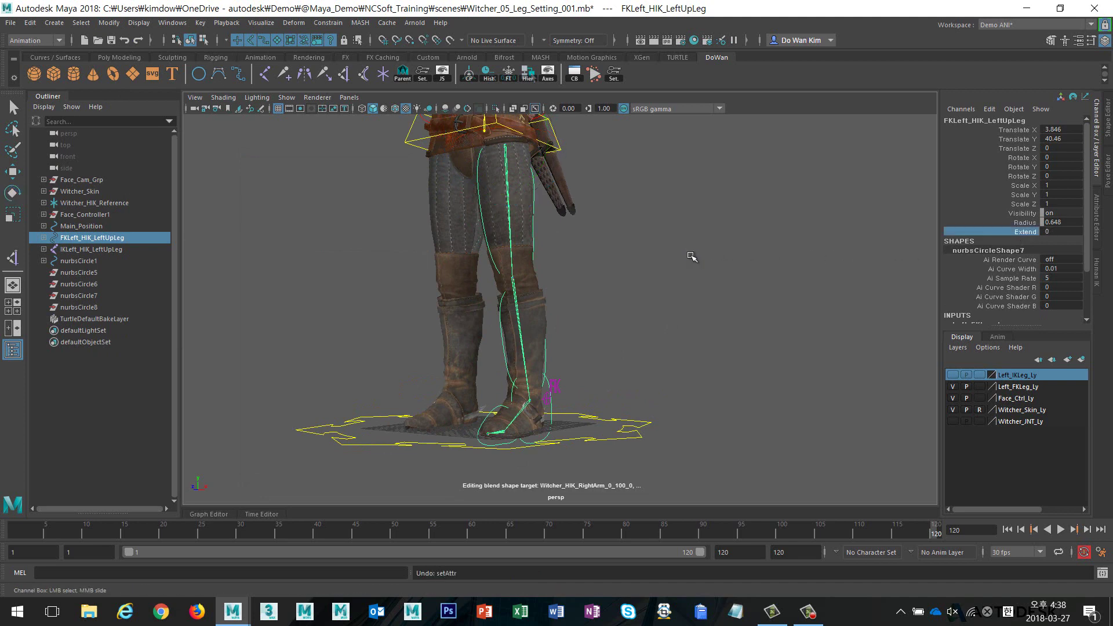
left_click_drag(725, 248, 660, 260, "alt")
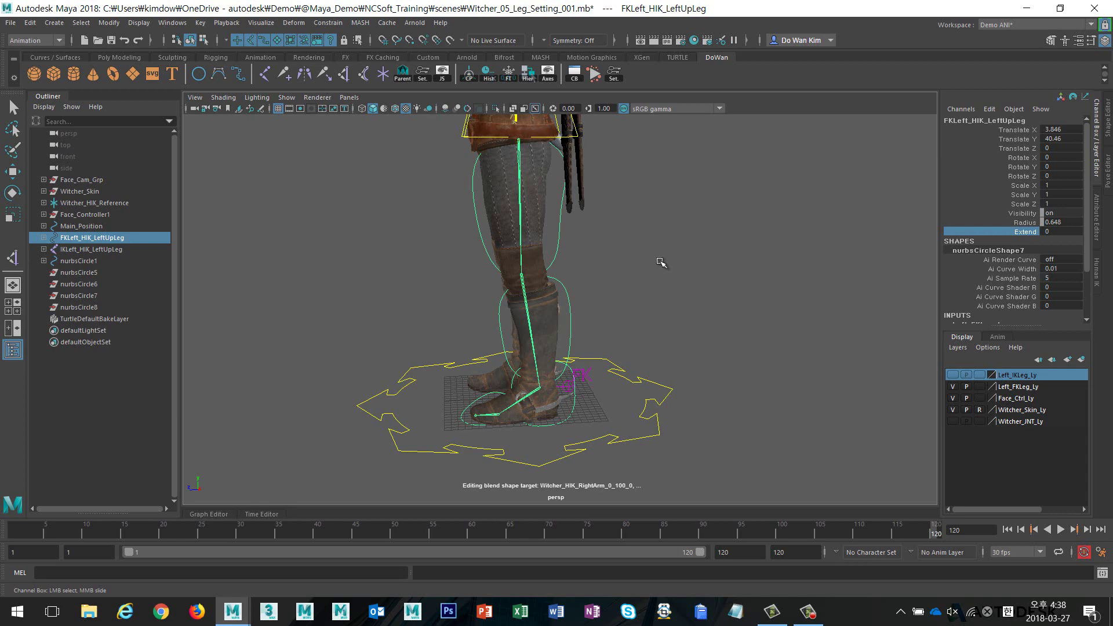
left_click_drag(635, 290, 731, 264, "alt")
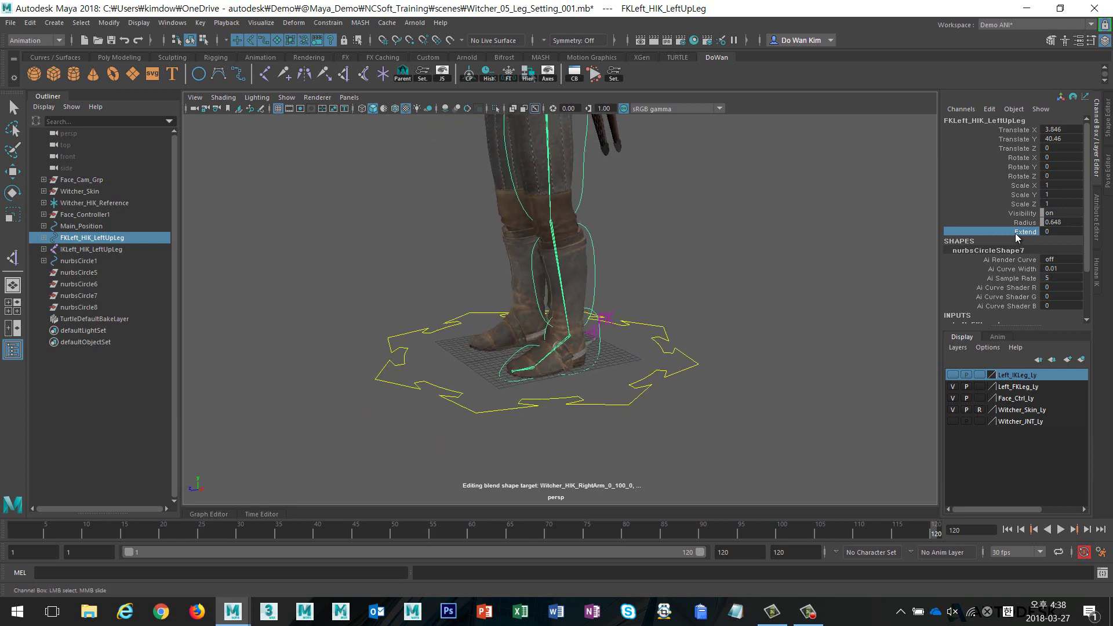
left_click(553, 249)
key("e")
left_click_drag(595, 249, 605, 232, "alt")
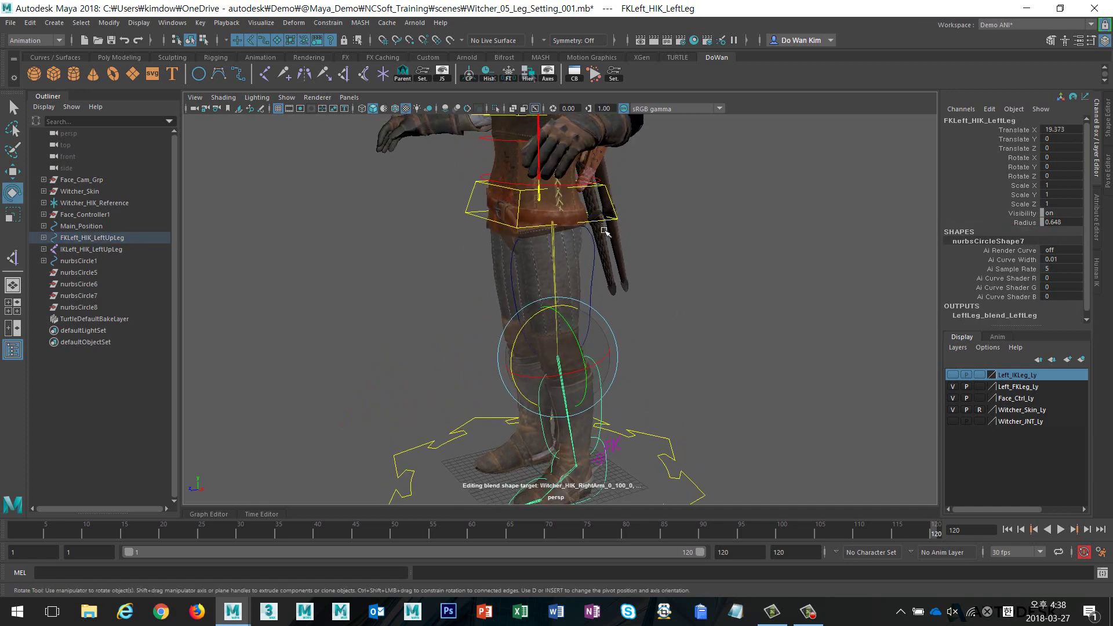
middle_click_drag(620, 292, 627, 184, "alt")
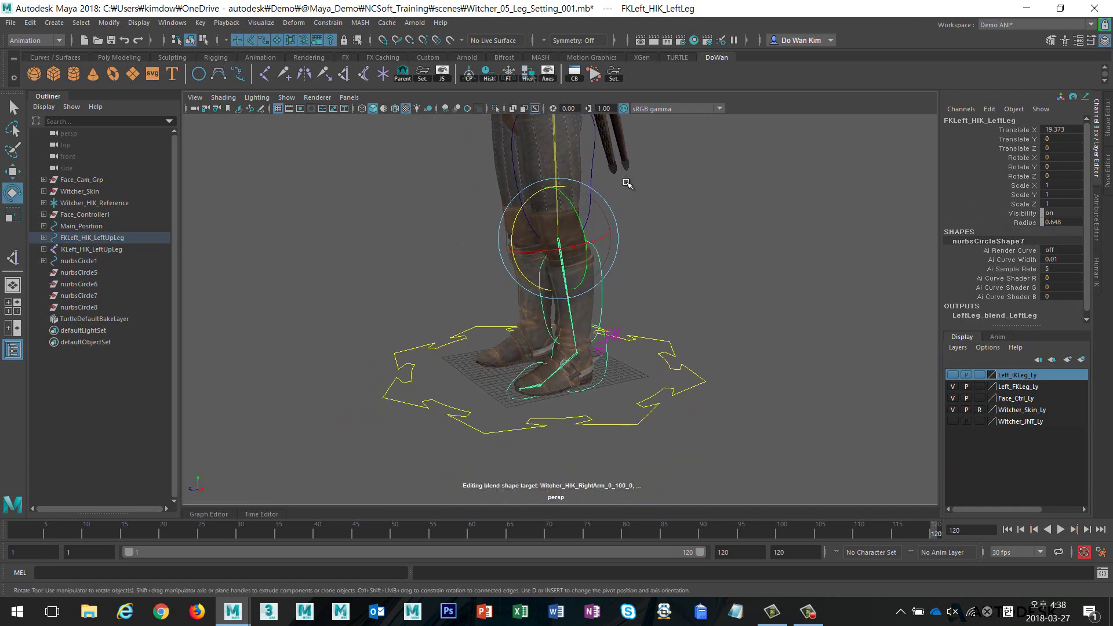
Test Translate X on the FK leg and foot controls, undoing each change
left_click(1009, 131)
key("w")
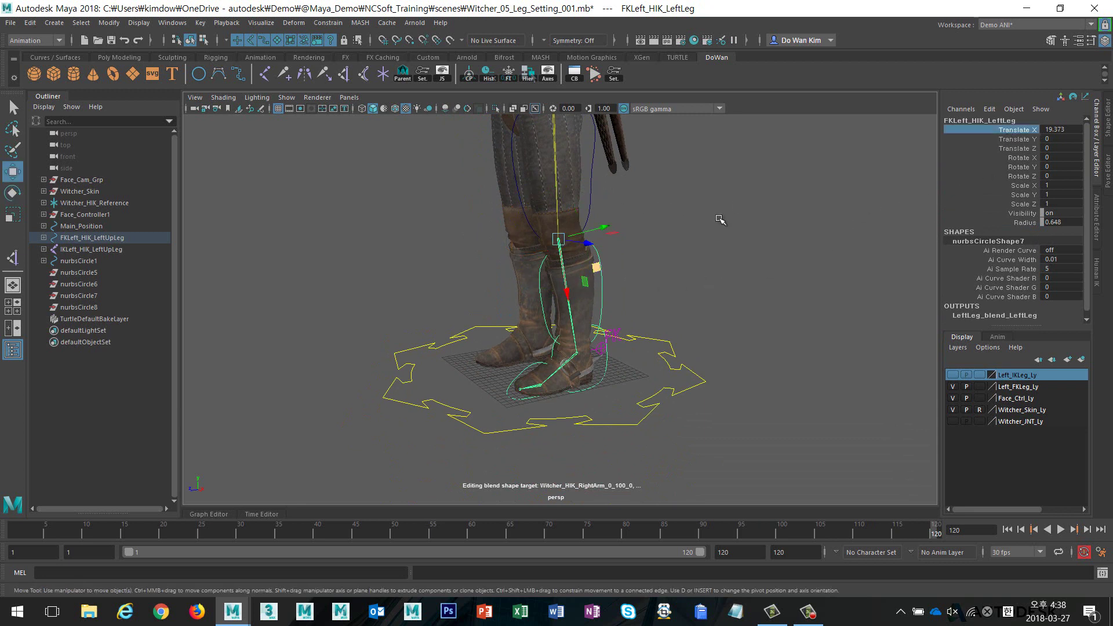
left_click(977, 130)
middle_click_drag(829, 191, 871, 207)
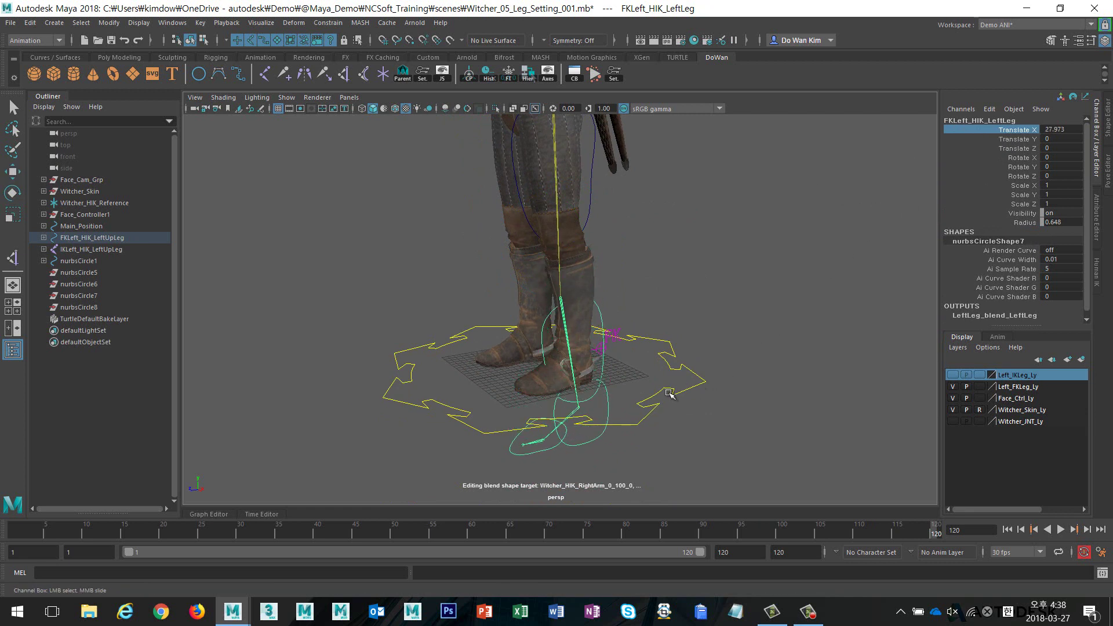
key("ctrl+z")
left_click(563, 366)
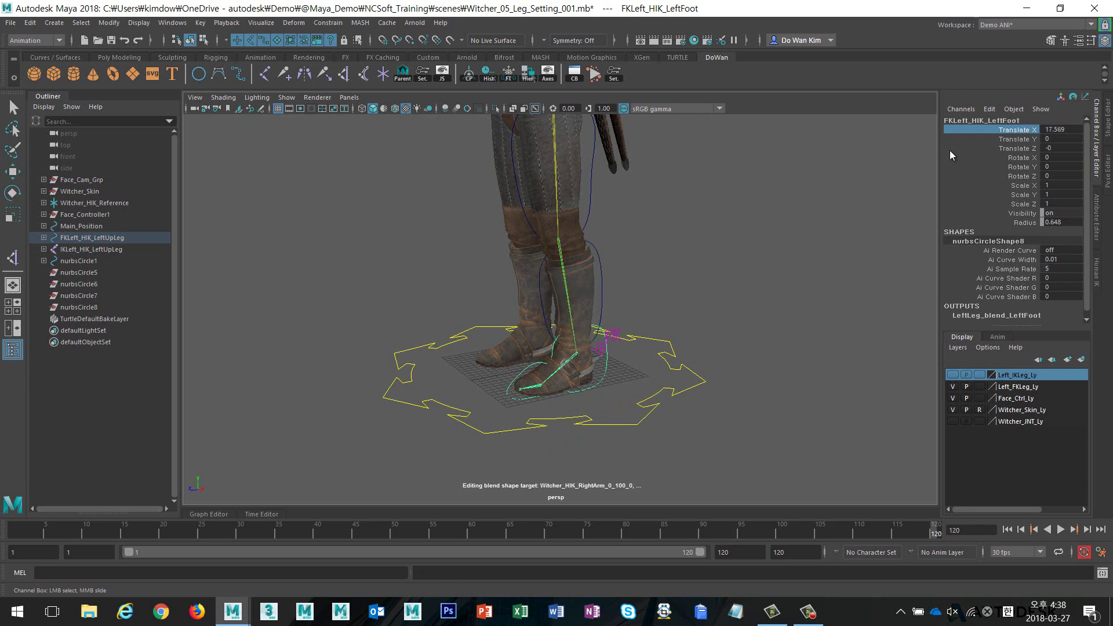
middle_click_drag(835, 214, 891, 227)
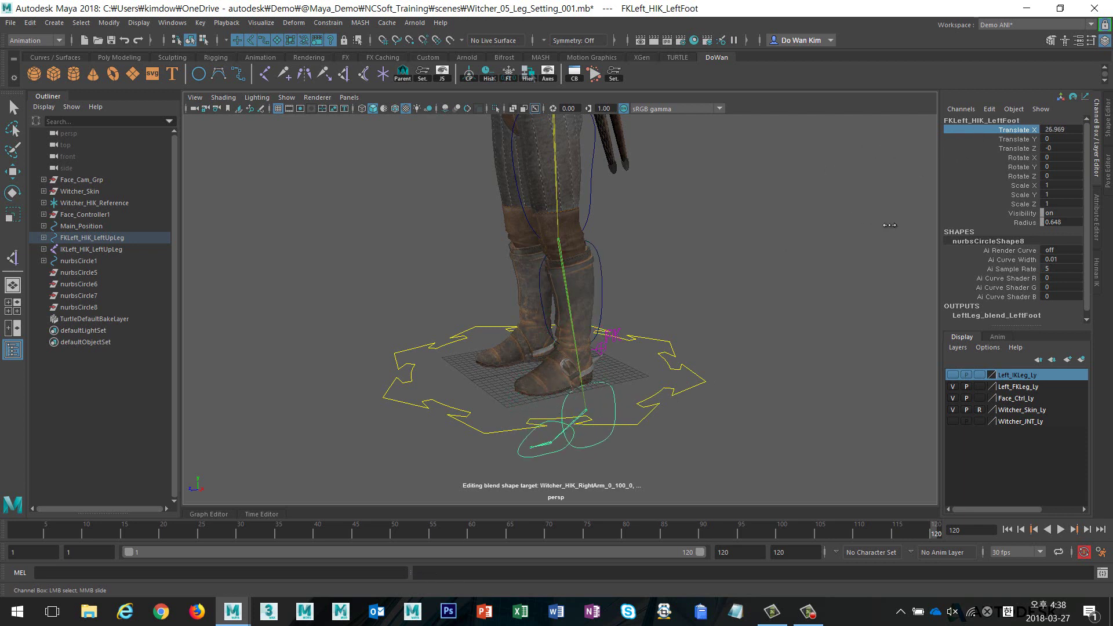
key("ctrl+z")
Load FKLeft_HIK_LeftLeg and FKLeft_HIK_LeftFoot as driven objects in Set Driven Key
left_click(841, 227)
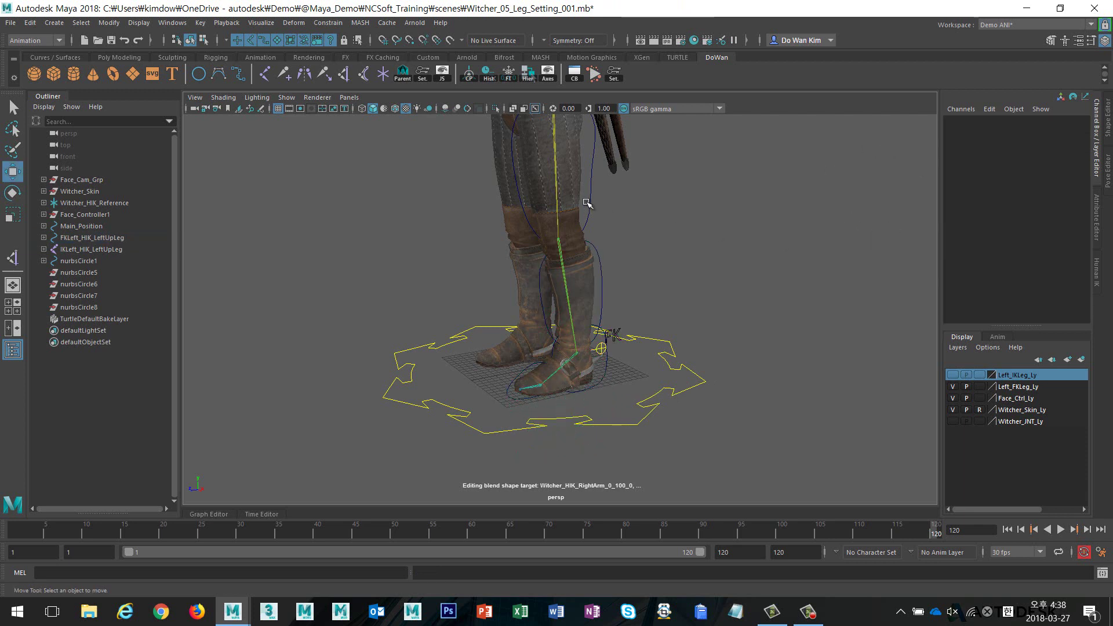
left_click(558, 244)
key("q")
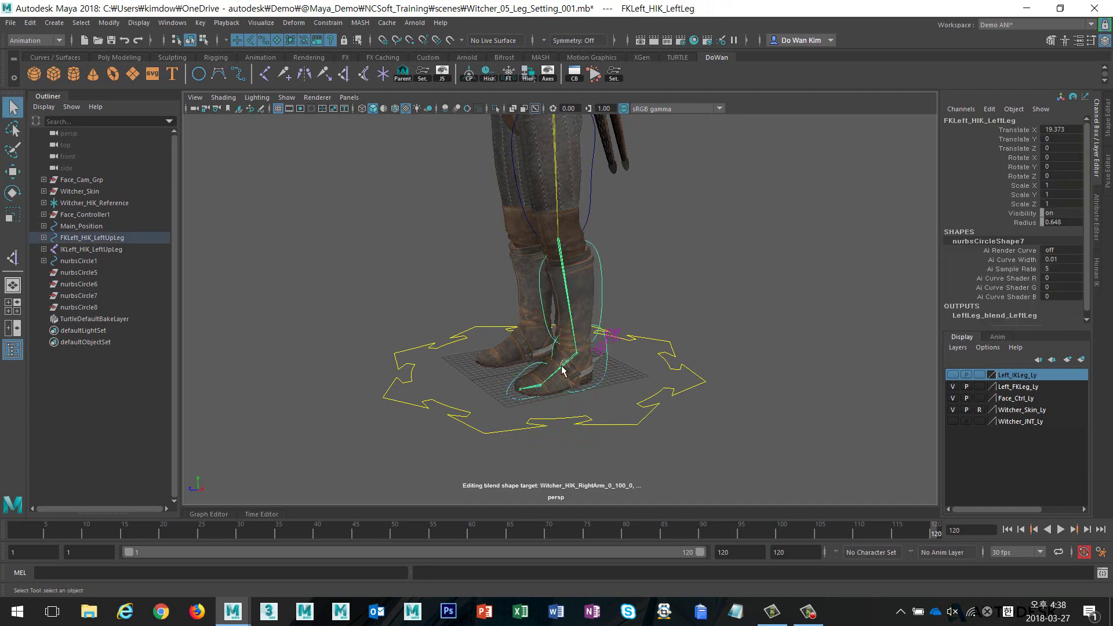
left_click(563, 370, "shift")
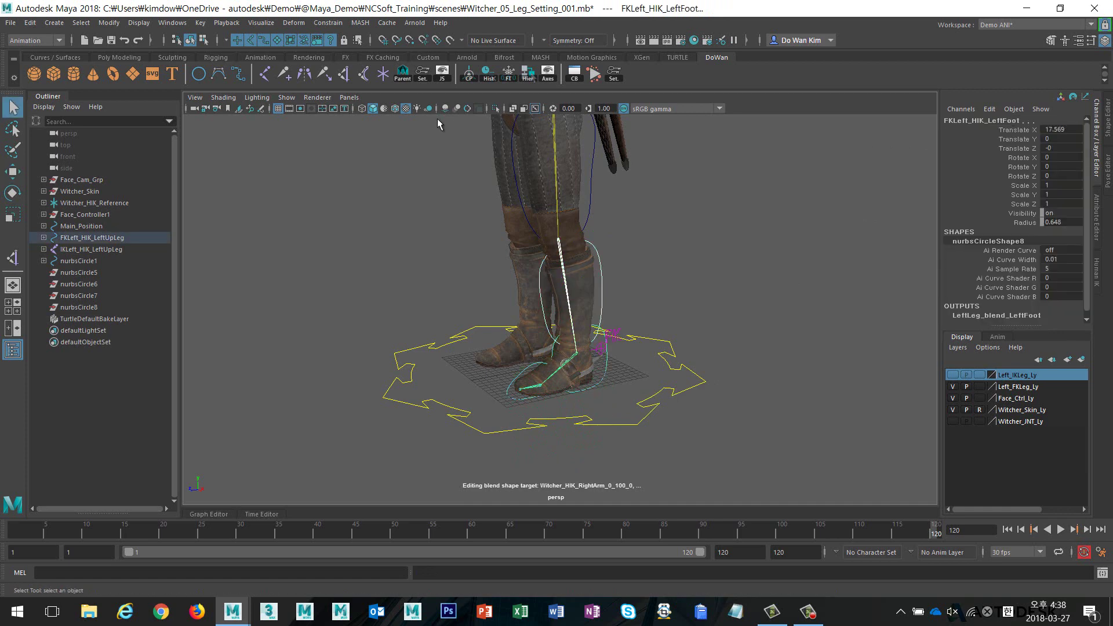
left_click(423, 72)
middle_click_drag(582, 226, 419, 239, "alt")
Load FKLeft_HIK_LeftUpLeg Extend as driver and LeftLeg/LeftFoot Translate X as driven
left_click_drag(748, 248, 757, 256)
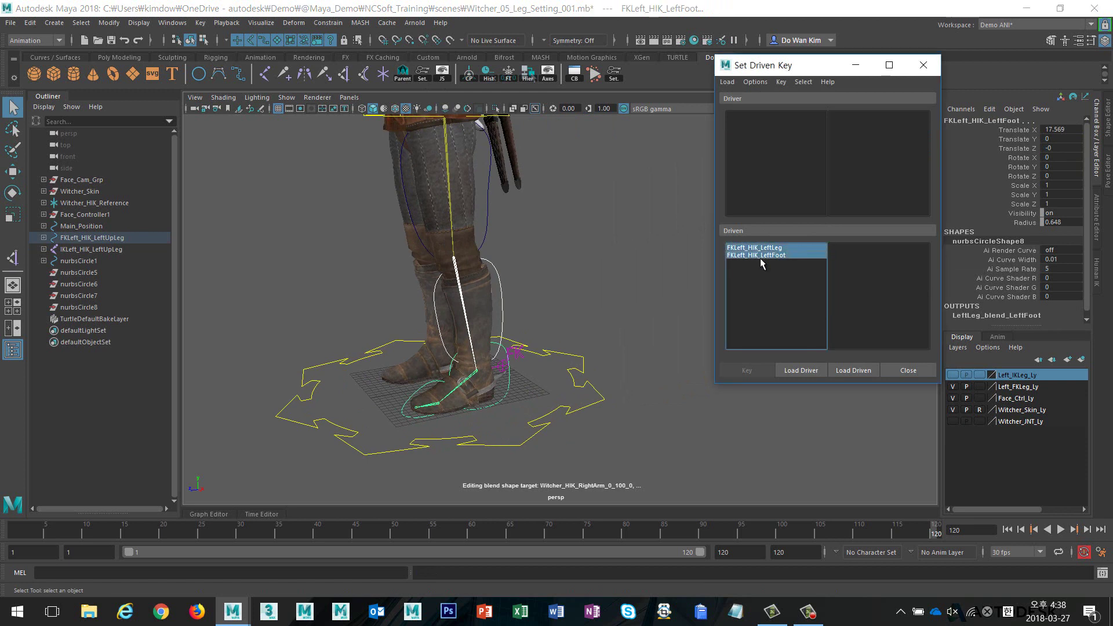
left_click(861, 249)
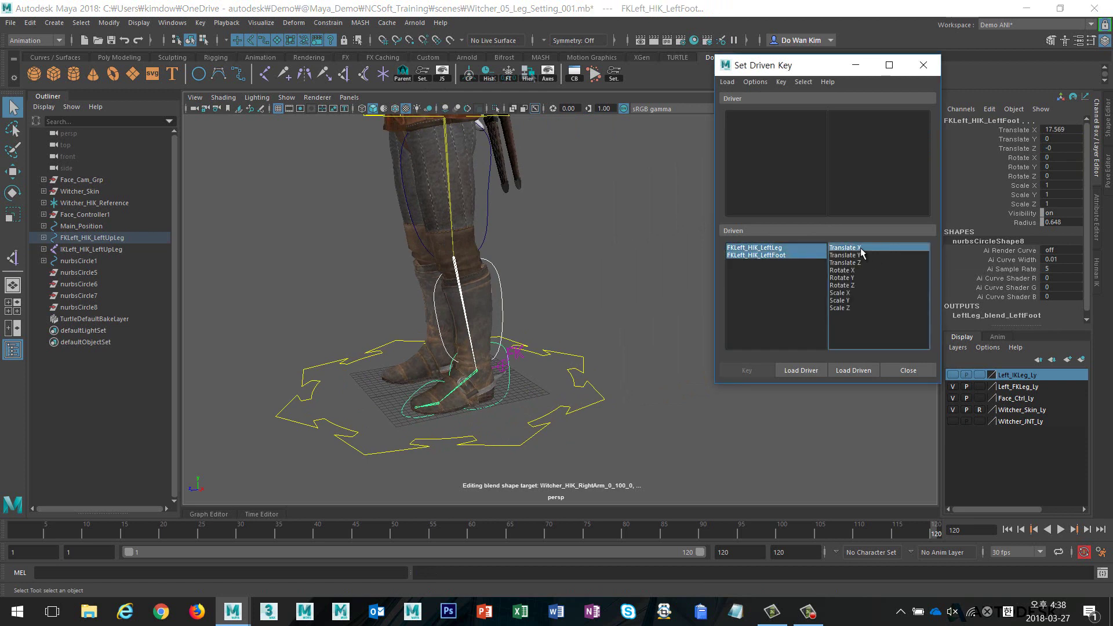
left_click(484, 223)
left_click(861, 371)
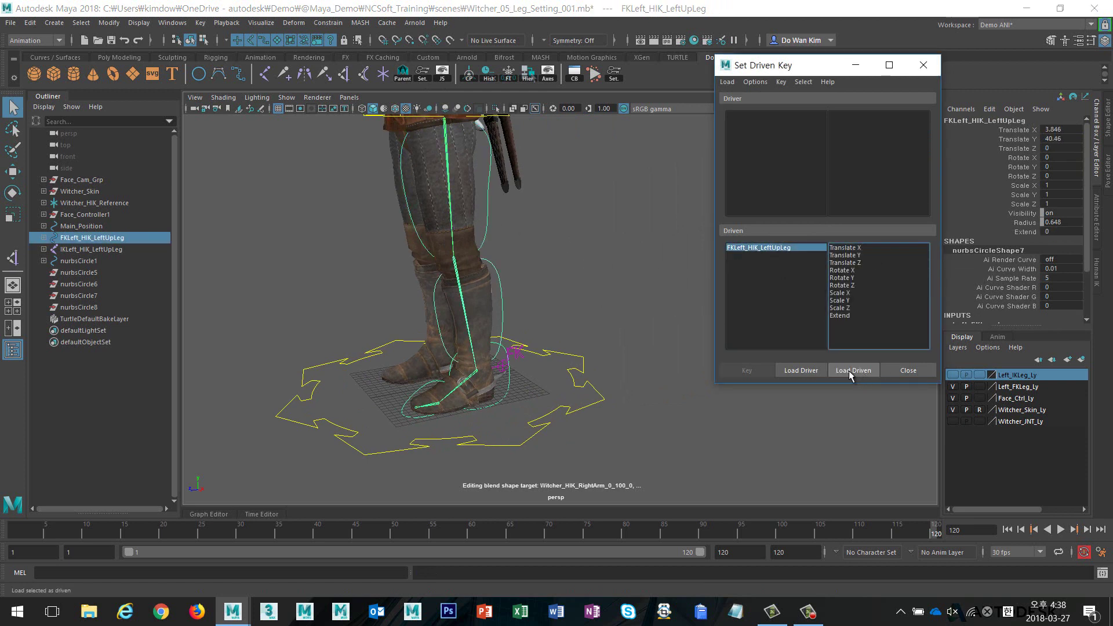
left_click(803, 370)
left_click(839, 183)
left_click(535, 264)
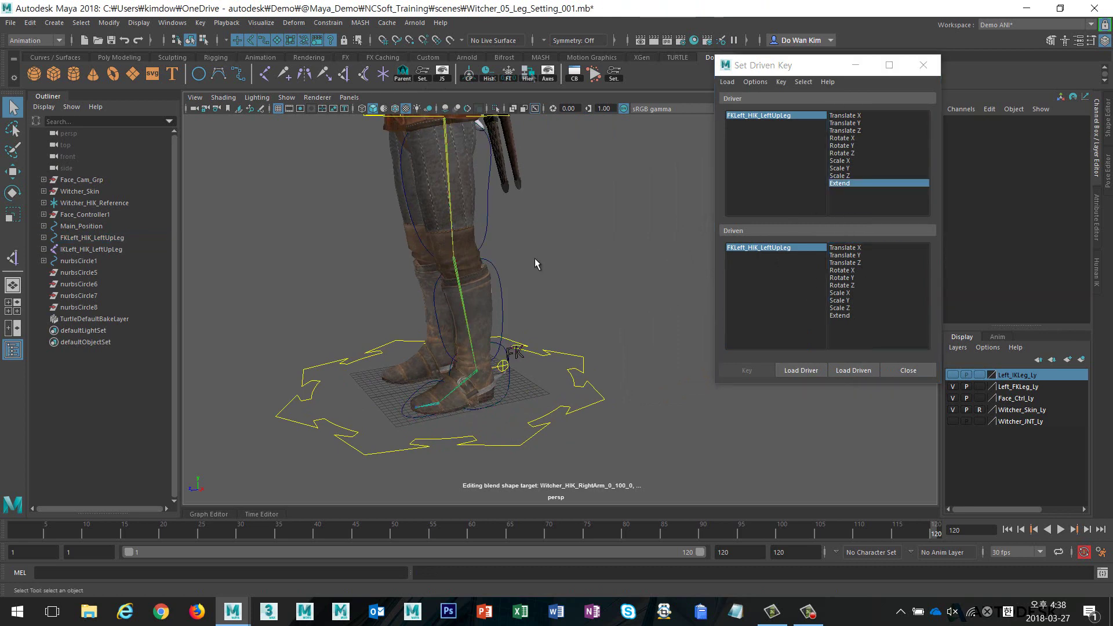
left_click(502, 331)
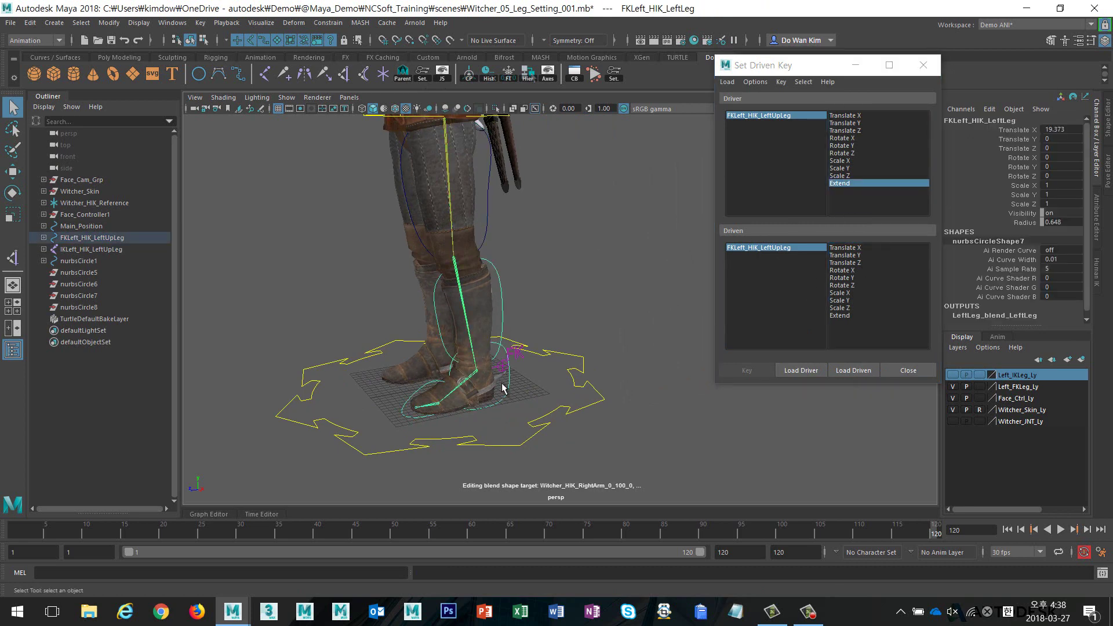
left_click(843, 374)
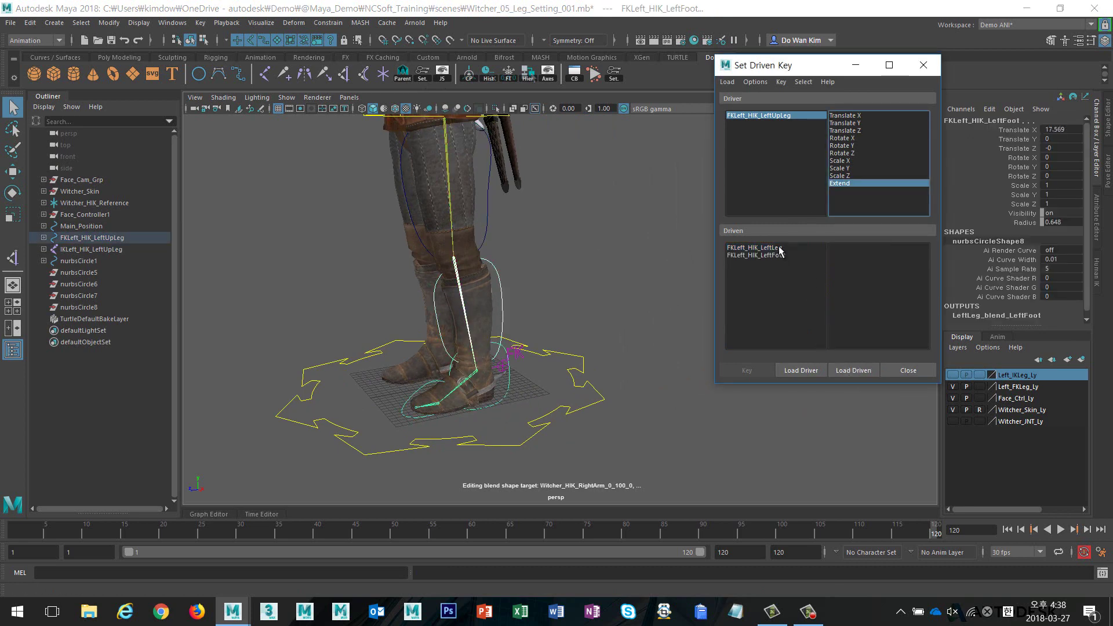
left_click_drag(781, 249, 781, 256)
left_click(868, 248)
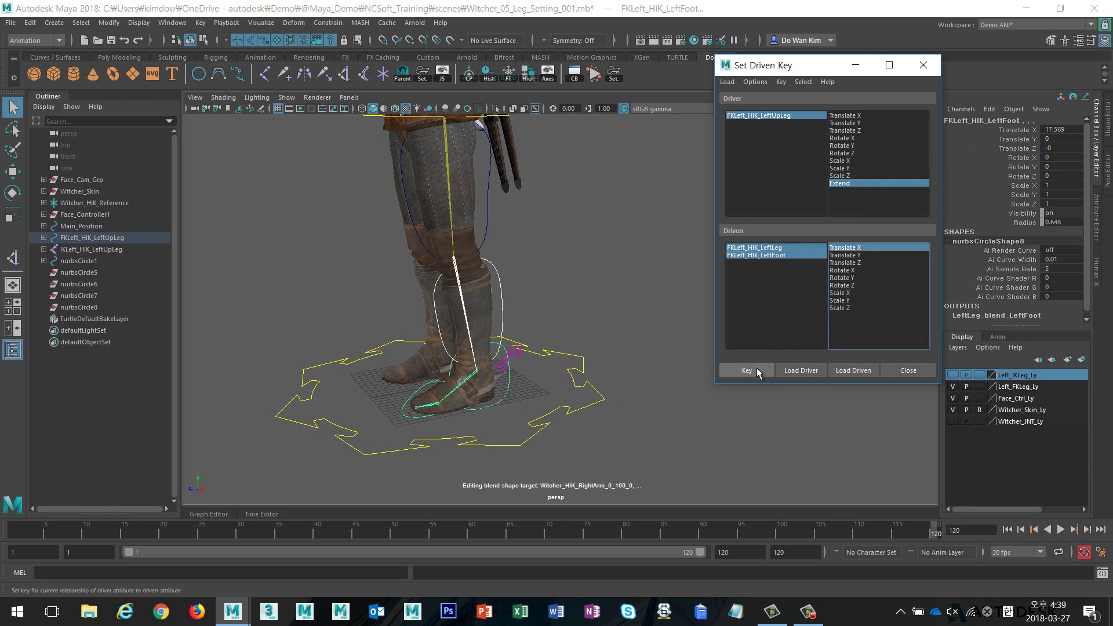
Key Extend 0 at rest, then key Extend 10 with leg 24.373 and foot 22.569 Translate X
left_click(756, 368)
left_click(763, 116)
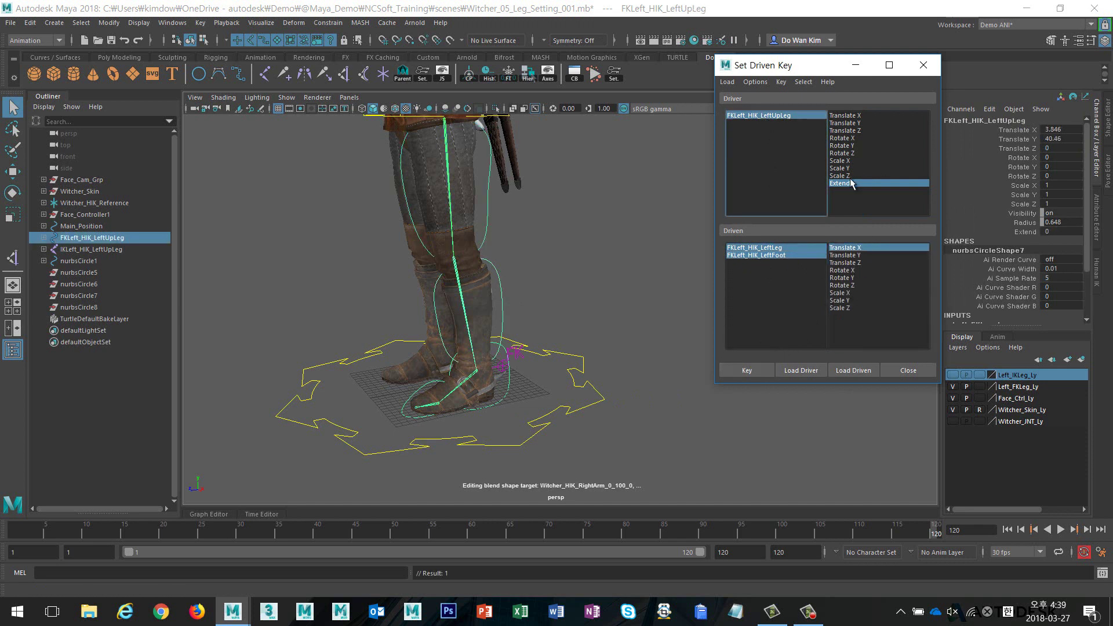
double_click(1059, 232)
type("10")
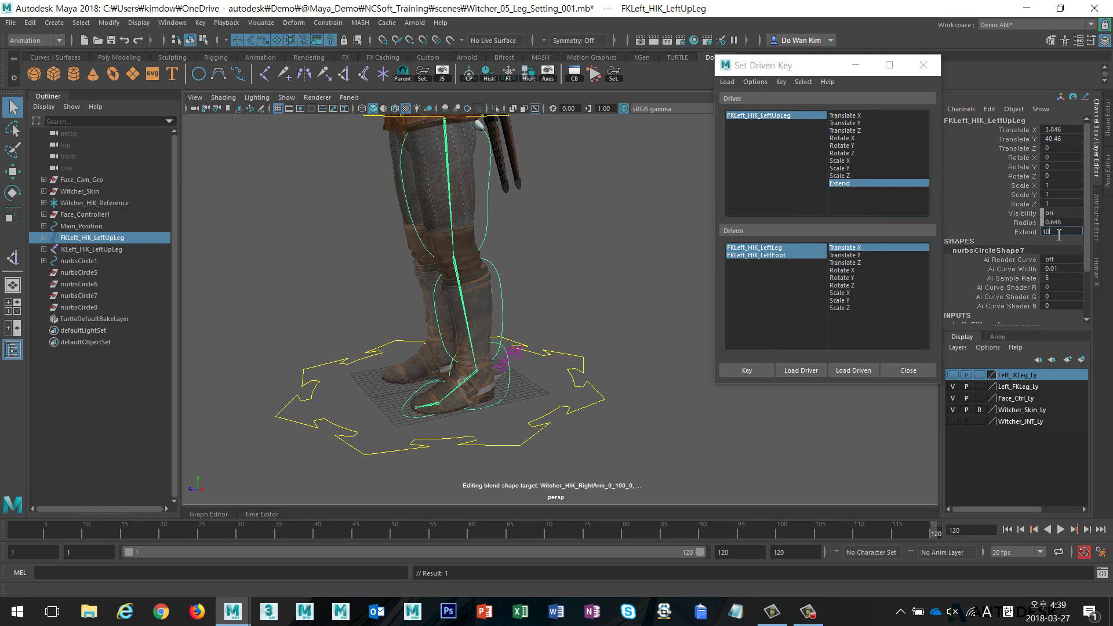
key("Return")
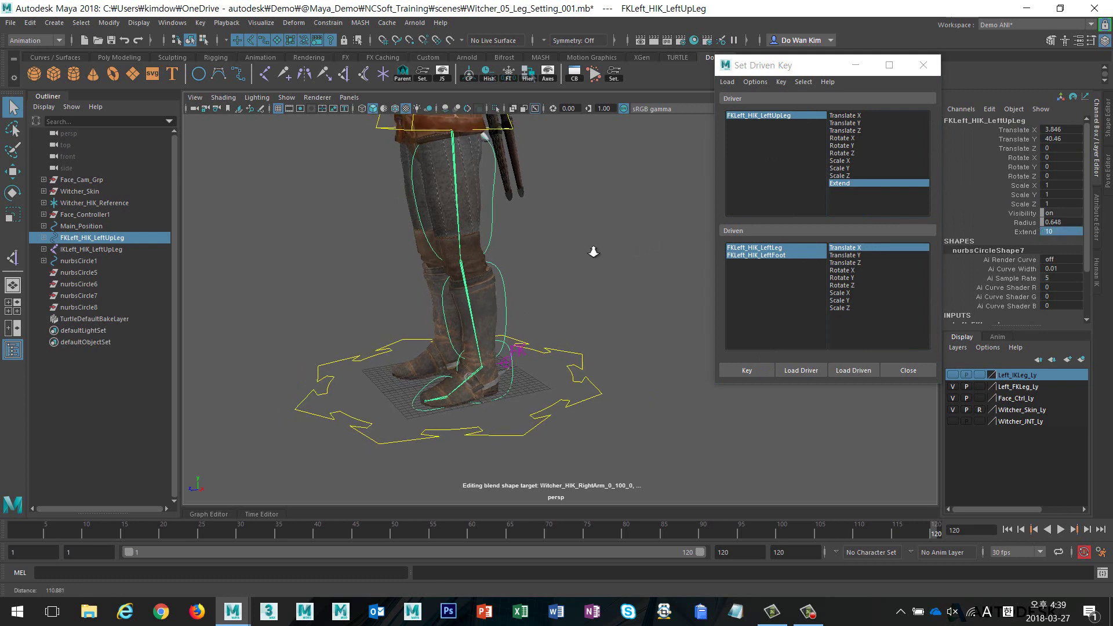
right_click_drag(641, 241, 614, 224, "alt")
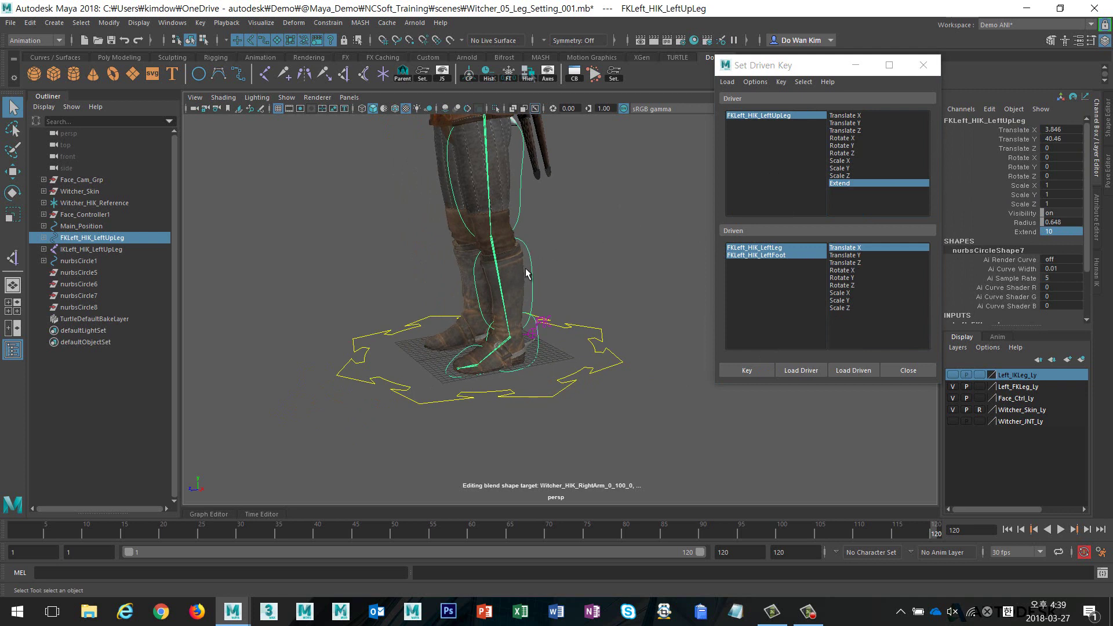
left_click_drag(529, 248, 625, 271)
double_click(1052, 130)
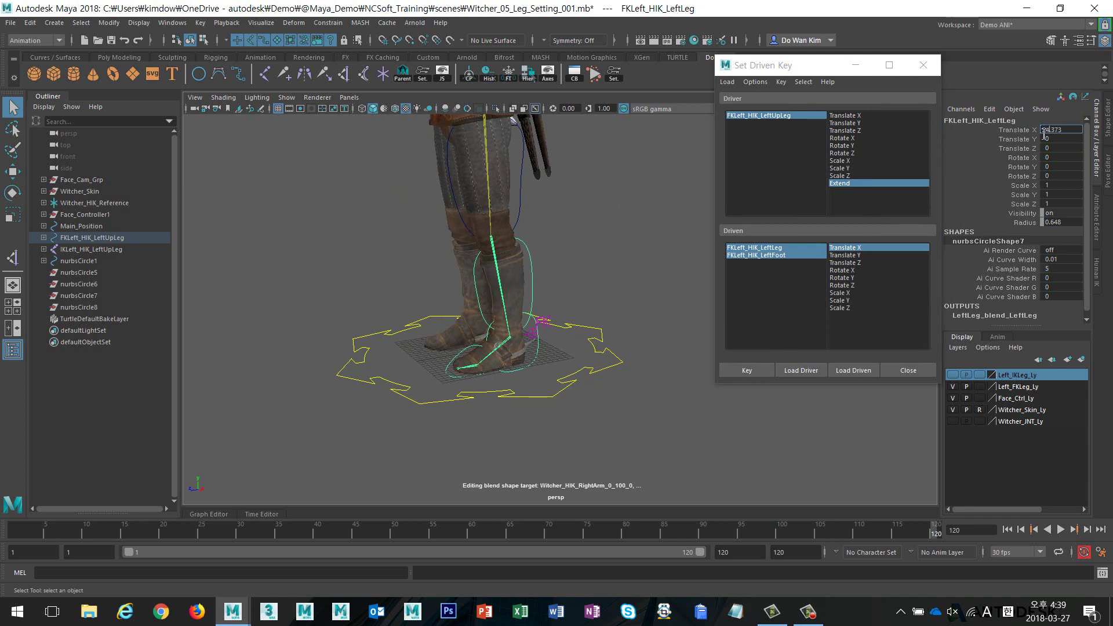
key("Return")
left_click(538, 378)
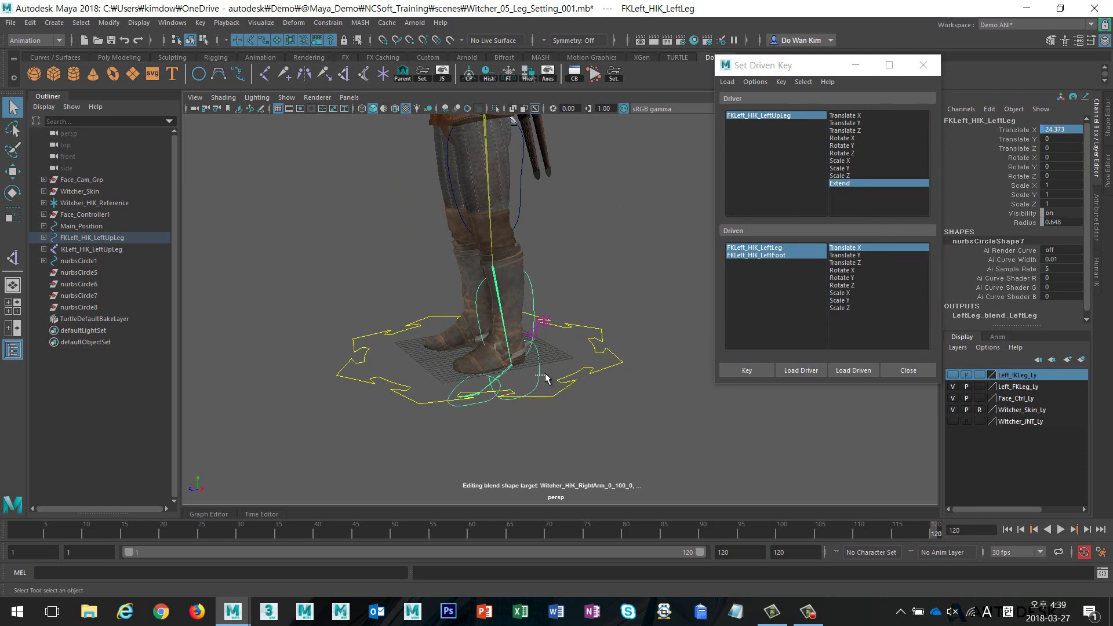
double_click(1054, 130)
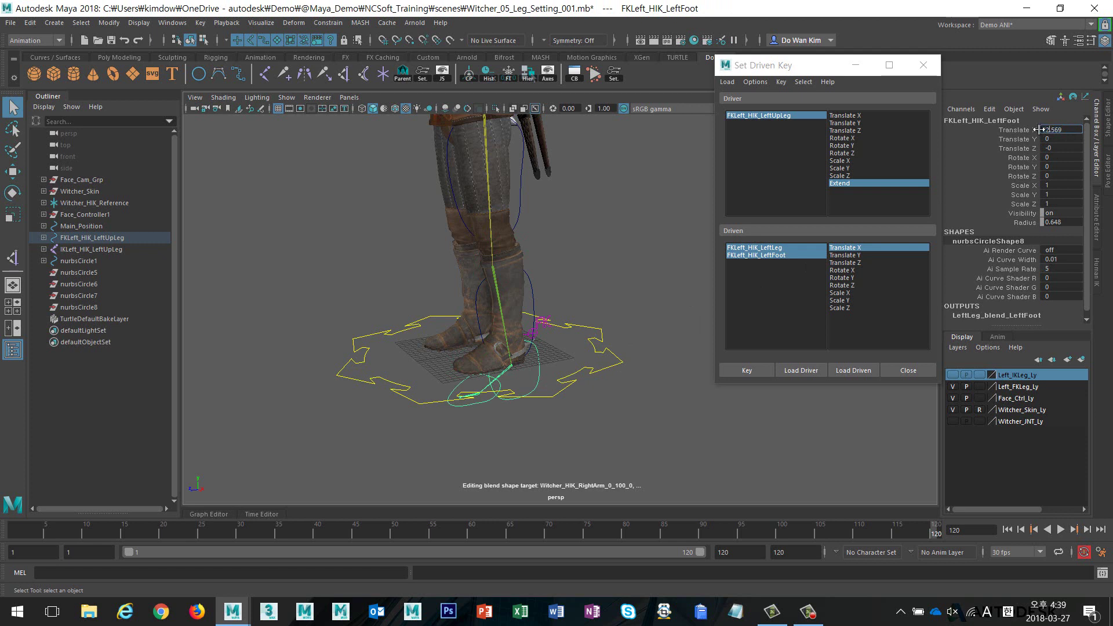
key("Return")
left_click(753, 364)
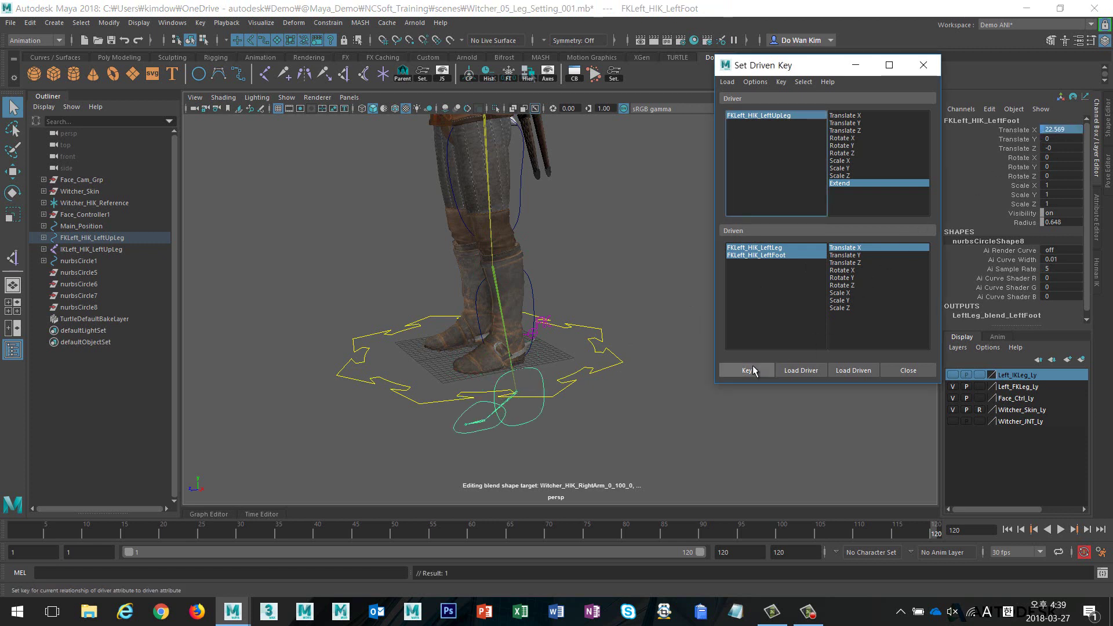
Scrub Extend to test the stretch, then display the lower leg and foot driven-key curves
left_click(1002, 230)
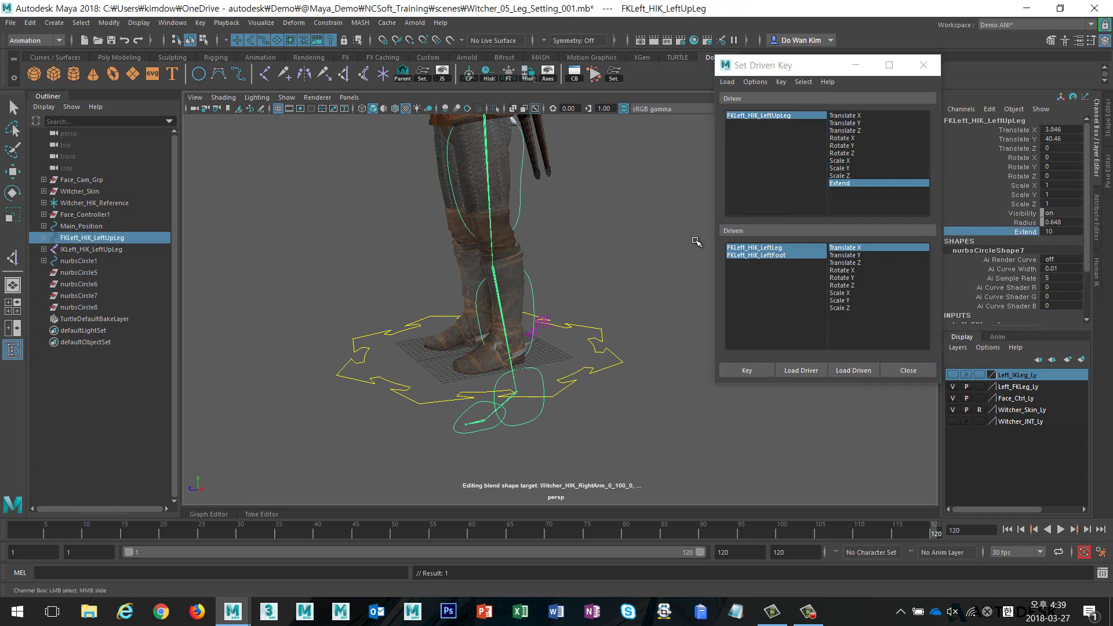
mouse_move(698, 242)
middle_mouse_down()
mouse_move(561, 241)
mouse_move(748, 239)
mouse_move(501, 239)
middle_mouse_up()
left_click_drag(543, 244, 599, 242, "alt")
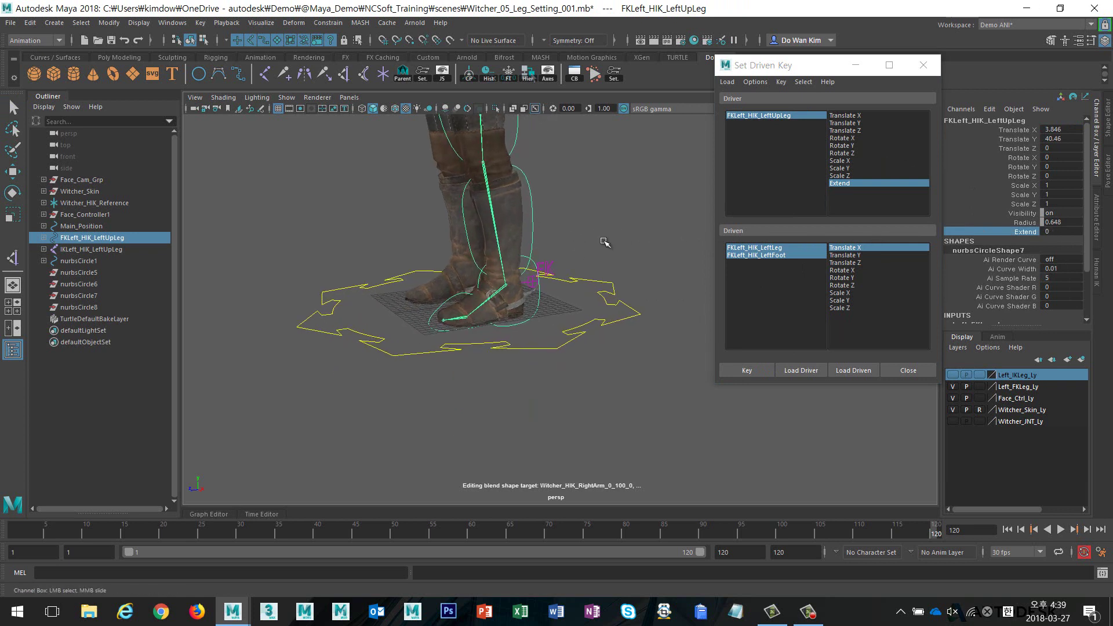
left_click(549, 298)
left_click(552, 309, "shift")
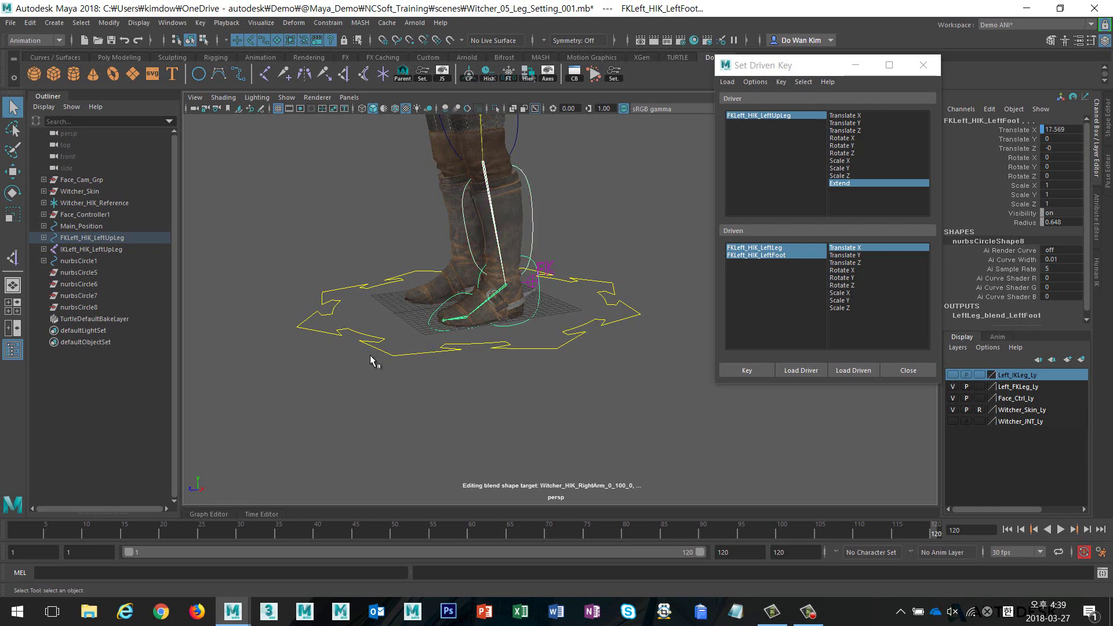
left_click(206, 514)
Give both Translate X curves linear tangents and Cycle with Offset post-infinity, then close the editors
left_click_drag(759, 65, 795, 65)
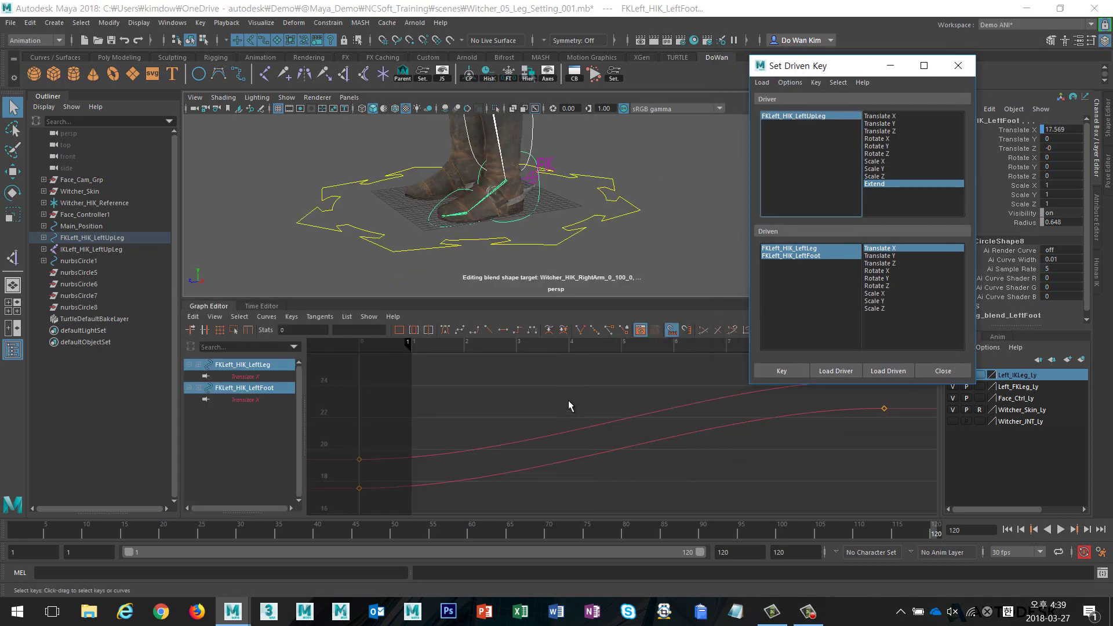
key("f")
left_click_drag(539, 448, 468, 454)
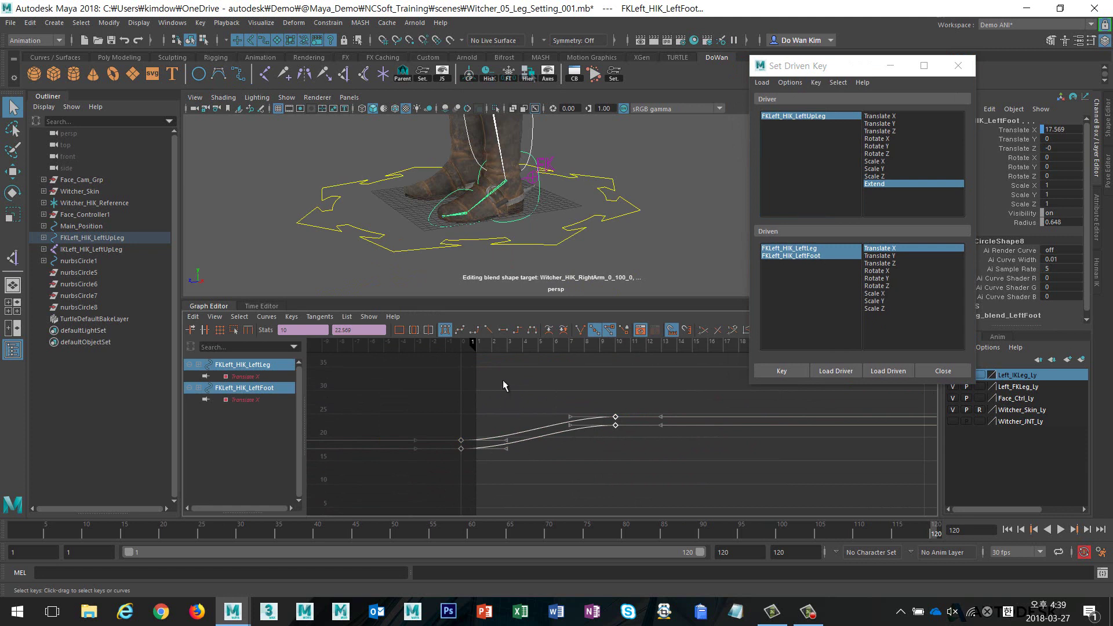
left_click(488, 330)
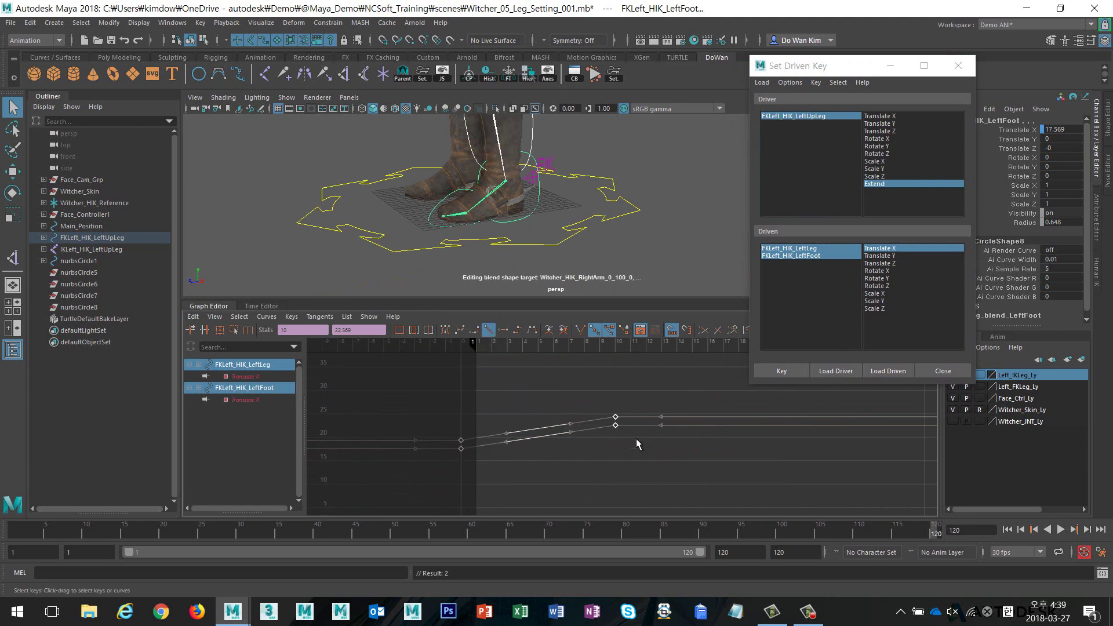
left_click(267, 316)
mouse_move(287, 349)
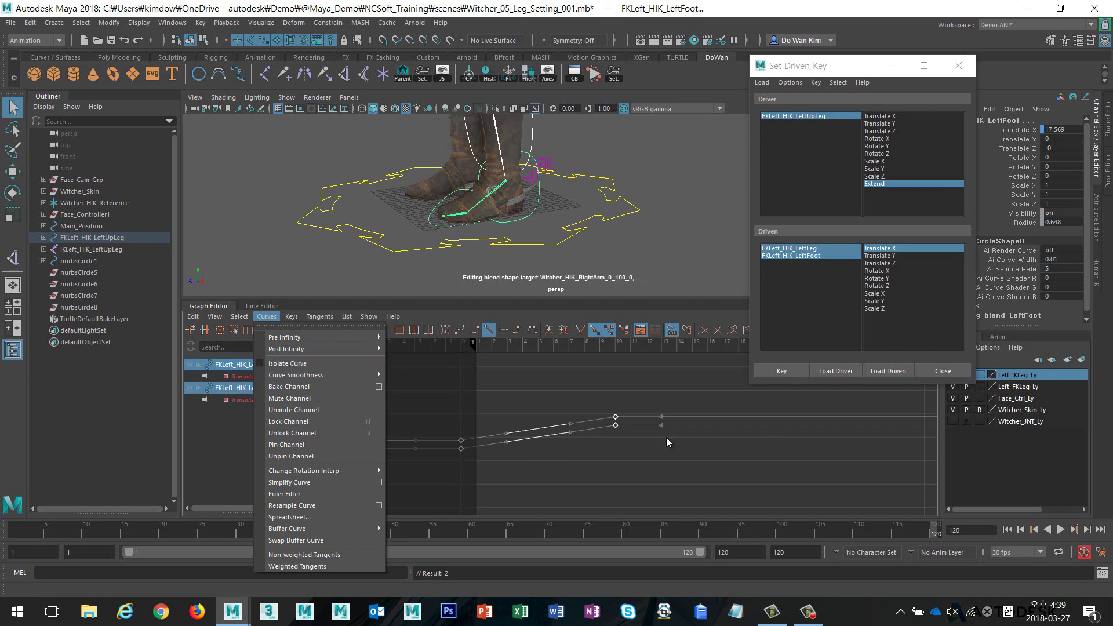
left_click(442, 373)
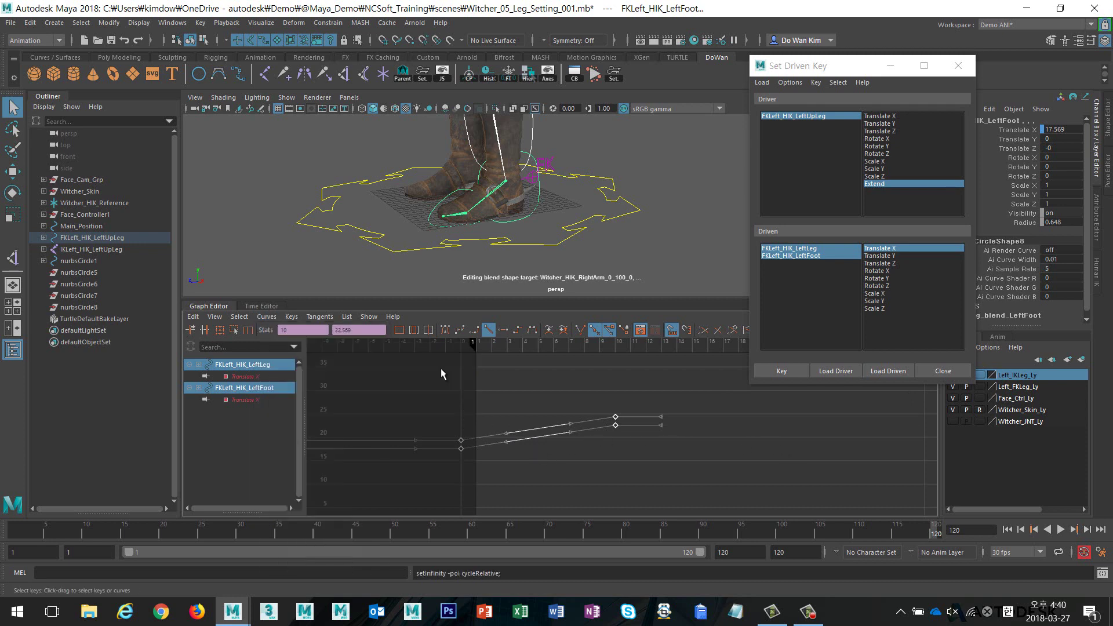
left_click(958, 65)
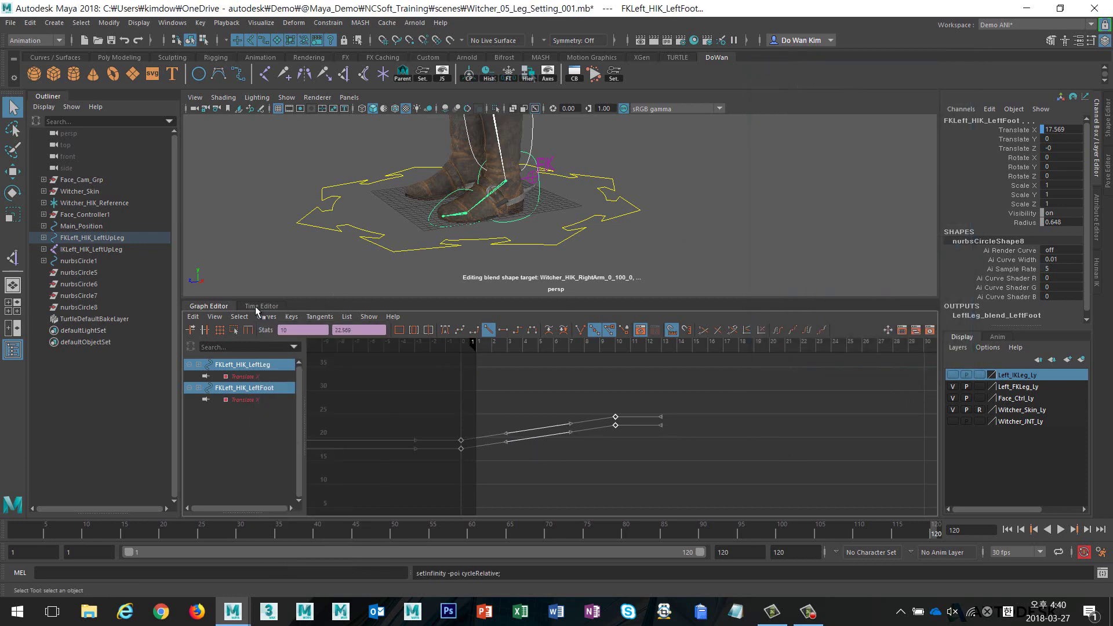
left_click(216, 308)
left_click(601, 297)
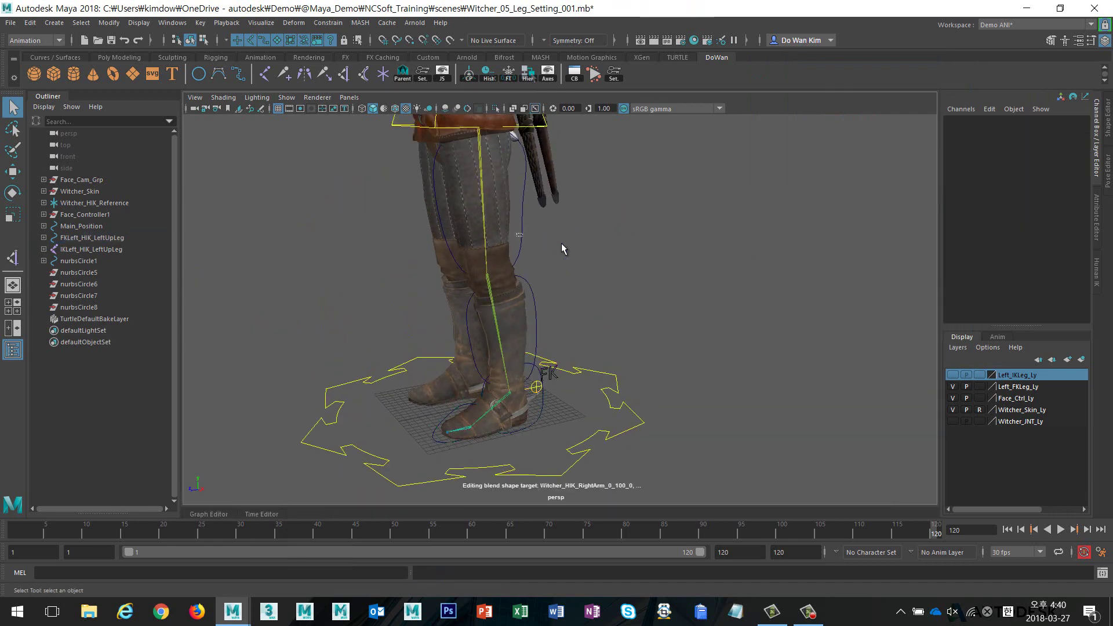
left_click(523, 252)
left_click(1025, 231)
mouse_move(654, 294)
middle_mouse_down()
mouse_move(864, 327)
mouse_move(667, 326)
middle_mouse_up()
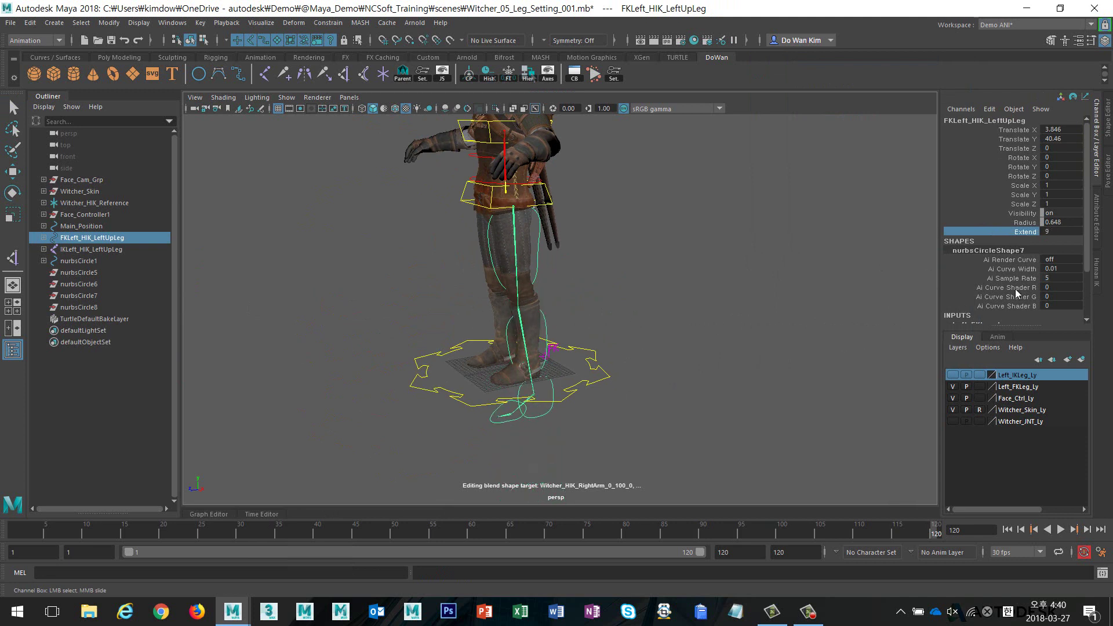
double_click(1058, 232)
type("0")
key("Return")
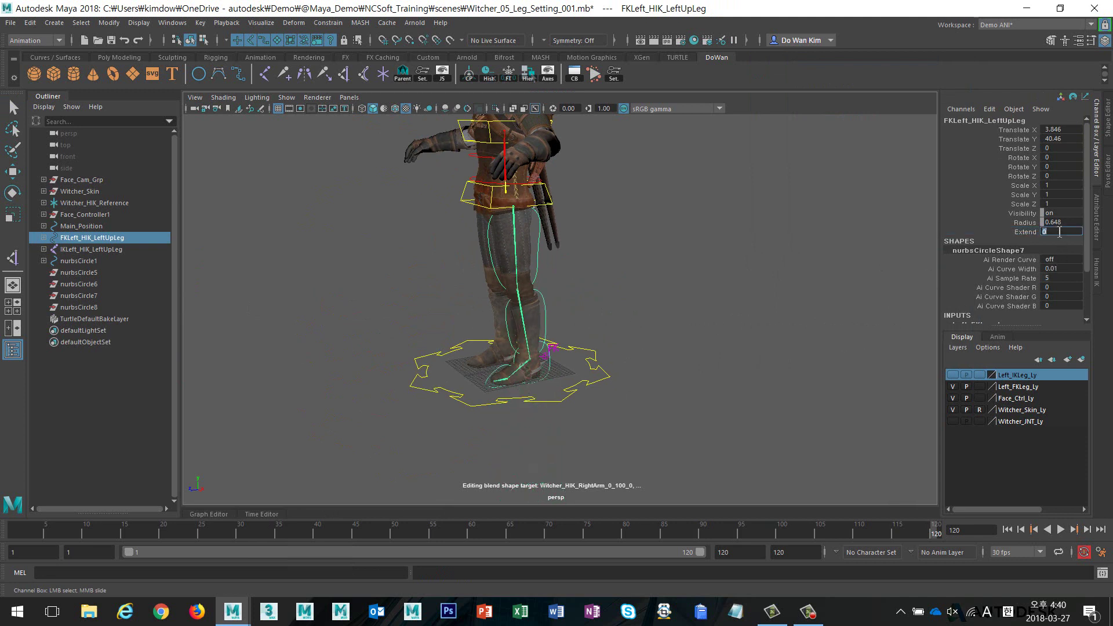
mouse_move(569, 331)
right_mouse_down("alt")
mouse_move(690, 331)
mouse_move(730, 352)
right_mouse_up("alt")
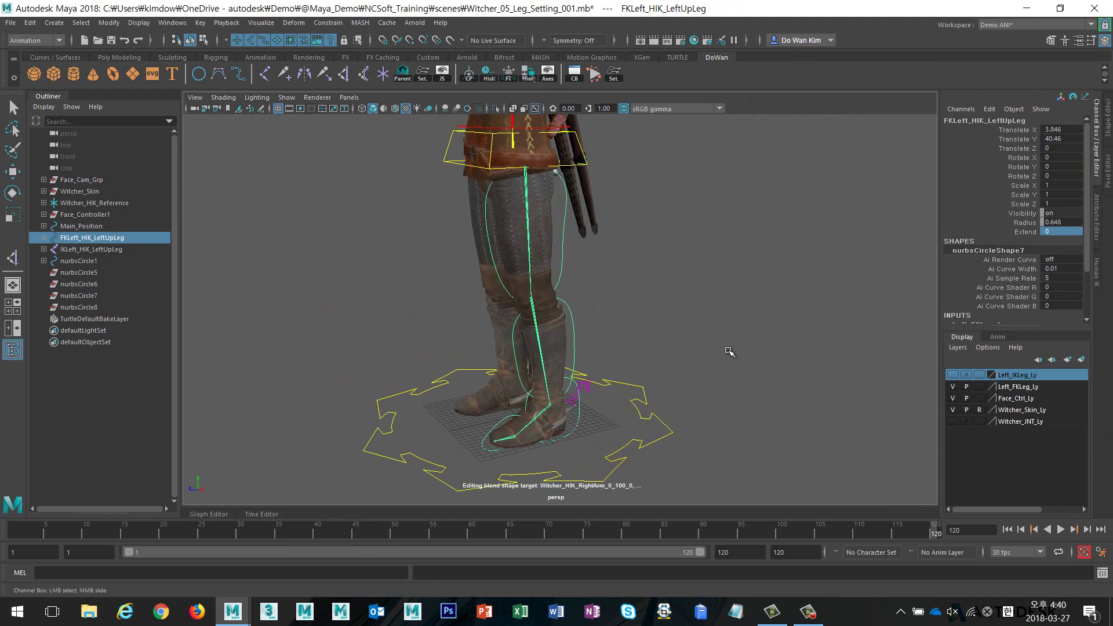
left_click(999, 231)
middle_click_drag(673, 272, 792, 296)
key("ctrl+z")
key("e")
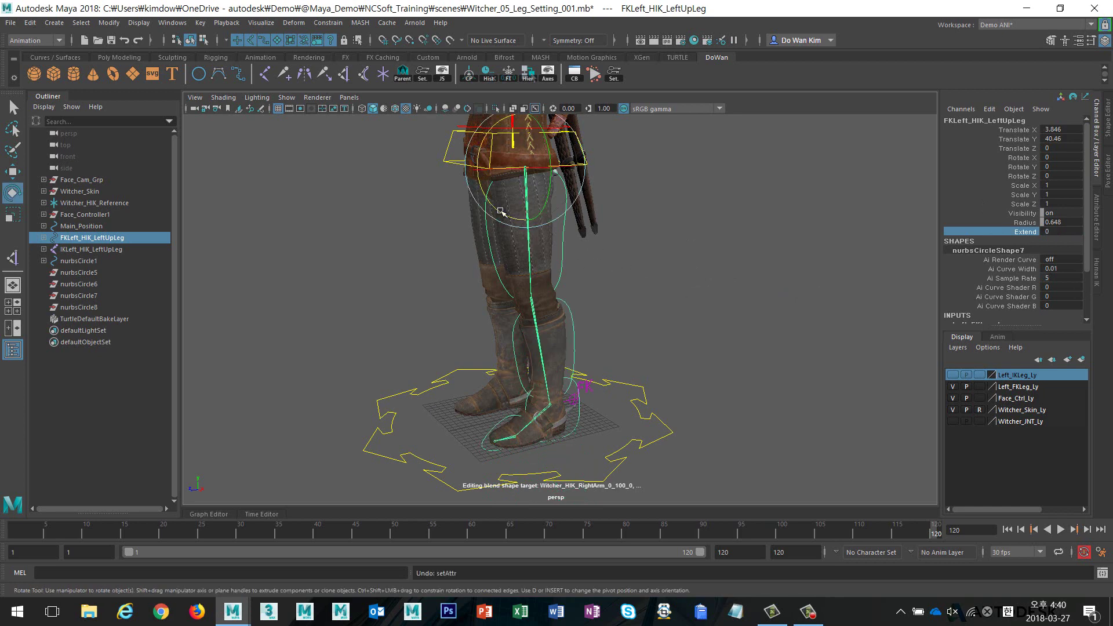
left_click_drag(501, 211, 493, 261)
key("ctrl+z")
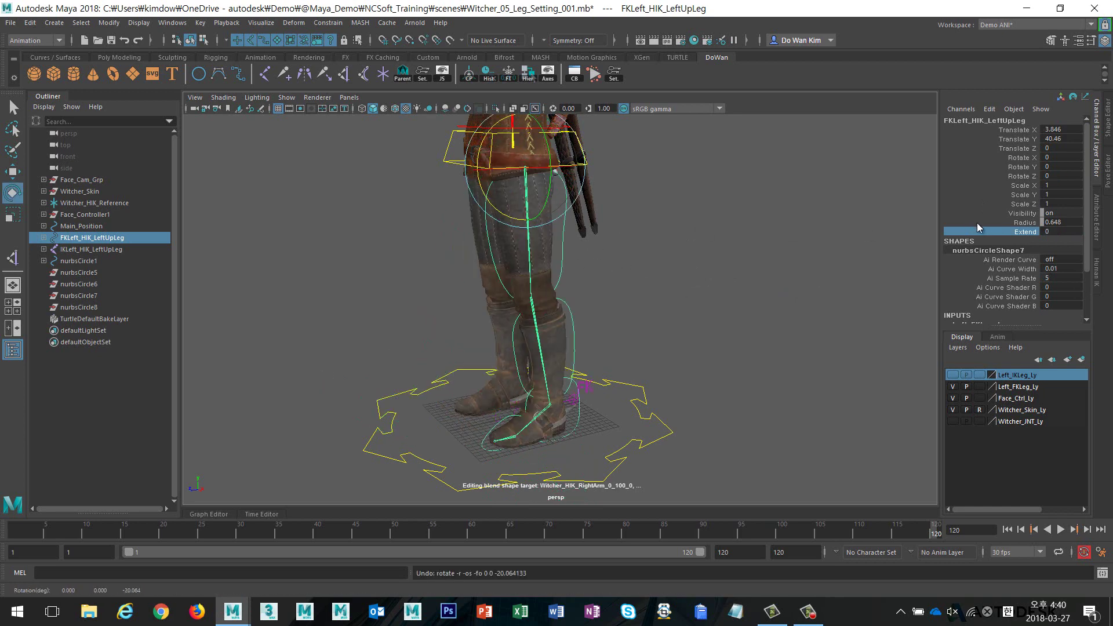
middle_click_drag(824, 261, 892, 265)
key("ctrl+z")
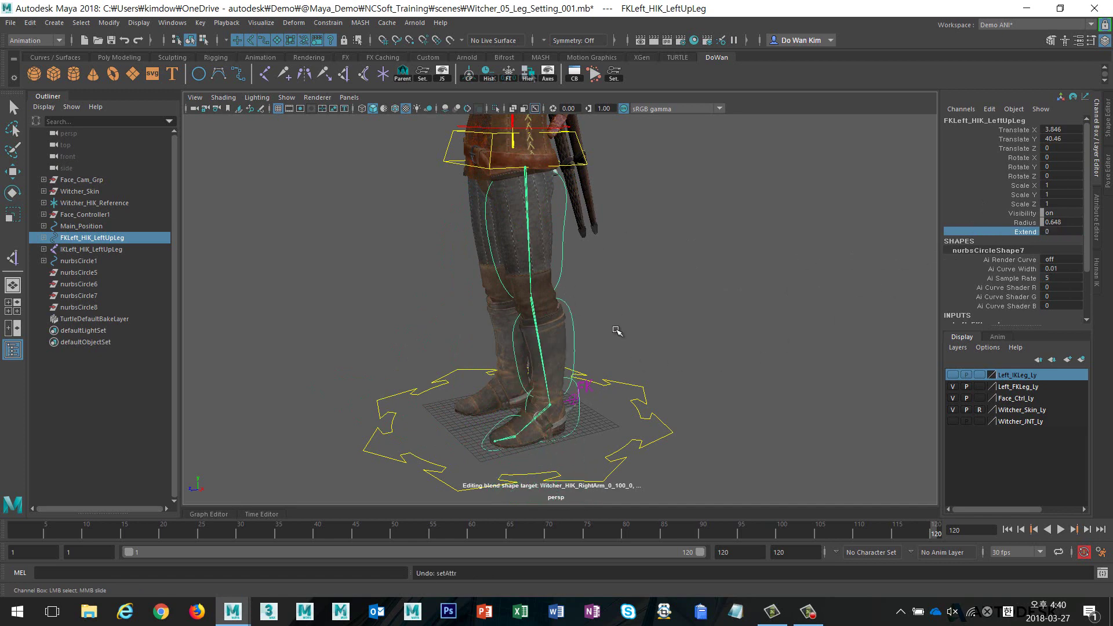
mouse_move(619, 331)
left_mouse_down("alt")
mouse_move(634, 331)
mouse_move(614, 333)
left_mouse_up("alt")
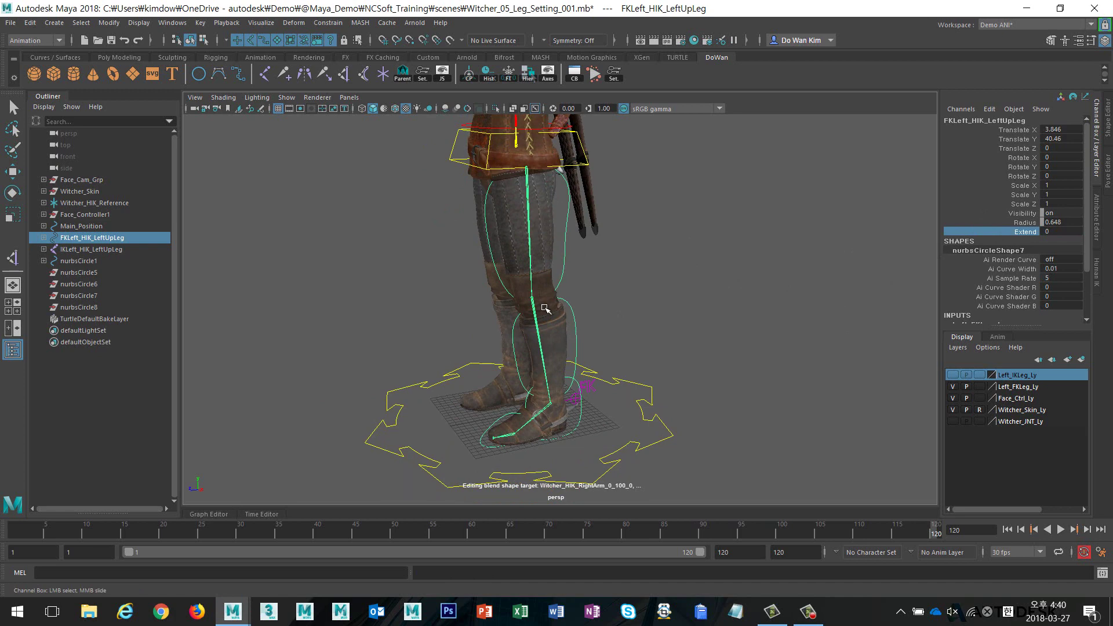
Split the layout into Node Editor and persp view, and make Left_IKLeg_Ly visible
key("space")
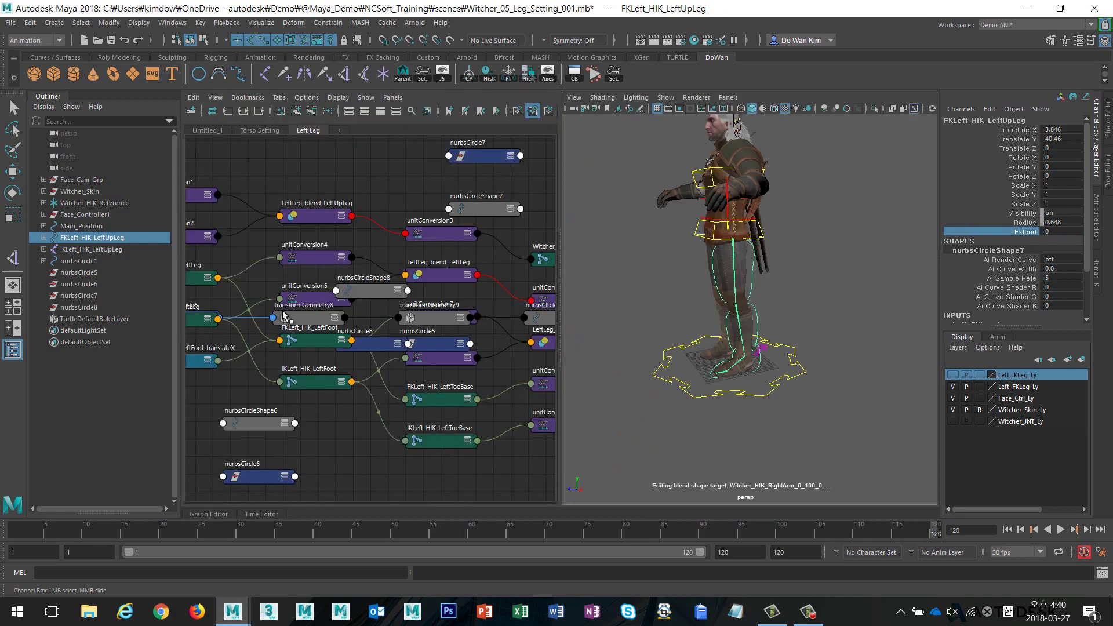
left_click(384, 178)
key("e")
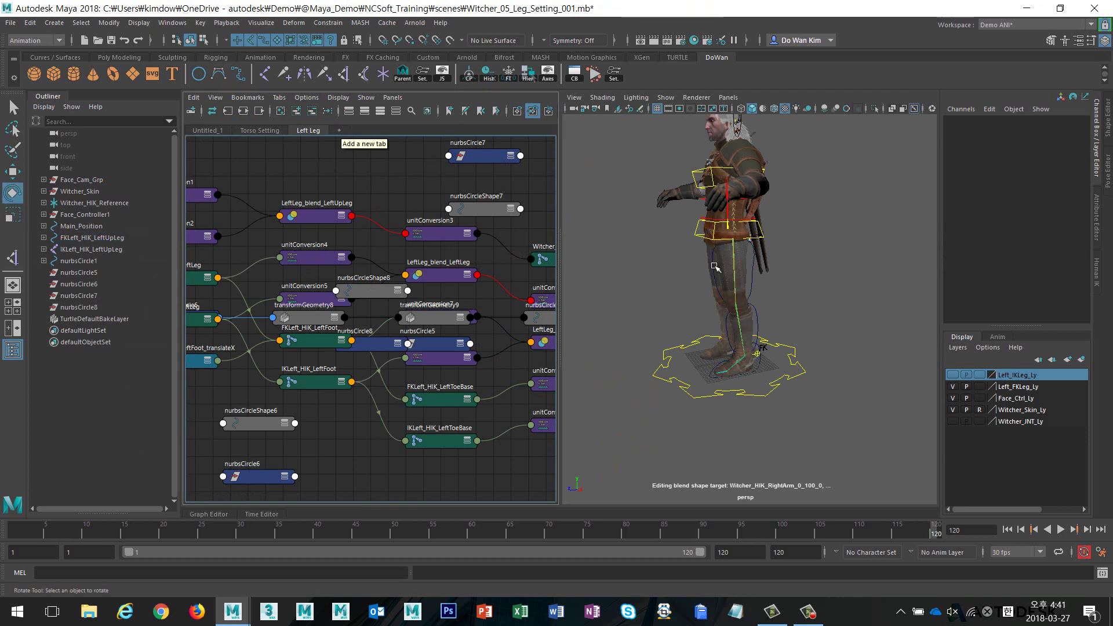
left_click(954, 377)
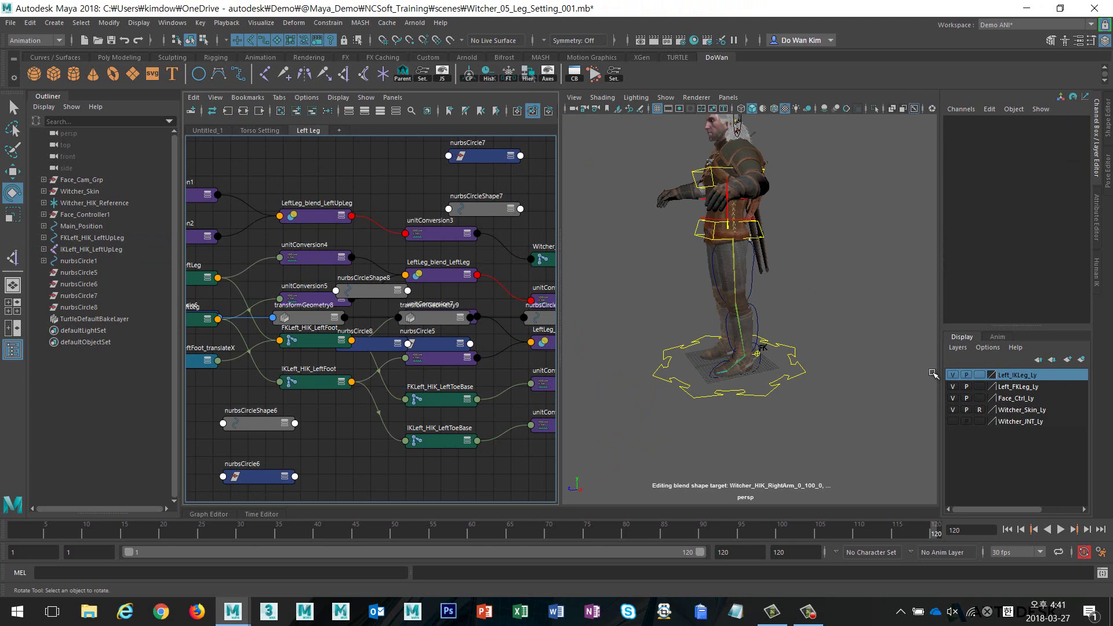
scroll(800, 345, "up", 3)
Rotate the FK upper leg forward (Rotate Z 53.365) and the IK upper leg backward
left_click(757, 288)
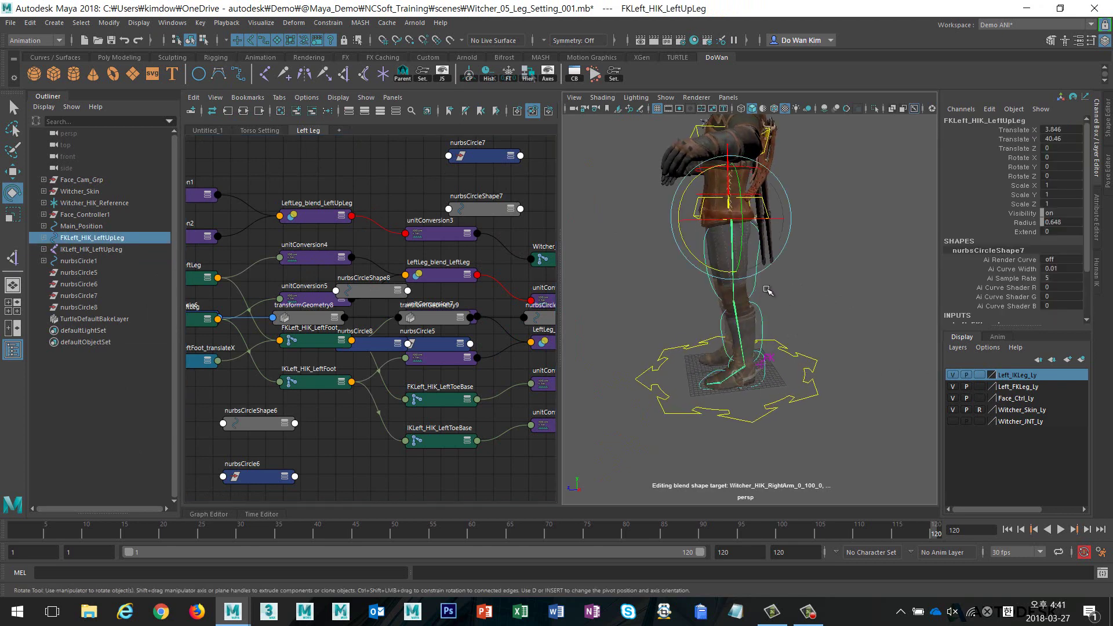
left_click_drag(694, 254, 755, 307)
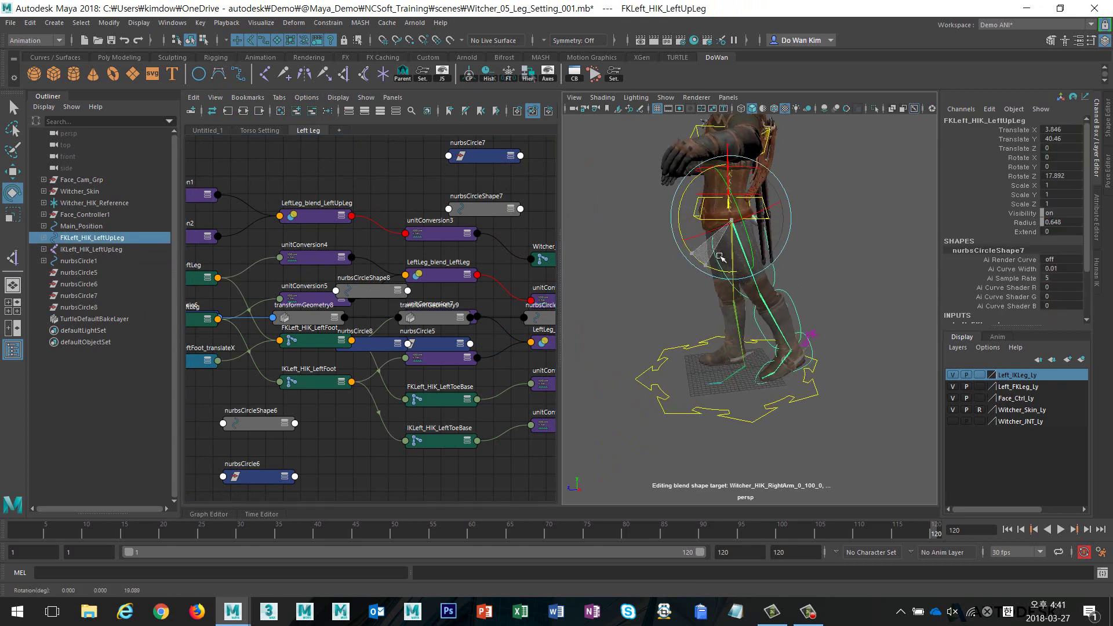
left_click(737, 297)
left_click_drag(712, 268, 662, 244)
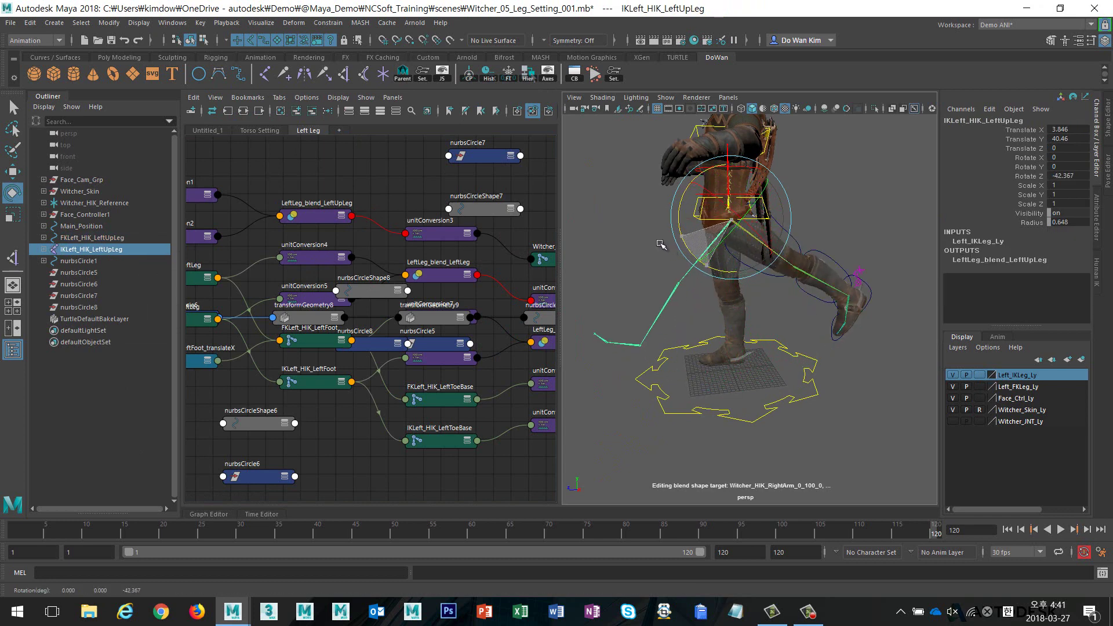
left_click(904, 267)
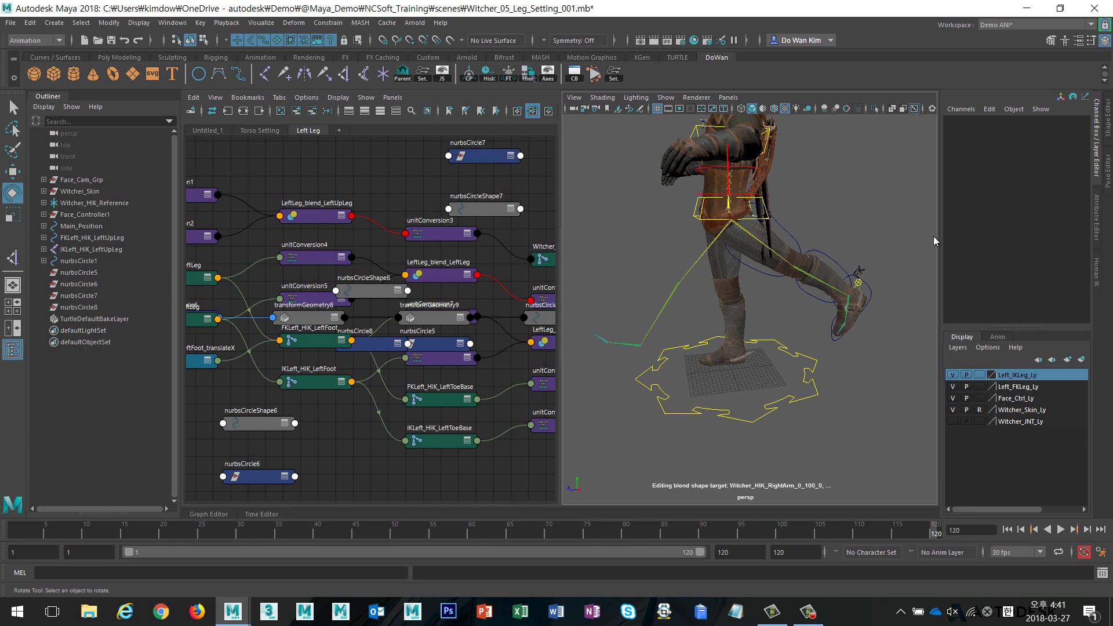
left_click(858, 284)
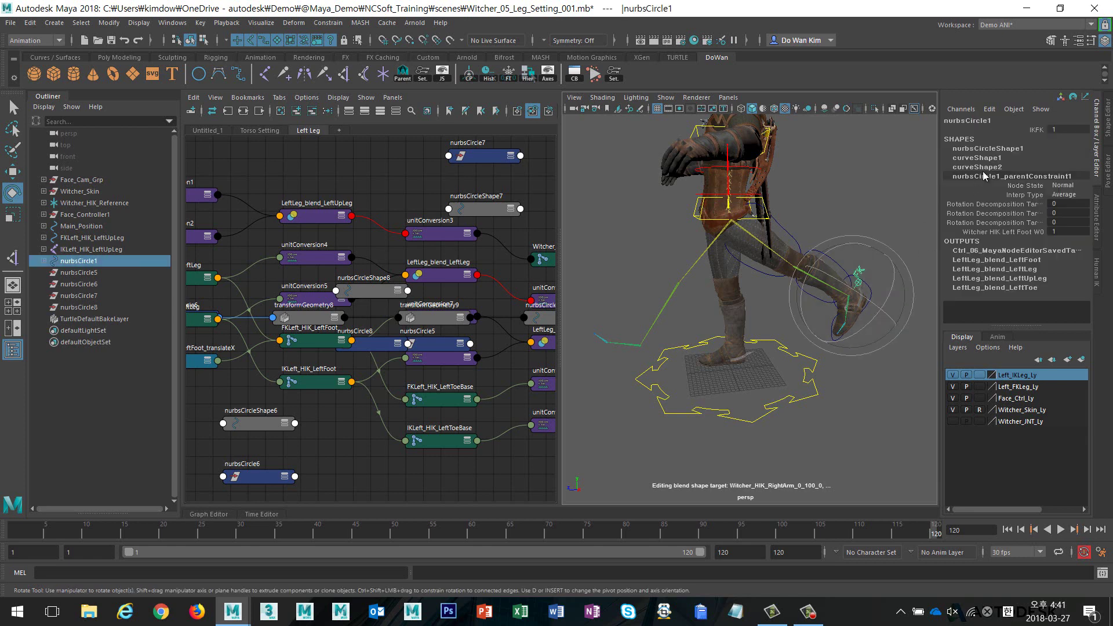
Set nurbsCircle1's IKFK switch to 0.5 to blend the leg halfway
double_click(1067, 131)
type("0")
key("Return")
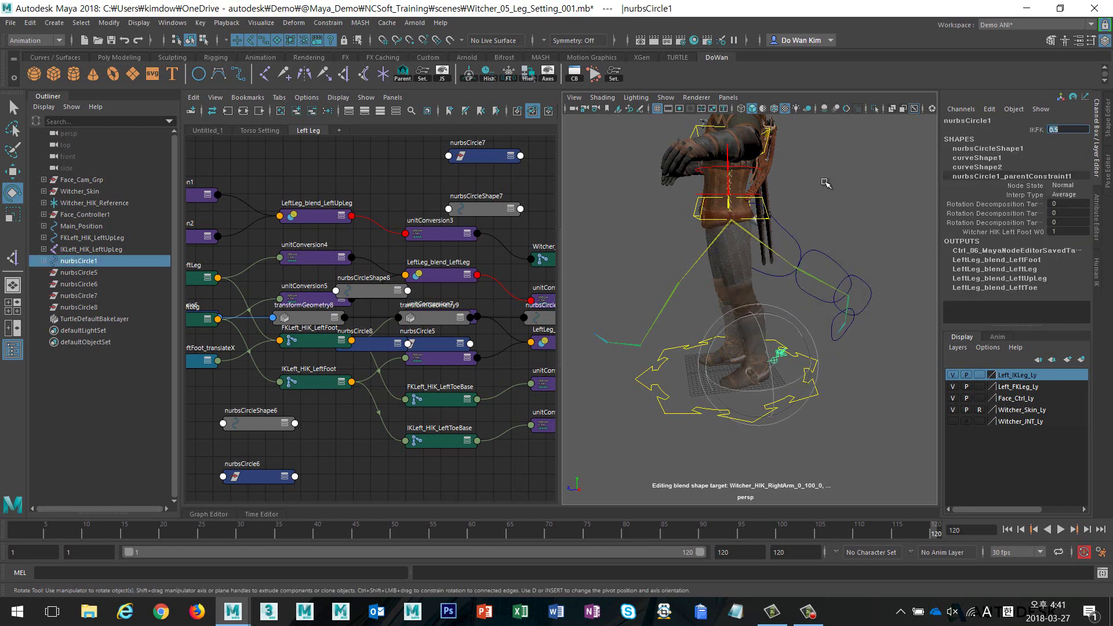
left_click(826, 184)
mouse_move(754, 386)
left_mouse_down("alt")
mouse_move(772, 395)
mouse_move(755, 313)
mouse_move(777, 307)
mouse_move(725, 316)
left_mouse_up("alt")
right_click_drag(725, 316, 790, 318, "alt")
Inspect the FK lower leg, IK knee and IKLeft_HIK_LeftFoot joints with the Move tool
left_click(868, 276)
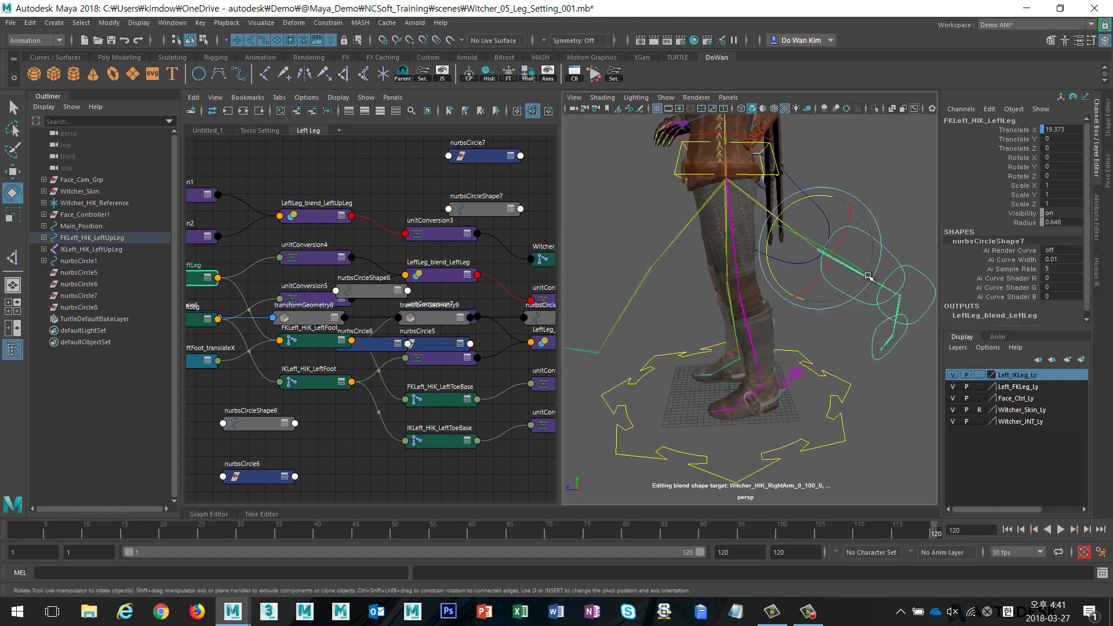
key("w")
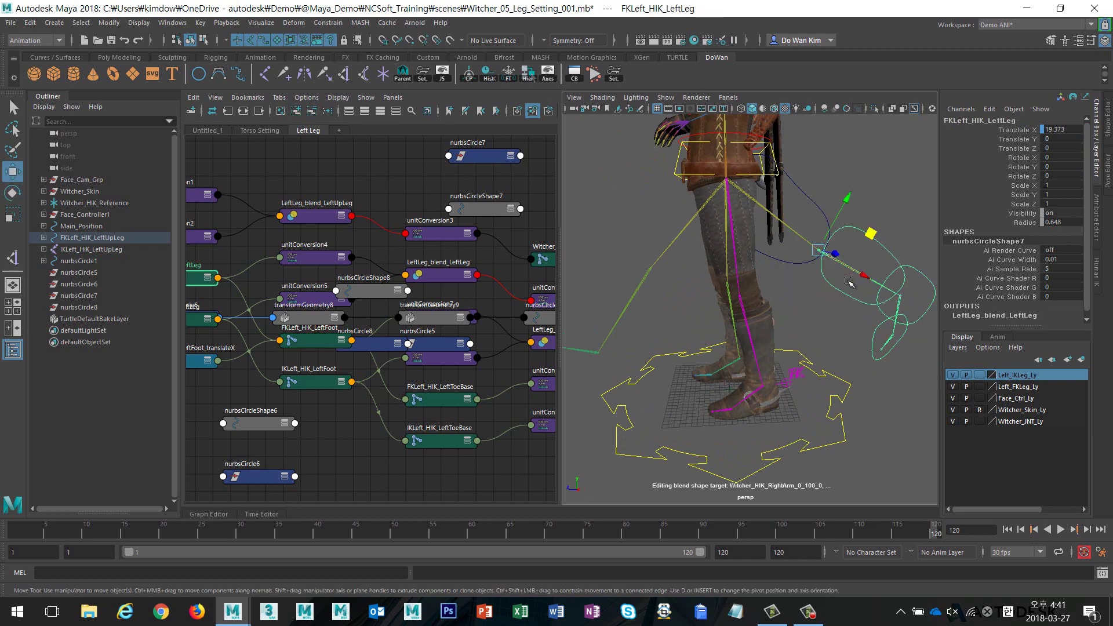
left_click_drag(849, 281, 671, 264, "alt")
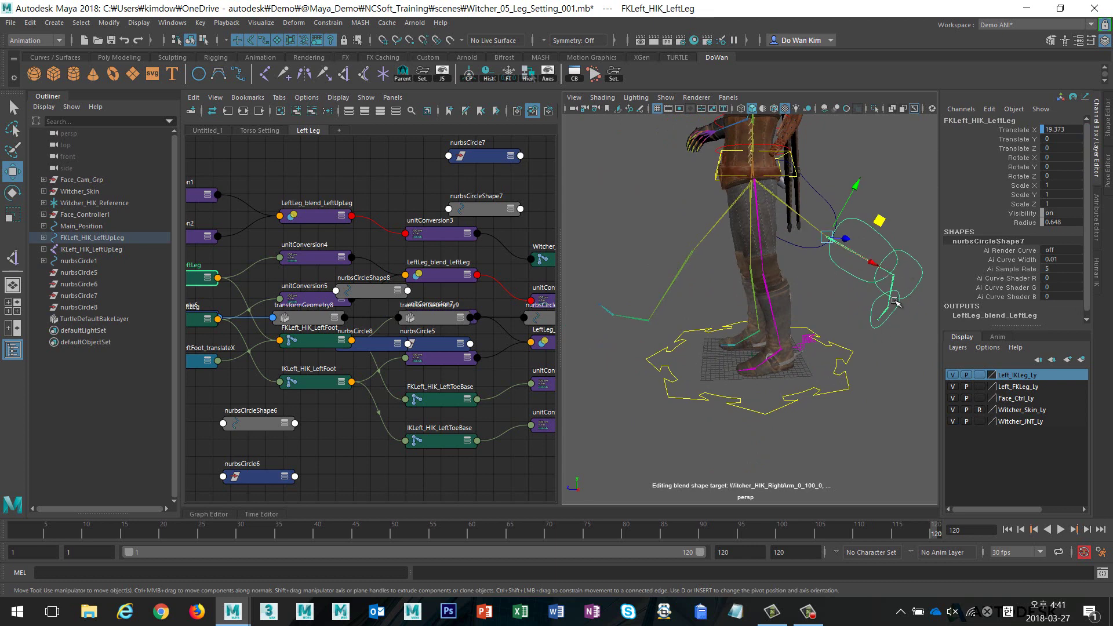
left_click_drag(660, 266, 701, 300)
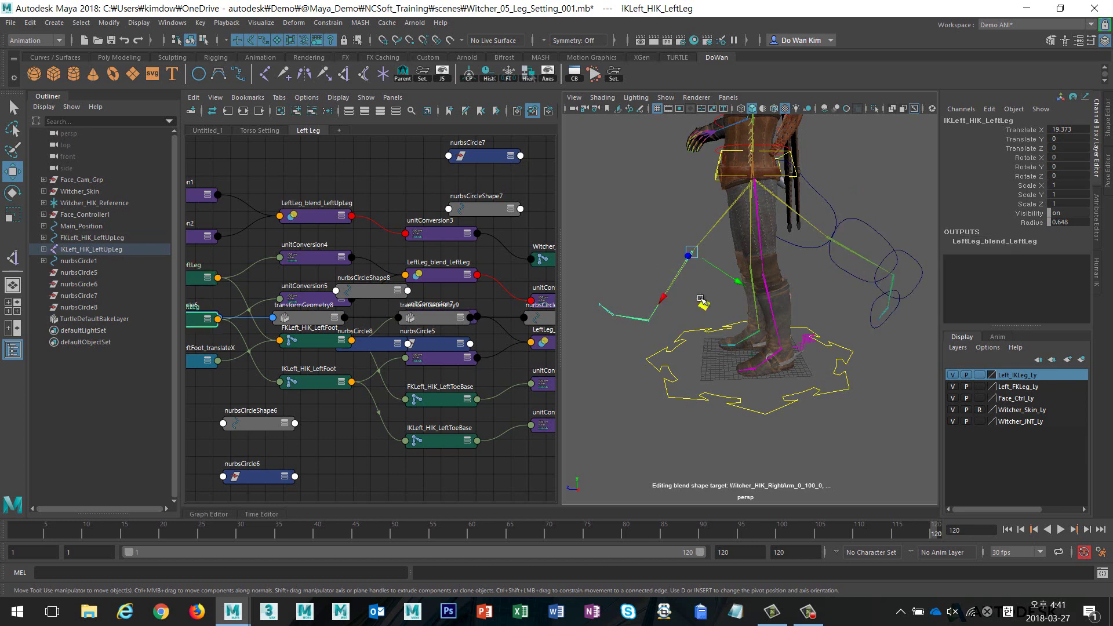
left_click(645, 320)
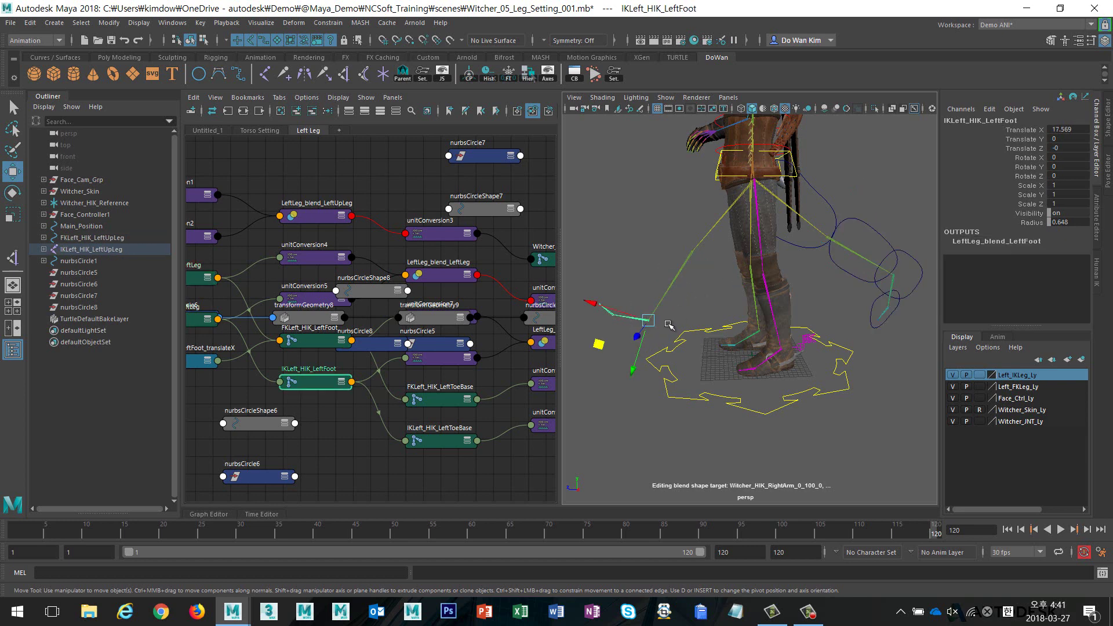
left_click_drag(689, 315, 706, 314, "alt")
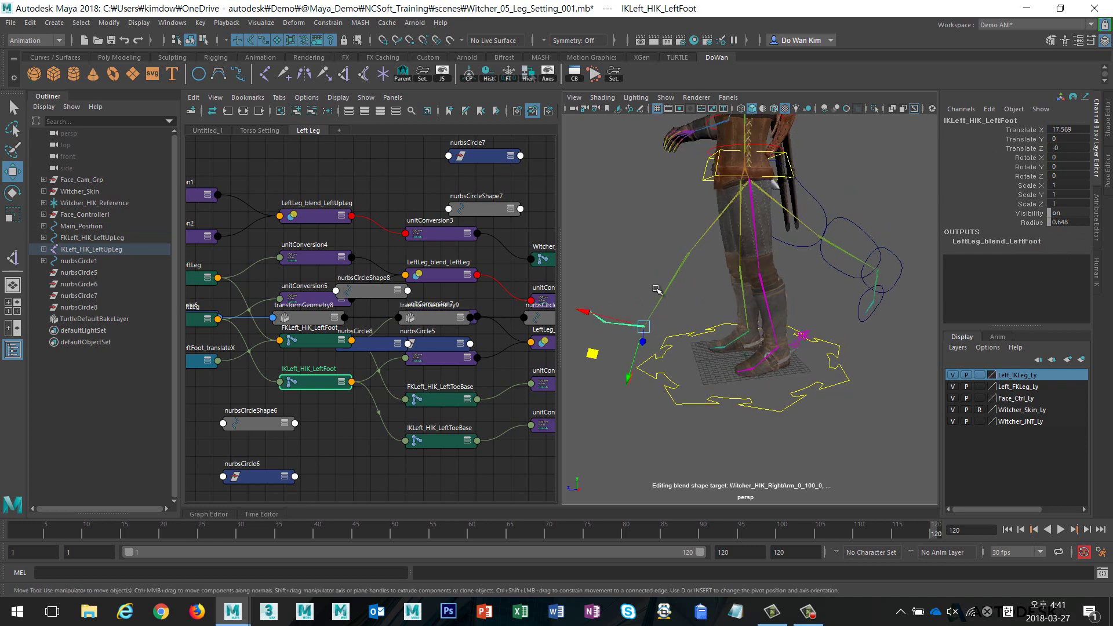
Select the IK, Witcher and FK LeftLeg/LeftFoot joints and load only them into the Left Leg graph
key("Up")
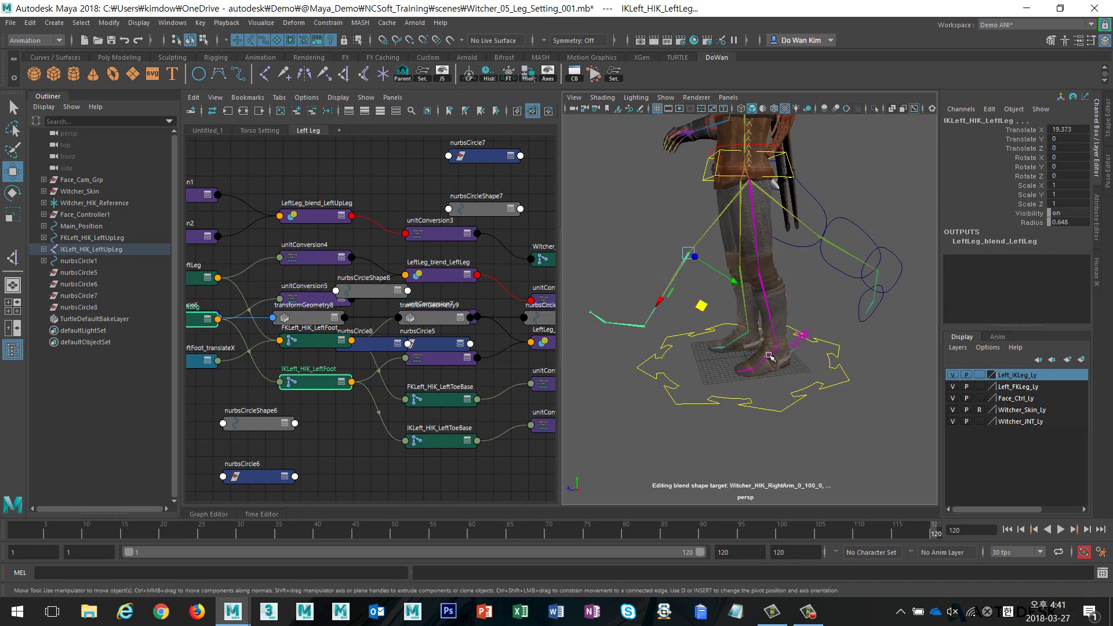
left_click(770, 356)
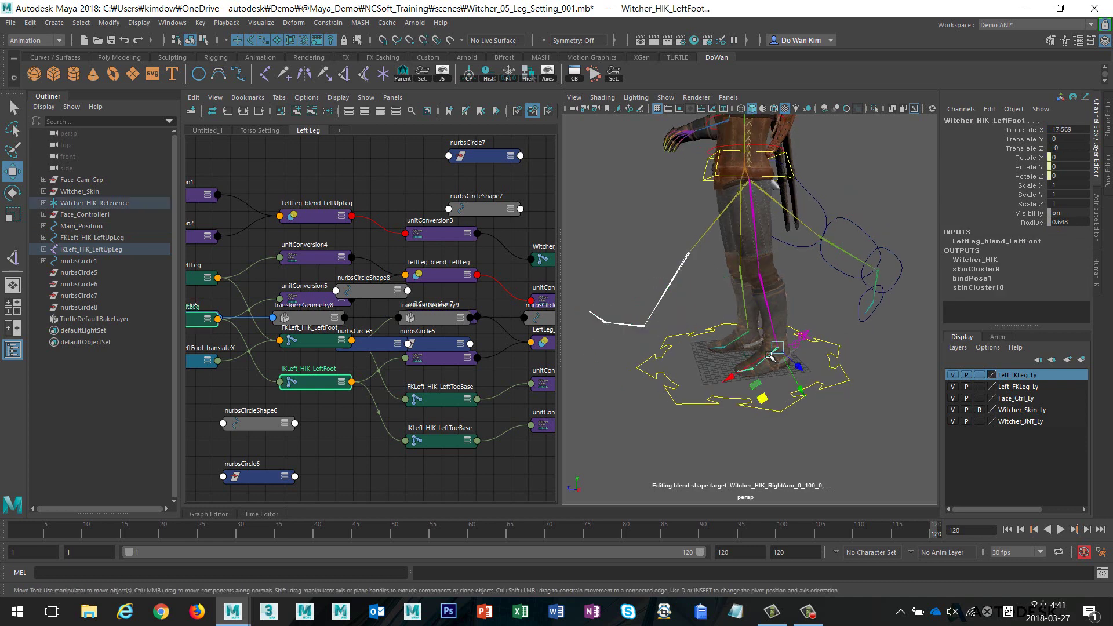
left_click(878, 283)
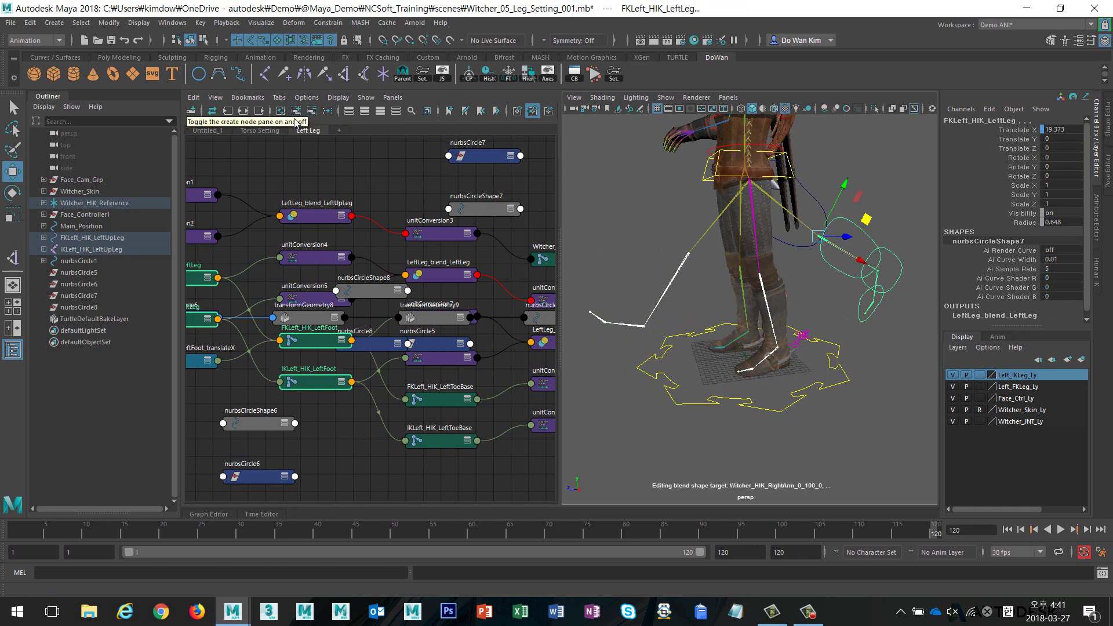
left_click(280, 110)
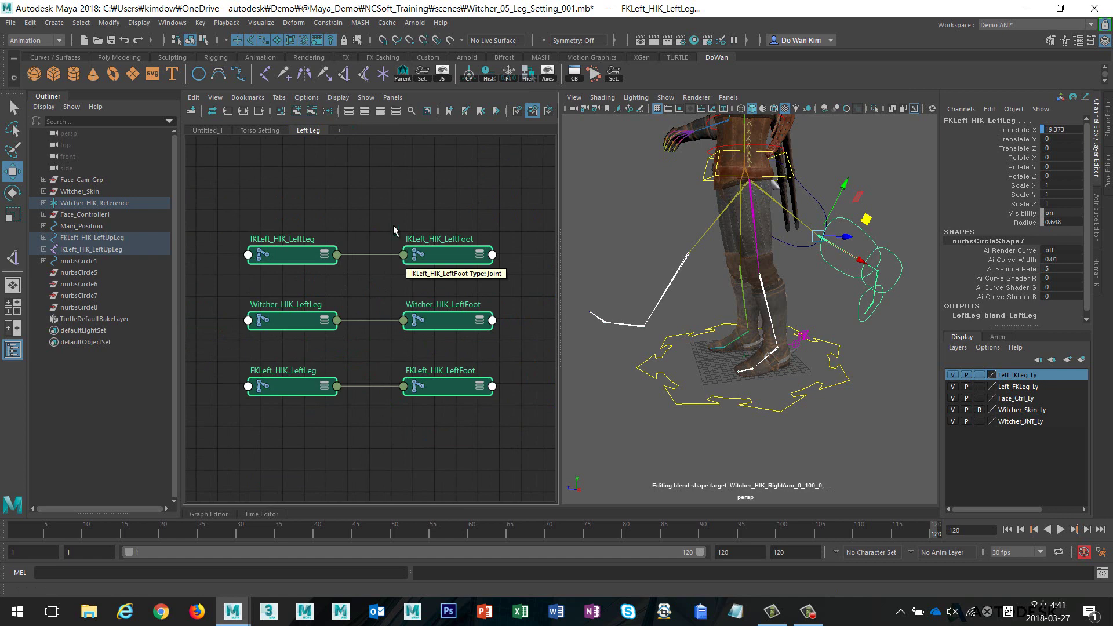
Maximize the Node Editor and frame all six leg joint nodes
left_click(384, 206)
scroll(443, 210, "down", 2)
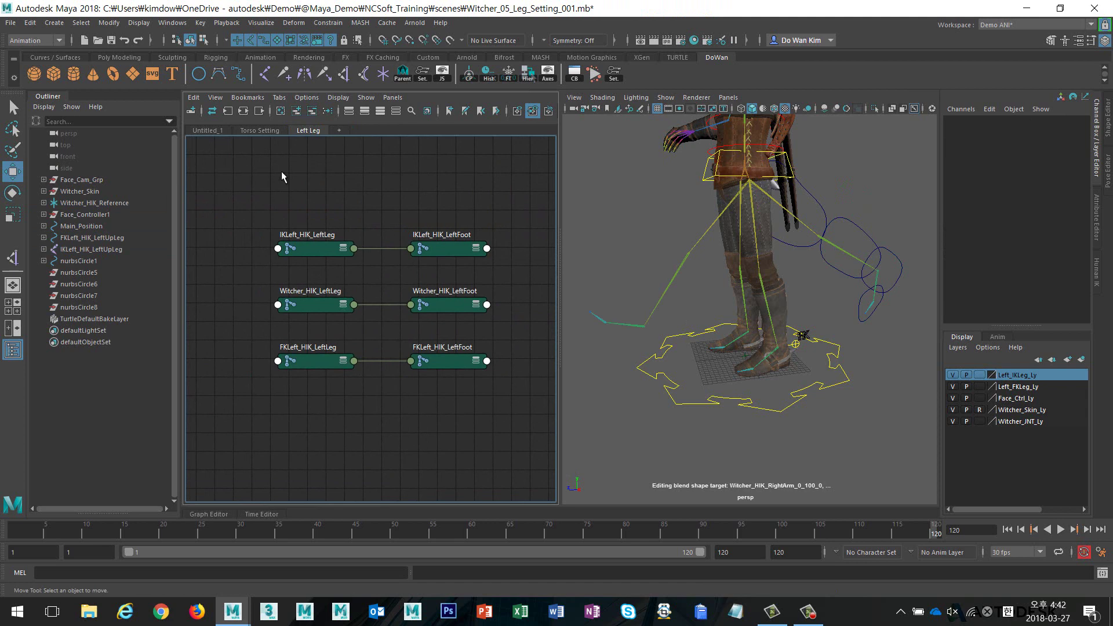
key("space")
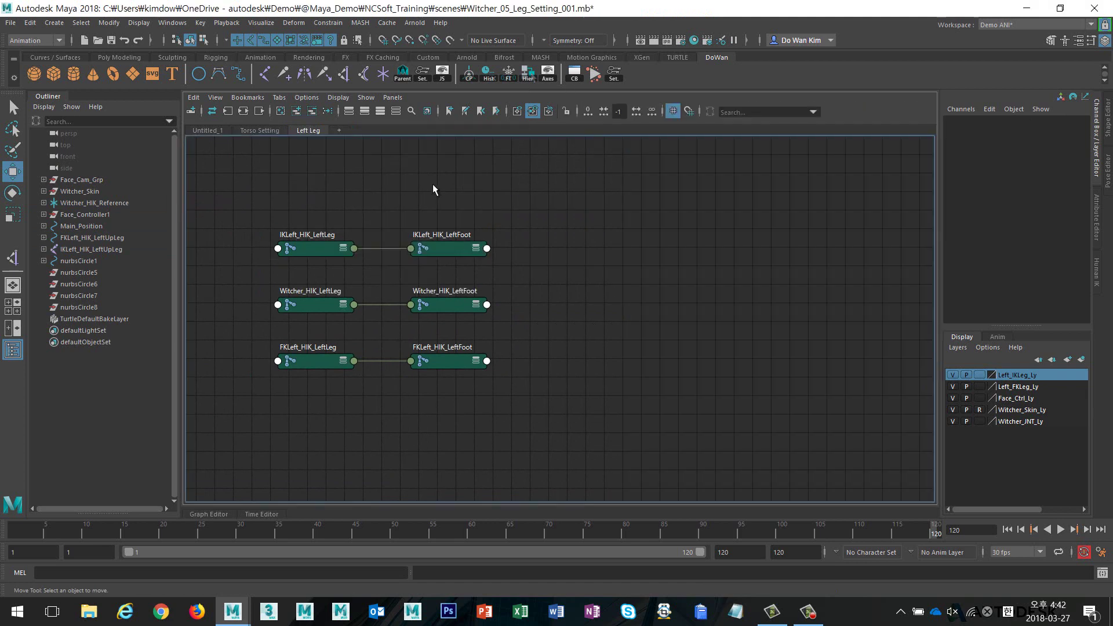
key("a")
Search the node-creation field for 'blendcol' to list blendColors
key("Tab")
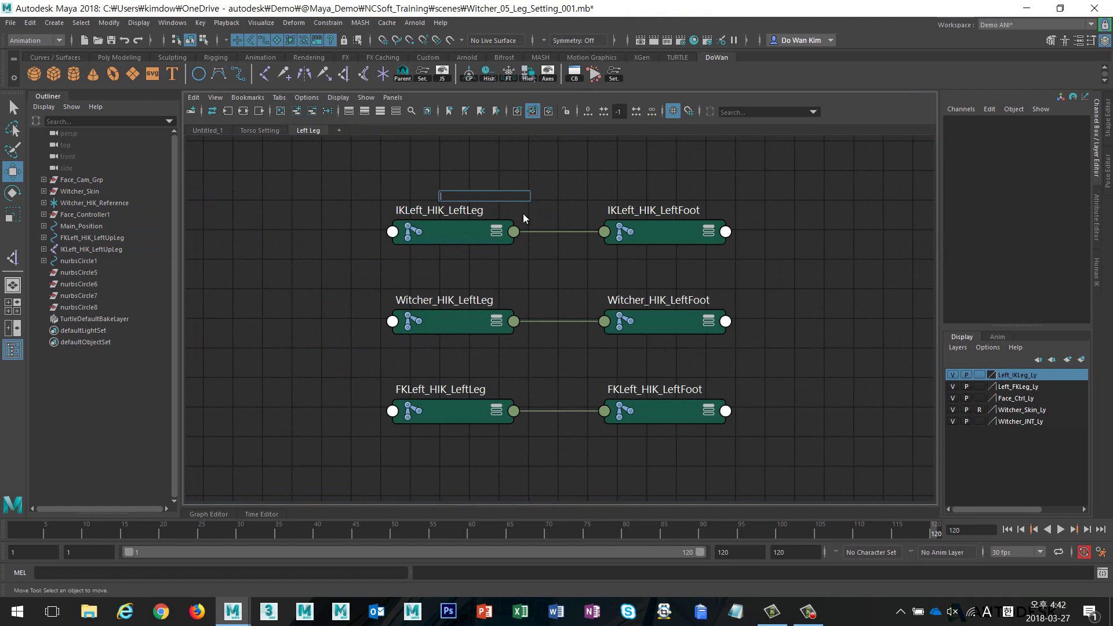
type("colo")
key("BackSpace")
key("BackSpace")
key("BackSpace")
type("blendcol")
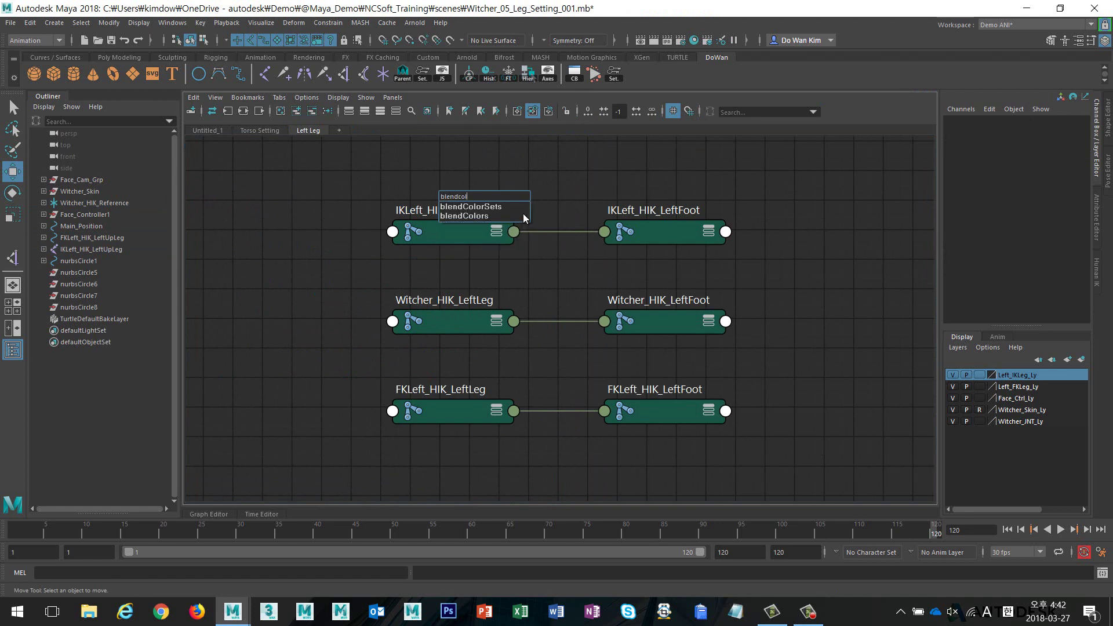
Create a blendColors node above the joints and rename it LeftLeg_blend_LeftLeg_Trans
left_click(522, 215)
scroll(640, 286, "down", 5)
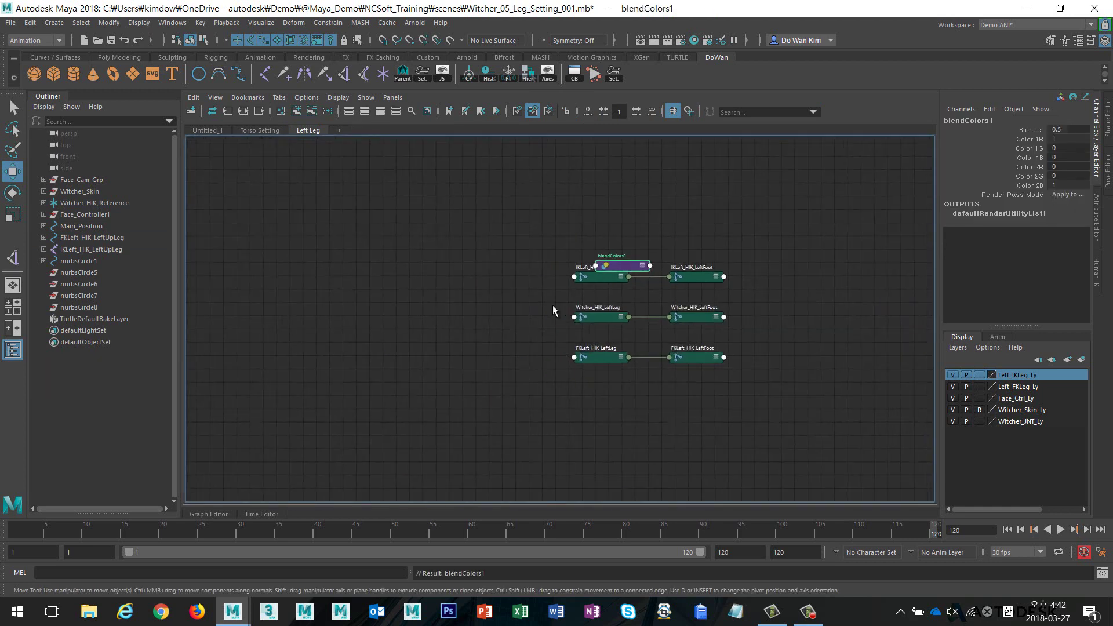
left_click_drag(628, 267, 641, 242)
key("a")
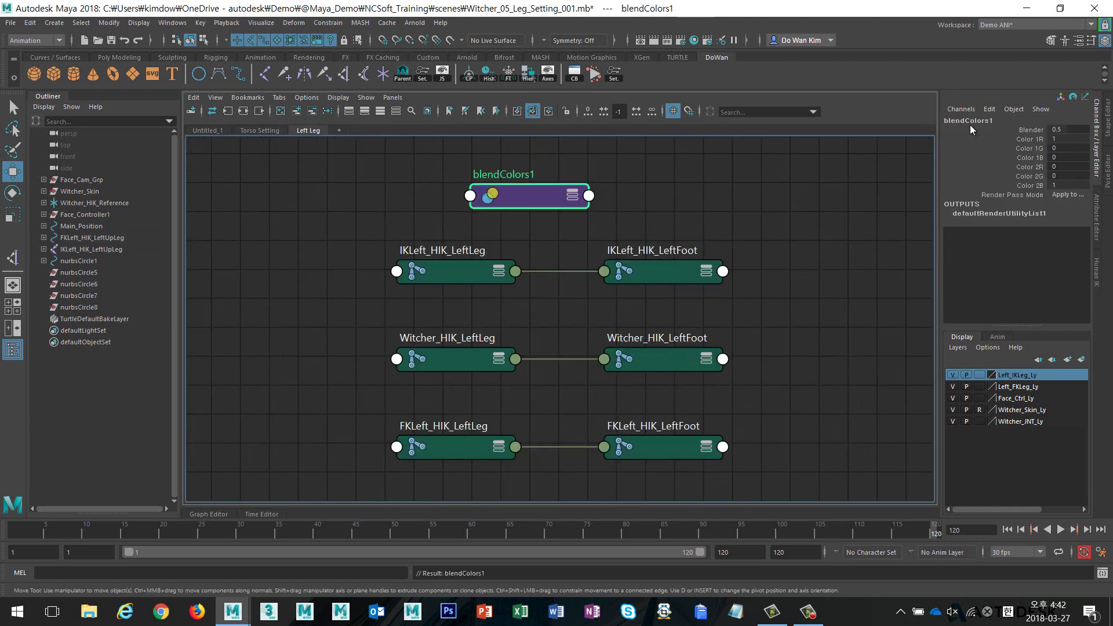
double_click(1012, 122)
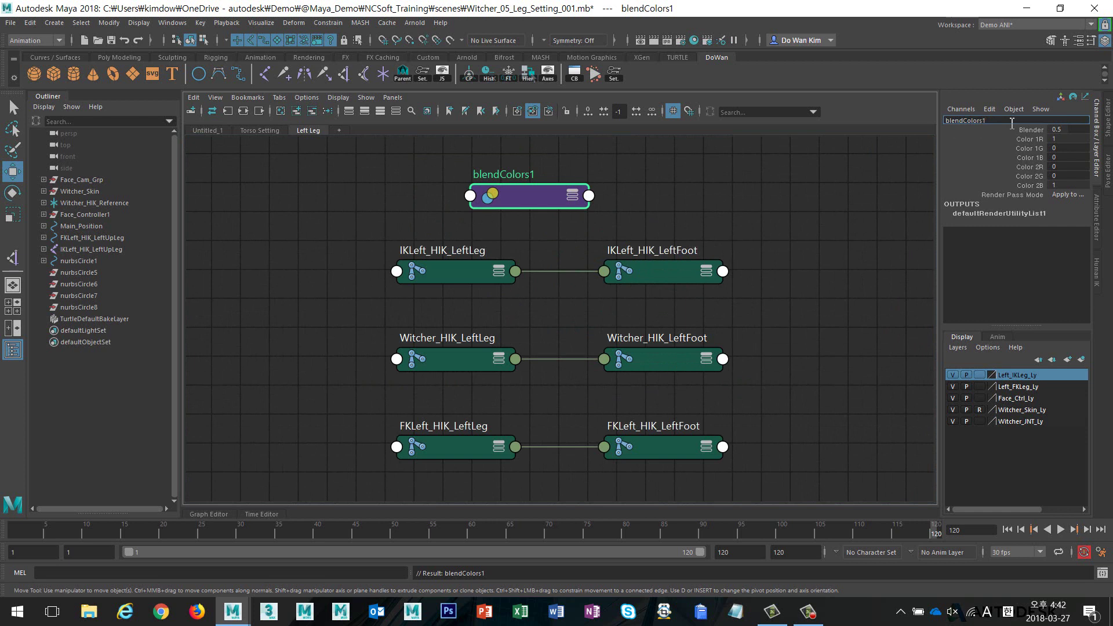
key("Home")
type("LeftLeg_")
key("Return")
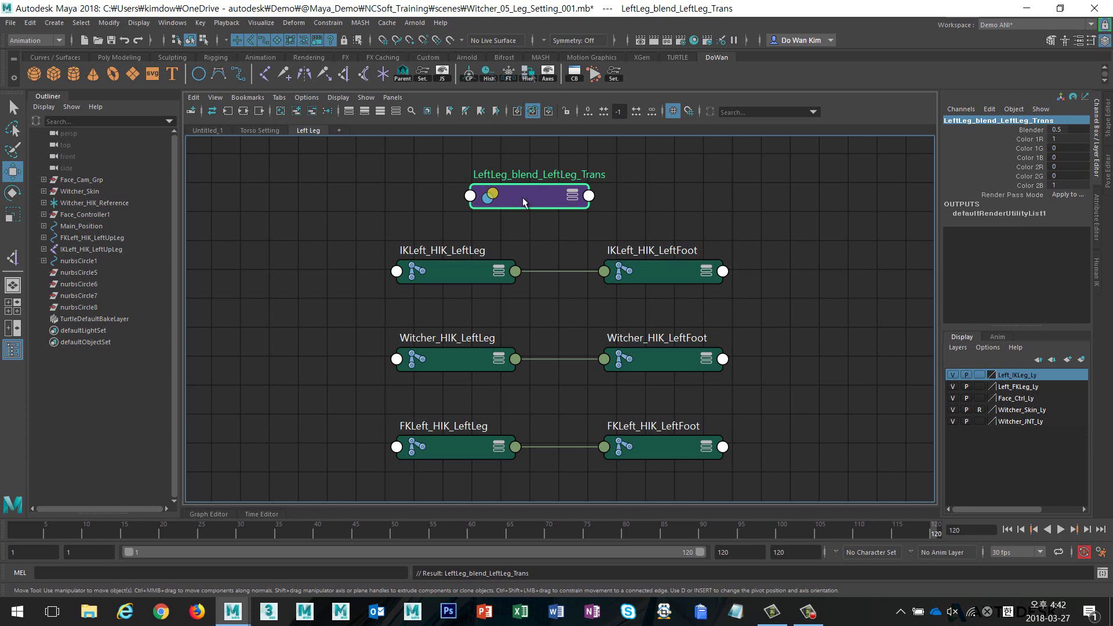
Duplicate the blend node with copy/paste and rename the copy LeftLeg_blend_LeftFoot_Trans
left_click_drag(522, 197, 489, 197)
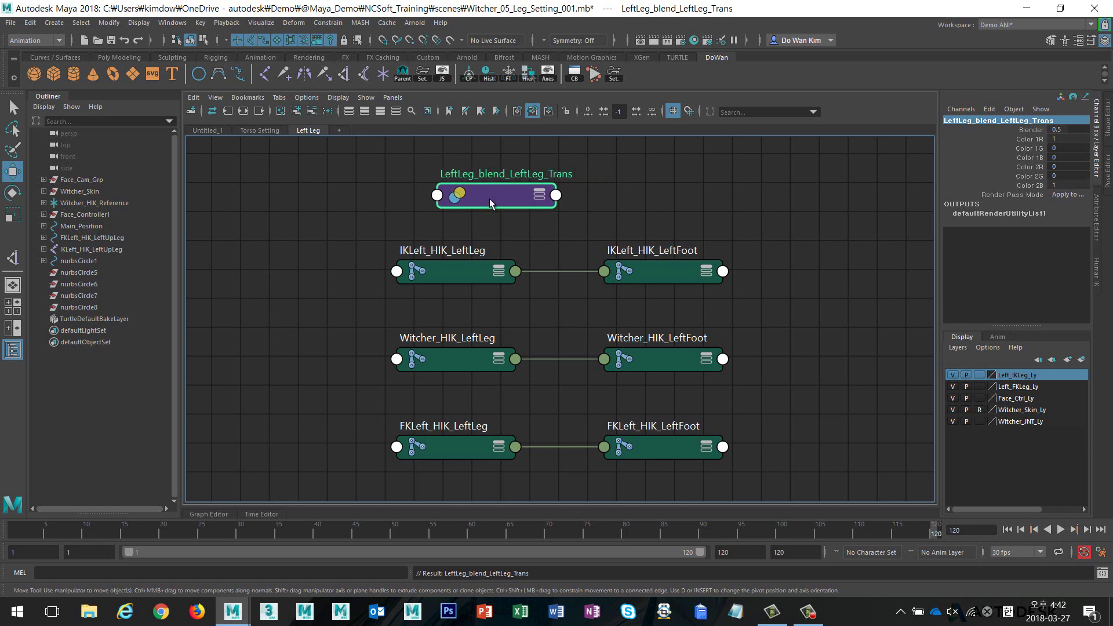
left_click(512, 213)
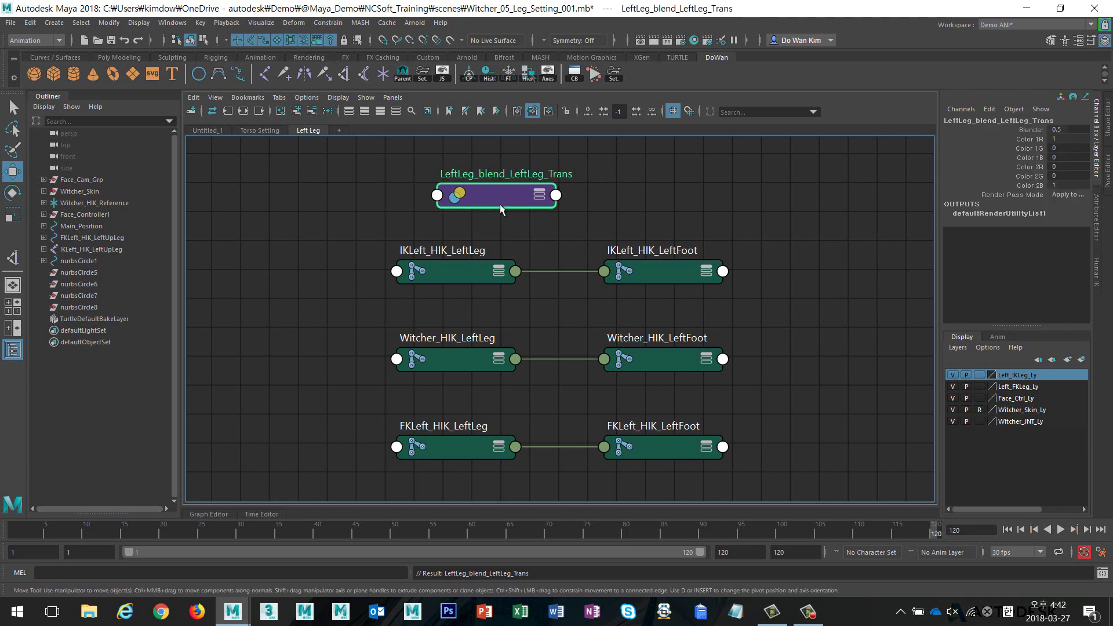
key("ctrl+c")
key("ctrl+v")
left_click_drag(802, 325, 673, 210)
double_click(959, 120)
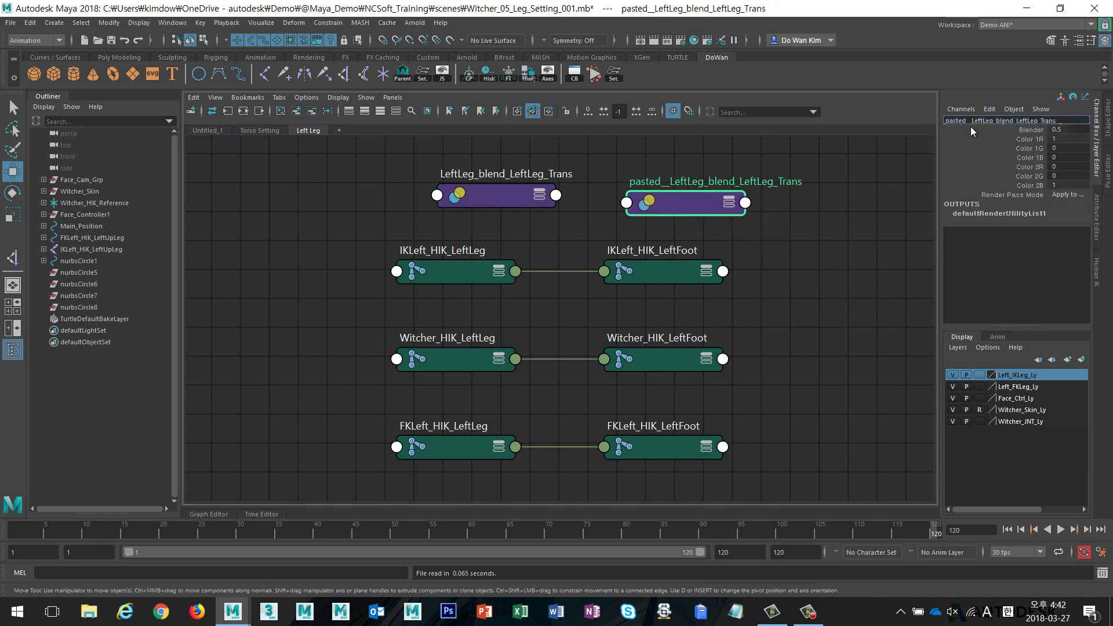
key("BackSpace")
key("BackSpace")
key("BackSpace")
key("BackSpace")
key("BackSpace")
key("BackSpace")
key("BackSpace")
key("BackSpace")
key("Return")
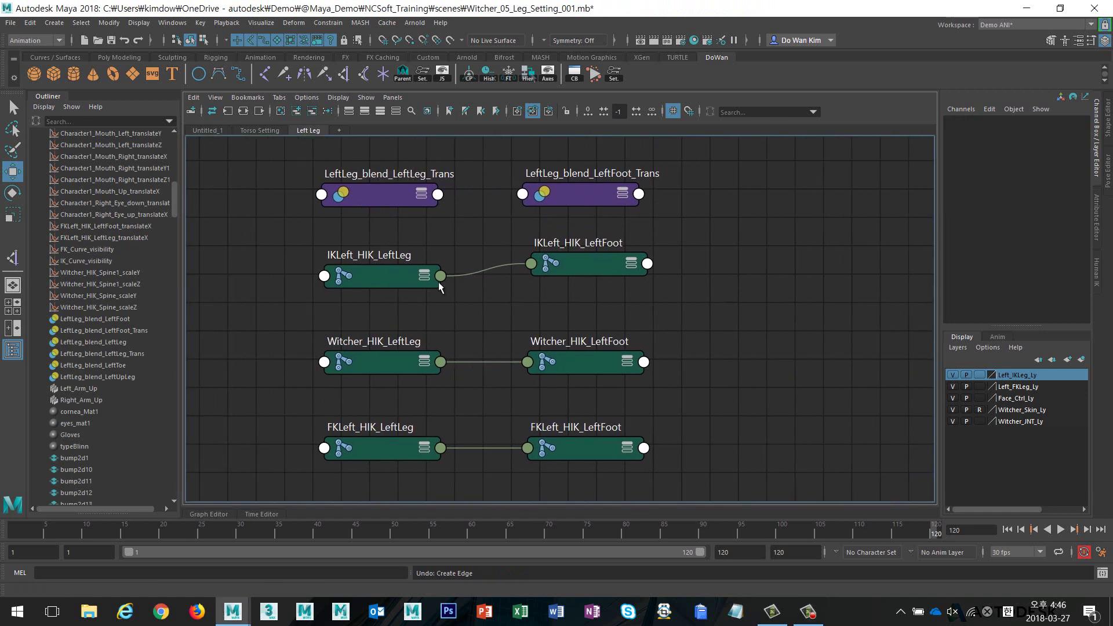
Connect FK and IK LeftLeg translateX into LeftLeg_blend_LeftLeg_Trans Color 1R and Color 2R
left_click_drag(547, 206, 706, 208)
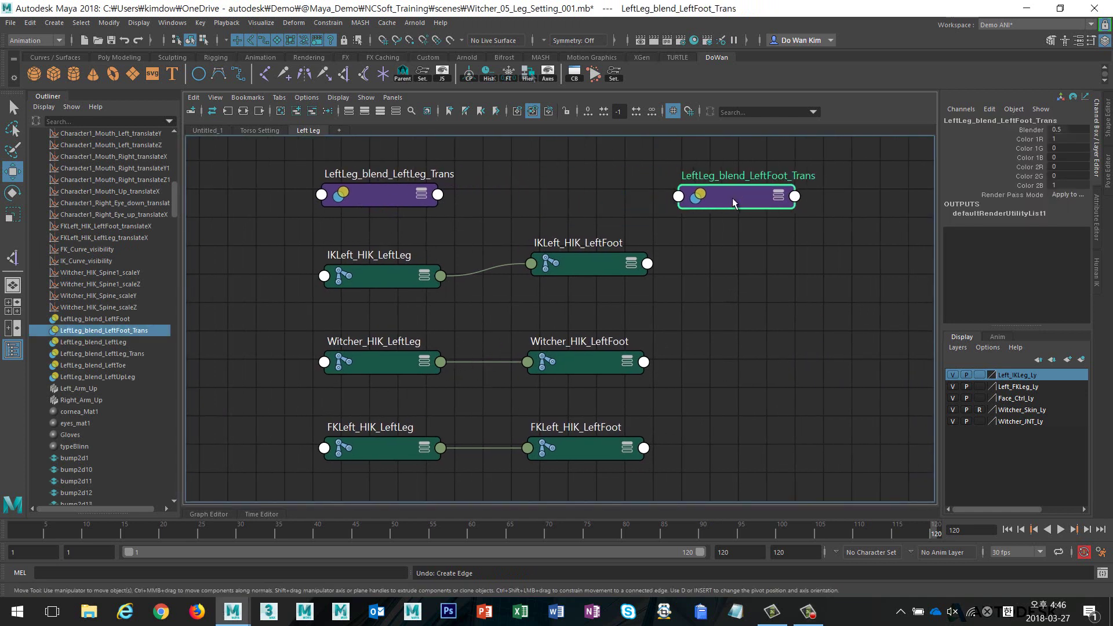
left_click_drag(379, 196, 428, 188)
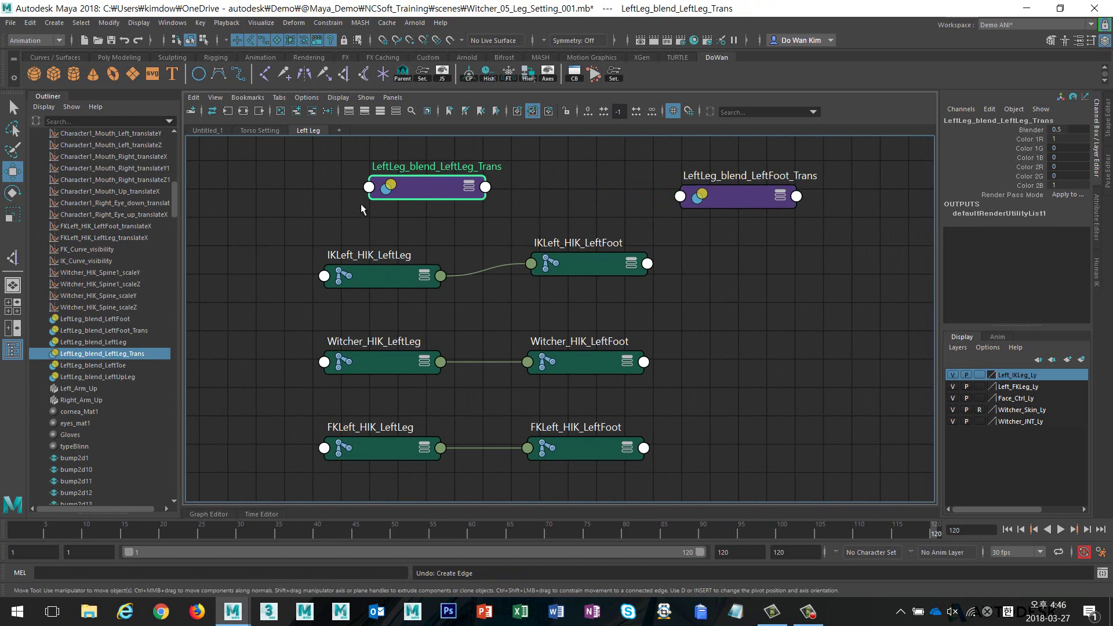
right_click(443, 453)
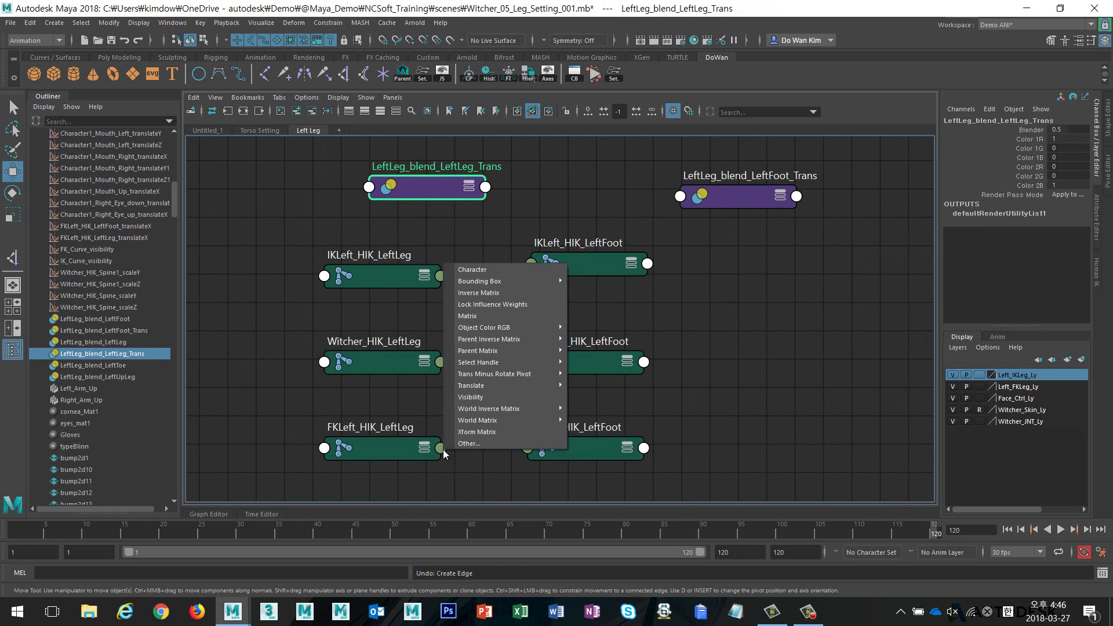
mouse_move(508, 385)
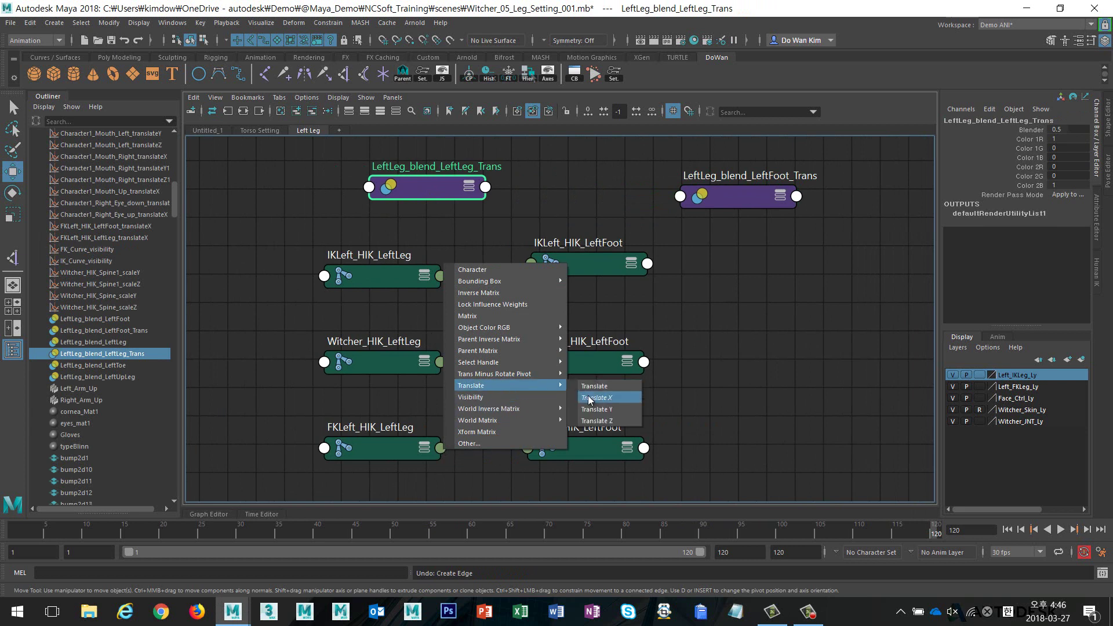
left_click(589, 398)
left_click(373, 187)
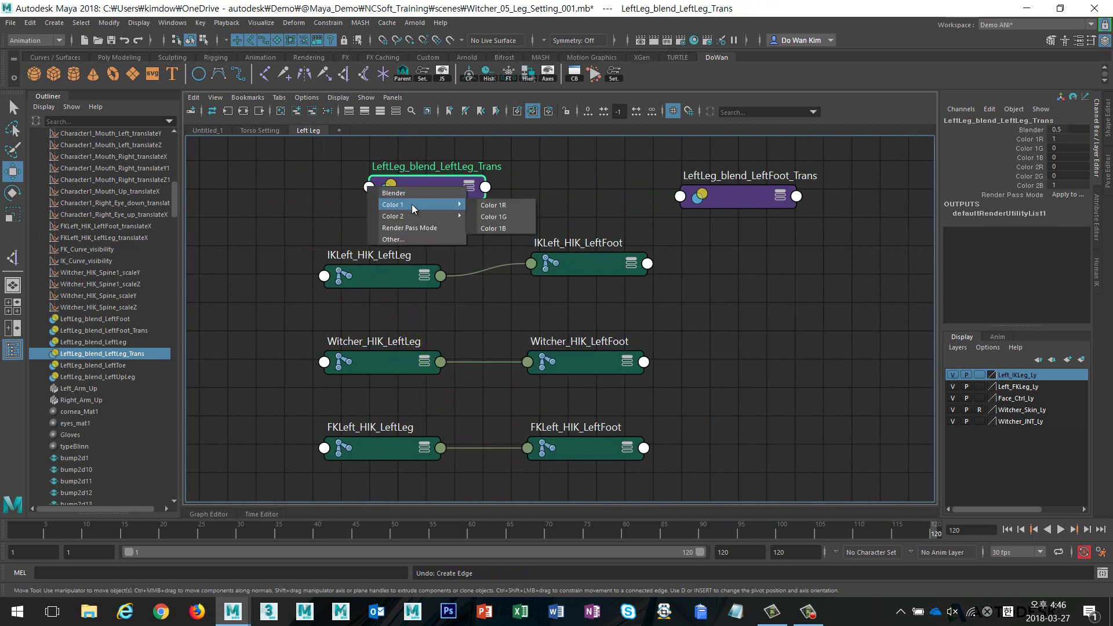
left_click(494, 205)
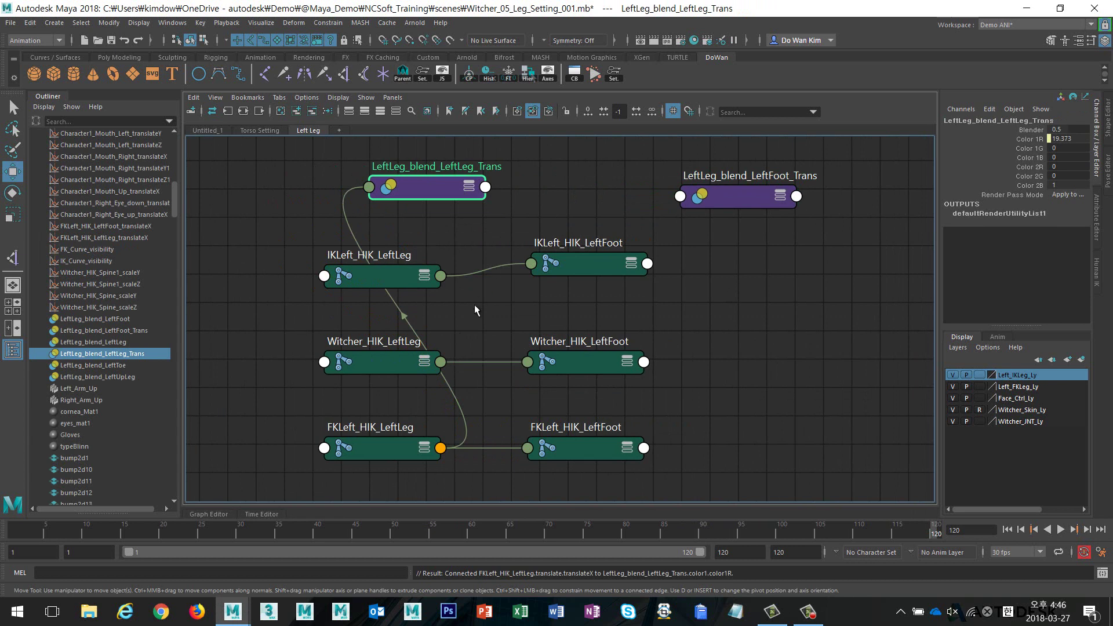
left_click(440, 277)
mouse_move(468, 398)
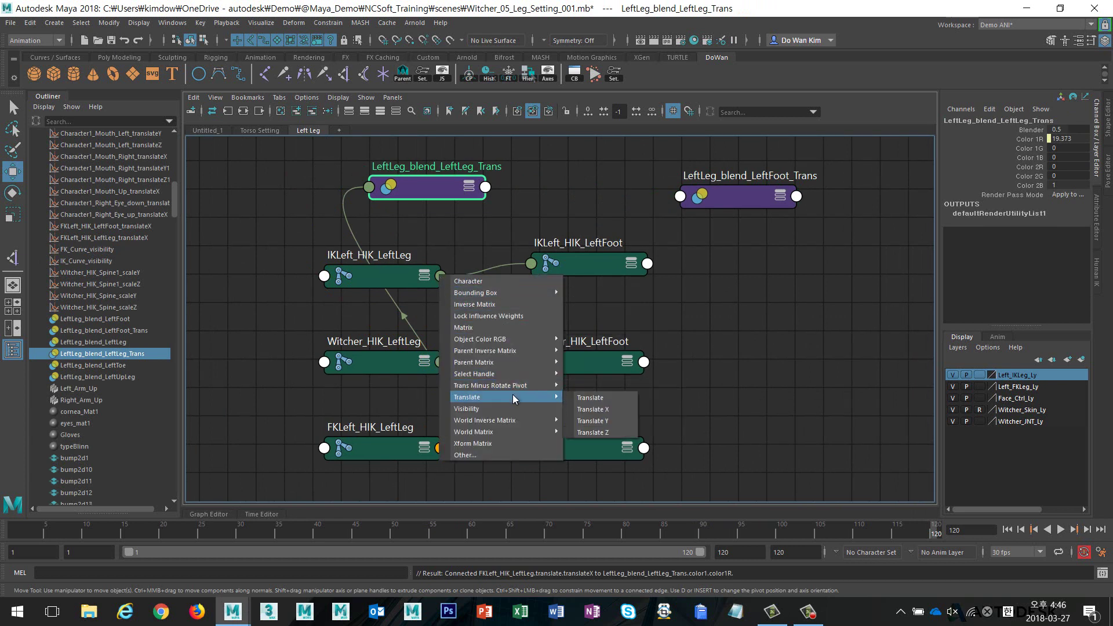
left_click(587, 409)
left_click(369, 187)
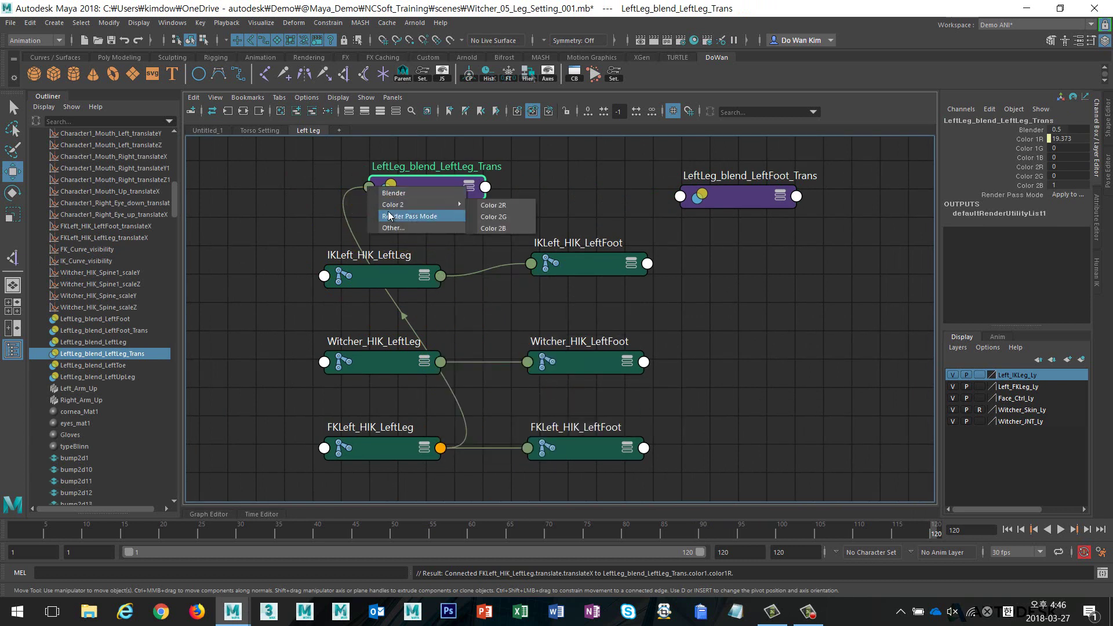
left_click(493, 205)
Connect the leg blend node's Output R to Witcher_HIK_LeftLeg translateX
left_click_drag(426, 187, 470, 173)
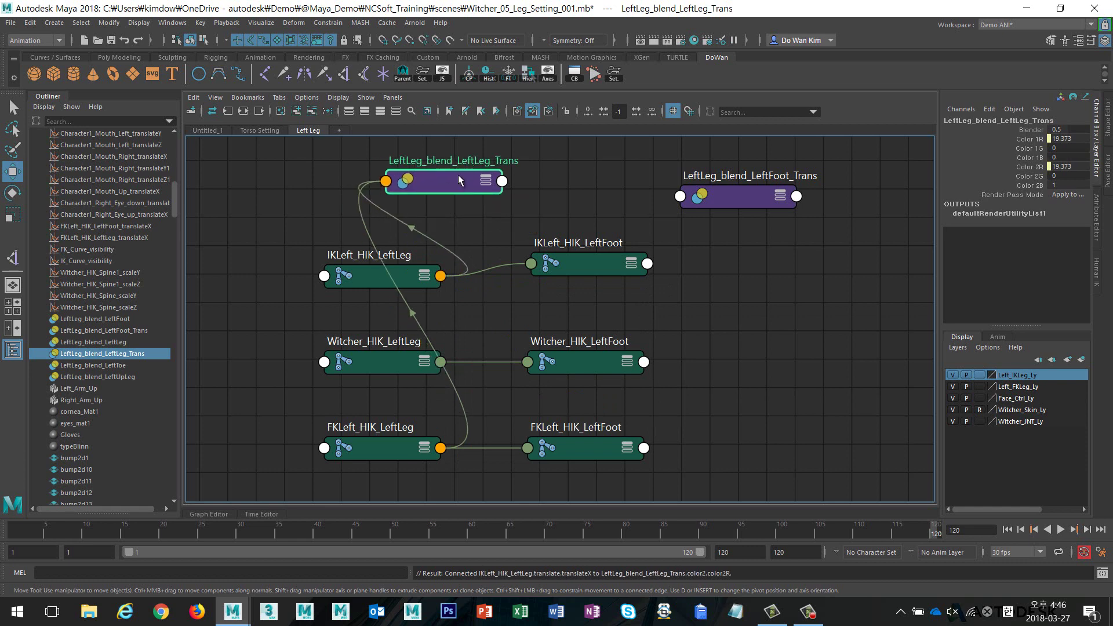
scroll(513, 239, "down", 2)
left_click(527, 187)
mouse_move(555, 238)
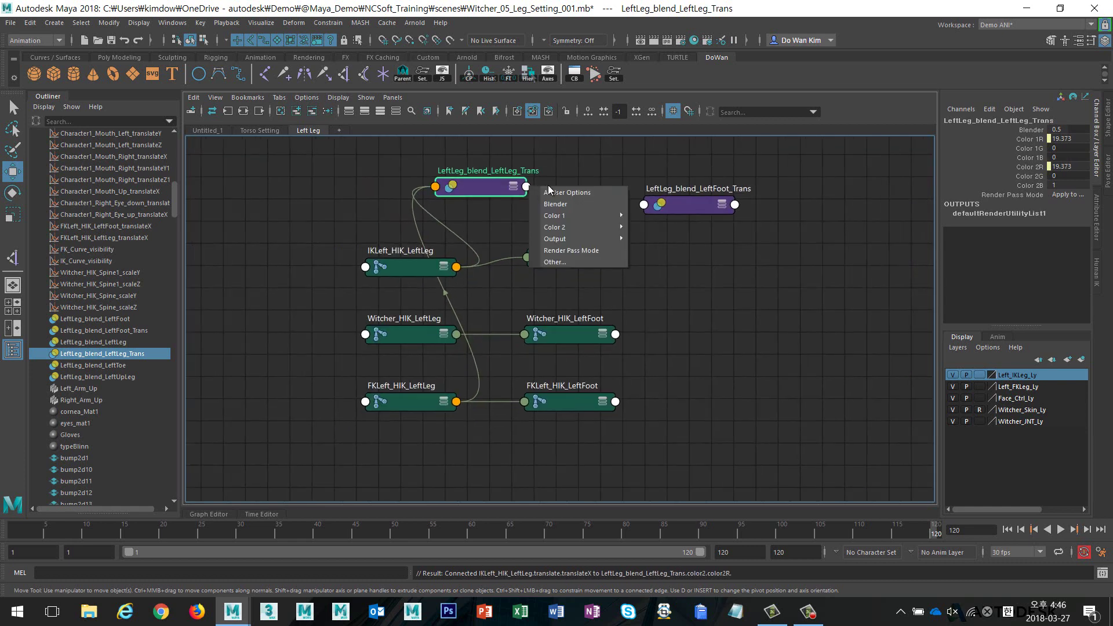
left_click(656, 253)
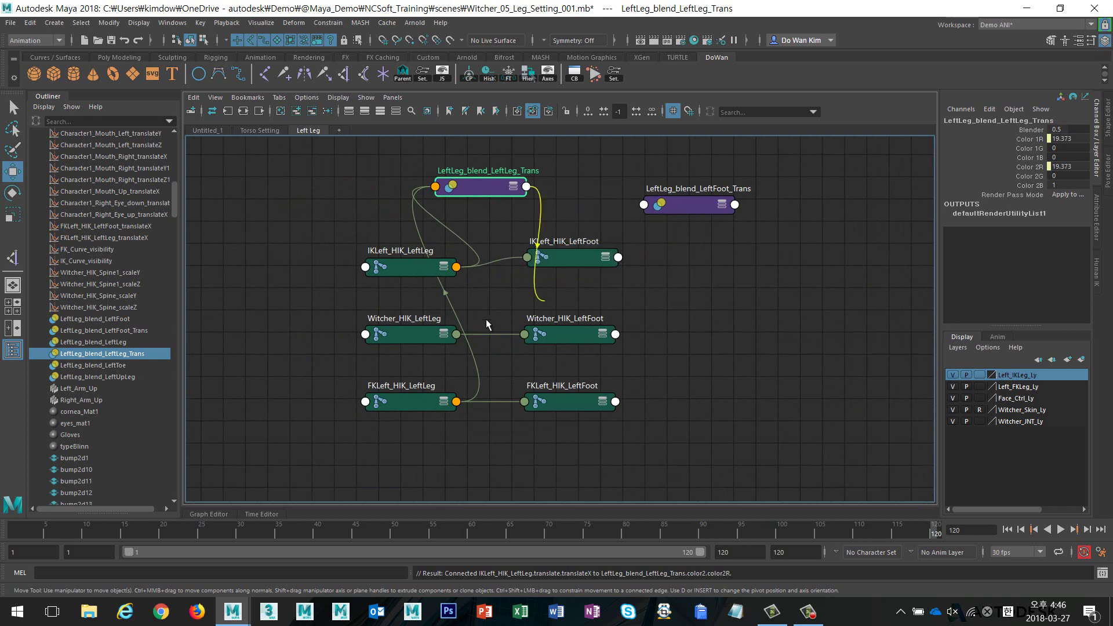
left_click(366, 335)
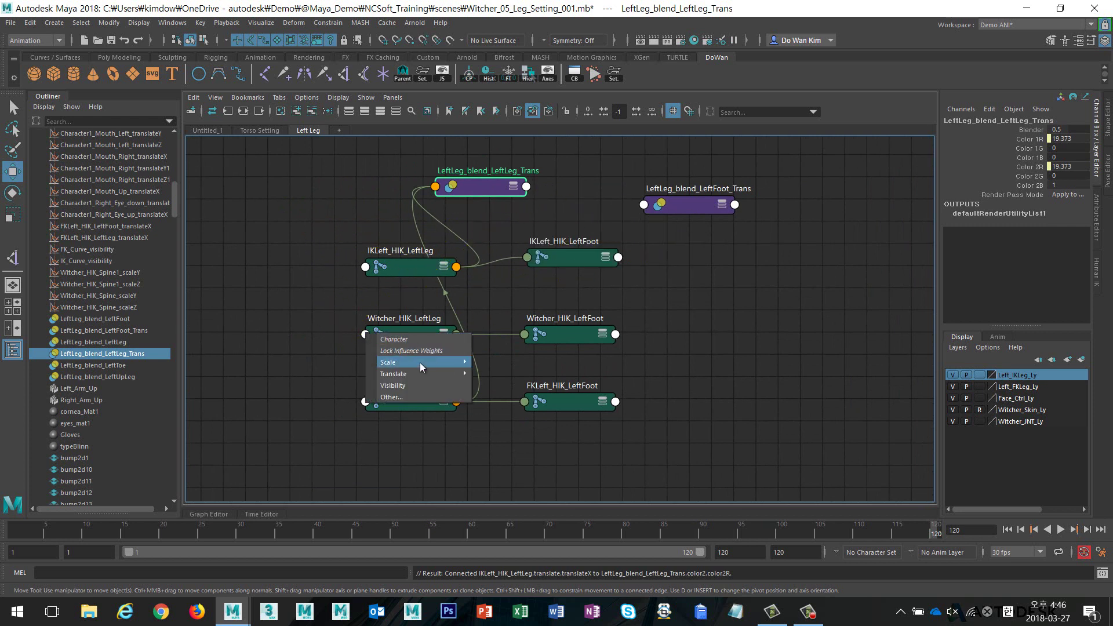
left_click(497, 372)
left_click_drag(498, 200, 284, 237)
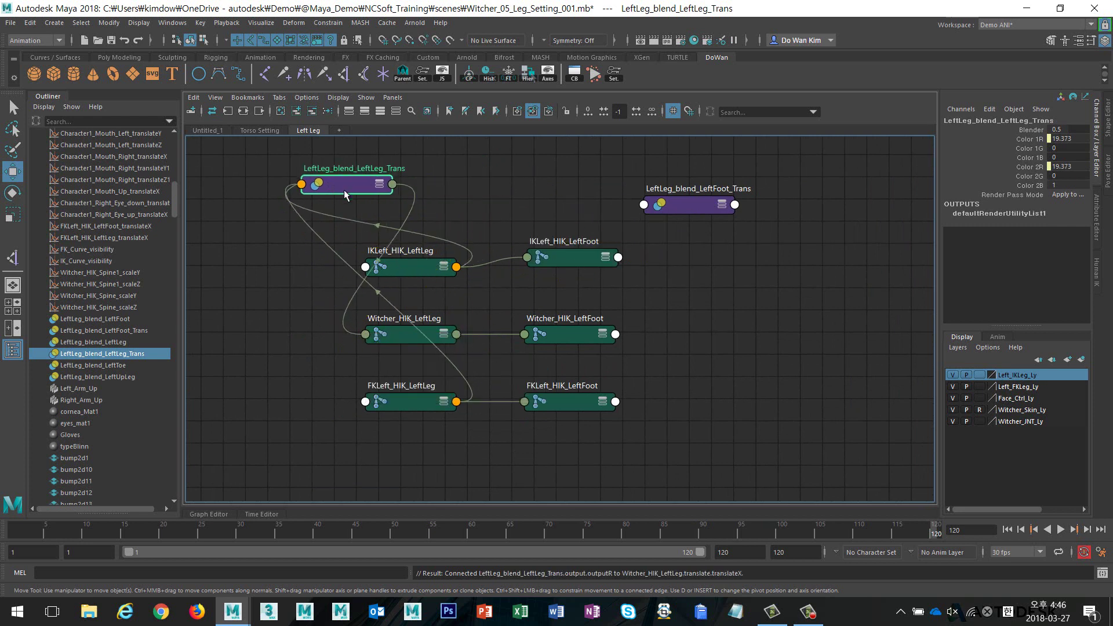
left_click(497, 219)
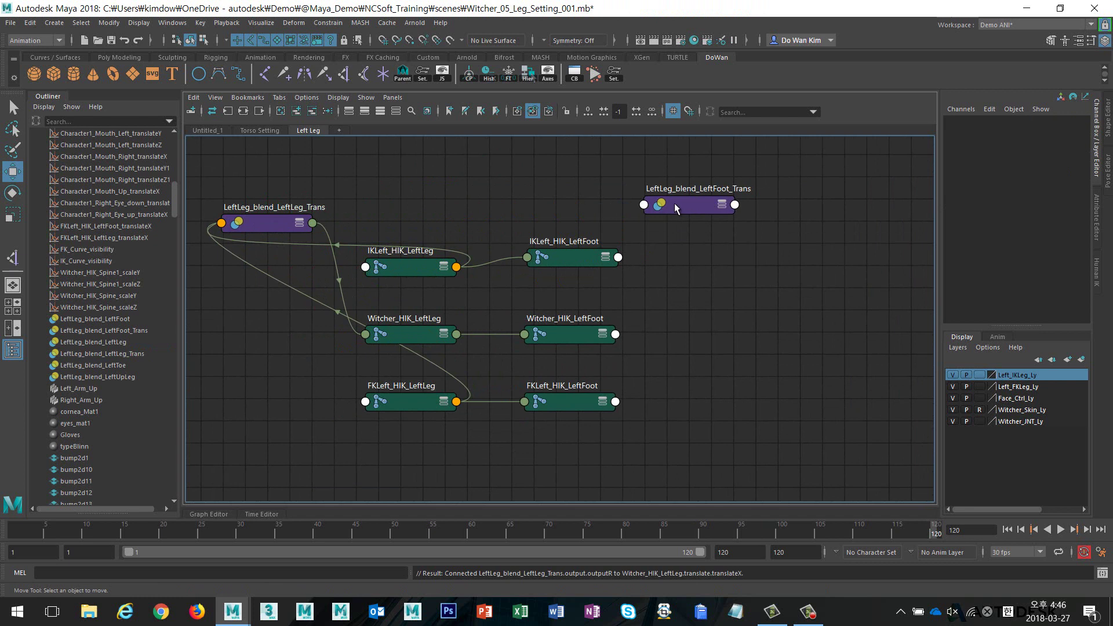
left_click(457, 402)
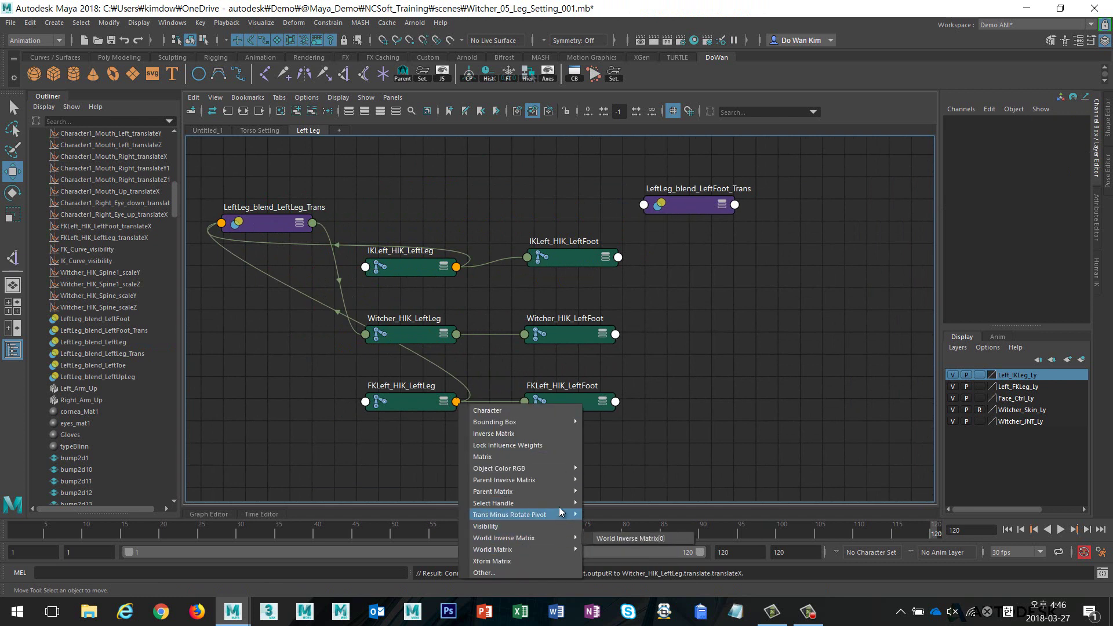
mouse_move(522, 504)
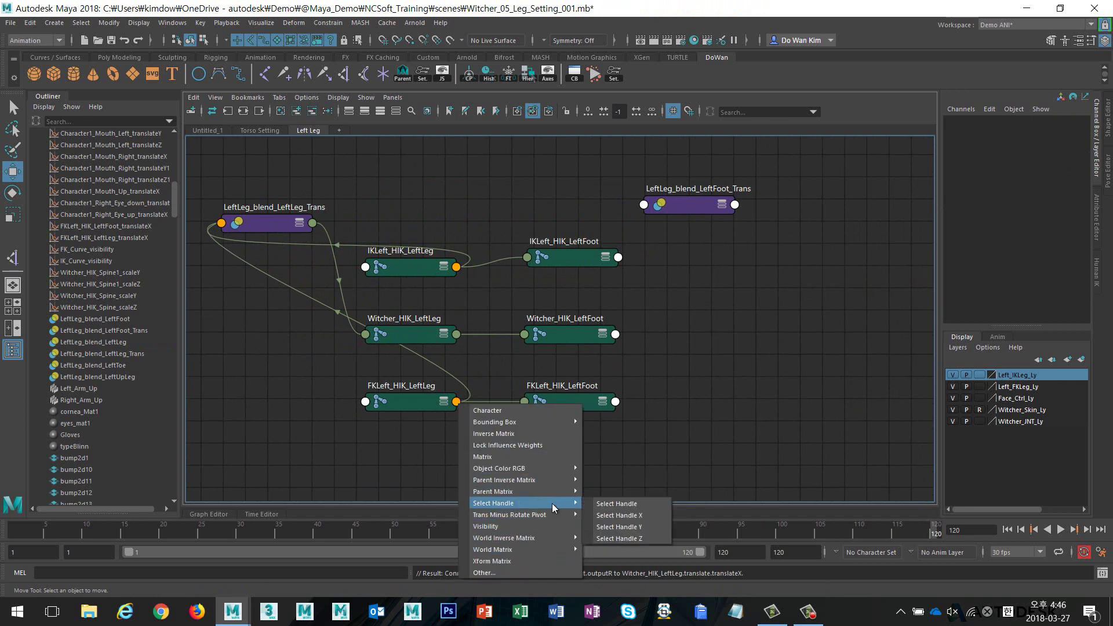
left_click(385, 455)
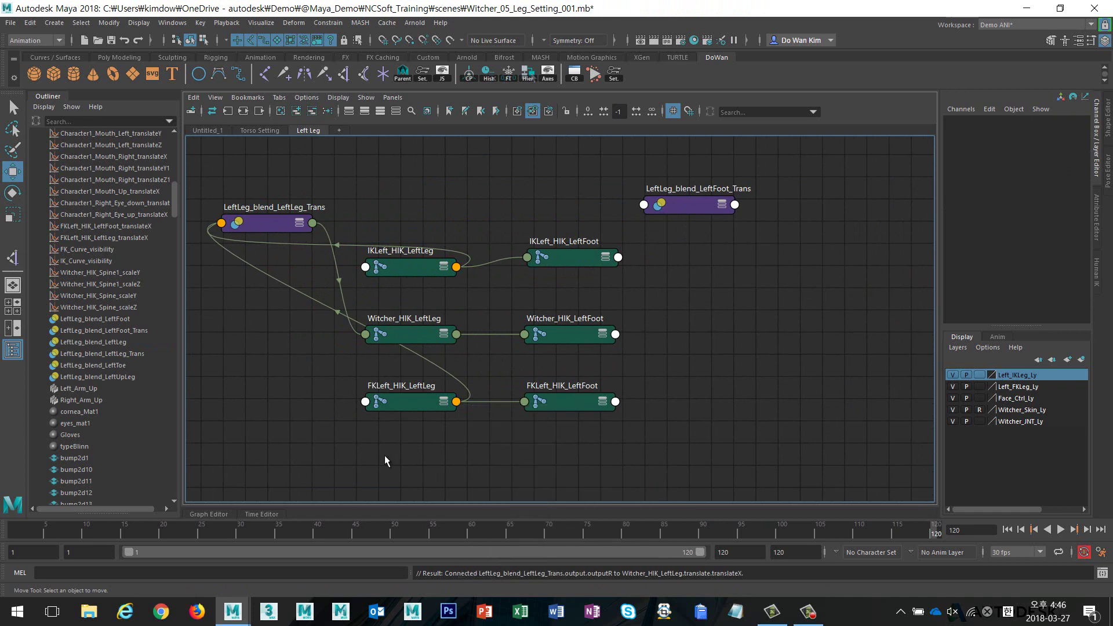
Connect FK and IK LeftFoot translateX into LeftLeg_blend_LeftFoot_Trans Color 1R and Color 2R
left_click(615, 402)
mouse_move(642, 524)
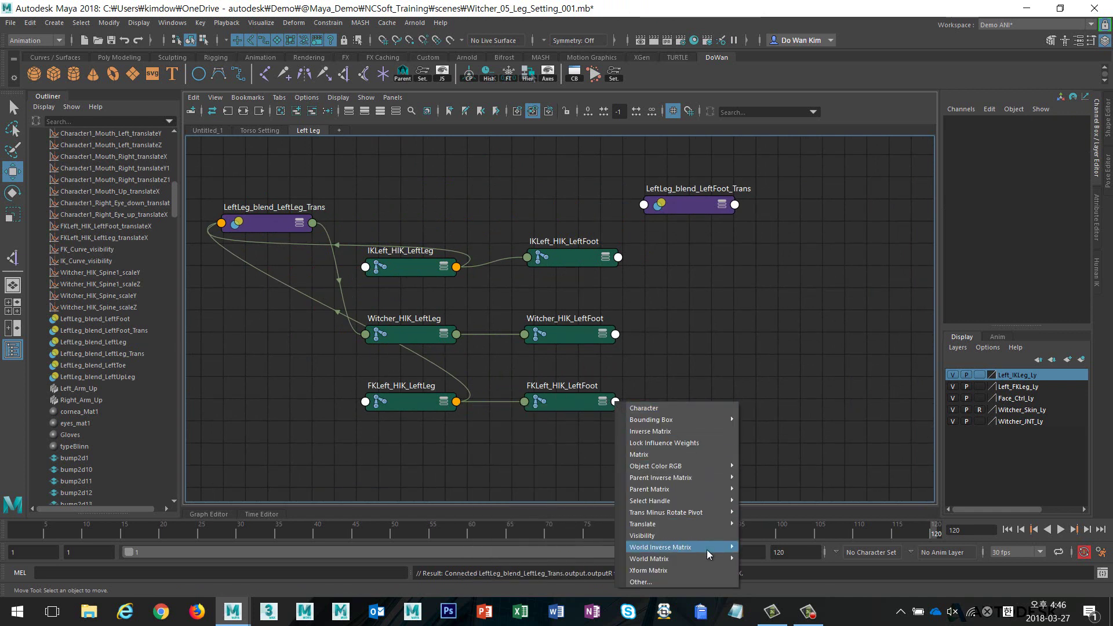
left_click(764, 537)
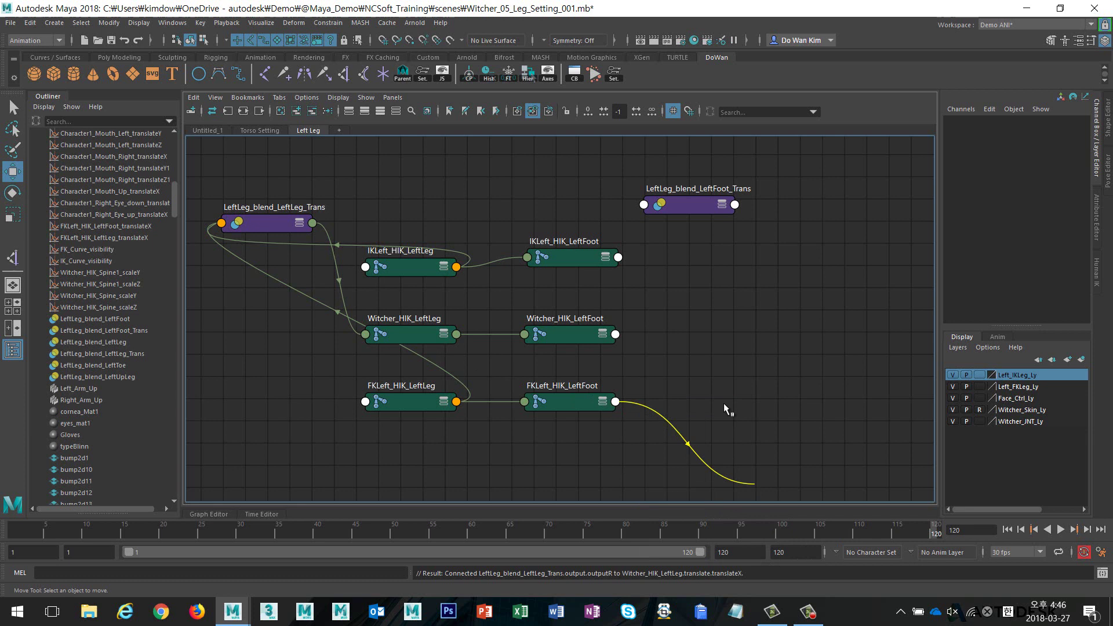
left_click(644, 204)
left_click(755, 224)
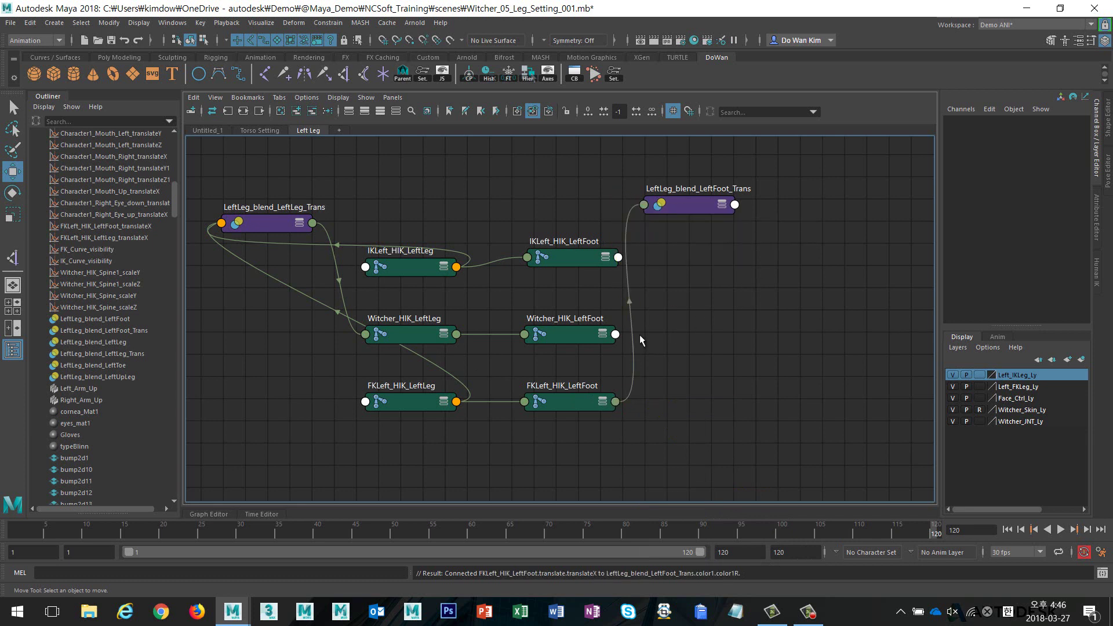
left_click(619, 258)
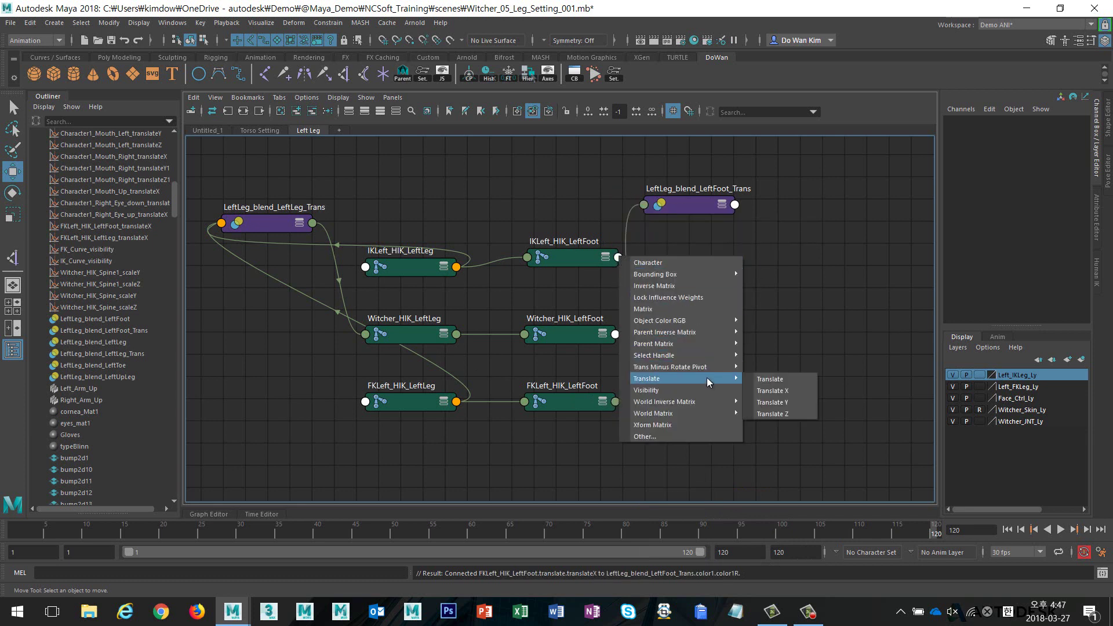
left_click(771, 380)
left_click(645, 205)
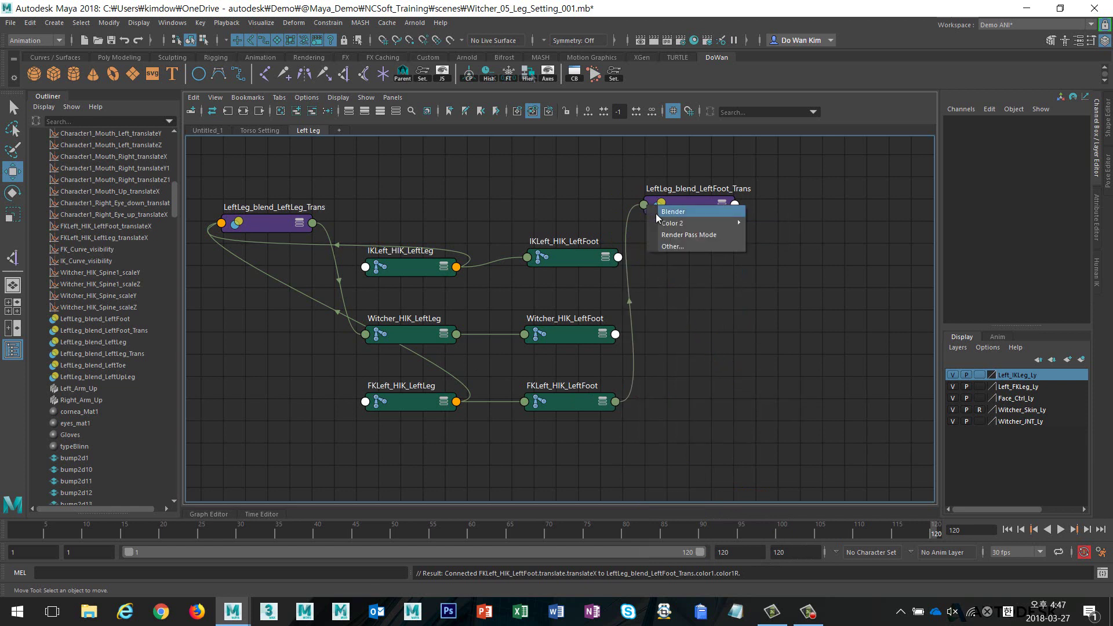
left_click(765, 221)
Feed the foot blend's Output R into Witcher_HIK_LeftFoot translateX, with the persp view beside the graph
left_click(735, 204)
mouse_move(760, 258)
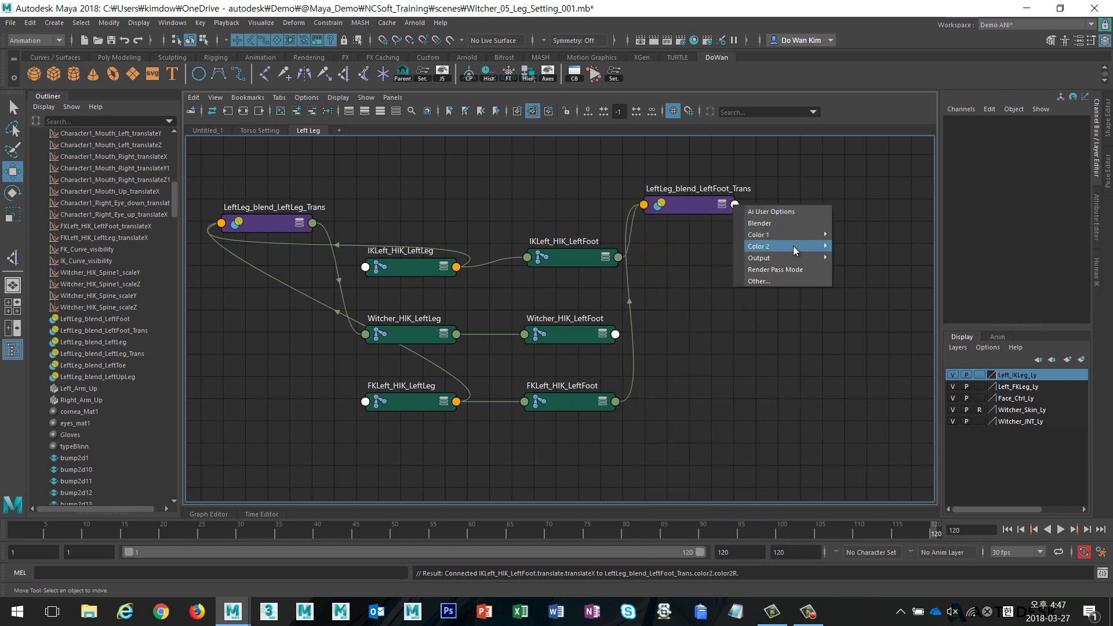
left_click(864, 271)
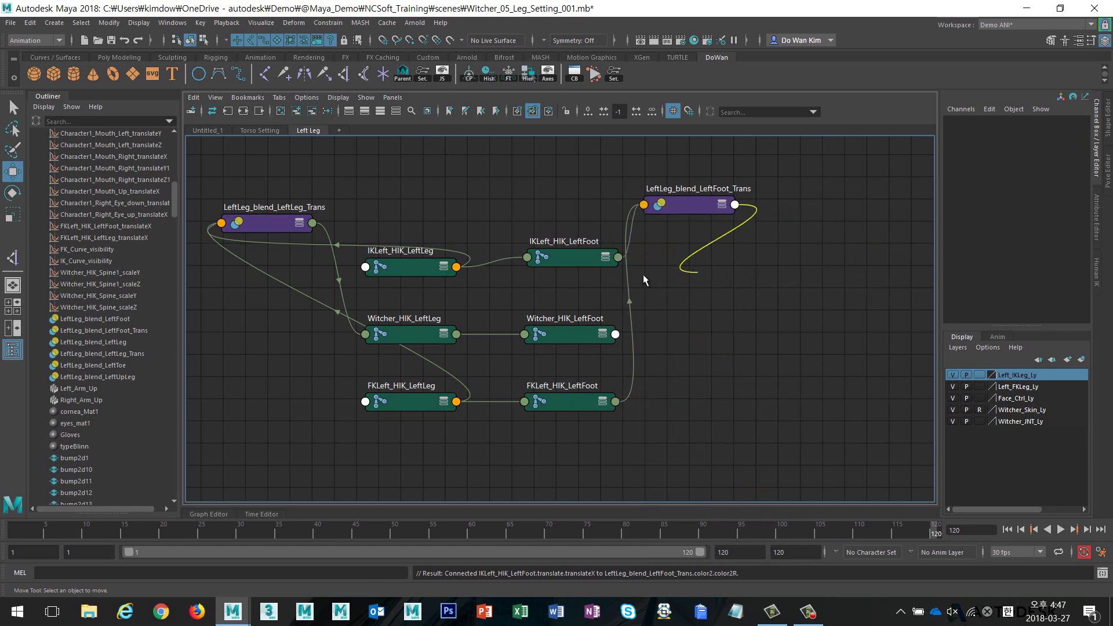
left_click(525, 334)
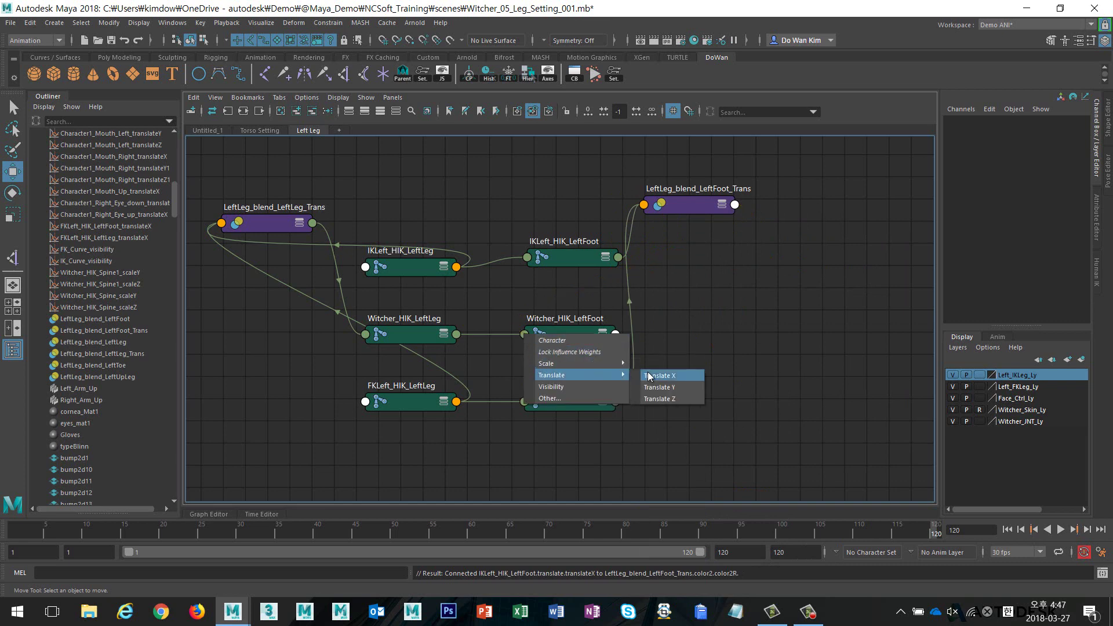
left_click(666, 376)
left_click(677, 207)
left_click_drag(677, 207, 467, 201)
key("space")
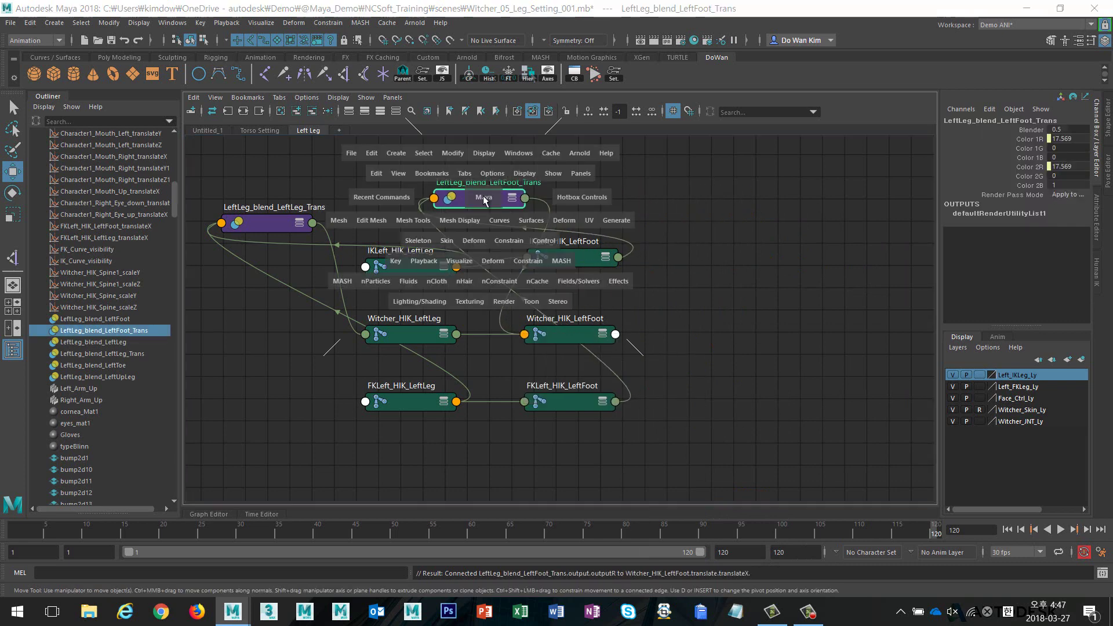
Test raising Extend on FKLeft_HIK_LeftUpLeg, then undo the change
left_click(805, 174)
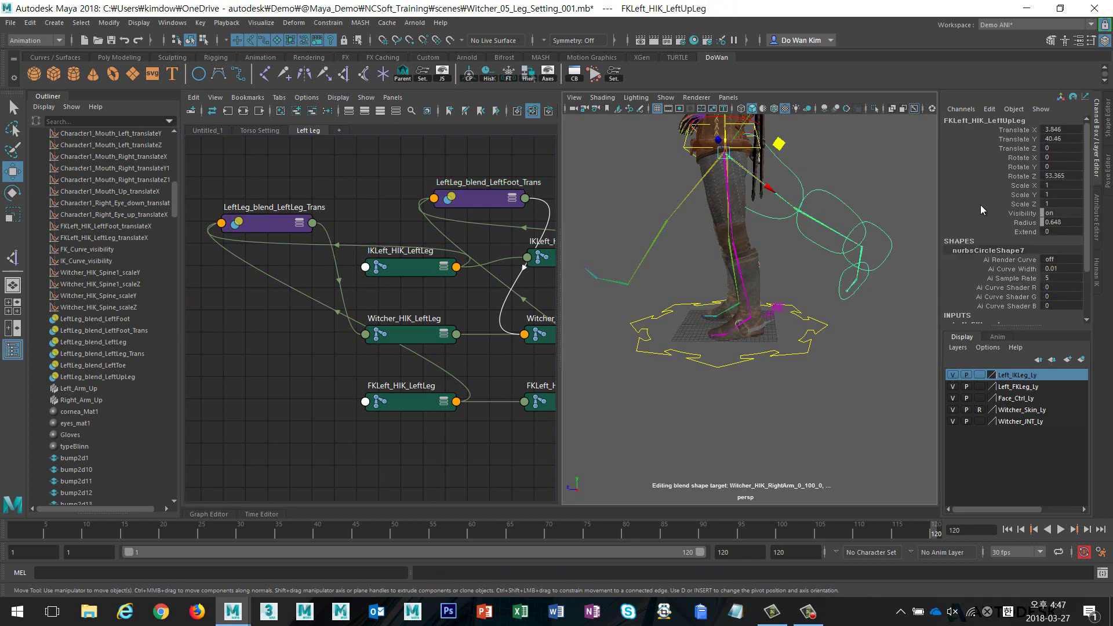
left_click(1026, 231)
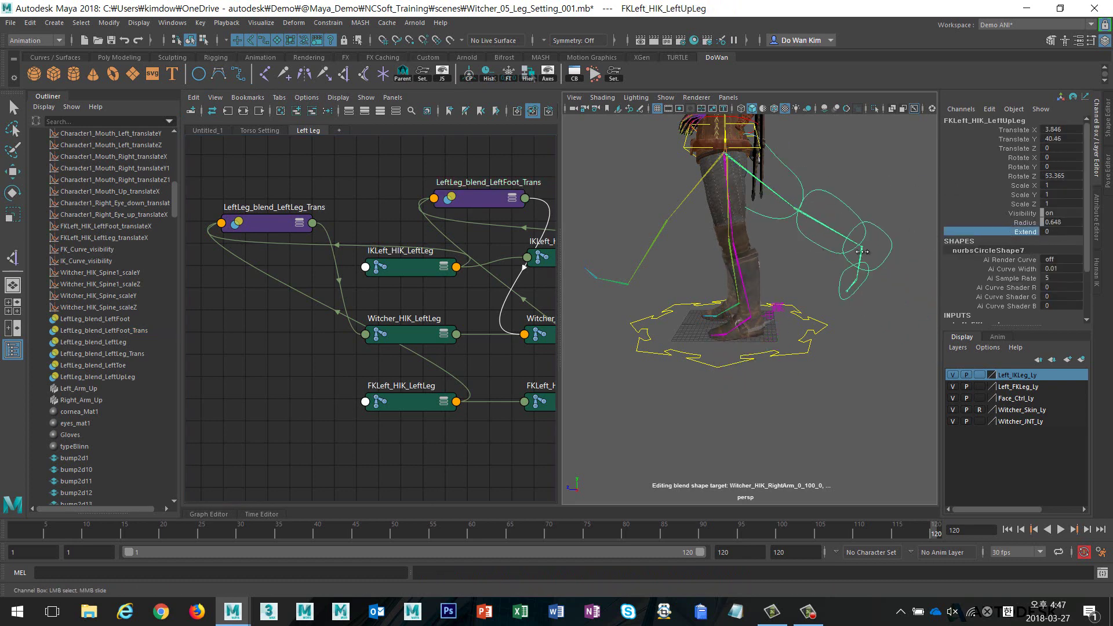
middle_click_drag(864, 232, 944, 250)
key("ctrl+z")
Select the IK foot switch control nurbsCircle1 and bring up Windows > General Editors
left_click(43, 107)
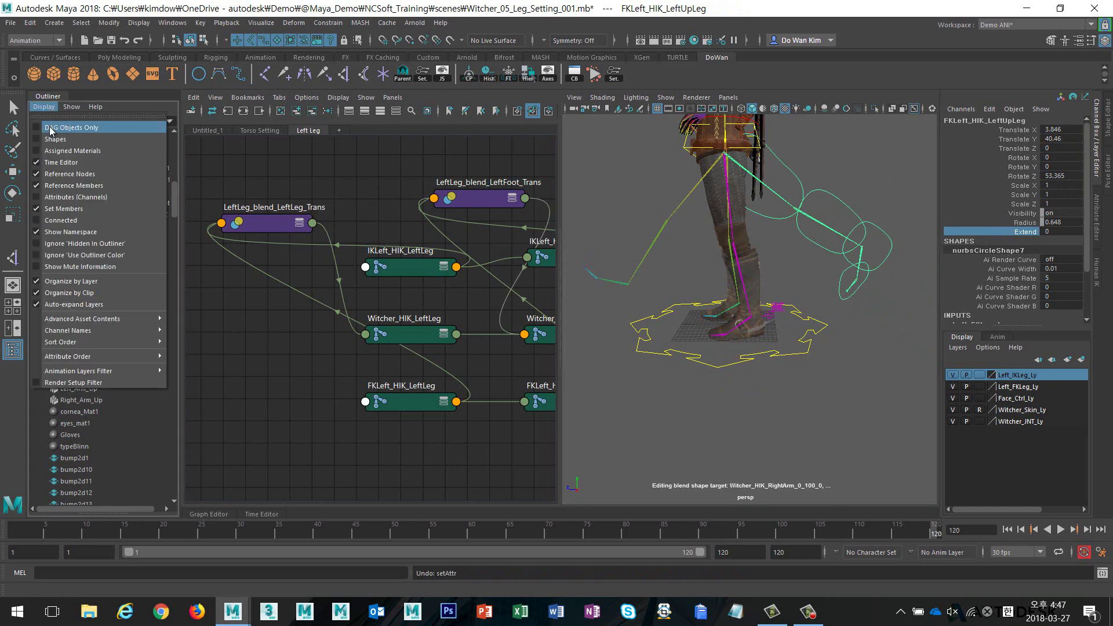
left_click(520, 274)
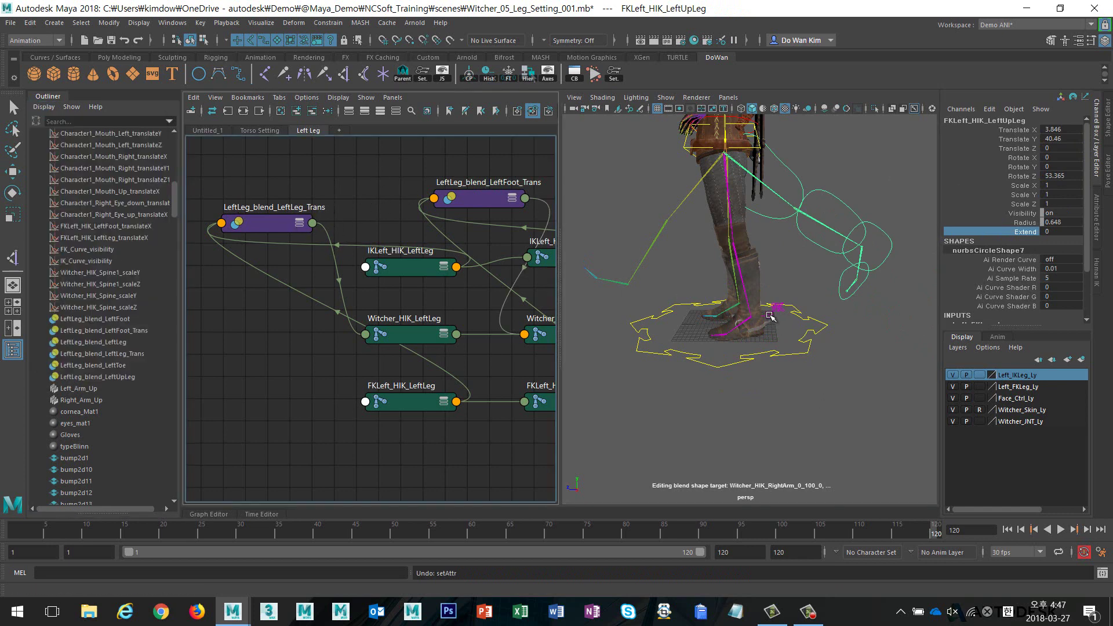
left_click(776, 316)
key("w")
left_click(172, 22)
mouse_move(200, 64)
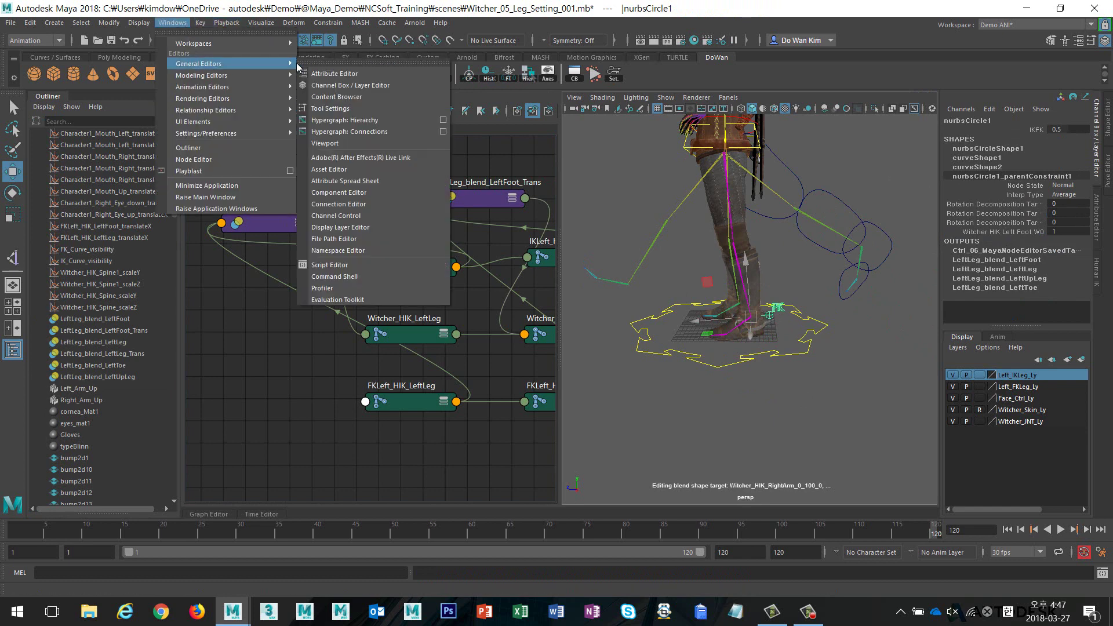
Load the LeftFoot_Trans and LeftLeg_Trans blend nodes as targets in the Connection Editor
left_click(378, 204)
left_click_drag(483, 123, 545, 124)
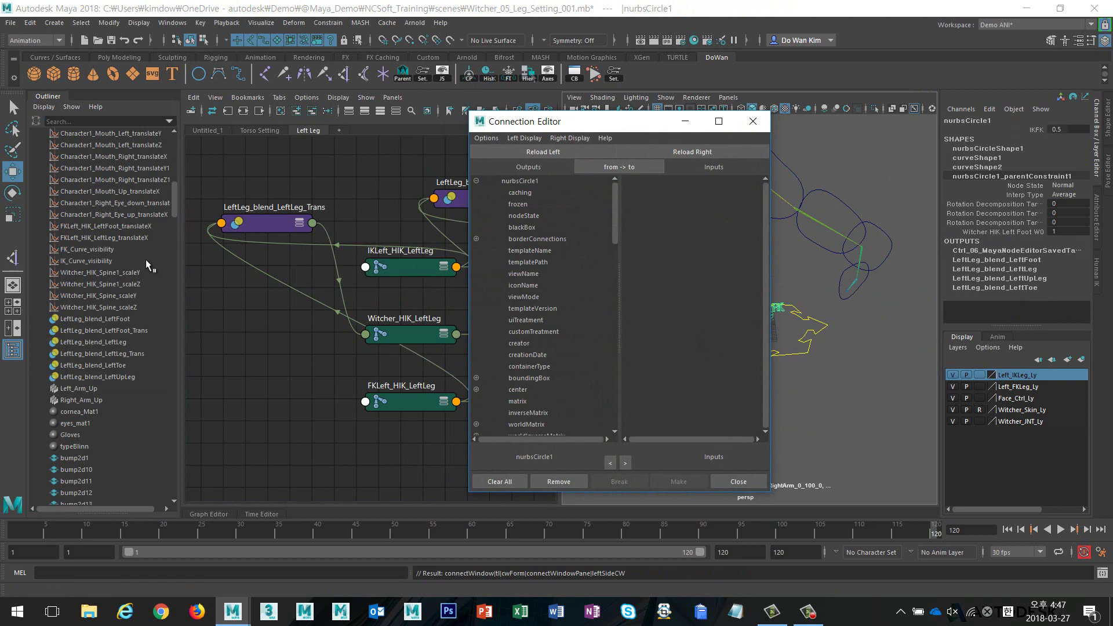
left_click(141, 331)
left_click(140, 351, "shift")
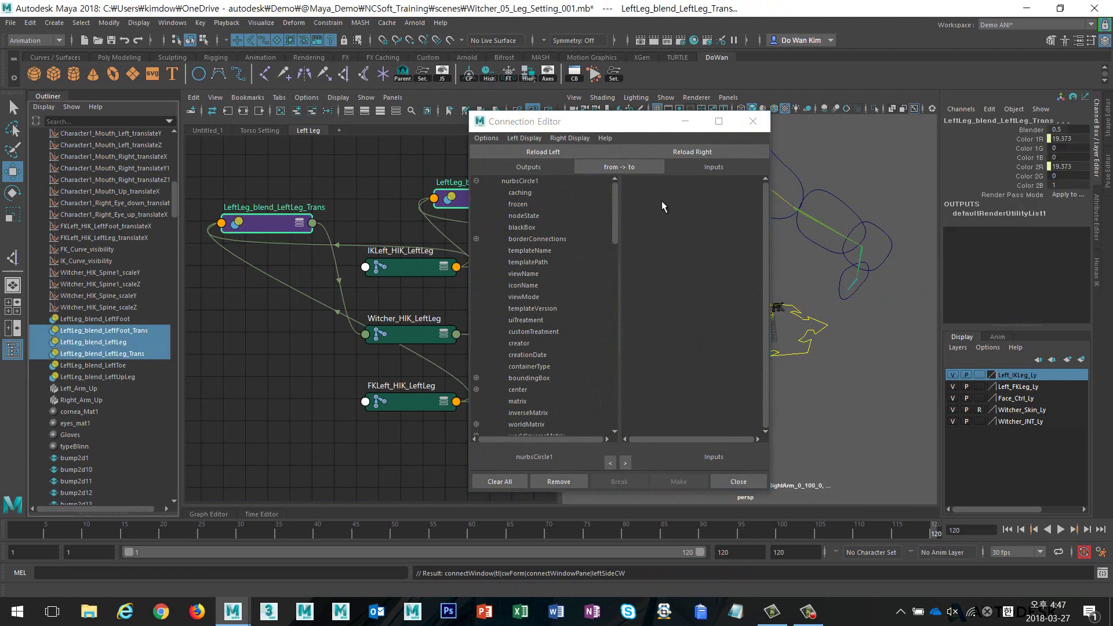
left_click(139, 342, "ctrl")
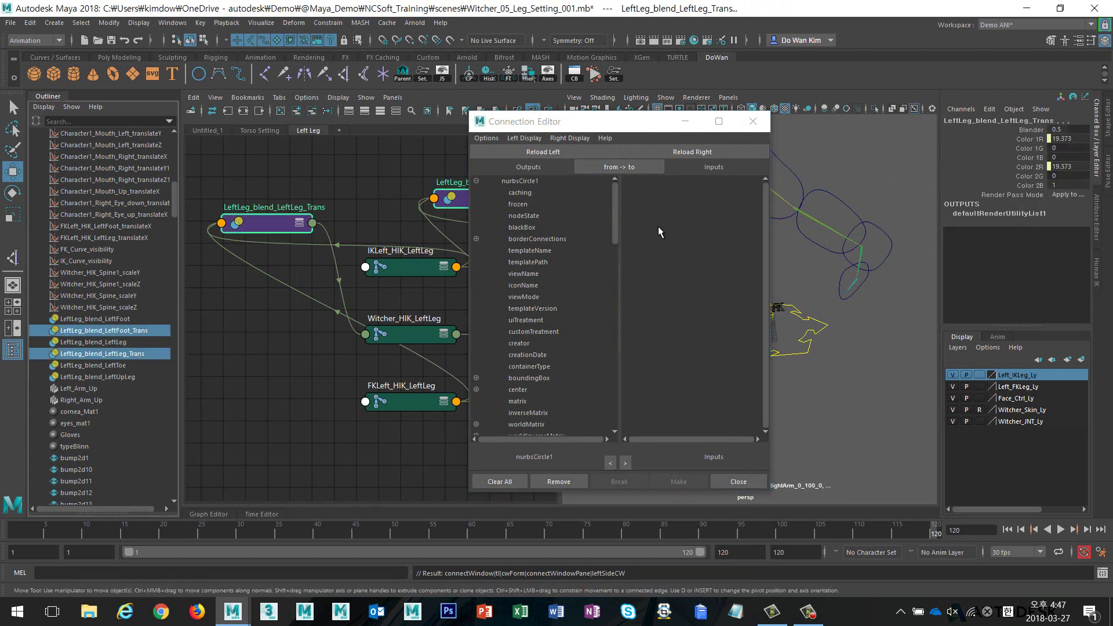
left_click(676, 155)
Connect nurbsCircle1's IKFK to the blender attribute of both Trans blend nodes, then close
scroll(548, 261, "down", 15)
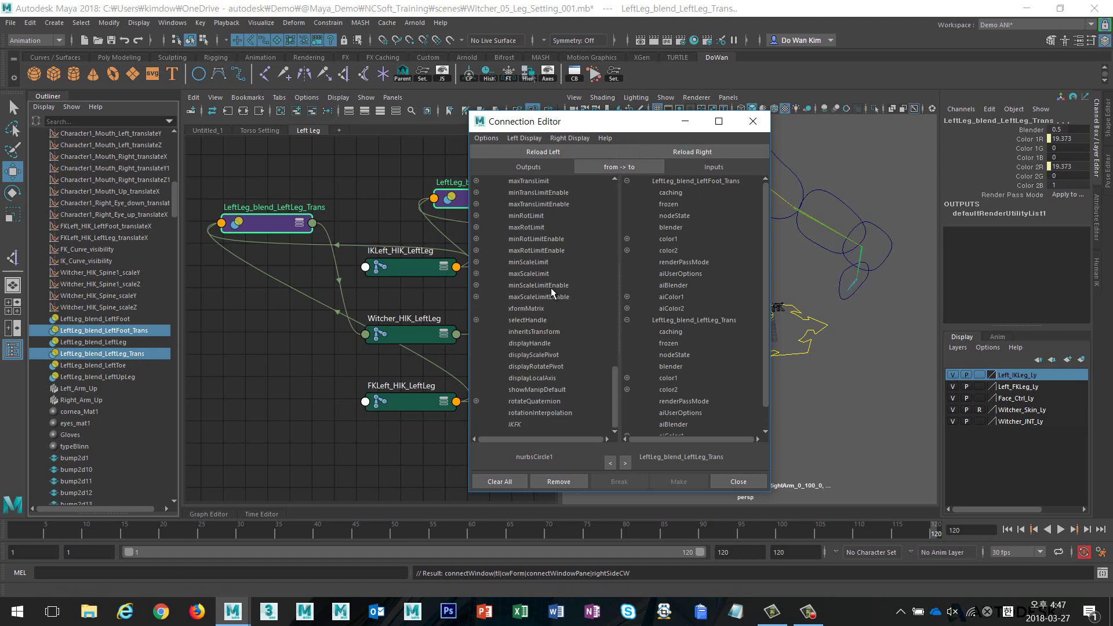
left_click(512, 424)
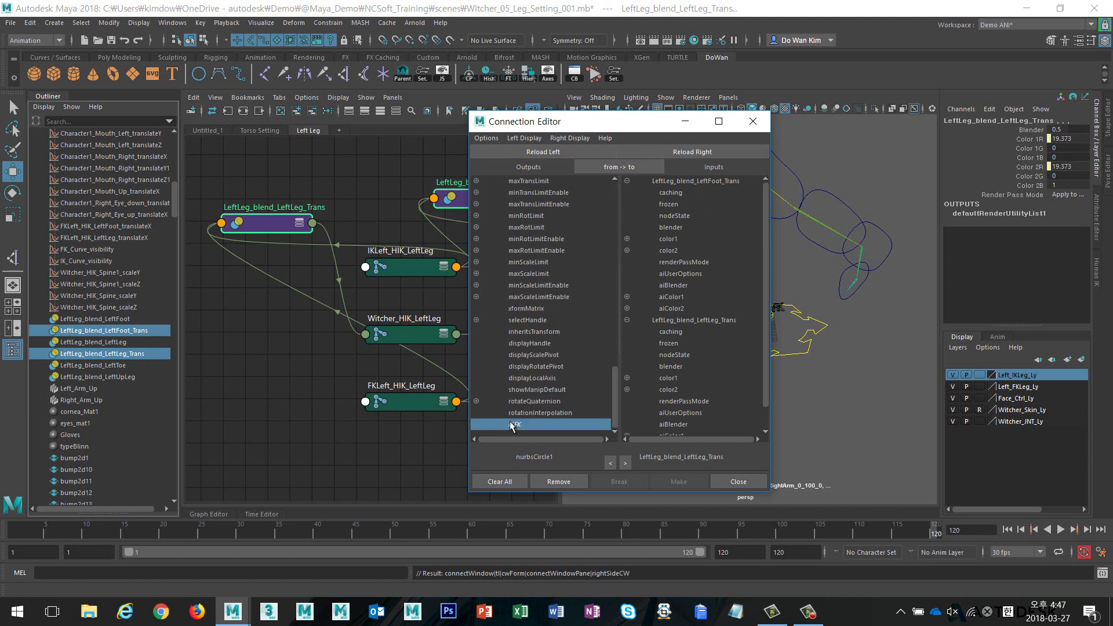
left_click(673, 289)
left_click(673, 367)
left_click(738, 482)
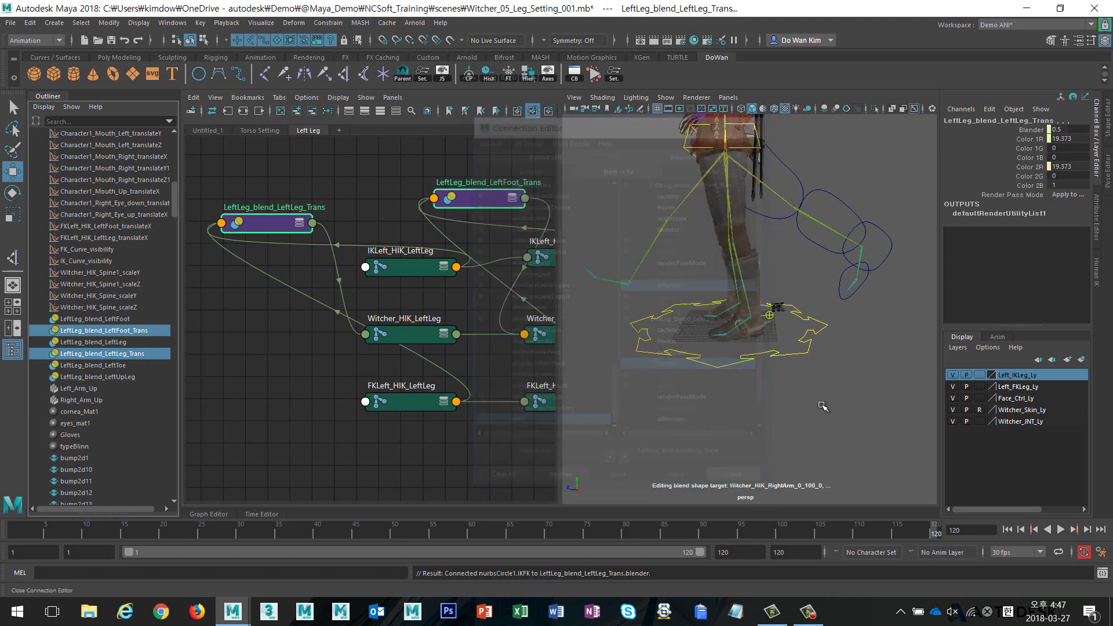
Set nurbsCircle1's IKFK to 1 and test the FK upper-leg control's Extend value
left_click(777, 308)
left_click(1024, 129)
middle_click_drag(849, 233, 881, 229)
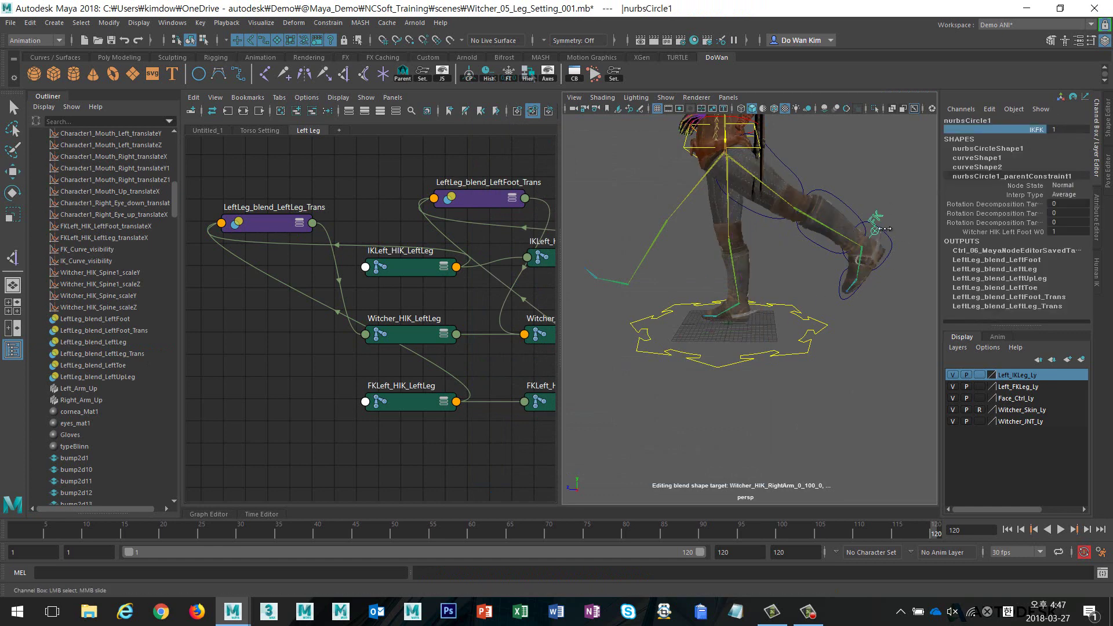
left_click(793, 174)
key("w")
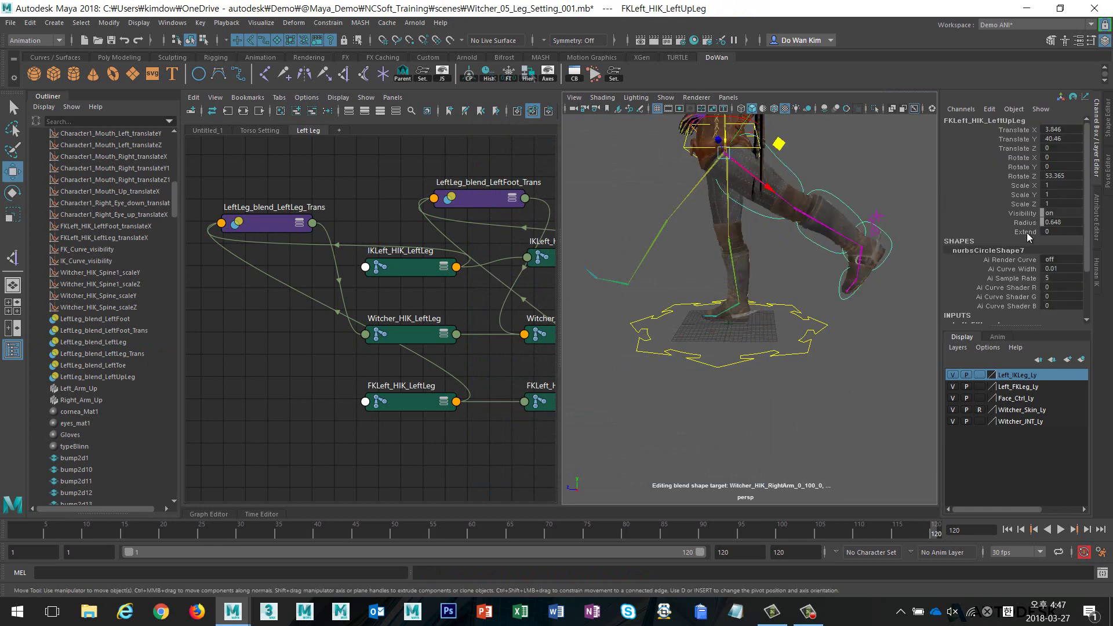
left_click(1025, 232)
middle_click_drag(806, 302, 789, 302)
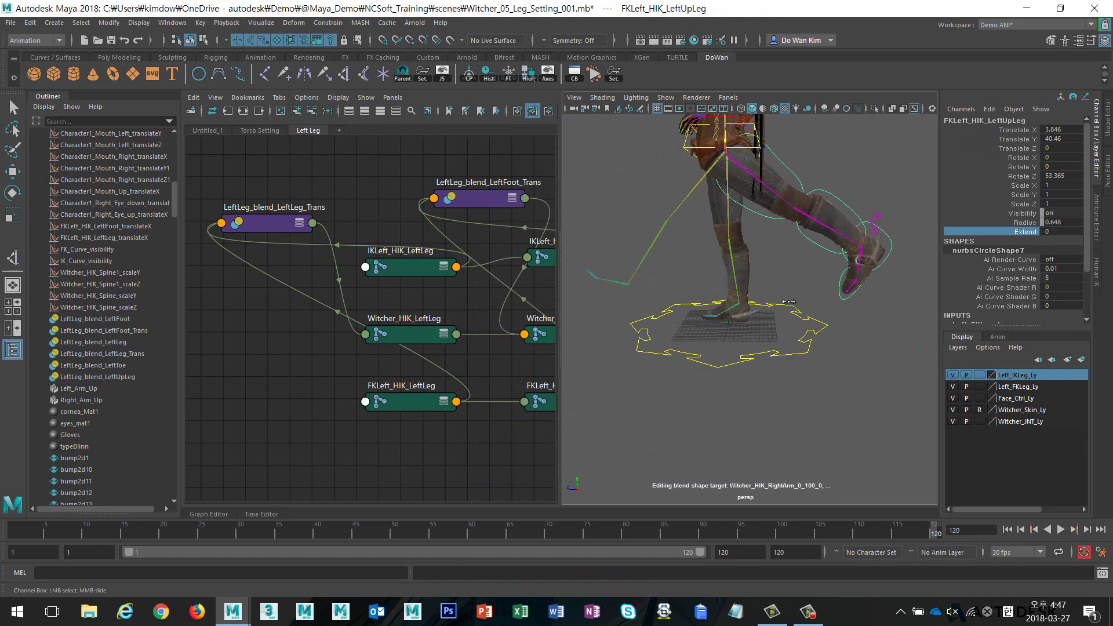
Set the Outliner to DAG Objects Only and maximize the 3D viewport
left_click(96, 331)
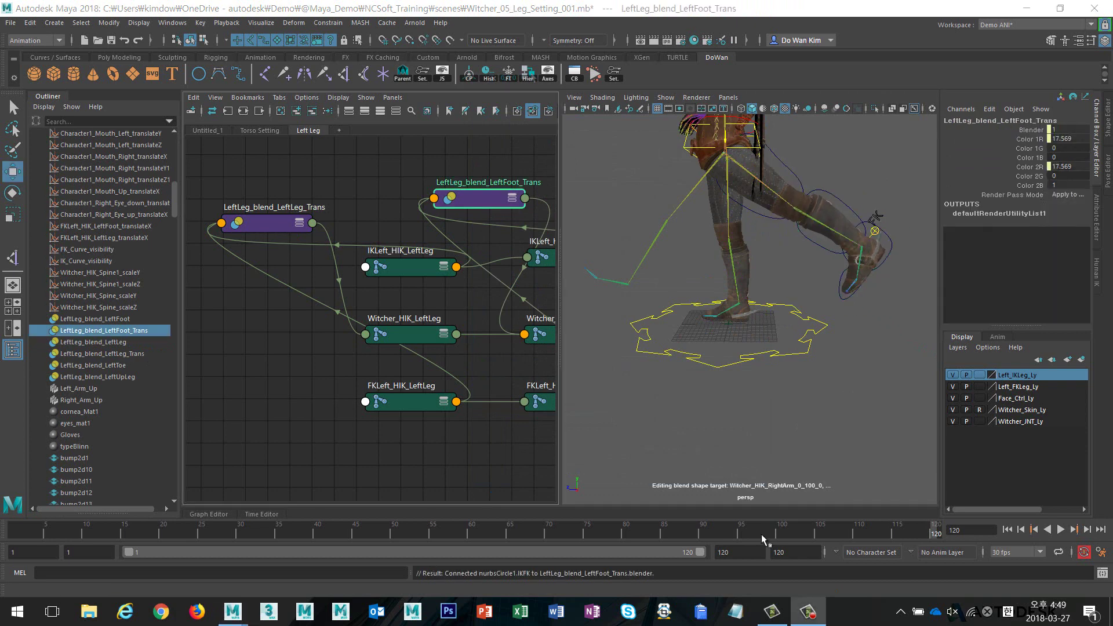
left_click(50, 109)
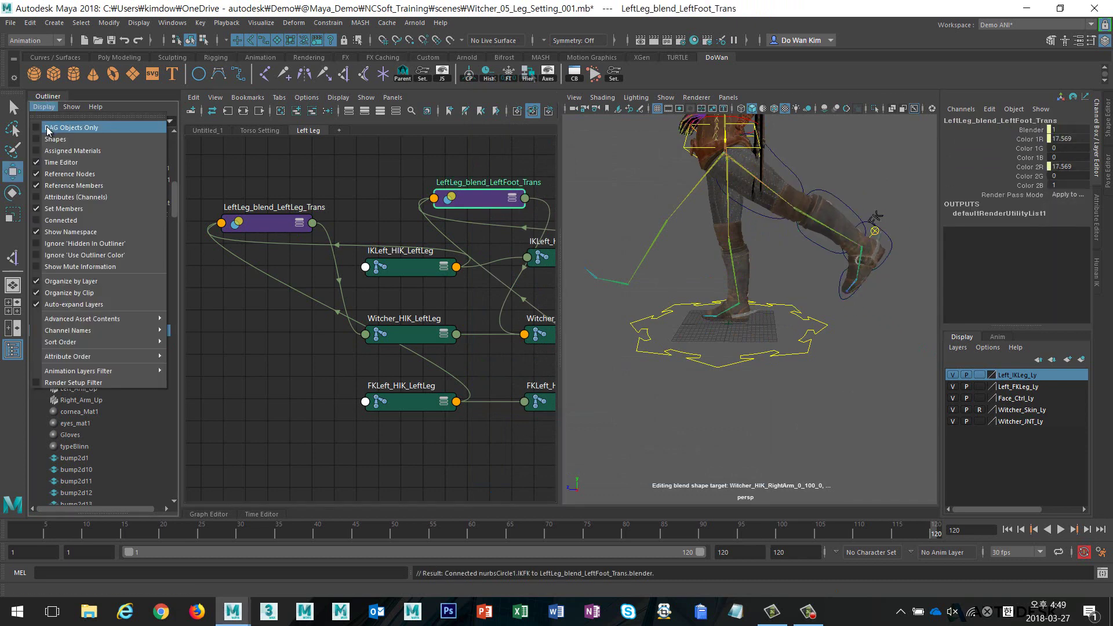
left_click(51, 128)
left_click(591, 212)
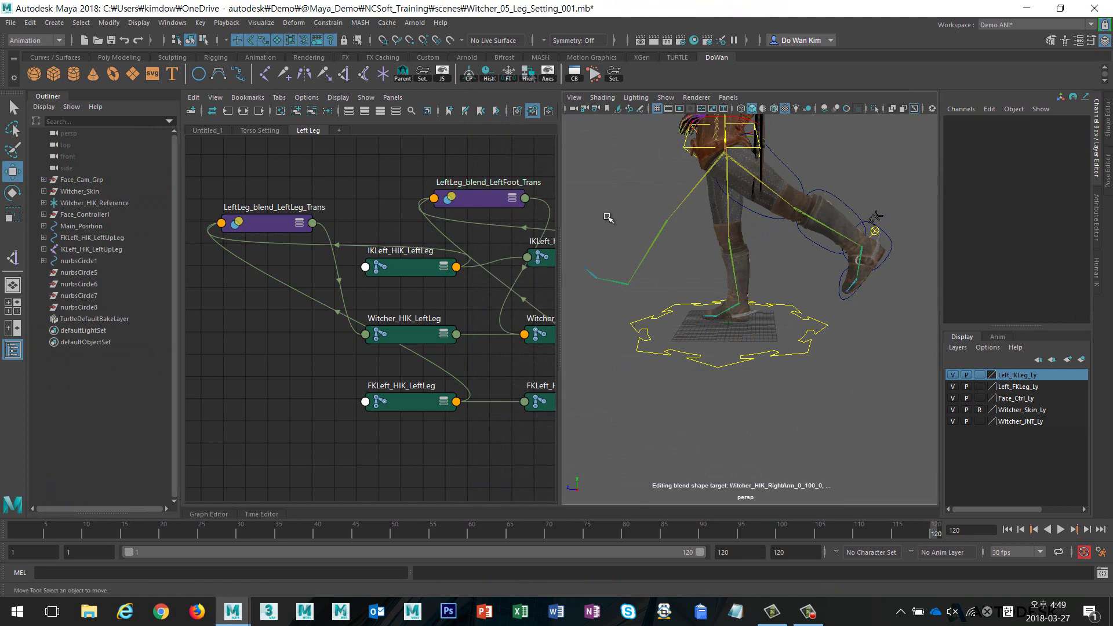
key("space")
mouse_move(702, 278)
left_mouse_down("alt")
mouse_move(727, 371)
mouse_move(500, 253)
left_mouse_up("alt")
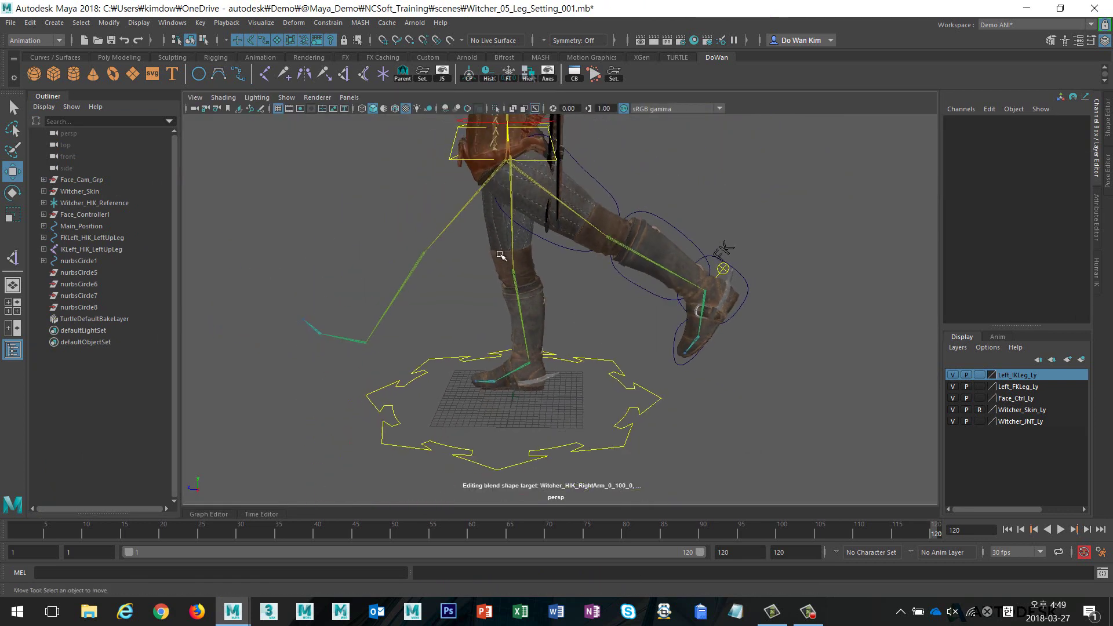
Set Rotate Z to 0 on the upper-leg controls so the leg hangs straight
left_click(460, 223)
left_click(606, 186, "shift")
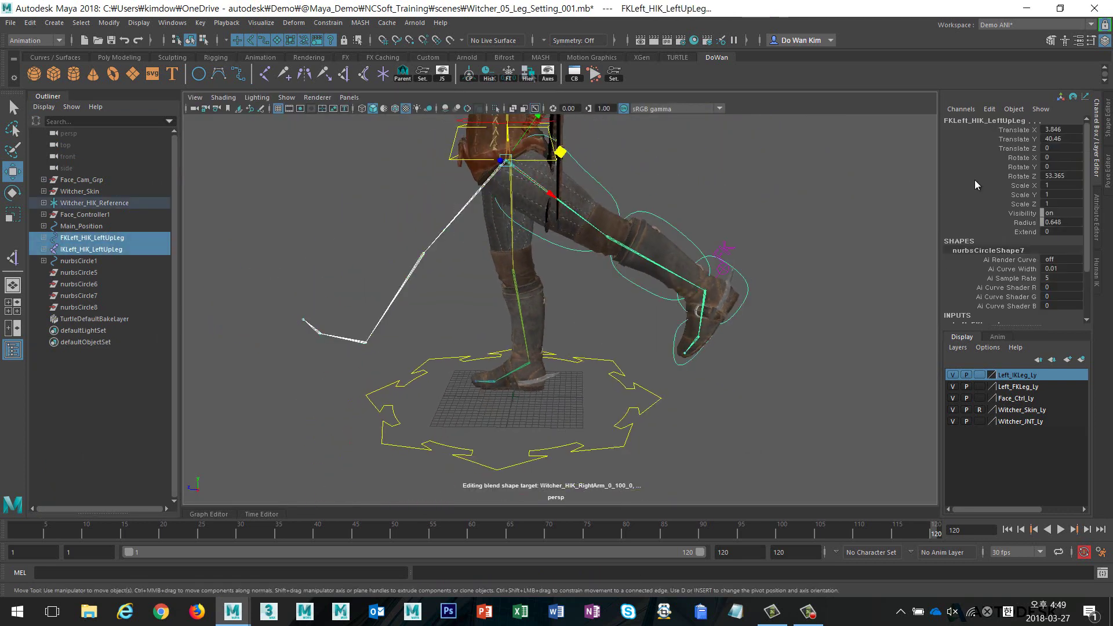
double_click(1068, 176)
type("0")
key("Return")
left_click(876, 307)
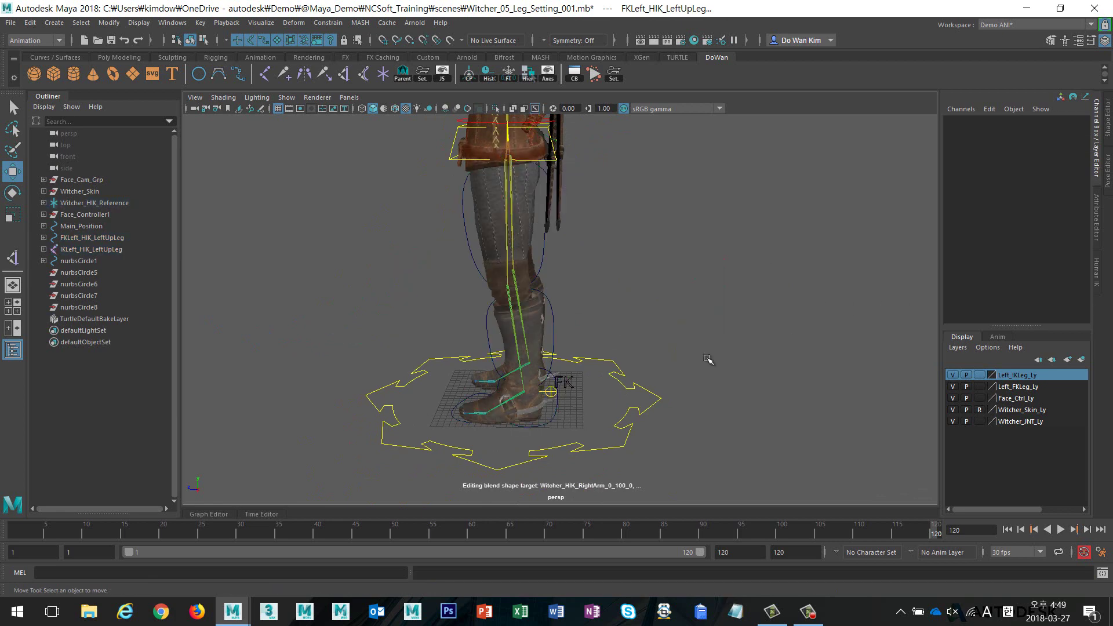
left_click_drag(710, 360, 691, 376, "alt")
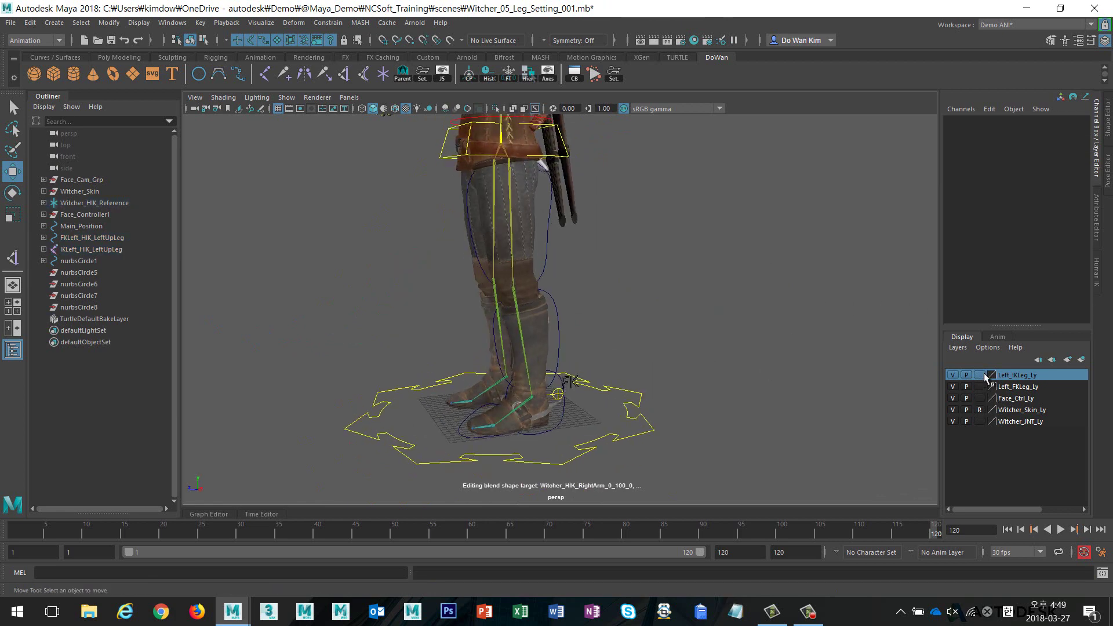
Hide the Left_IKLeg_Ly layer and test-rotate the FK upper leg, undoing the changes
left_click(953, 374)
left_click(550, 268)
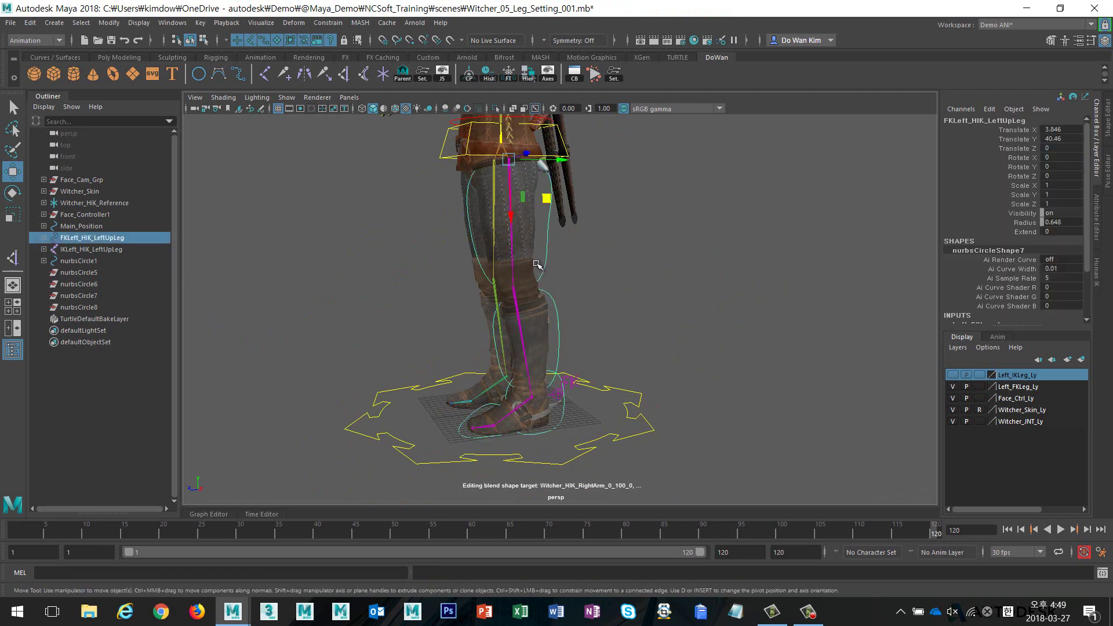
key("e")
left_click_drag(489, 219, 506, 216)
key("ctrl+z")
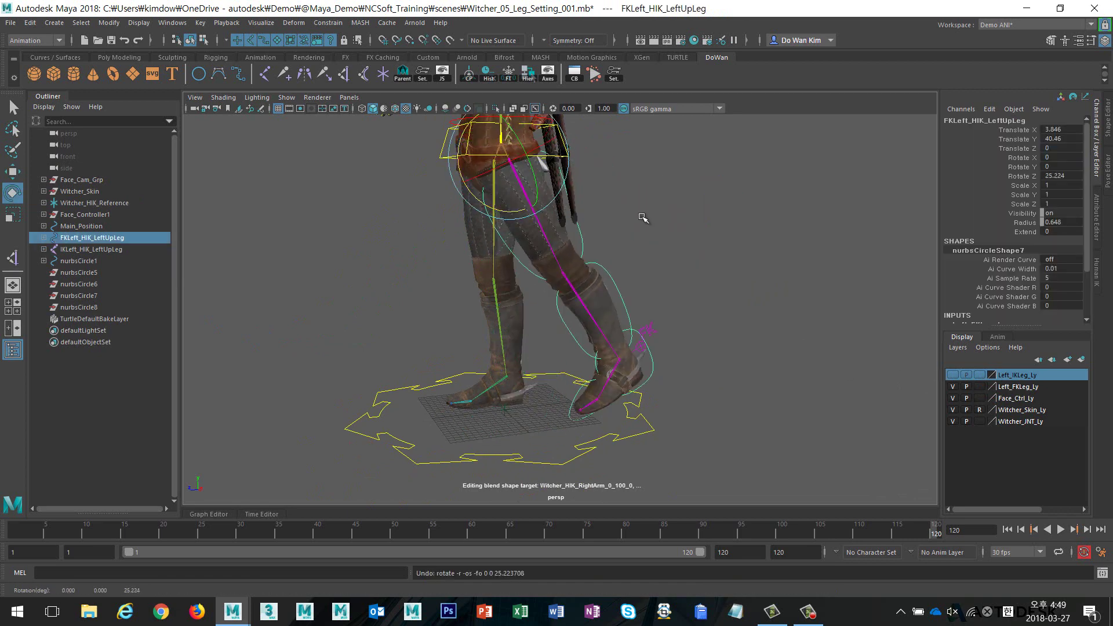
key("ctrl+z")
left_click(1016, 232)
key("ctrl+z")
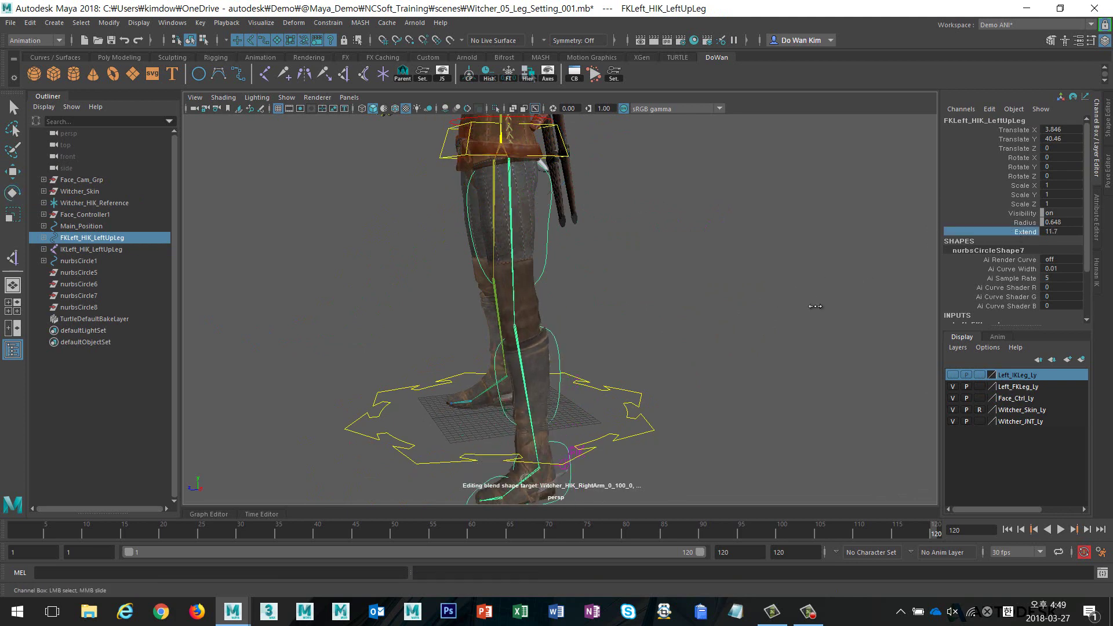
Hide the Witcher_INT_Ly joint layer and orbit to check the legs
left_click(953, 421)
left_click_drag(715, 400, 699, 401, "alt")
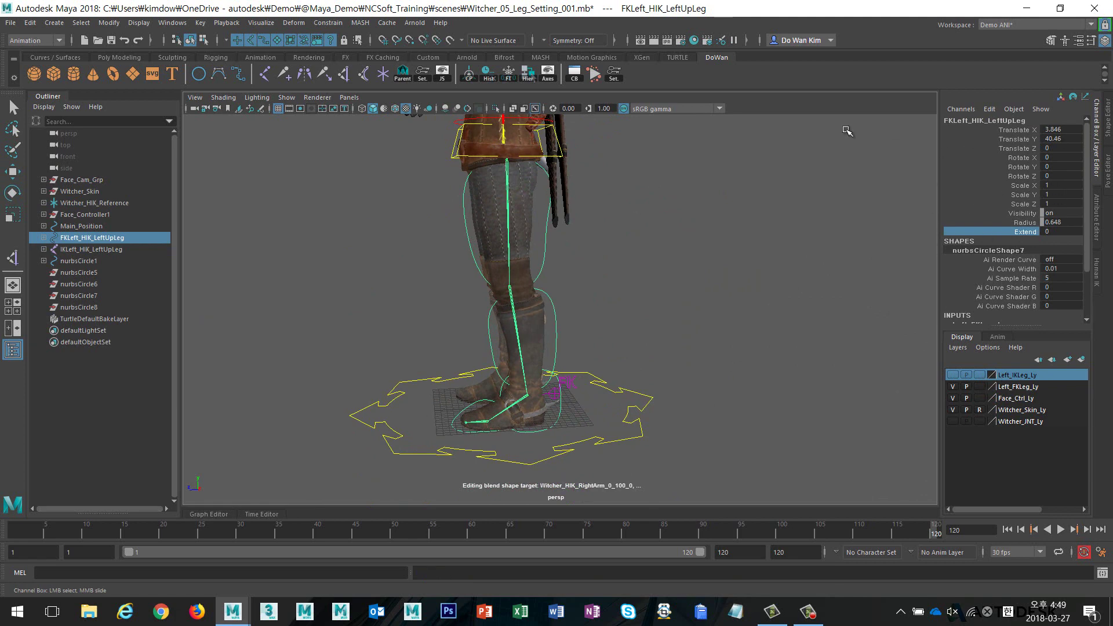
mouse_move(716, 274)
left_mouse_down("alt")
mouse_move(678, 277)
mouse_move(778, 237)
left_mouse_up("alt")
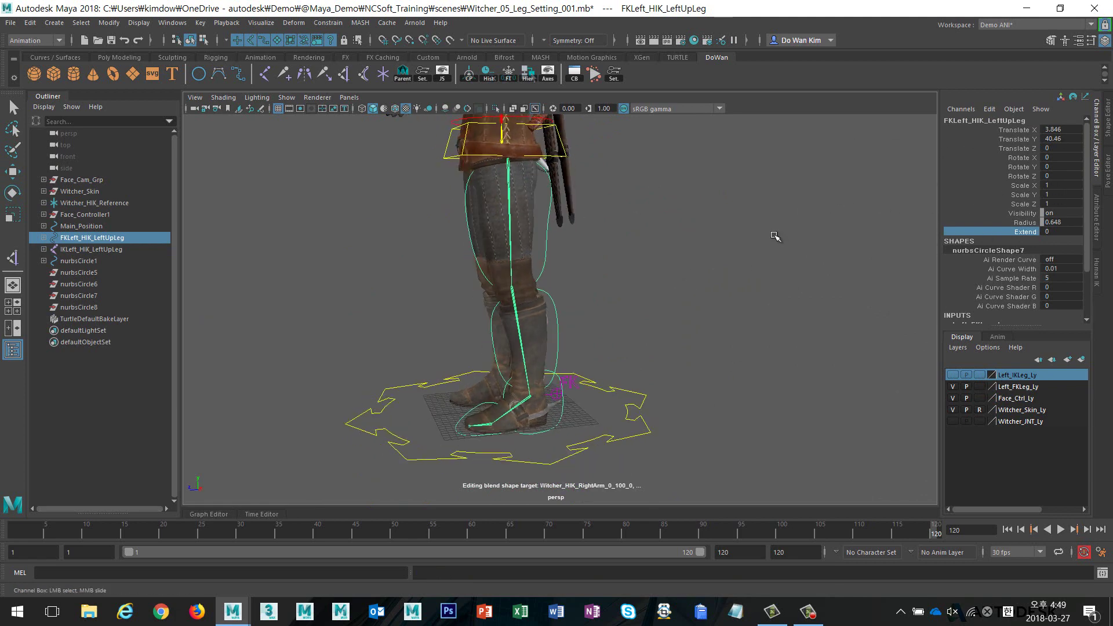
Lock and hide the FK upper-leg control's translate, scale, visibility, radius and Extend channels
left_click_drag(1005, 132, 1009, 149)
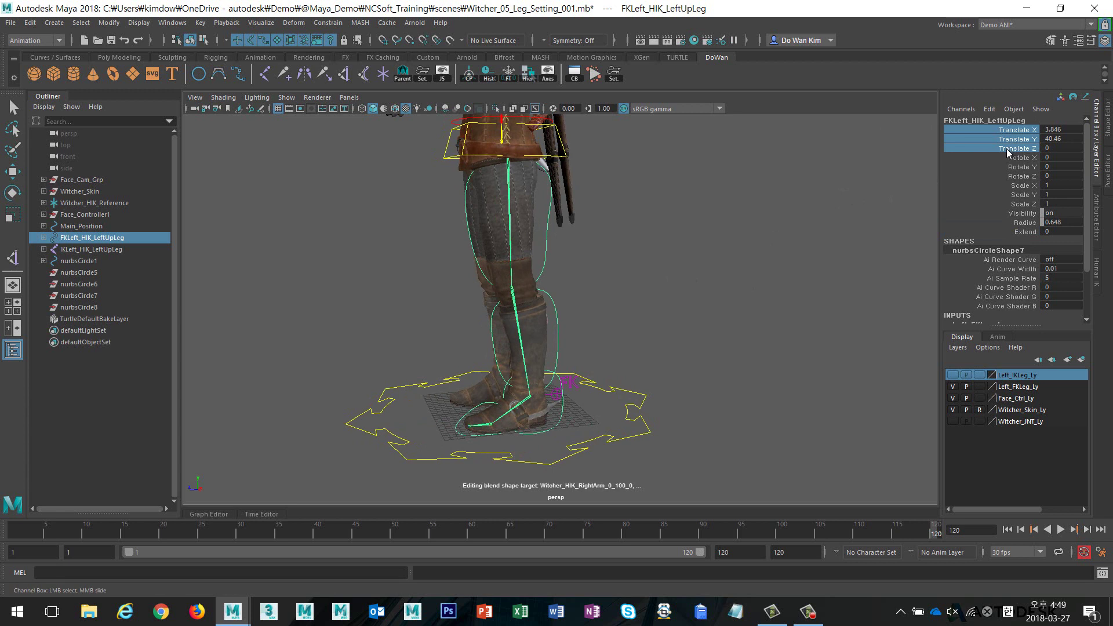
left_click_drag(1016, 189, 1016, 232, "ctrl")
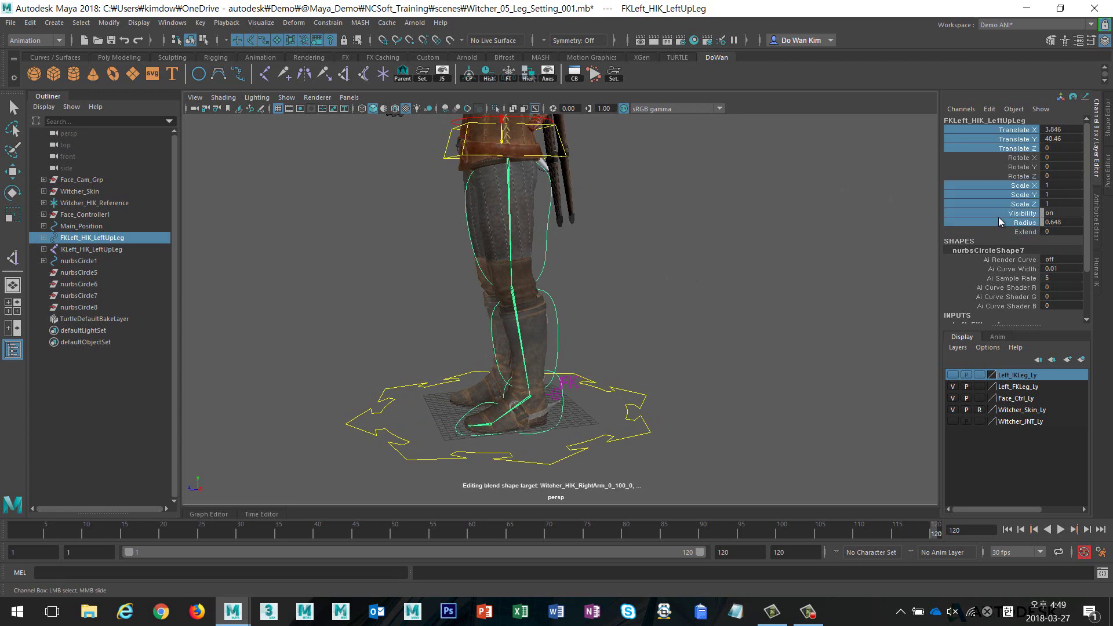
right_click(999, 217)
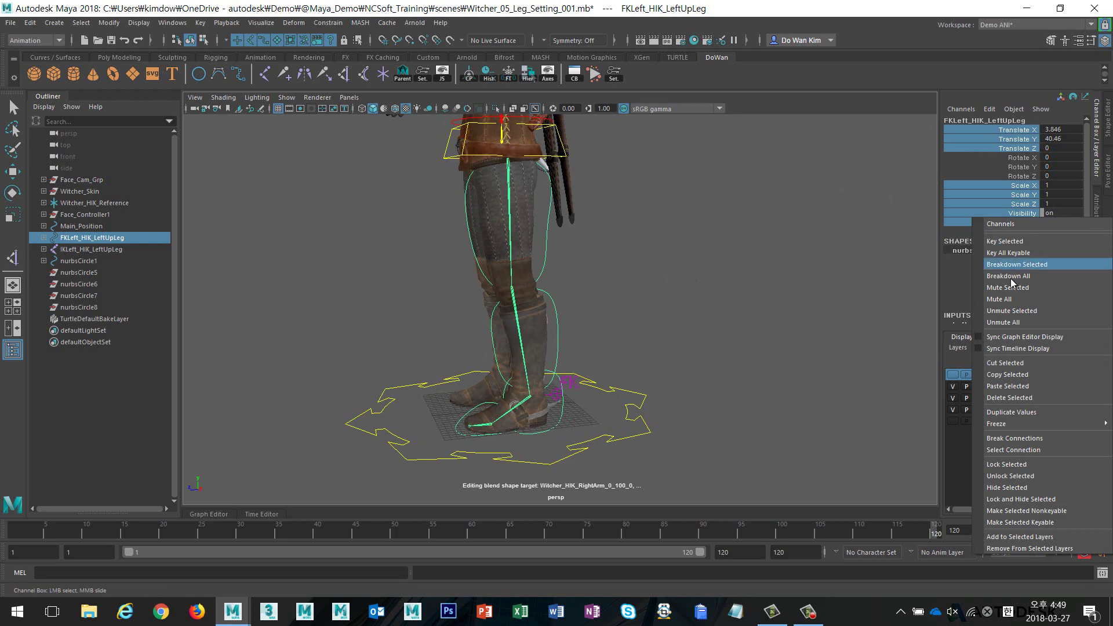
left_click(1021, 500)
Test-rotate the FK knee control, then lock and hide its non-rotation channels
key("e")
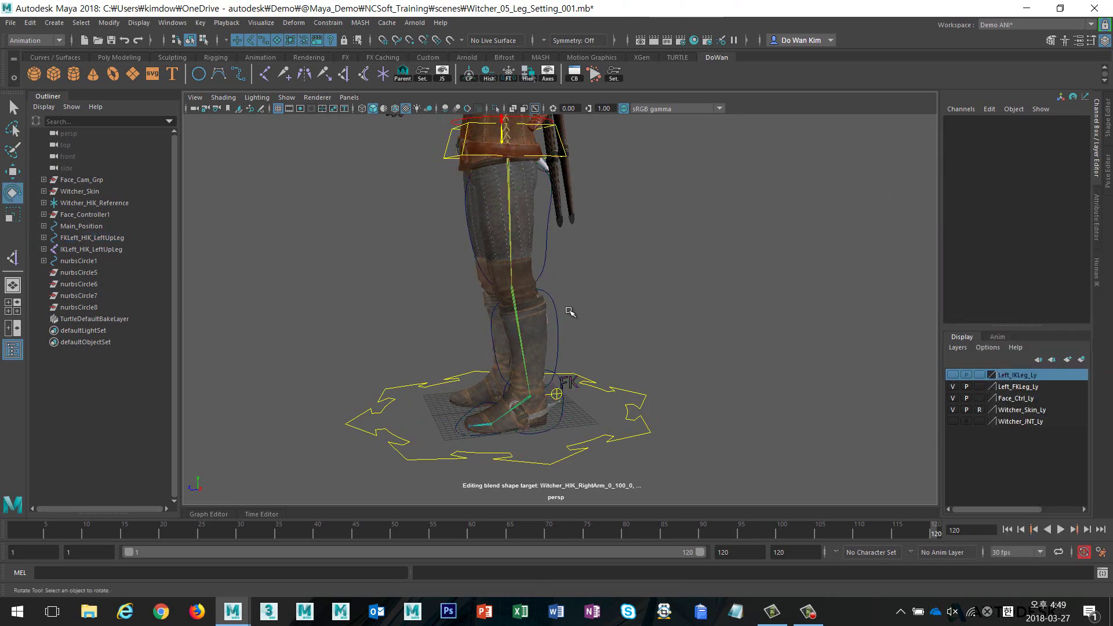
left_click(573, 289)
left_click_drag(467, 284, 816, 269)
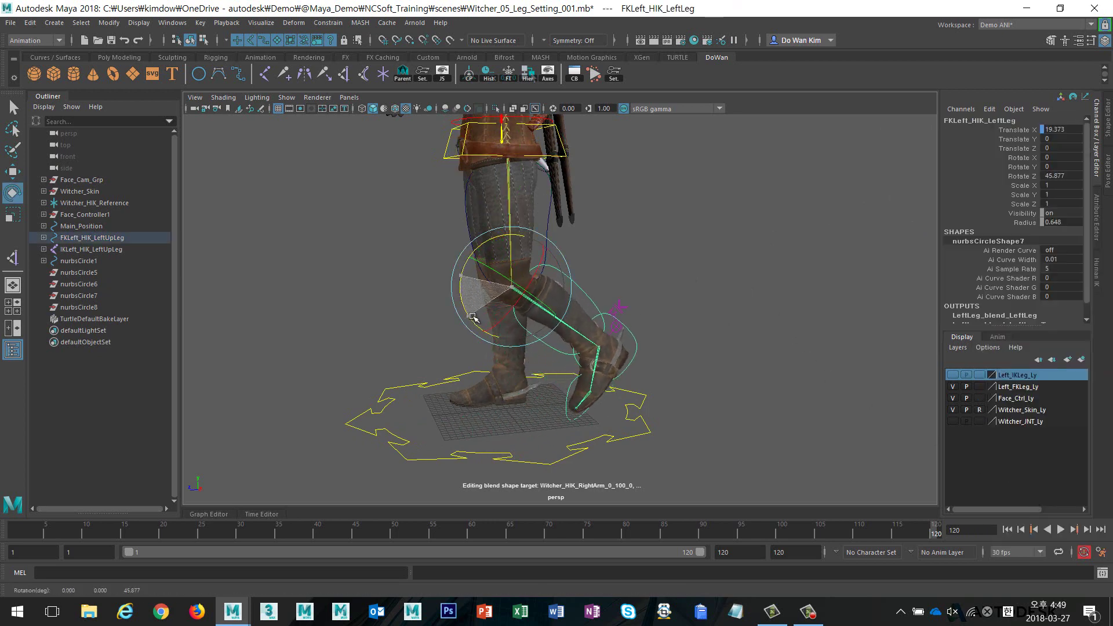
key("ctrl+z")
key("q")
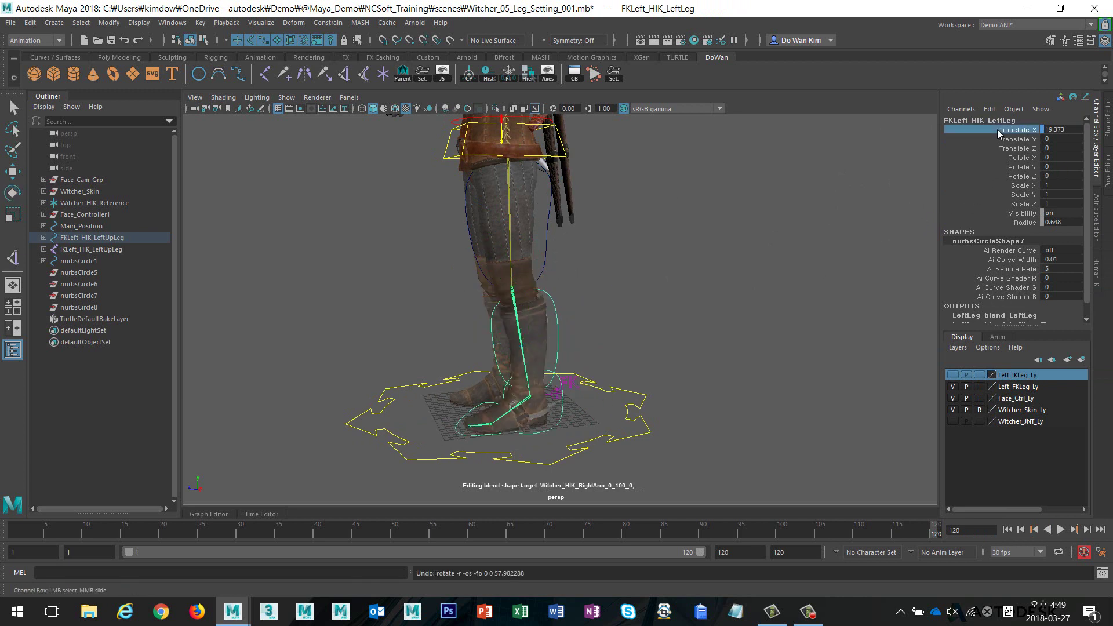
left_click_drag(997, 130, 1011, 222)
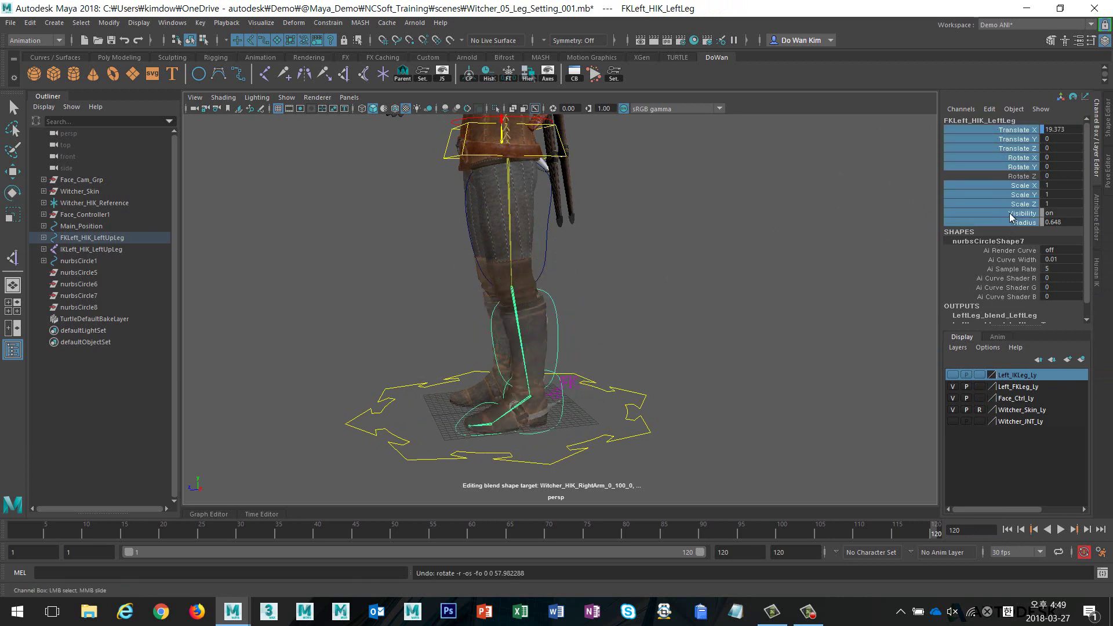
right_click(1010, 214)
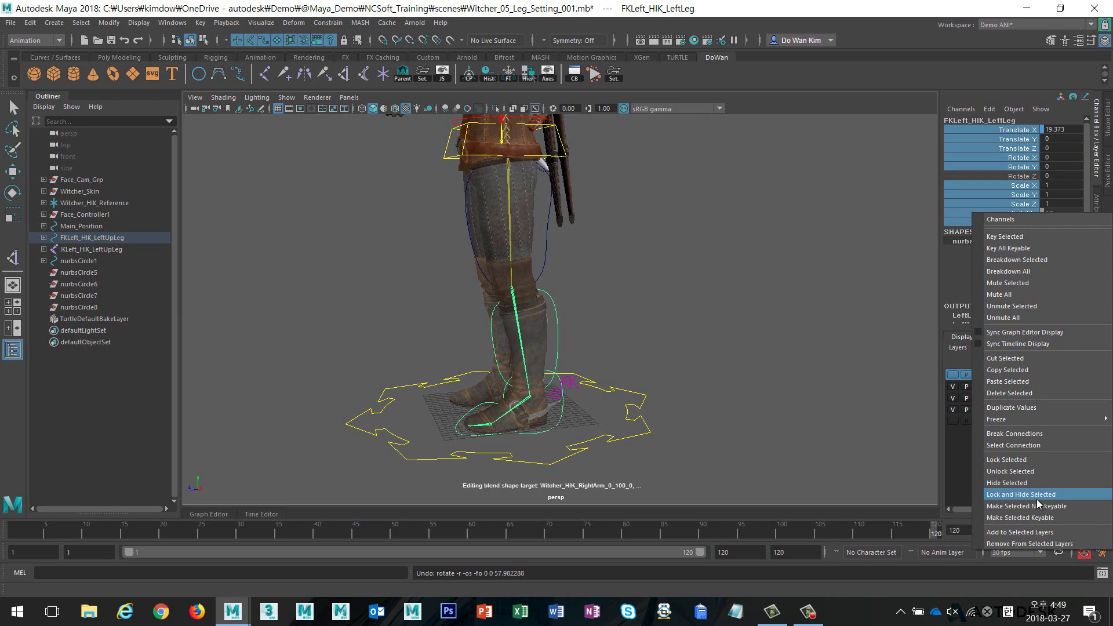
left_click(1037, 499)
left_click(629, 365)
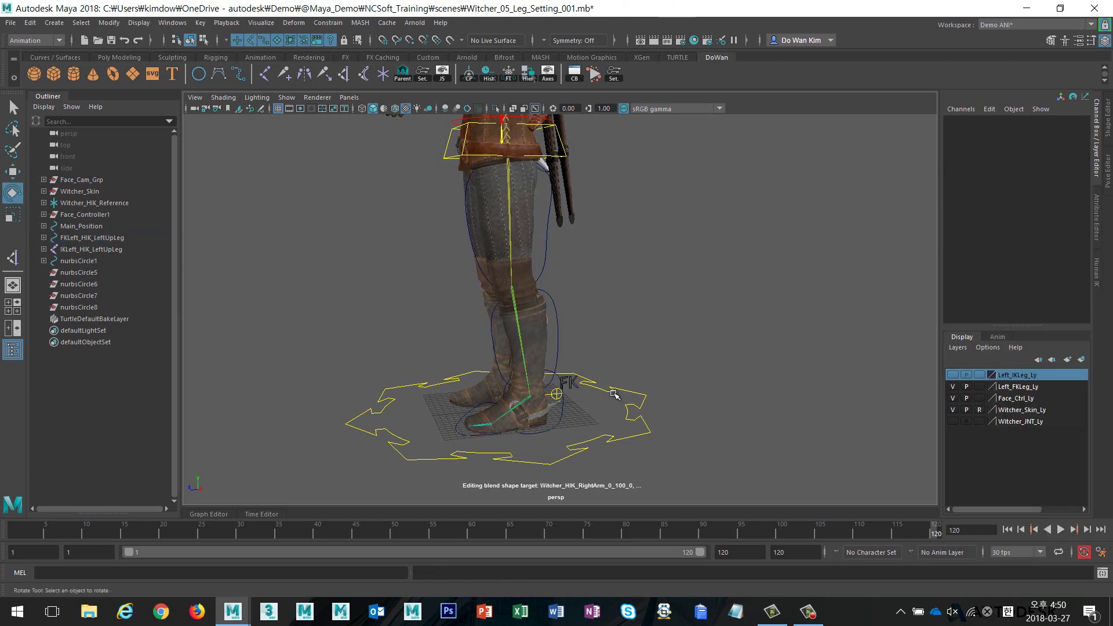
Lock and hide the FK foot control's translate, scale, visibility and radius channels
scroll(629, 365, "up", 3)
scroll(629, 366, "up", 3)
left_click(580, 356)
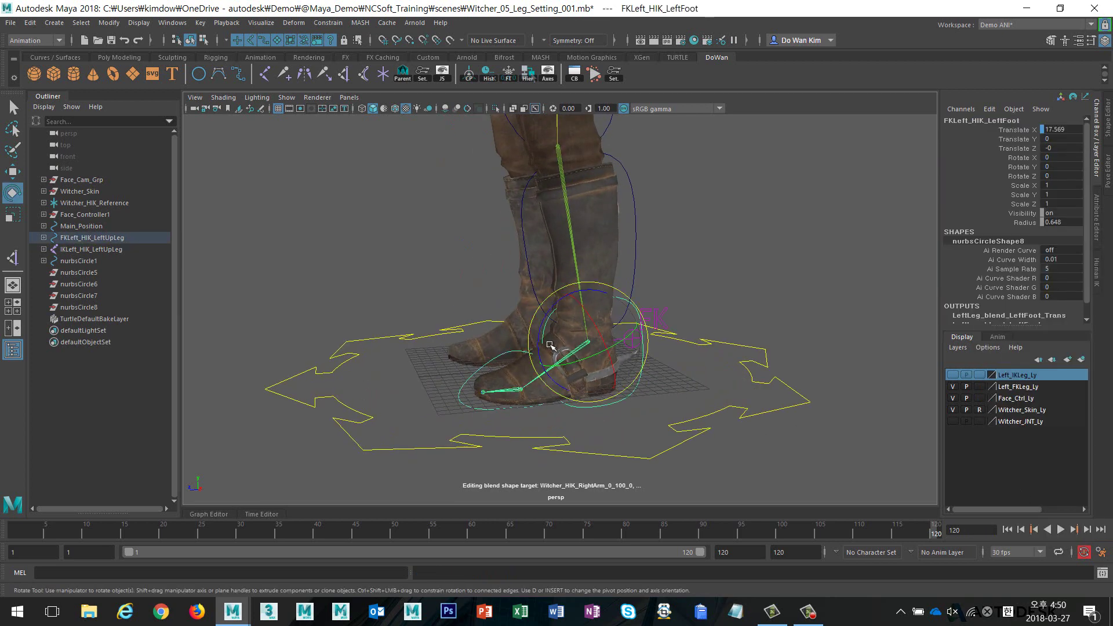
key("ctrl+z")
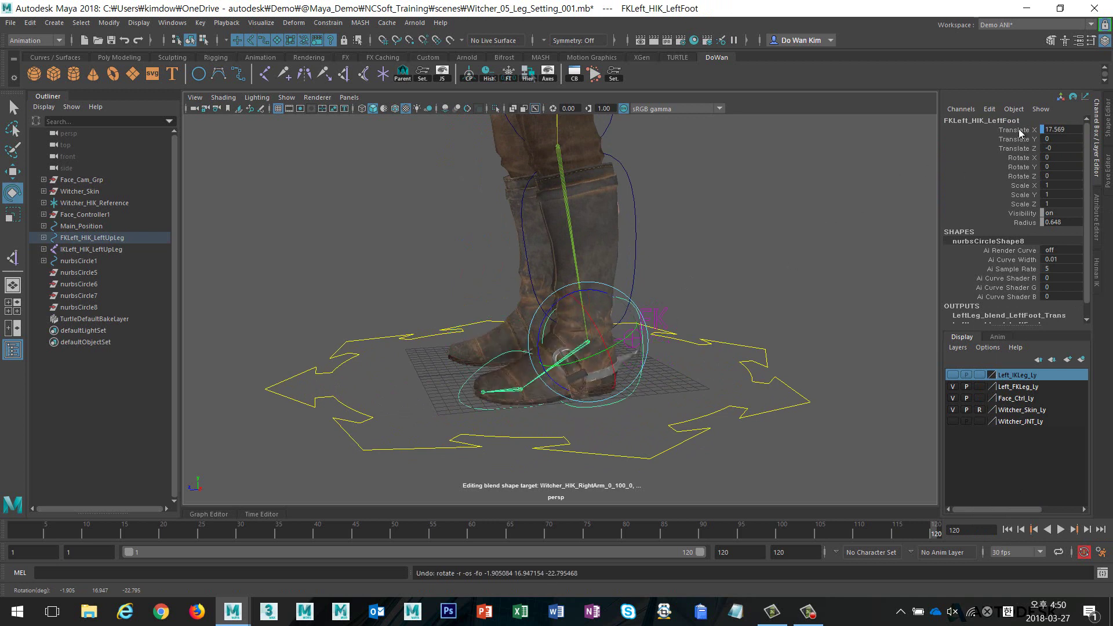
left_click_drag(1020, 133, 1016, 223)
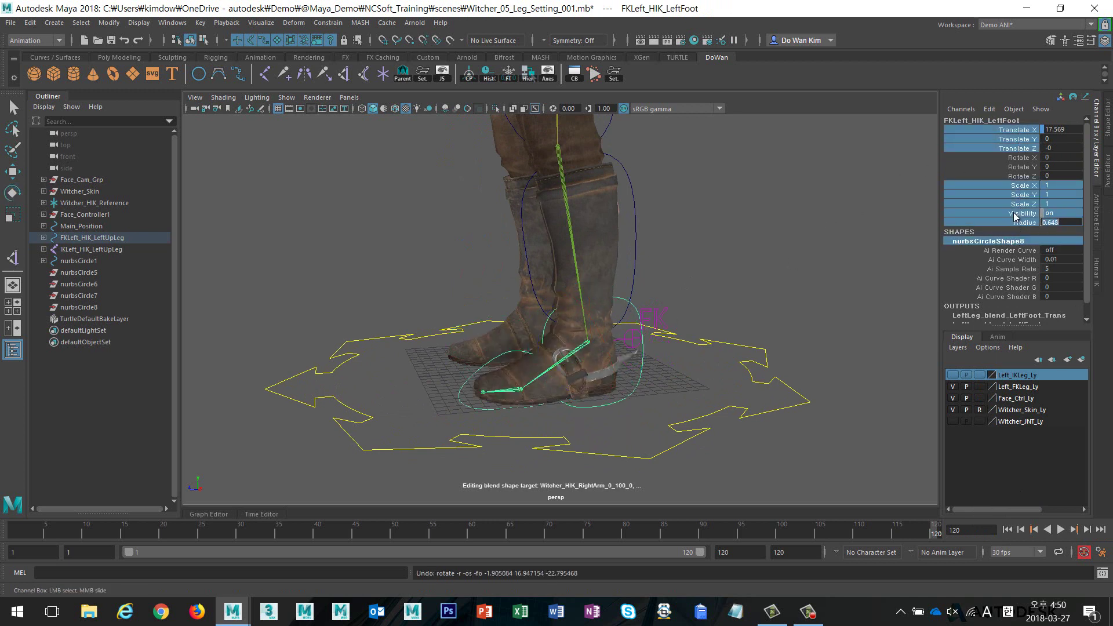
left_click(1002, 158)
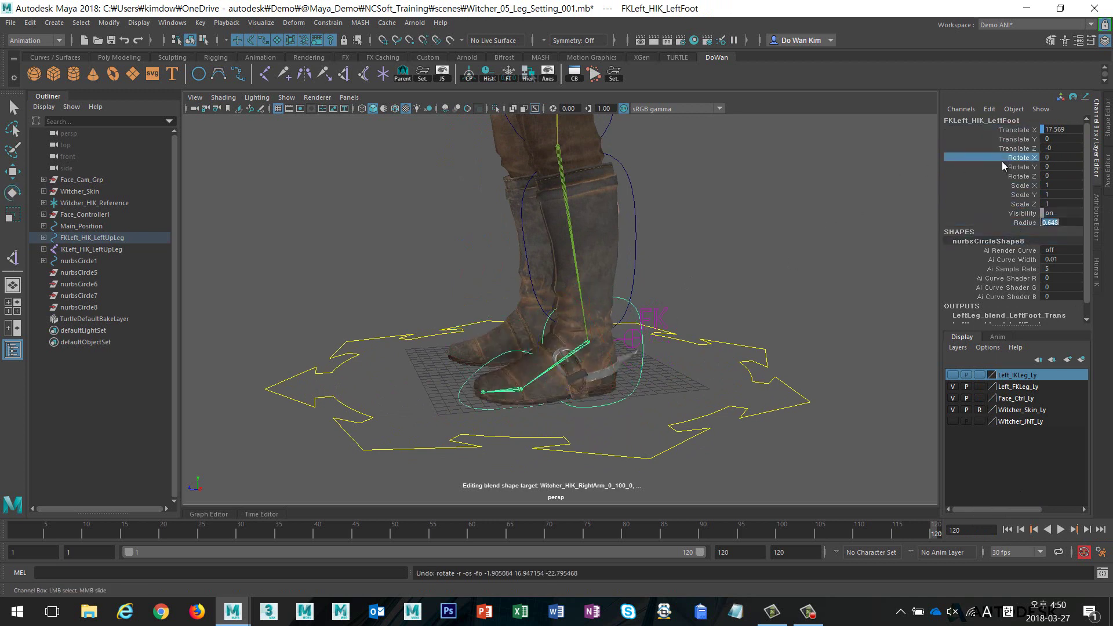
left_click_drag(997, 128, 995, 149)
left_click_drag(1009, 187, 1010, 221, "ctrl")
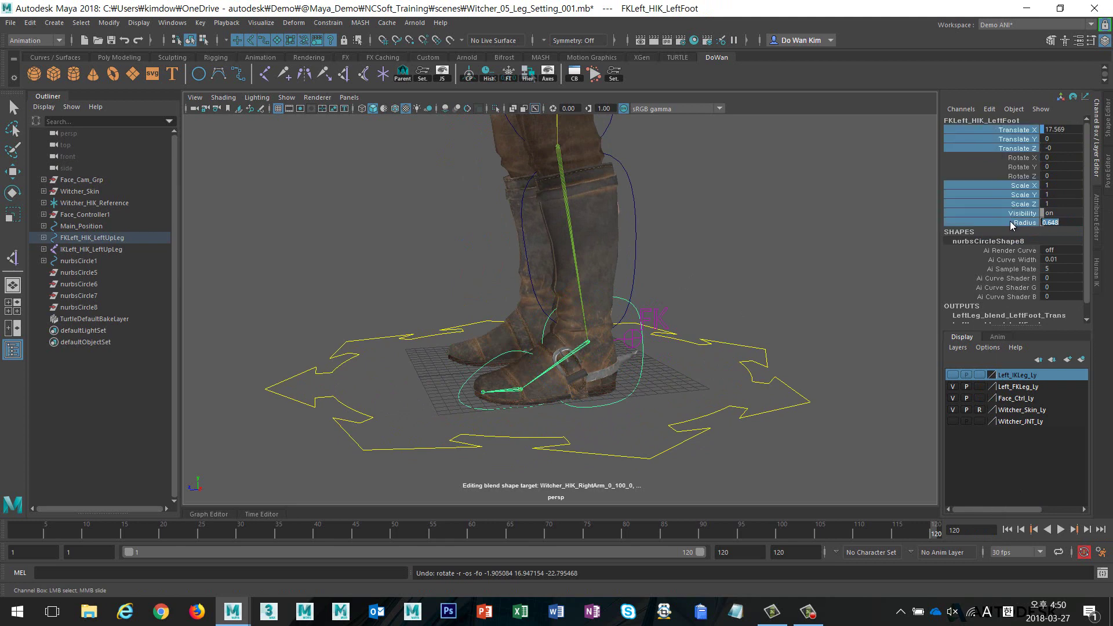
right_click(1010, 220)
left_click(1023, 502)
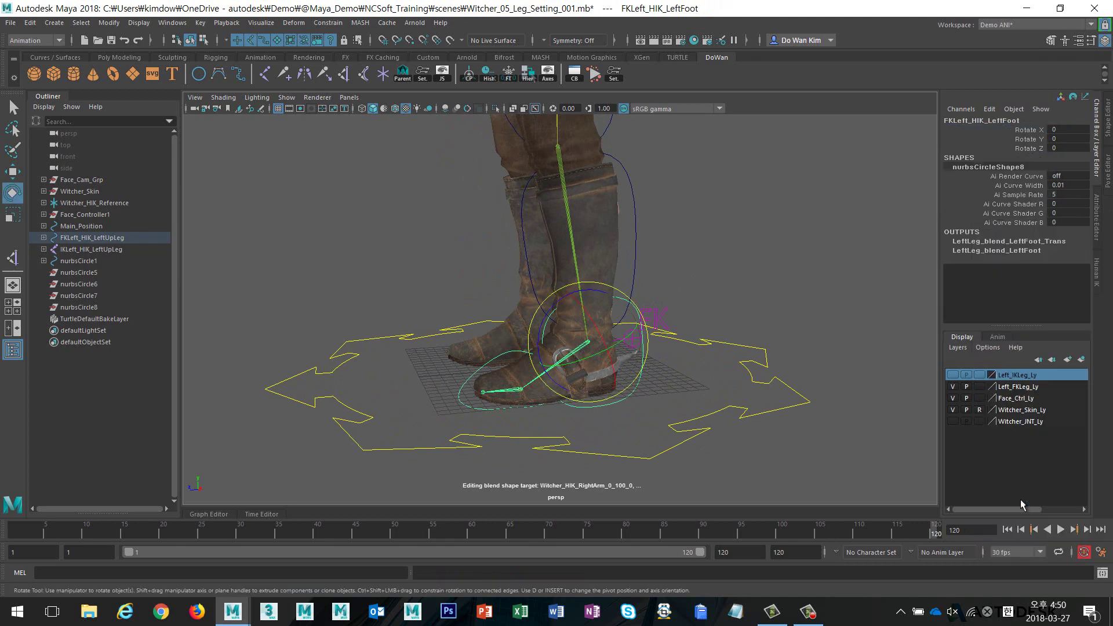
left_click(791, 286)
Hide the left toe FK control's translate and other non-rotation channels
left_click(448, 396)
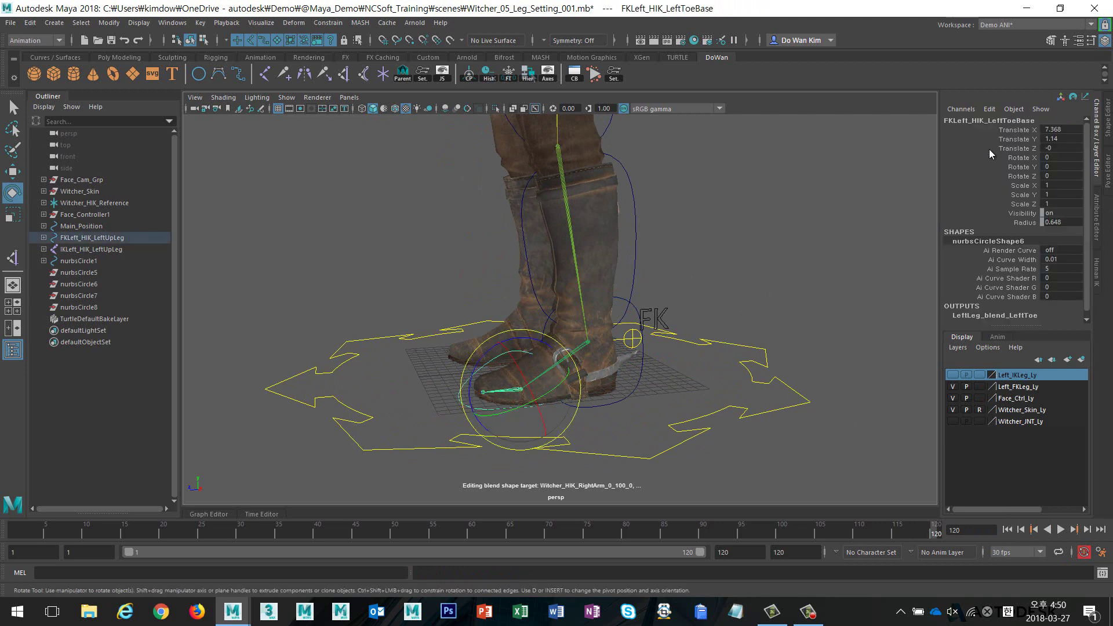
left_click_drag(1006, 130, 1015, 215)
right_click(1015, 220)
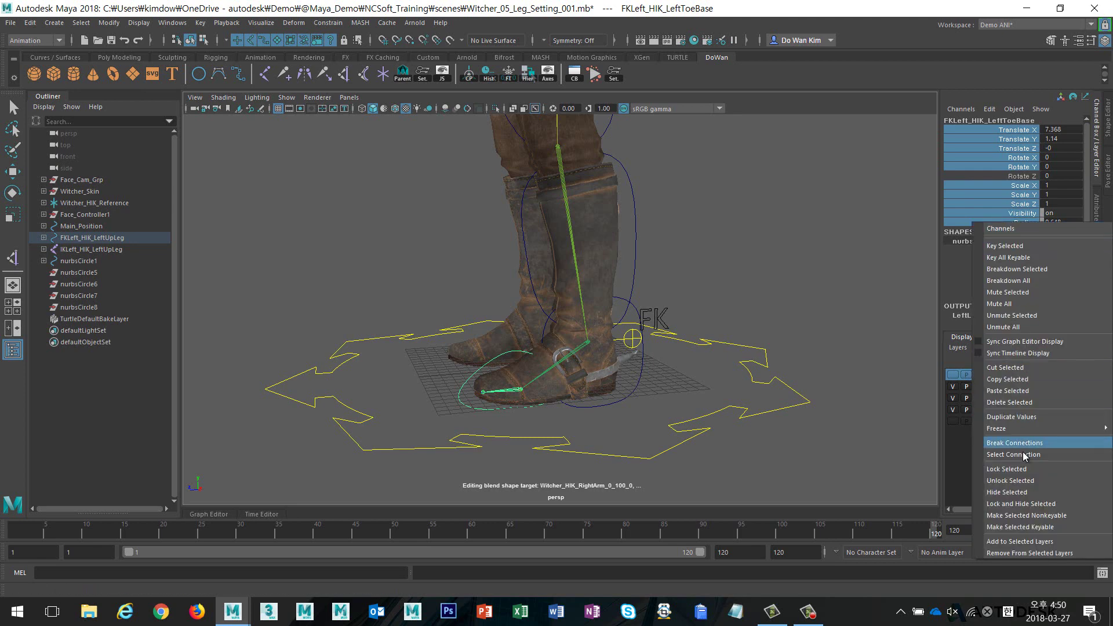
left_click(1029, 493)
left_click(792, 270)
mouse_move(792, 269)
right_mouse_down("alt")
mouse_move(661, 274)
mouse_move(626, 296)
right_mouse_up("alt")
Test-rotate the FK upper leg to confirm only rotation remains, then undo
left_click(606, 241)
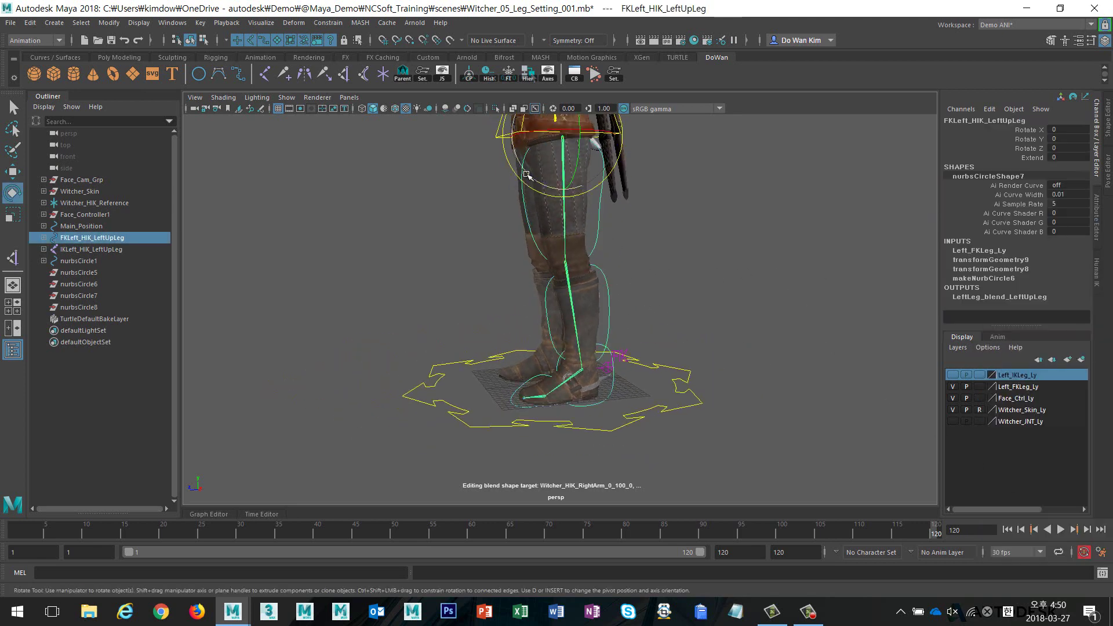
left_click_drag(522, 183, 587, 175)
key("ctrl+z")
key("shift+z")
key("ctrl+z")
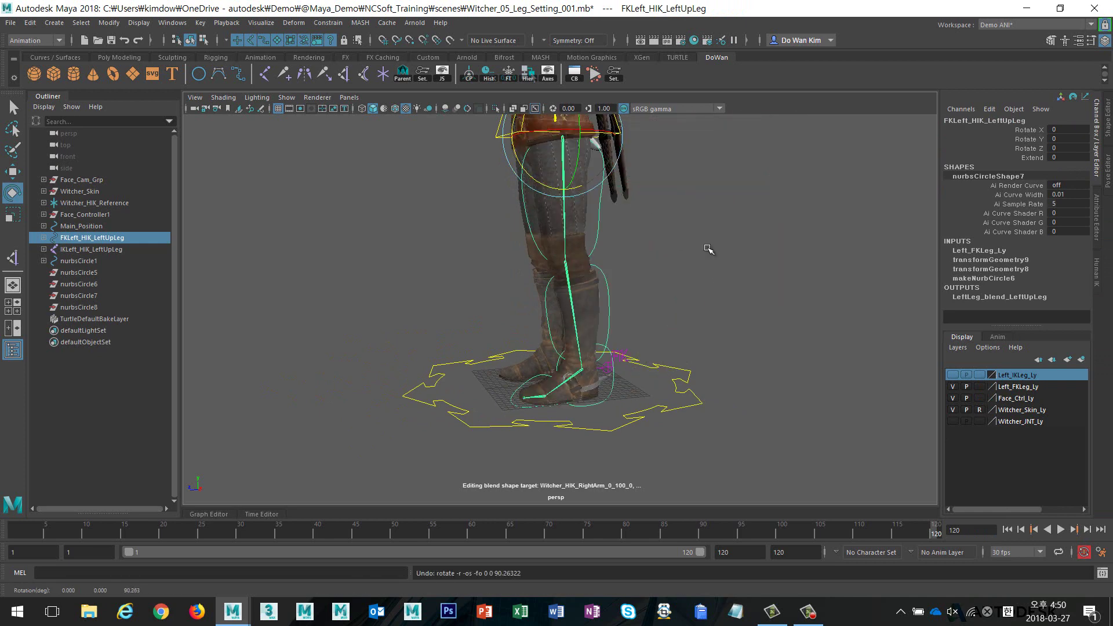
mouse_move(743, 245)
left_mouse_down("alt")
mouse_move(658, 242)
mouse_move(763, 241)
mouse_move(754, 366)
left_mouse_up("alt")
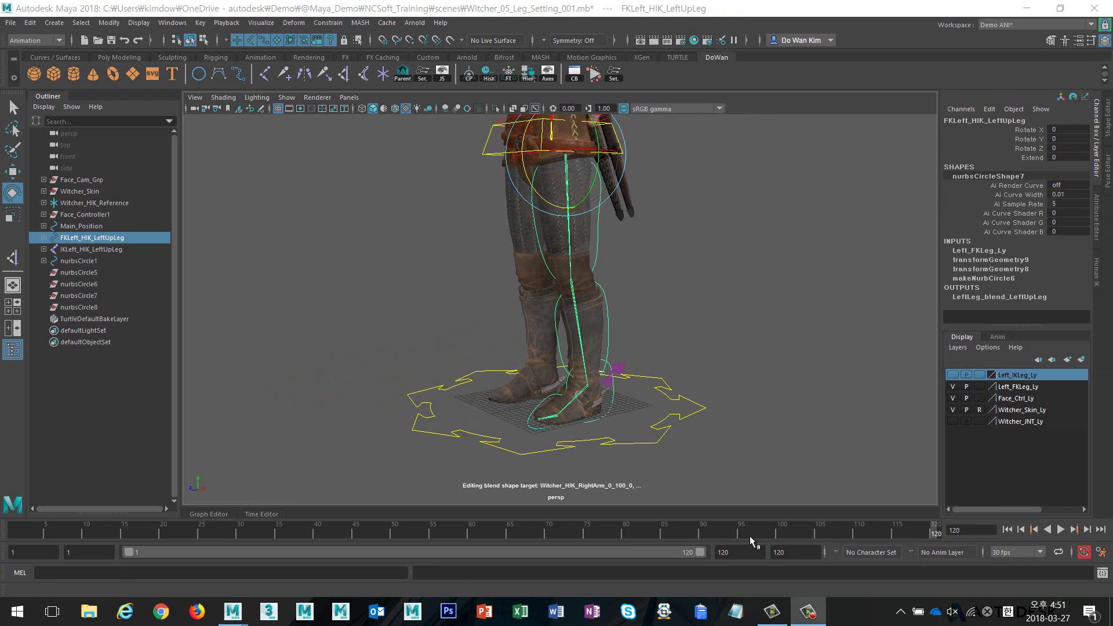
Test nurbsCircle1's IKFK switch by sliding it to 0 and back to 1
left_click(753, 365)
left_click_drag(664, 353, 641, 330, "alt")
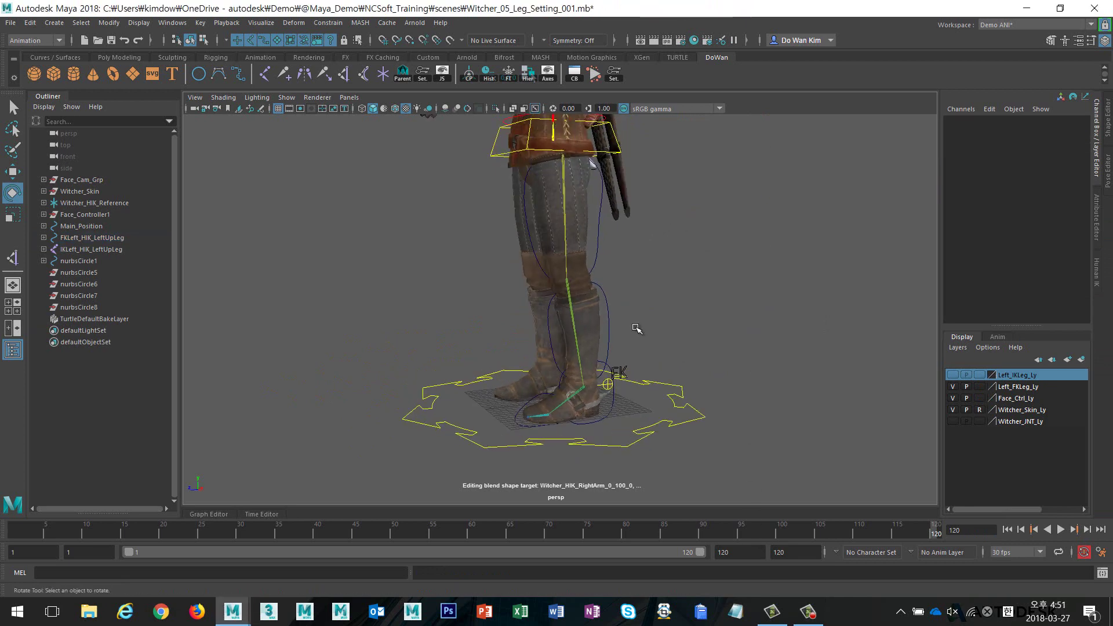
left_click(608, 383)
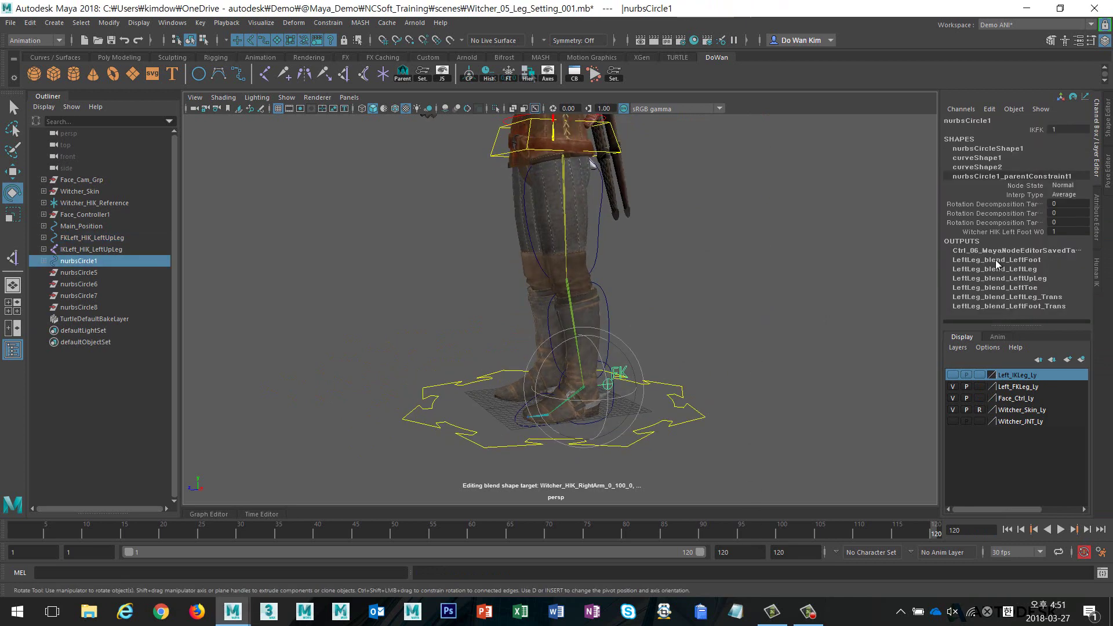
left_click(1016, 130)
middle_click_drag(804, 242, 770, 242)
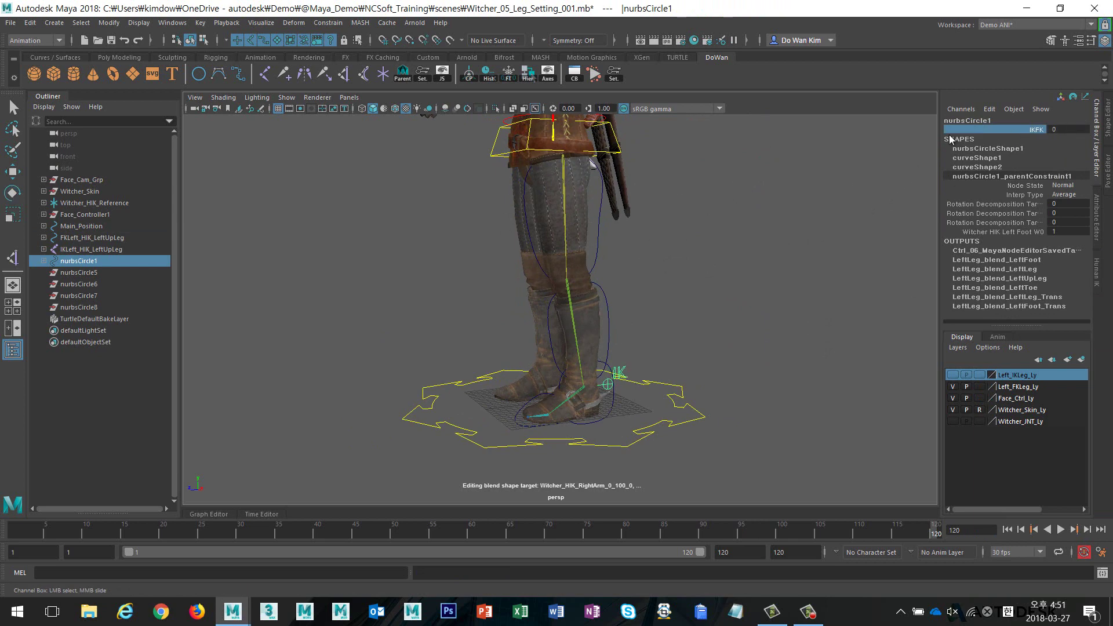
middle_click_drag(724, 276, 818, 289)
mouse_move(699, 292)
left_mouse_down("alt")
mouse_move(661, 289)
mouse_move(732, 293)
mouse_move(612, 240)
left_mouse_up("alt")
Make Visibility keyable on FKLeft_HIK_LeftUpLeg through the Channel Control editor
left_click(599, 230)
key("e")
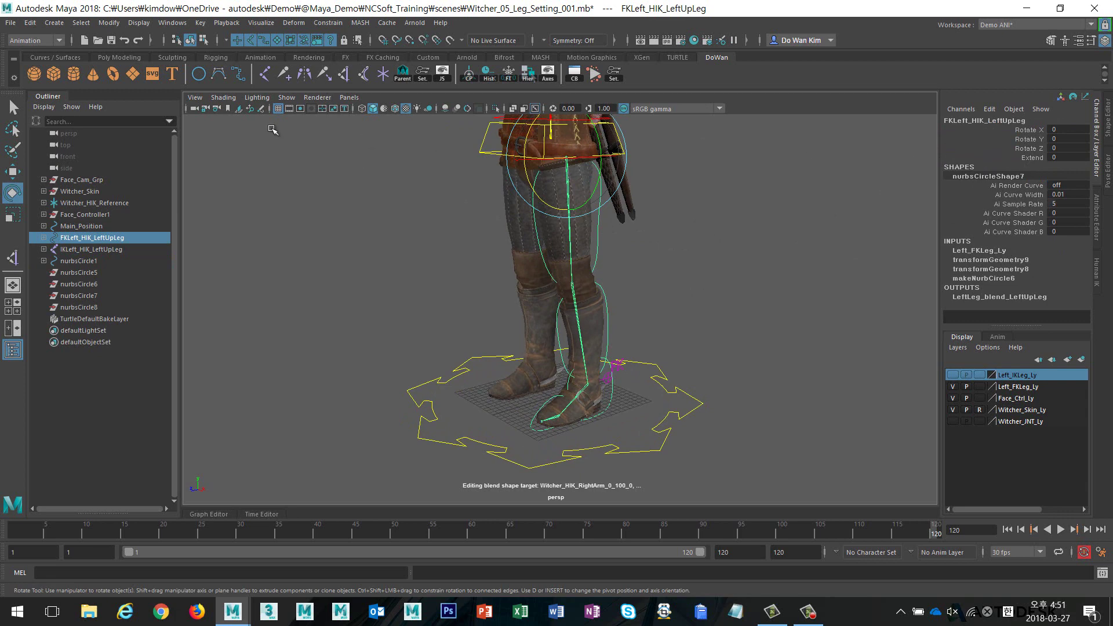
left_click(172, 22)
mouse_move(199, 64)
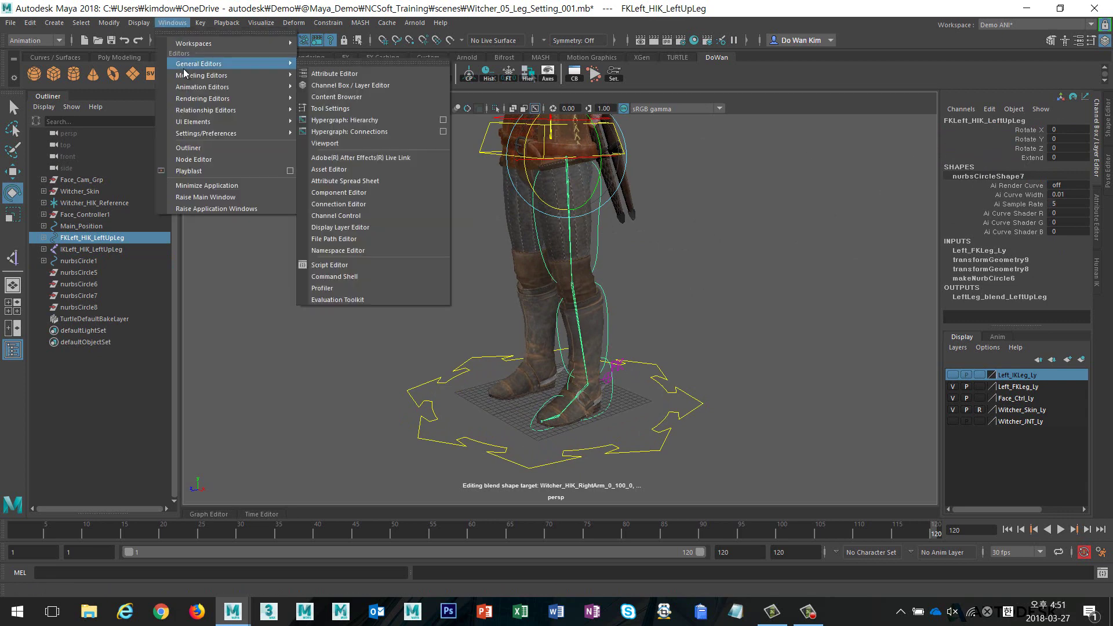
left_click(374, 214)
scroll(802, 263, "down", 5)
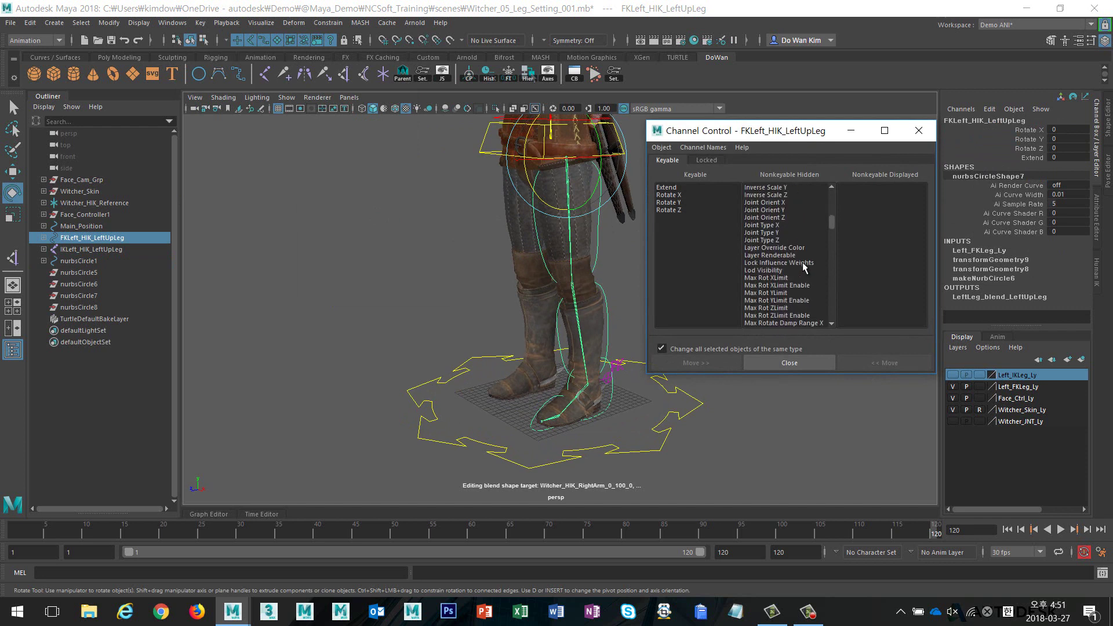
scroll(802, 263, "down", 5)
scroll(802, 263, "down", 5)
scroll(802, 264, "down", 5)
scroll(802, 263, "down", 5)
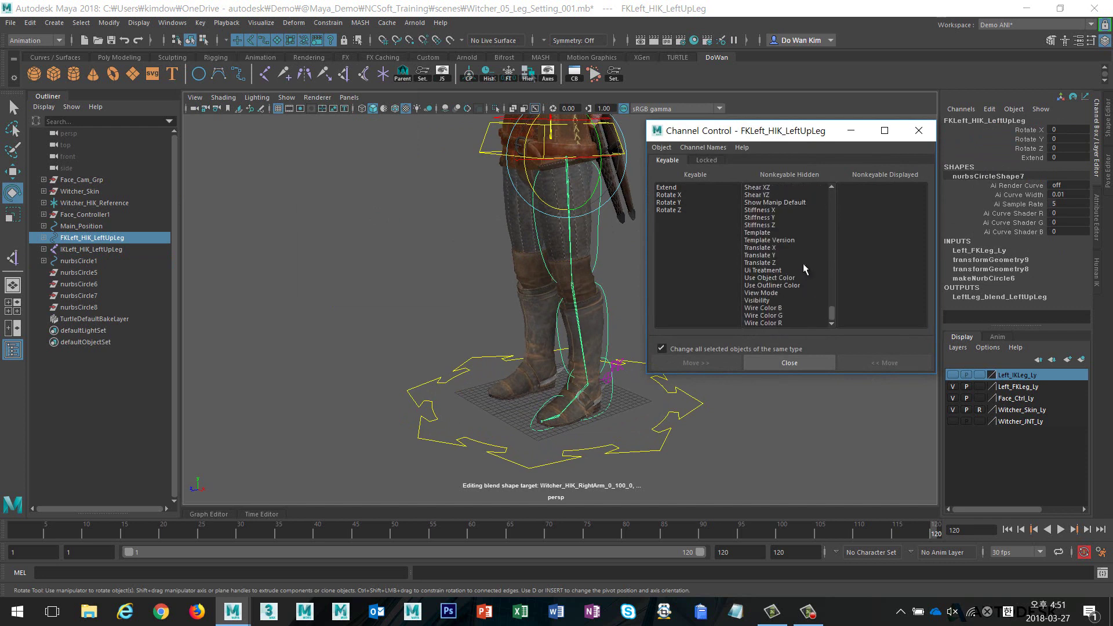
left_click(757, 300)
left_click(864, 364)
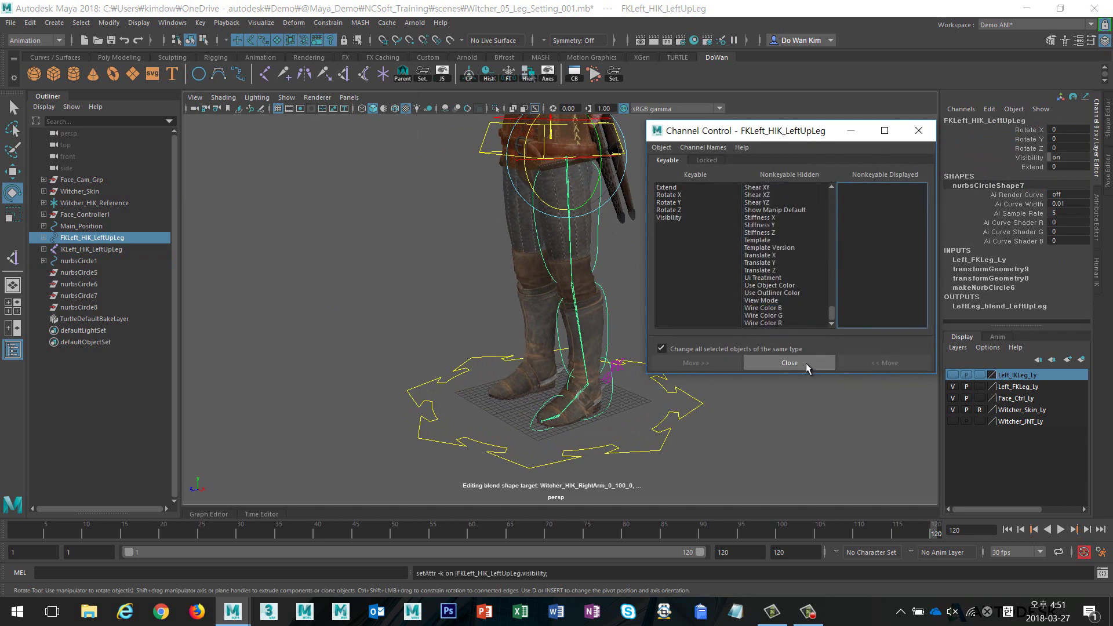
left_click(806, 363)
Use the Channel Box menu on Visibility, leaving Set Driven Key open with the control driven
right_click(1014, 159)
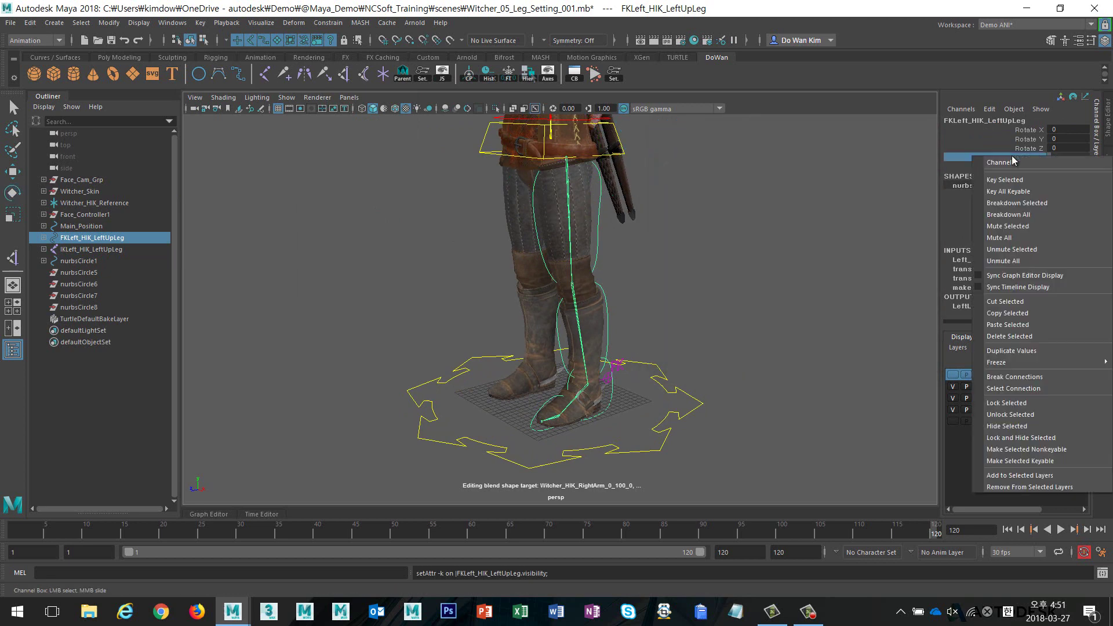
left_click(1020, 418)
scroll(709, 368, "up", 2)
scroll(641, 323, "up", 2)
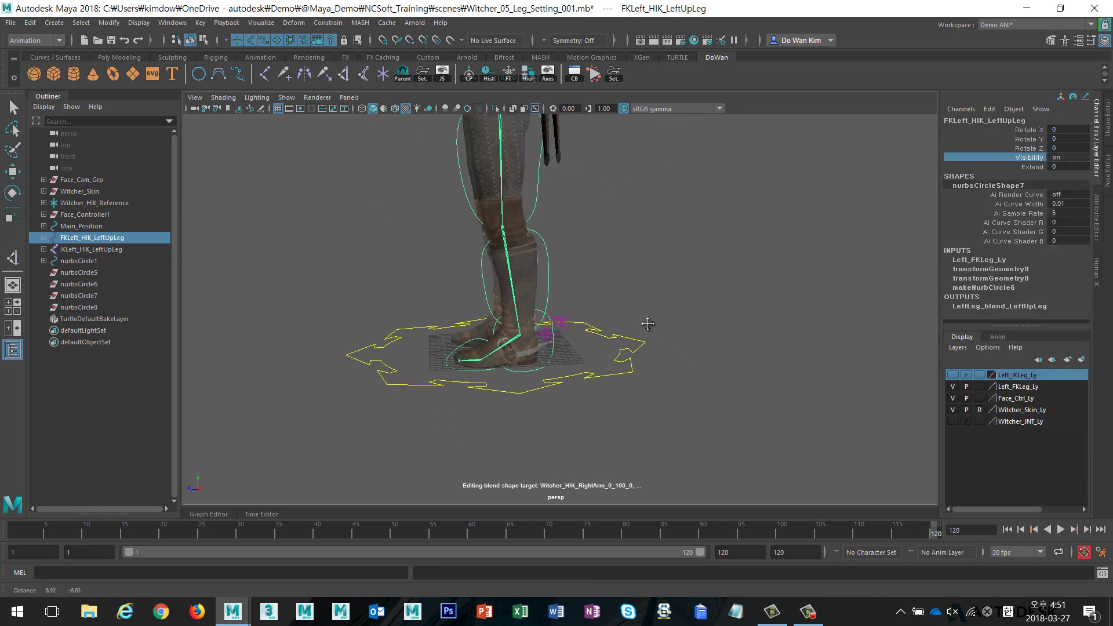
scroll(566, 218, "up", 3)
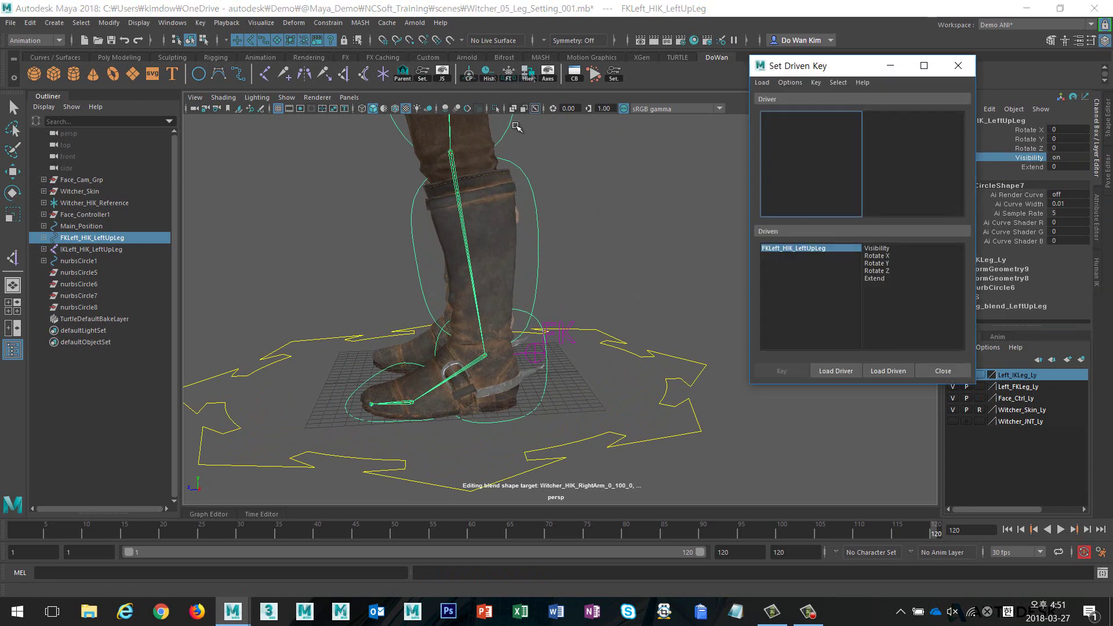
Load FKLeft_HIK_LeftUpLeg Visibility as driven and nurbsCircle1 IKFK as driver
left_click(422, 74)
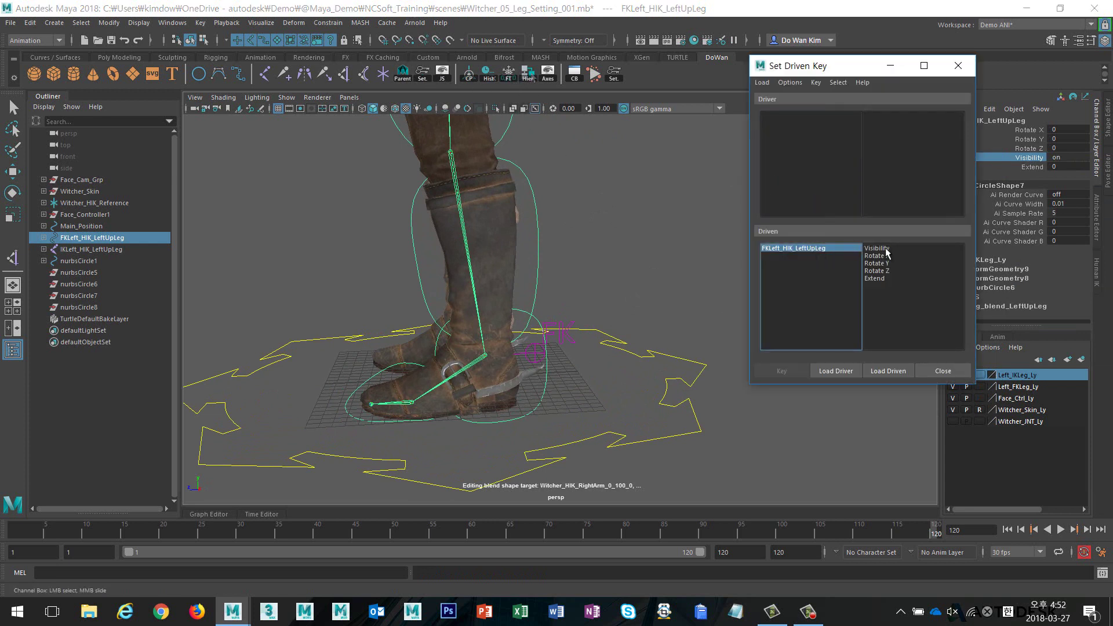
left_click(877, 248)
left_click(535, 355)
key("e")
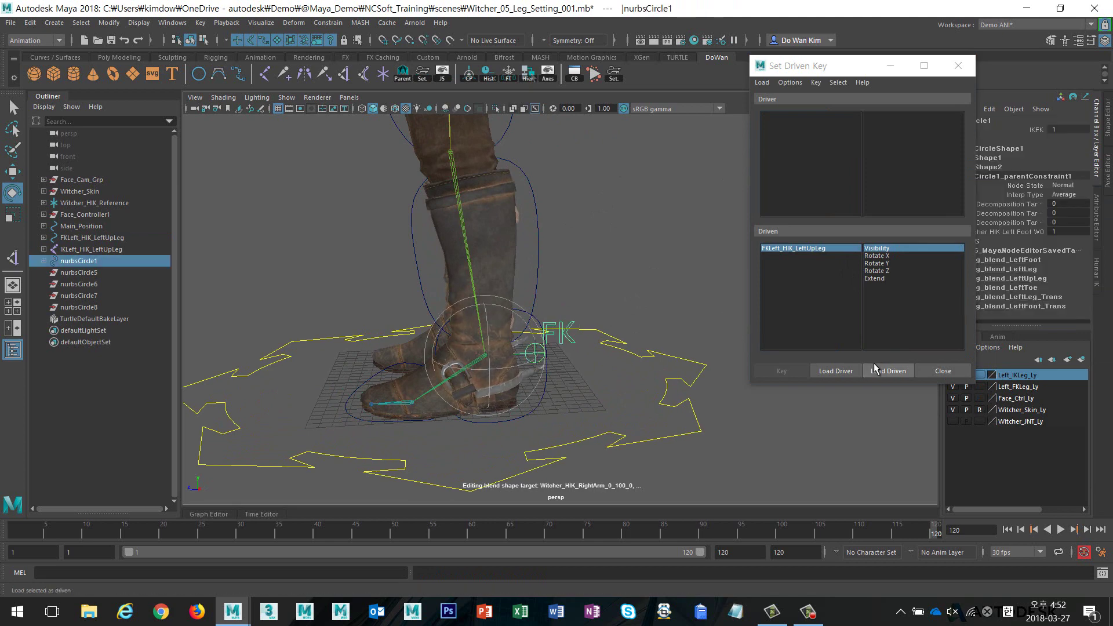
left_click(836, 371)
left_click(874, 117)
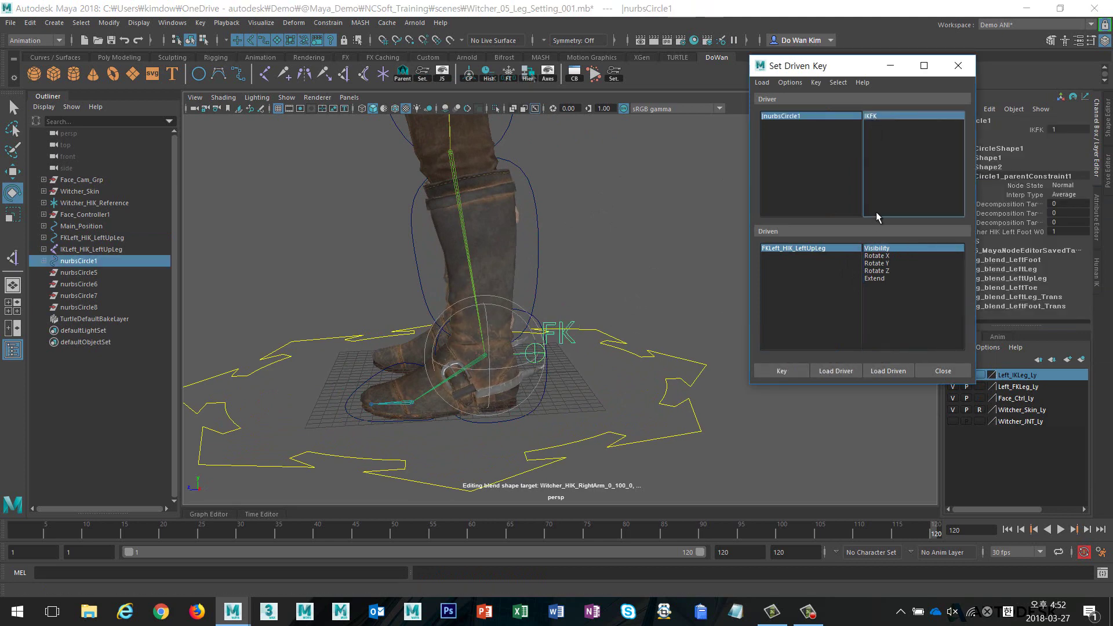
Key IKFK at 1 with the FK upper leg visible
middle_click_drag(578, 243, 595, 262, "alt")
scroll(595, 262, "down", 2)
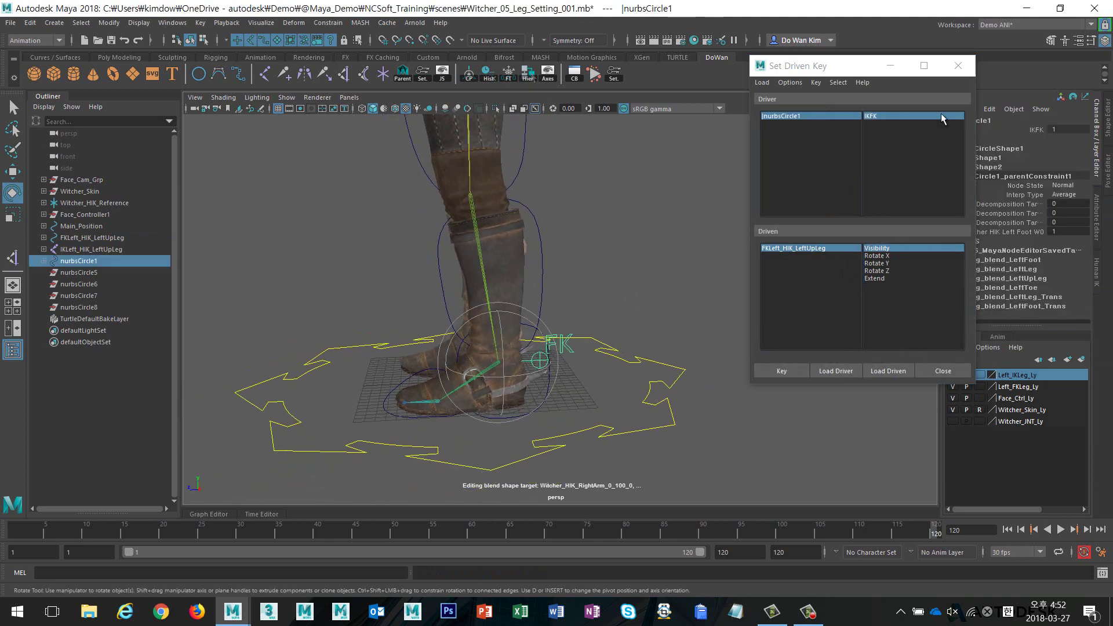
left_click(1004, 124)
left_click(1037, 131)
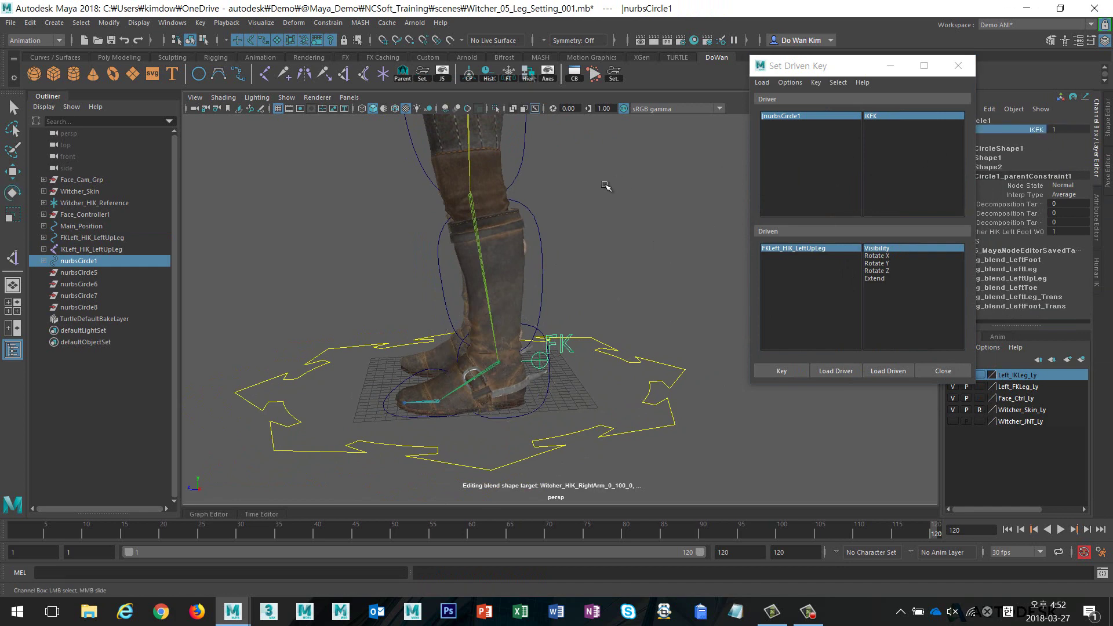
left_click(788, 372)
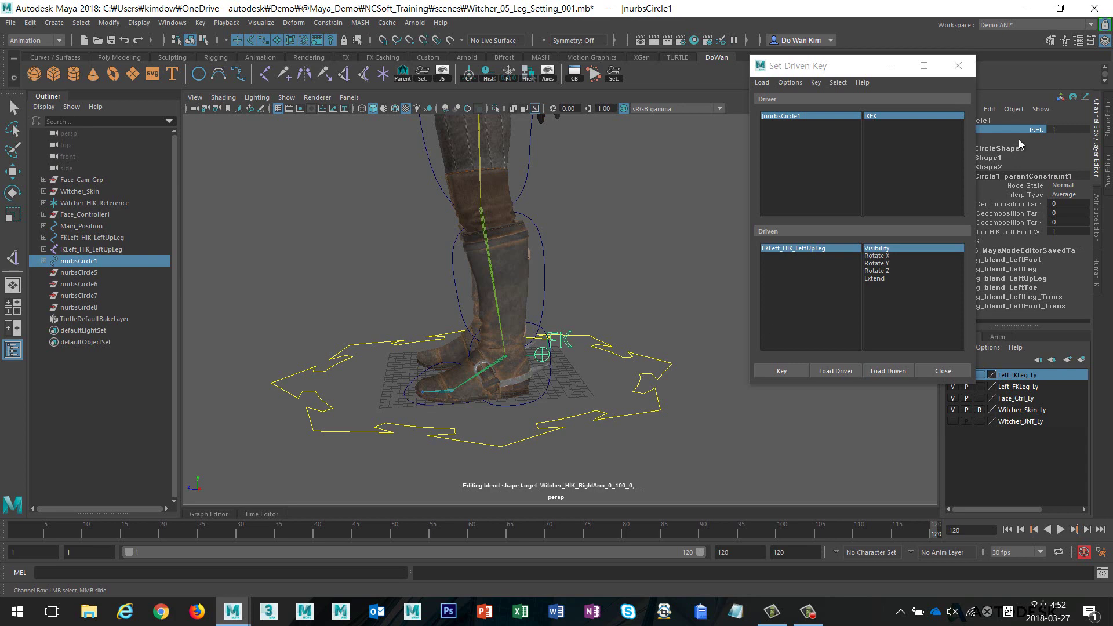
Key IKFK at 0 with Visibility 0, then close Set Driven Key
middle_click_drag(673, 193, 505, 187)
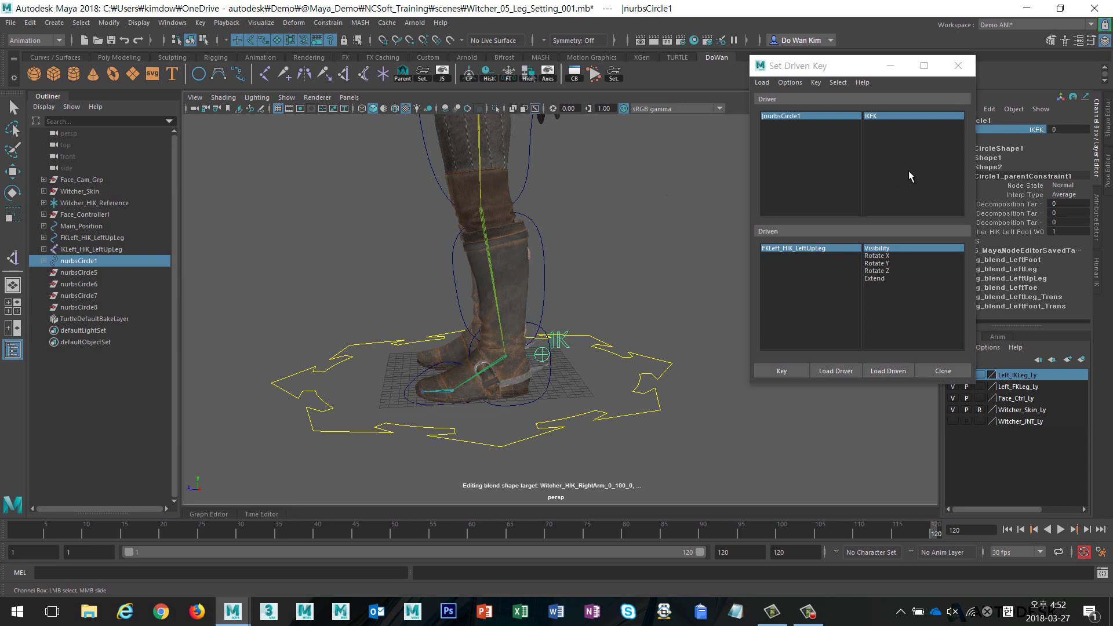
left_click(845, 252)
key("e")
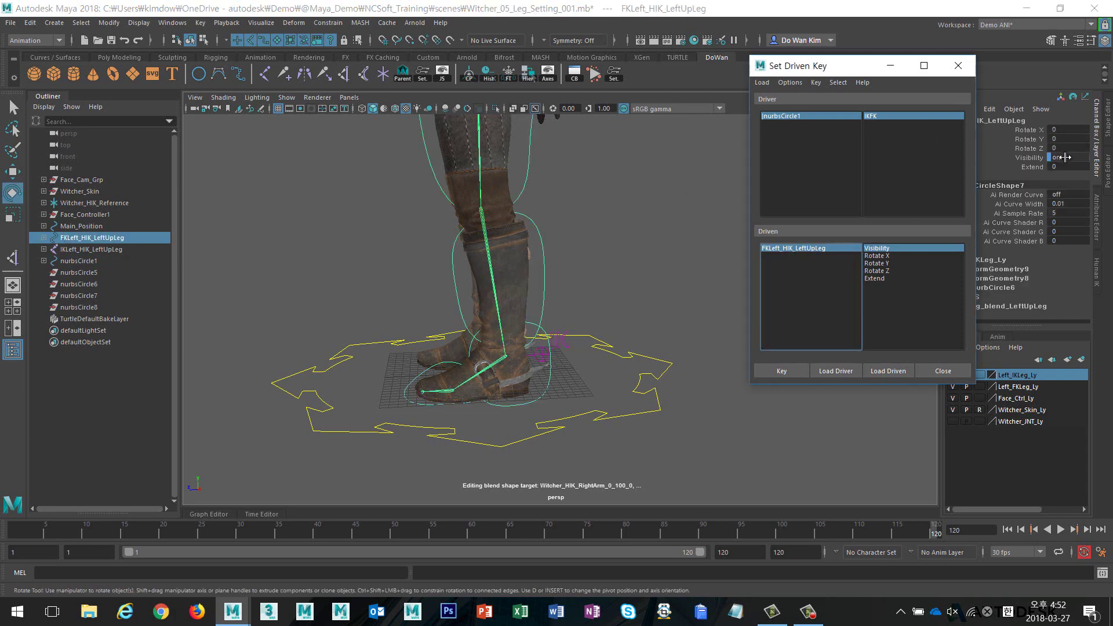
left_click(1066, 158)
type("0")
key("Return")
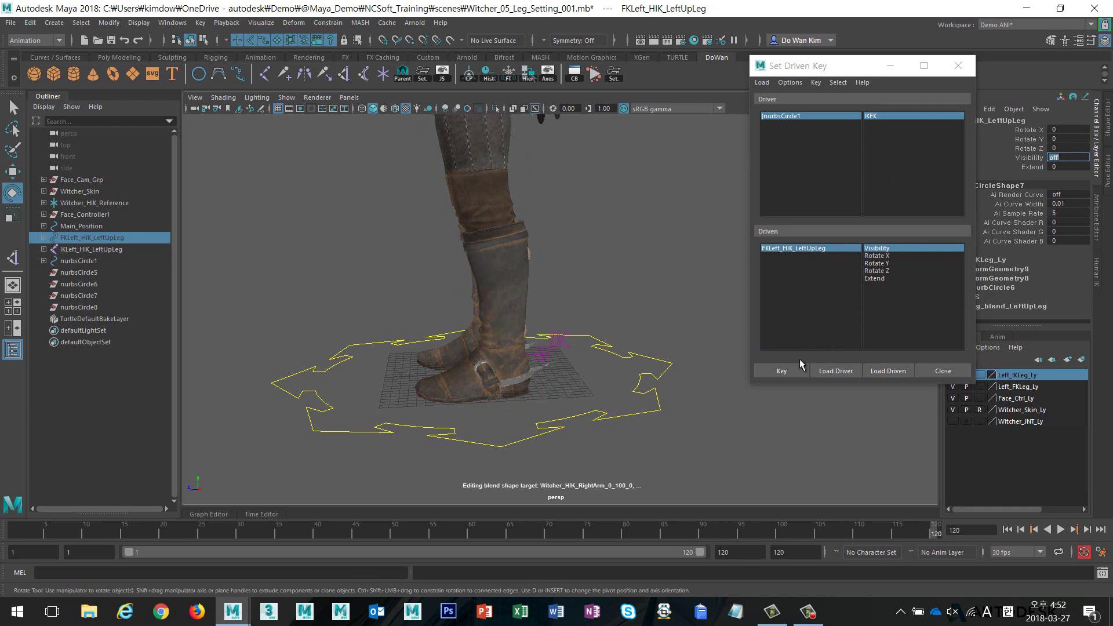
left_click(786, 370)
left_click(944, 371)
Set IKFK back to 1 to check the FK controls reappear
left_click(704, 342)
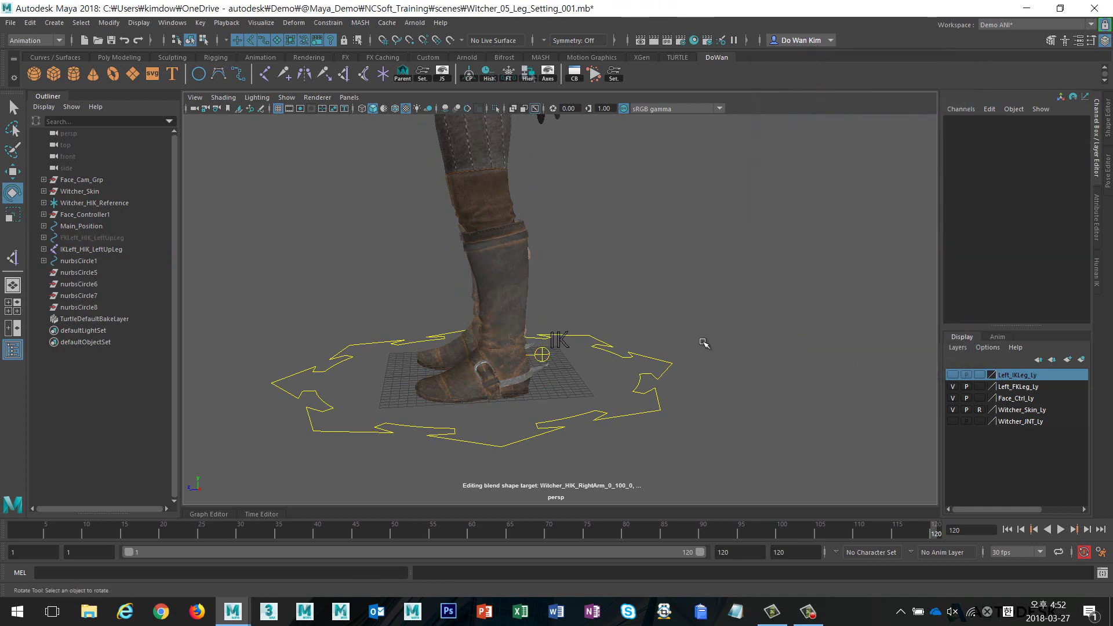
left_click_drag(704, 343, 732, 339, "alt")
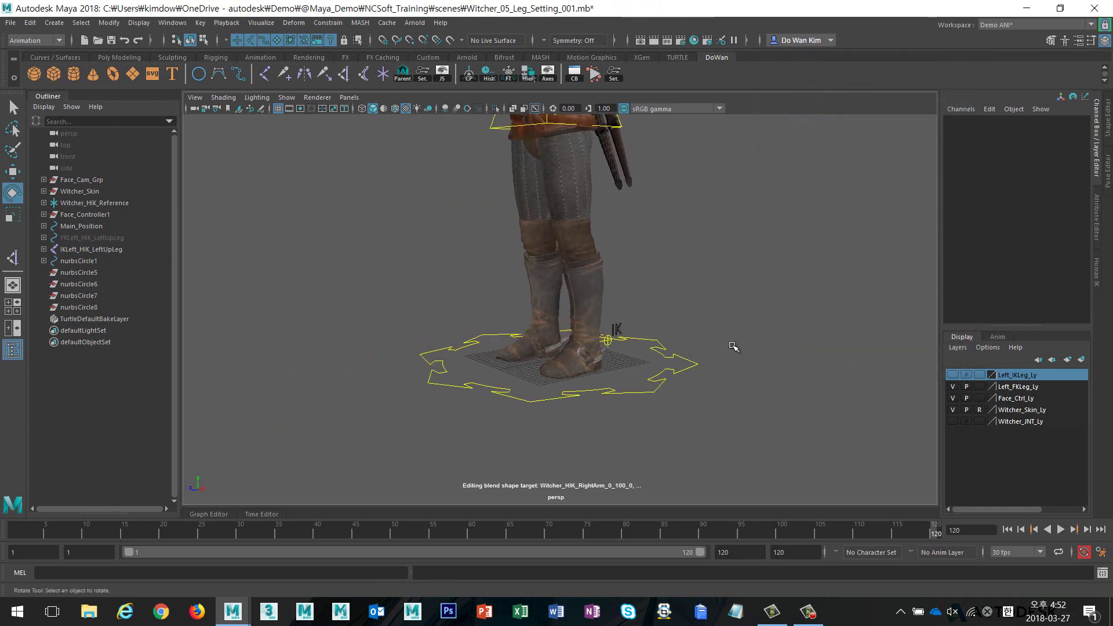
left_click(612, 346)
left_click(1038, 129)
middle_click_drag(777, 188, 634, 197)
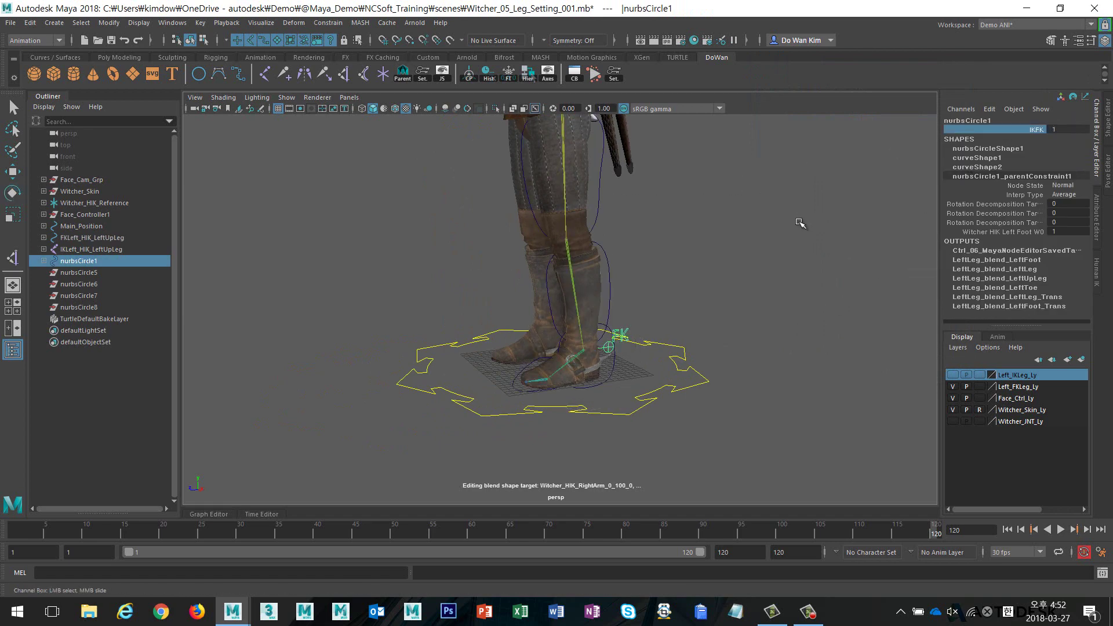
Select FKLeft_HIK_LeftUpLeg and show its joint attributes (Draw Style Bone, Radius 0.640) in the Attribute Editor
mouse_move(798, 224)
left_mouse_down("alt")
mouse_move(750, 228)
mouse_move(754, 253)
left_mouse_up("alt")
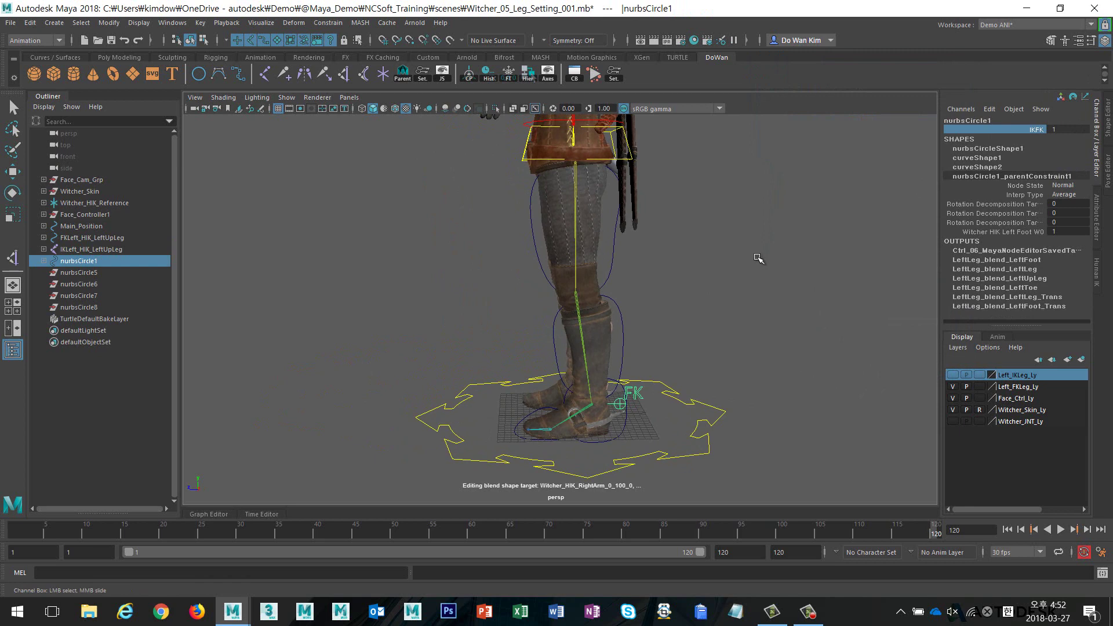
mouse_move(703, 293)
left_mouse_down("alt")
mouse_move(759, 289)
mouse_move(646, 290)
left_mouse_up("alt")
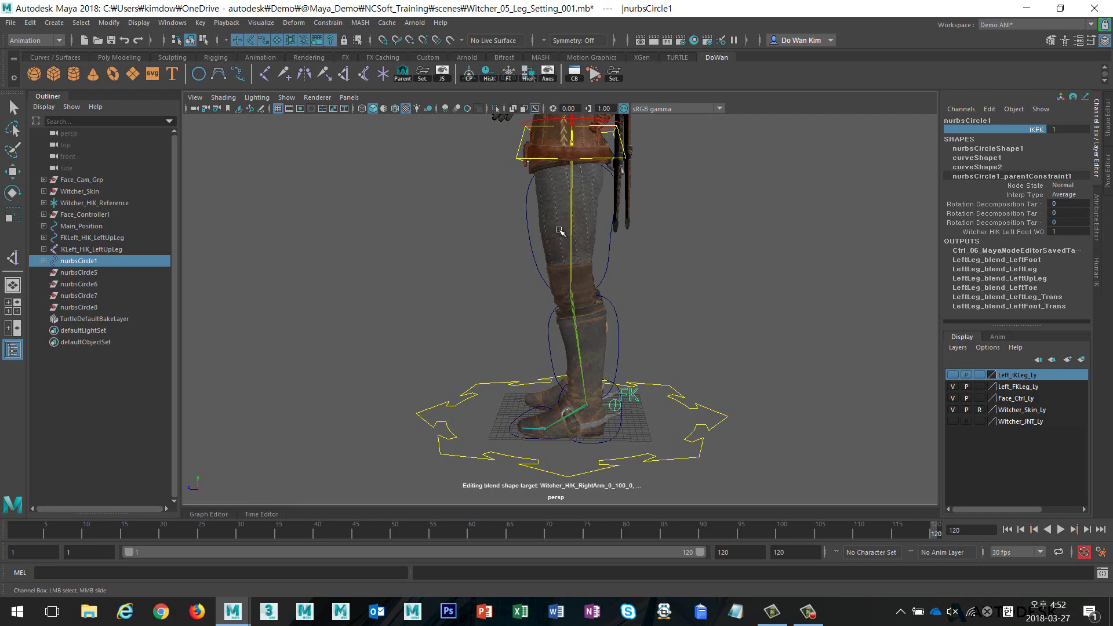
mouse_move(582, 313)
left_mouse_down("alt")
mouse_move(791, 323)
mouse_move(614, 323)
mouse_move(721, 325)
mouse_move(661, 322)
left_mouse_up("alt")
left_click(599, 248)
key("e")
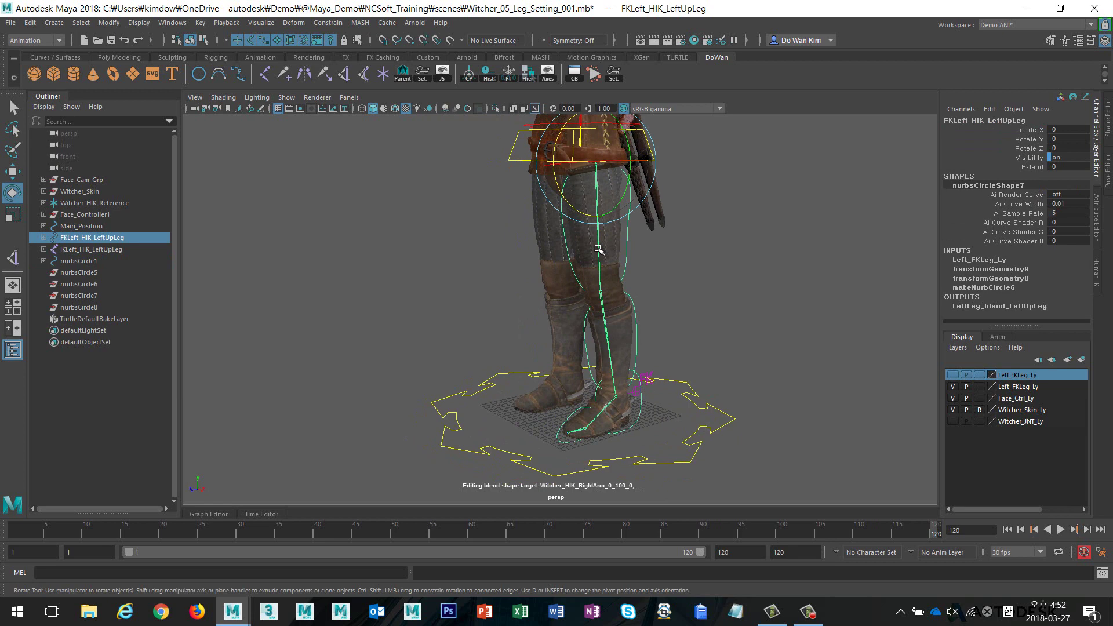
left_click(795, 263)
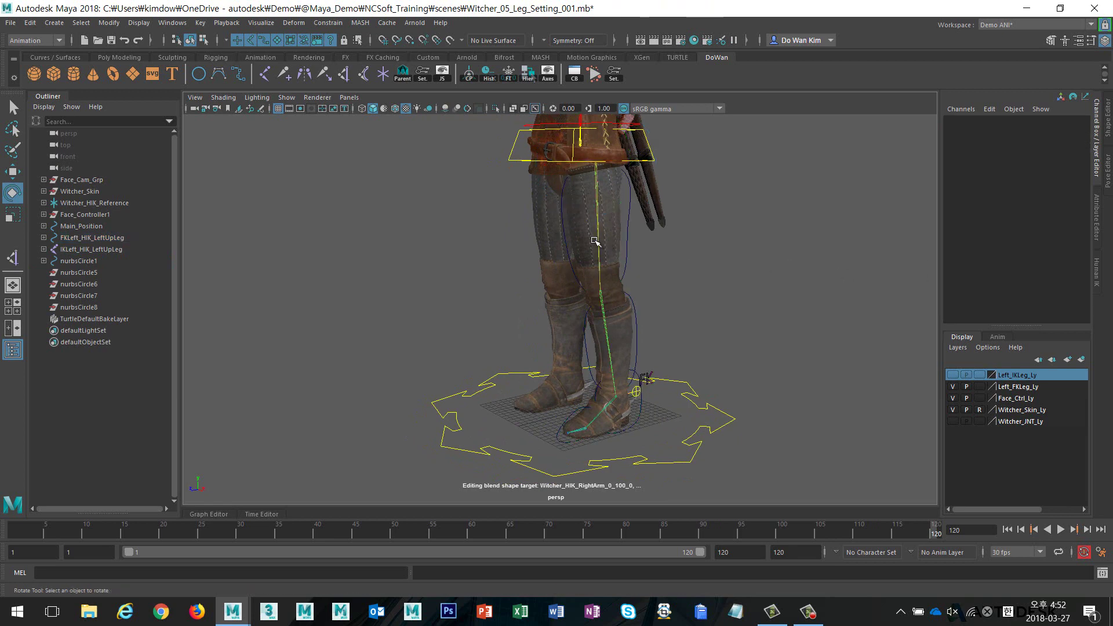
left_click(598, 241)
left_click(1094, 233)
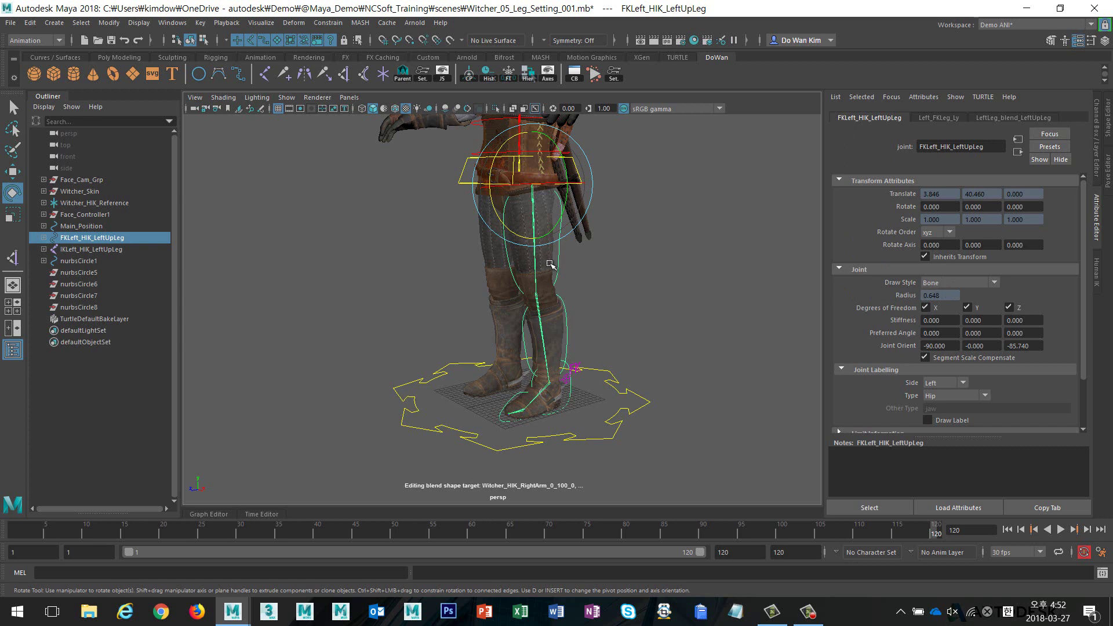
Set the Draw Style of the FK upper-leg and knee joints to None
left_click(949, 282)
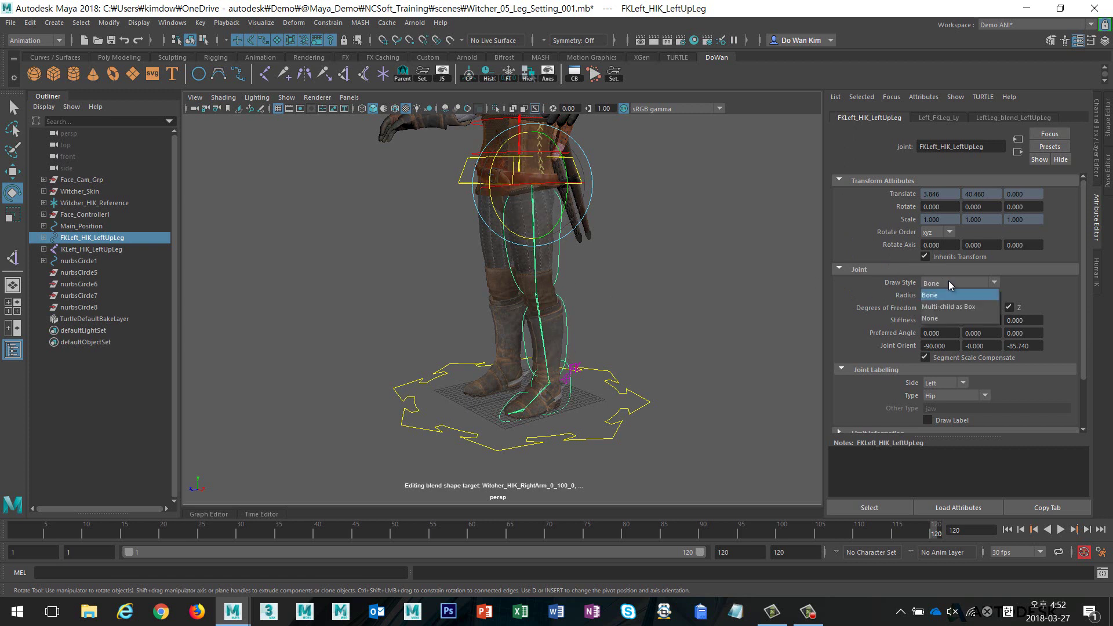
left_click(937, 315)
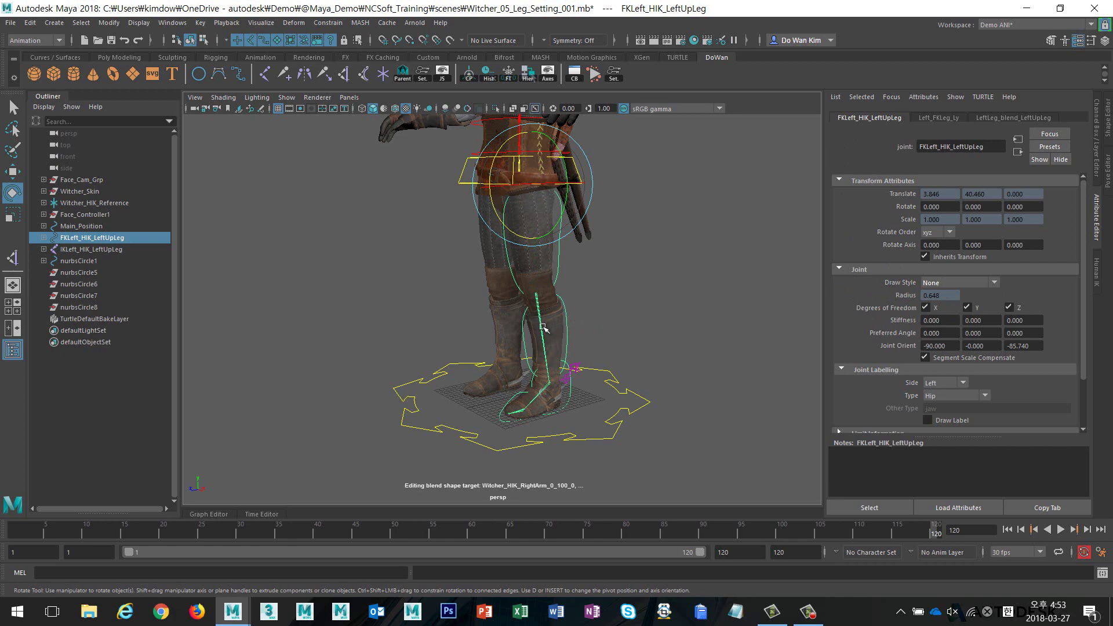
key("Down")
left_click(976, 283)
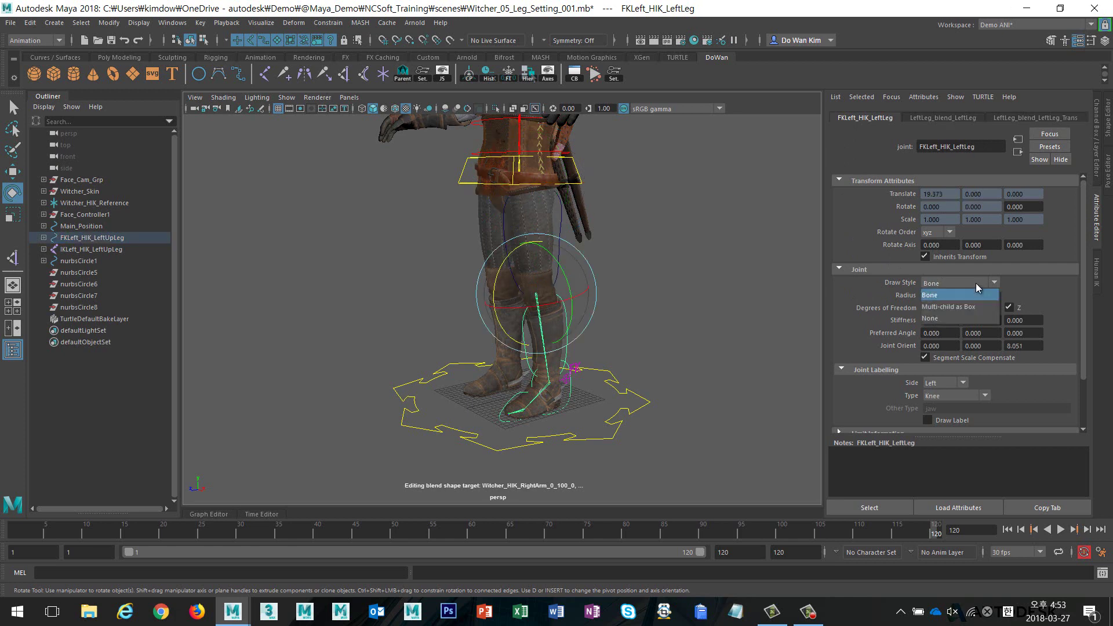
left_click(962, 318)
Set the Draw Style of FKLeft_HIK_LeftFoot and FKLeft_HIK_LeftToeBase to None
left_click(606, 390)
scroll(606, 391, "up", 1)
scroll(604, 371, "up", 4)
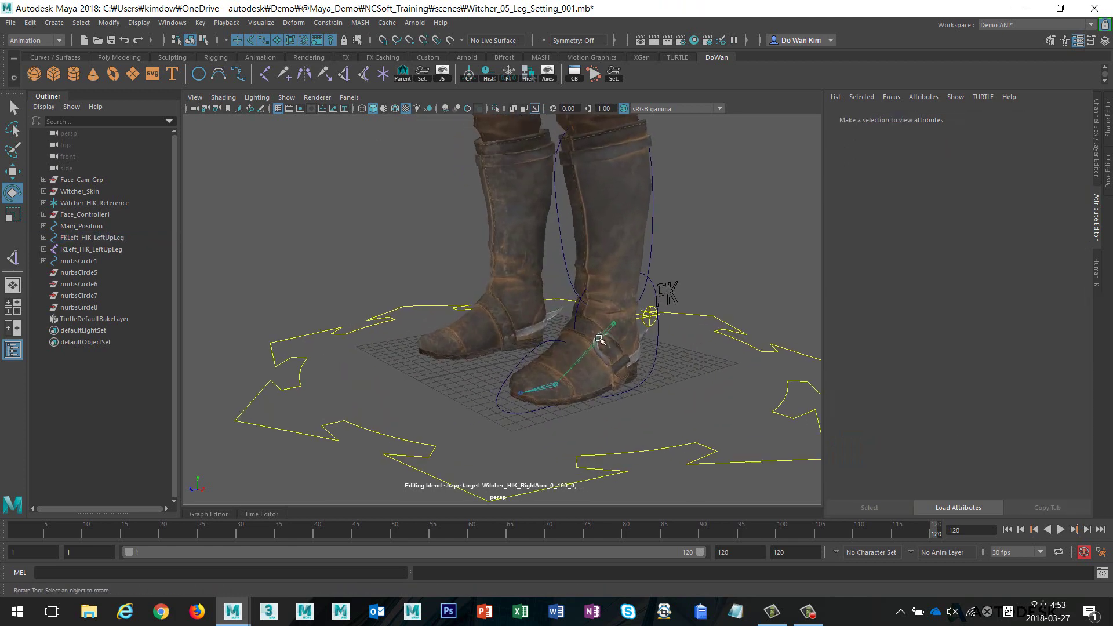
left_click(599, 343)
left_click(935, 282)
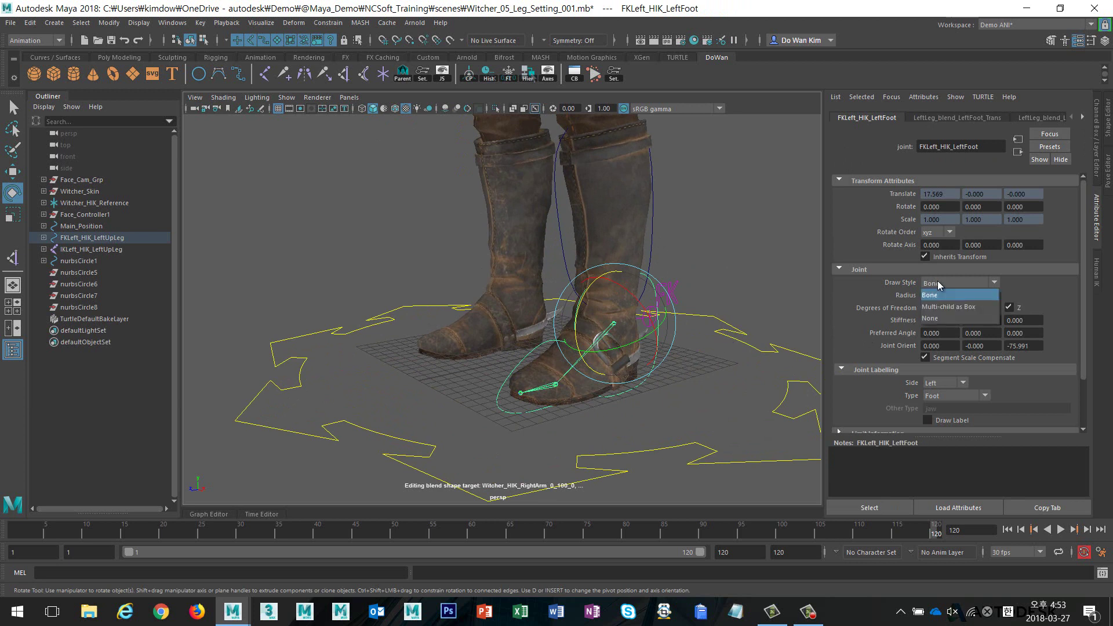
left_click(980, 318)
left_click(544, 390)
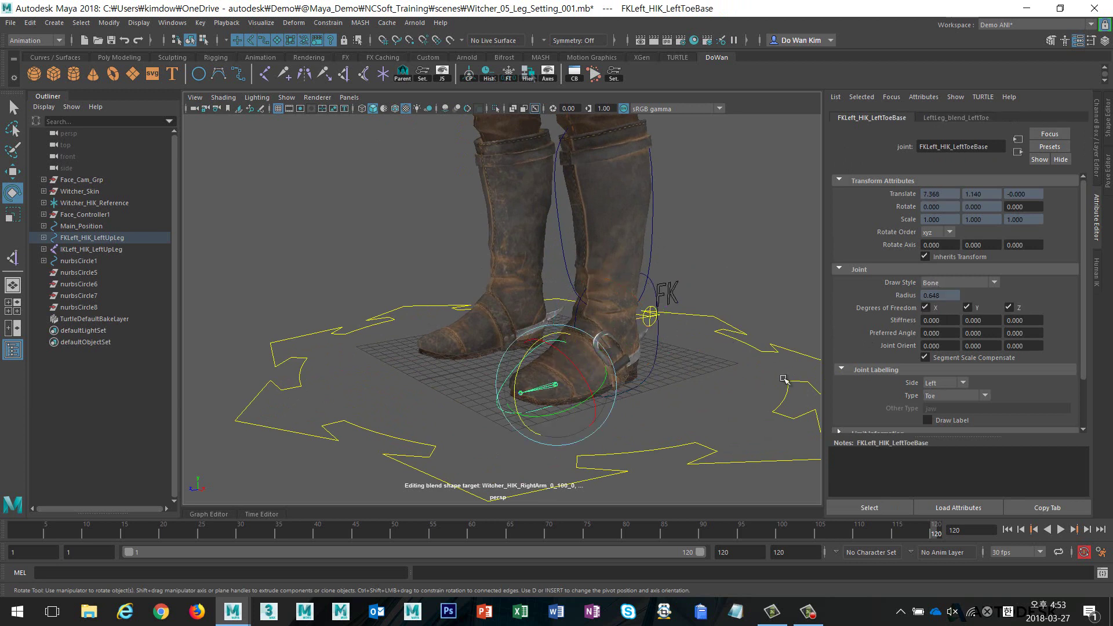
left_click(949, 283)
left_click(951, 319)
Set the Character1_LeftToeEnd joint's Draw Style to None
left_click(515, 392)
left_click(521, 394)
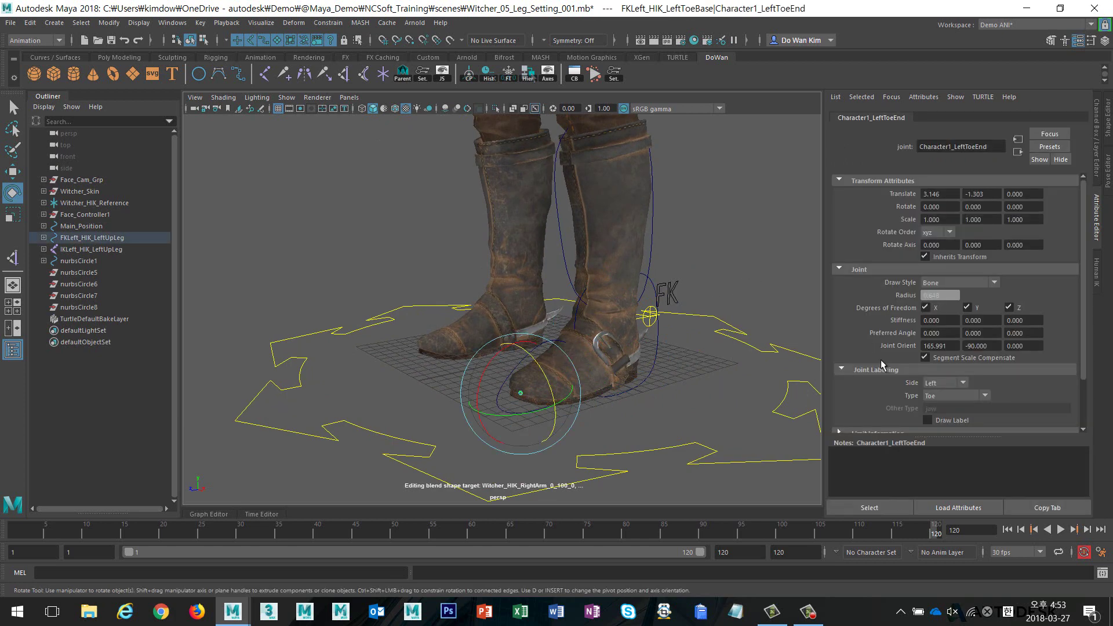
left_click(969, 283)
left_click(962, 320)
Pan and orbit the view to check the hidden leg joints, then reselect FKLeft_HIK_LeftUpLeg
scroll(534, 275, "down", 5)
middle_click_drag(535, 275, 535, 344, "alt")
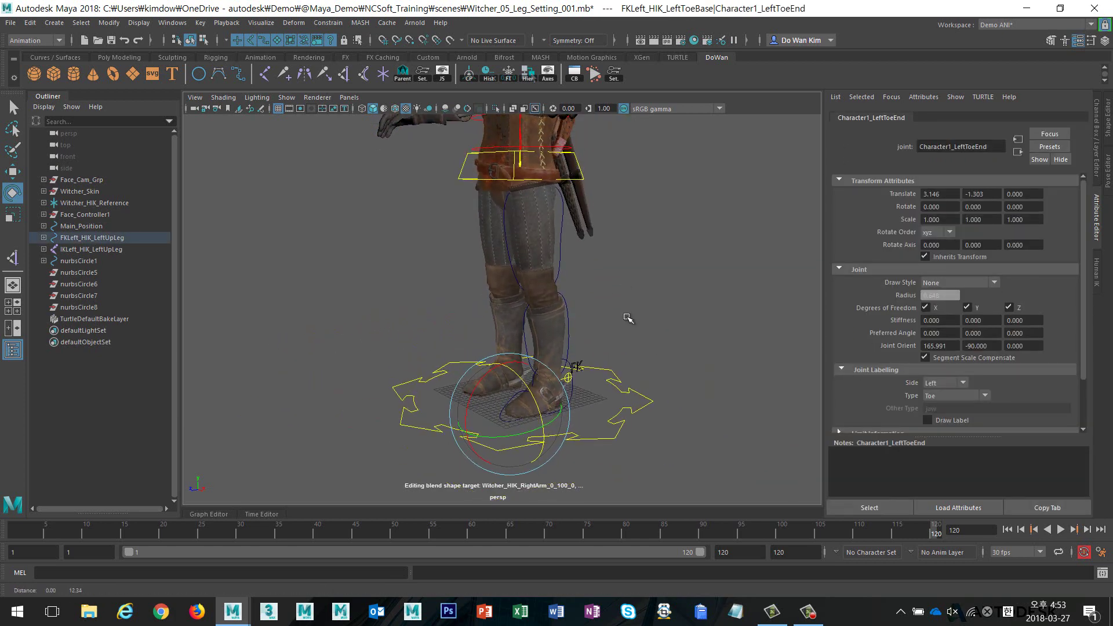
left_click(1097, 174)
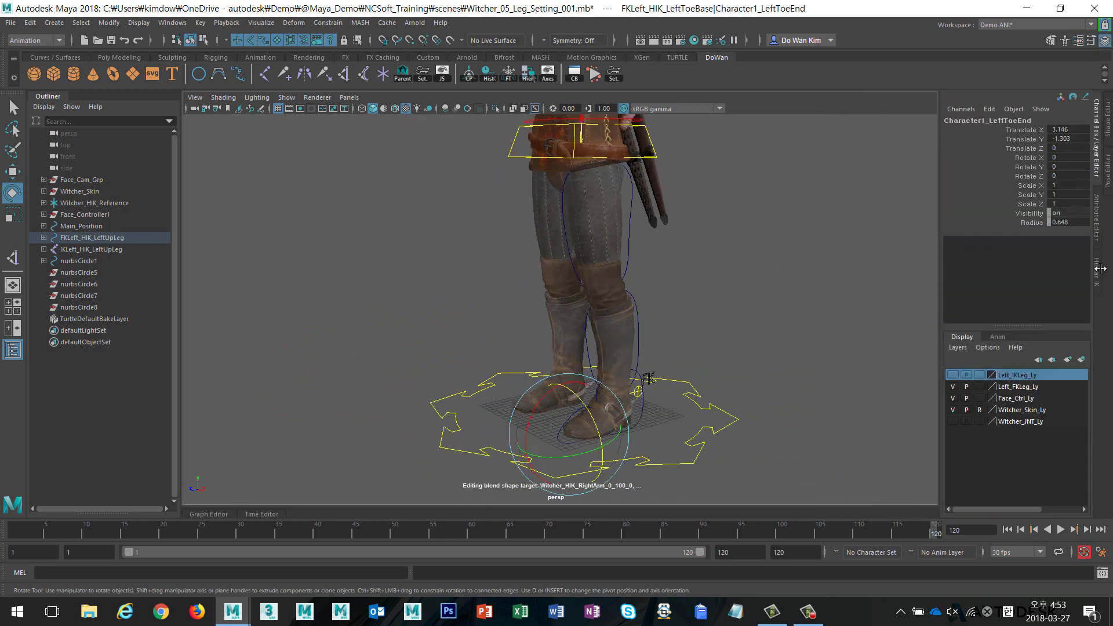
left_click(1098, 232)
left_click(638, 259)
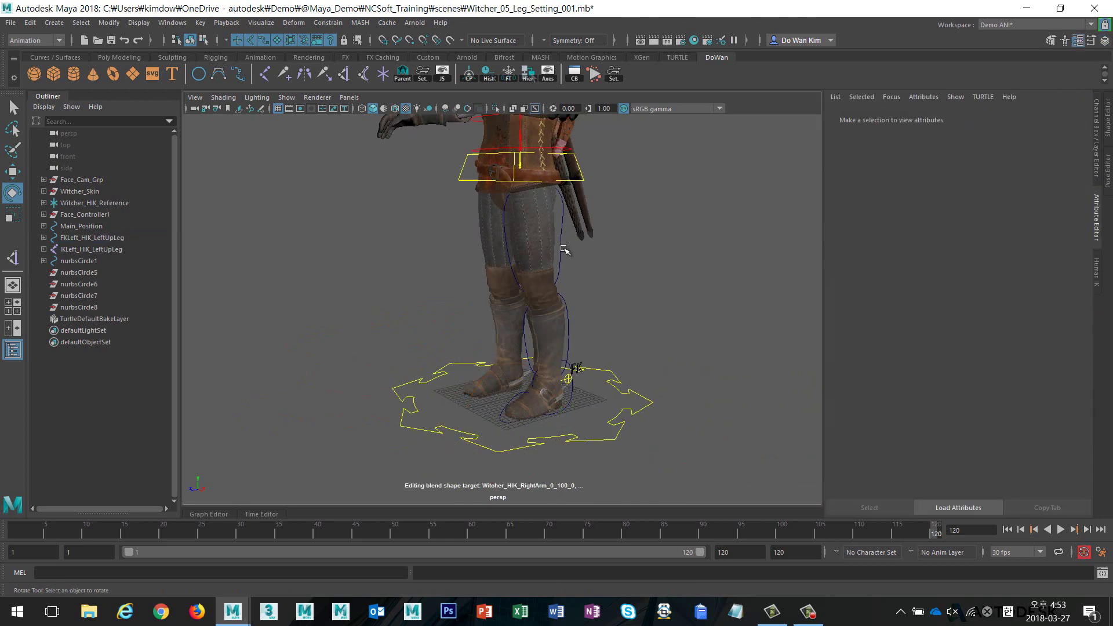
left_click(562, 252)
left_click(677, 280)
mouse_move(638, 278)
left_mouse_down("alt")
mouse_move(417, 282)
mouse_move(562, 280)
left_mouse_up("alt")
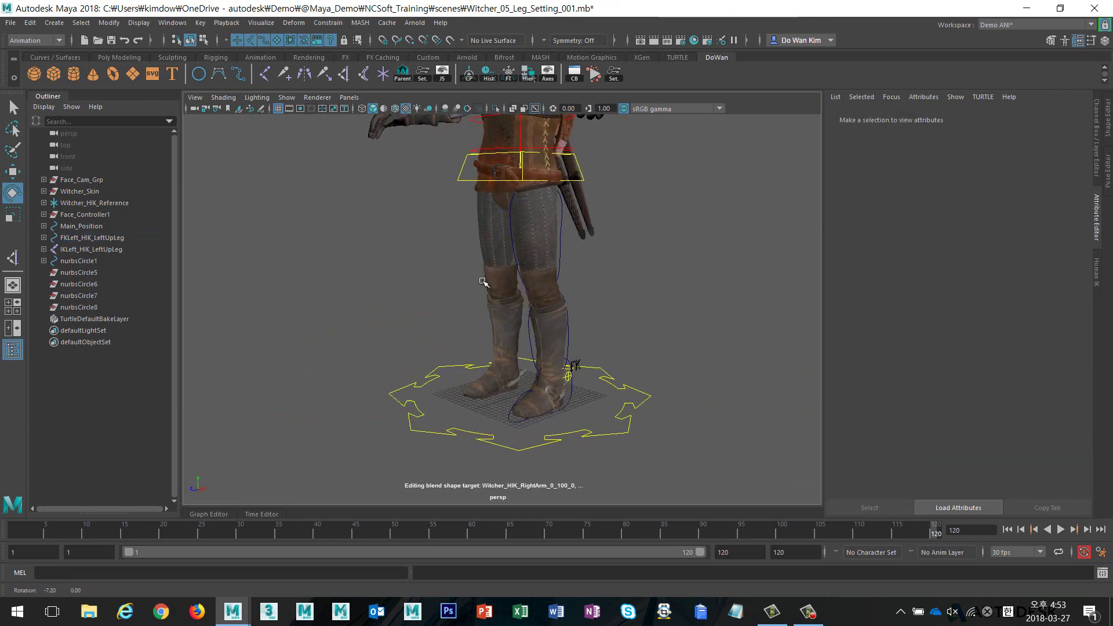
left_click(561, 251)
Inspect FKLeft_HIK_LeftUpLeg's Display and Drawing Overrides settings, then return to the Channel Box
scroll(892, 301, "down", 3)
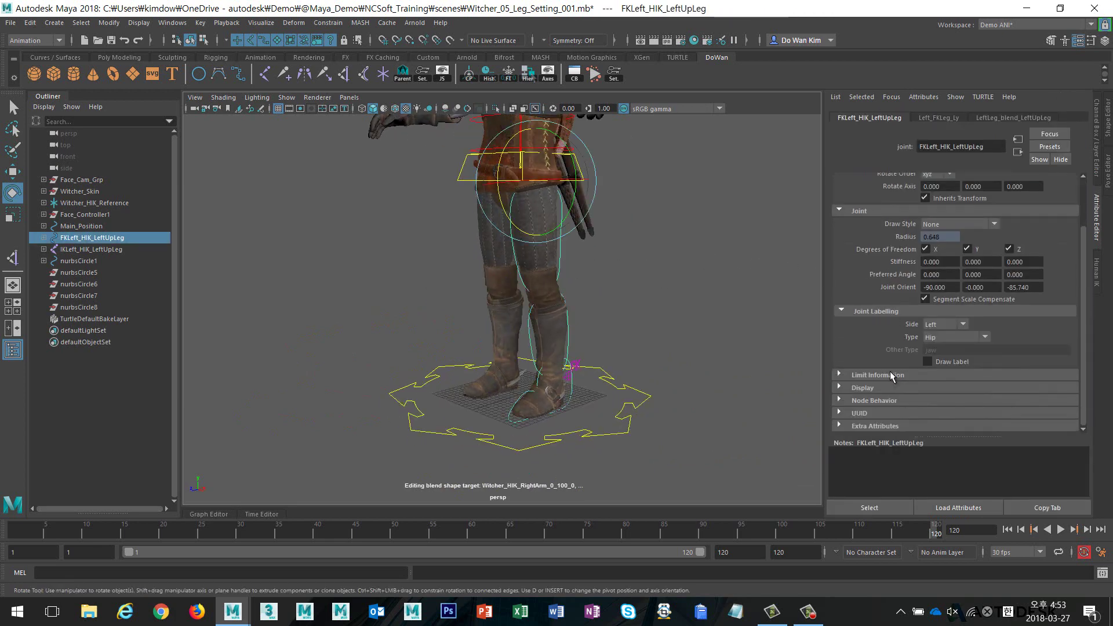
left_click(874, 393)
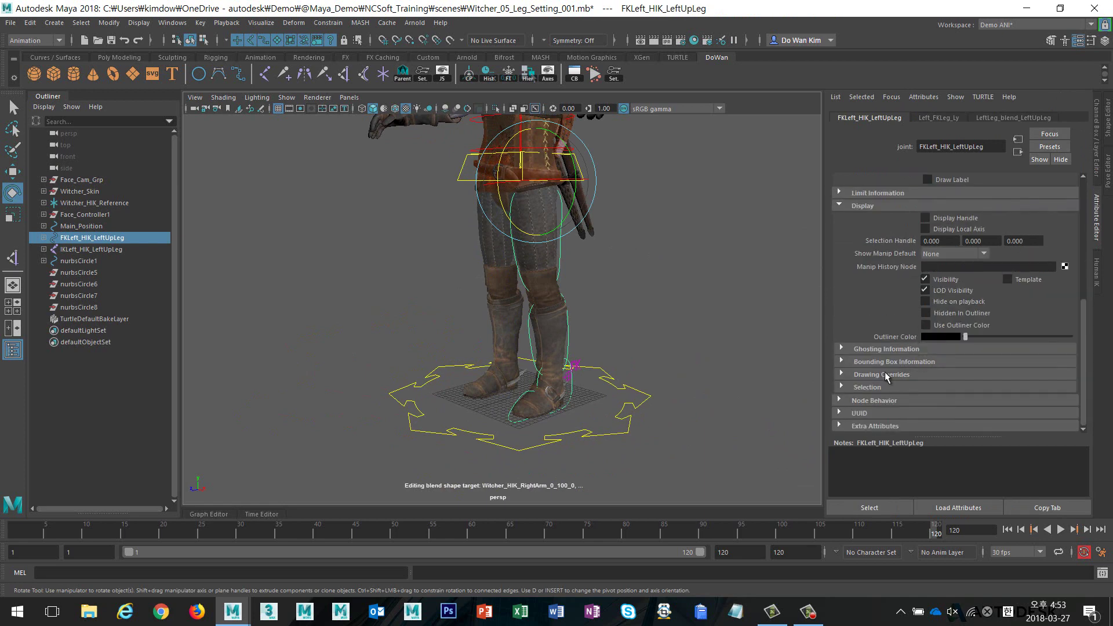
left_click(889, 375)
scroll(927, 354, "down", 3)
scroll(927, 354, "down", 3)
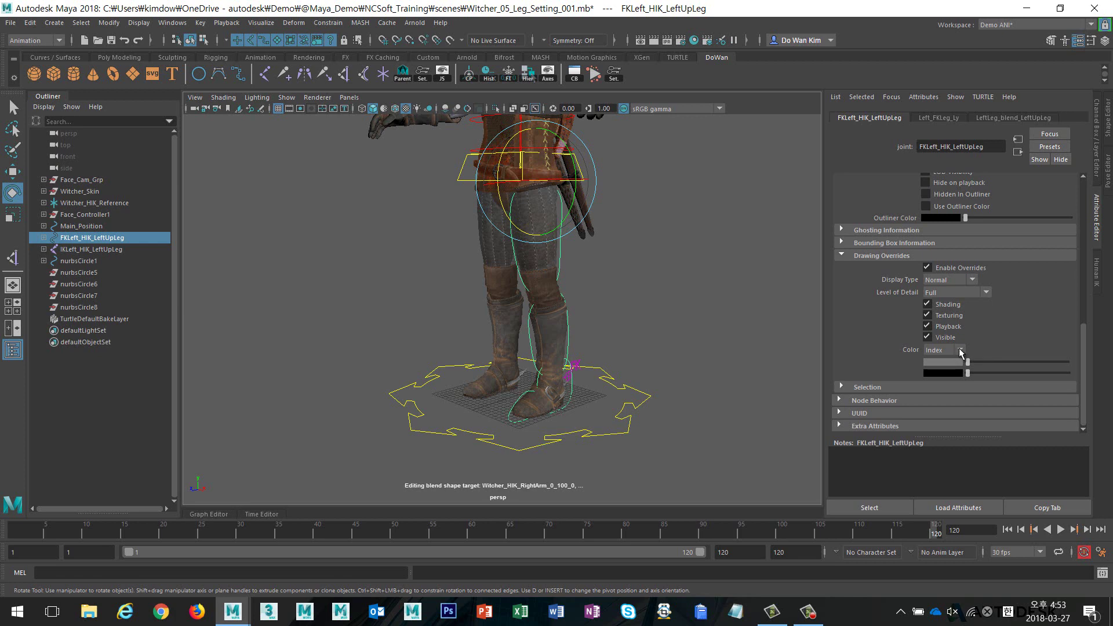
scroll(961, 352, "up", 3)
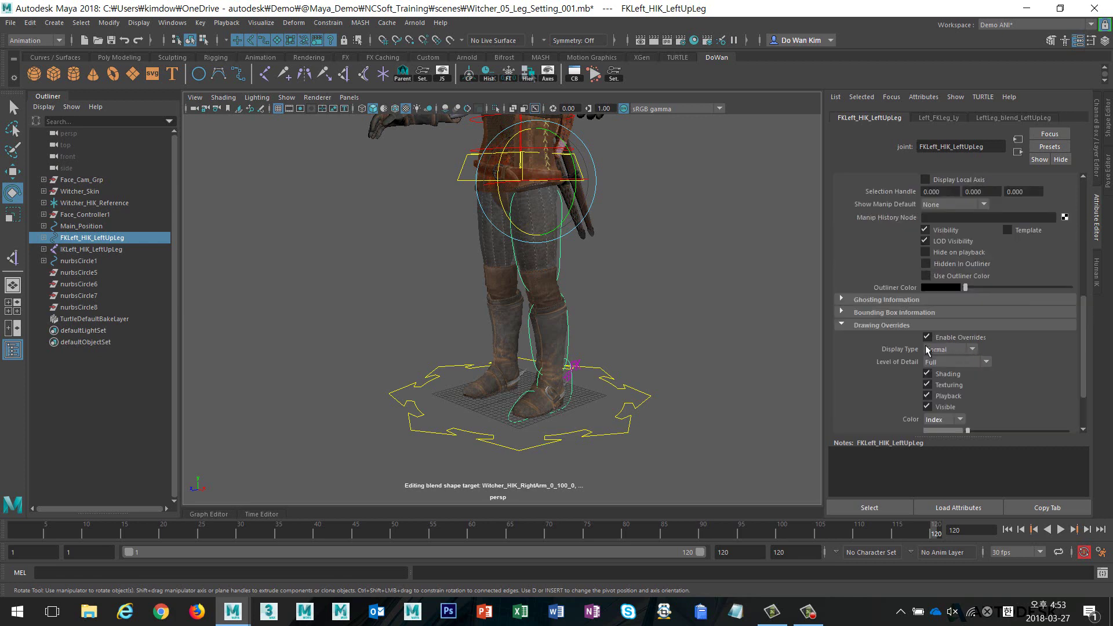
left_click(1098, 159)
Delete the leftover nurbsCircle5–nurbsCircle8 curves and attempt to delete TurtleDefaultBakeLayer
left_click(754, 452)
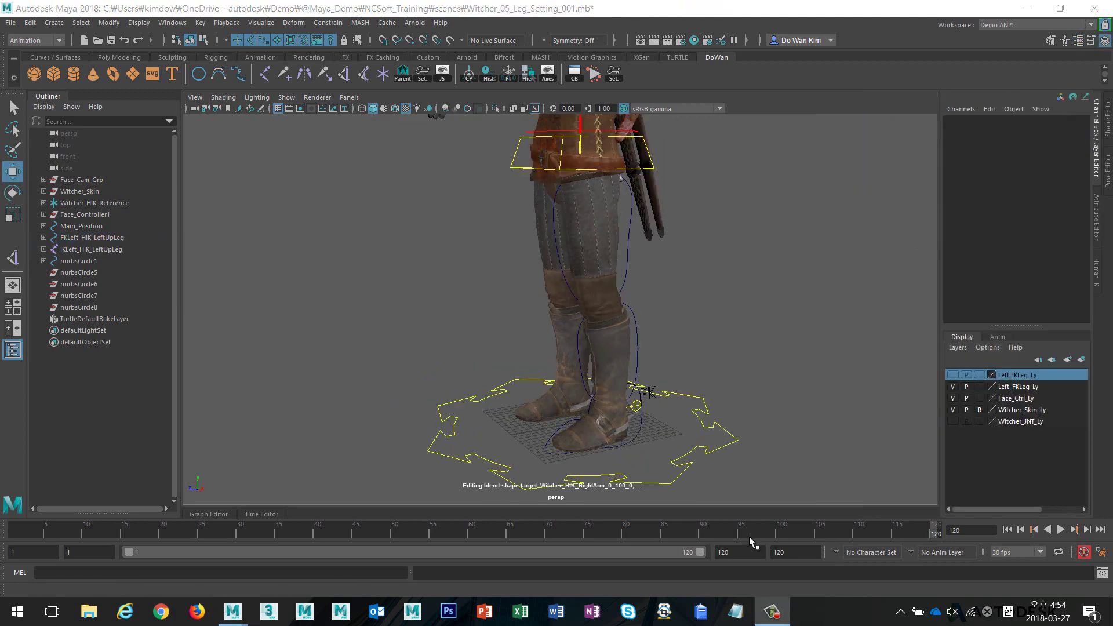
key("w")
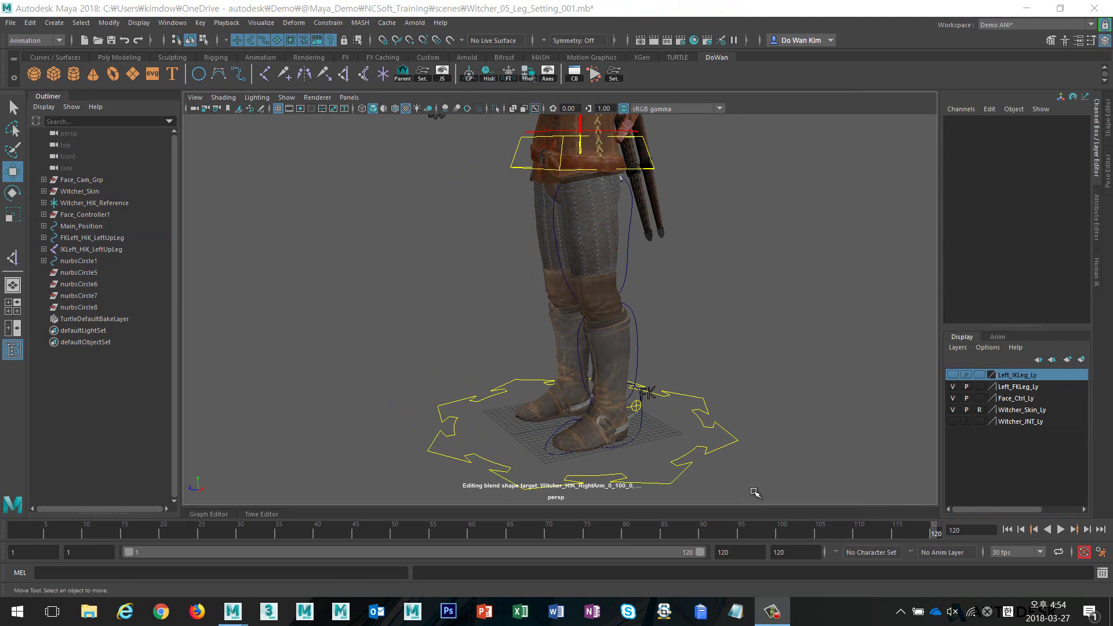
middle_click_drag(501, 400, 496, 366, "alt")
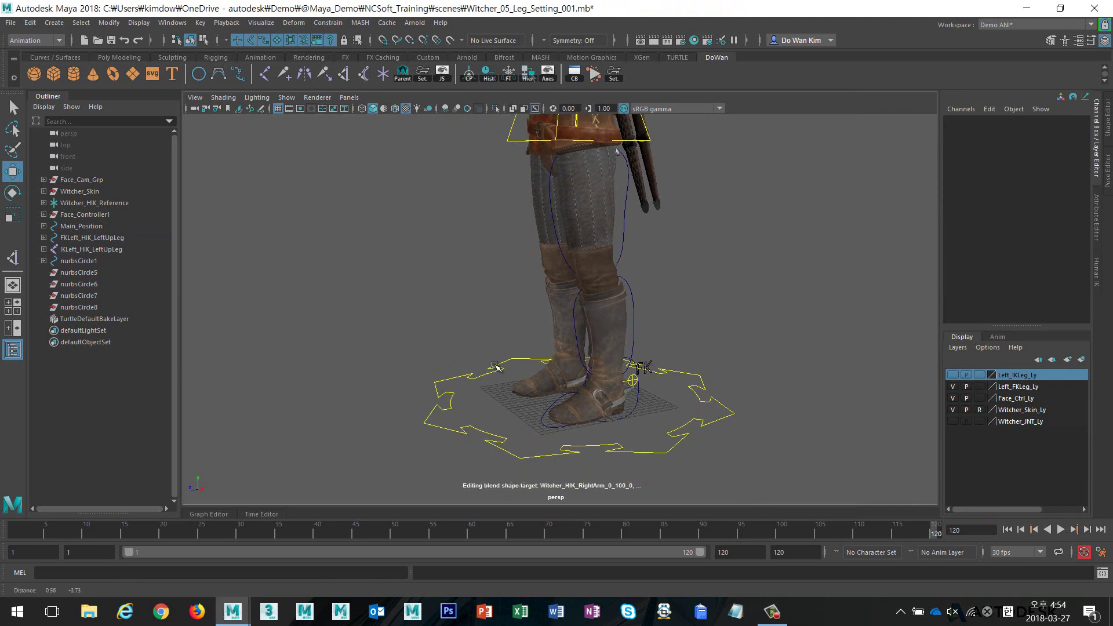
left_click_drag(87, 273, 99, 305)
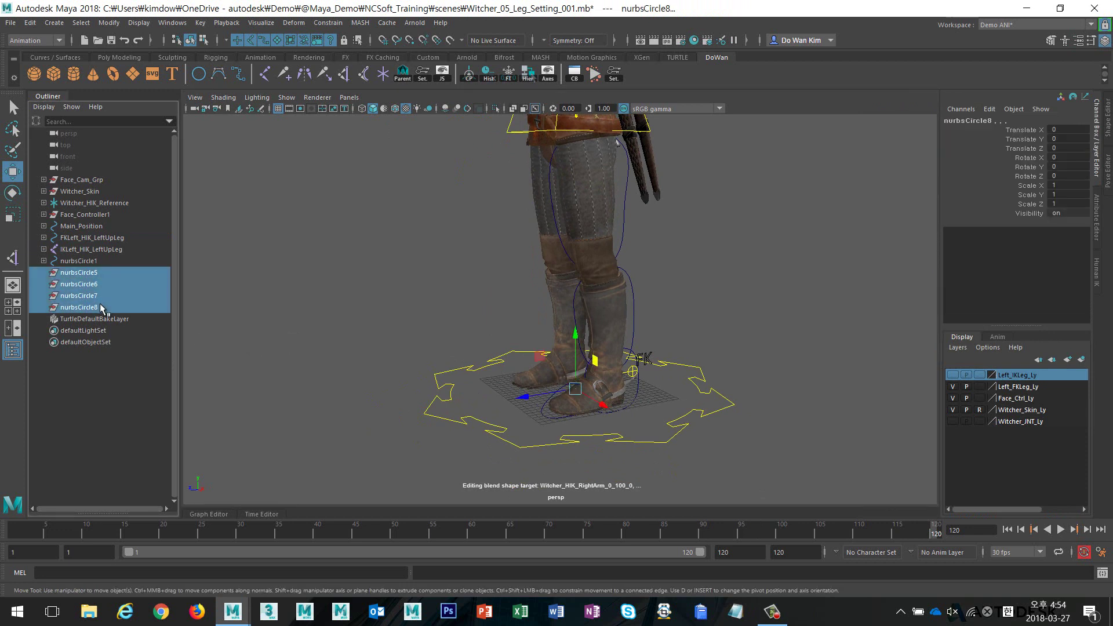
key("Delete")
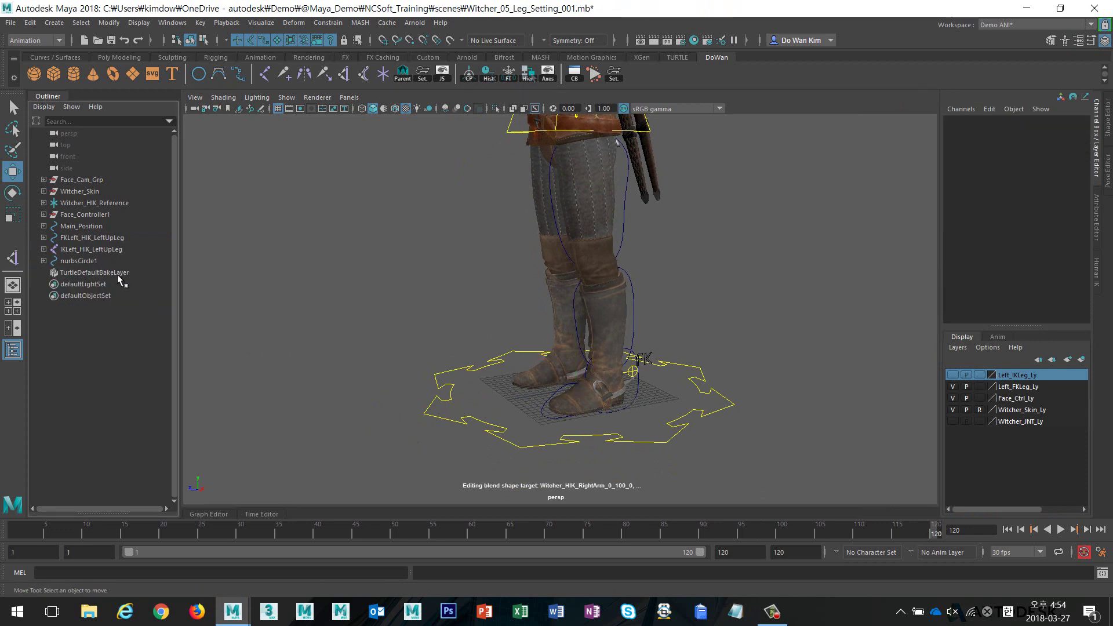
left_click(96, 271)
key("Delete")
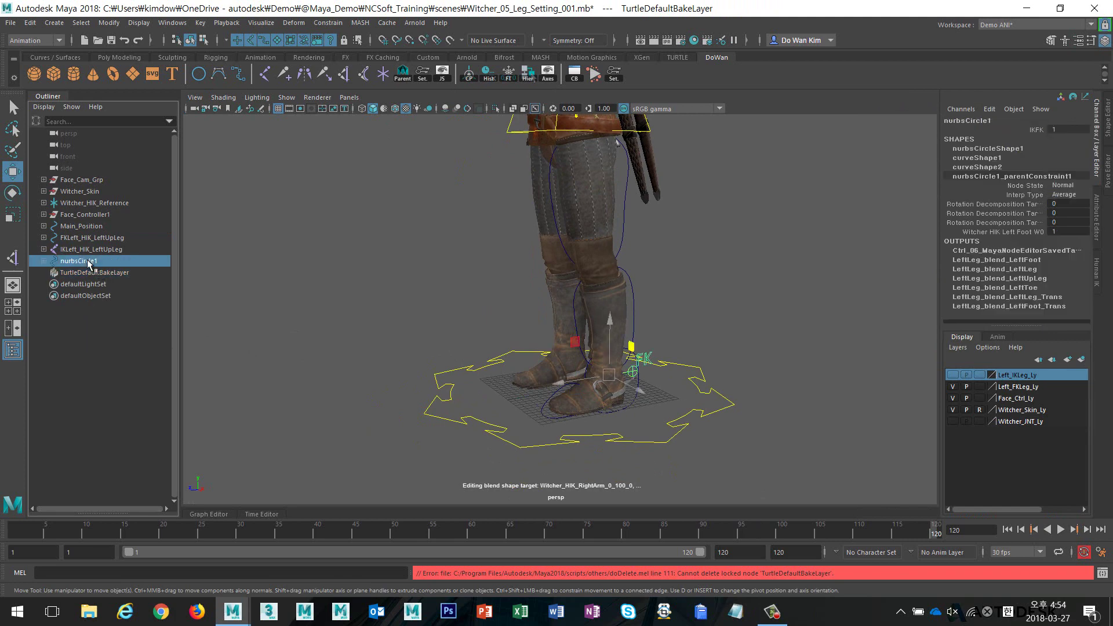
Rename the switch control nurbsCircle1 to Left_IKFK in the Channel Box
key("f")
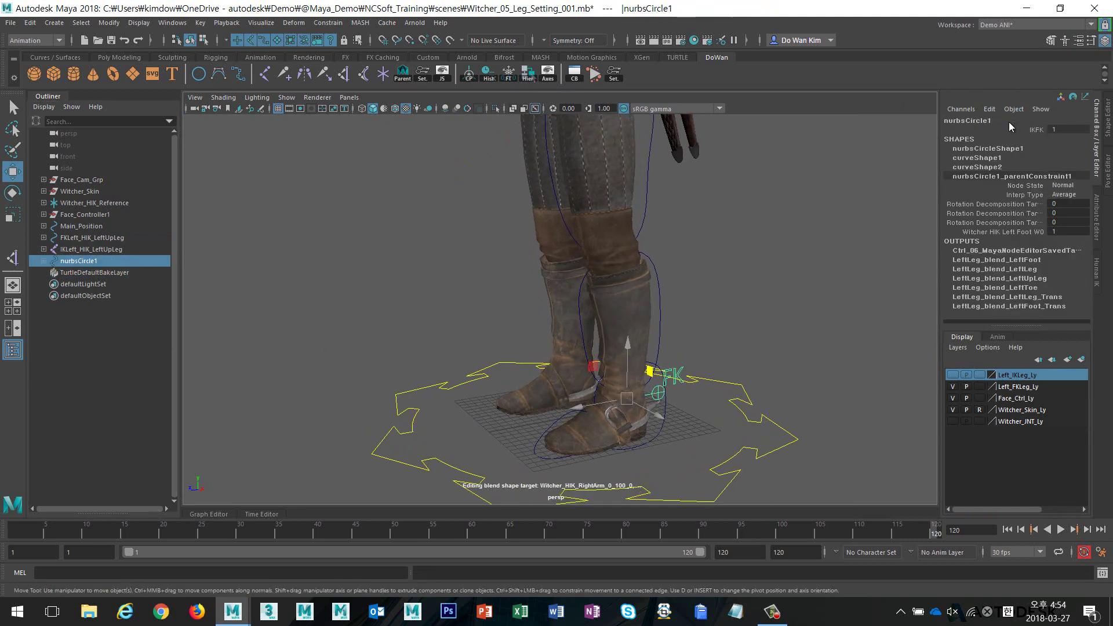
left_click(1012, 121)
type("Left IKFK")
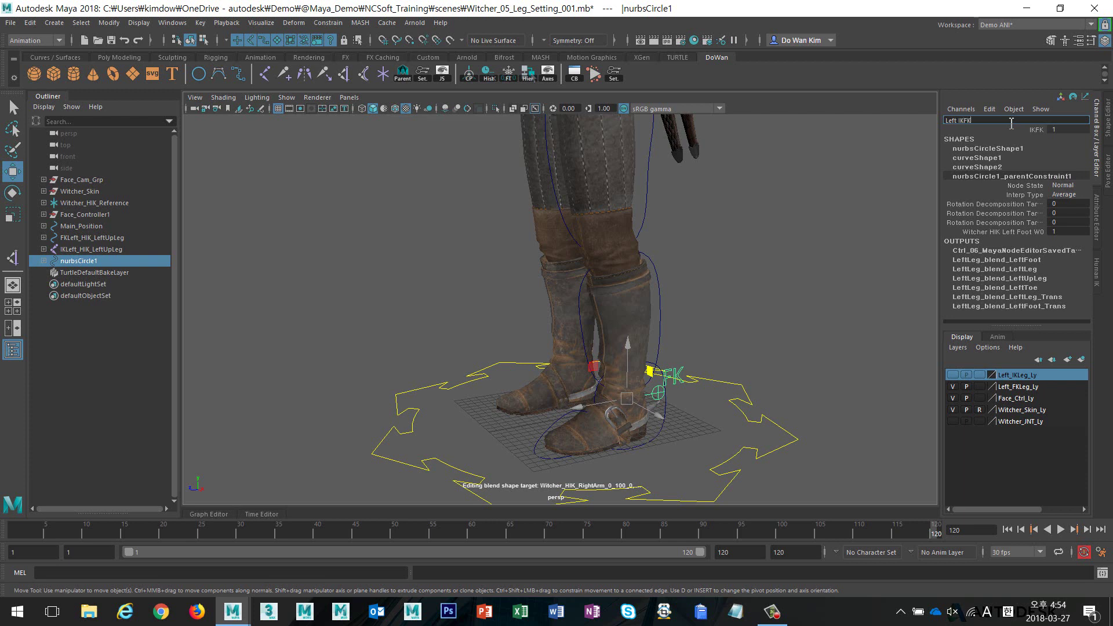
key("Return")
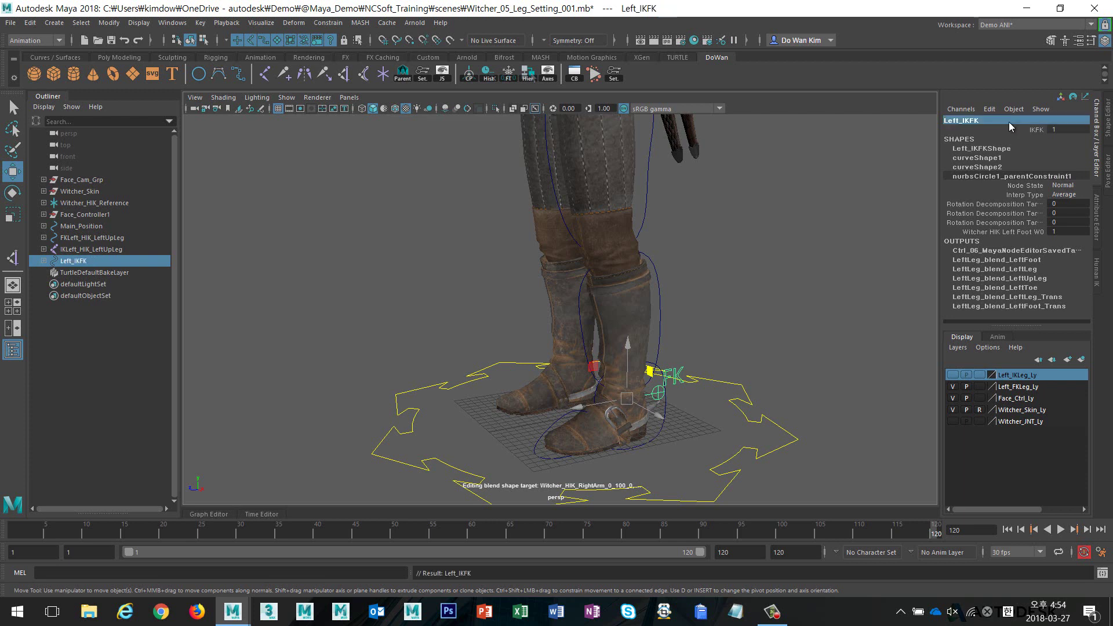